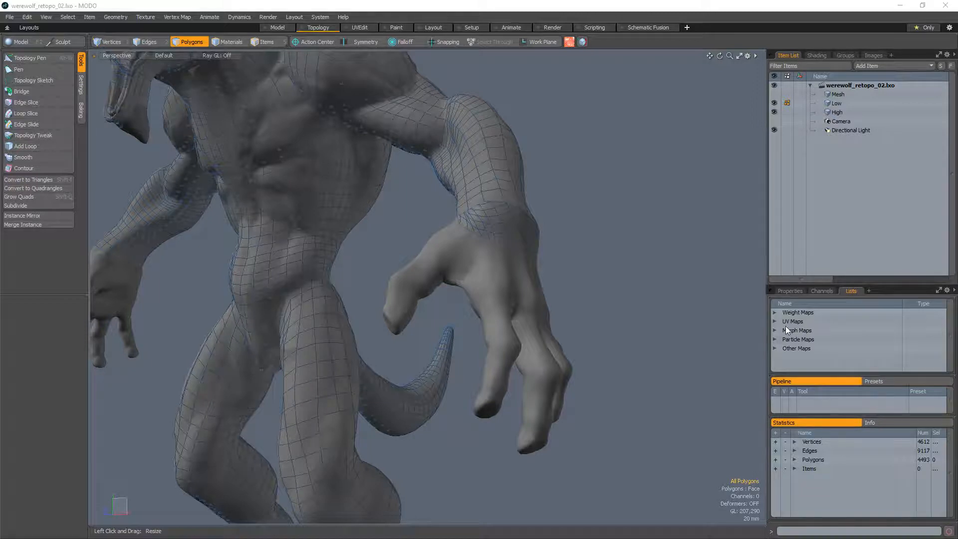
# Examine the werewolf's retopologized body and its uncovered hands from several sides
pyautogui.keyDown('alt'); pyautogui.moveTo(466, 315); pyautogui.dragTo(380, 300); pyautogui.keyUp('alt')
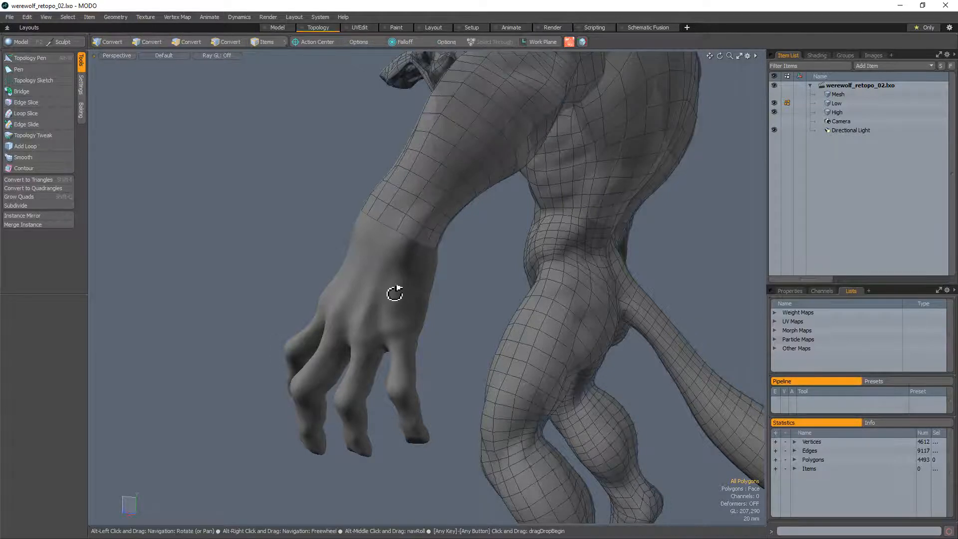
pyautogui.keyDown('alt'); pyautogui.moveTo(394, 293); pyautogui.dragTo(527, 348); pyautogui.keyUp('alt')
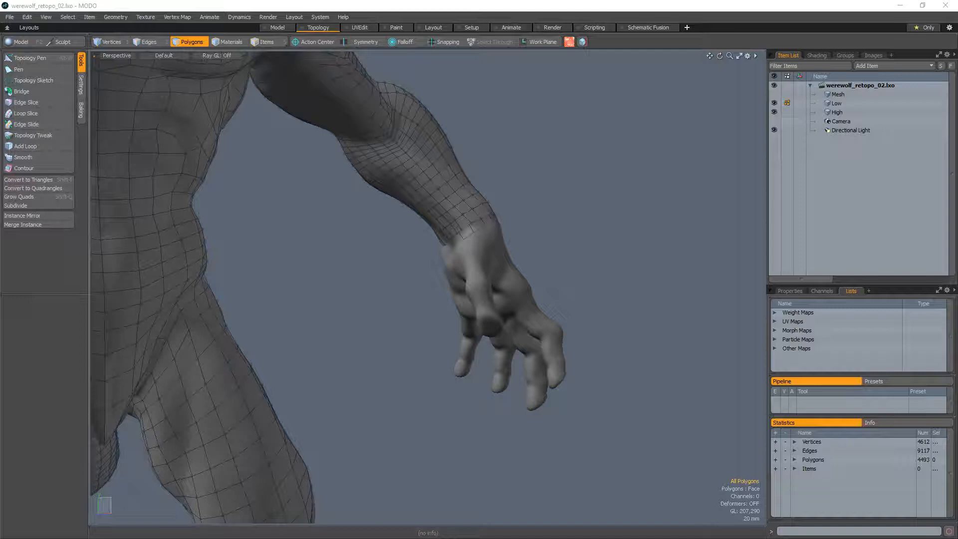
pyautogui.keyDown('alt'); pyautogui.moveTo(618, 280); pyautogui.dragTo(537, 284); pyautogui.keyUp('alt')
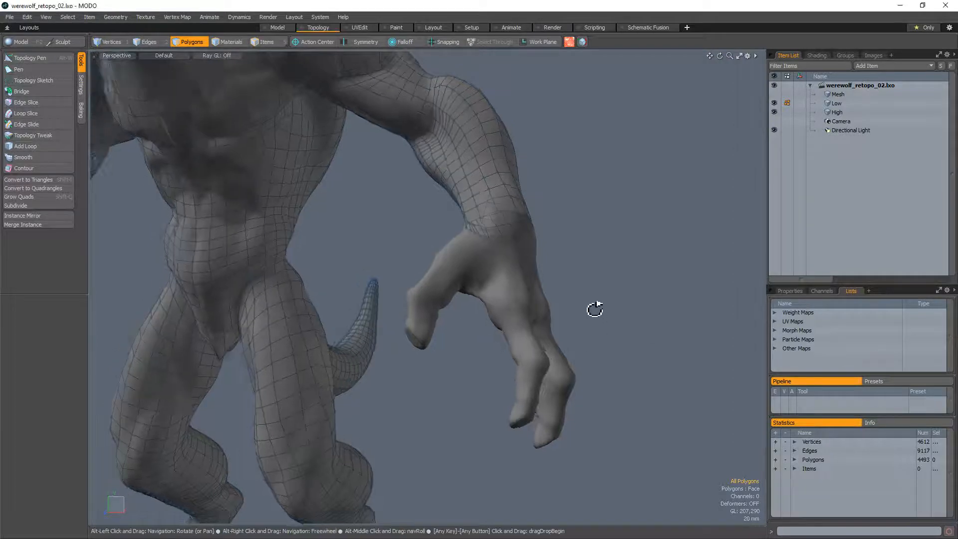
pyautogui.keyDown('alt'); pyautogui.moveTo(597, 308); pyautogui.dragTo(454, 321); pyautogui.keyUp('alt')
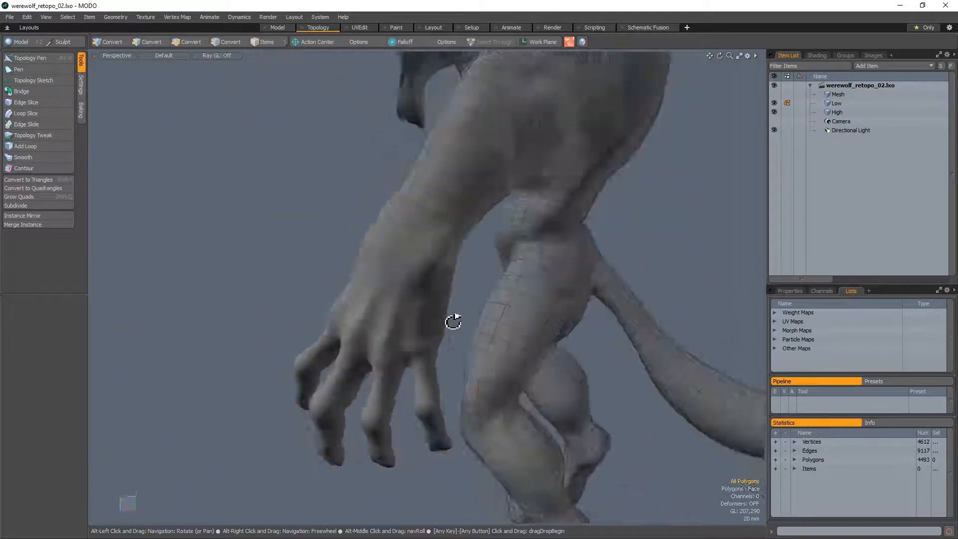
pyautogui.scroll(-6, 545, 291)
pyautogui.keyDown('alt'); pyautogui.moveTo(419, 257); pyautogui.dragTo(556, 315); pyautogui.keyUp('alt')
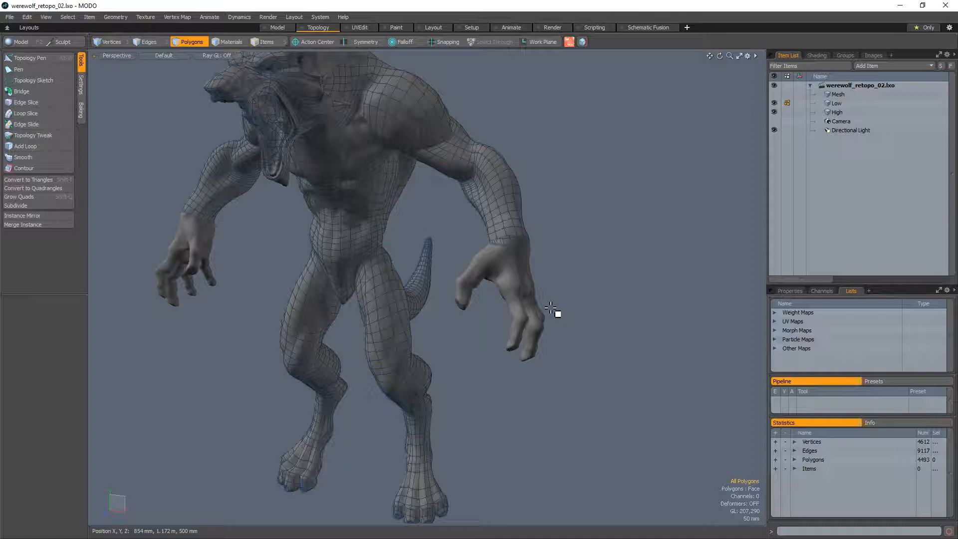
pyautogui.keyDown('alt'); pyautogui.moveTo(513, 149); pyautogui.dragTo(545, 152); pyautogui.keyUp('alt')
pyautogui.keyDown('ctrl'); pyautogui.keyDown('alt'); pyautogui.moveTo(509, 194); pyautogui.dragTo(466, 186); pyautogui.keyUp('alt'); pyautogui.keyUp('ctrl')
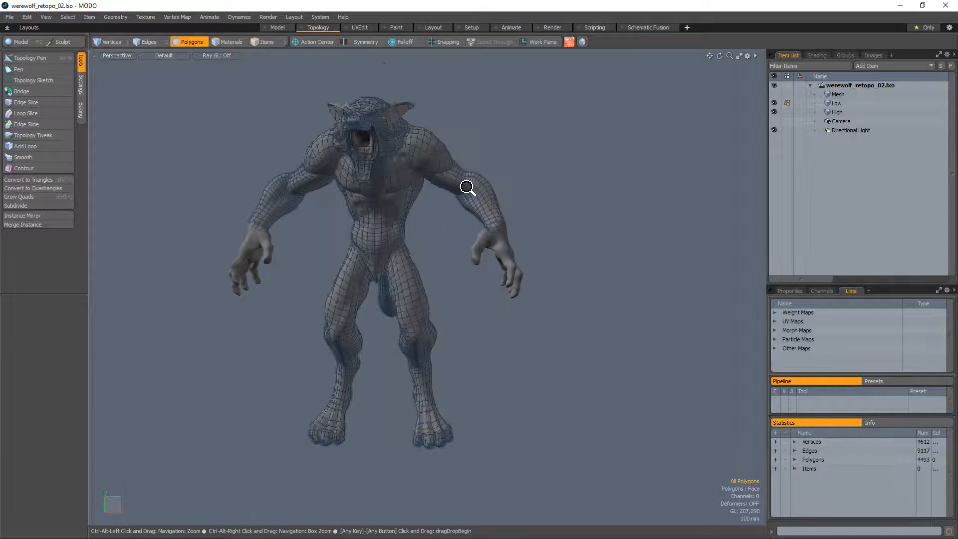
pyautogui.keyDown('alt'); pyautogui.keyDown('shift'); pyautogui.moveTo(387, 216); pyautogui.dragTo(410, 215); pyautogui.keyUp('shift'); pyautogui.keyUp('alt')
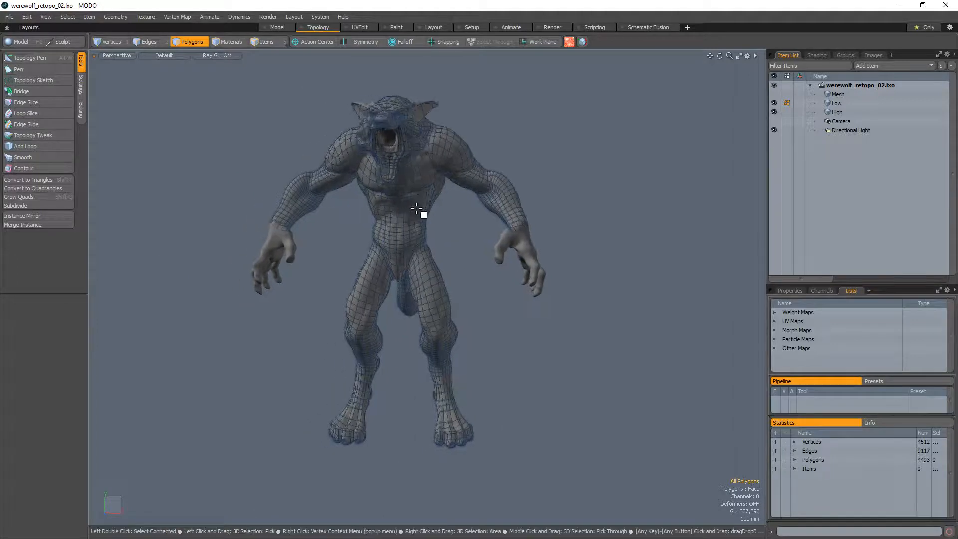
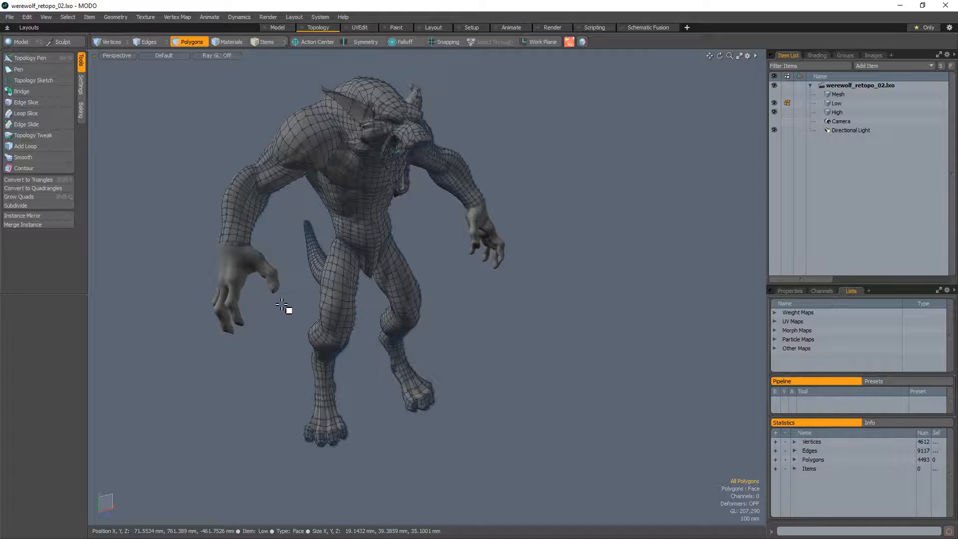
# Examine the werewolf's left hand, from the wrist edge of the low-poly mesh to the palm, back and fingers
pyautogui.keyDown('alt'); pyautogui.moveTo(250, 263); pyautogui.dragTo(549, 251); pyautogui.keyUp('alt')
pyautogui.keyDown('alt'); pyautogui.keyDown('shift'); pyautogui.moveTo(549, 250); pyautogui.dragTo(444, 259); pyautogui.keyUp('shift'); pyautogui.keyUp('alt')
pyautogui.keyDown('ctrl'); pyautogui.keyDown('alt'); pyautogui.moveTo(444, 259); pyautogui.dragTo(513, 325); pyautogui.keyUp('alt'); pyautogui.keyUp('ctrl')
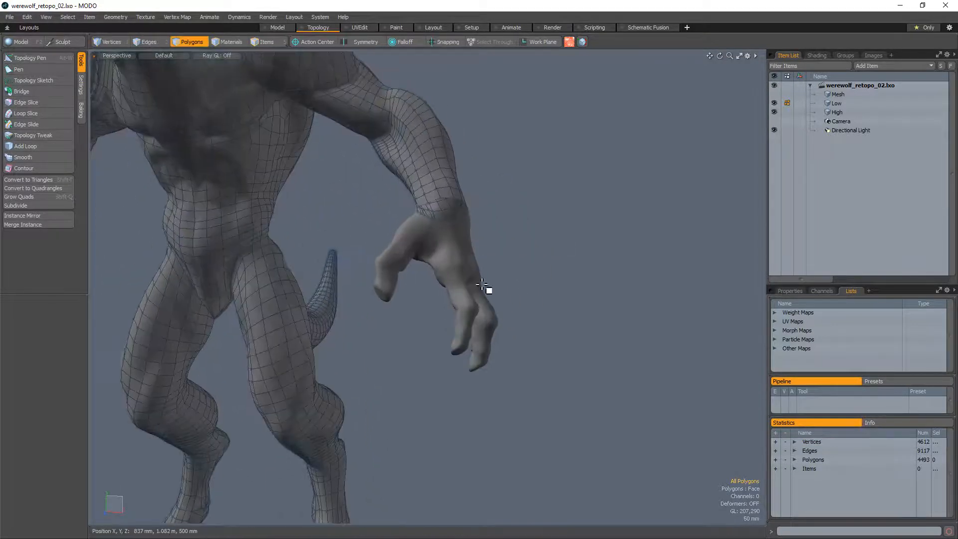
pyautogui.keyDown('alt'); pyautogui.moveTo(527, 259); pyautogui.dragTo(451, 235); pyautogui.keyUp('alt')
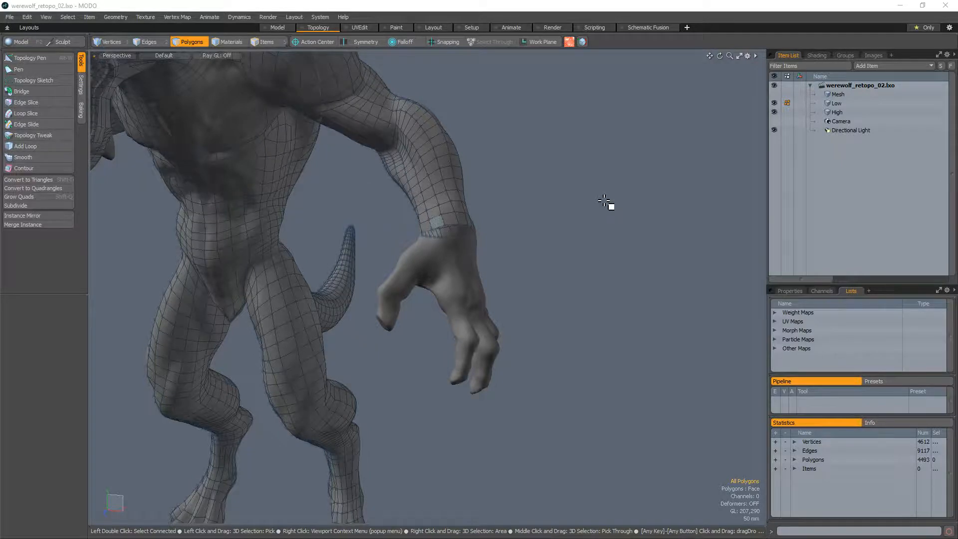
pyautogui.keyDown('alt'); pyautogui.moveTo(605, 201); pyautogui.dragTo(392, 279); pyautogui.keyUp('alt')
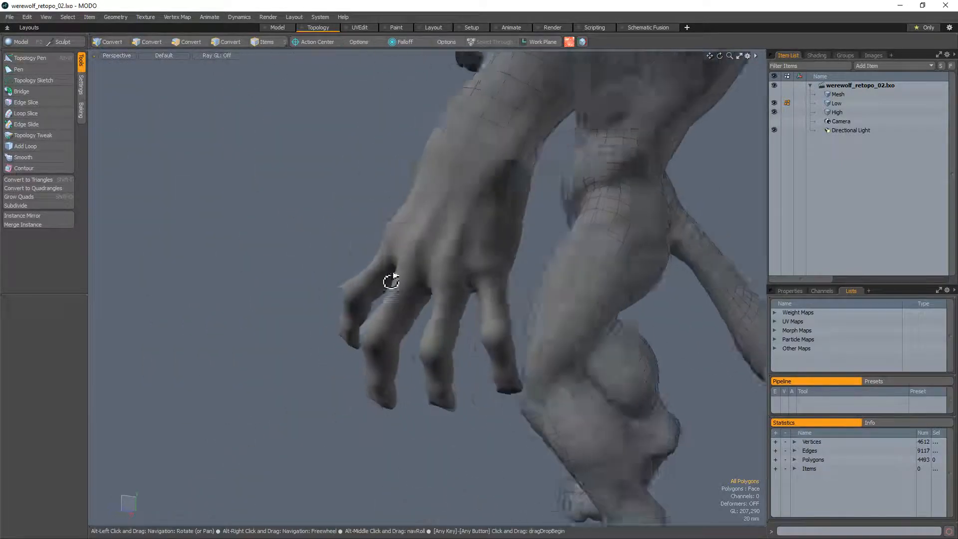
pyautogui.keyDown('alt'); pyautogui.moveTo(479, 340); pyautogui.dragTo(519, 238); pyautogui.keyUp('alt')
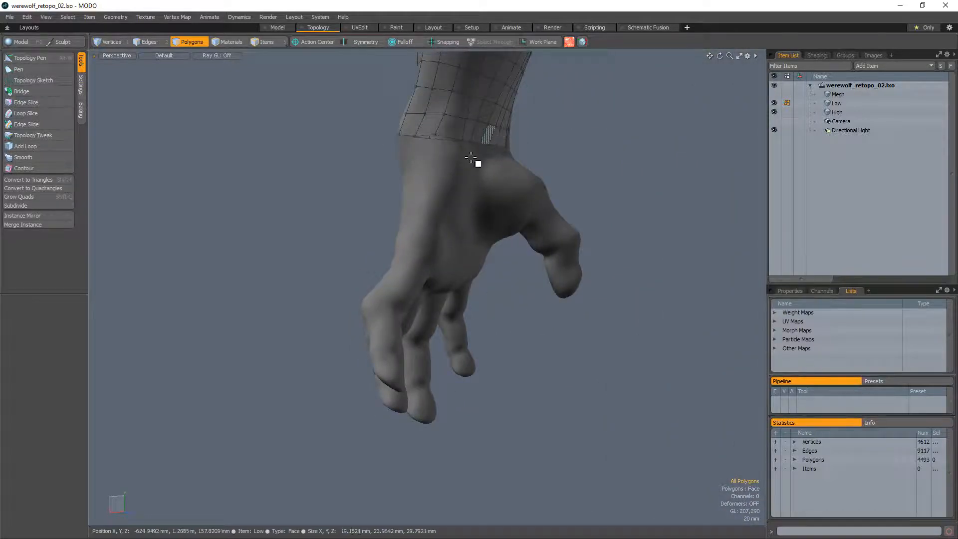
pyautogui.keyDown('alt'); pyautogui.moveTo(472, 158); pyautogui.dragTo(524, 280); pyautogui.keyUp('alt')
pyautogui.keyDown('alt'); pyautogui.moveTo(458, 292); pyautogui.dragTo(413, 261); pyautogui.keyUp('alt')
# Delete all polygons of the Low mesh
pyautogui.scroll(-5, 435, 213)
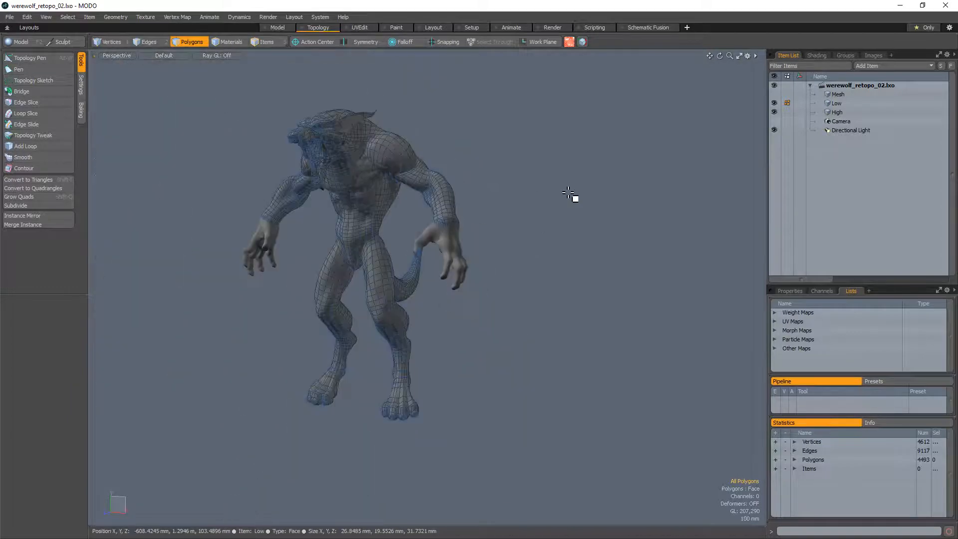
pyautogui.press('Delete')
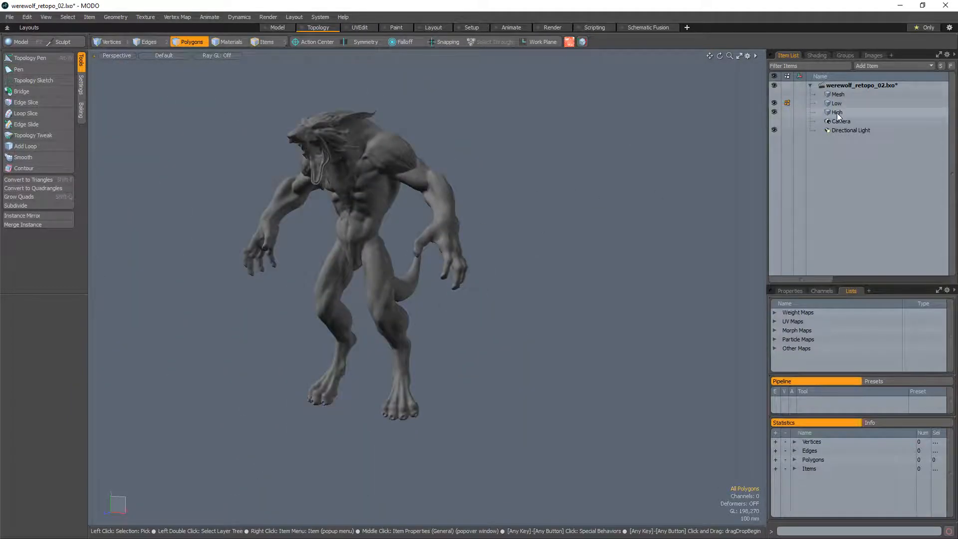
# Select the left hand and wrist polygons of the High mesh and hide all the unselected polygons
pyautogui.click(837, 113)
pyautogui.keyDown('alt'); pyautogui.moveTo(456, 265); pyautogui.dragTo(483, 265); pyautogui.keyUp('alt')
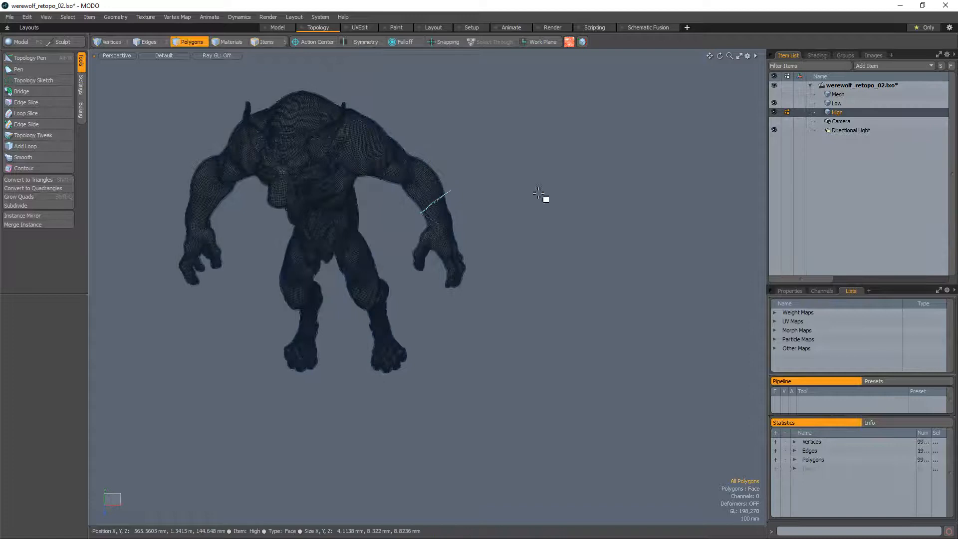
pyautogui.moveTo(539, 195)
pyautogui.mouseDown(button='right')
pyautogui.moveTo(466, 318)
pyautogui.moveTo(396, 278)
pyautogui.mouseUp(button='right')
pyautogui.moveTo(421, 247); pyautogui.dragTo(418, 225, button='right')
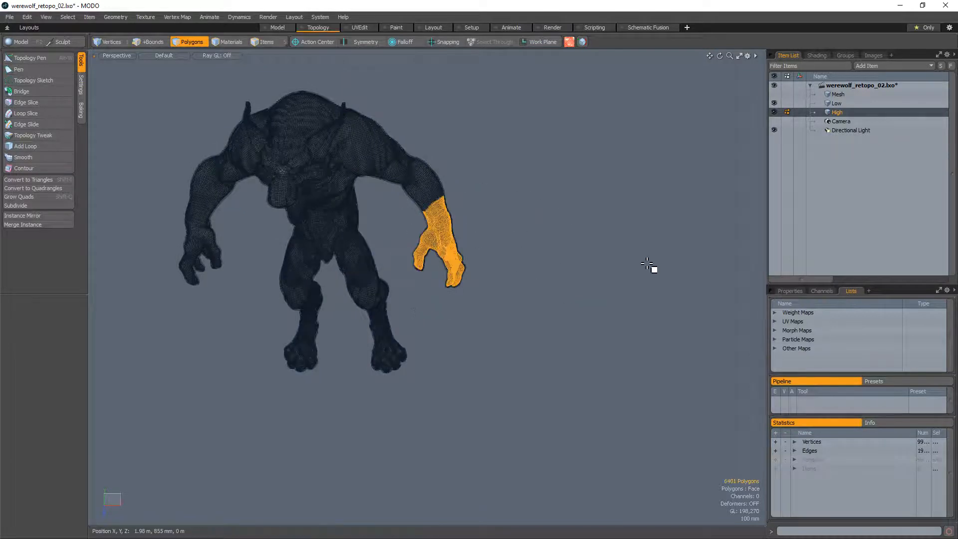
pyautogui.hotkey('shift', 'h')
# In the Low mesh, draw a four-sided polygon with the Pen tool over the middle finger's knuckle on the back of the hand
pyautogui.click(837, 103)
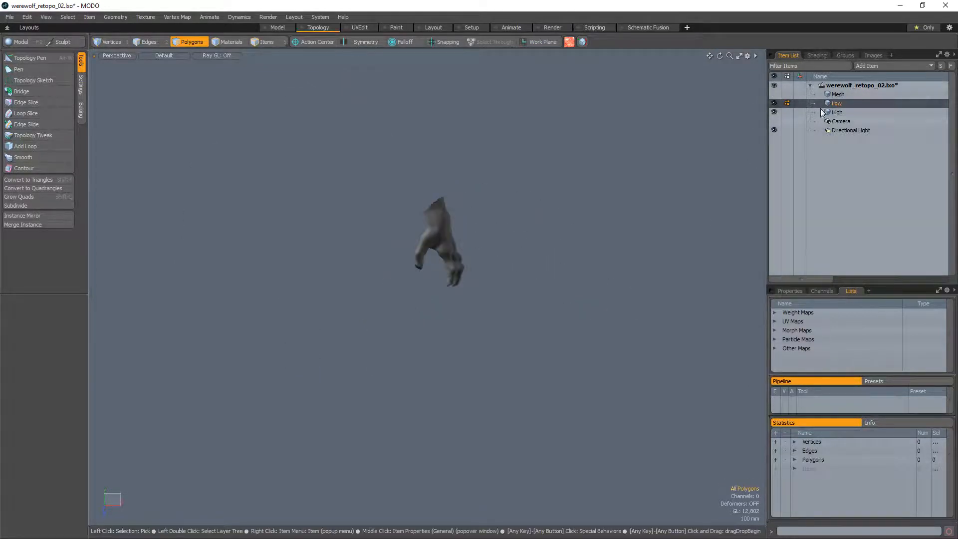
pyautogui.press('a')
pyautogui.keyDown('alt'); pyautogui.moveTo(488, 301); pyautogui.dragTo(484, 225); pyautogui.keyUp('alt')
pyautogui.keyDown('ctrl'); pyautogui.keyDown('alt'); pyautogui.moveTo(402, 159); pyautogui.dragTo(418, 174); pyautogui.keyUp('alt'); pyautogui.keyUp('ctrl')
pyautogui.keyDown('alt'); pyautogui.keyDown('shift'); pyautogui.moveTo(418, 175); pyautogui.dragTo(463, 202); pyautogui.keyUp('shift'); pyautogui.keyUp('alt')
pyautogui.keyDown('alt'); pyautogui.moveTo(470, 269); pyautogui.dragTo(415, 229); pyautogui.keyUp('alt')
pyautogui.click(18, 69)
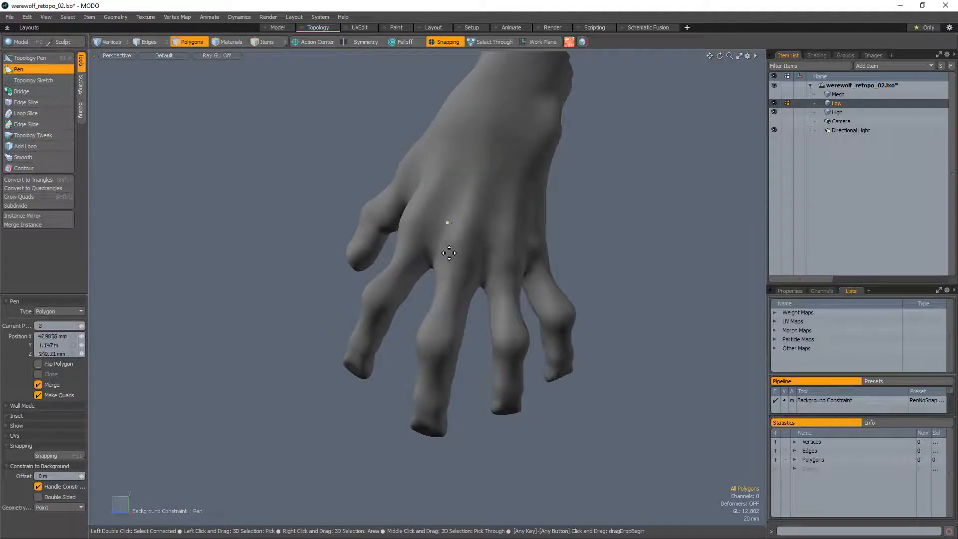
pyautogui.click(480, 265)
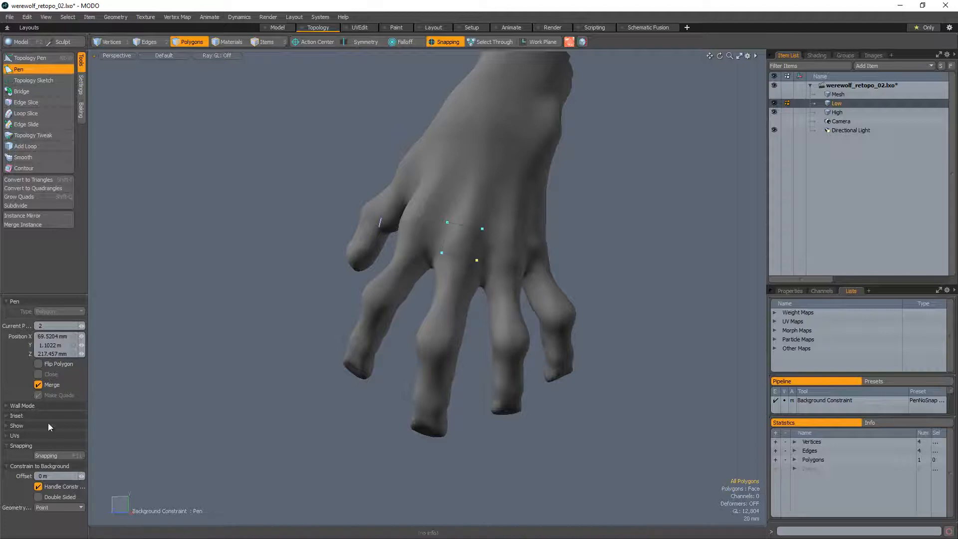
pyautogui.press('space')
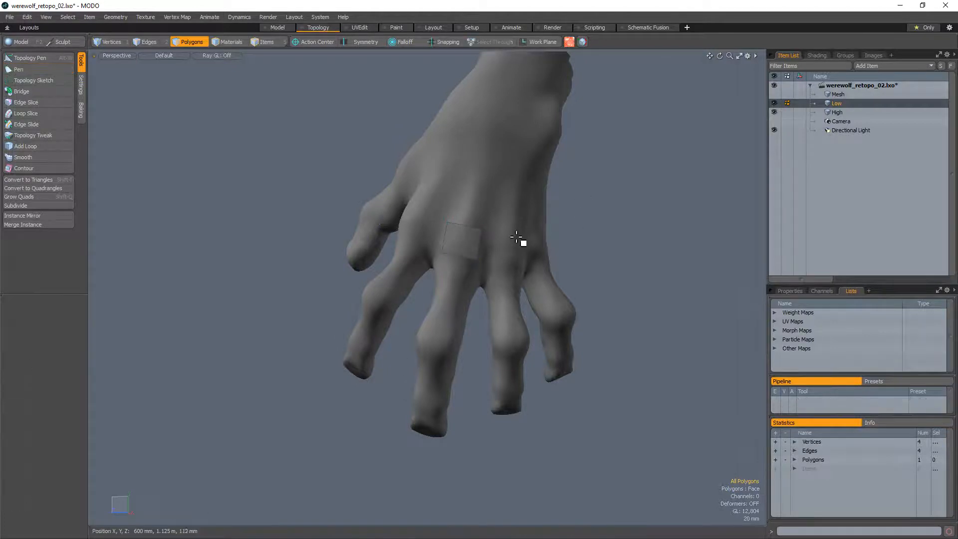
# Draw a second four-sided polygon with the Pen tool over the index finger's knuckle
pyautogui.keyDown('ctrl'); pyautogui.keyDown('alt'); pyautogui.moveTo(517, 239); pyautogui.dragTo(450, 224); pyautogui.keyUp('alt'); pyautogui.keyUp('ctrl')
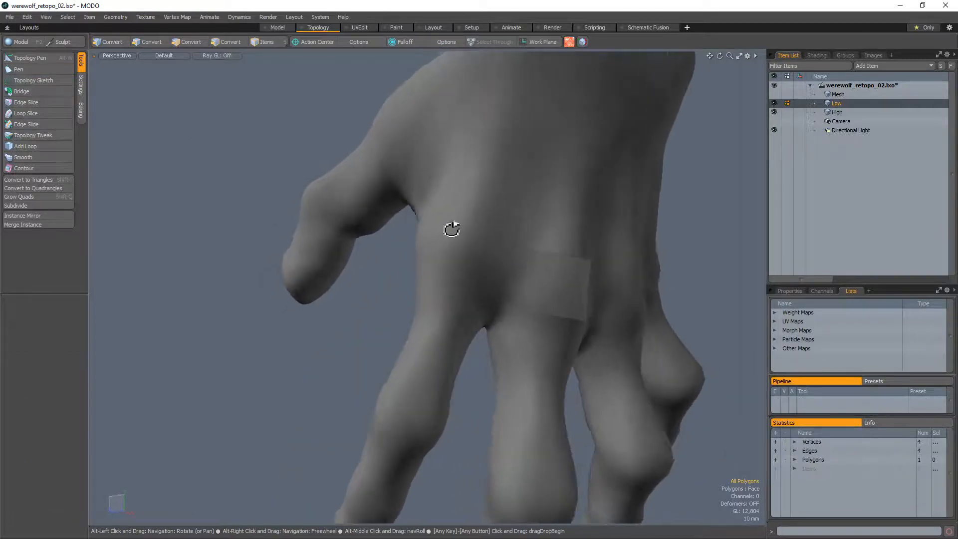
pyautogui.click(35, 67)
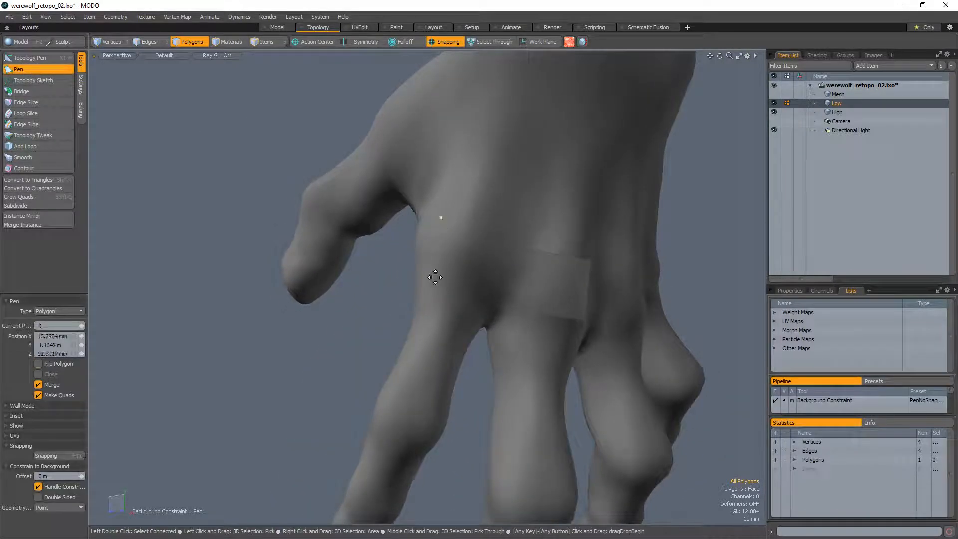
pyautogui.click(494, 292)
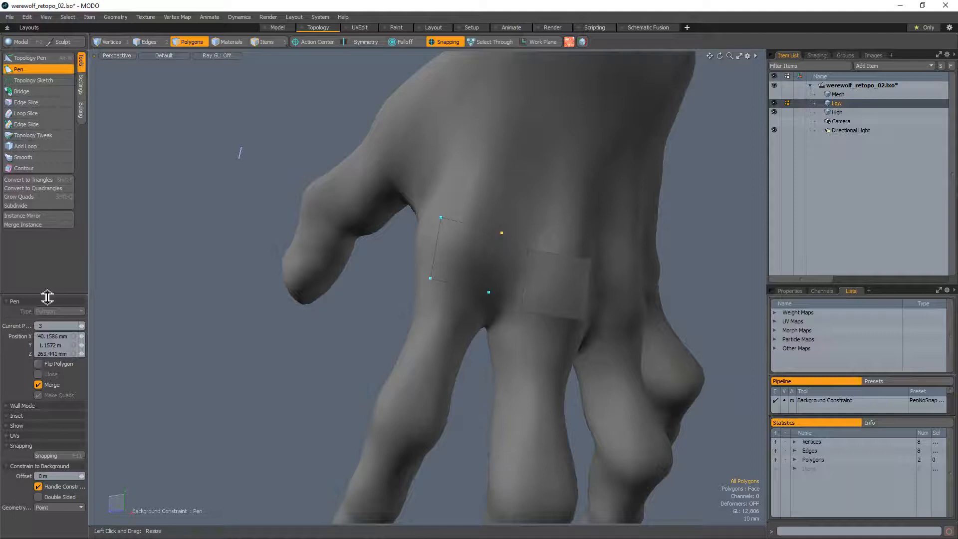
pyautogui.moveTo(47, 298); pyautogui.dragTo(56, 238)
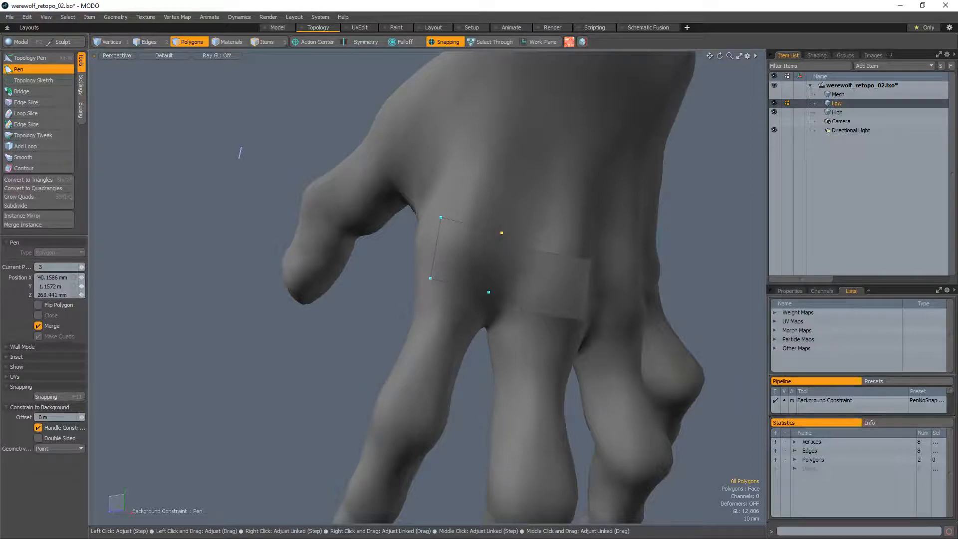
pyautogui.press('space')
# Connect the index and middle knuckle polygons with a new polygon across the gap using the Topology Pen
pyautogui.keyDown('alt'); pyautogui.moveTo(616, 229); pyautogui.dragTo(494, 216); pyautogui.keyUp('alt')
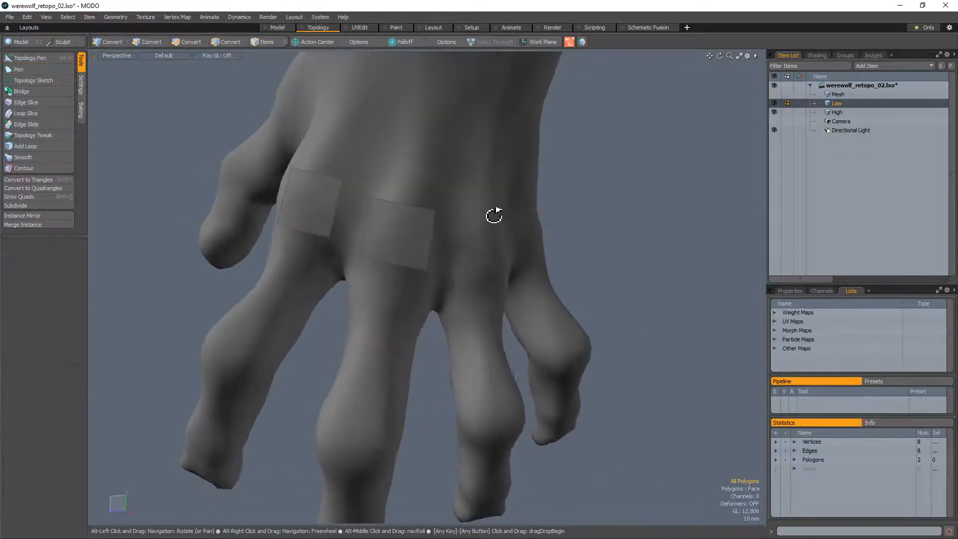
pyautogui.hotkey('alt', 'w')
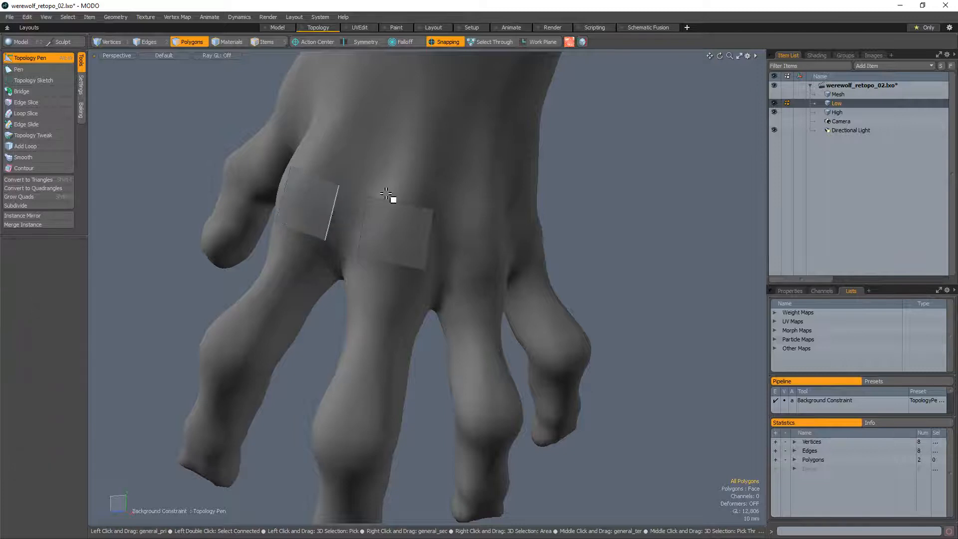
pyautogui.keyDown('alt'); pyautogui.moveTo(387, 195); pyautogui.dragTo(411, 150); pyautogui.keyUp('alt')
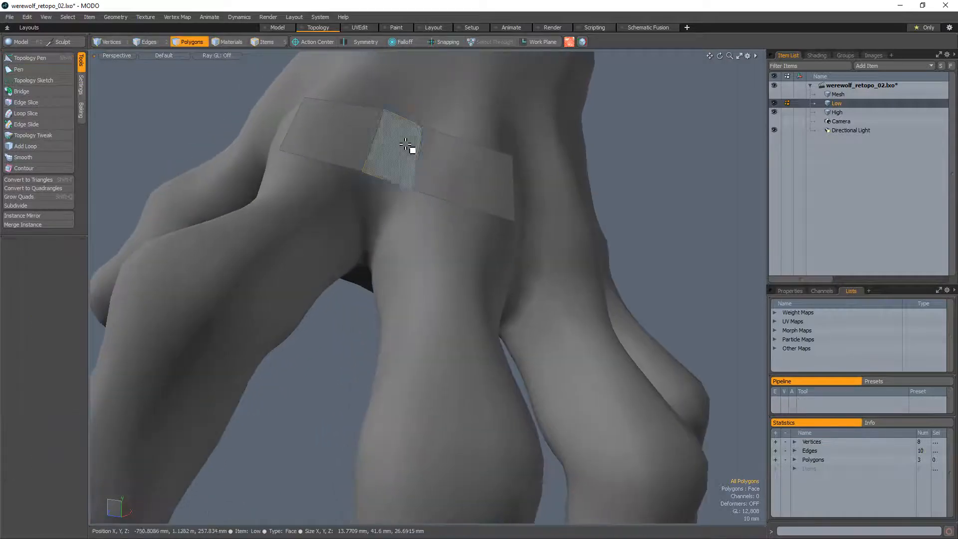
# Extend the polygon strip with the Topology Pen from the middle knuckle across the ring and little finger knuckles
pyautogui.hotkey('alt', 'w')
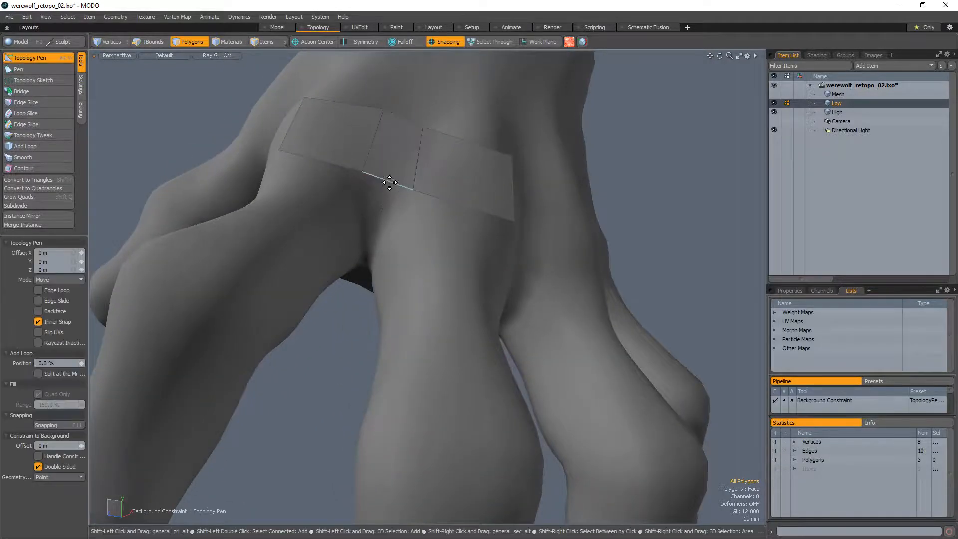
pyautogui.keyDown('shift'); pyautogui.moveTo(389, 183); pyautogui.dragTo(368, 259); pyautogui.keyUp('shift')
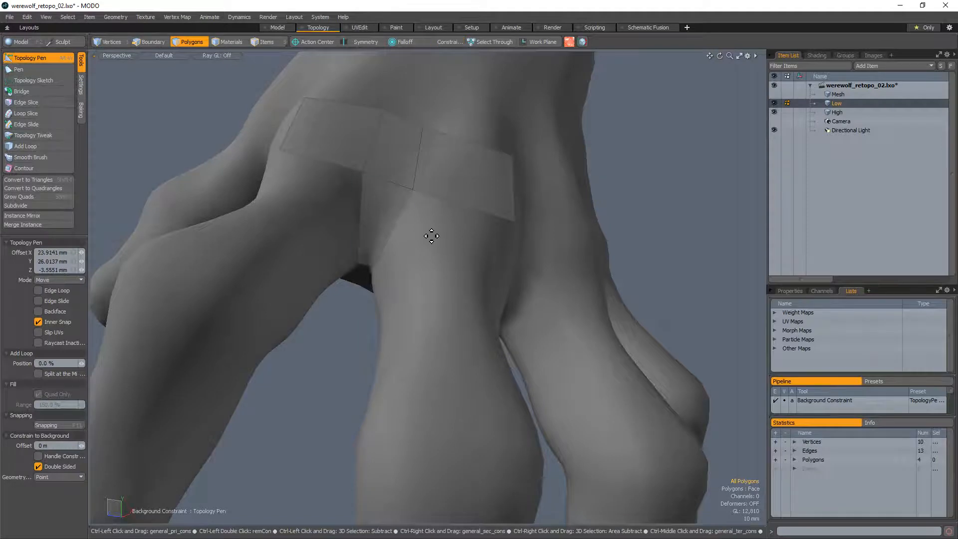
pyautogui.hotkey('ctrl', 'z')
pyautogui.keyDown('alt'); pyautogui.moveTo(421, 244); pyautogui.dragTo(485, 217); pyautogui.keyUp('alt')
pyautogui.keyDown('shift'); pyautogui.moveTo(418, 235); pyautogui.dragTo(395, 317); pyautogui.keyUp('shift')
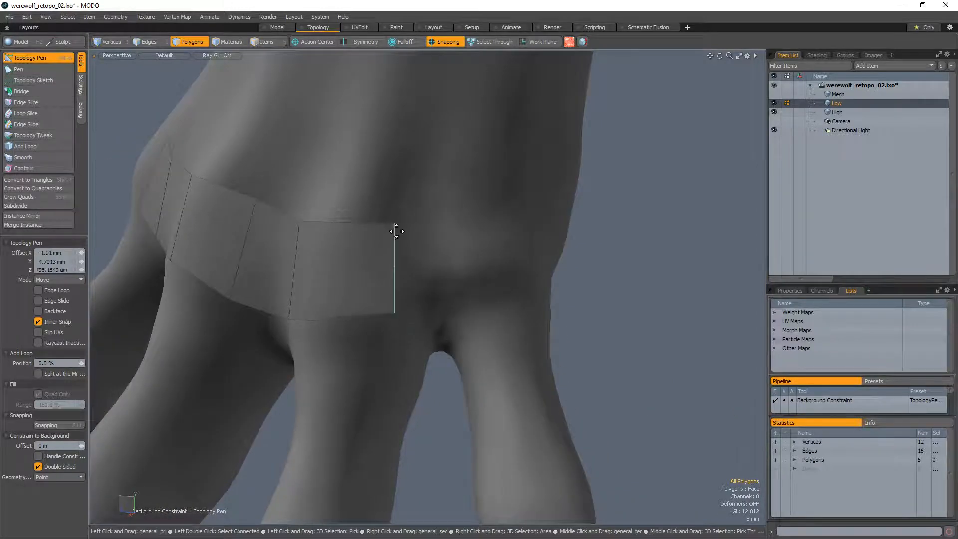
pyautogui.moveTo(399, 231); pyautogui.dragTo(396, 221)
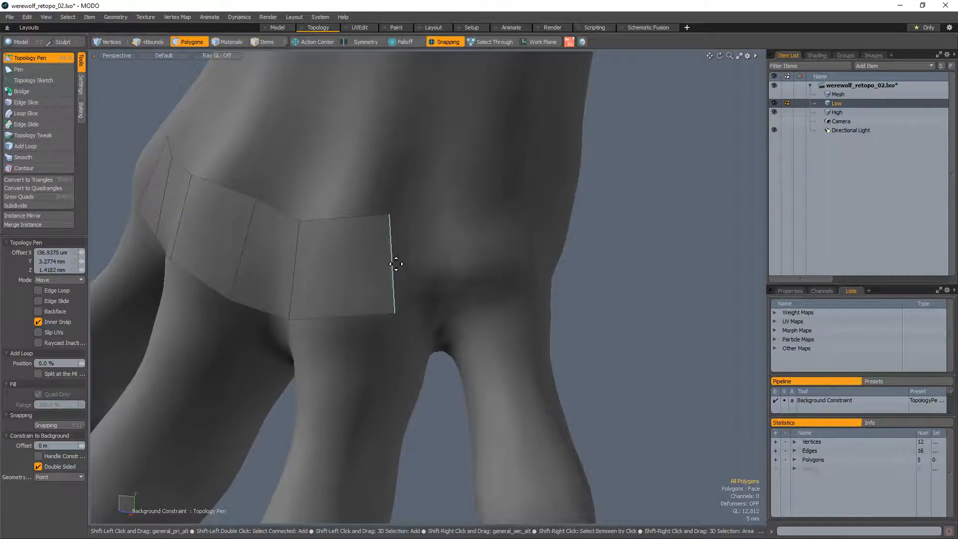
pyautogui.keyDown('shift'); pyautogui.moveTo(394, 261); pyautogui.dragTo(514, 248); pyautogui.keyUp('shift')
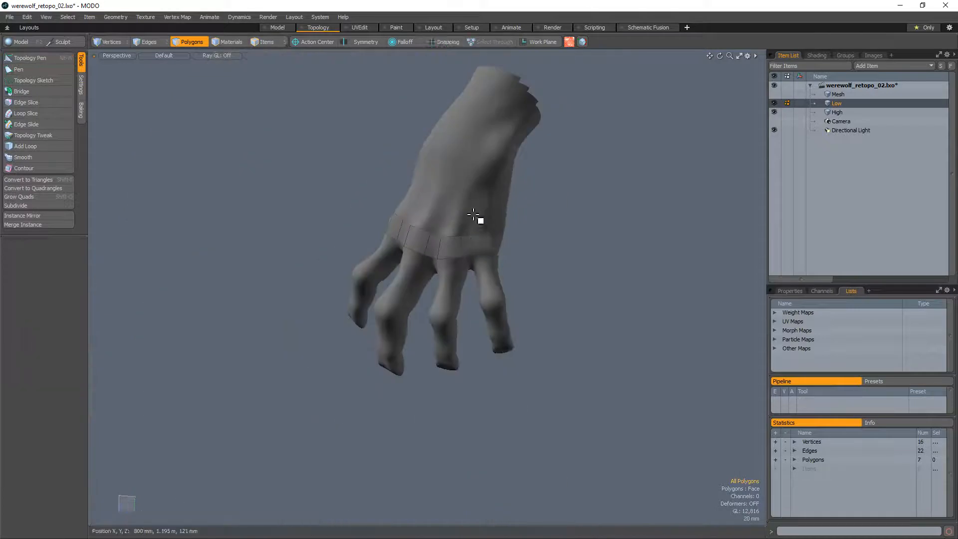
# Inspect the narrow polygons between the finger knuckles by selecting them, and clear the selection
pyautogui.moveTo(474, 216)
pyautogui.keyDown('alt'); pyautogui.mouseDown()
pyautogui.moveTo(474, 265)
pyautogui.moveTo(413, 265)
pyautogui.moveTo(398, 246)
pyautogui.moveTo(520, 254)
pyautogui.moveTo(420, 257)
pyautogui.mouseUp(); pyautogui.keyUp('alt')
pyautogui.click(388, 230)
pyautogui.click(401, 234)
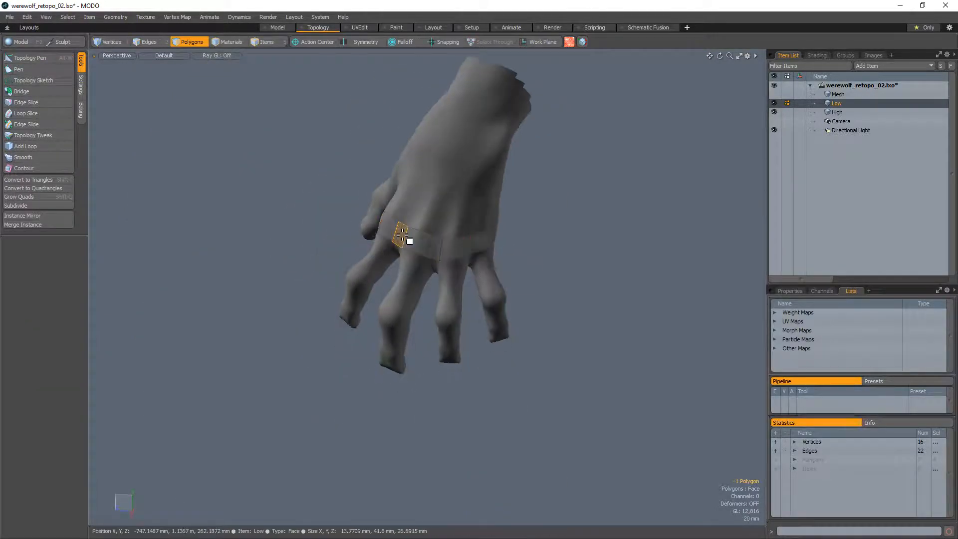
pyautogui.keyDown('shift'); pyautogui.click(434, 247); pyautogui.keyUp('shift')
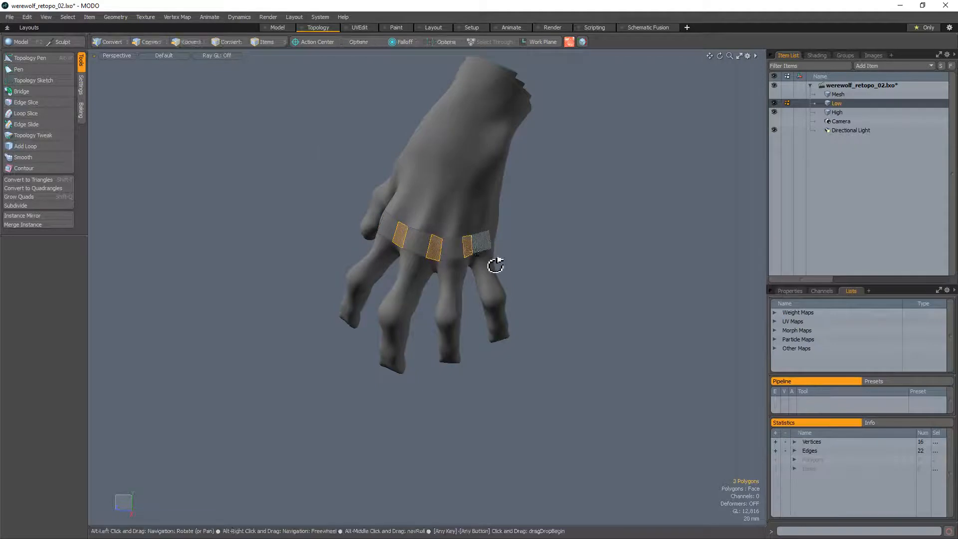
pyautogui.scroll(5, 496, 263)
pyautogui.click(477, 270)
pyautogui.scroll(3, 489, 248)
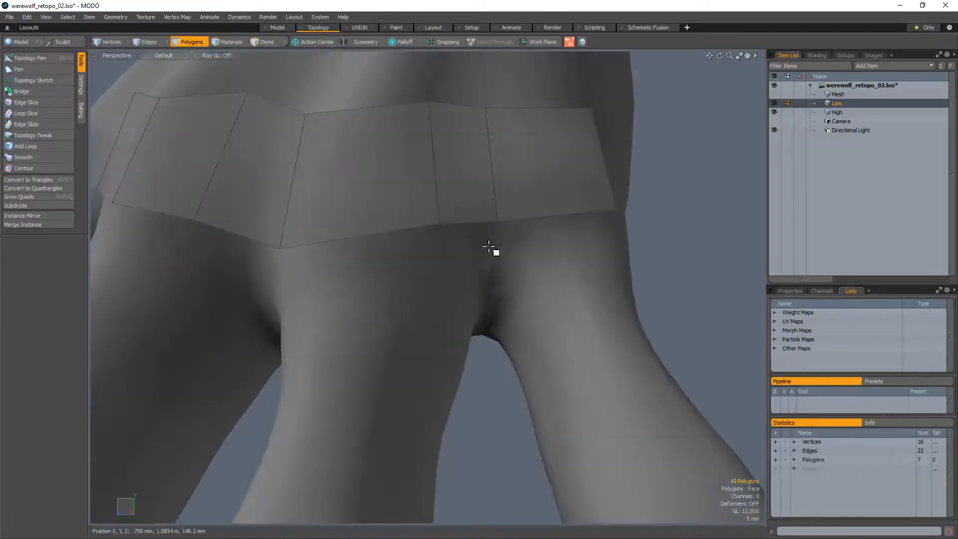
# Narrow the gap polygon between the ring and little finger knuckles by shifting its edge with the Topology Pen
pyautogui.hotkey('alt', 'w')
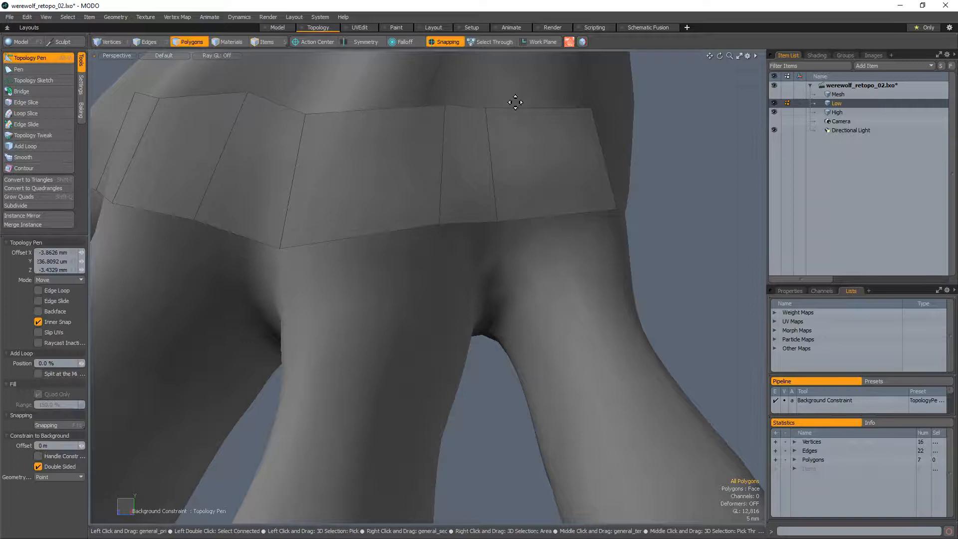
pyautogui.keyDown('alt'); pyautogui.moveTo(492, 115); pyautogui.dragTo(342, 163); pyautogui.keyUp('alt')
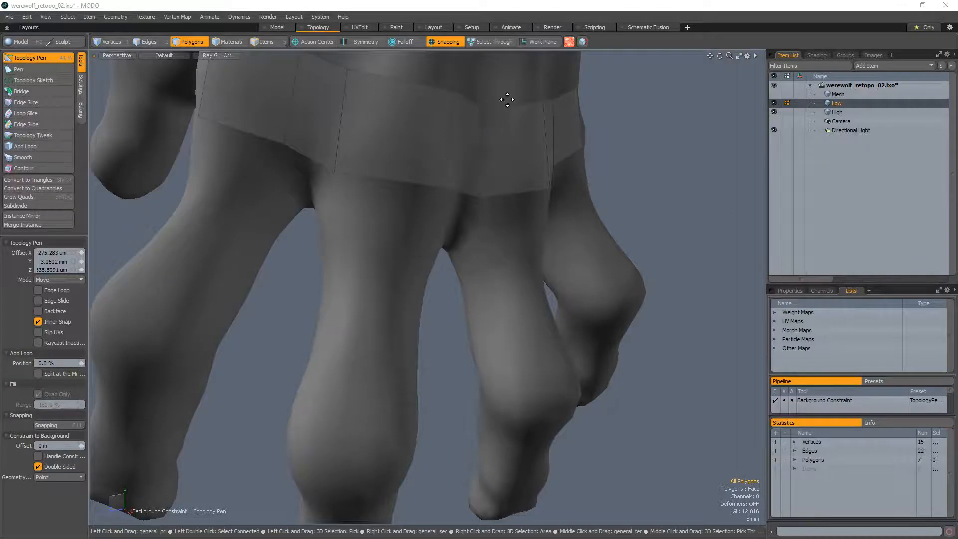
pyautogui.keyDown('alt'); pyautogui.moveTo(613, 196); pyautogui.dragTo(637, 179); pyautogui.keyUp('alt')
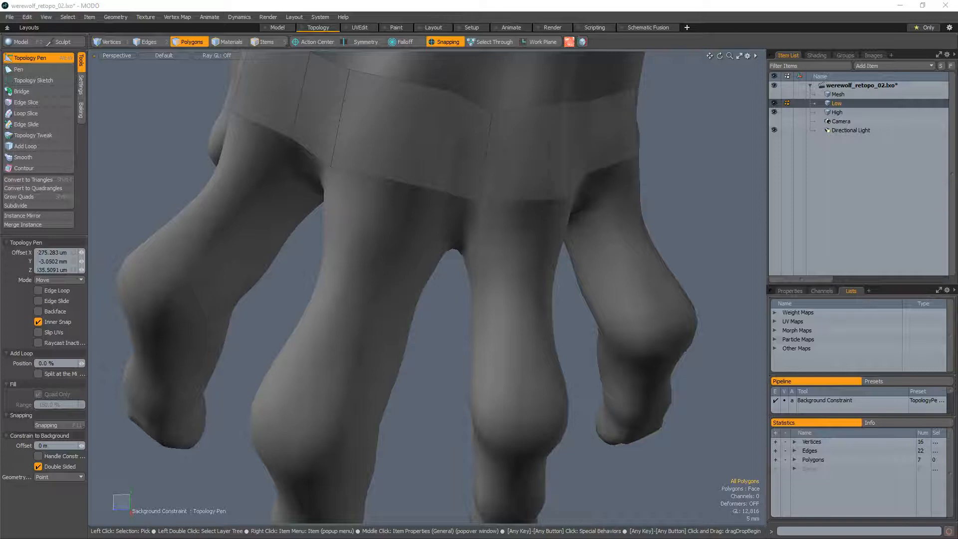
pyautogui.moveTo(505, 282)
pyautogui.keyDown('ctrl'); pyautogui.keyDown('alt'); pyautogui.mouseDown()
pyautogui.moveTo(481, 231)
pyautogui.moveTo(388, 282)
pyautogui.moveTo(466, 214)
pyautogui.moveTo(432, 306)
pyautogui.moveTo(577, 291)
pyautogui.moveTo(377, 300)
pyautogui.moveTo(428, 346)
pyautogui.moveTo(556, 325)
pyautogui.mouseUp(); pyautogui.keyUp('alt'); pyautogui.keyUp('ctrl')
pyautogui.press('space')
pyautogui.click(564, 319)
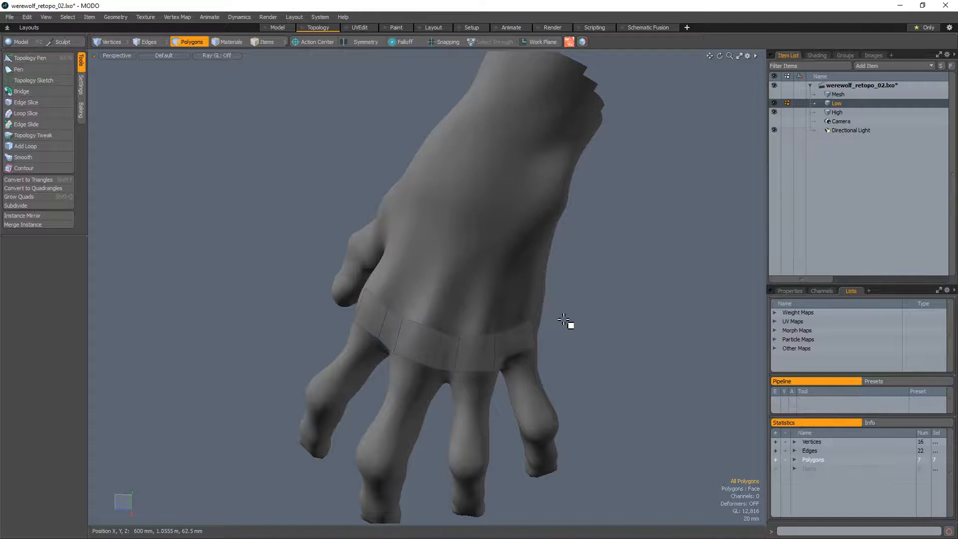
# Examine the hand from several sides, checking the knuckle strip, the finger spacing and the form around the thumb's base
pyautogui.keyDown('alt'); pyautogui.moveTo(401, 257); pyautogui.dragTo(391, 224); pyautogui.keyUp('alt')
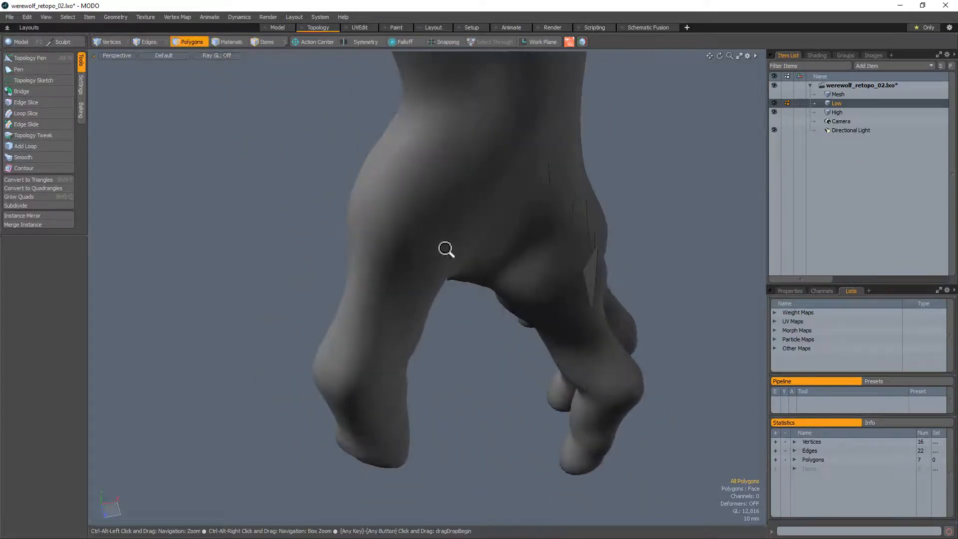
pyautogui.keyDown('ctrl'); pyautogui.keyDown('alt'); pyautogui.moveTo(447, 248); pyautogui.dragTo(484, 229); pyautogui.keyUp('alt'); pyautogui.keyUp('ctrl')
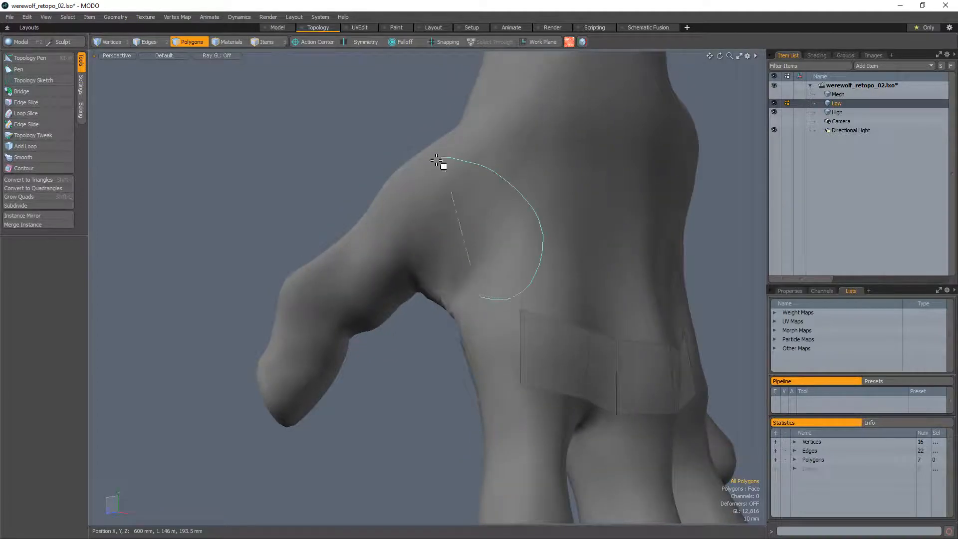
pyautogui.moveTo(549, 248); pyautogui.dragTo(548, 250, button='right')
pyautogui.moveTo(449, 252)
pyautogui.keyDown('alt'); pyautogui.mouseDown()
pyautogui.moveTo(530, 285)
pyautogui.moveTo(488, 294)
pyautogui.moveTo(475, 235)
pyautogui.moveTo(539, 274)
pyautogui.moveTo(391, 230)
pyautogui.moveTo(517, 302)
pyautogui.moveTo(368, 278)
pyautogui.moveTo(402, 327)
pyautogui.moveTo(477, 284)
pyautogui.moveTo(567, 303)
pyautogui.moveTo(423, 338)
pyautogui.moveTo(381, 334)
pyautogui.mouseUp(); pyautogui.keyUp('alt')
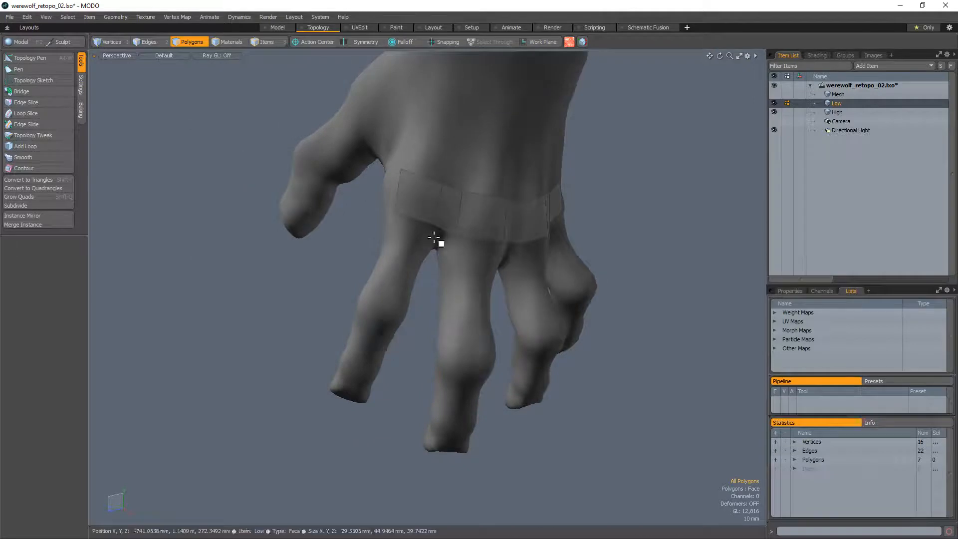
pyautogui.keyDown('alt'); pyautogui.moveTo(618, 297); pyautogui.dragTo(454, 327); pyautogui.keyUp('alt')
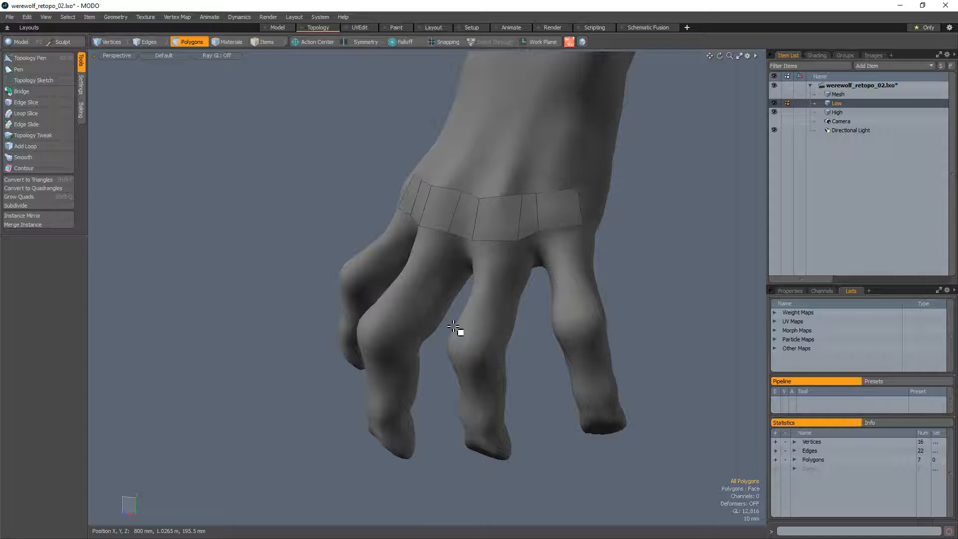
pyautogui.keyDown('alt'); pyautogui.moveTo(522, 306); pyautogui.dragTo(379, 349); pyautogui.keyUp('alt')
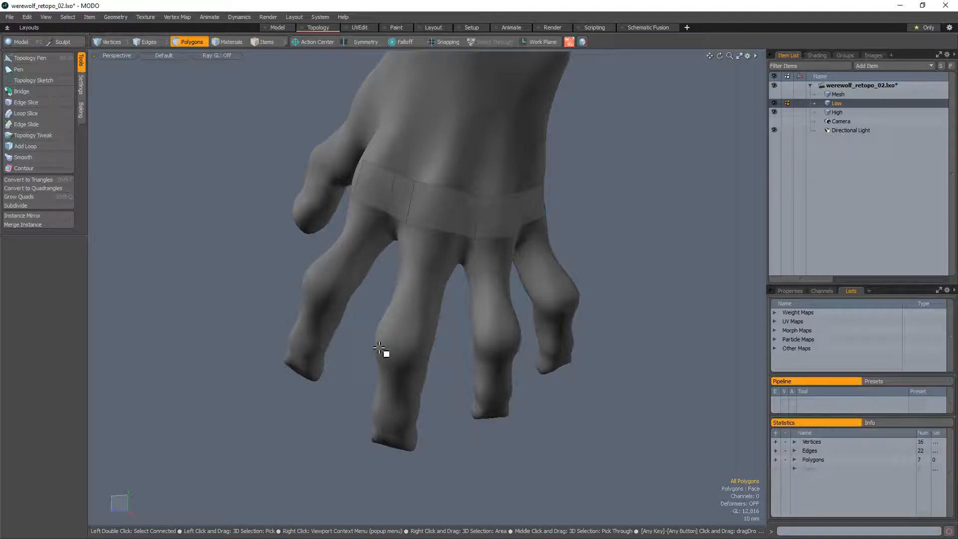
pyautogui.keyDown('alt'); pyautogui.moveTo(378, 300); pyautogui.dragTo(439, 272); pyautogui.keyUp('alt')
pyautogui.keyDown('alt'); pyautogui.moveTo(440, 272); pyautogui.dragTo(468, 313); pyautogui.keyUp('alt')
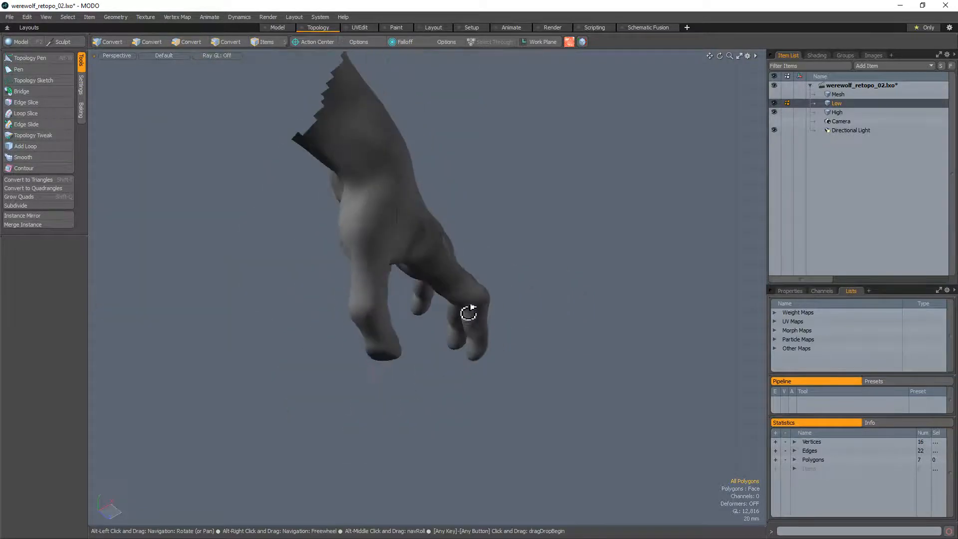
pyautogui.keyDown('ctrl'); pyautogui.keyDown('alt'); pyautogui.moveTo(391, 271); pyautogui.dragTo(380, 248); pyautogui.keyUp('alt'); pyautogui.keyUp('ctrl')
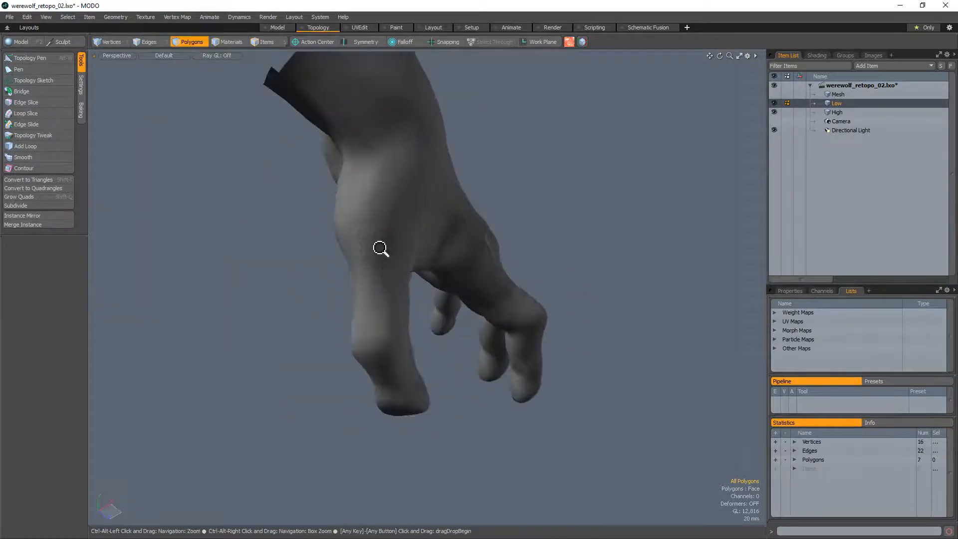
# Draw a four-sided polygon with the Pen tool along the back of the thumb, from its base to its knuckle
pyautogui.click(37, 70)
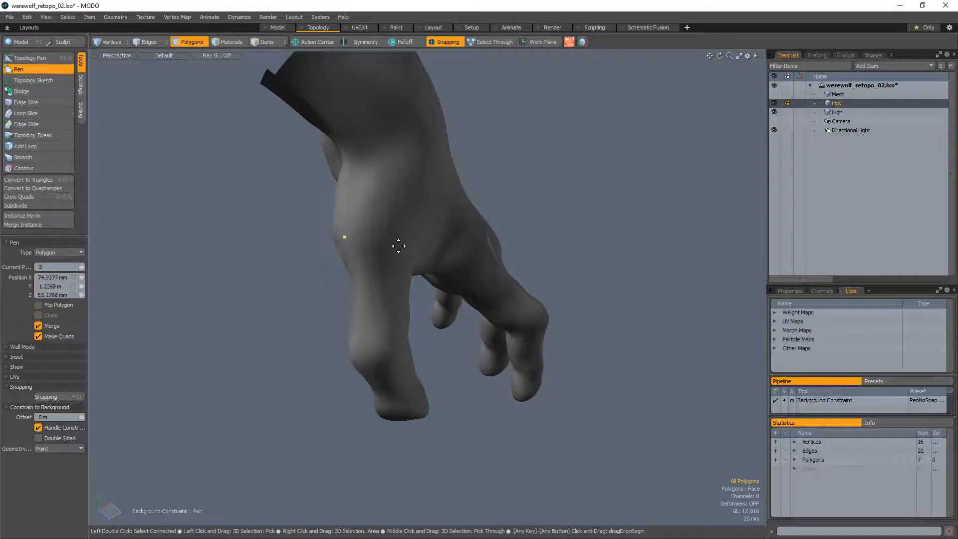
pyautogui.keyDown('alt'); pyautogui.moveTo(386, 337); pyautogui.dragTo(406, 317); pyautogui.keyUp('alt')
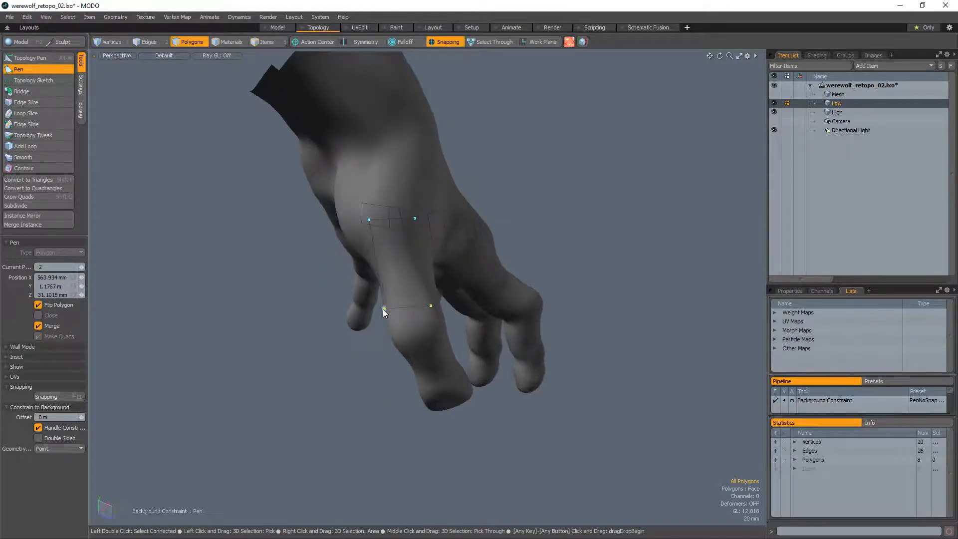
pyautogui.click(391, 309)
pyautogui.keyDown('alt'); pyautogui.moveTo(488, 259); pyautogui.dragTo(428, 274); pyautogui.keyUp('alt')
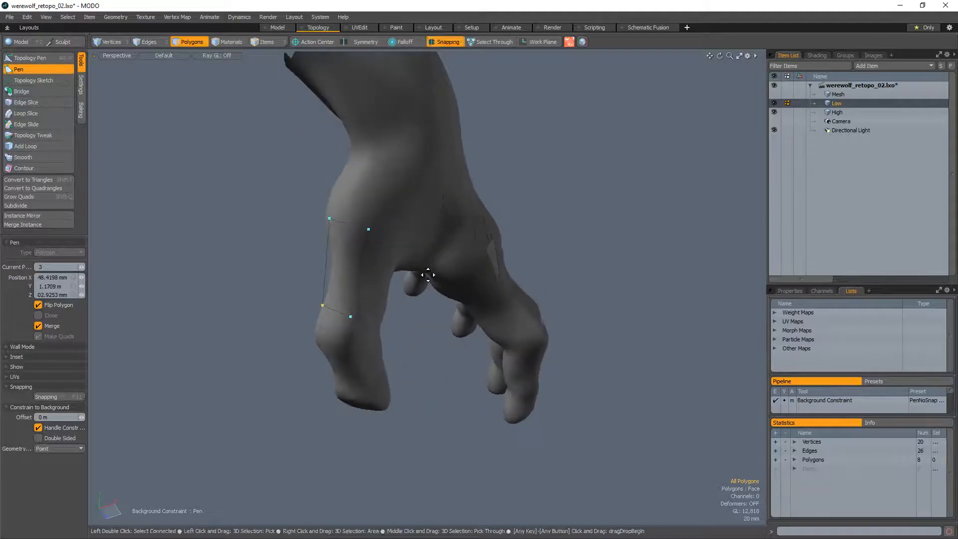
pyautogui.press('space')
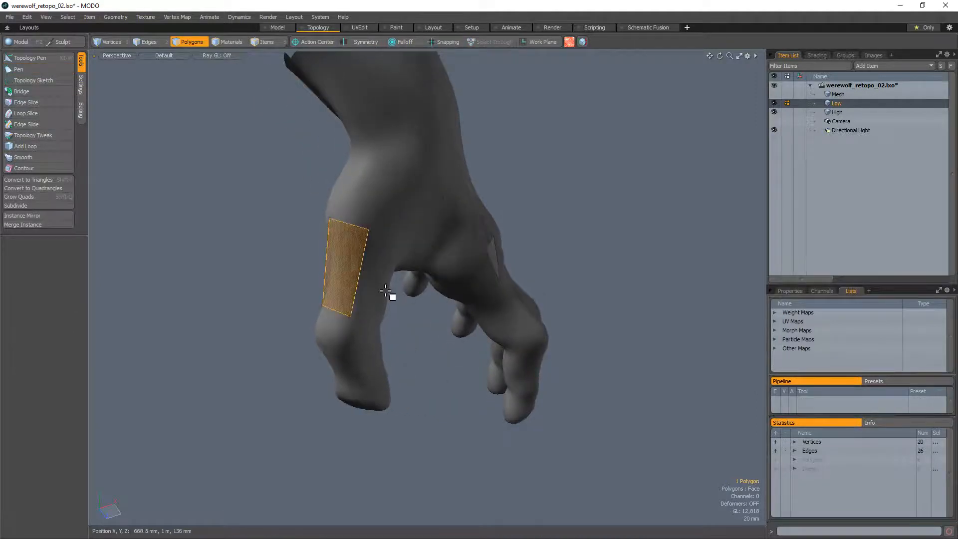
# Extend the thumb polygon with the Topology Pen across the thumb knuckle and on toward the tip
pyautogui.keyDown('alt'); pyautogui.moveTo(404, 313); pyautogui.dragTo(445, 306); pyautogui.keyUp('alt')
pyautogui.hotkey('alt', 'w')
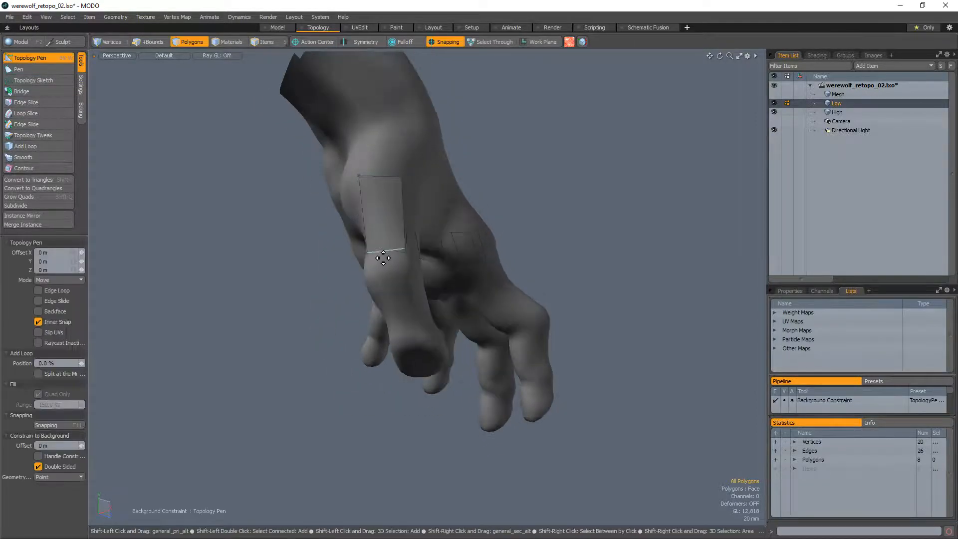
pyautogui.keyDown('alt'); pyautogui.moveTo(372, 278); pyautogui.dragTo(490, 293); pyautogui.keyUp('alt')
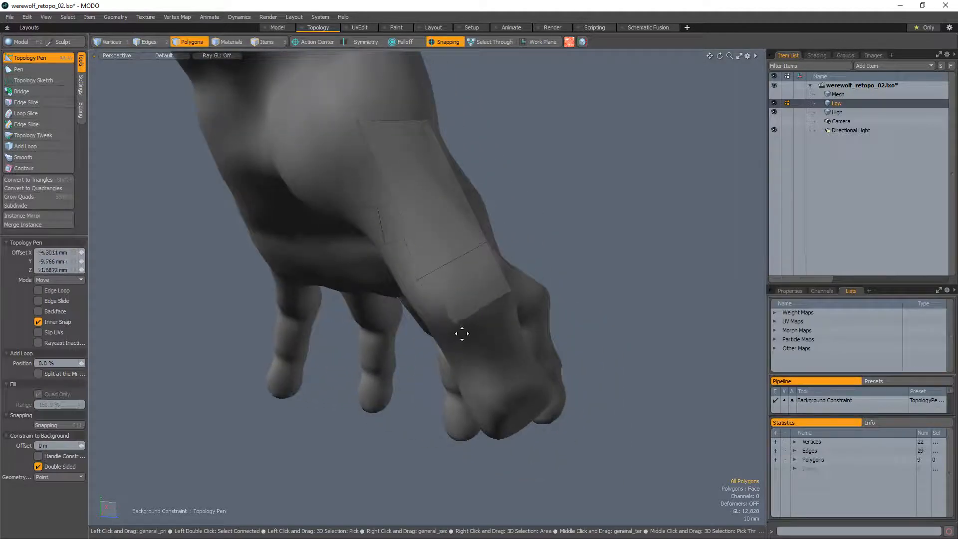
pyautogui.keyDown('alt'); pyautogui.moveTo(539, 329); pyautogui.dragTo(430, 320); pyautogui.keyUp('alt')
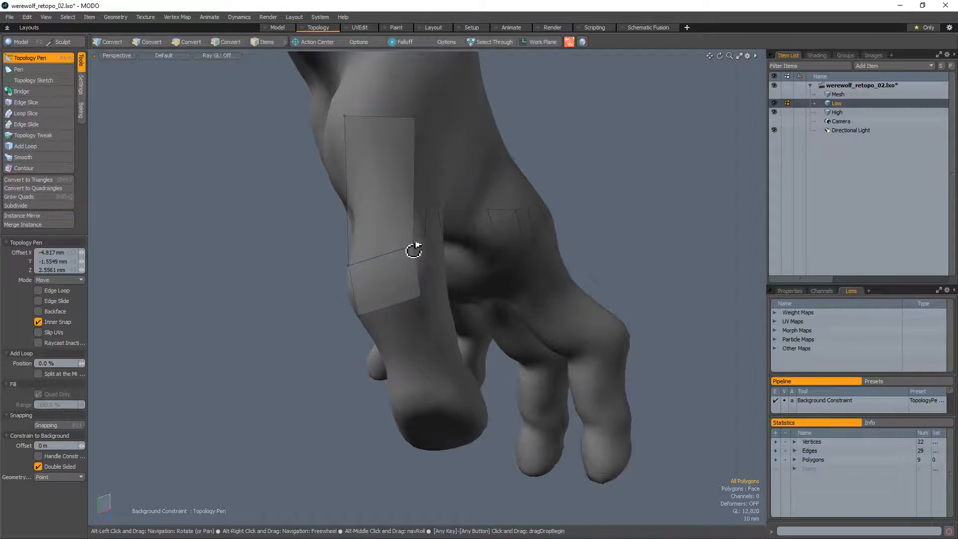
pyautogui.keyDown('alt'); pyautogui.moveTo(413, 250); pyautogui.dragTo(460, 311); pyautogui.keyUp('alt')
pyautogui.keyDown('alt'); pyautogui.moveTo(556, 389); pyautogui.dragTo(435, 286); pyautogui.keyUp('alt')
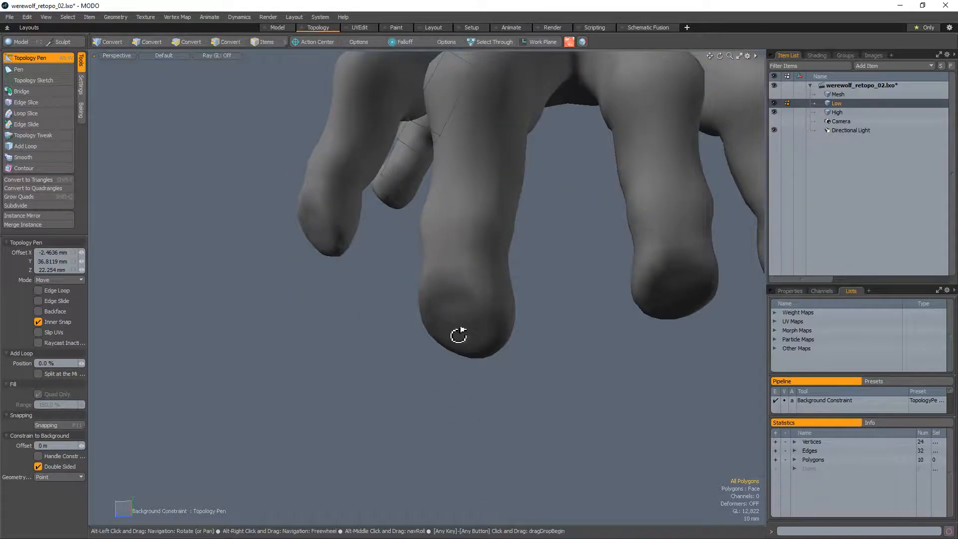
# Continue the thumb's polygon strip over its blunt tip and back along the underside toward the base
pyautogui.keyDown('alt'); pyautogui.moveTo(460, 336); pyautogui.dragTo(369, 300); pyautogui.keyUp('alt')
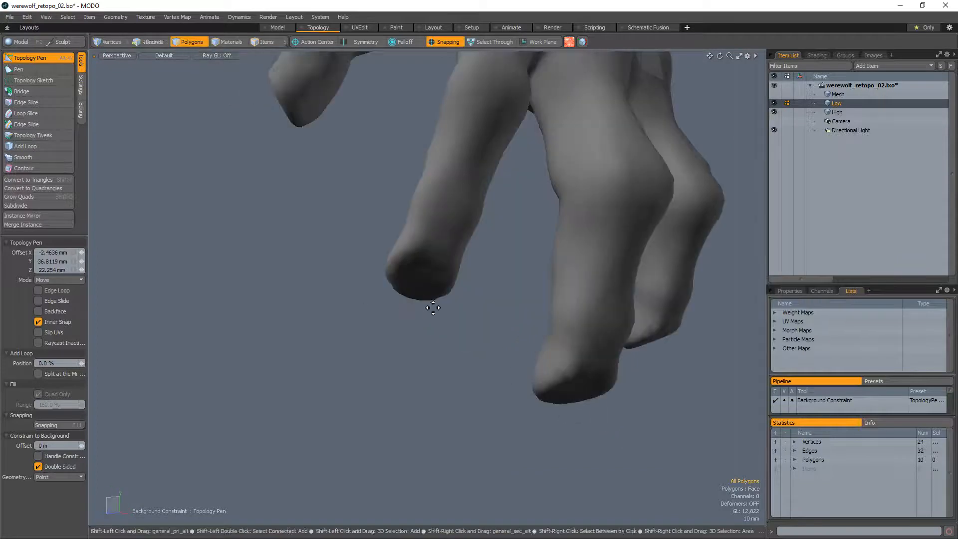
pyautogui.scroll(-6, 432, 306)
pyautogui.keyDown('alt'); pyautogui.moveTo(423, 336); pyautogui.dragTo(607, 342); pyautogui.keyUp('alt')
pyautogui.keyDown('ctrl'); pyautogui.keyDown('alt'); pyautogui.moveTo(397, 242); pyautogui.dragTo(426, 271); pyautogui.keyUp('alt'); pyautogui.keyUp('ctrl')
pyautogui.keyDown('shift'); pyautogui.moveTo(369, 259); pyautogui.dragTo(307, 265); pyautogui.keyUp('shift')
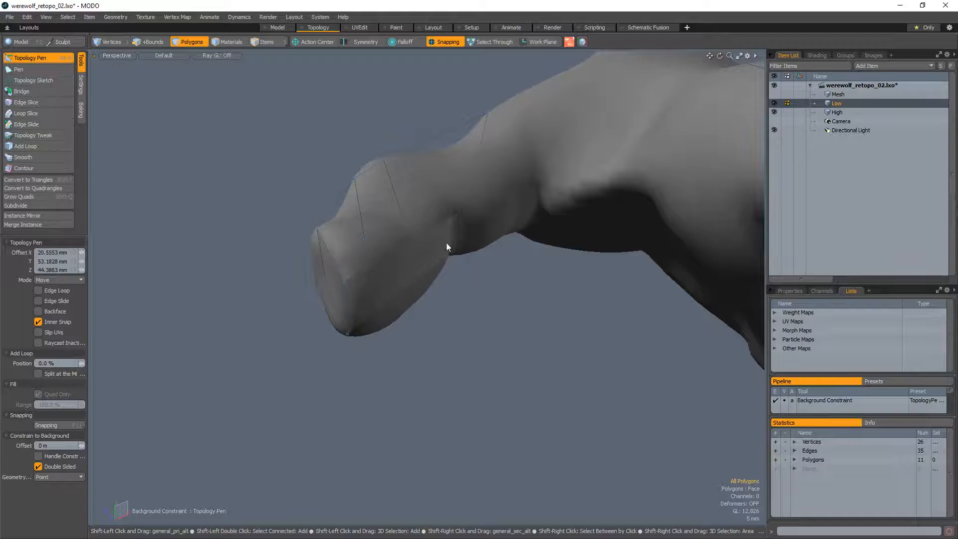
pyautogui.keyDown('alt'); pyautogui.moveTo(447, 247); pyautogui.dragTo(550, 242); pyautogui.keyUp('alt')
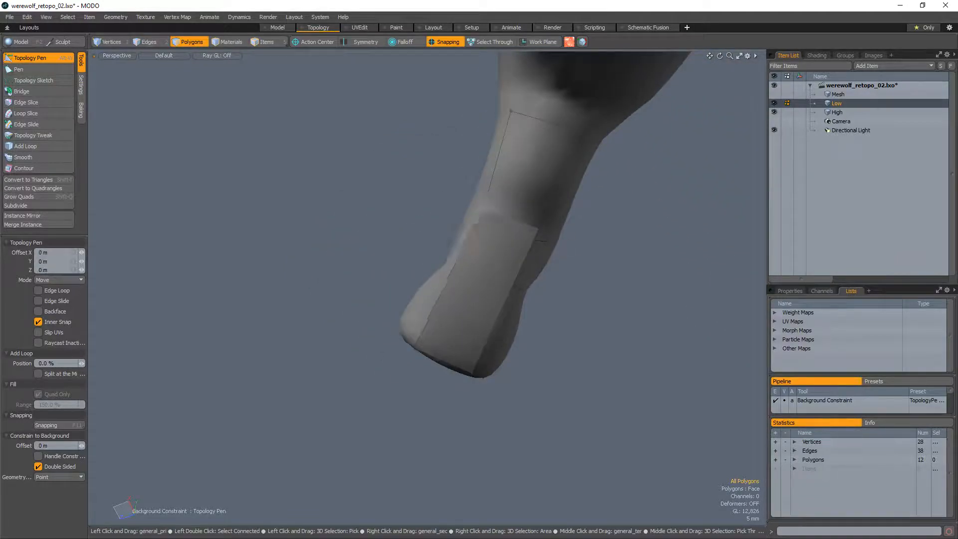
pyautogui.moveTo(480, 217); pyautogui.dragTo(487, 177)
# Bevel the crosswise edge at the joint on the thumb's underside to split it into two edges
pyautogui.press('space')
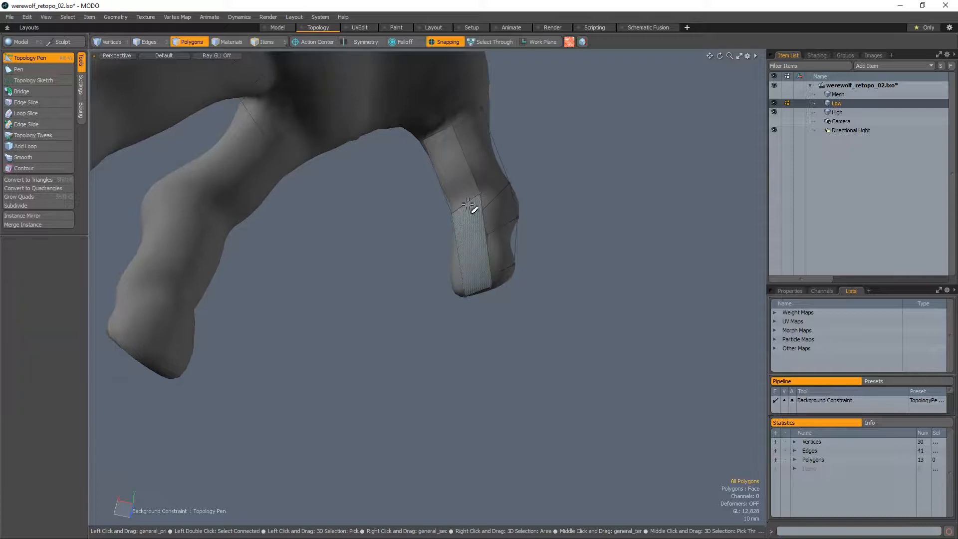
pyautogui.press('2')
pyautogui.hotkey('alt', 'w')
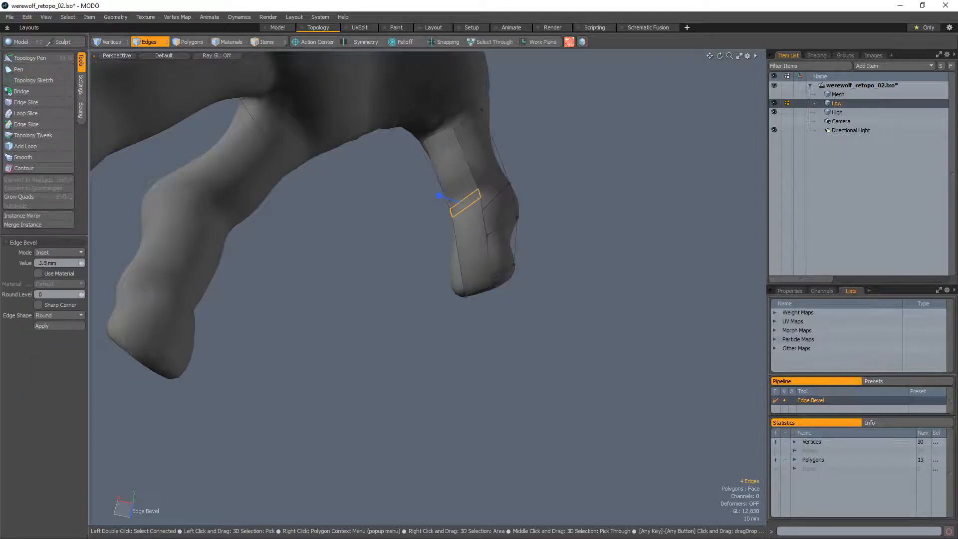
# Fill the thumb side facing the back of the hand with quads joining the top and underside strips
pyautogui.keyDown('ctrl'); pyautogui.keyDown('alt'); pyautogui.moveTo(525, 177); pyautogui.dragTo(452, 215); pyautogui.keyUp('alt'); pyautogui.keyUp('ctrl')
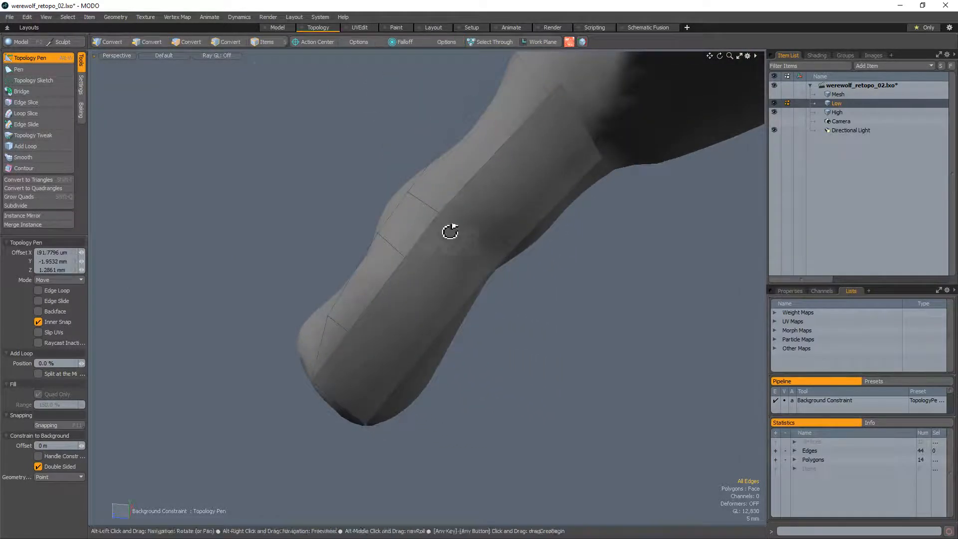
pyautogui.keyDown('alt'); pyautogui.moveTo(449, 231); pyautogui.dragTo(474, 259); pyautogui.keyUp('alt')
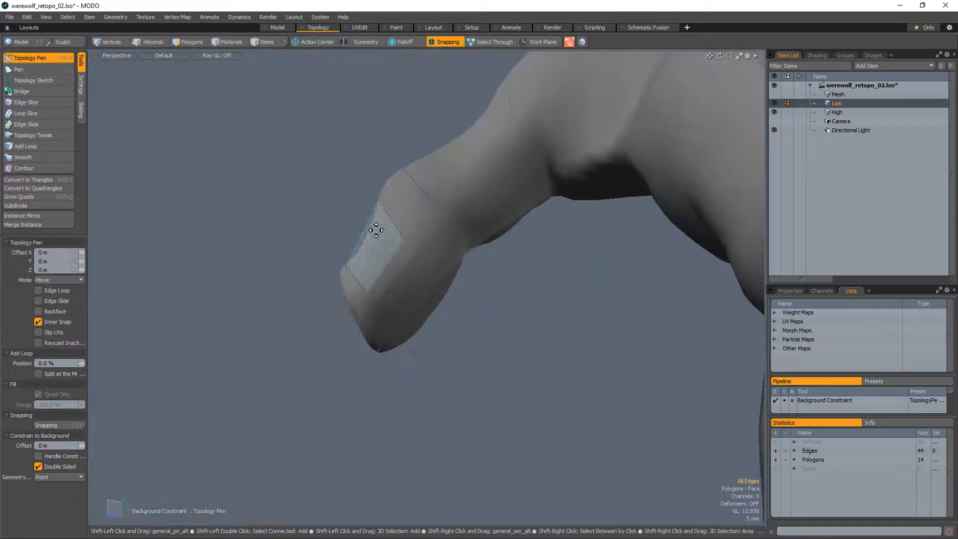
pyautogui.keyDown('shift'); pyautogui.moveTo(366, 230); pyautogui.dragTo(520, 186); pyautogui.keyUp('shift')
pyautogui.click(483, 255)
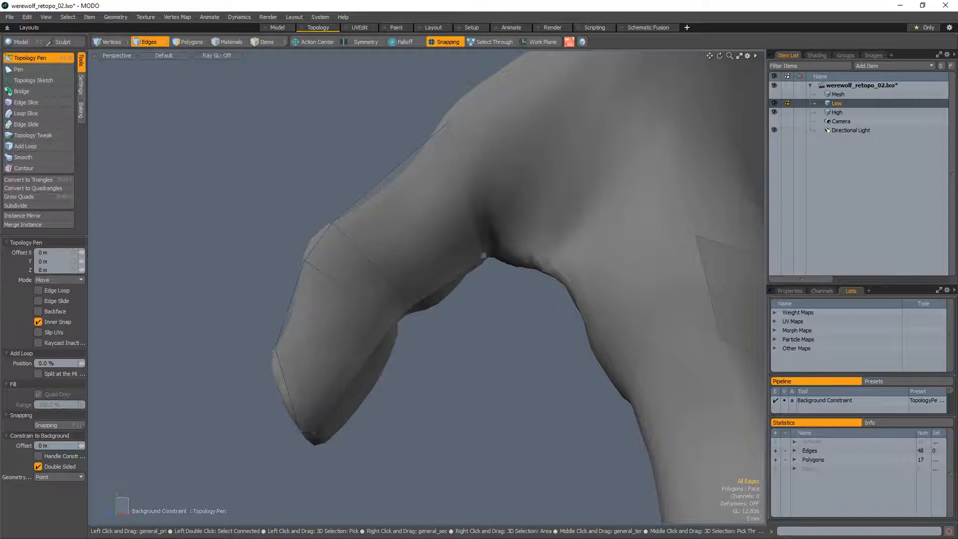
pyautogui.keyDown('alt'); pyautogui.moveTo(466, 260); pyautogui.dragTo(529, 160); pyautogui.keyUp('alt')
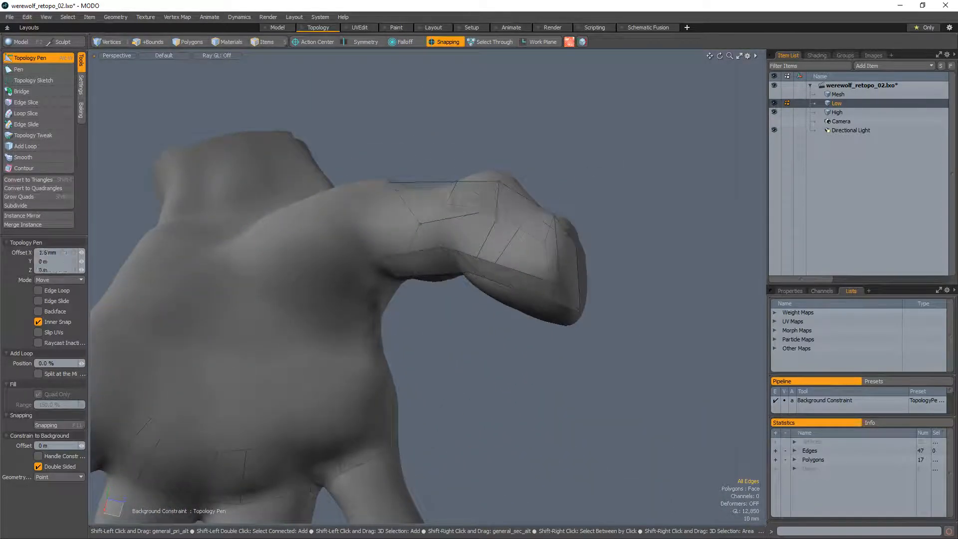
# Fill the palm-facing side of the thumb with quads between the top and underside strips, welding them at the joint
pyautogui.moveTo(535, 274)
pyautogui.mouseDown()
pyautogui.moveTo(546, 278)
pyautogui.moveTo(531, 279)
pyautogui.mouseUp()
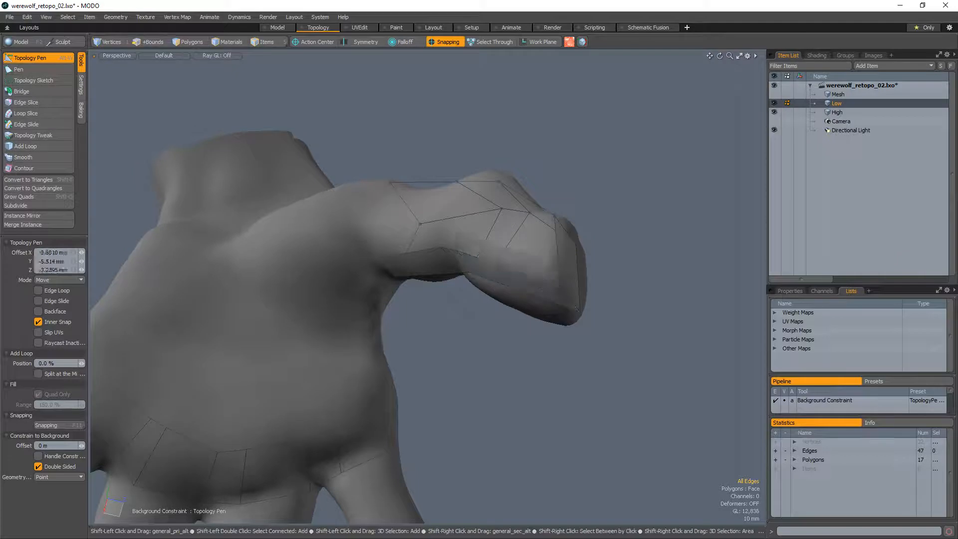
pyautogui.keyDown('shift'); pyautogui.moveTo(492, 205); pyautogui.dragTo(488, 232); pyautogui.keyUp('shift')
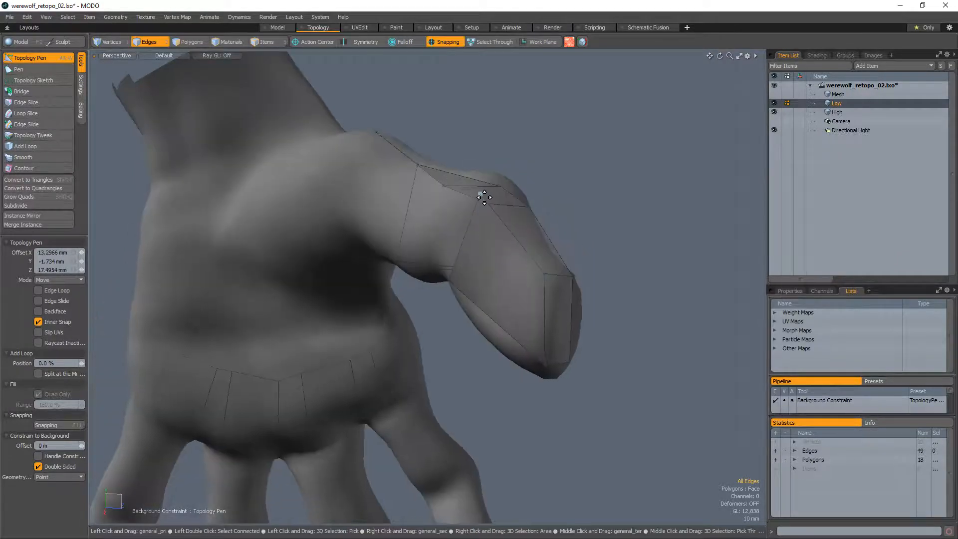
pyautogui.press('shift')
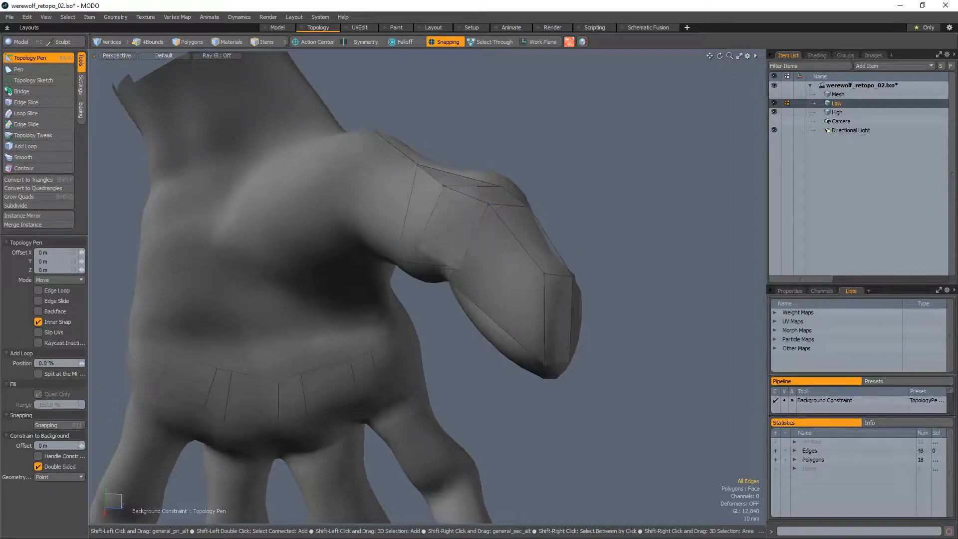
pyautogui.keyDown('shift'); pyautogui.moveTo(480, 221); pyautogui.dragTo(464, 265); pyautogui.keyUp('shift')
pyautogui.keyDown('alt'); pyautogui.moveTo(464, 266); pyautogui.dragTo(434, 254); pyautogui.keyUp('alt')
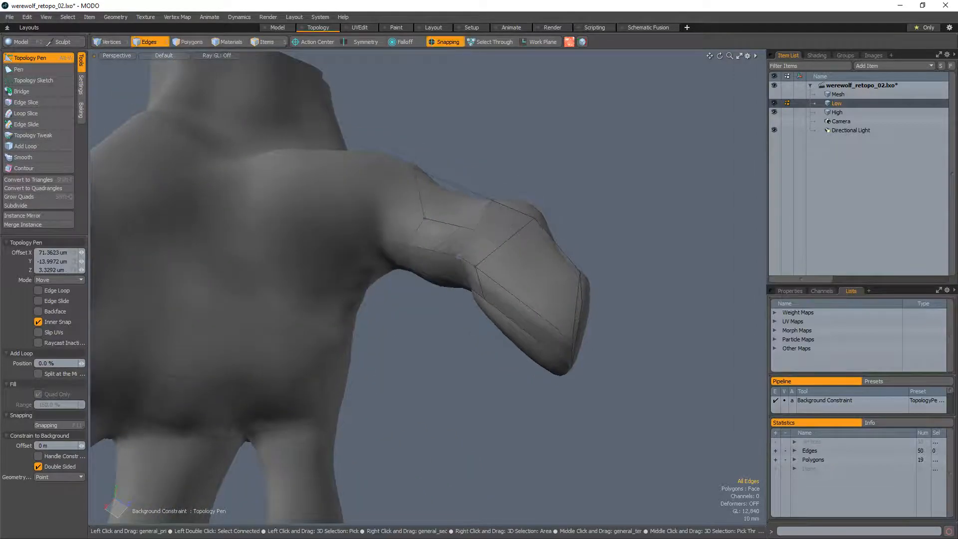
pyautogui.click(462, 256)
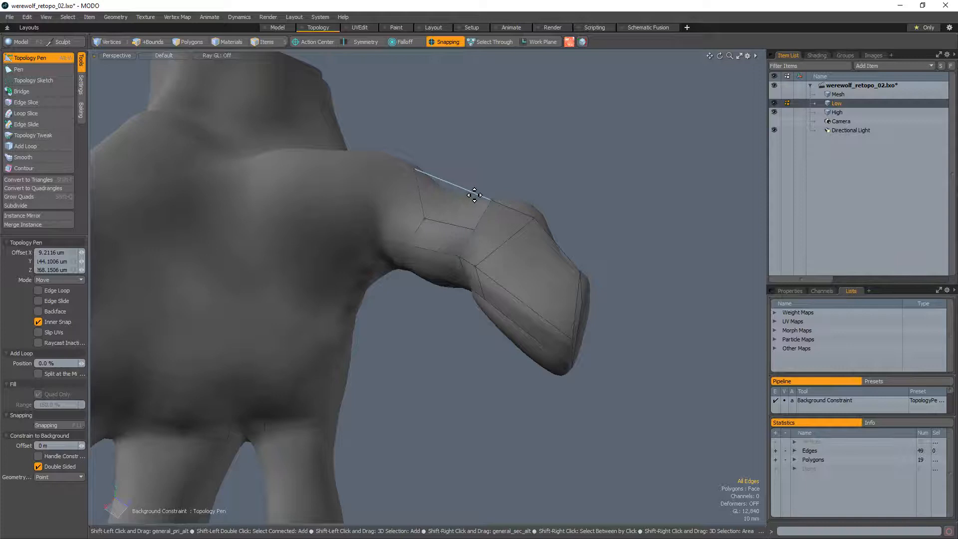
pyautogui.click(399, 190)
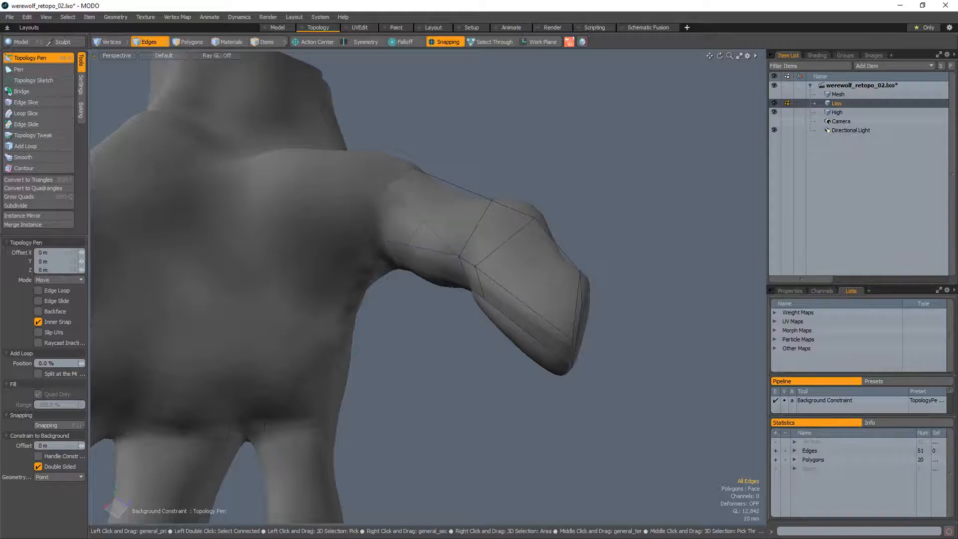
pyautogui.keyDown('ctrl'); pyautogui.keyDown('alt'); pyautogui.moveTo(504, 212); pyautogui.dragTo(445, 211); pyautogui.keyUp('alt'); pyautogui.keyUp('ctrl')
pyautogui.keyDown('alt'); pyautogui.moveTo(444, 212); pyautogui.dragTo(425, 327); pyautogui.keyUp('alt')
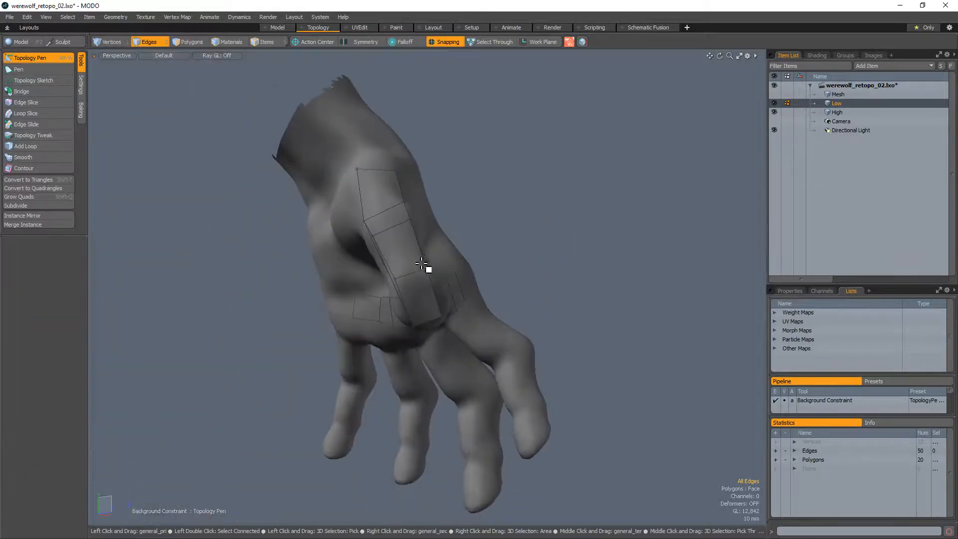
# Select all of the thumb shell's connected polygons and subdivide them into a denser quad mesh
pyautogui.press('3')
pyautogui.keyDown('alt'); pyautogui.moveTo(426, 265); pyautogui.dragTo(407, 217); pyautogui.keyUp('alt')
pyautogui.click(447, 151)
pyautogui.keyDown('ctrl'); pyautogui.keyDown('alt'); pyautogui.moveTo(447, 152); pyautogui.dragTo(406, 157); pyautogui.keyUp('alt'); pyautogui.keyUp('ctrl')
pyautogui.hotkey('alt', 'w')
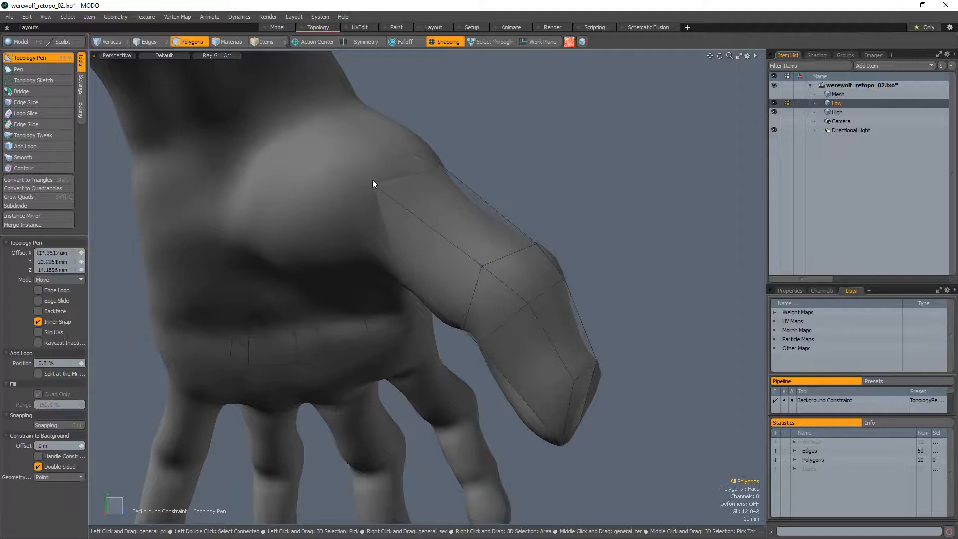
pyautogui.press('space')
pyautogui.click(418, 218)
pyautogui.doubleClick(419, 222)
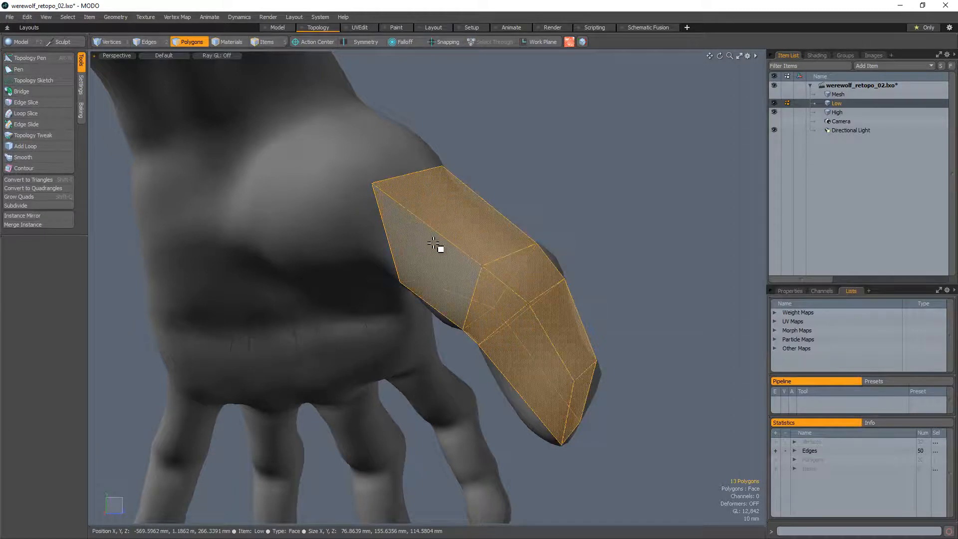
pyautogui.keyDown('alt'); pyautogui.moveTo(434, 245); pyautogui.dragTo(314, 215); pyautogui.keyUp('alt')
pyautogui.press('Tab')
# Move the subdivided thumb's vertices with the Topology Pen to fit the sculpt's surface and even out the quads around the thumb
pyautogui.press('1')
pyautogui.hotkey('alt', 'w')
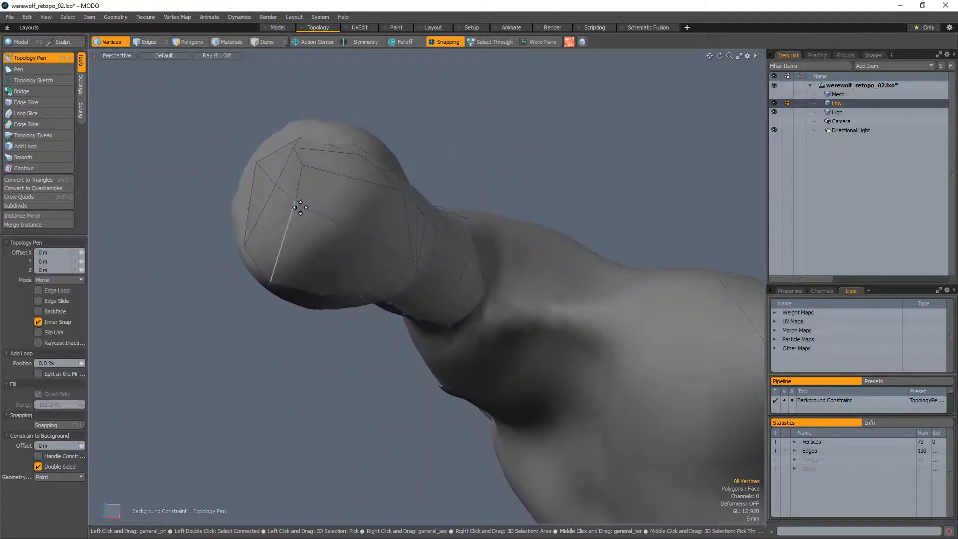
pyautogui.keyDown('alt'); pyautogui.moveTo(380, 197); pyautogui.dragTo(280, 231); pyautogui.keyUp('alt')
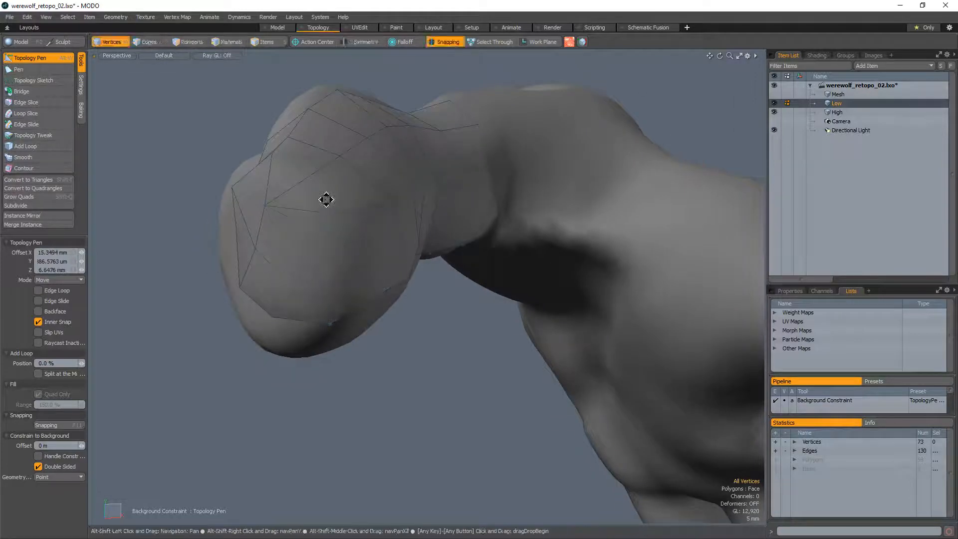
pyautogui.keyDown('alt'); pyautogui.moveTo(324, 199); pyautogui.dragTo(349, 214); pyautogui.keyUp('alt')
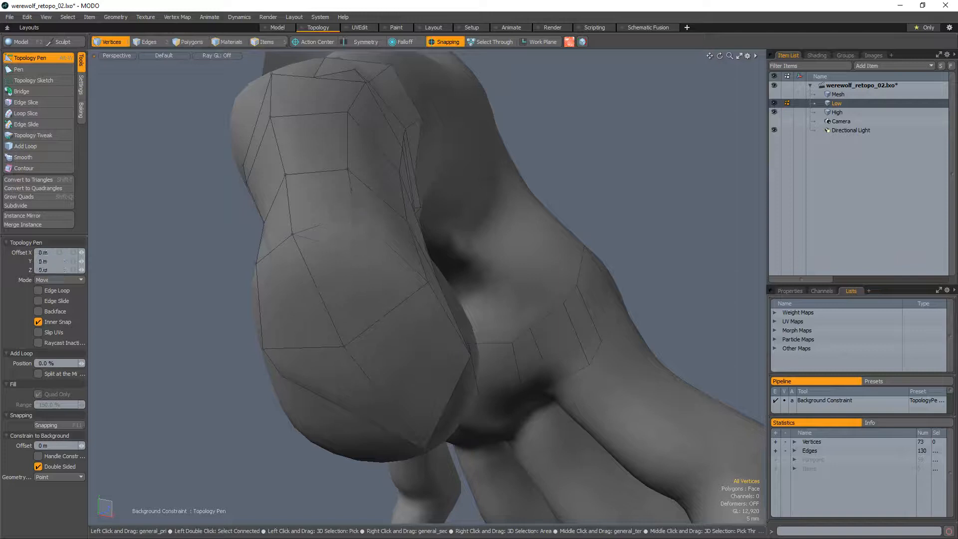
pyautogui.keyDown('alt'); pyautogui.moveTo(331, 265); pyautogui.dragTo(336, 235); pyautogui.keyUp('alt')
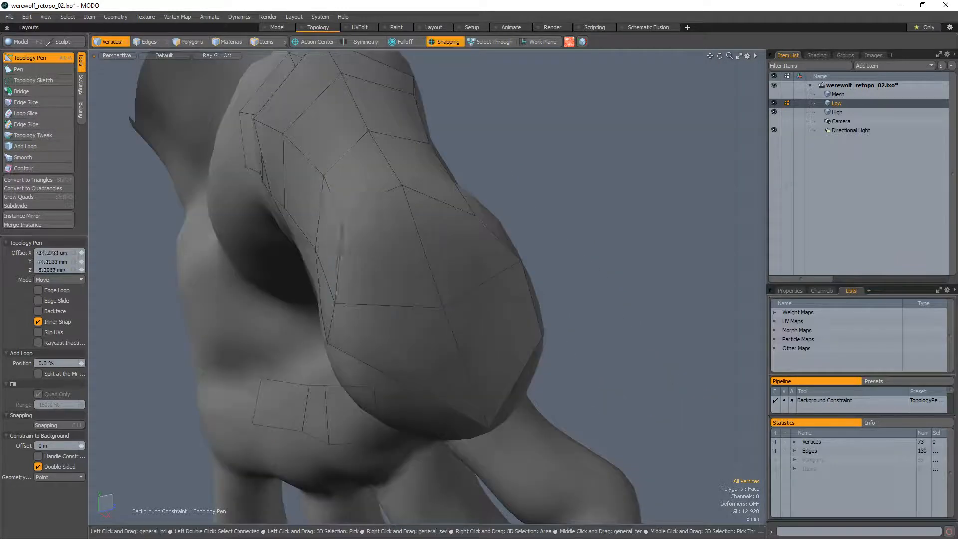
pyautogui.moveTo(388, 204)
pyautogui.mouseDown()
pyautogui.moveTo(402, 192)
pyautogui.moveTo(428, 208)
pyautogui.moveTo(443, 274)
pyautogui.moveTo(406, 204)
pyautogui.mouseUp()
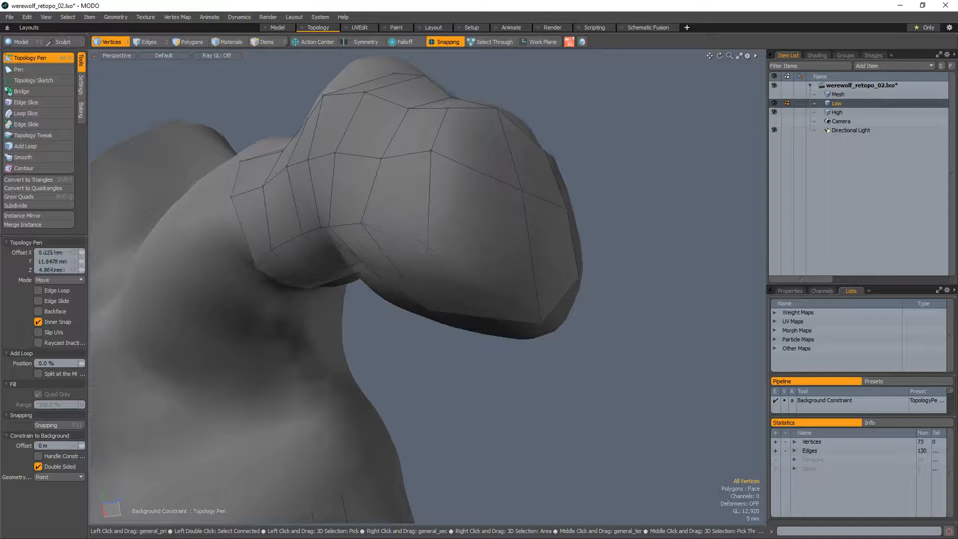
pyautogui.keyDown('alt'); pyautogui.moveTo(446, 248); pyautogui.dragTo(475, 257); pyautogui.keyUp('alt')
pyautogui.keyDown('alt'); pyautogui.moveTo(550, 309); pyautogui.dragTo(582, 368); pyautogui.keyUp('alt')
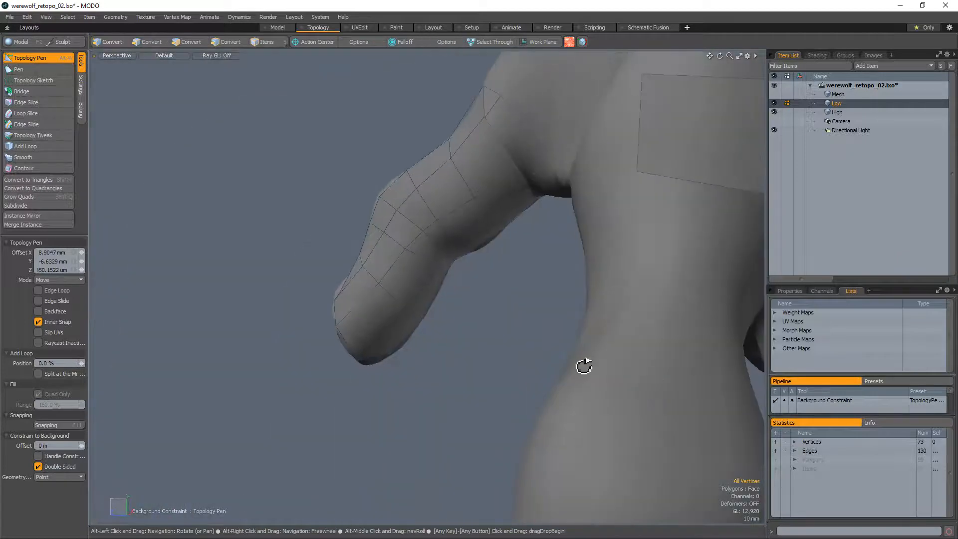
pyautogui.keyDown('alt'); pyautogui.moveTo(376, 293); pyautogui.dragTo(419, 245); pyautogui.keyUp('alt')
pyautogui.keyDown('ctrl'); pyautogui.keyDown('alt'); pyautogui.moveTo(419, 244); pyautogui.dragTo(474, 255); pyautogui.keyUp('alt'); pyautogui.keyUp('ctrl')
# Trace the crosswise polygon loop around the thumb's joint to examine its edge flow, and clear the selection
pyautogui.press('q')
pyautogui.press('3')
pyautogui.doubleClick(499, 312)
pyautogui.keyDown('alt'); pyautogui.moveTo(499, 312); pyautogui.dragTo(505, 352); pyautogui.keyUp('alt')
pyautogui.keyDown('alt'); pyautogui.moveTo(564, 398); pyautogui.dragTo(370, 342); pyautogui.keyUp('alt')
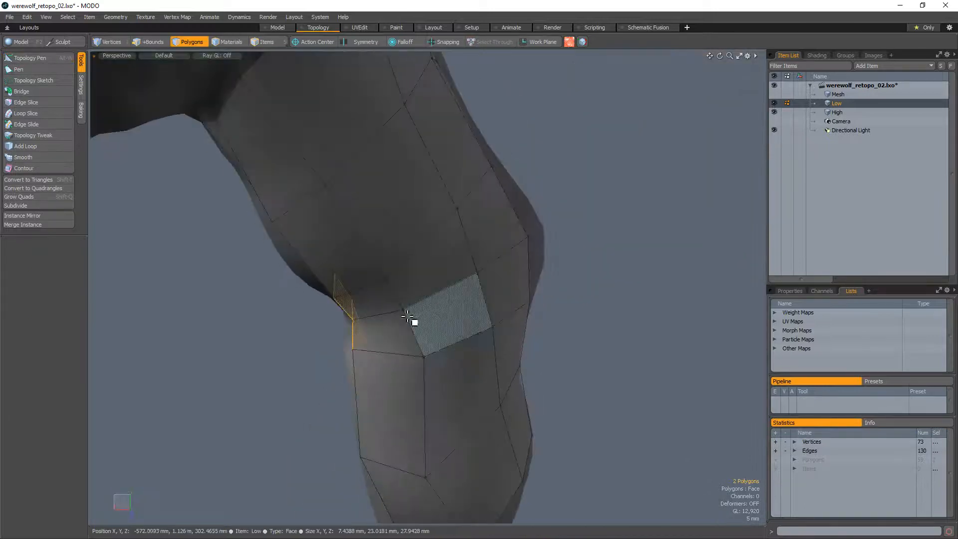
pyautogui.keyDown('shift'); pyautogui.moveTo(466, 243); pyautogui.dragTo(419, 267); pyautogui.keyUp('shift')
pyautogui.moveTo(539, 279)
pyautogui.keyDown('alt'); pyautogui.mouseDown()
pyautogui.moveTo(499, 289)
pyautogui.moveTo(402, 268)
pyautogui.moveTo(440, 325)
pyautogui.mouseUp(); pyautogui.keyUp('alt')
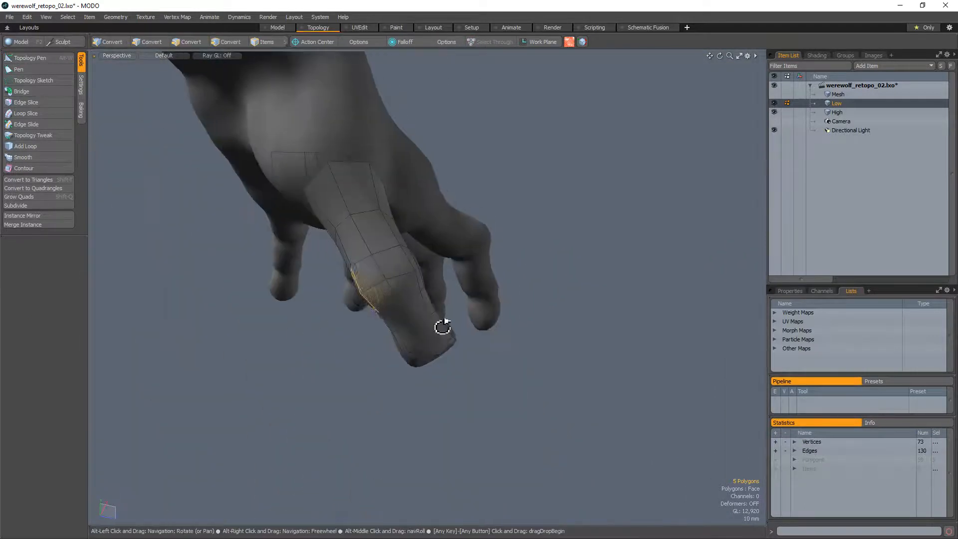
pyautogui.click(565, 252)
# Examine the vertex and adjoining lengthwise edges at the outer bend of the thumb's joint against the sculpt's silhouette
pyautogui.keyDown('ctrl'); pyautogui.keyDown('alt'); pyautogui.moveTo(386, 302); pyautogui.dragTo(419, 292); pyautogui.keyUp('alt'); pyautogui.keyUp('ctrl')
pyautogui.keyDown('alt'); pyautogui.moveTo(419, 292); pyautogui.dragTo(389, 208); pyautogui.keyUp('alt')
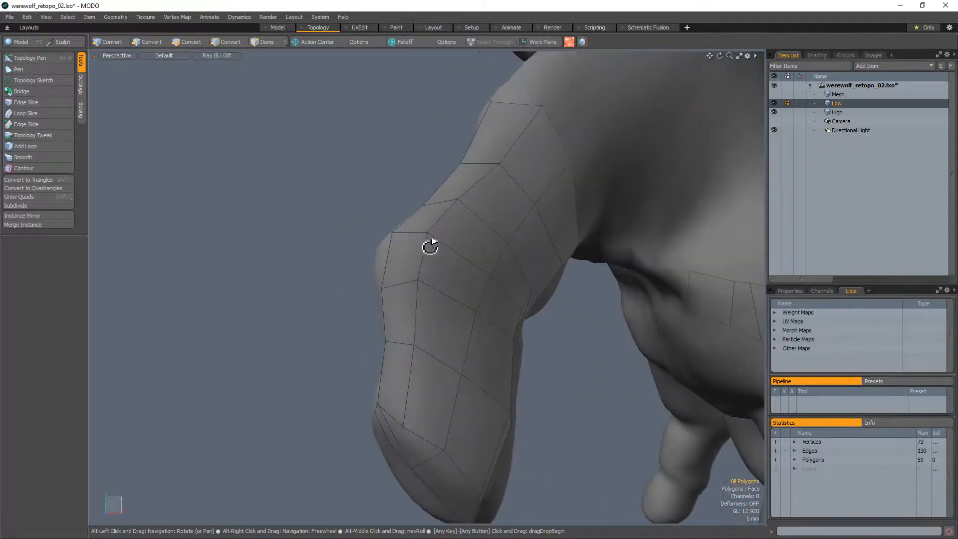
pyautogui.keyDown('alt'); pyautogui.moveTo(426, 263); pyautogui.dragTo(405, 283); pyautogui.keyUp('alt')
pyautogui.hotkey('alt', 'w')
pyautogui.press('q')
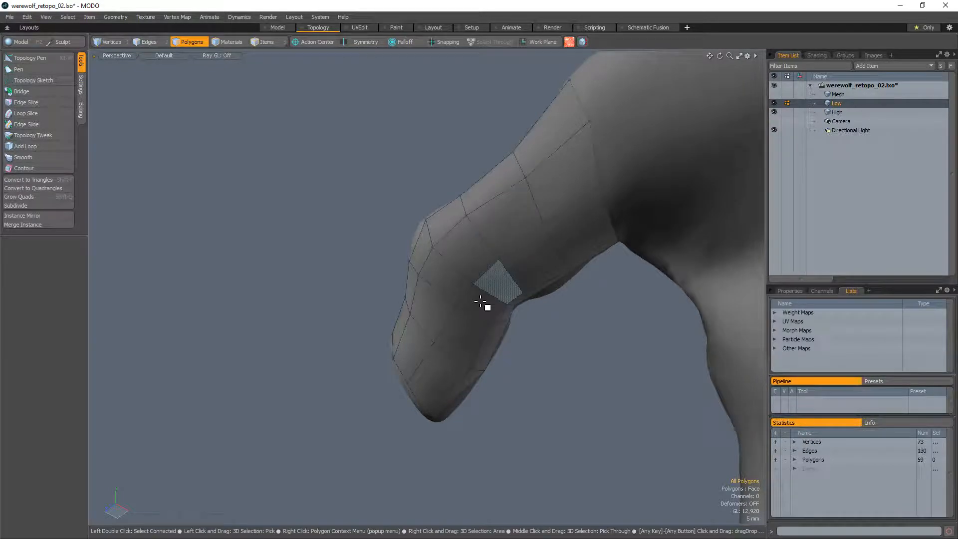
pyautogui.keyDown('alt'); pyautogui.moveTo(479, 274); pyautogui.dragTo(423, 242); pyautogui.keyUp('alt')
pyautogui.doubleClick(446, 272)
pyautogui.press('1')
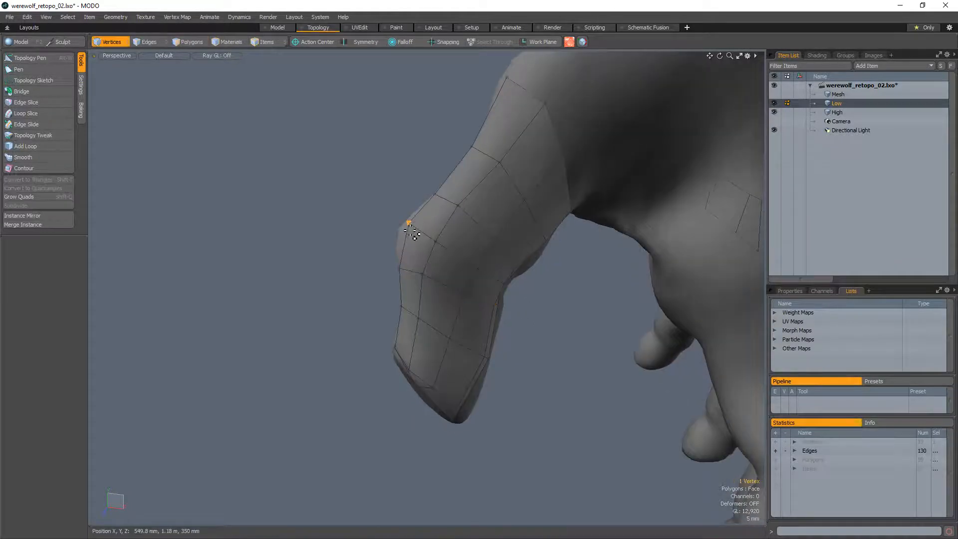
pyautogui.scroll(5, 419, 227)
pyautogui.hotkey('shift', '2')
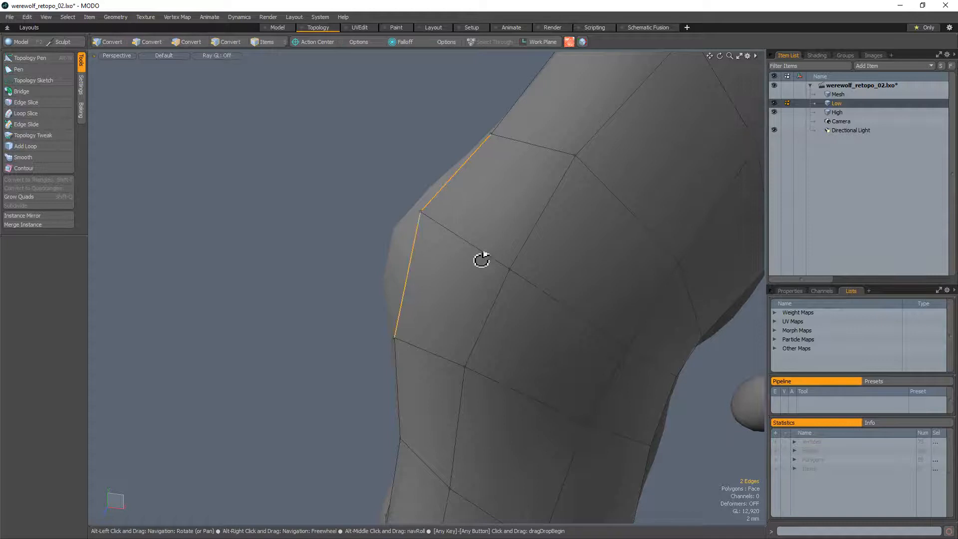
# Add an edge loop through each of the two segments at the thumb's joint with Loop Slice
pyautogui.keyDown('alt'); pyautogui.moveTo(482, 260); pyautogui.dragTo(508, 262); pyautogui.keyUp('alt')
pyautogui.hotkey('alt', 'w')
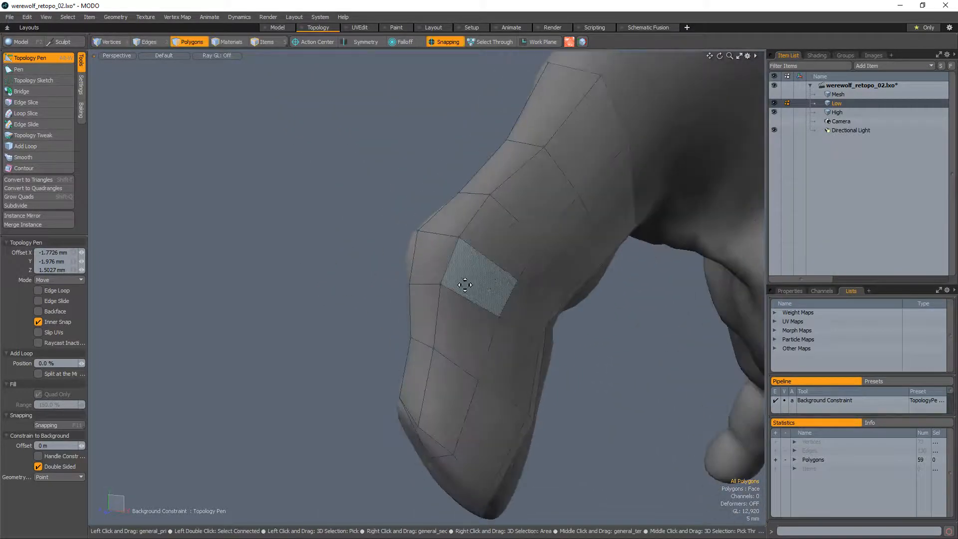
pyautogui.press('2')
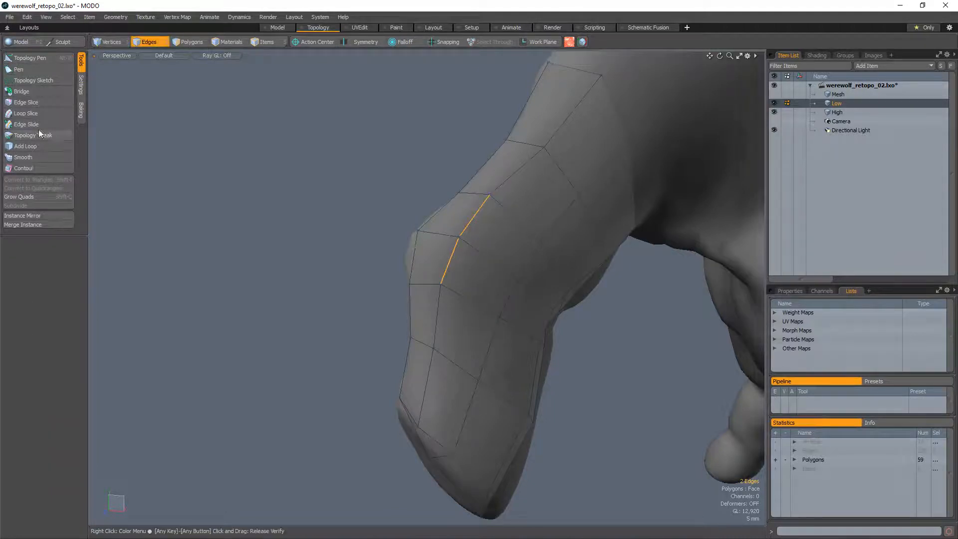
pyautogui.click(29, 112)
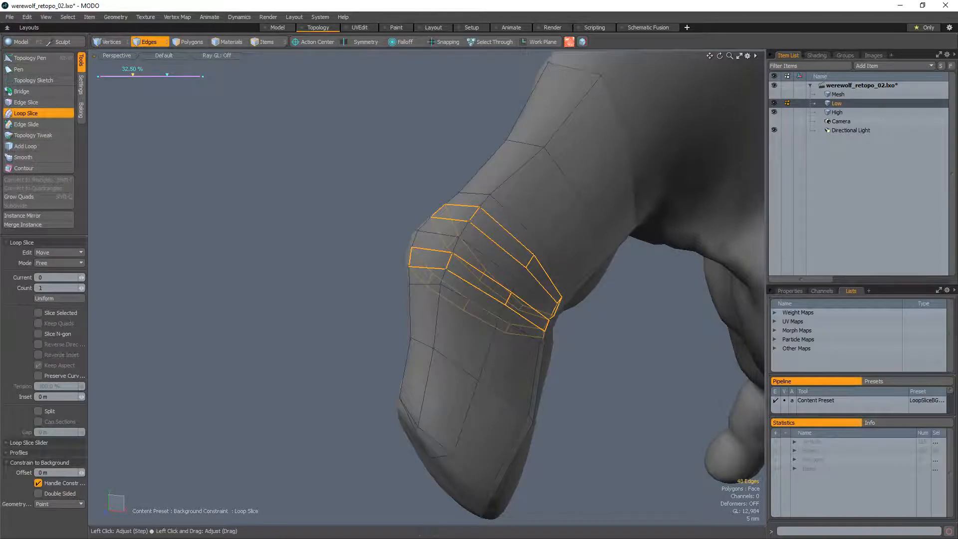
pyautogui.press('q')
pyautogui.keyDown('alt'); pyautogui.moveTo(270, 304); pyautogui.dragTo(485, 283); pyautogui.keyUp('alt')
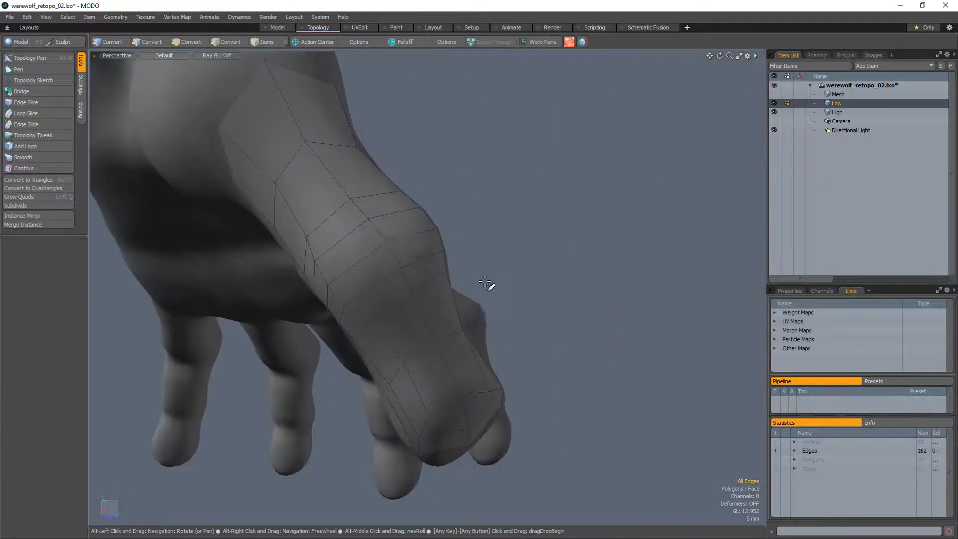
# Select the eight polygons over the outer side of the thumb's joint and inset them as a group with Bevel
pyautogui.press('3')
pyautogui.moveTo(371, 202)
pyautogui.mouseDown()
pyautogui.moveTo(374, 278)
pyautogui.moveTo(410, 268)
pyautogui.mouseUp()
pyautogui.press('b')
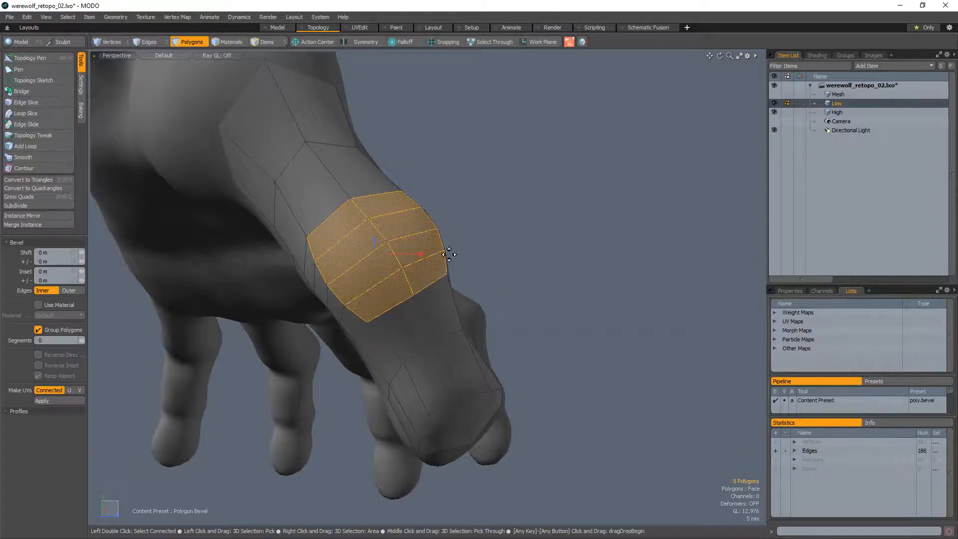
pyautogui.moveTo(421, 254)
pyautogui.mouseDown()
pyautogui.moveTo(443, 254)
pyautogui.moveTo(403, 280)
pyautogui.moveTo(409, 265)
pyautogui.mouseUp()
pyautogui.press('space')
pyautogui.click(577, 236)
# Reposition the inset vertices over the thumb's knuckle with the Topology Pen to space the new quads evenly
pyautogui.keyDown('alt'); pyautogui.moveTo(561, 302); pyautogui.dragTo(444, 291); pyautogui.keyUp('alt')
pyautogui.hotkey('alt', 'w')
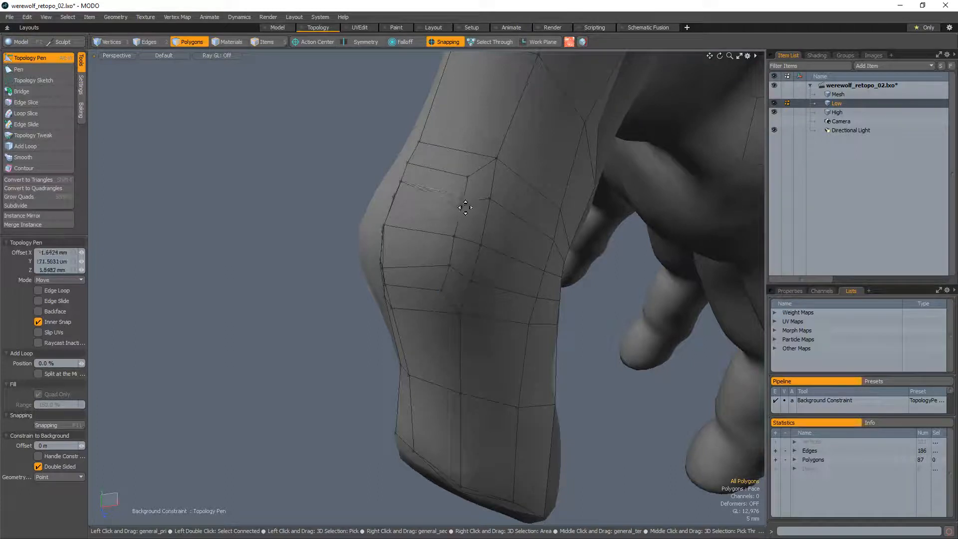
pyautogui.keyDown('alt'); pyautogui.moveTo(459, 193); pyautogui.dragTo(352, 214); pyautogui.keyUp('alt')
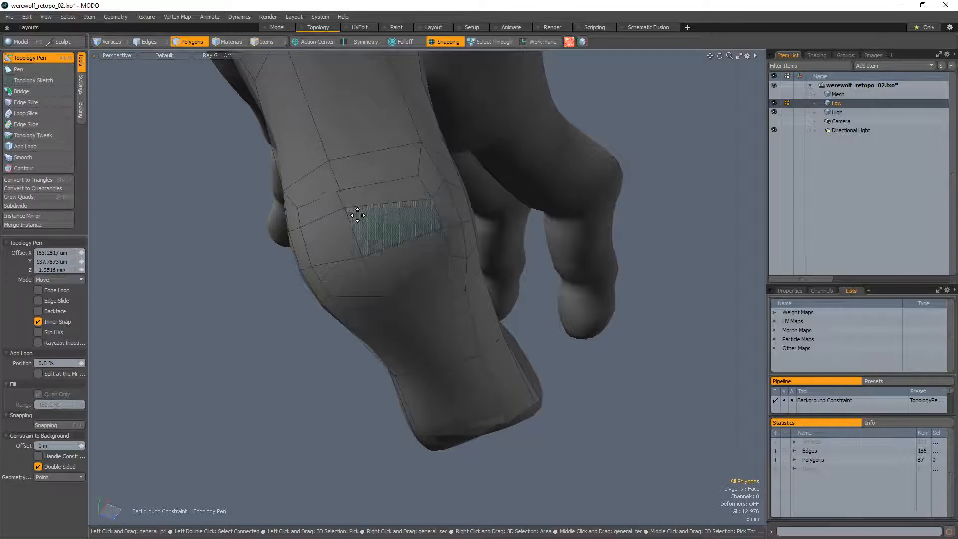
pyautogui.keyDown('shift'); pyautogui.click(353, 214); pyautogui.keyUp('shift')
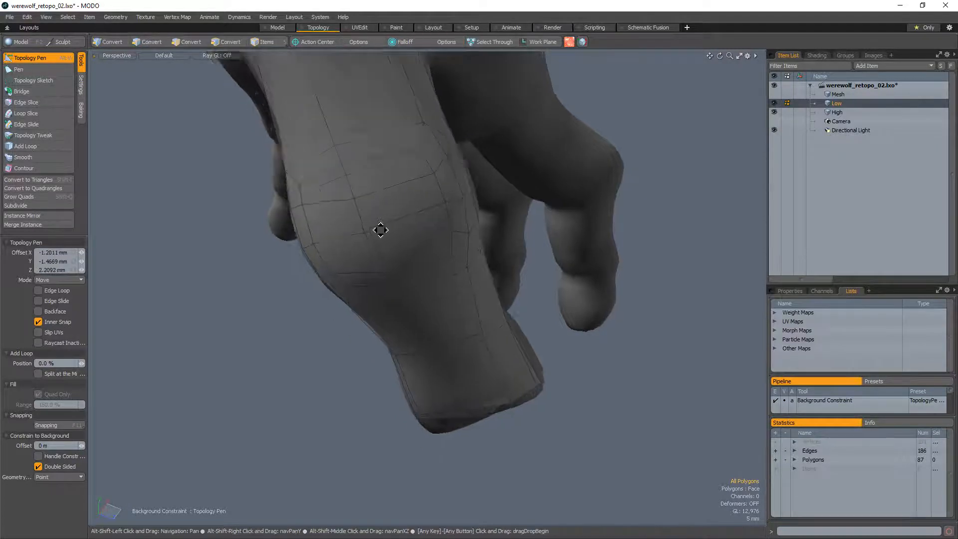
pyautogui.keyDown('alt'); pyautogui.moveTo(381, 229); pyautogui.dragTo(361, 197); pyautogui.keyUp('alt')
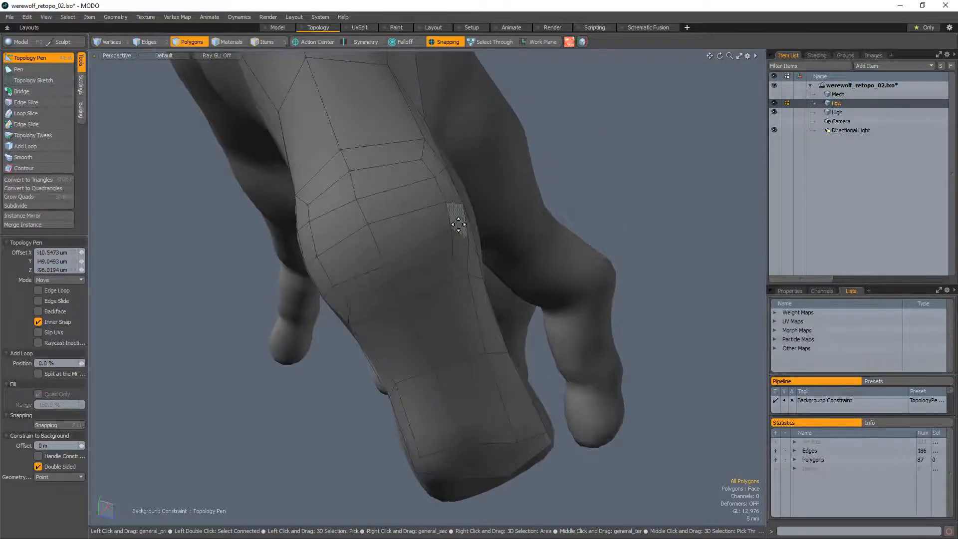
pyautogui.moveTo(449, 214); pyautogui.dragTo(455, 230)
pyautogui.moveTo(428, 177); pyautogui.dragTo(438, 178)
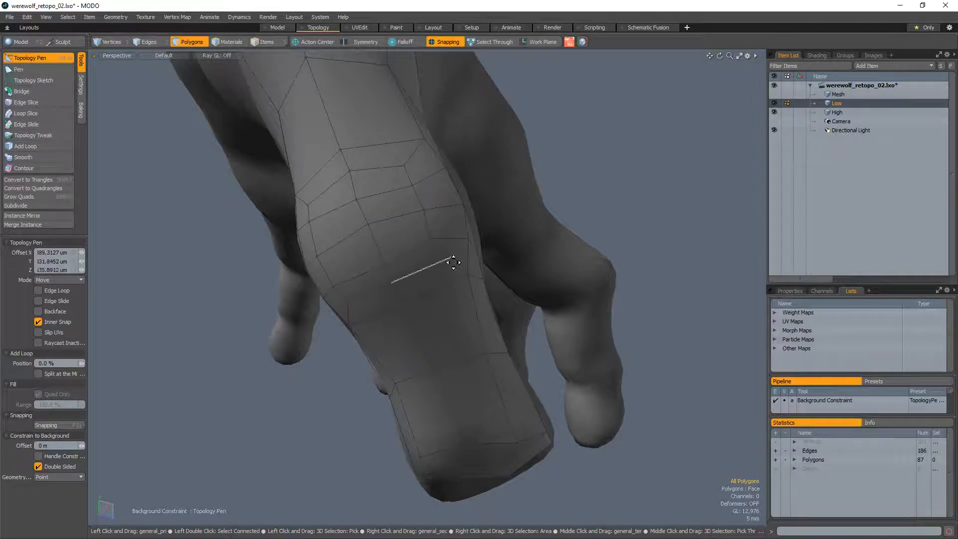
pyautogui.moveTo(443, 268); pyautogui.dragTo(456, 316)
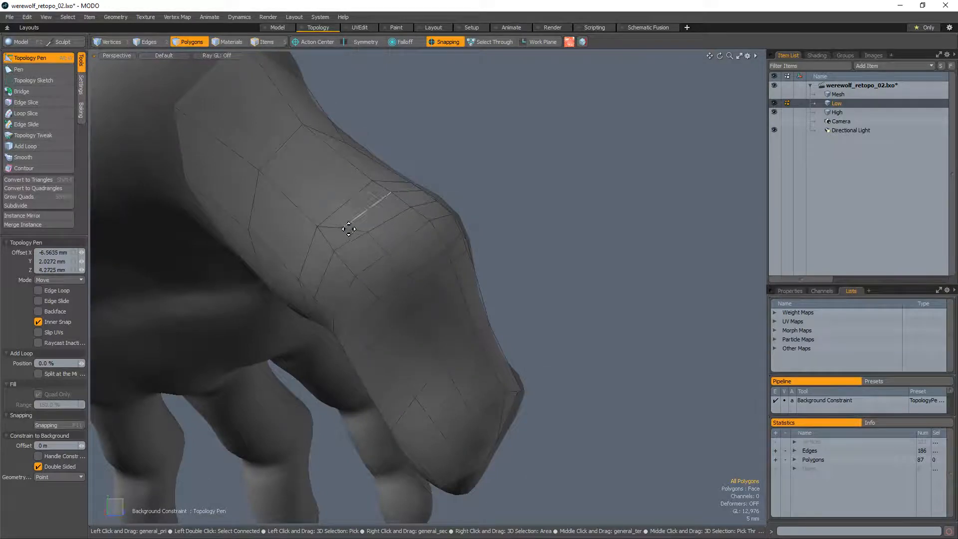
# Refine the quads on both sides of the thumb's knuckle to follow the sculpt's rounded shape
pyautogui.keyDown('alt'); pyautogui.moveTo(382, 240); pyautogui.dragTo(427, 255); pyautogui.keyUp('alt')
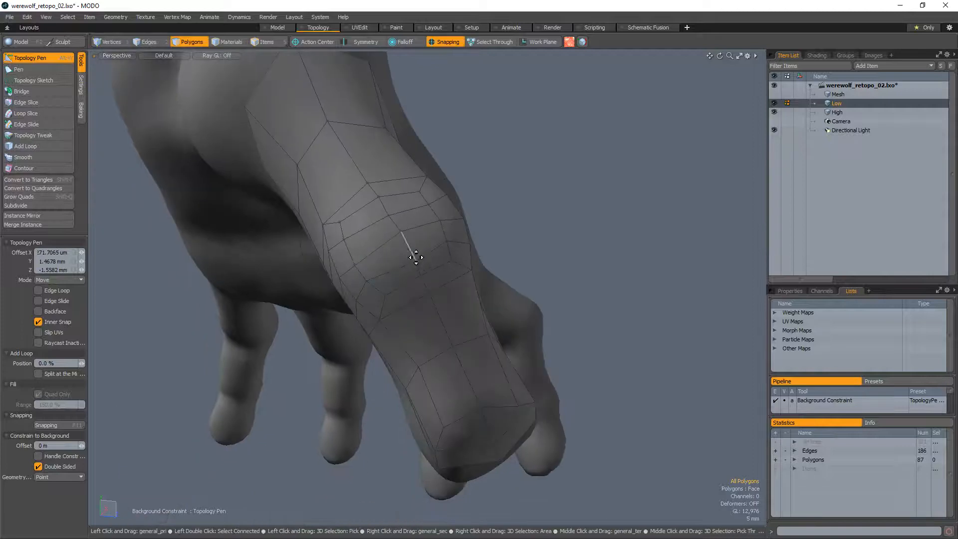
pyautogui.keyDown('alt'); pyautogui.moveTo(381, 195); pyautogui.dragTo(390, 214); pyautogui.keyUp('alt')
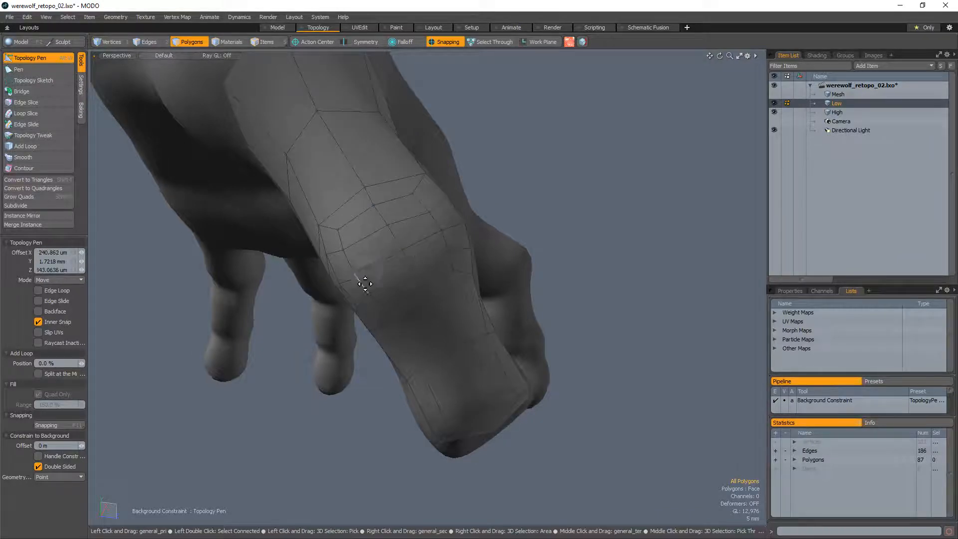
pyautogui.keyDown('alt'); pyautogui.moveTo(419, 259); pyautogui.dragTo(375, 200); pyautogui.keyUp('alt')
pyautogui.press('space')
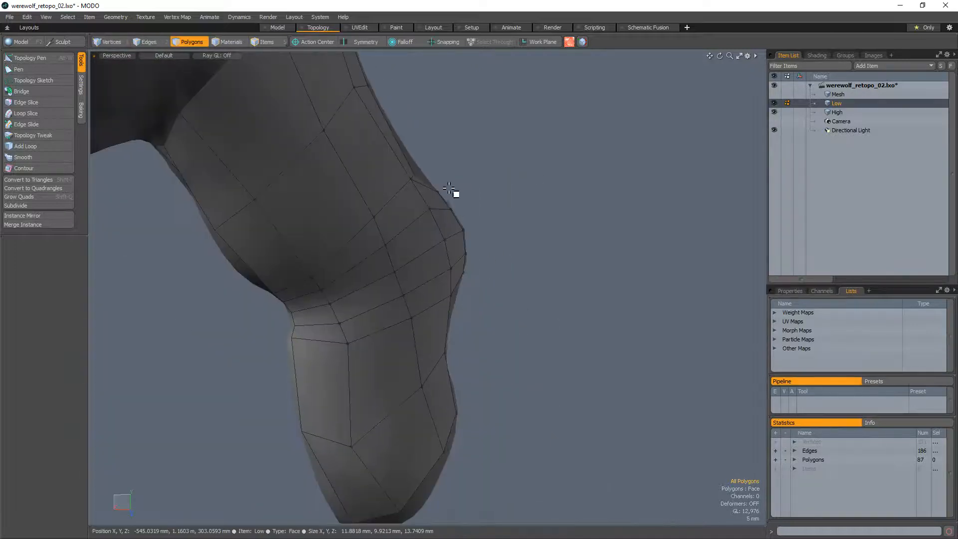
# Trace the polygon rows within and beside the knuckle inset to examine how the edge flow turns there
pyautogui.keyDown('alt'); pyautogui.moveTo(460, 216); pyautogui.dragTo(420, 231); pyautogui.keyUp('alt')
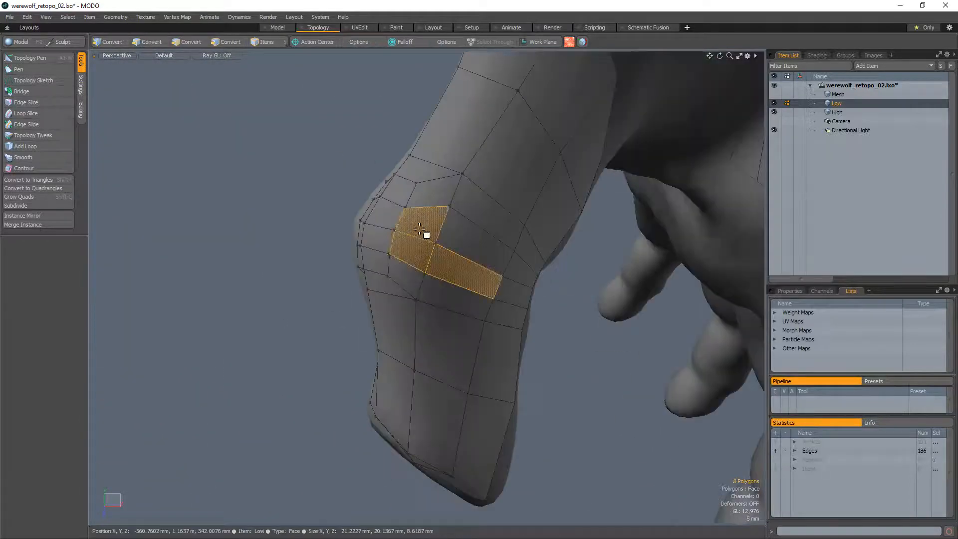
pyautogui.keyDown('alt'); pyautogui.moveTo(357, 335); pyautogui.dragTo(312, 327); pyautogui.keyUp('alt')
pyautogui.click(312, 327)
pyautogui.keyDown('alt'); pyautogui.moveTo(412, 234); pyautogui.dragTo(425, 202); pyautogui.keyUp('alt')
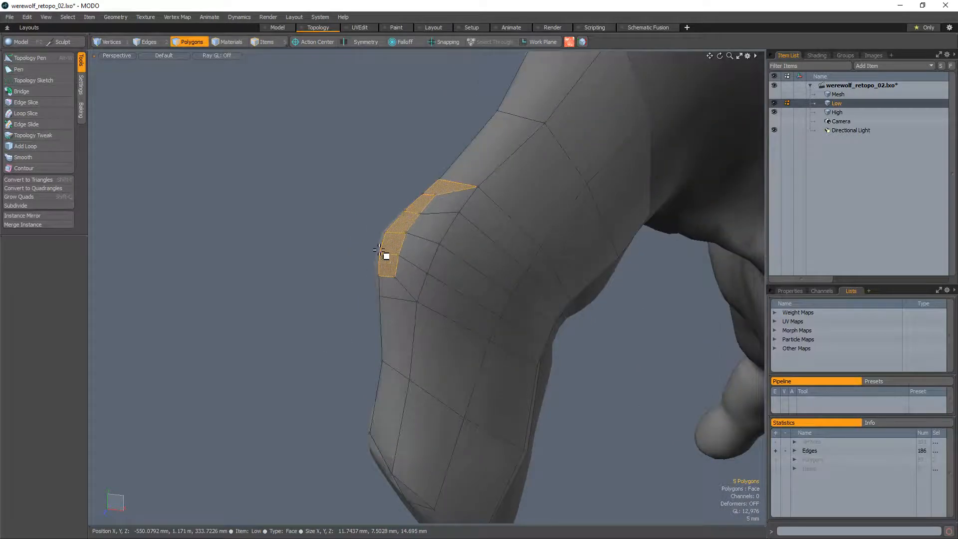
pyautogui.keyDown('alt'); pyautogui.moveTo(379, 251); pyautogui.dragTo(453, 274); pyautogui.keyUp('alt')
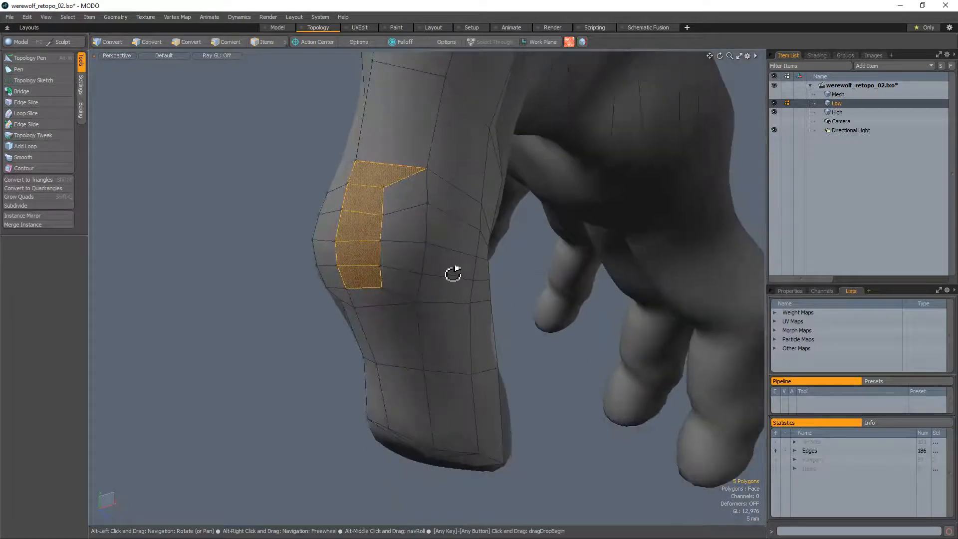
pyautogui.click(298, 321)
pyautogui.click(400, 289)
pyautogui.keyDown('alt'); pyautogui.moveTo(400, 289); pyautogui.dragTo(484, 297); pyautogui.keyUp('alt')
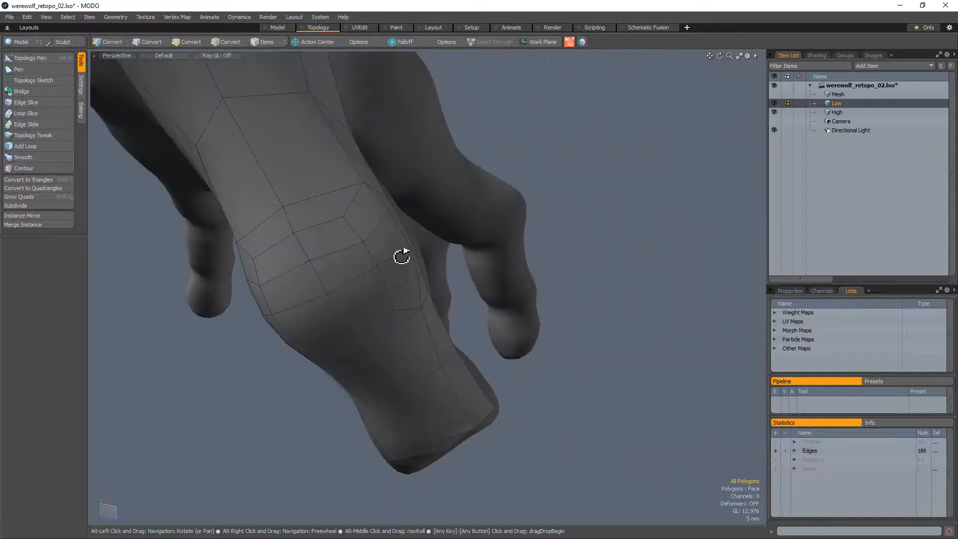
# Adjust the open edge row at the thumb's base with the Topology Pen to follow the sculpt
pyautogui.keyDown('alt'); pyautogui.moveTo(402, 257); pyautogui.dragTo(479, 360); pyautogui.keyUp('alt')
pyautogui.hotkey('alt', 'w')
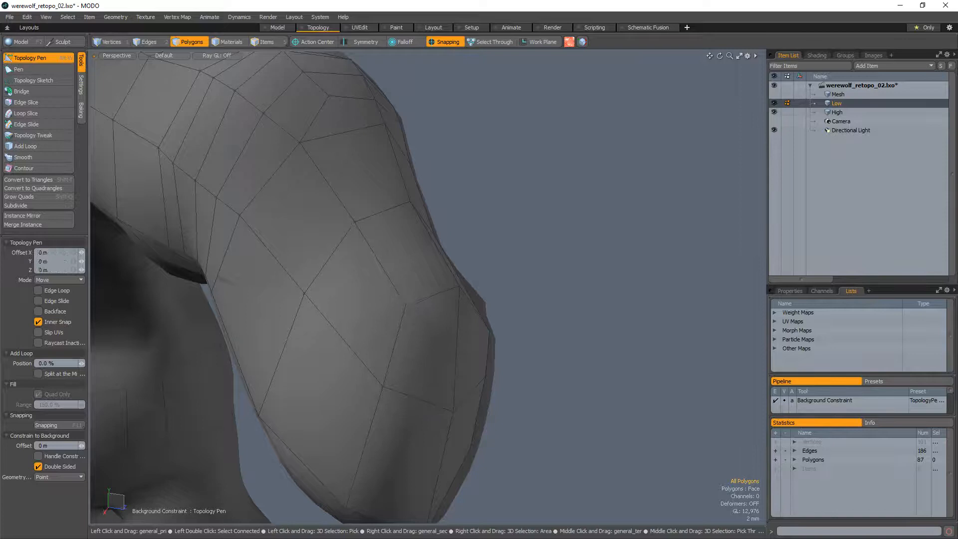
pyautogui.keyDown('alt'); pyautogui.moveTo(414, 307); pyautogui.dragTo(439, 248); pyautogui.keyUp('alt')
pyautogui.press('space')
pyautogui.hotkey('alt', 'w')
pyautogui.press('space')
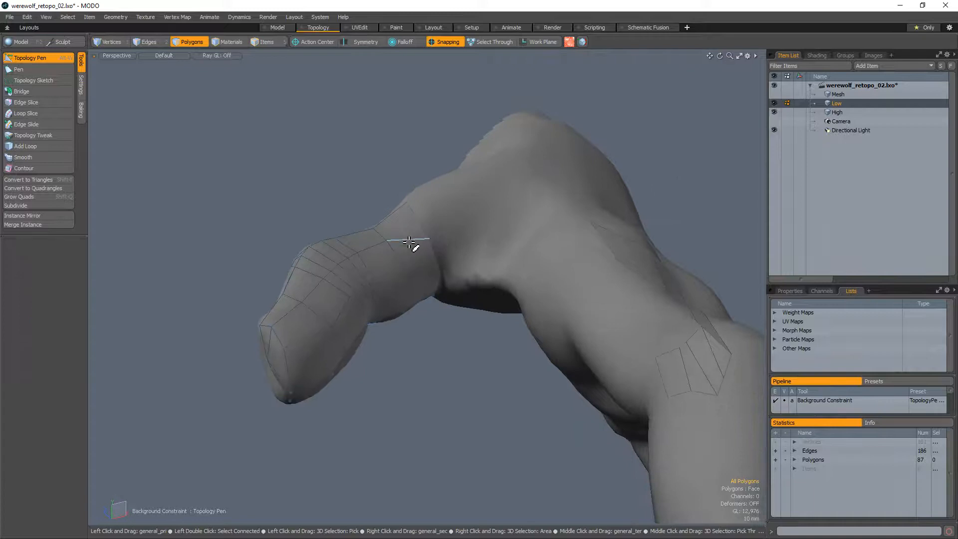
pyautogui.press('2')
pyautogui.hotkey('alt', 'w')
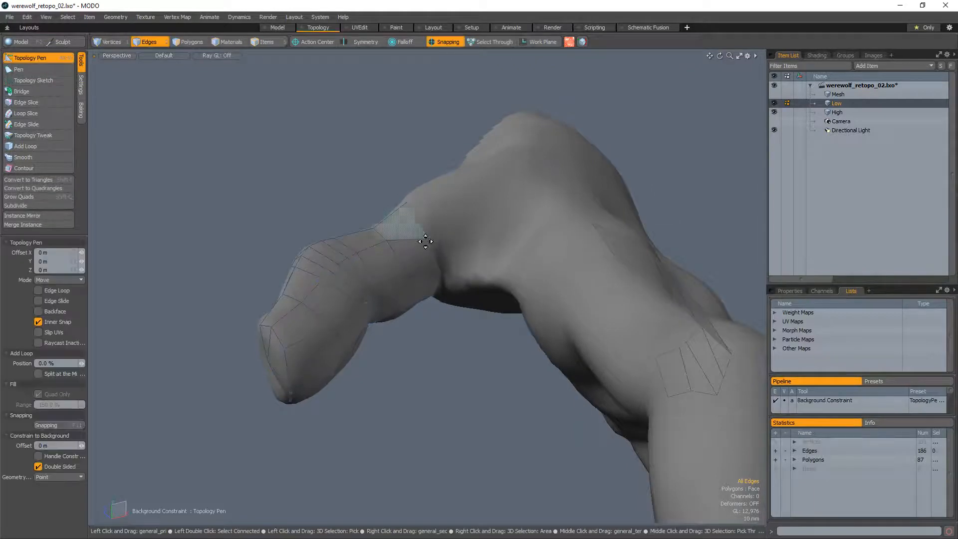
pyautogui.keyDown('alt'); pyautogui.keyDown('shift'); pyautogui.moveTo(575, 298); pyautogui.dragTo(416, 247); pyautogui.keyUp('shift'); pyautogui.keyUp('alt')
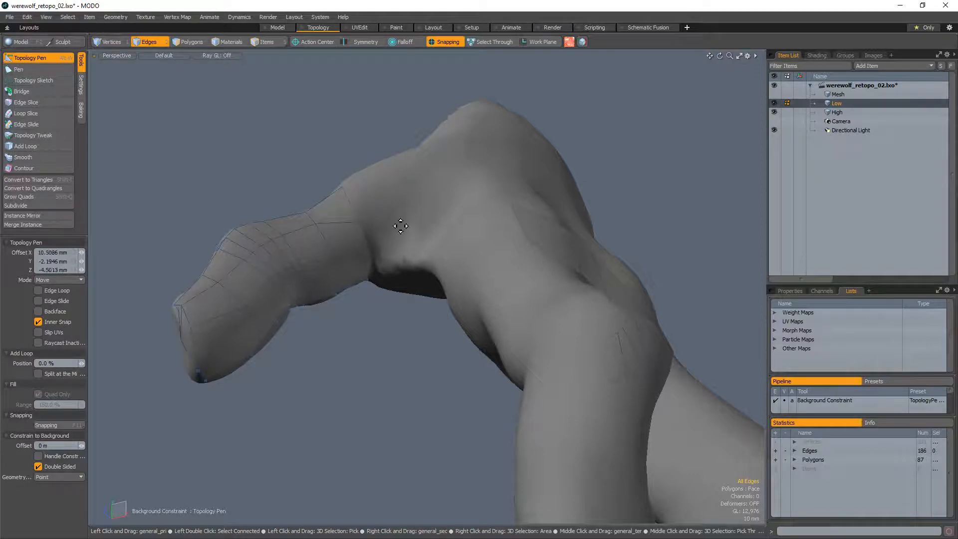
# Trace the thumb's lengthwise edge loops to examine how they could continue into the palm and knuckle band
pyautogui.press('space')
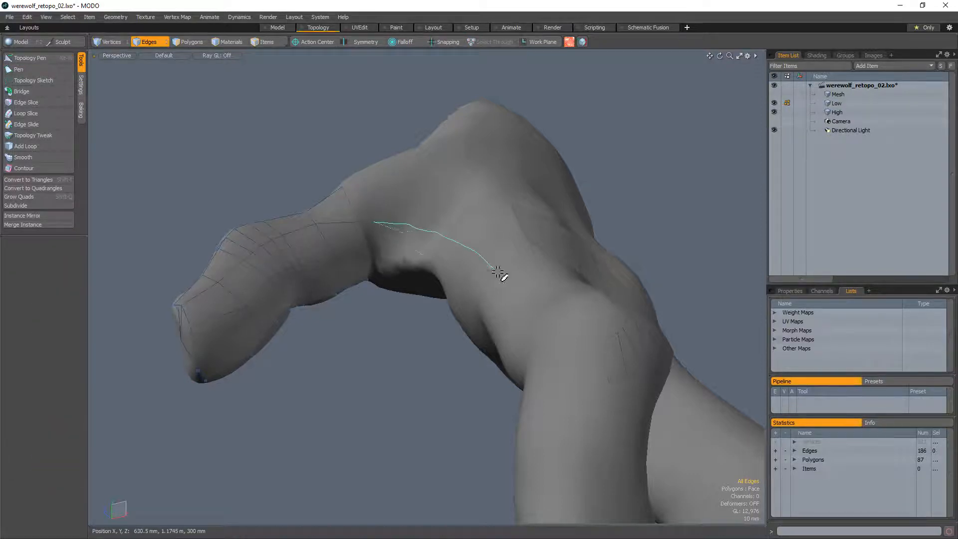
pyautogui.keyDown('alt'); pyautogui.moveTo(414, 195); pyautogui.dragTo(363, 145); pyautogui.keyUp('alt')
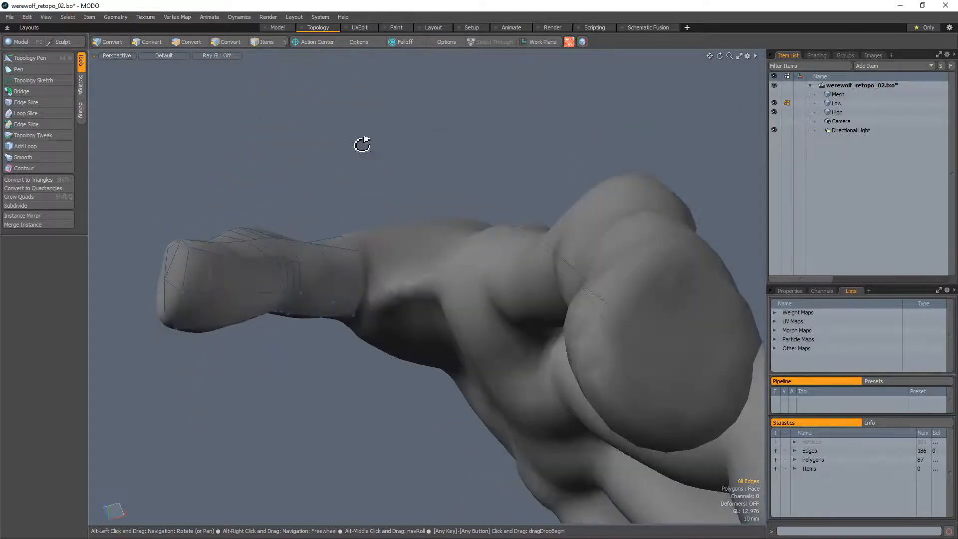
pyautogui.keyDown('alt'); pyautogui.moveTo(377, 275); pyautogui.dragTo(464, 398); pyautogui.keyUp('alt')
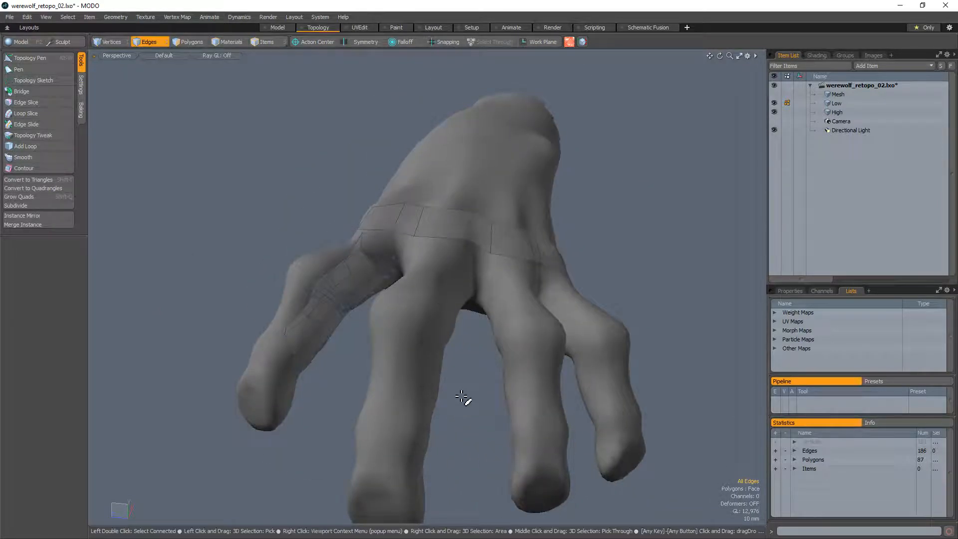
pyautogui.keyDown('ctrl'); pyautogui.keyDown('alt'); pyautogui.moveTo(466, 396); pyautogui.dragTo(432, 266); pyautogui.keyUp('alt'); pyautogui.keyUp('ctrl')
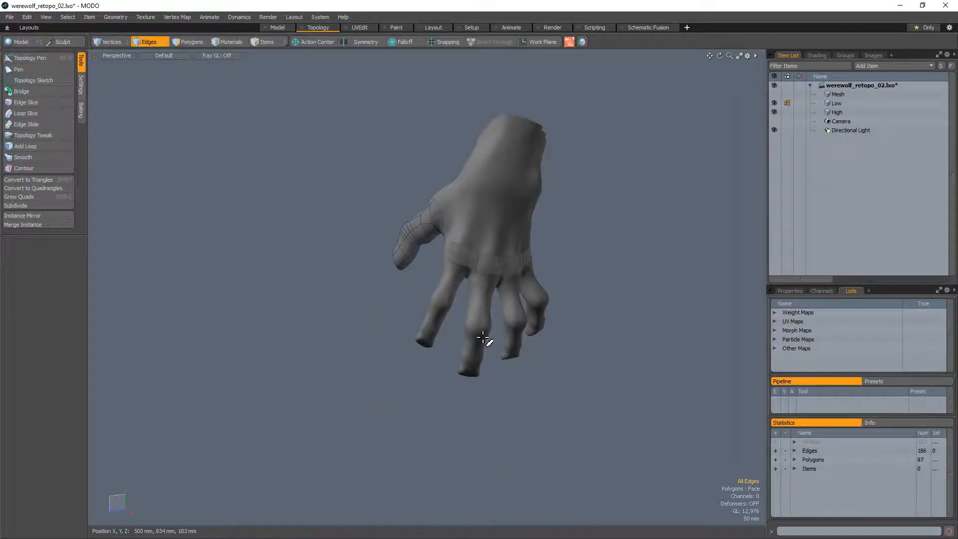
pyautogui.keyDown('alt'); pyautogui.moveTo(469, 296); pyautogui.dragTo(496, 229); pyautogui.keyUp('alt')
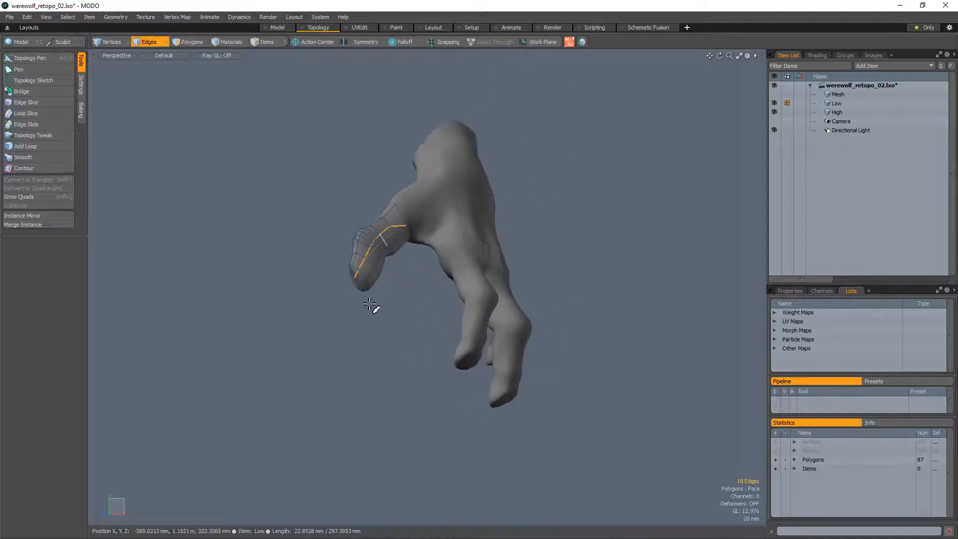
pyautogui.keyDown('alt'); pyautogui.moveTo(370, 305); pyautogui.dragTo(419, 256); pyautogui.keyUp('alt')
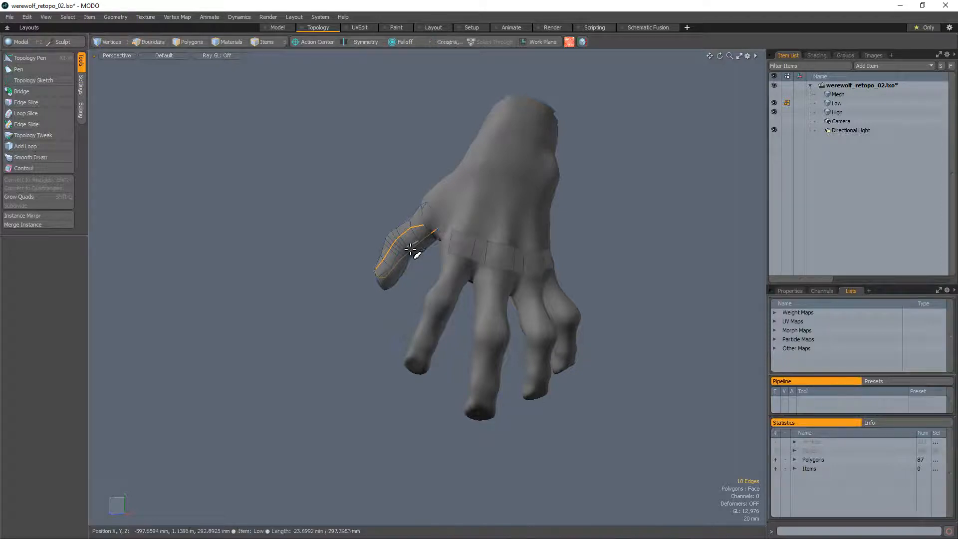
pyautogui.press('alt')
pyautogui.keyDown('alt'); pyautogui.moveTo(458, 272); pyautogui.dragTo(497, 240); pyautogui.keyUp('alt')
# Extend the first quad from the knuckle band onto the thumb-facing side of the index finger's base with the Topology Pen
pyautogui.scroll(3, 447, 316)
pyautogui.press('Escape')
pyautogui.keyDown('alt'); pyautogui.moveTo(497, 240); pyautogui.dragTo(501, 312); pyautogui.keyUp('alt')
pyautogui.hotkey('alt', 'w')
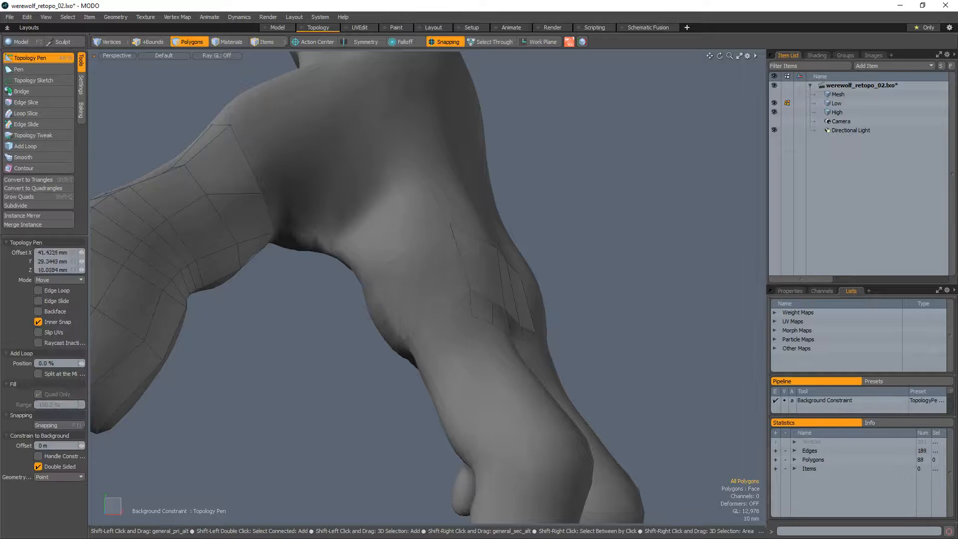
pyautogui.keyDown('shift'); pyautogui.moveTo(394, 299); pyautogui.dragTo(390, 298); pyautogui.keyUp('shift')
pyautogui.keyDown('ctrl'); pyautogui.keyDown('alt'); pyautogui.moveTo(452, 260); pyautogui.dragTo(399, 265); pyautogui.keyUp('alt'); pyautogui.keyUp('ctrl')
pyautogui.keyDown('alt'); pyautogui.moveTo(419, 274); pyautogui.dragTo(439, 287); pyautogui.keyUp('alt')
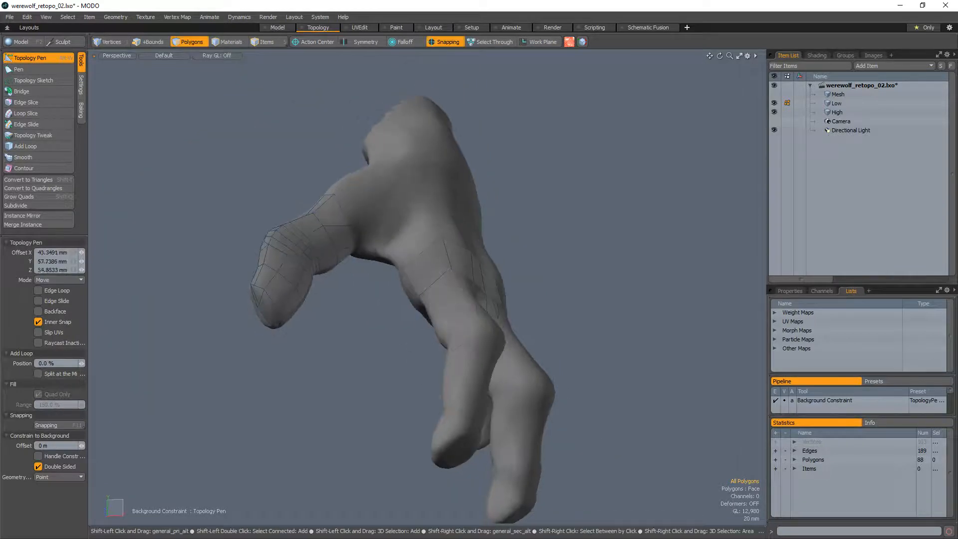
# Continue the quad strip along the thumb-facing side of the index finger, past its middle joint toward the fingertip
pyautogui.keyDown('shift'); pyautogui.moveTo(464, 331); pyautogui.dragTo(472, 338); pyautogui.keyUp('shift')
pyautogui.scroll(3, 453, 406)
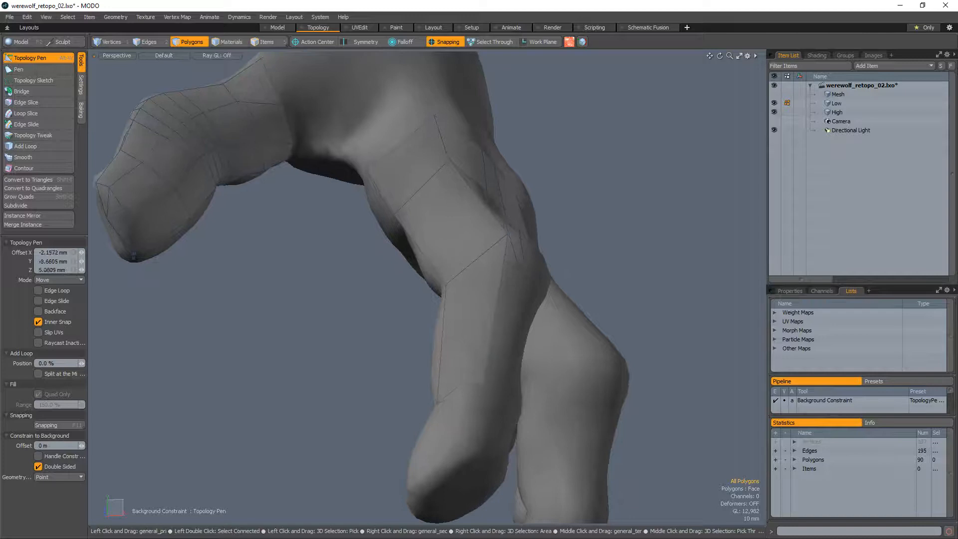
pyautogui.scroll(-3, 524, 417)
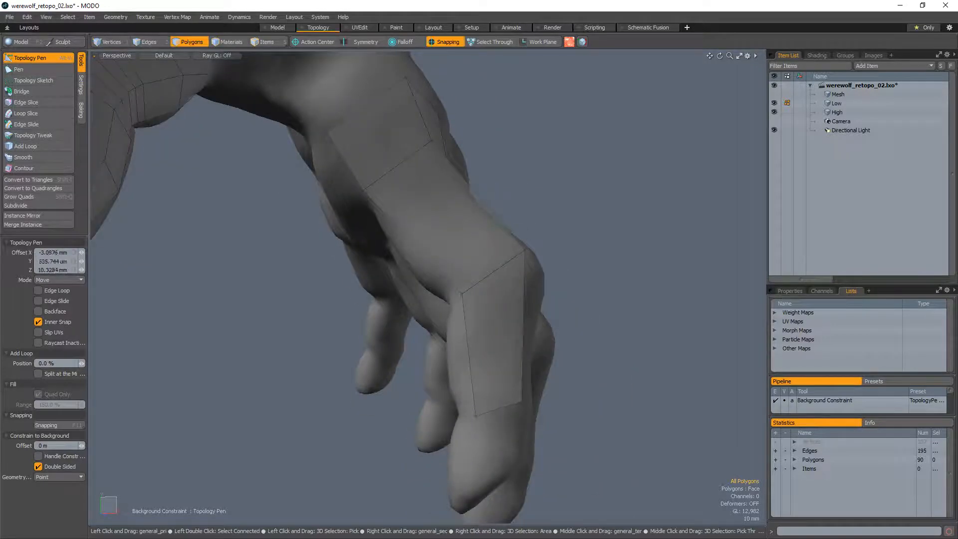
pyautogui.keyDown('shift'); pyautogui.scroll(-2, 492, 405); pyautogui.keyUp('shift')
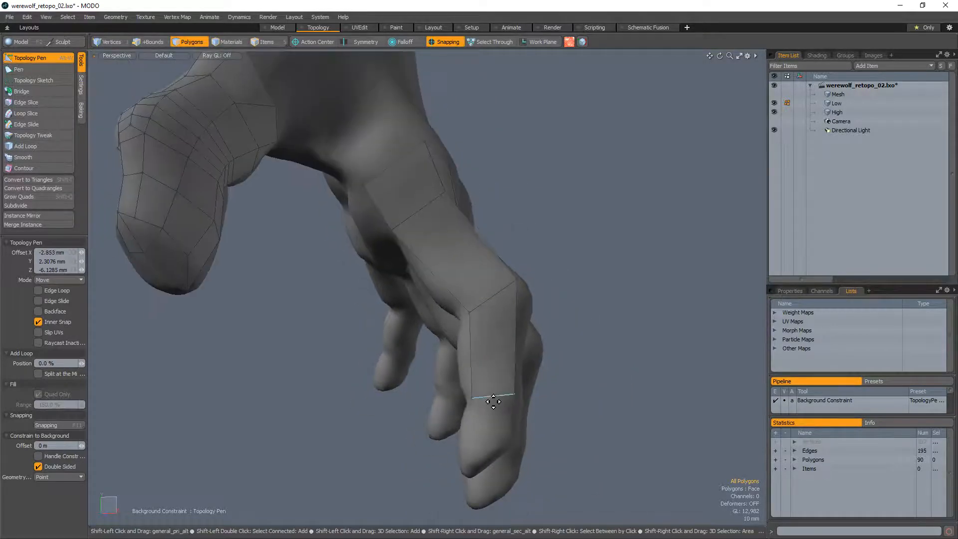
pyautogui.keyDown('alt'); pyautogui.moveTo(472, 449); pyautogui.dragTo(403, 327); pyautogui.keyUp('alt')
pyautogui.scroll(3, 439, 315)
# Isolate the connected polygons of the knuckle band and index finger strip, and resume the Topology Pen
pyautogui.press('q')
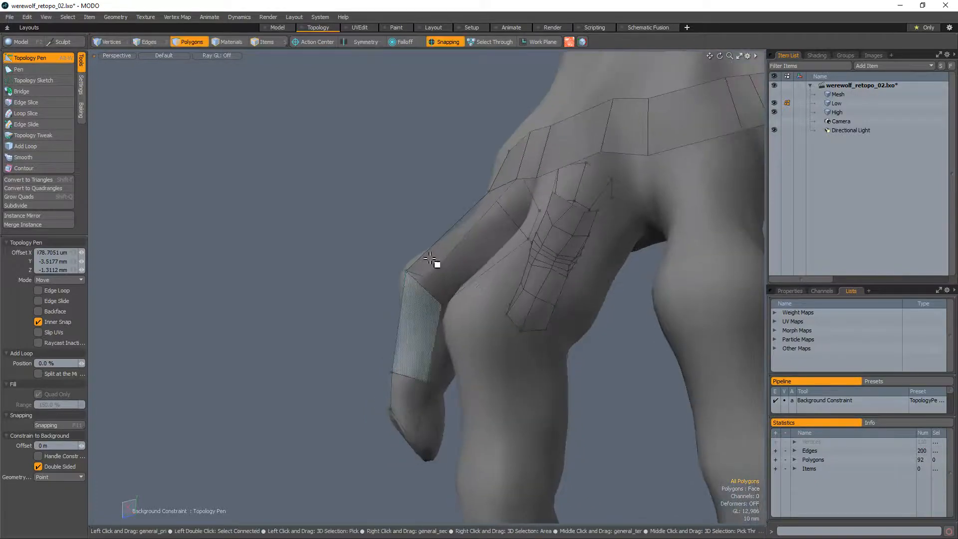
pyautogui.doubleClick(425, 276)
pyautogui.keyDown('alt'); pyautogui.moveTo(406, 367); pyautogui.dragTo(473, 398); pyautogui.keyUp('alt')
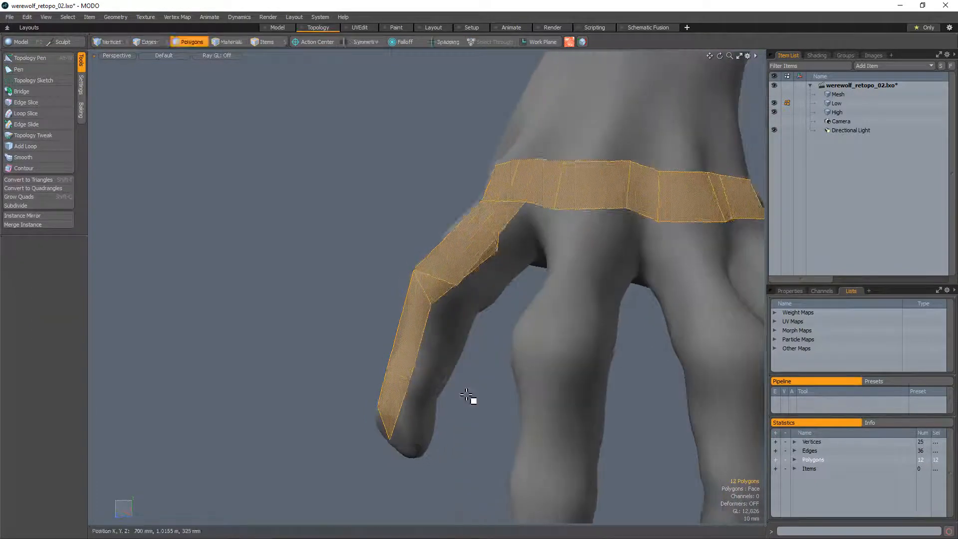
pyautogui.press('q')
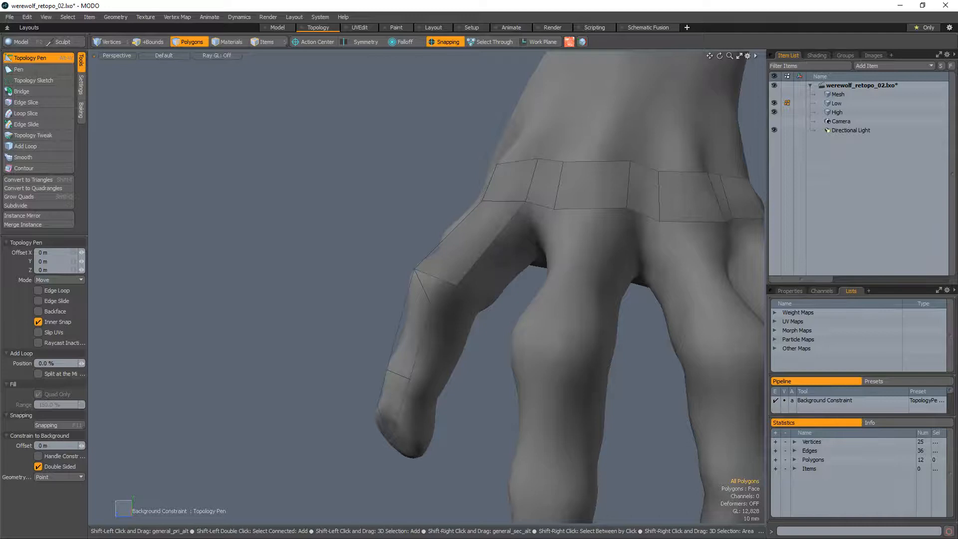
# Build a row of quads along the palm side of the index finger, joined to the existing side strip
pyautogui.keyDown('alt'); pyautogui.moveTo(491, 245); pyautogui.dragTo(410, 280); pyautogui.keyUp('alt')
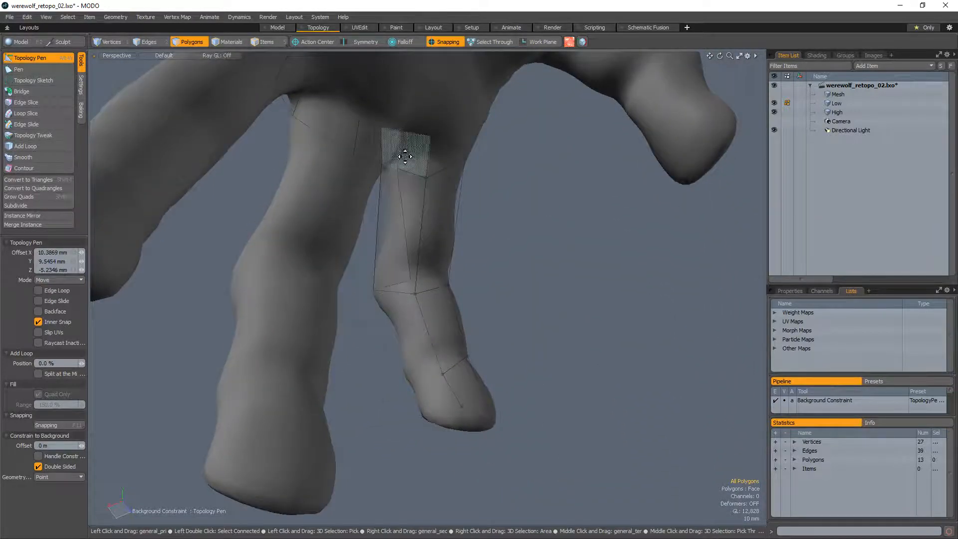
pyautogui.keyDown('alt'); pyautogui.moveTo(516, 186); pyautogui.dragTo(413, 193); pyautogui.keyUp('alt')
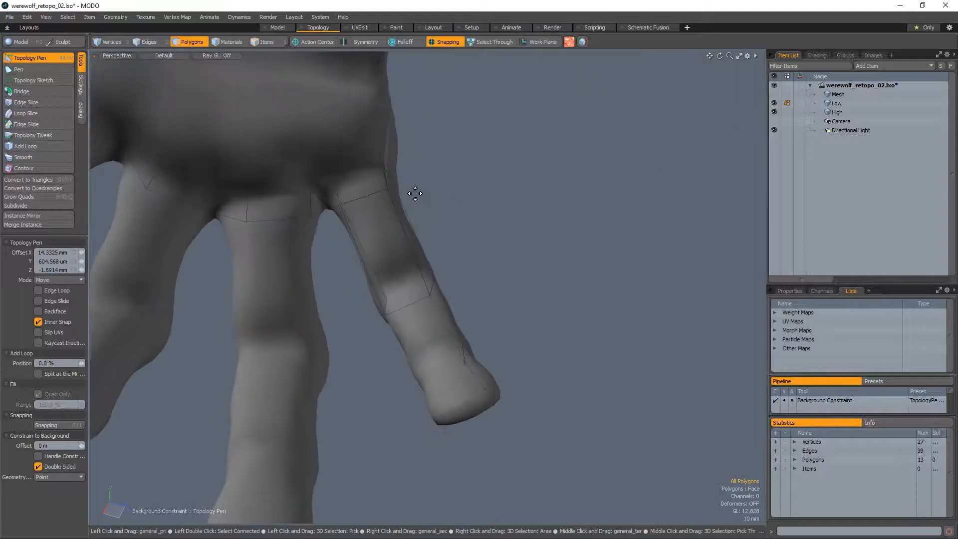
pyautogui.keyDown('alt'); pyautogui.moveTo(400, 279); pyautogui.dragTo(424, 241); pyautogui.keyUp('alt')
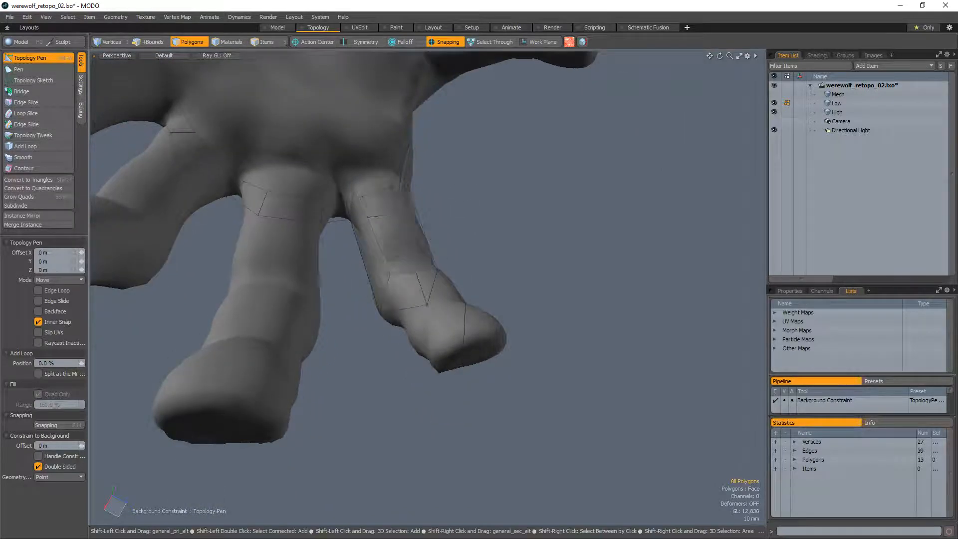
pyautogui.click(456, 280)
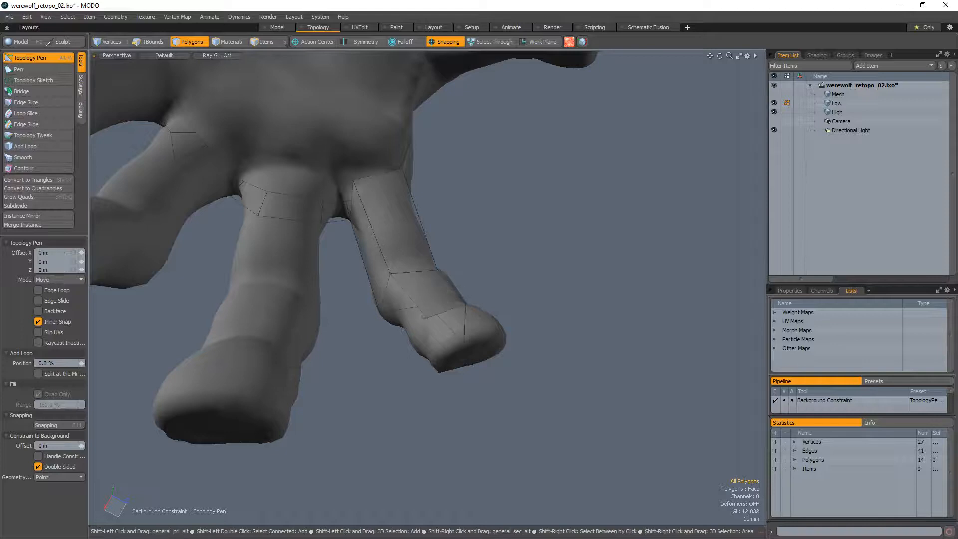
pyautogui.keyDown('shift'); pyautogui.moveTo(385, 290); pyautogui.dragTo(418, 334); pyautogui.keyUp('shift')
pyautogui.keyDown('alt'); pyautogui.moveTo(420, 334); pyautogui.dragTo(428, 406); pyautogui.keyUp('alt')
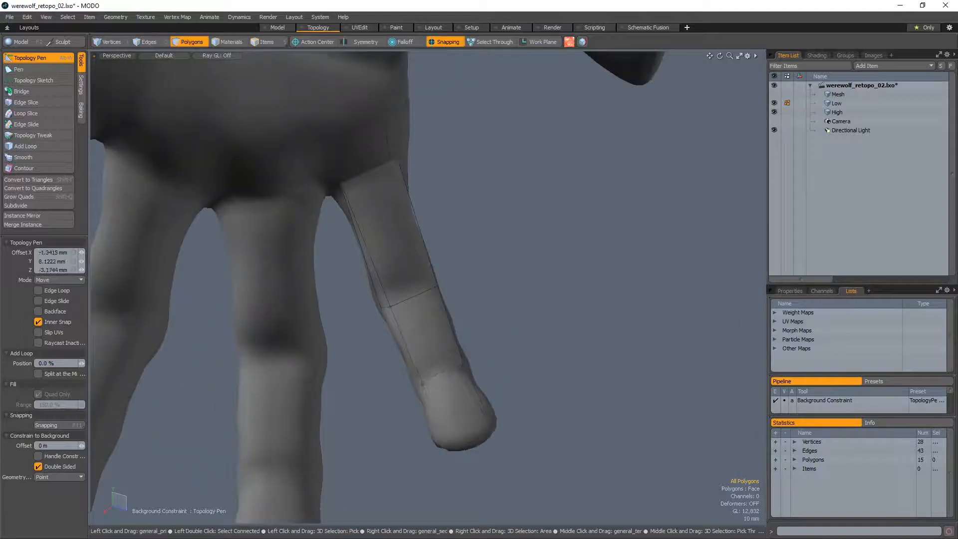
pyautogui.moveTo(462, 366); pyautogui.dragTo(460, 412)
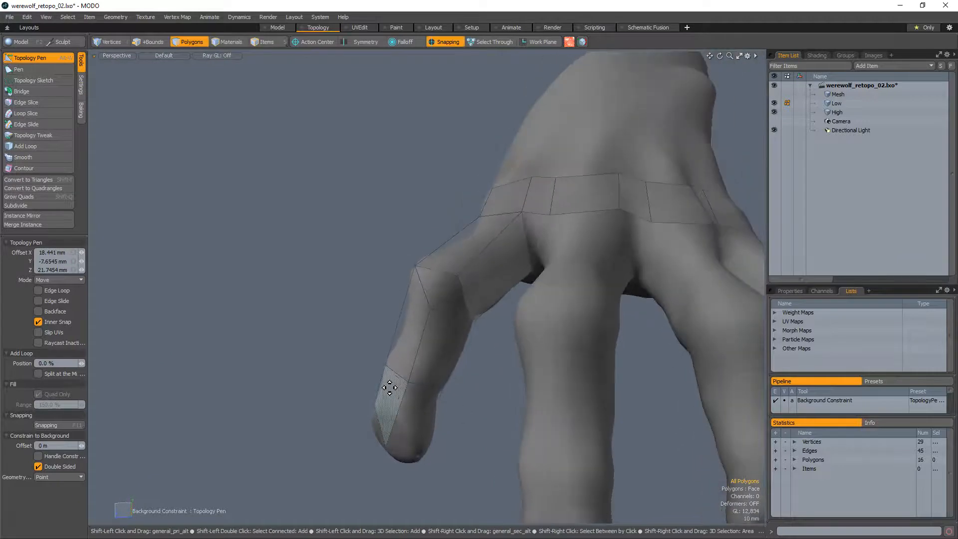
# Add quads along the back of the index finger beyond its middle joint and fit their corners to the joint
pyautogui.keyDown('shift'); pyautogui.moveTo(413, 364); pyautogui.dragTo(403, 315); pyautogui.keyUp('shift')
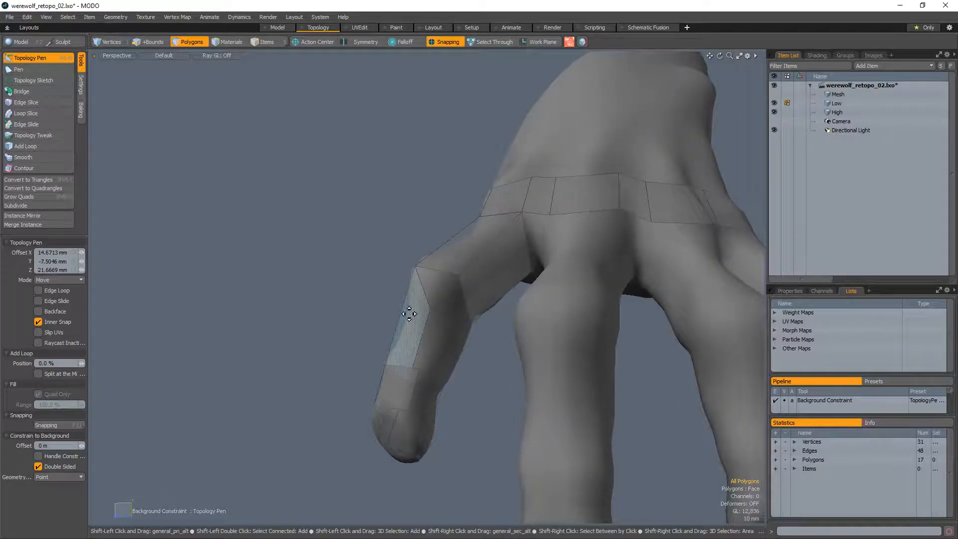
pyautogui.click(449, 265)
pyautogui.moveTo(449, 265); pyautogui.dragTo(459, 275)
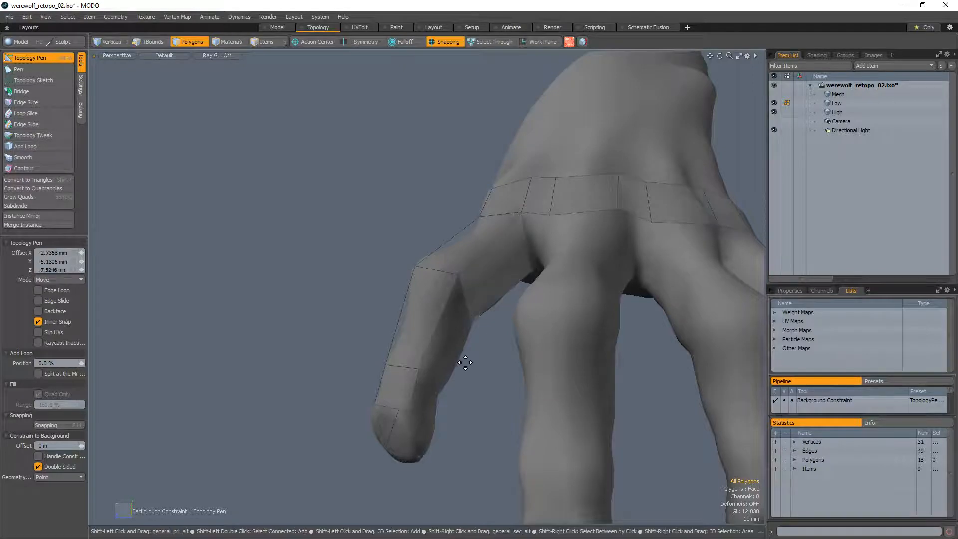
# Fill the index finger's side facing the middle finger with quads and weld their loose vertices to the neighbouring rows
pyautogui.keyDown('shift'); pyautogui.click(452, 292); pyautogui.keyUp('shift')
pyautogui.keyDown('alt'); pyautogui.moveTo(436, 353); pyautogui.dragTo(451, 292); pyautogui.keyUp('alt')
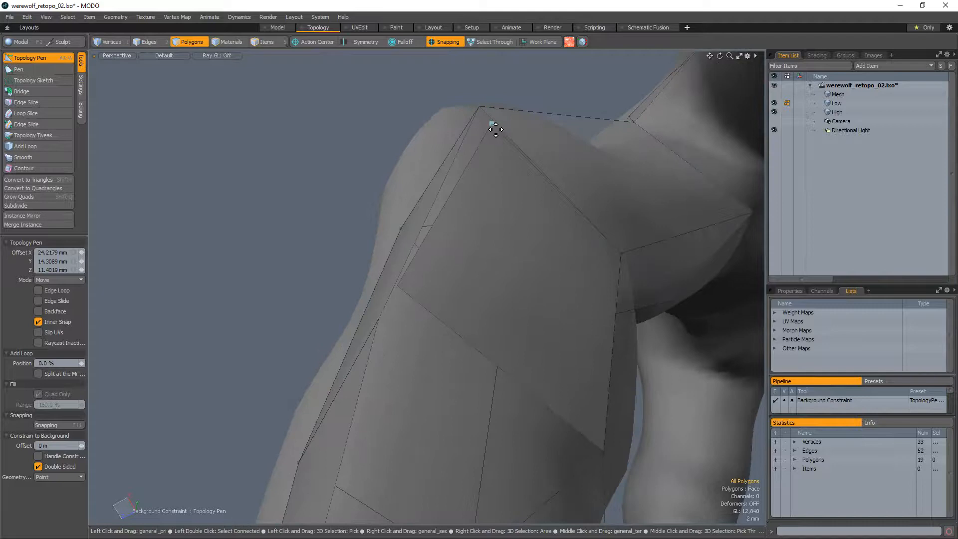
pyautogui.keyDown('alt'); pyautogui.moveTo(423, 226); pyautogui.dragTo(430, 279); pyautogui.keyUp('alt')
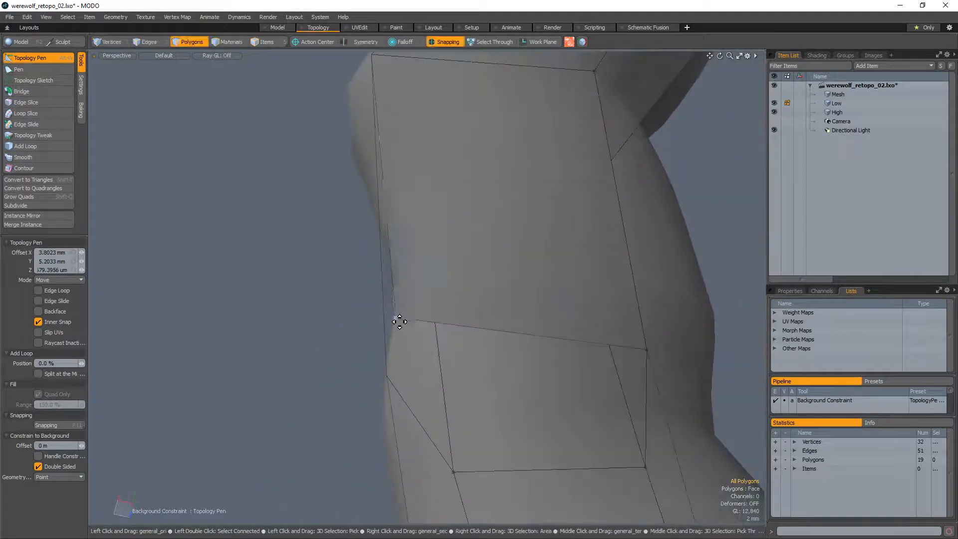
pyautogui.moveTo(397, 322); pyautogui.dragTo(478, 358)
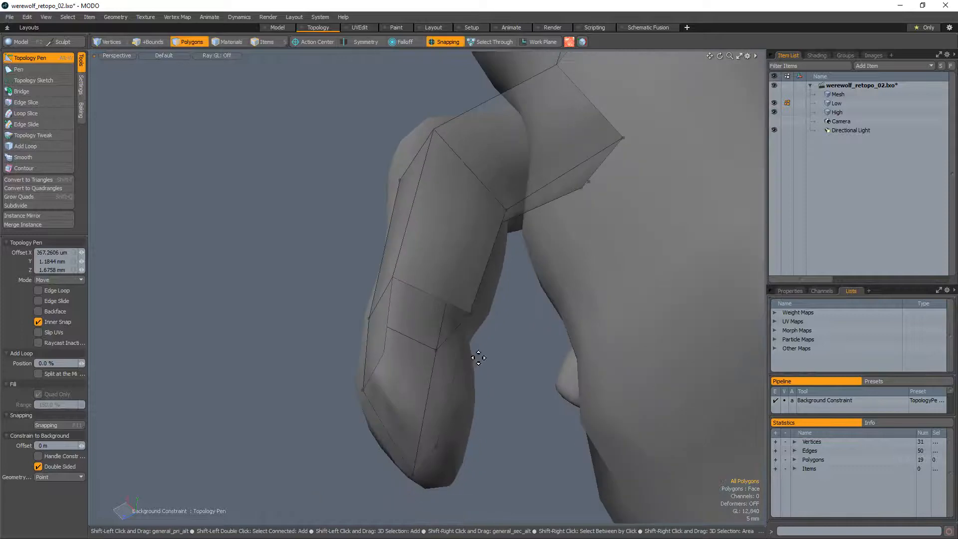
pyautogui.moveTo(421, 331)
pyautogui.keyDown('alt'); pyautogui.mouseDown()
pyautogui.moveTo(452, 347)
pyautogui.moveTo(409, 335)
pyautogui.mouseUp(); pyautogui.keyUp('alt')
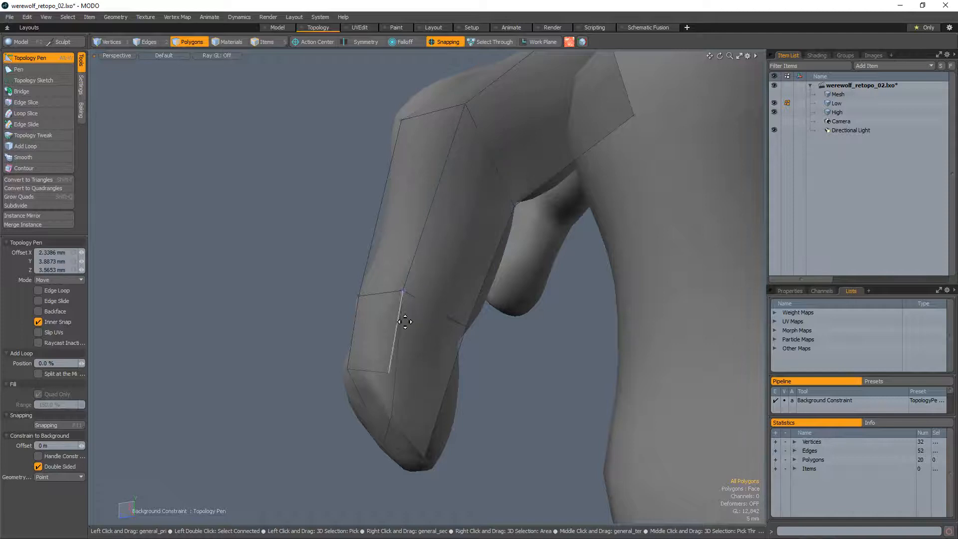
pyautogui.scroll(-5, 384, 359)
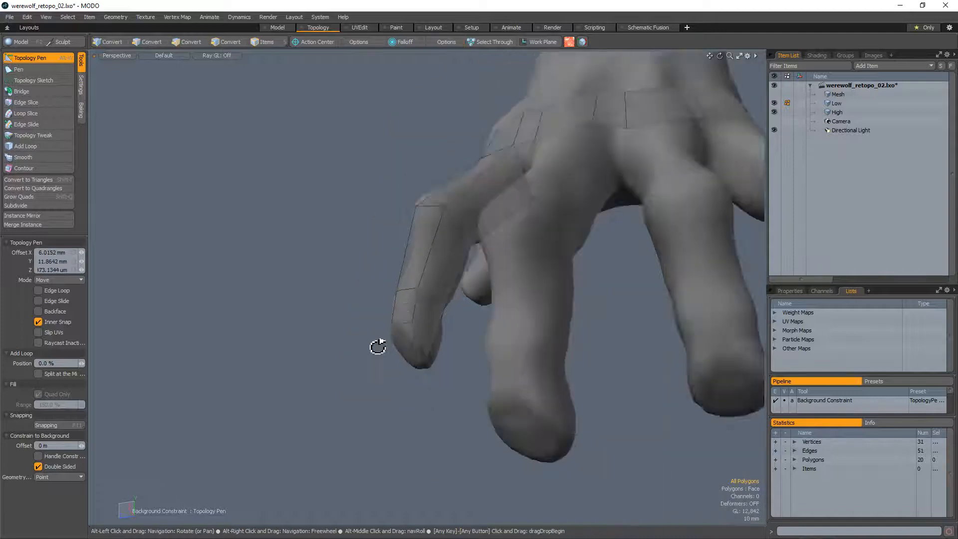
# Extend a quad at the index fingertip and weld its free corner to the adjoining strip
pyautogui.keyDown('alt'); pyautogui.moveTo(379, 345); pyautogui.dragTo(409, 310); pyautogui.keyUp('alt')
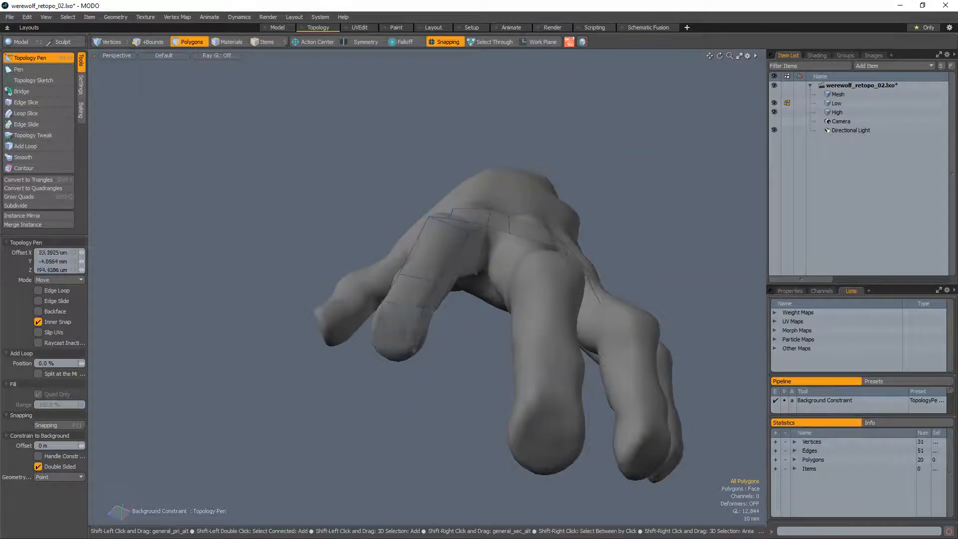
pyautogui.keyDown('shift'); pyautogui.moveTo(414, 350); pyautogui.dragTo(450, 338); pyautogui.keyUp('shift')
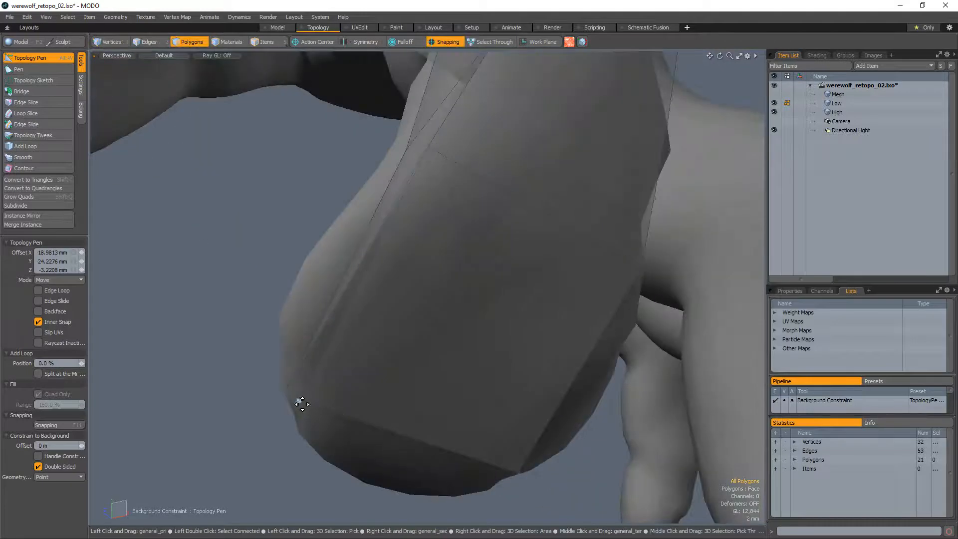
pyautogui.moveTo(310, 405); pyautogui.dragTo(289, 390)
pyautogui.keyDown('ctrl'); pyautogui.keyDown('alt'); pyautogui.moveTo(392, 399); pyautogui.dragTo(330, 402); pyautogui.keyUp('alt'); pyautogui.keyUp('ctrl')
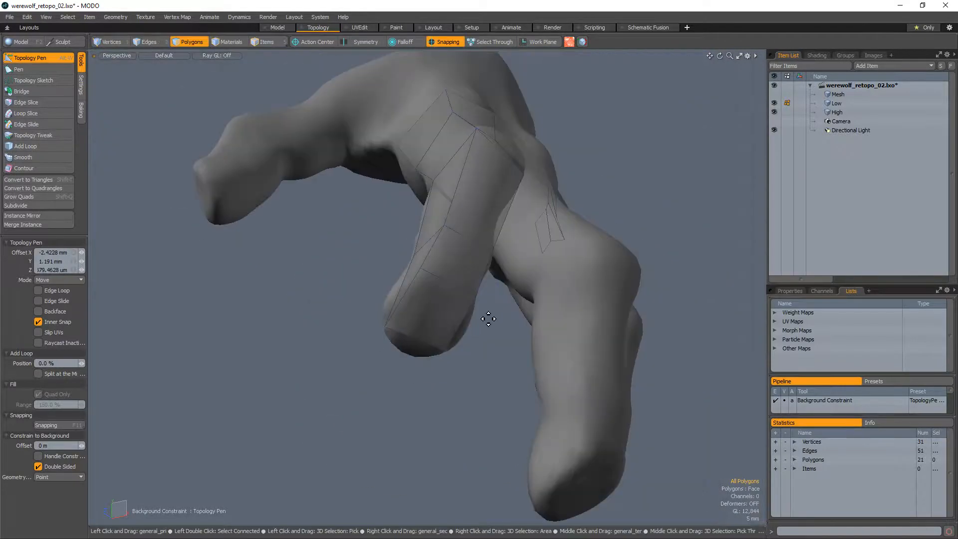
# Unhide the rest of the low-poly mesh around the index finger and view it against the sculpted hand
pyautogui.keyDown('alt'); pyautogui.moveTo(520, 309); pyautogui.dragTo(545, 321); pyautogui.keyUp('alt')
pyautogui.keyDown('alt'); pyautogui.moveTo(459, 312); pyautogui.dragTo(369, 289); pyautogui.keyUp('alt')
pyautogui.keyDown('alt'); pyautogui.moveTo(415, 314); pyautogui.dragTo(393, 379); pyautogui.keyUp('alt')
pyautogui.press('q')
pyautogui.doubleClick(381, 395)
pyautogui.click(424, 401)
pyautogui.keyDown('alt'); pyautogui.moveTo(317, 286); pyautogui.dragTo(322, 315); pyautogui.keyUp('alt')
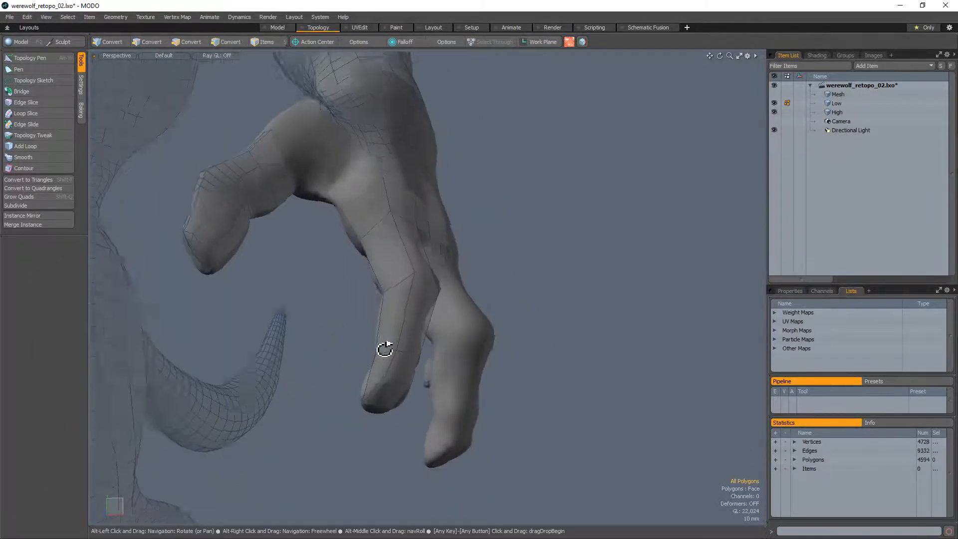
# Isolate the low-poly polygons of the thumb, index finger and knuckle band by hiding the rest of the body mesh
pyautogui.keyDown('alt'); pyautogui.moveTo(384, 346); pyautogui.dragTo(261, 188); pyautogui.keyUp('alt')
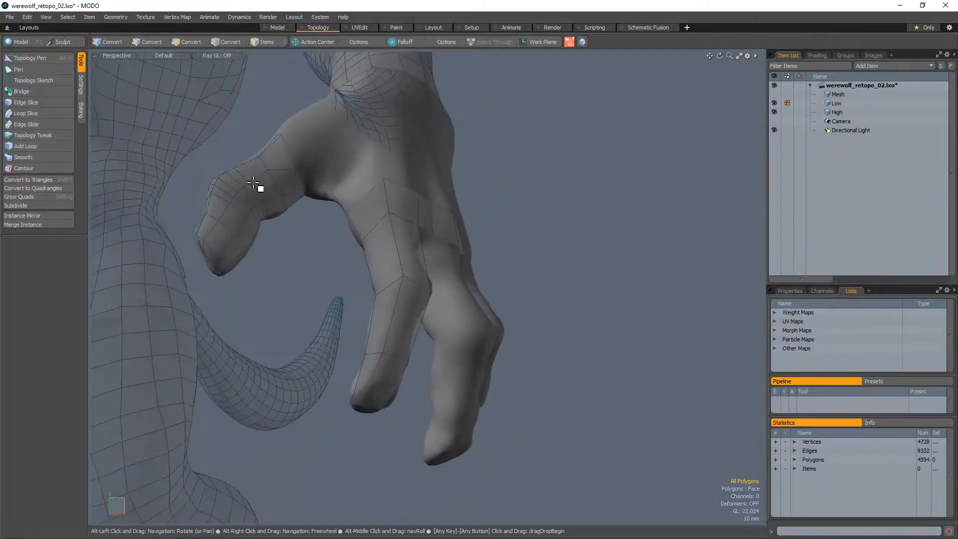
pyautogui.click(261, 188)
pyautogui.press(']')
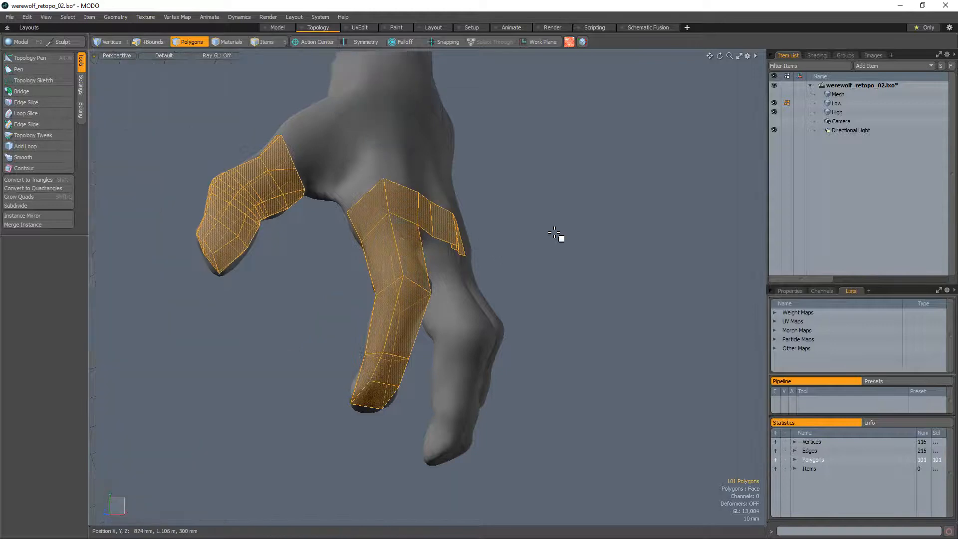
# Try subdividing the connected index finger and knuckle band polygons and inspect the denser mesh against the sculpt
pyautogui.click(428, 279)
pyautogui.doubleClick(422, 274)
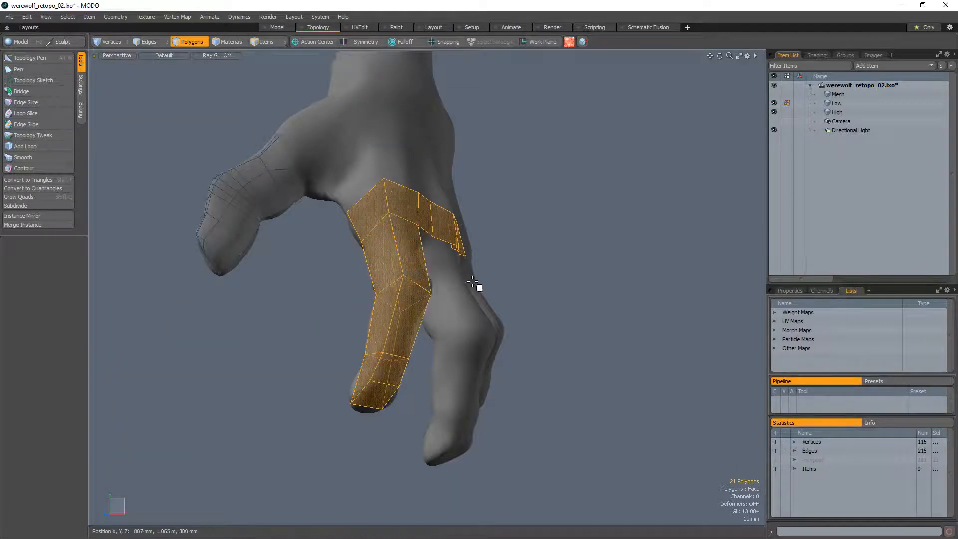
pyautogui.keyDown('alt'); pyautogui.moveTo(540, 281); pyautogui.dragTo(400, 314); pyautogui.keyUp('alt')
pyautogui.press('2')
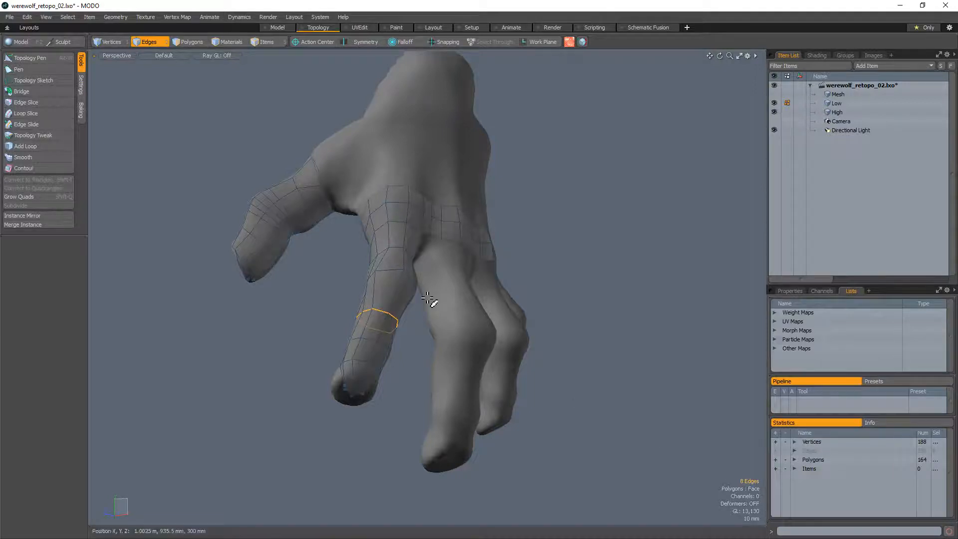
pyautogui.keyDown('alt'); pyautogui.moveTo(428, 298); pyautogui.dragTo(400, 300); pyautogui.keyUp('alt')
pyautogui.click(480, 286)
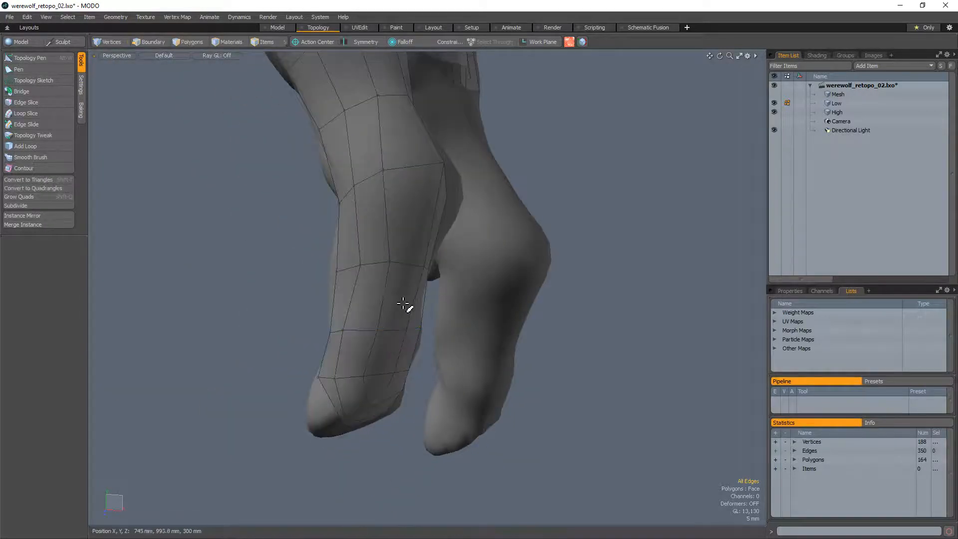
pyautogui.press('3')
pyautogui.doubleClick(412, 314)
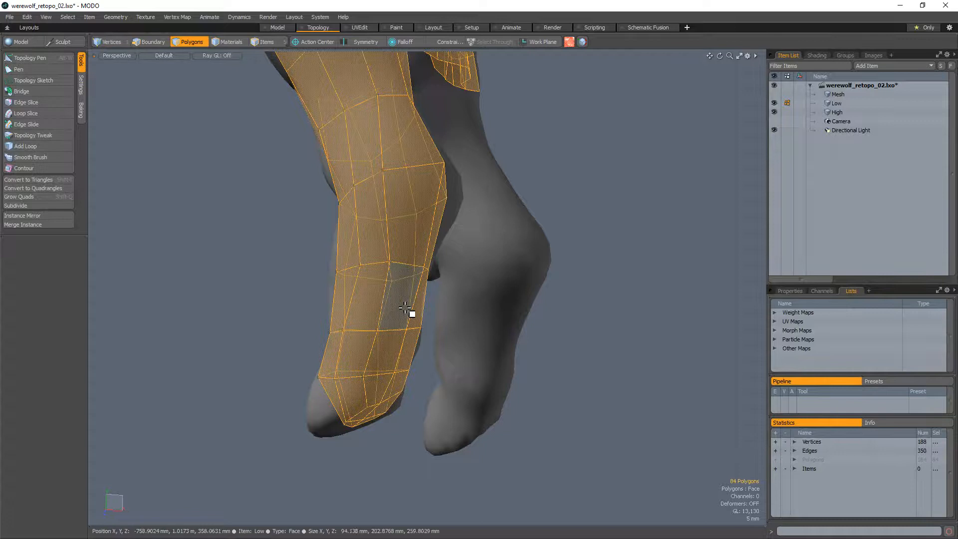
pyautogui.keyDown('ctrl'); pyautogui.keyDown('alt'); pyautogui.moveTo(413, 314); pyautogui.dragTo(417, 316); pyautogui.keyUp('alt'); pyautogui.keyUp('ctrl')
pyautogui.press('2')
pyautogui.keyDown('ctrl'); pyautogui.keyDown('alt'); pyautogui.moveTo(500, 251); pyautogui.dragTo(406, 232); pyautogui.keyUp('alt'); pyautogui.keyUp('ctrl')
pyautogui.keyDown('ctrl'); pyautogui.keyDown('alt'); pyautogui.moveTo(684, 344); pyautogui.dragTo(434, 243); pyautogui.keyUp('alt'); pyautogui.keyUp('ctrl')
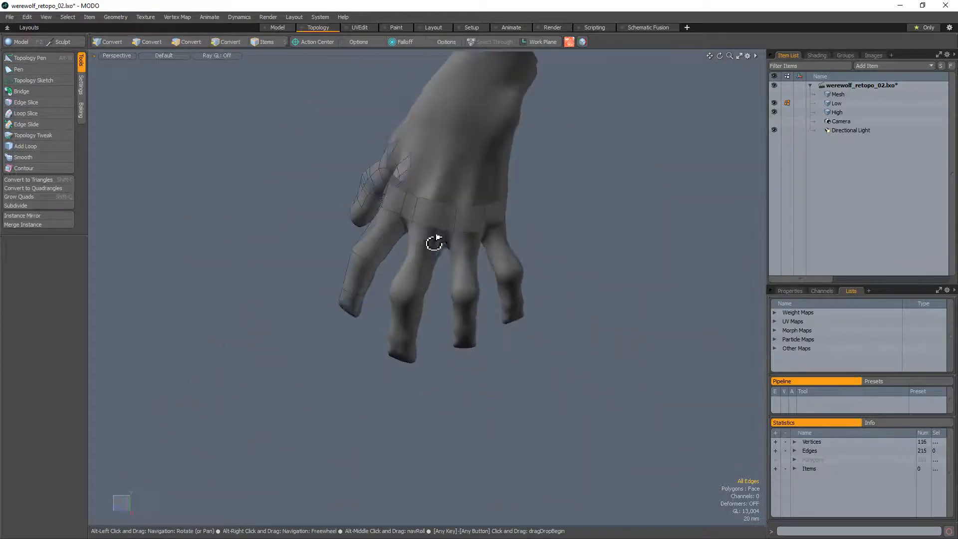
# Extend quads with the Topology Pen from the knuckle band along the backs of the middle, ring and little fingers
pyautogui.hotkey('alt', 'w')
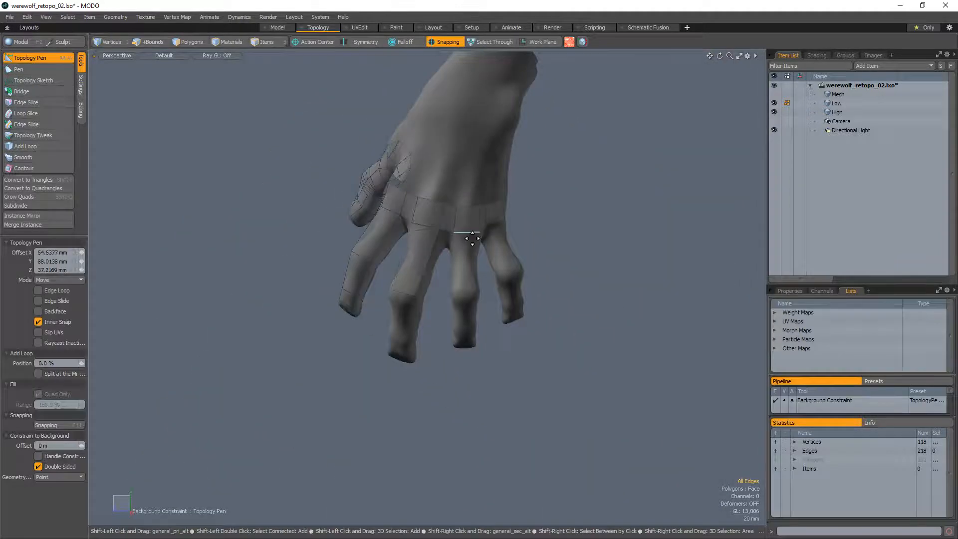
pyautogui.keyDown('alt'); pyautogui.moveTo(588, 261); pyautogui.dragTo(543, 297); pyautogui.keyUp('alt')
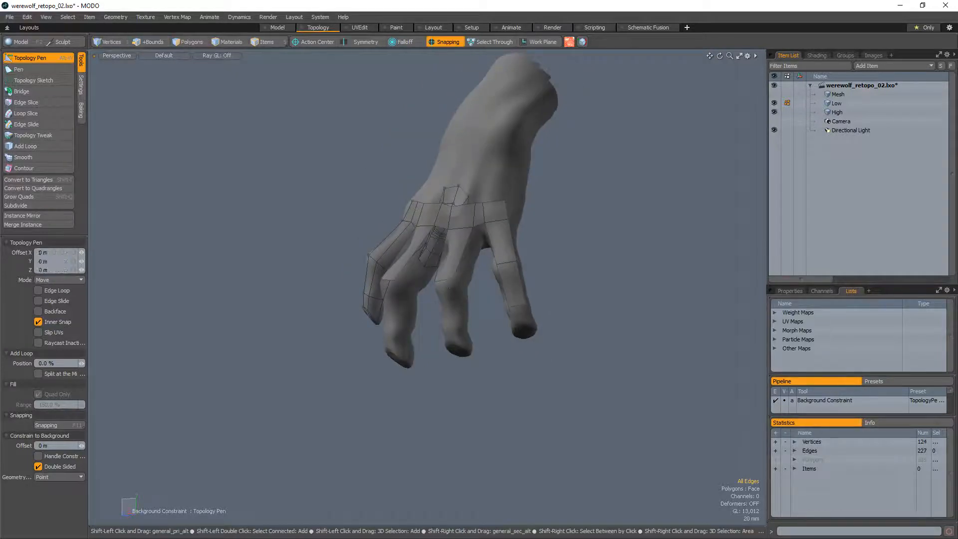
pyautogui.keyDown('alt'); pyautogui.moveTo(441, 346); pyautogui.dragTo(428, 295); pyautogui.keyUp('alt')
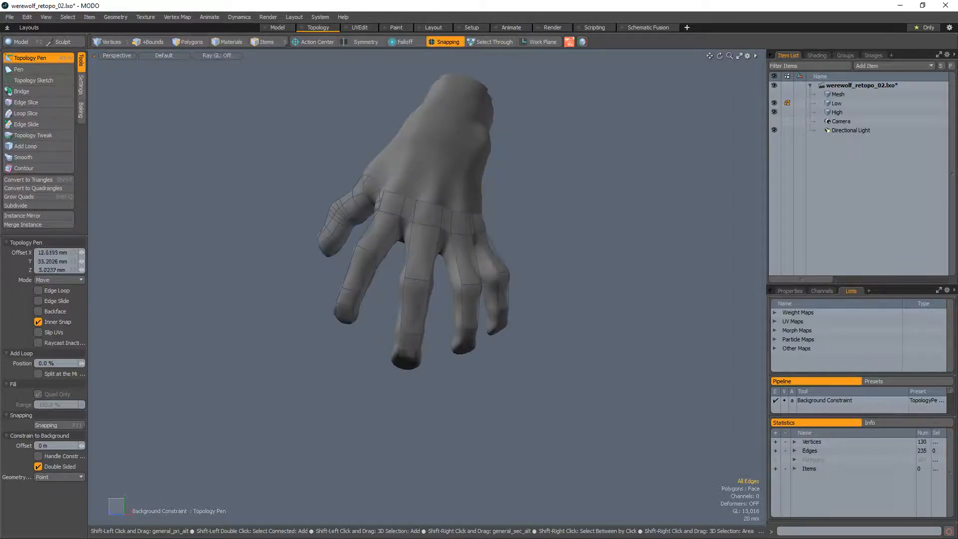
pyautogui.keyDown('alt'); pyautogui.moveTo(499, 322); pyautogui.dragTo(511, 351); pyautogui.keyUp('alt')
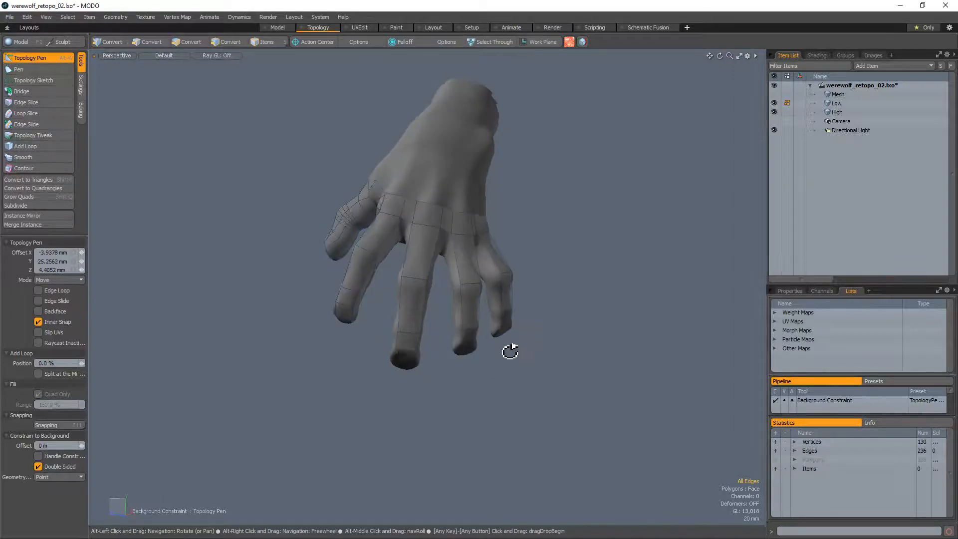
pyautogui.scroll(5, 511, 351)
pyautogui.click(462, 294)
pyautogui.keyDown('alt'); pyautogui.moveTo(575, 315); pyautogui.dragTo(669, 231); pyautogui.keyUp('alt')
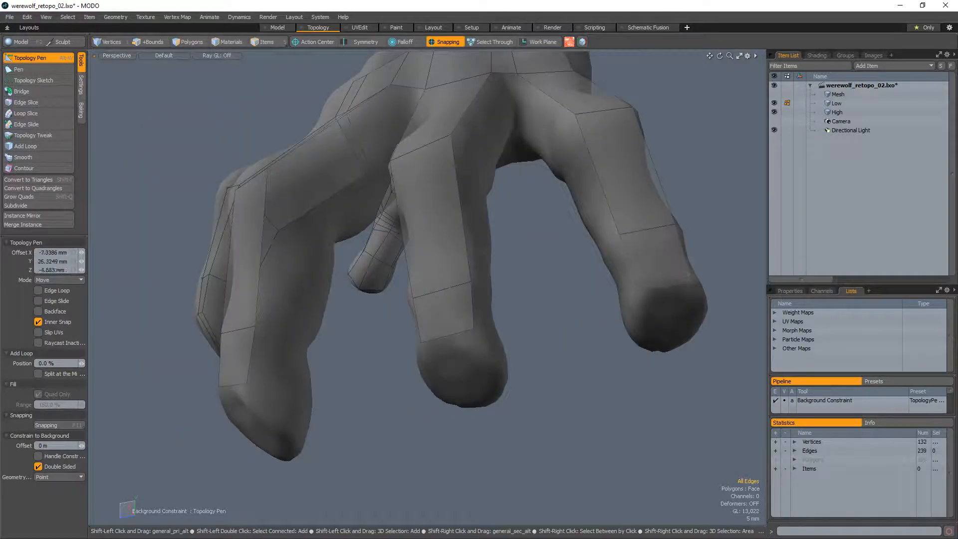
# Complete the little finger's back strip toward its tip and extend a row of quads over its outer side
pyautogui.scroll(-4, 699, 220)
pyautogui.keyDown('alt'); pyautogui.moveTo(636, 291); pyautogui.dragTo(457, 306); pyautogui.keyUp('alt')
pyautogui.keyDown('shift'); pyautogui.moveTo(460, 309); pyautogui.dragTo(478, 314, button='right'); pyautogui.keyUp('shift')
# Center the view on the little finger and fit its outer-side and fingertip vertices to the sculpt
pyautogui.keyDown('ctrl'); pyautogui.keyDown('alt'); pyautogui.moveTo(478, 315); pyautogui.dragTo(564, 329); pyautogui.keyUp('alt'); pyautogui.keyUp('ctrl')
pyautogui.press('q')
pyautogui.press('3')
pyautogui.click(422, 317)
pyautogui.hotkey('shift', 'a')
pyautogui.keyDown('ctrl'); pyautogui.keyDown('alt'); pyautogui.moveTo(564, 330); pyautogui.dragTo(464, 332); pyautogui.keyUp('alt'); pyautogui.keyUp('ctrl')
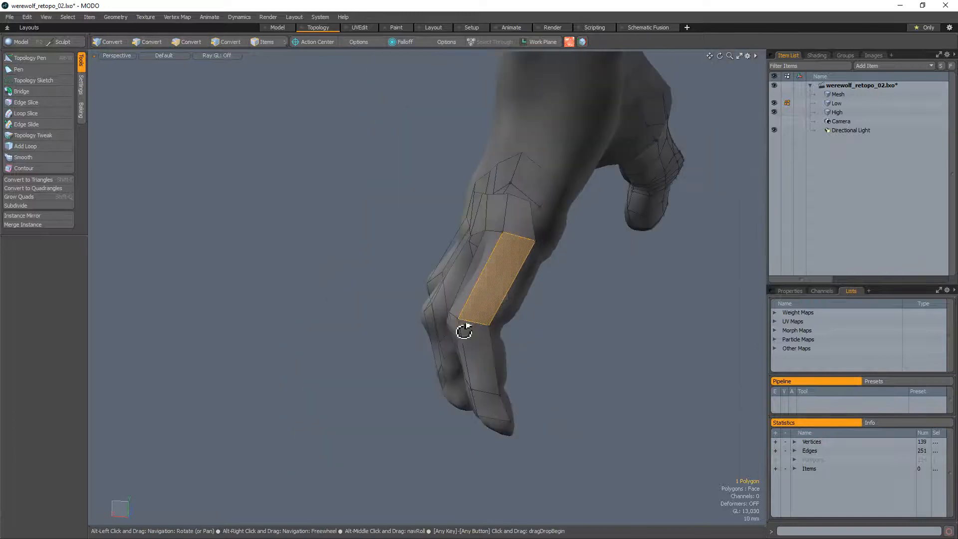
pyautogui.click(578, 358)
pyautogui.keyDown('alt'); pyautogui.moveTo(546, 219); pyautogui.dragTo(471, 342); pyautogui.keyUp('alt')
pyautogui.hotkey('alt', 'w')
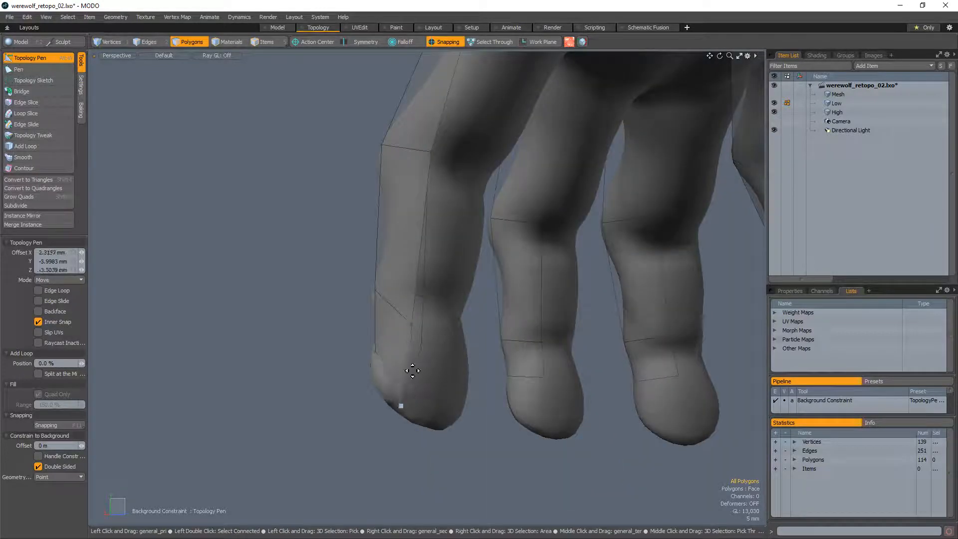
pyautogui.keyDown('ctrl'); pyautogui.keyDown('alt'); pyautogui.moveTo(433, 323); pyautogui.dragTo(634, 244); pyautogui.keyUp('alt'); pyautogui.keyUp('ctrl')
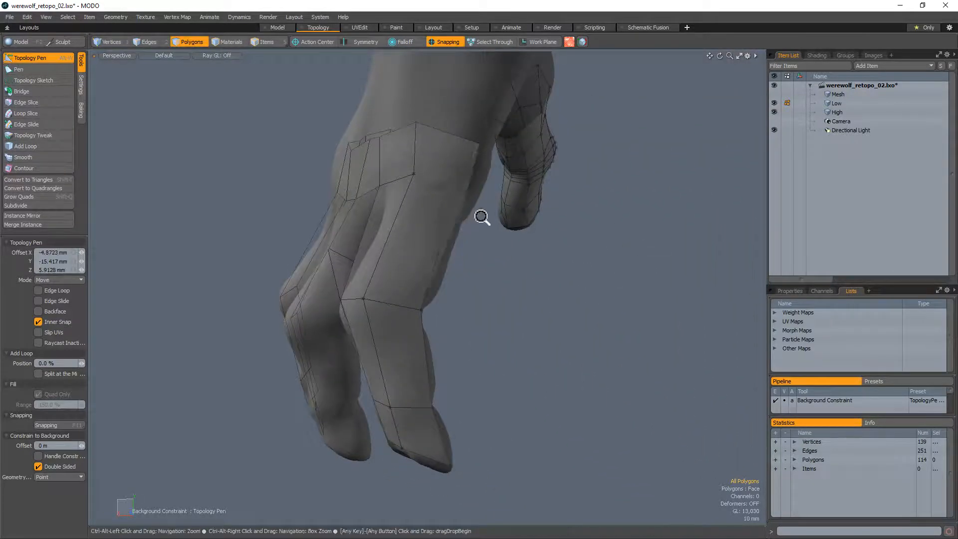
# Extend a strip of quads along the middle finger's side facing the index finger and fit its vertices to the joints
pyautogui.keyDown('alt'); pyautogui.moveTo(484, 216); pyautogui.dragTo(407, 203); pyautogui.keyUp('alt')
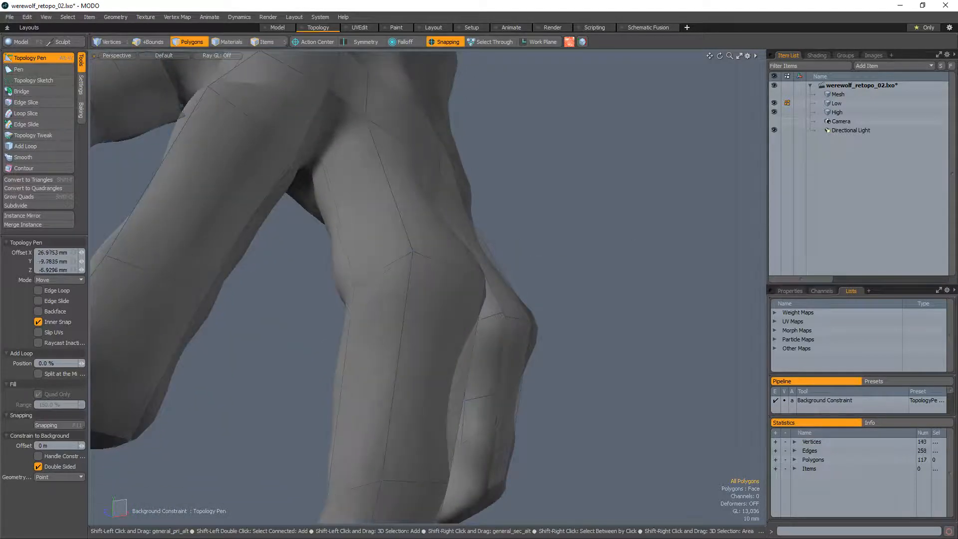
pyautogui.scroll(-5, 382, 278)
pyautogui.keyDown('alt'); pyautogui.moveTo(383, 278); pyautogui.dragTo(475, 328); pyautogui.keyUp('alt')
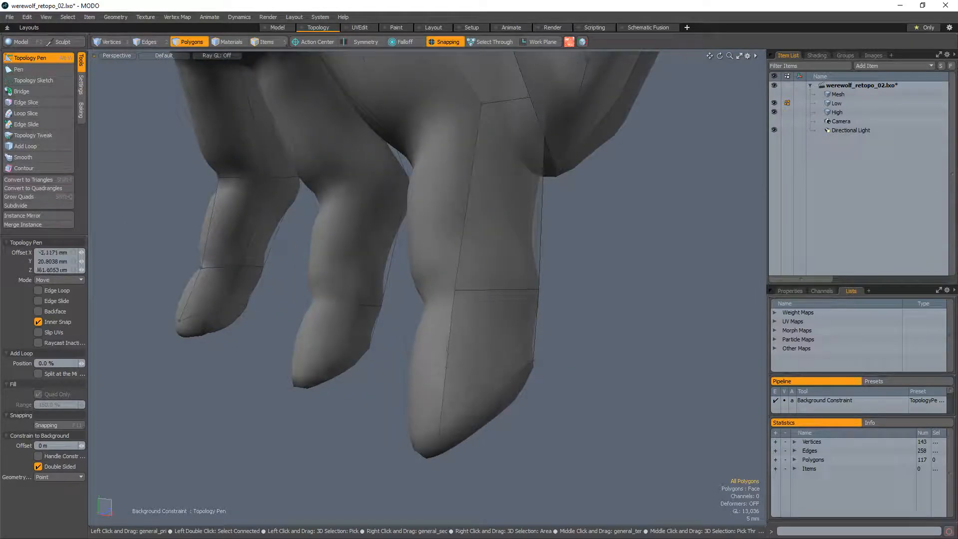
pyautogui.keyDown('alt'); pyautogui.moveTo(479, 287); pyautogui.dragTo(512, 206); pyautogui.keyUp('alt')
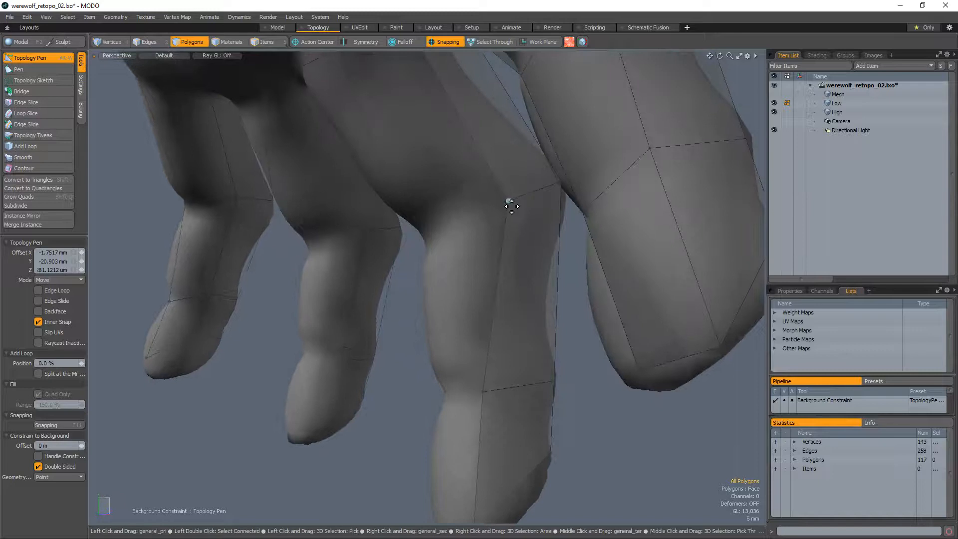
pyautogui.keyDown('alt'); pyautogui.moveTo(464, 182); pyautogui.dragTo(396, 310); pyautogui.keyUp('alt')
# Extend a strip of quads along the middle finger's side facing the ring finger and align its corners with the joints
pyautogui.click(313, 199)
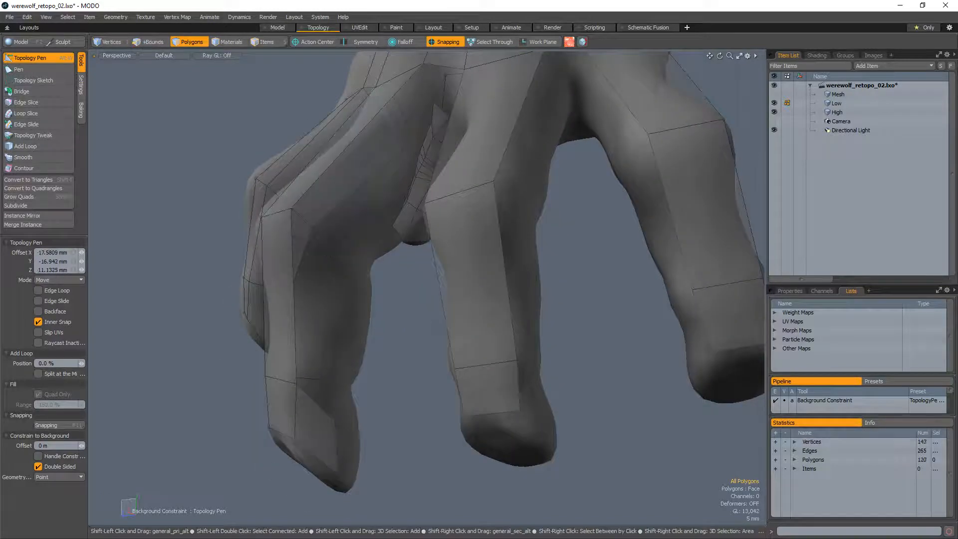
pyautogui.moveTo(344, 259)
pyautogui.keyDown('alt'); pyautogui.mouseDown()
pyautogui.moveTo(389, 193)
pyautogui.moveTo(486, 158)
pyautogui.moveTo(486, 180)
pyautogui.moveTo(404, 280)
pyautogui.moveTo(338, 255)
pyautogui.mouseUp(); pyautogui.keyUp('alt')
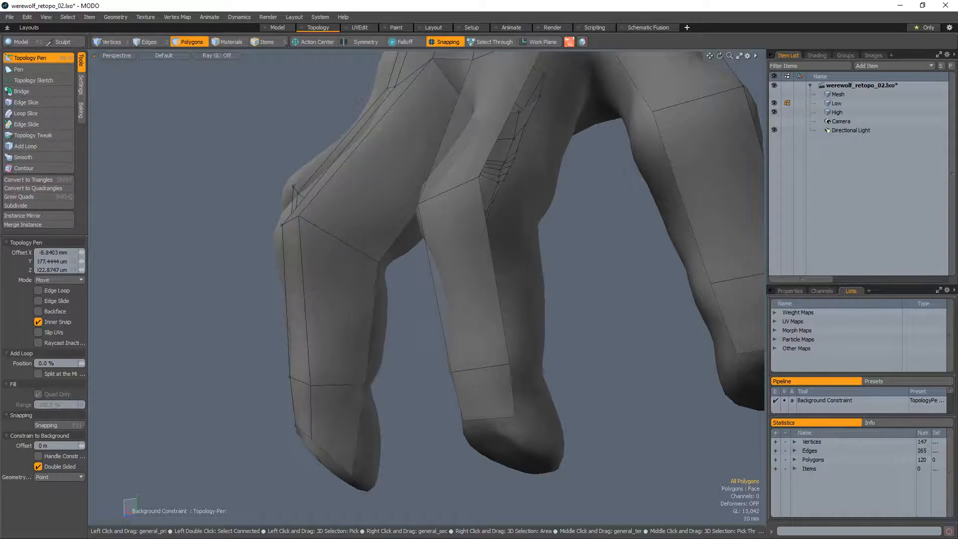
pyautogui.keyDown('alt'); pyautogui.moveTo(429, 364); pyautogui.dragTo(398, 382); pyautogui.keyUp('alt')
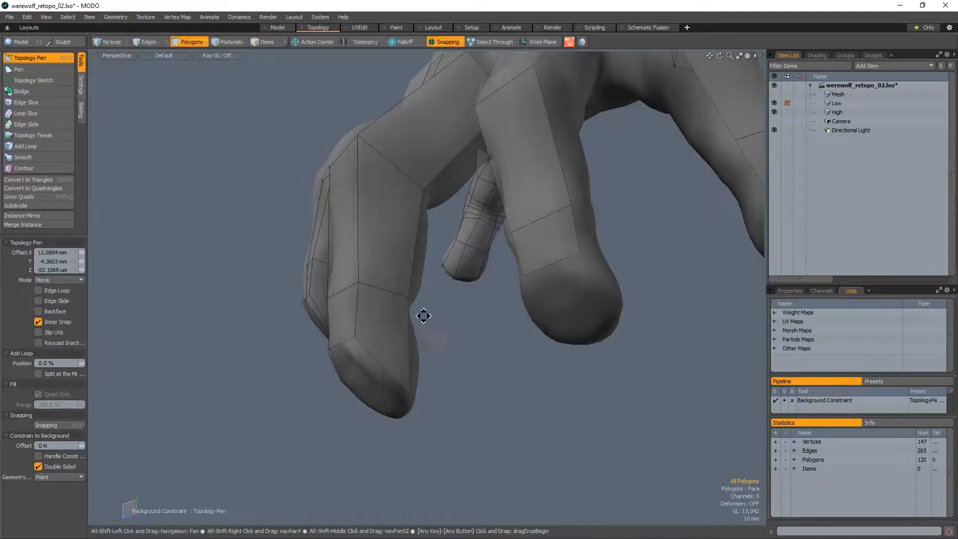
# Add a strip of quads to the ring finger's side facing the middle finger and fit its vertices from webbing to tip
pyautogui.keyDown('alt'); pyautogui.moveTo(424, 317); pyautogui.dragTo(507, 198); pyautogui.keyUp('alt')
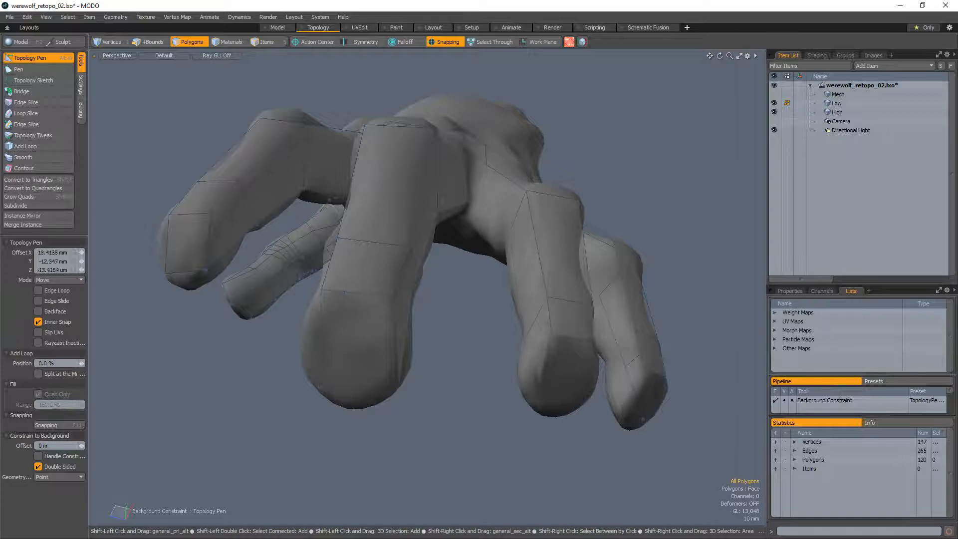
pyautogui.keyDown('alt'); pyautogui.moveTo(547, 355); pyautogui.dragTo(519, 198); pyautogui.keyUp('alt')
pyautogui.moveTo(446, 183); pyautogui.dragTo(428, 205)
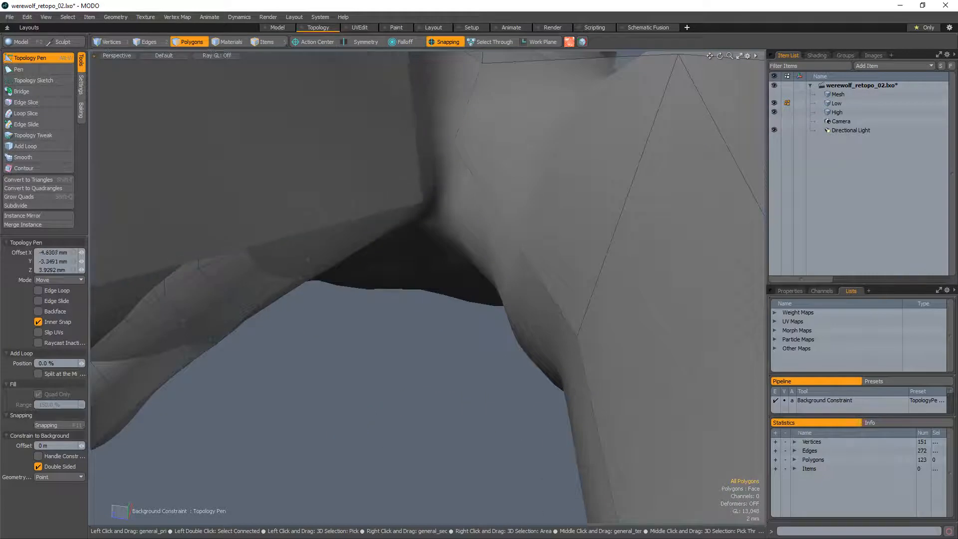
pyautogui.click(460, 148)
pyautogui.keyDown('ctrl'); pyautogui.keyDown('alt'); pyautogui.moveTo(460, 147); pyautogui.dragTo(556, 263); pyautogui.keyUp('alt'); pyautogui.keyUp('ctrl')
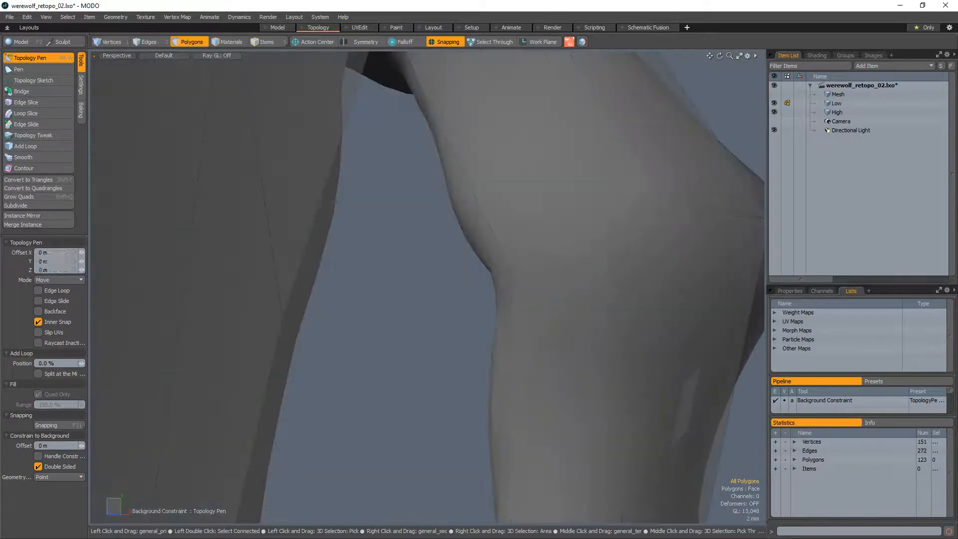
pyautogui.hotkey('ctrl', 'z')
pyautogui.moveTo(501, 271); pyautogui.dragTo(691, 325)
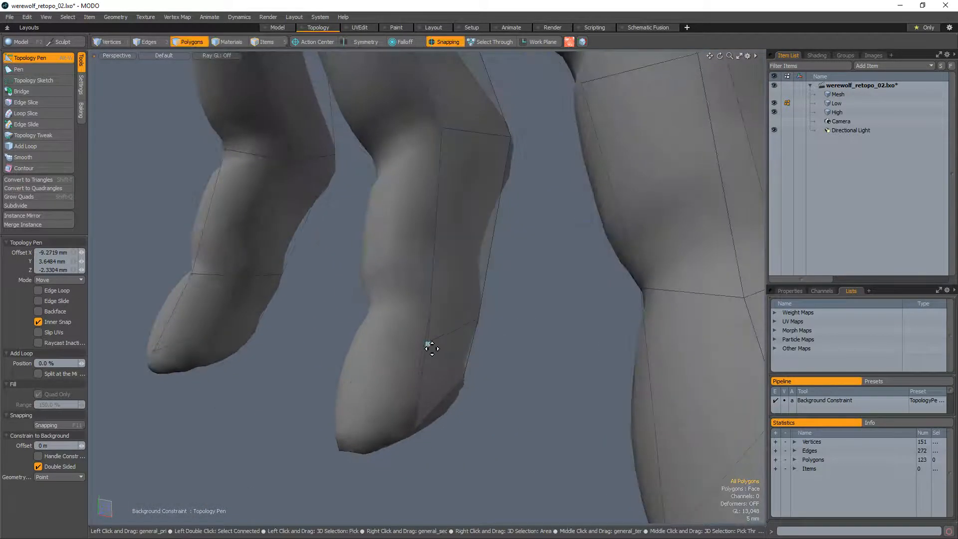
pyautogui.moveTo(450, 328); pyautogui.dragTo(400, 322)
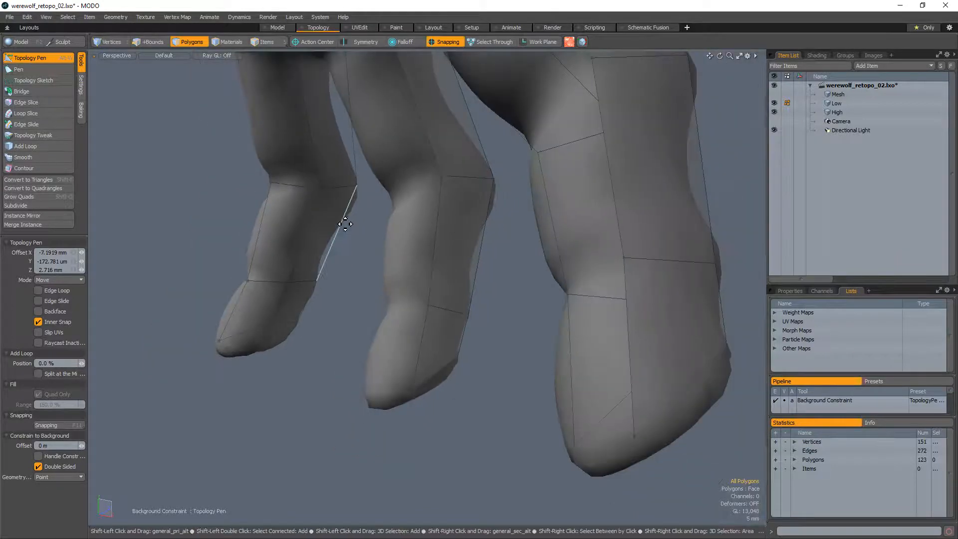
# Add quad strips to the facing sides of the ring and little fingers and fit their corners to the joints and webbing
pyautogui.moveTo(354, 189); pyautogui.dragTo(357, 185)
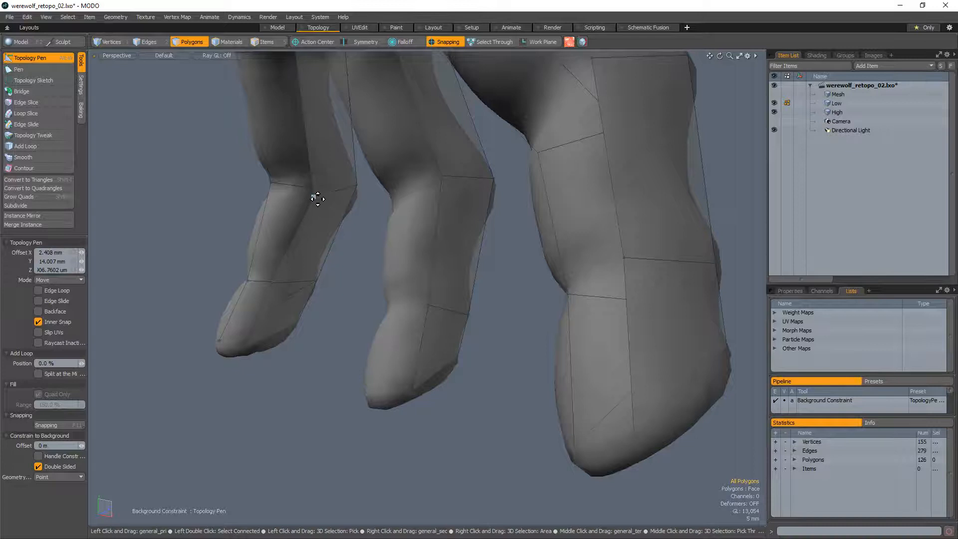
pyautogui.keyDown('alt'); pyautogui.moveTo(310, 156); pyautogui.dragTo(380, 159); pyautogui.keyUp('alt')
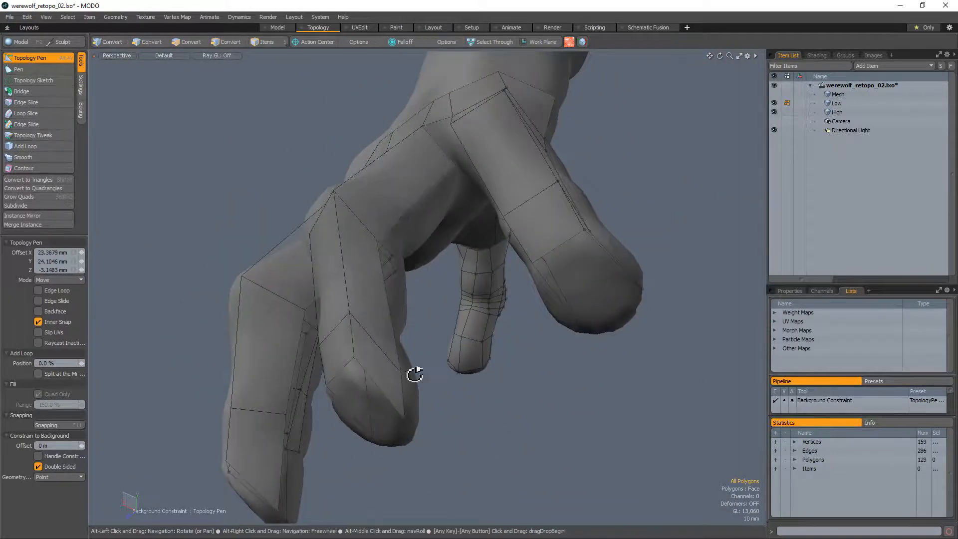
pyautogui.keyDown('alt'); pyautogui.moveTo(413, 374); pyautogui.dragTo(380, 479); pyautogui.keyUp('alt')
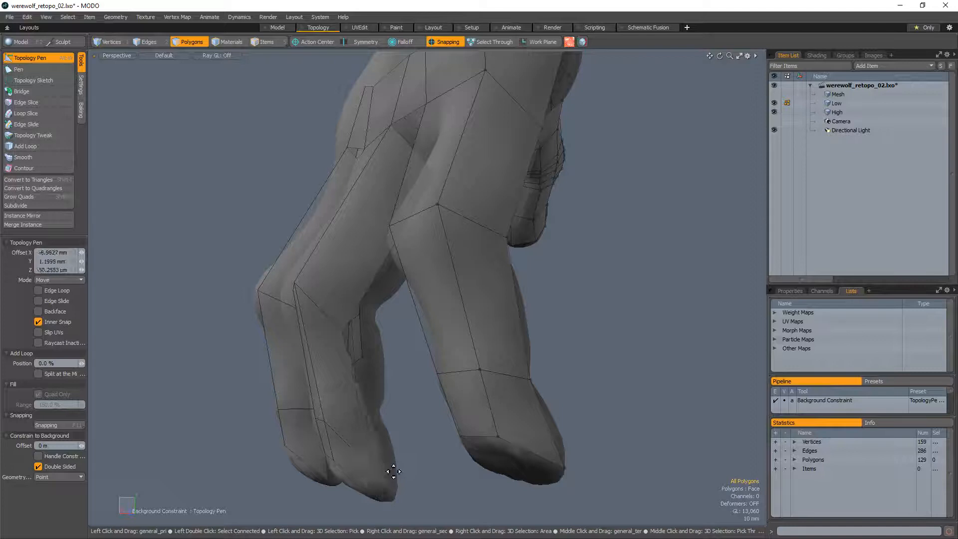
pyautogui.keyDown('alt'); pyautogui.moveTo(362, 337); pyautogui.dragTo(388, 213); pyautogui.keyUp('alt')
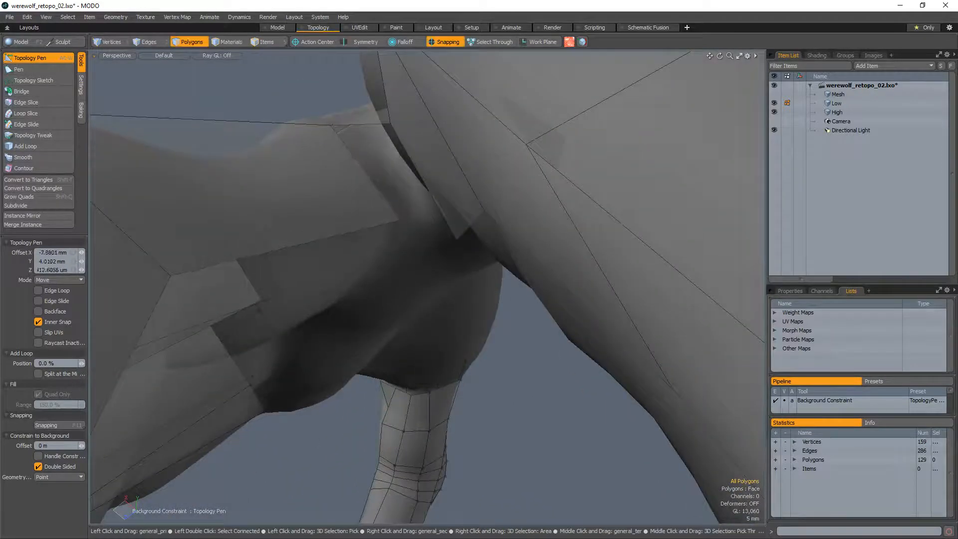
pyautogui.keyDown('alt'); pyautogui.moveTo(444, 228); pyautogui.dragTo(468, 260); pyautogui.keyUp('alt')
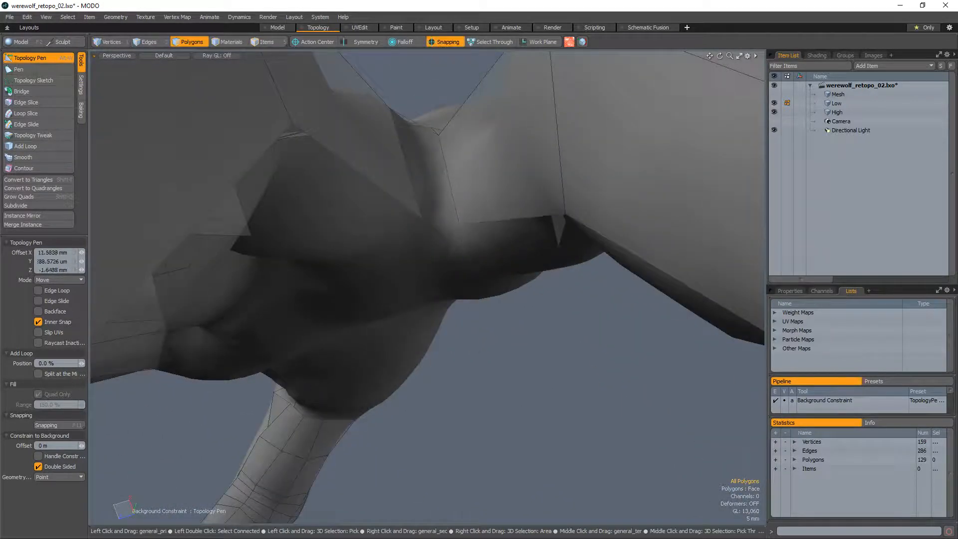
pyautogui.moveTo(551, 216); pyautogui.dragTo(549, 235)
pyautogui.keyDown('ctrl'); pyautogui.keyDown('alt'); pyautogui.moveTo(549, 235); pyautogui.dragTo(444, 222); pyautogui.keyUp('alt'); pyautogui.keyUp('ctrl')
pyautogui.keyDown('ctrl'); pyautogui.keyDown('alt'); pyautogui.moveTo(444, 223); pyautogui.dragTo(417, 227); pyautogui.keyUp('alt'); pyautogui.keyUp('ctrl')
pyautogui.keyDown('alt'); pyautogui.moveTo(416, 227); pyautogui.dragTo(437, 218); pyautogui.keyUp('alt')
pyautogui.keyDown('ctrl'); pyautogui.keyDown('alt'); pyautogui.moveTo(437, 218); pyautogui.dragTo(389, 235); pyautogui.keyUp('alt'); pyautogui.keyUp('ctrl')
pyautogui.keyDown('alt'); pyautogui.moveTo(389, 235); pyautogui.dragTo(599, 280); pyautogui.keyUp('alt')
pyautogui.keyDown('alt'); pyautogui.moveTo(599, 279); pyautogui.dragTo(549, 200); pyautogui.keyUp('alt')
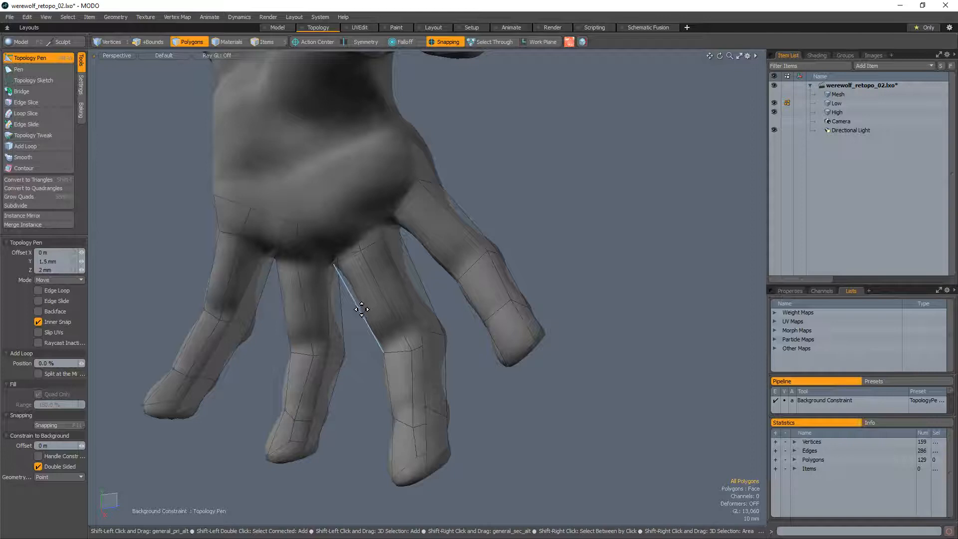
# Close the palm side of the middle finger with a strip of quads and weld its loose vertices at the joints
pyautogui.keyDown('shift'); pyautogui.moveTo(362, 310); pyautogui.dragTo(433, 472); pyautogui.keyUp('shift')
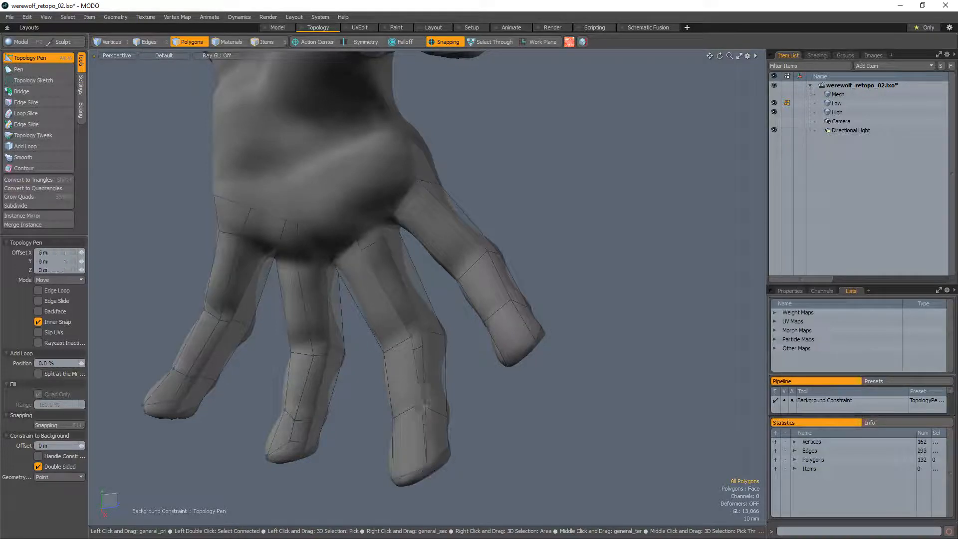
pyautogui.moveTo(427, 402); pyautogui.dragTo(425, 408)
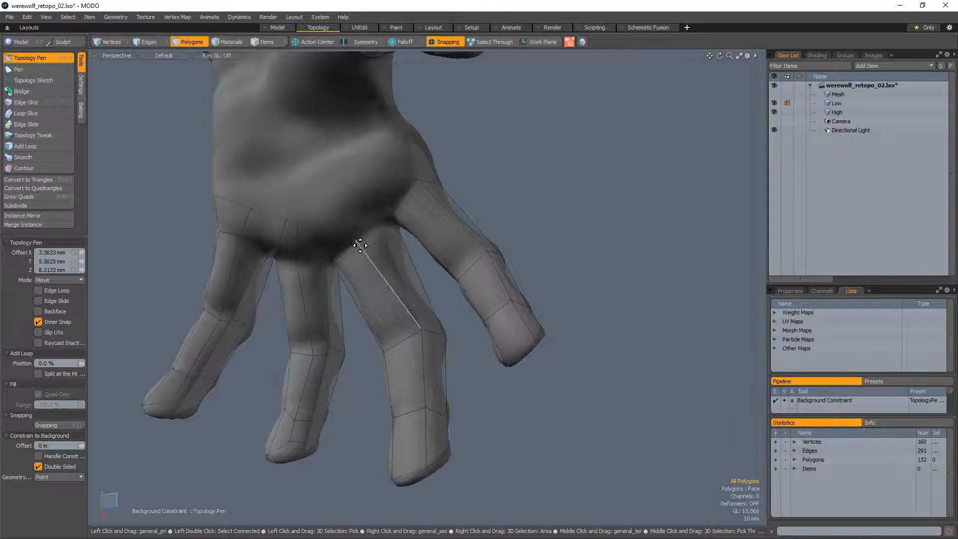
pyautogui.keyDown('alt'); pyautogui.keyDown('shift'); pyautogui.moveTo(374, 235); pyautogui.dragTo(443, 214); pyautogui.keyUp('shift'); pyautogui.keyUp('alt')
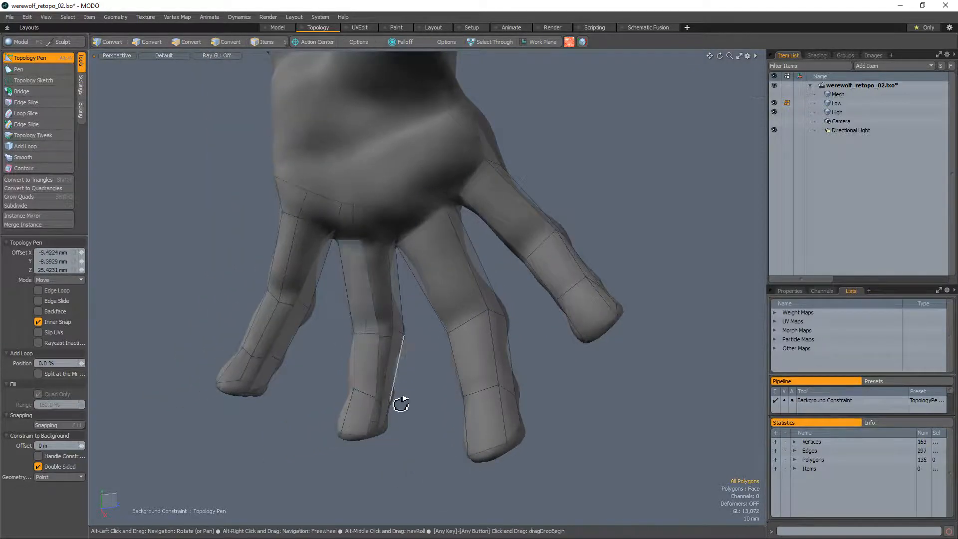
# Weld the loose vertices of the ring finger's palm-side strip at the joints, tip and base
pyautogui.scroll(5, 397, 403)
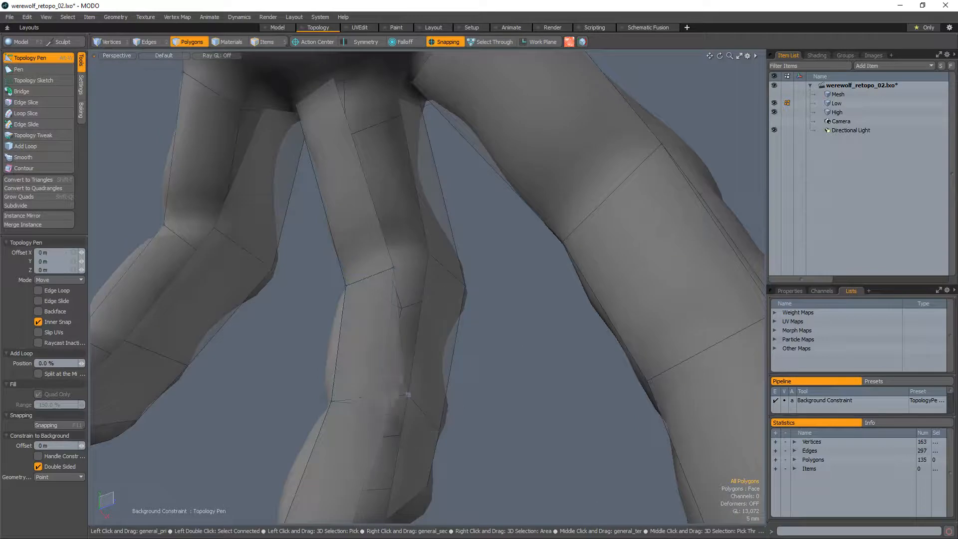
pyautogui.scroll(-5, 417, 428)
pyautogui.scroll(3, 393, 391)
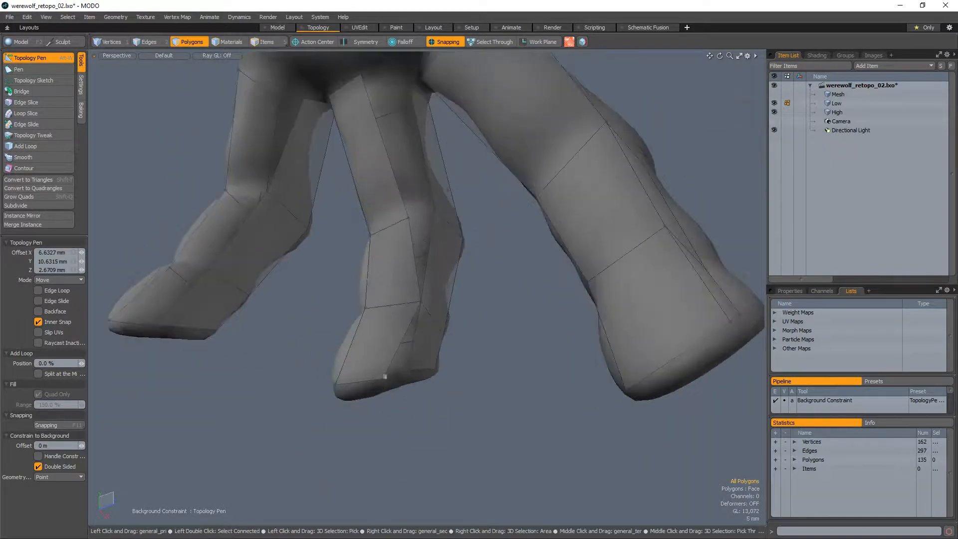
pyautogui.keyDown('alt'); pyautogui.moveTo(390, 380); pyautogui.dragTo(391, 387); pyautogui.keyUp('alt')
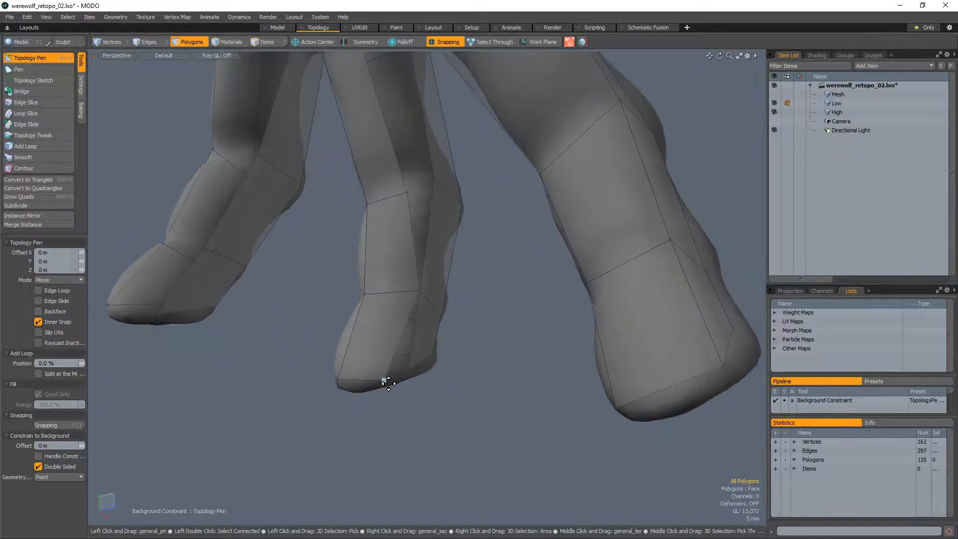
pyautogui.scroll(-5, 359, 424)
pyautogui.scroll(6, 475, 304)
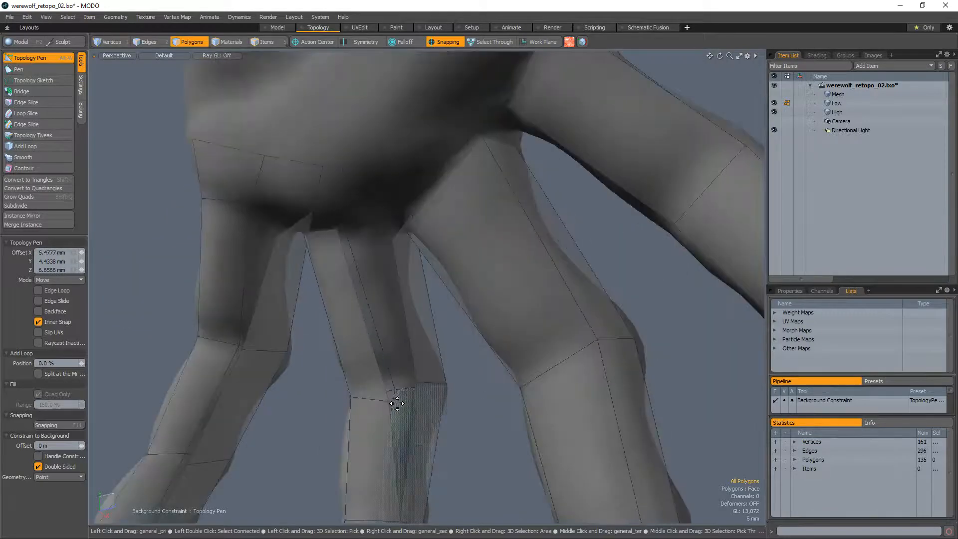
pyautogui.moveTo(398, 399); pyautogui.dragTo(417, 293)
pyautogui.scroll(-5, 391, 268)
pyautogui.scroll(6, 487, 220)
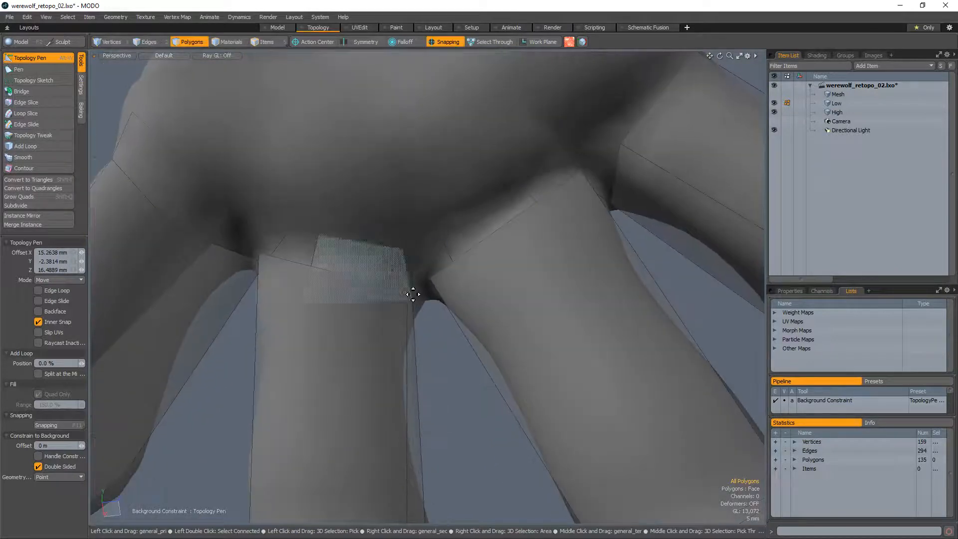
pyautogui.scroll(-5, 439, 257)
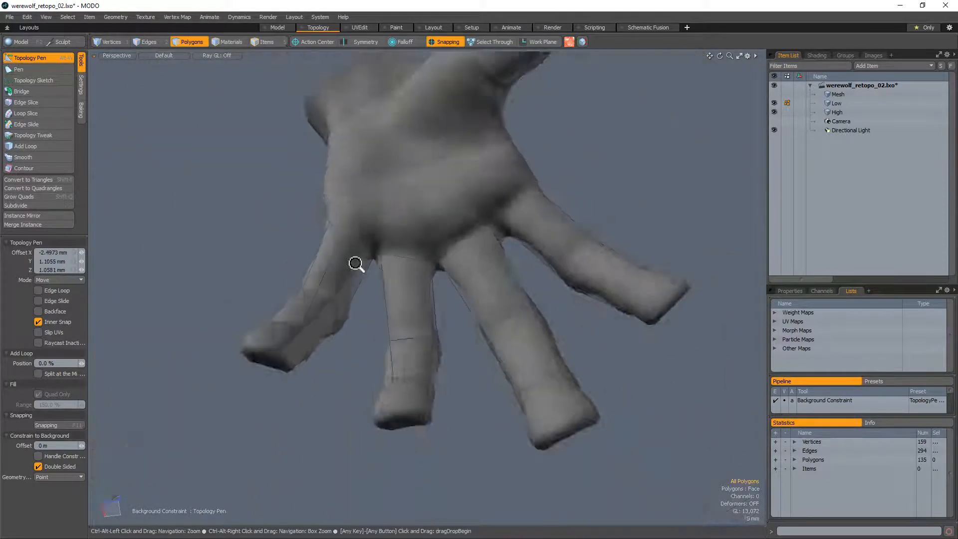
# Close the palm side of the little finger with a strip of quads from the base to the tip
pyautogui.scroll(6, 358, 265)
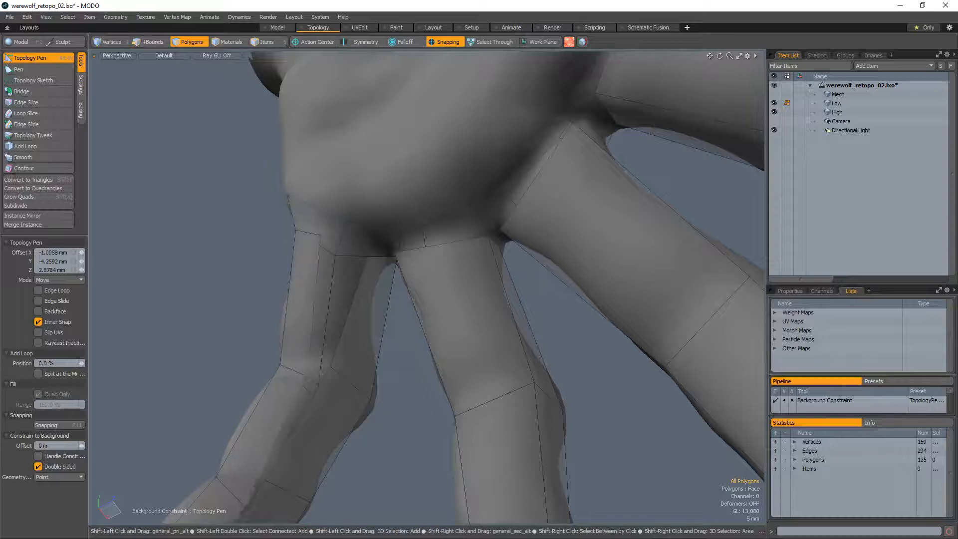
pyautogui.hotkey('ctrl', 'z')
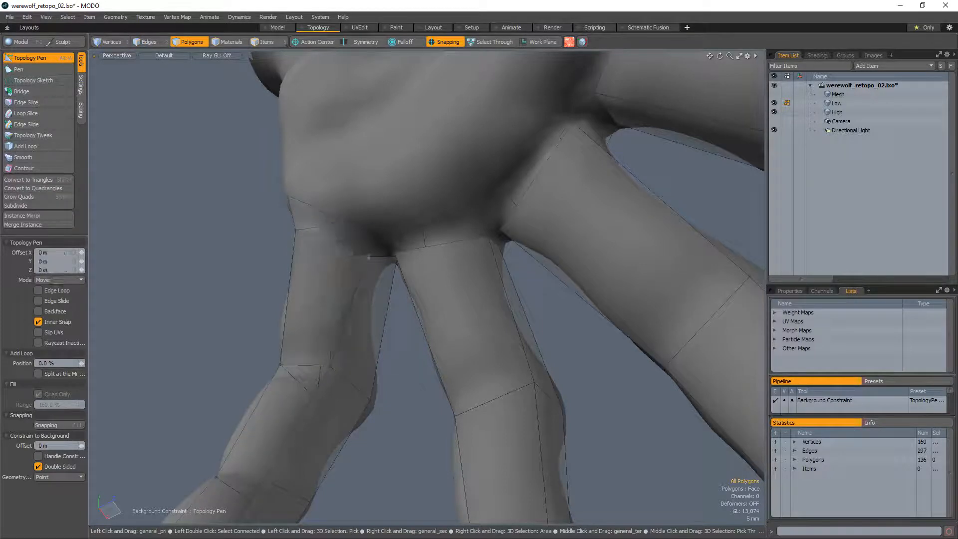
pyautogui.scroll(-5, 380, 274)
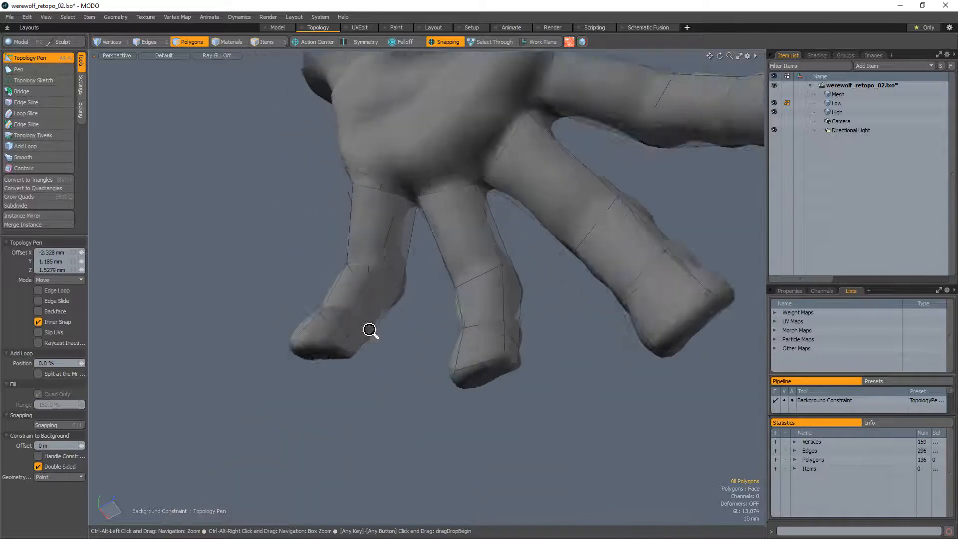
pyautogui.scroll(4, 338, 338)
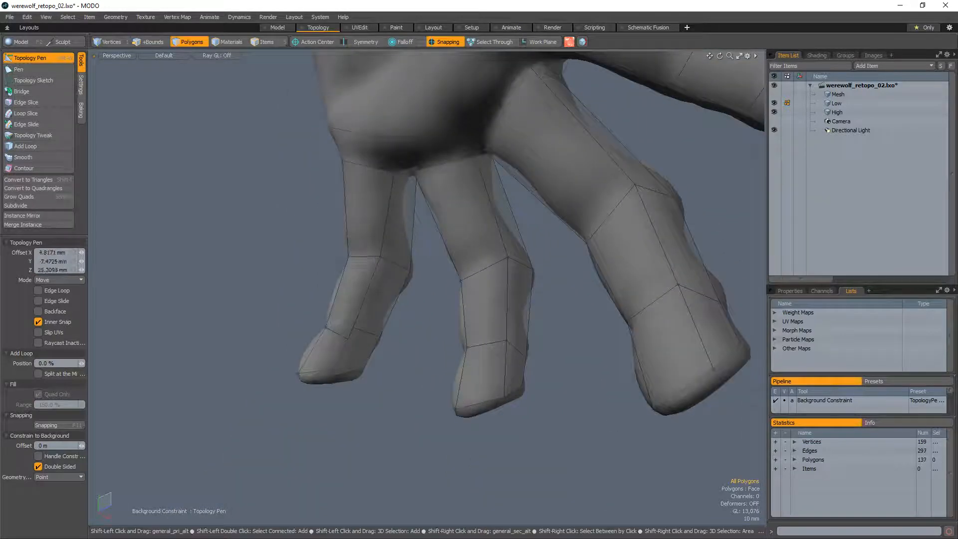
# Select the open edge loops at the tips of the middle, ring and little fingers and cap each with a polygon
pyautogui.press('2')
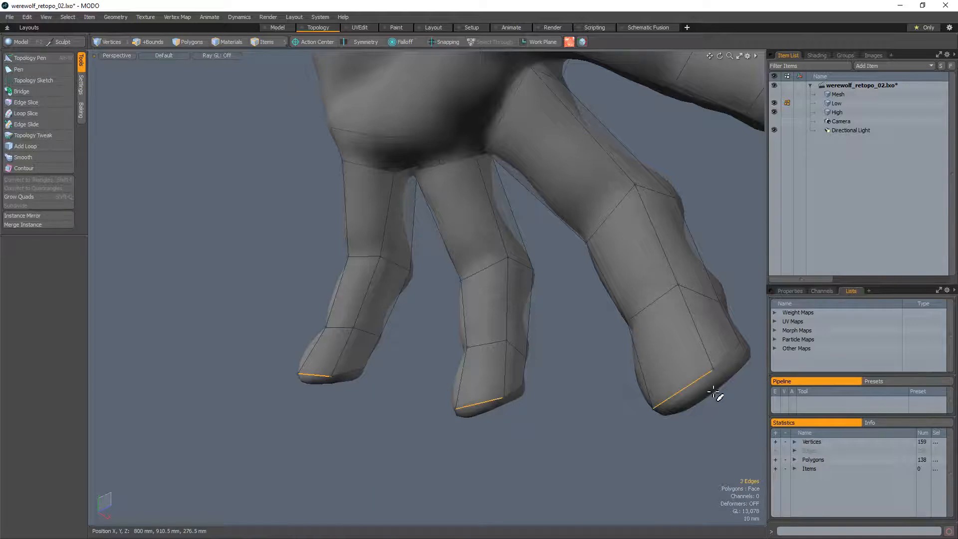
pyautogui.press('l')
pyautogui.keyDown('alt'); pyautogui.moveTo(711, 399); pyautogui.dragTo(473, 320); pyautogui.keyUp('alt')
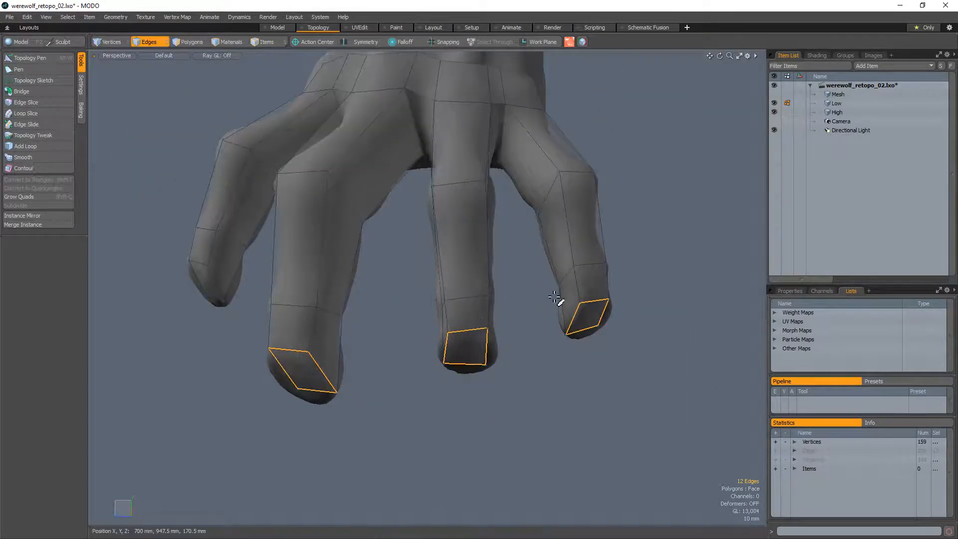
pyautogui.keyDown('alt'); pyautogui.moveTo(666, 327); pyautogui.dragTo(486, 339); pyautogui.keyUp('alt')
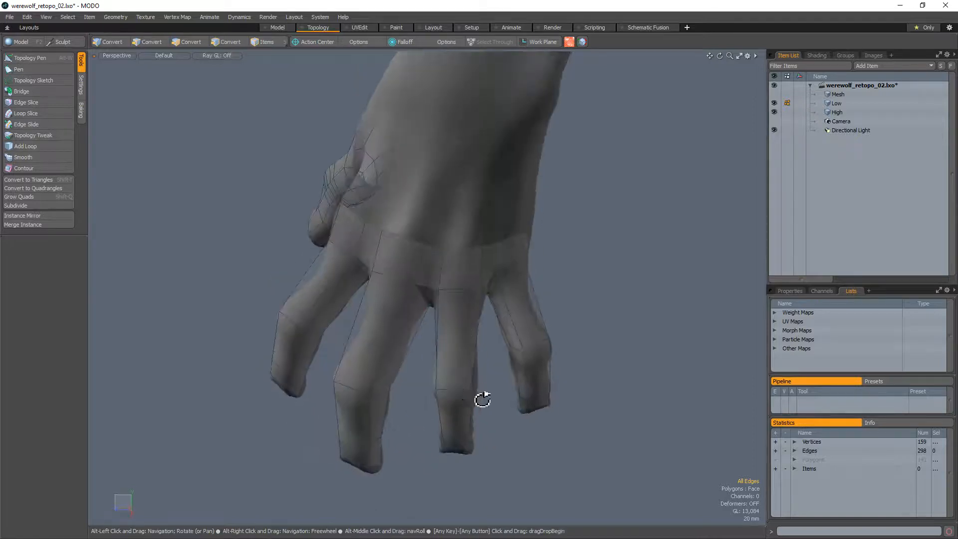
# Check the polygon flow by selecting the loop that runs from the index finger's knuckle along its sides
pyautogui.keyDown('alt'); pyautogui.moveTo(483, 397); pyautogui.dragTo(484, 355); pyautogui.keyUp('alt')
pyautogui.keyDown('alt'); pyautogui.moveTo(335, 317); pyautogui.dragTo(368, 275); pyautogui.keyUp('alt')
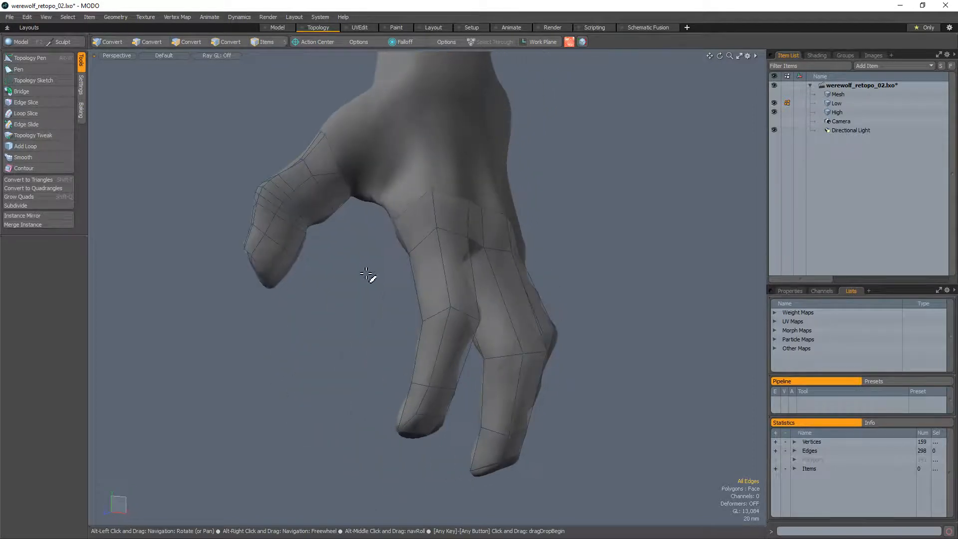
pyautogui.keyDown('alt'); pyautogui.moveTo(481, 346); pyautogui.dragTo(411, 224); pyautogui.keyUp('alt')
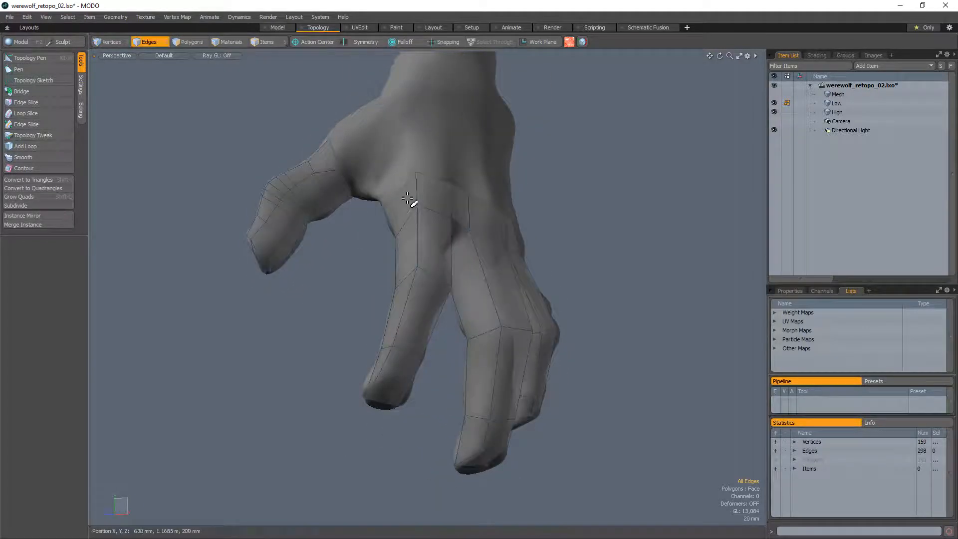
pyautogui.press('3')
pyautogui.click(413, 217)
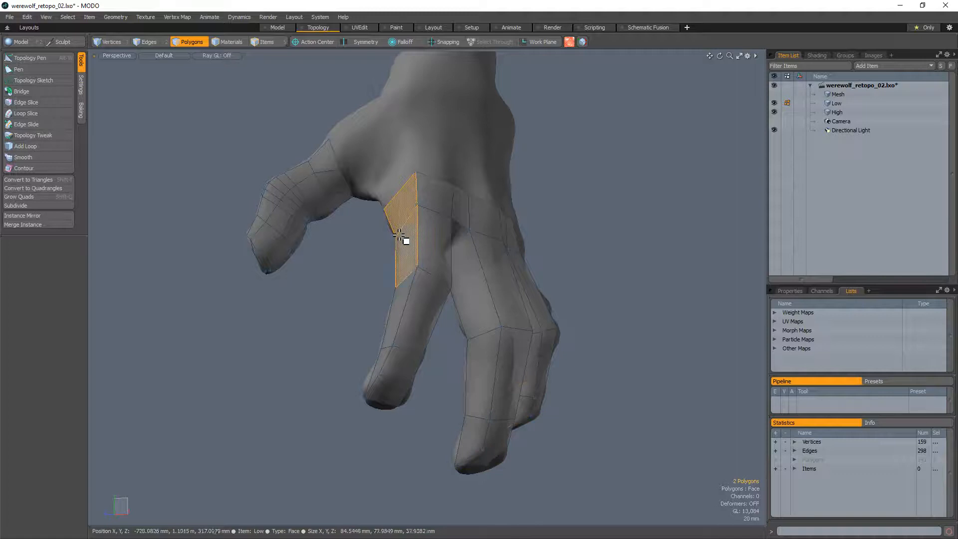
pyautogui.press('l')
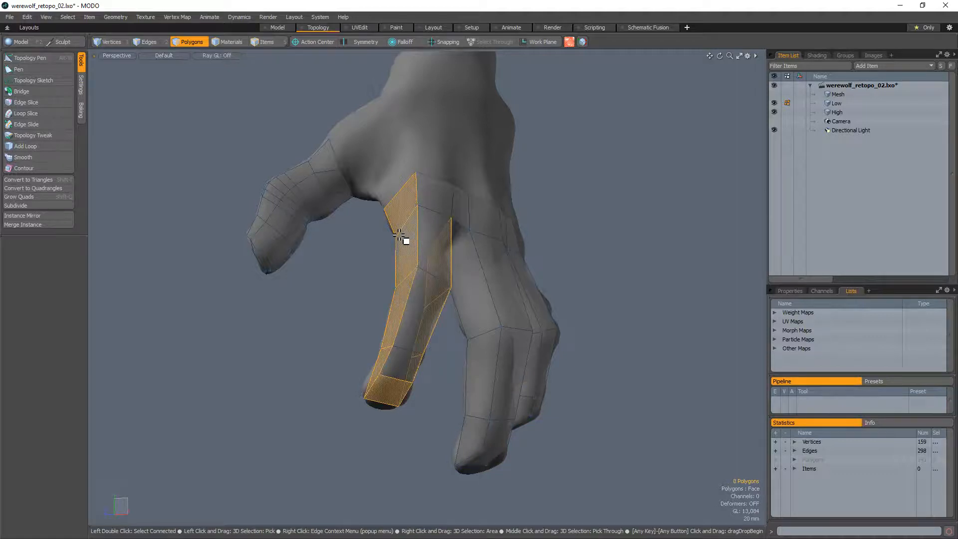
# Fill the gaps between the bases of the four fingers with quads so the polygon loops connect across the webbing
pyautogui.keyDown('alt'); pyautogui.moveTo(400, 235); pyautogui.dragTo(494, 362); pyautogui.keyUp('alt')
pyautogui.scroll(5, 448, 207)
pyautogui.press('2')
pyautogui.hotkey('alt', 'w')
pyautogui.scroll(-5, 449, 248)
pyautogui.click(541, 207)
pyautogui.press('space')
pyautogui.press('l')
pyautogui.click(494, 361)
# Try slicing an extra lengthwise edge loop along the sides of the four fingers and examine its flow
pyautogui.press('2')
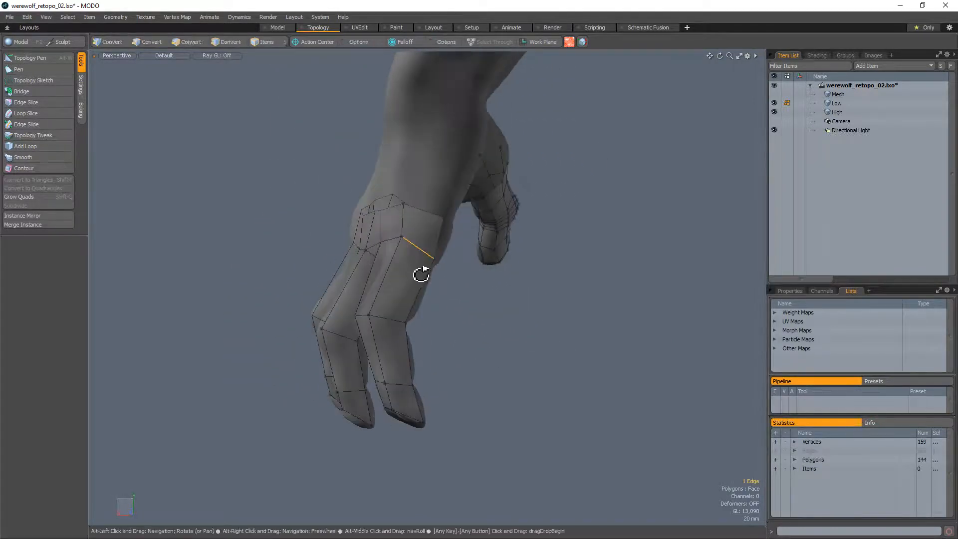
pyautogui.hotkey('alt', 'c')
pyautogui.click(421, 274)
pyautogui.press('space')
pyautogui.click(435, 307)
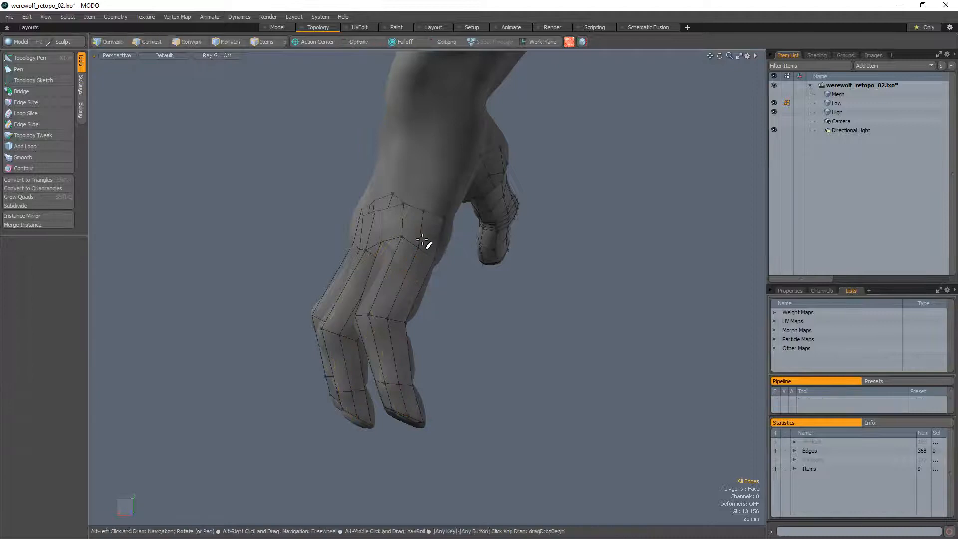
pyautogui.keyDown('alt'); pyautogui.moveTo(422, 236); pyautogui.dragTo(491, 294); pyautogui.keyUp('alt')
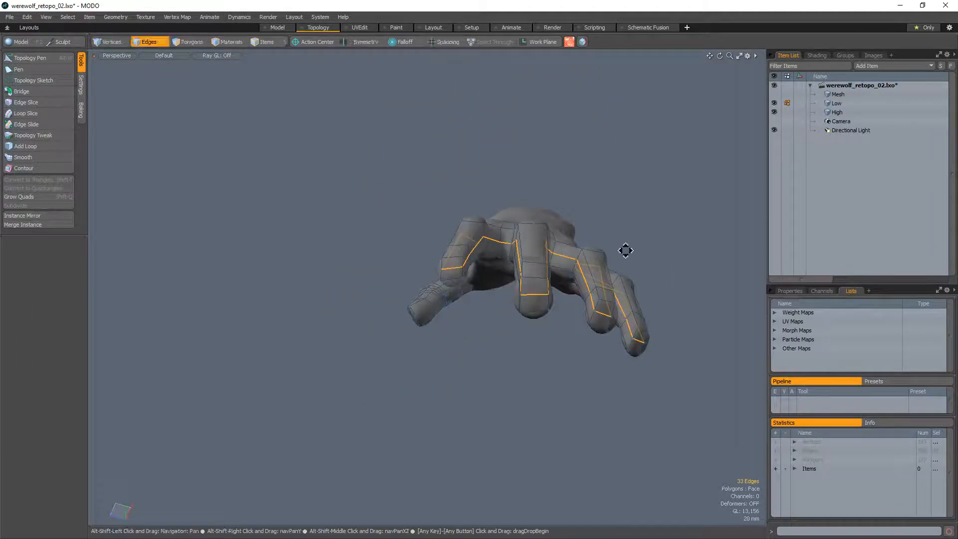
pyautogui.keyDown('alt'); pyautogui.moveTo(627, 250); pyautogui.dragTo(480, 275); pyautogui.keyUp('alt')
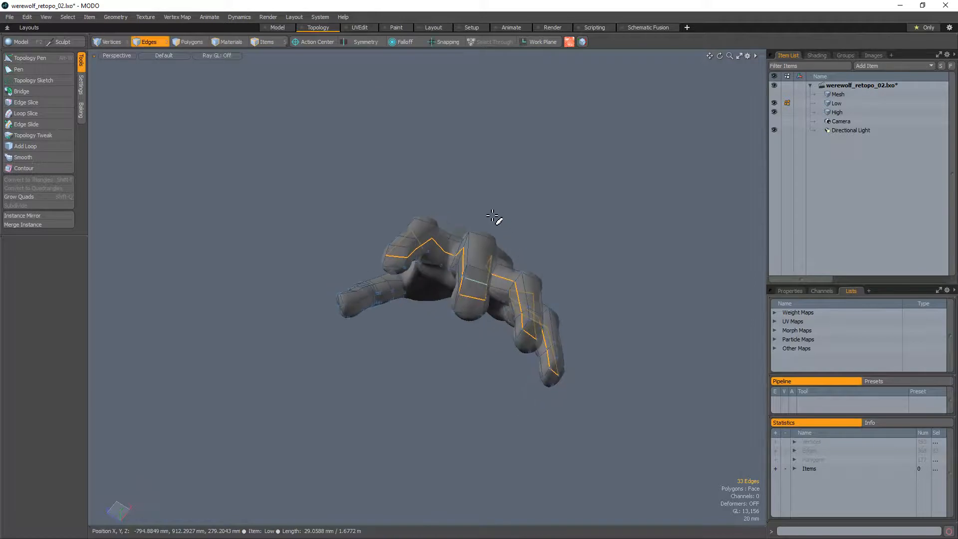
pyautogui.keyDown('alt'); pyautogui.moveTo(493, 217); pyautogui.dragTo(389, 325); pyautogui.keyUp('alt')
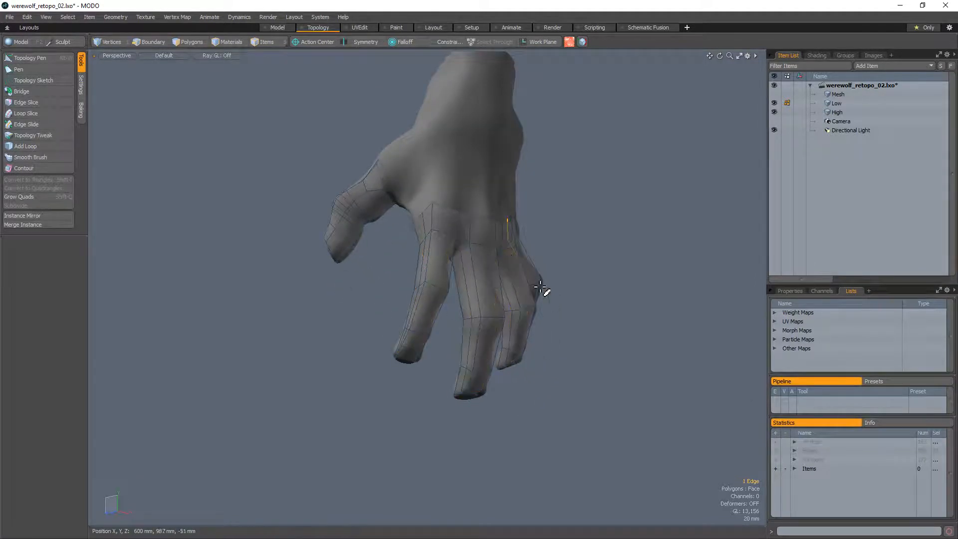
pyautogui.keyDown('alt'); pyautogui.moveTo(573, 268); pyautogui.dragTo(506, 273); pyautogui.keyUp('alt')
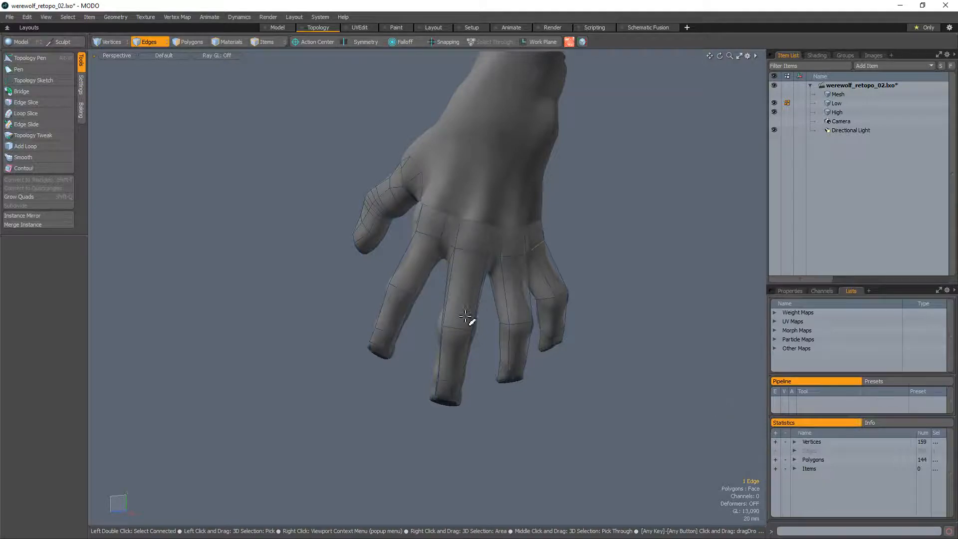
# Adjust the vertices at the little finger's middle joint to fit the sculpt using the Topology Pen
pyautogui.keyDown('alt'); pyautogui.moveTo(465, 317); pyautogui.dragTo(381, 348); pyautogui.keyUp('alt')
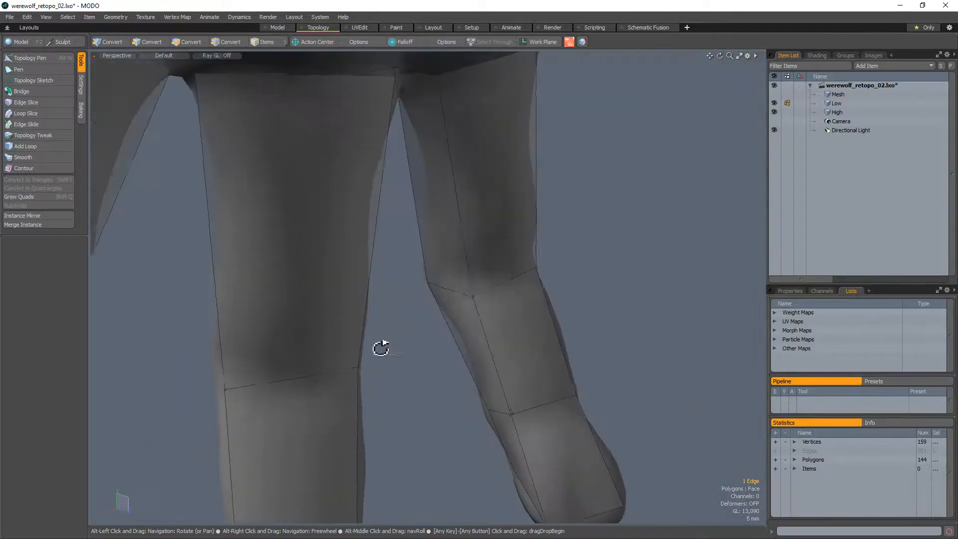
pyautogui.hotkey('alt', 'w')
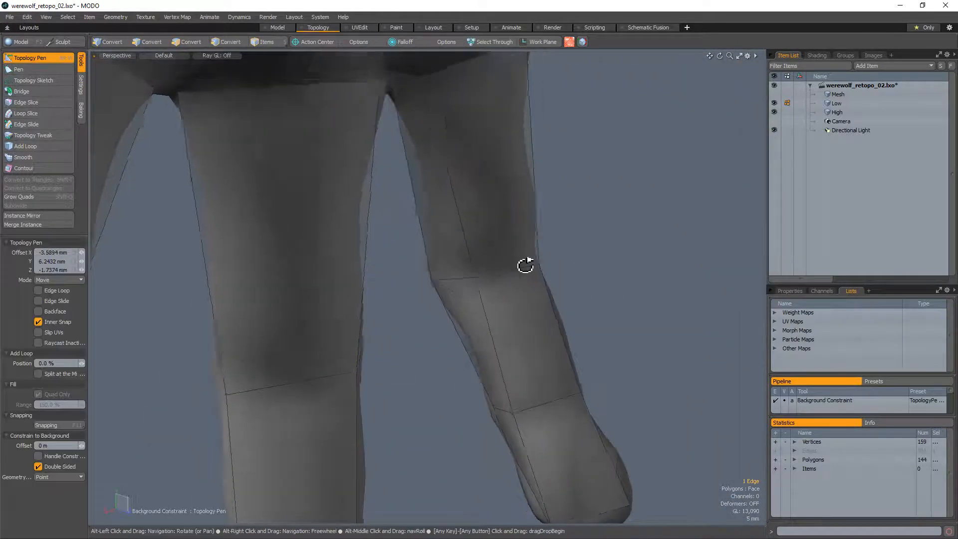
pyautogui.keyDown('alt'); pyautogui.moveTo(524, 263); pyautogui.dragTo(416, 314); pyautogui.keyUp('alt')
pyautogui.moveTo(344, 388)
pyautogui.keyDown('ctrl'); pyautogui.keyDown('alt'); pyautogui.mouseDown()
pyautogui.moveTo(357, 397)
pyautogui.moveTo(315, 395)
pyautogui.moveTo(339, 394)
pyautogui.moveTo(349, 409)
pyautogui.moveTo(419, 381)
pyautogui.moveTo(490, 385)
pyautogui.moveTo(336, 389)
pyautogui.moveTo(464, 460)
pyautogui.mouseUp(); pyautogui.keyUp('alt'); pyautogui.keyUp('ctrl')
pyautogui.press('3')
pyautogui.keyDown('alt'); pyautogui.moveTo(464, 326); pyautogui.dragTo(603, 308); pyautogui.keyUp('alt')
pyautogui.scroll(3, 446, 282)
pyautogui.keyDown('alt'); pyautogui.moveTo(446, 283); pyautogui.dragTo(370, 258); pyautogui.keyUp('alt')
# Select the edge loops around both joints of the index, middle, ring and little fingers
pyautogui.press('2')
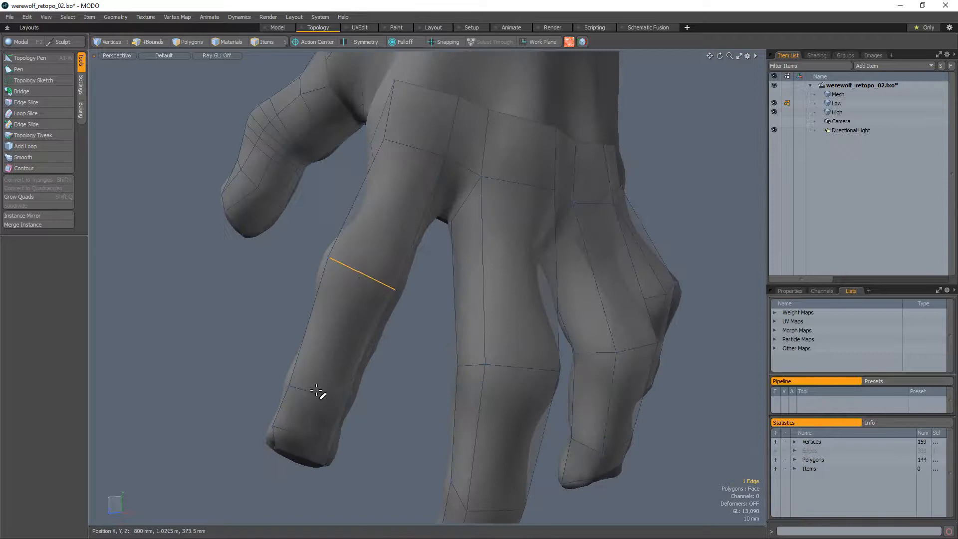
pyautogui.keyDown('shift'); pyautogui.click(318, 392); pyautogui.keyUp('shift')
pyautogui.keyDown('alt'); pyautogui.moveTo(330, 368); pyautogui.dragTo(429, 377); pyautogui.keyUp('alt')
pyautogui.keyDown('shift'); pyautogui.click(430, 377); pyautogui.keyUp('shift')
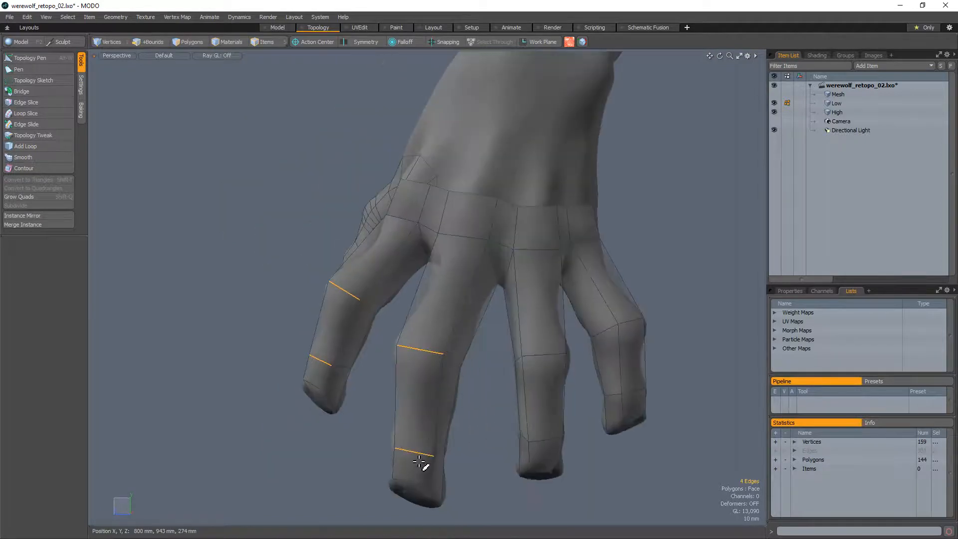
pyautogui.keyDown('shift'); pyautogui.click(551, 433); pyautogui.keyUp('shift')
pyautogui.keyDown('alt'); pyautogui.moveTo(601, 413); pyautogui.dragTo(573, 361); pyautogui.keyUp('alt')
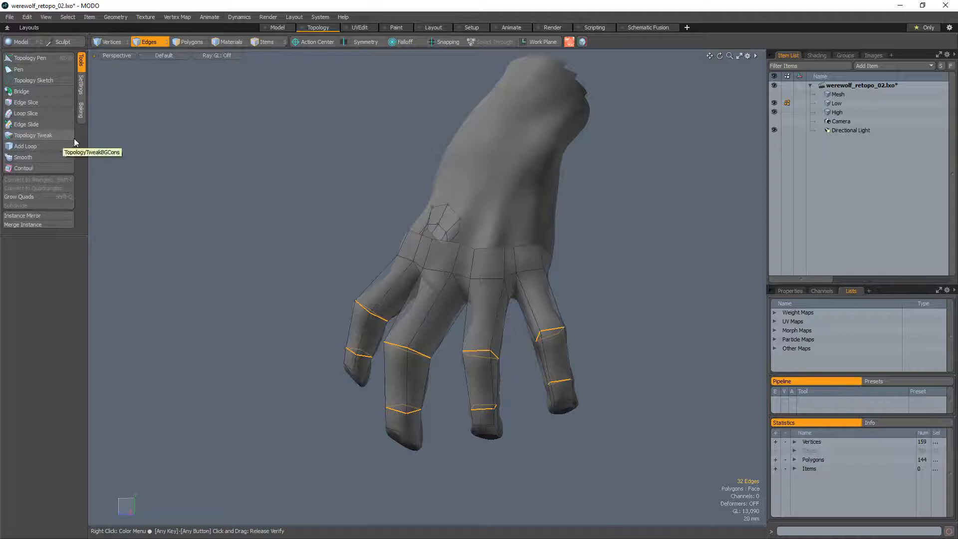
# Try beveling the selected joint loops into simple double loops without a rounding segment
pyautogui.press('b')
pyautogui.moveTo(350, 312); pyautogui.dragTo(377, 312)
pyautogui.press('space')
pyautogui.click(320, 255)
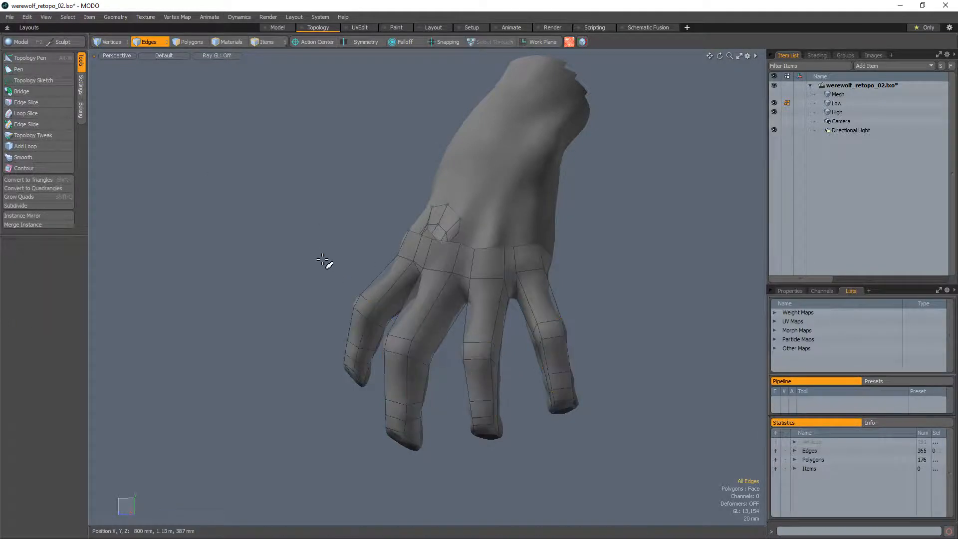
pyautogui.moveTo(328, 278)
pyautogui.keyDown('alt'); pyautogui.mouseDown()
pyautogui.moveTo(541, 398)
pyautogui.moveTo(571, 432)
pyautogui.moveTo(429, 389)
pyautogui.moveTo(398, 366)
pyautogui.mouseUp(); pyautogui.keyUp('alt')
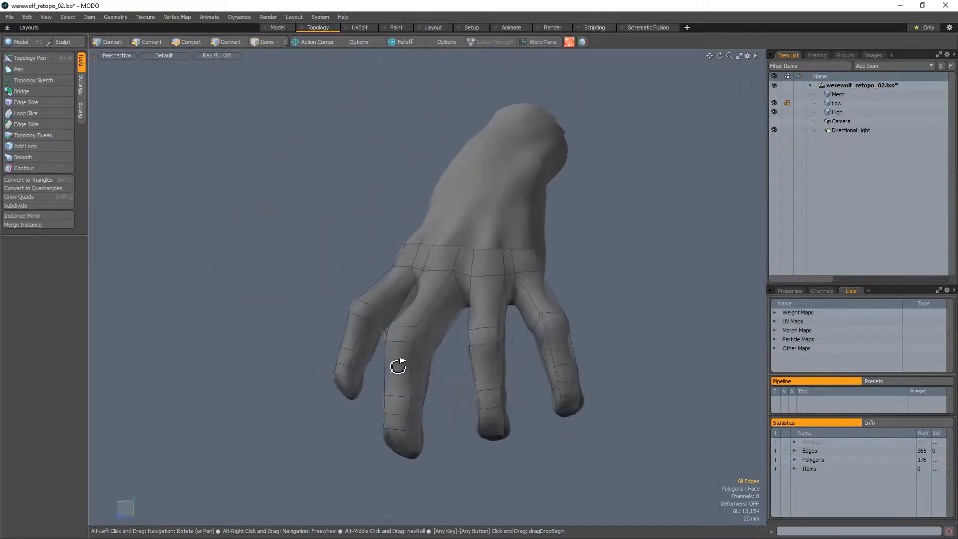
pyautogui.hotkey('ctrl', 'z')
# Bevel the selected finger joint loops by 10 mm in Inset mode with a round level of 1
pyautogui.press('b')
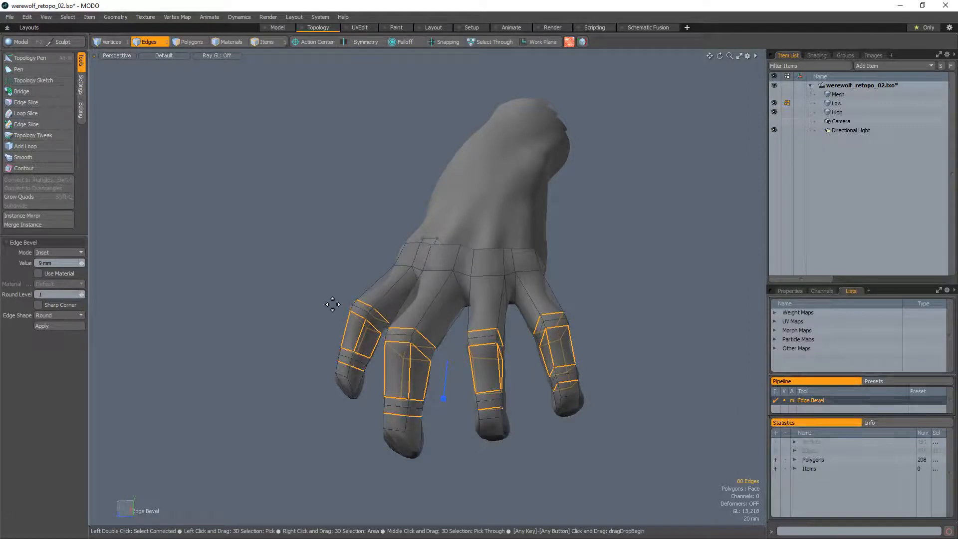
pyautogui.moveTo(443, 398); pyautogui.dragTo(448, 398)
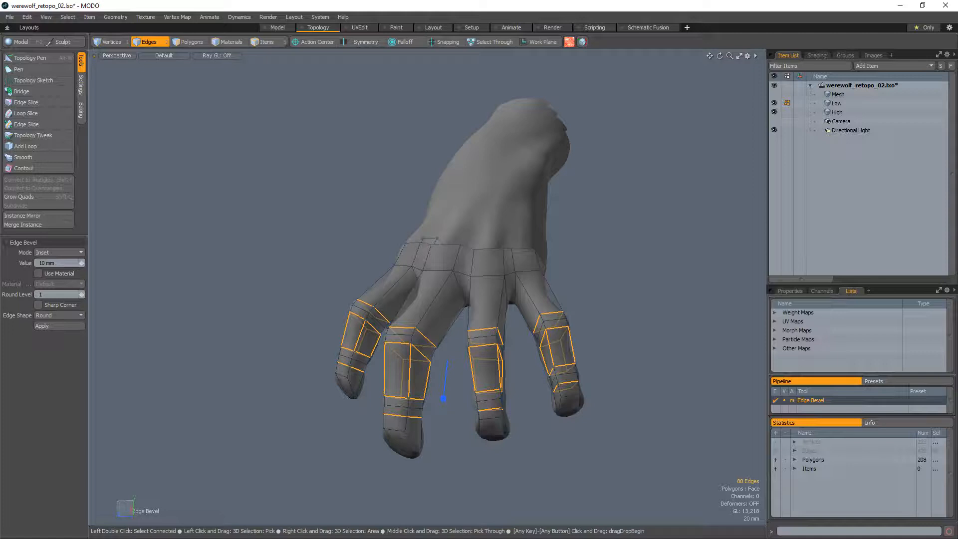
pyautogui.press('q')
pyautogui.click(317, 400)
pyautogui.keyDown('alt'); pyautogui.moveTo(316, 400); pyautogui.dragTo(437, 441); pyautogui.keyUp('alt')
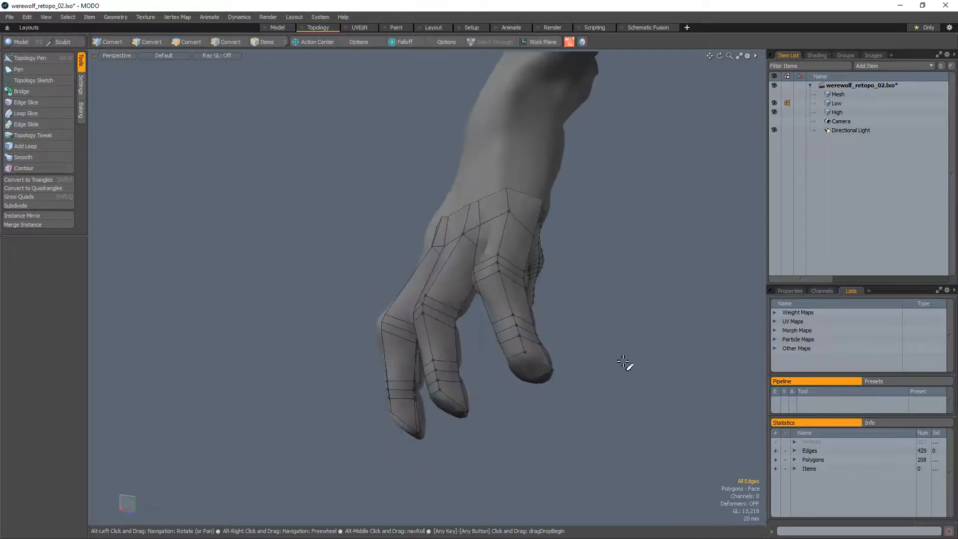
# Try subdividing the whole low-poly hand mesh to preview its smoothed surface
pyautogui.press('d')
pyautogui.keyDown('alt'); pyautogui.moveTo(556, 358); pyautogui.dragTo(477, 359); pyautogui.keyUp('alt')
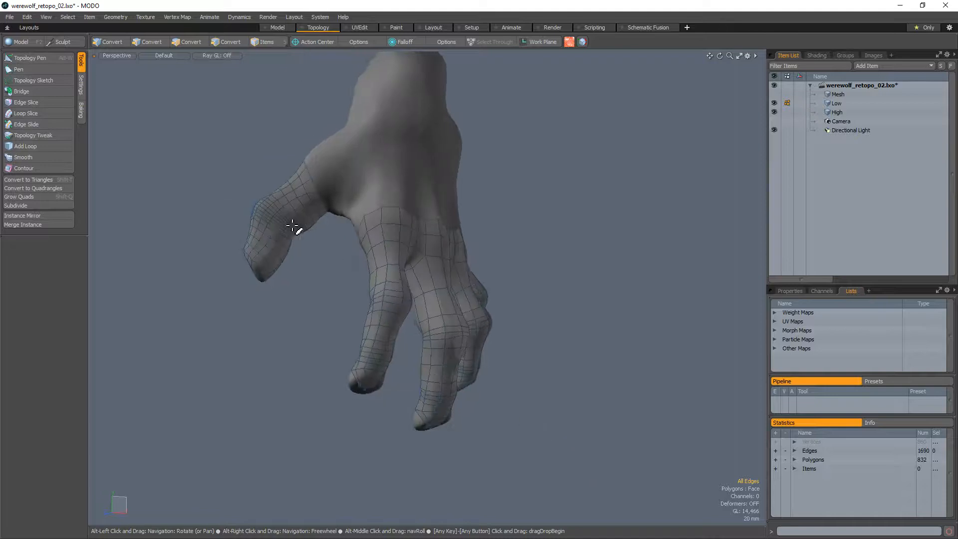
pyautogui.hotkey('ctrl', 'z')
# Select the connected polygons of the index, middle, ring and little fingers and subdivide them, leaving the thumb out
pyautogui.press('3')
pyautogui.doubleClick(421, 279)
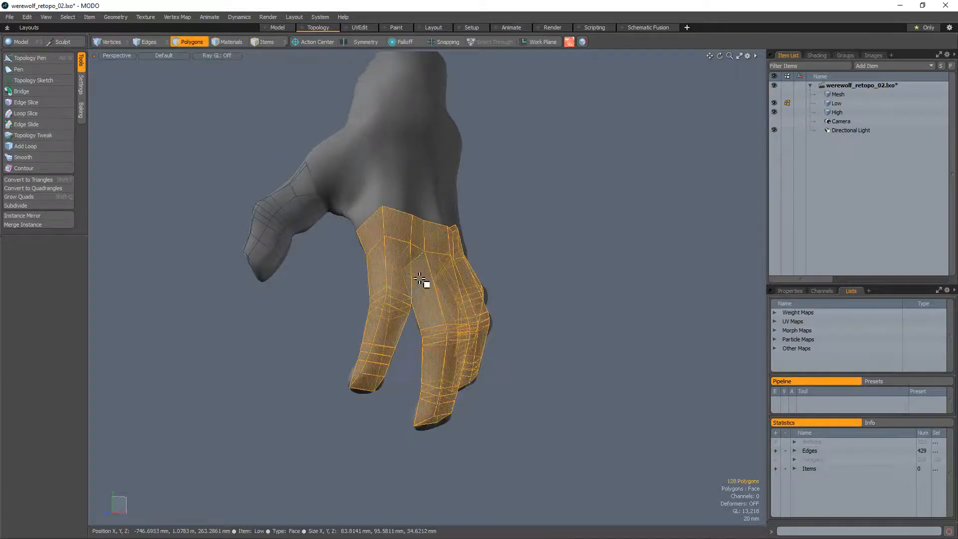
pyautogui.press('d')
pyautogui.click(614, 336)
# Compare the polygon density of the subdivided fingers with the thumb by selecting patches of polygons on each
pyautogui.keyDown('alt'); pyautogui.moveTo(614, 336); pyautogui.dragTo(494, 297); pyautogui.keyUp('alt')
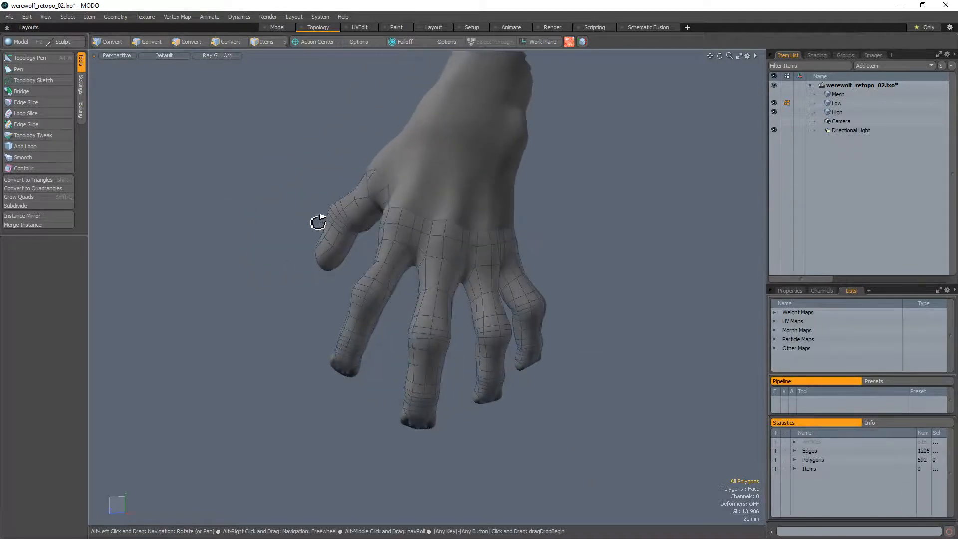
pyautogui.keyDown('alt'); pyautogui.moveTo(318, 221); pyautogui.dragTo(334, 212); pyautogui.keyUp('alt')
pyautogui.doubleClick(319, 214)
pyautogui.click(302, 306)
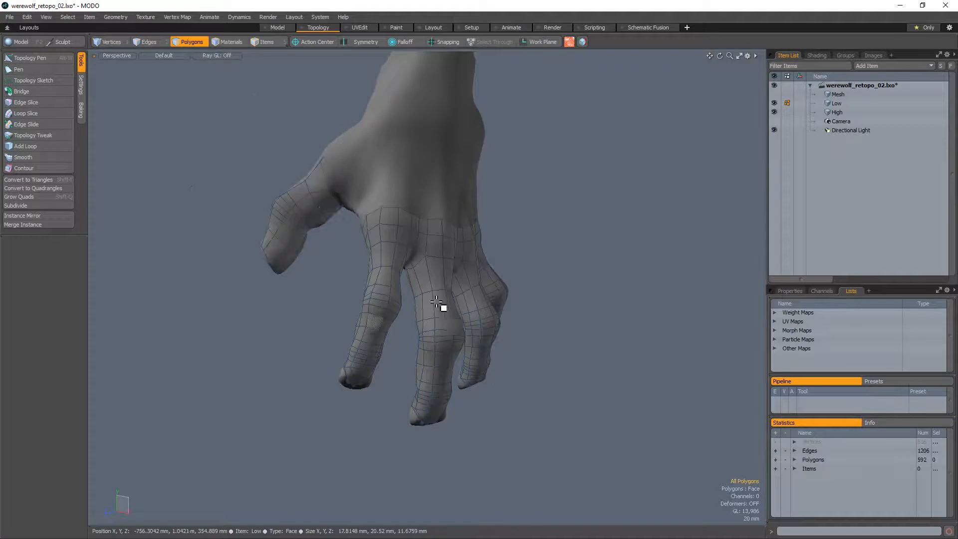
pyautogui.scroll(5, 439, 302)
pyautogui.moveTo(510, 359); pyautogui.dragTo(489, 370)
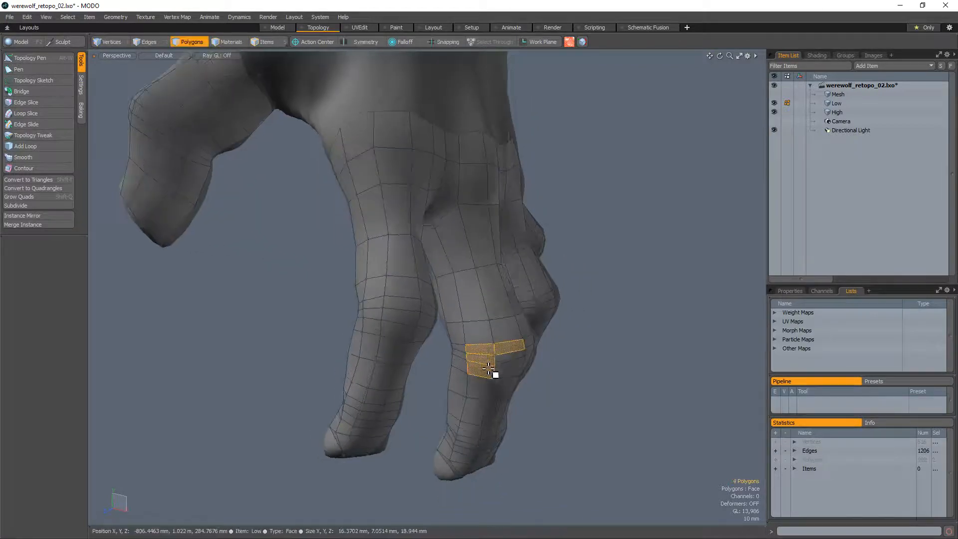
pyautogui.click(166, 104)
pyautogui.hotkey('ctrl', 'z')
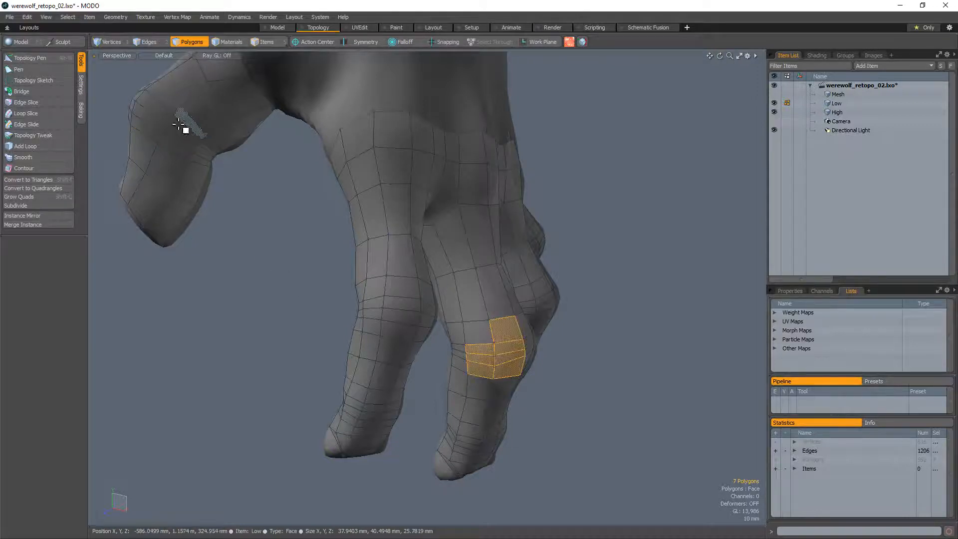
pyautogui.moveTo(179, 125); pyautogui.dragTo(289, 171)
pyautogui.hotkey('ctrl', 'z')
pyautogui.hotkey('ctrl', 'z')
pyautogui.hotkey('ctrl', 'z')
pyautogui.hotkey('ctrl', 'z')
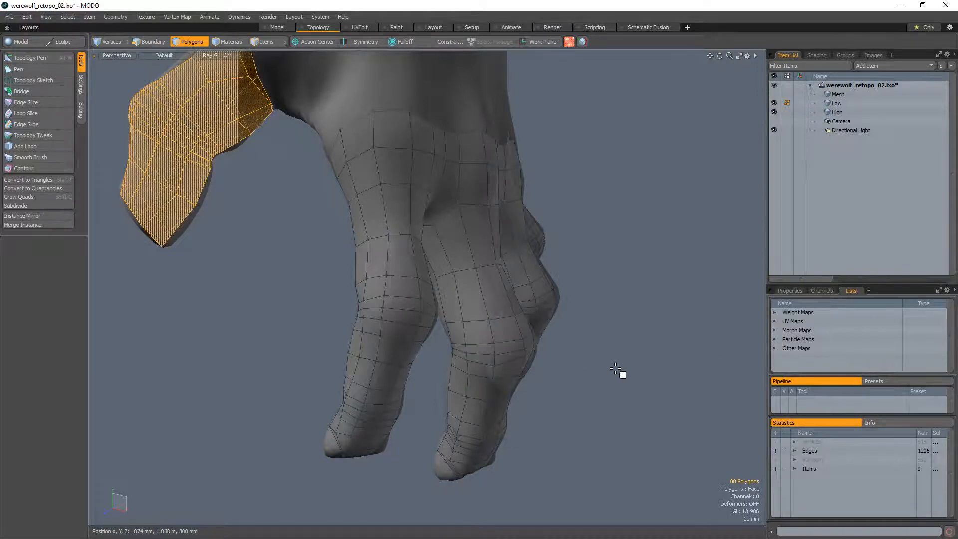
# Examine the mesh flow over the finger knuckles and the base of the thumb from several angles
pyautogui.keyDown('alt'); pyautogui.moveTo(601, 339); pyautogui.dragTo(486, 317); pyautogui.keyUp('alt')
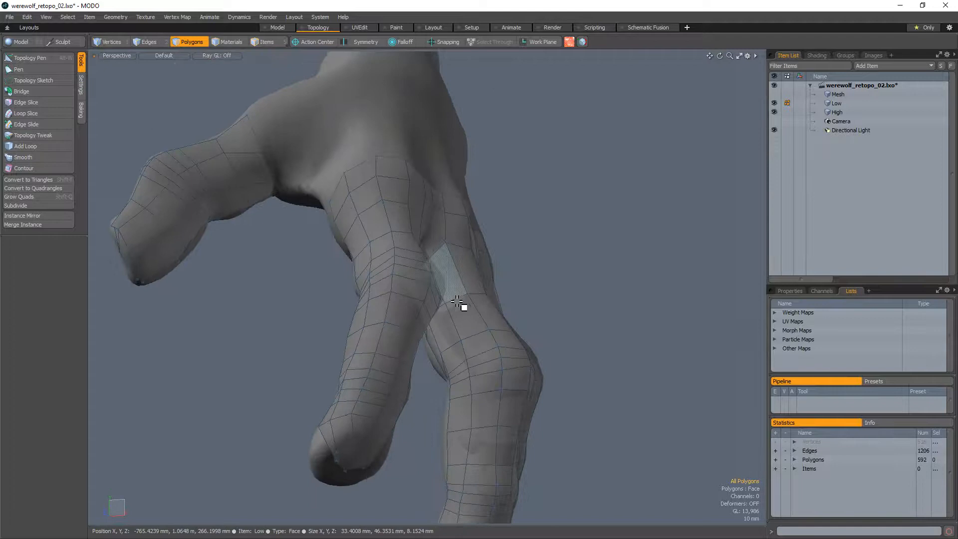
pyautogui.keyDown('alt'); pyautogui.moveTo(422, 335); pyautogui.dragTo(402, 389); pyautogui.keyUp('alt')
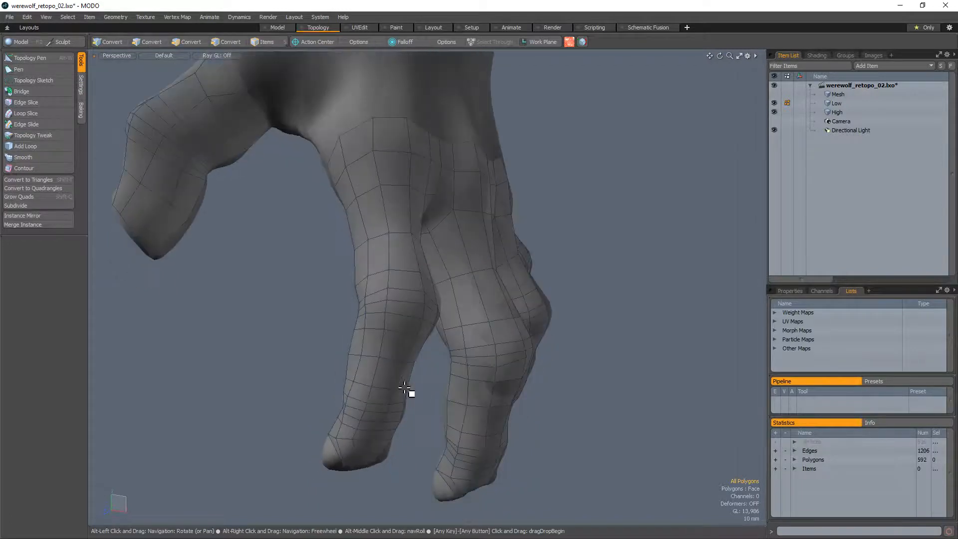
pyautogui.keyDown('alt'); pyautogui.moveTo(338, 413); pyautogui.dragTo(452, 419); pyautogui.keyUp('alt')
pyautogui.click(496, 321)
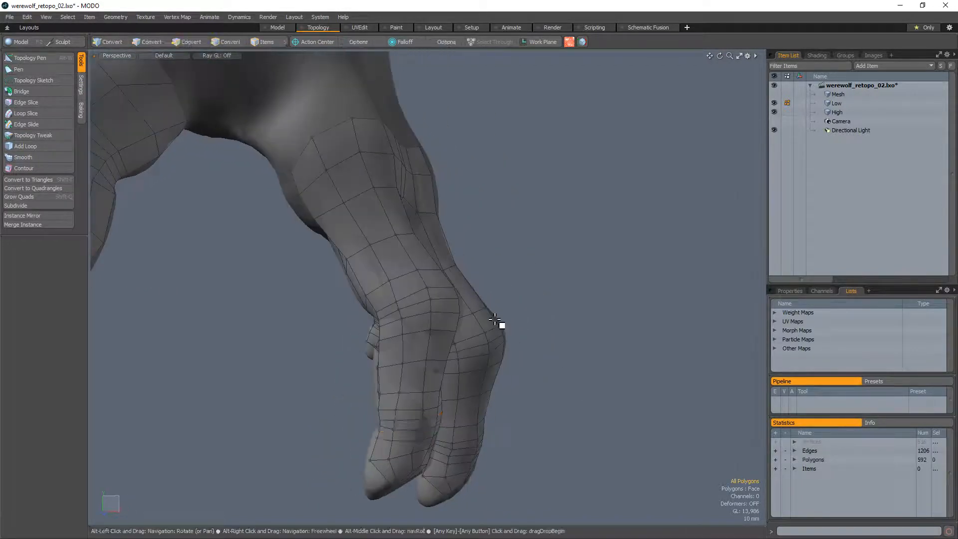
pyautogui.keyDown('alt'); pyautogui.moveTo(496, 321); pyautogui.dragTo(467, 376); pyautogui.keyUp('alt')
pyautogui.scroll(-3, 422, 319)
pyautogui.scroll(-2, 409, 270)
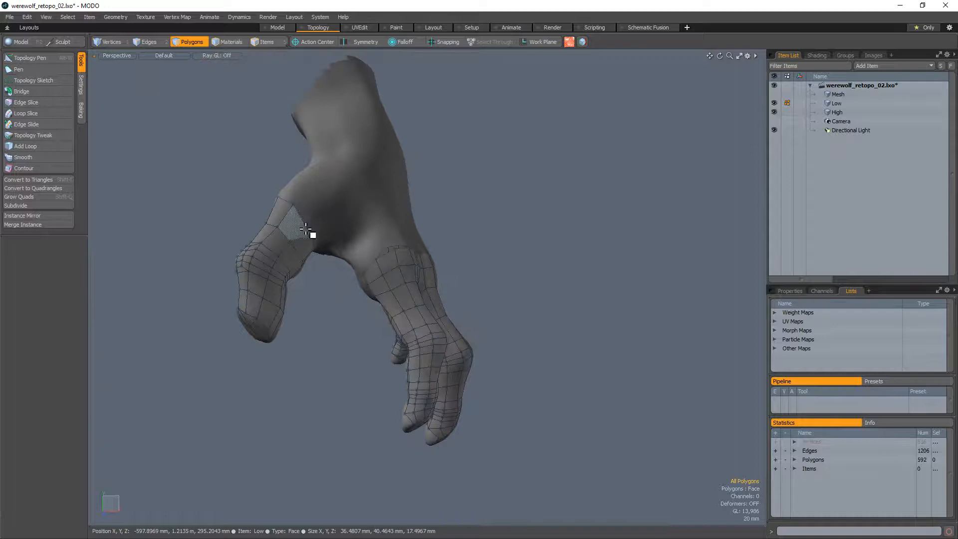
pyautogui.keyDown('alt'); pyautogui.moveTo(306, 229); pyautogui.dragTo(231, 242); pyautogui.keyUp('alt')
pyautogui.moveTo(336, 192); pyautogui.dragTo(345, 253)
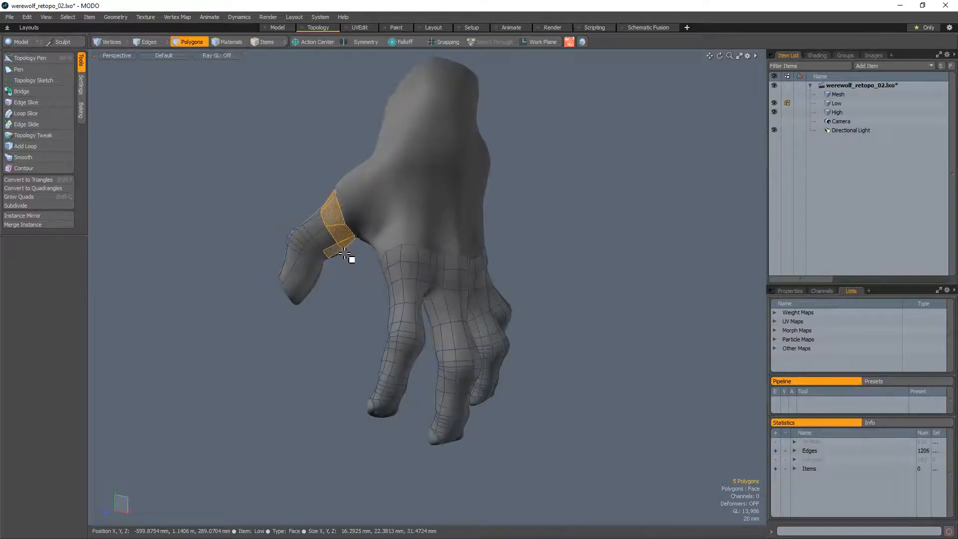
pyautogui.doubleClick(316, 235)
pyautogui.doubleClick(450, 317)
pyautogui.click(622, 319)
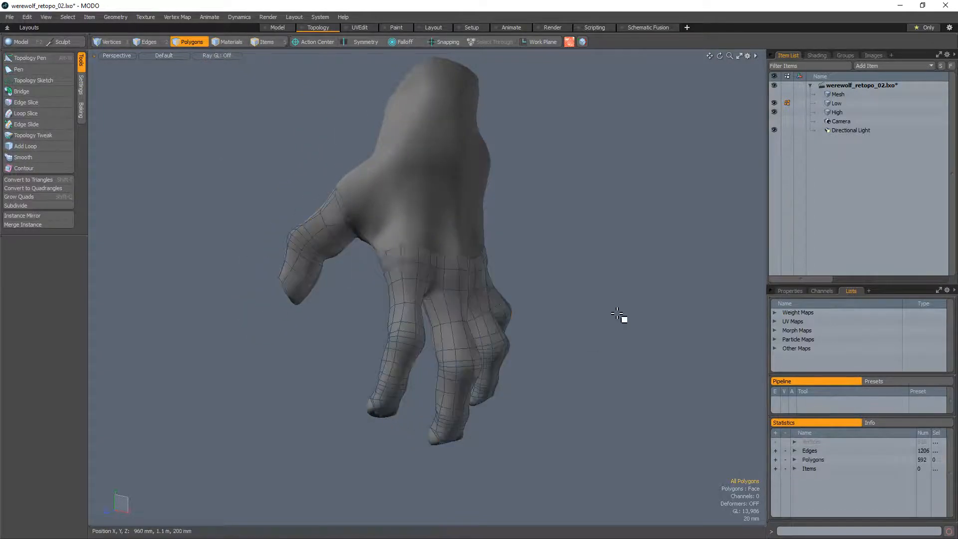
# Span the webbing between the thumb base and the index knuckle with a strip of two quads using the Topology Pen
pyautogui.keyDown('ctrl'); pyautogui.keyDown('alt'); pyautogui.moveTo(397, 245); pyautogui.dragTo(550, 214); pyautogui.keyUp('alt'); pyautogui.keyUp('ctrl')
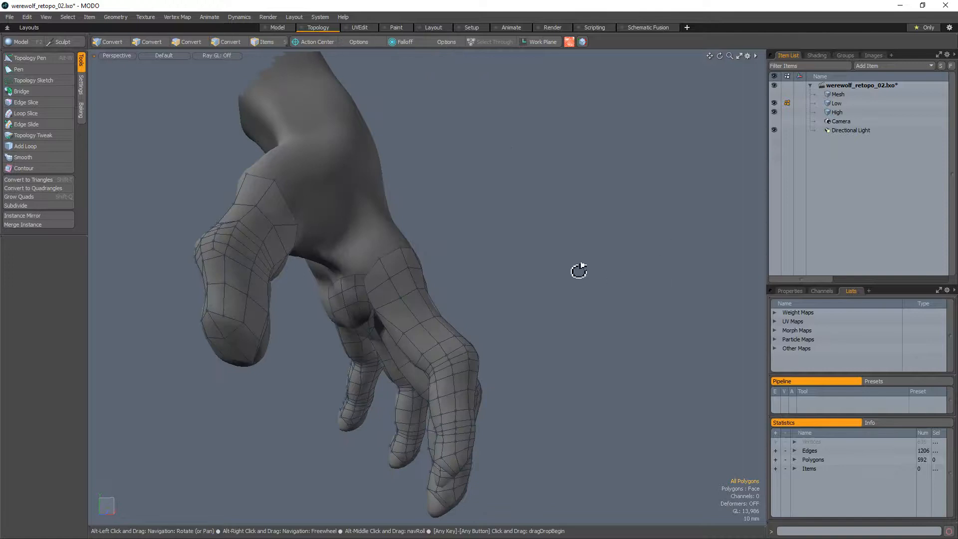
pyautogui.hotkey('alt', 'w')
pyautogui.keyDown('alt'); pyautogui.moveTo(375, 269); pyautogui.dragTo(338, 239); pyautogui.keyUp('alt')
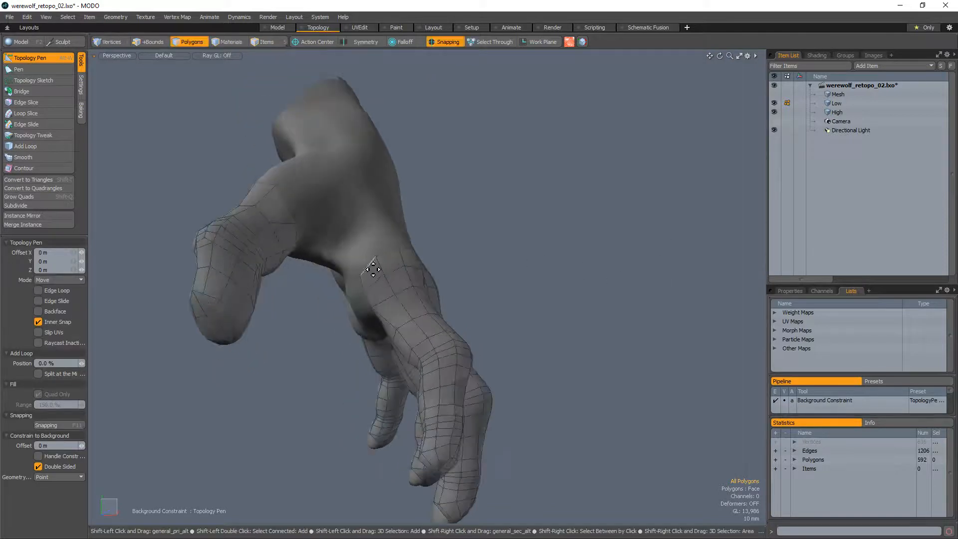
pyautogui.keyDown('shift'); pyautogui.moveTo(298, 224); pyautogui.dragTo(348, 210); pyautogui.keyUp('shift')
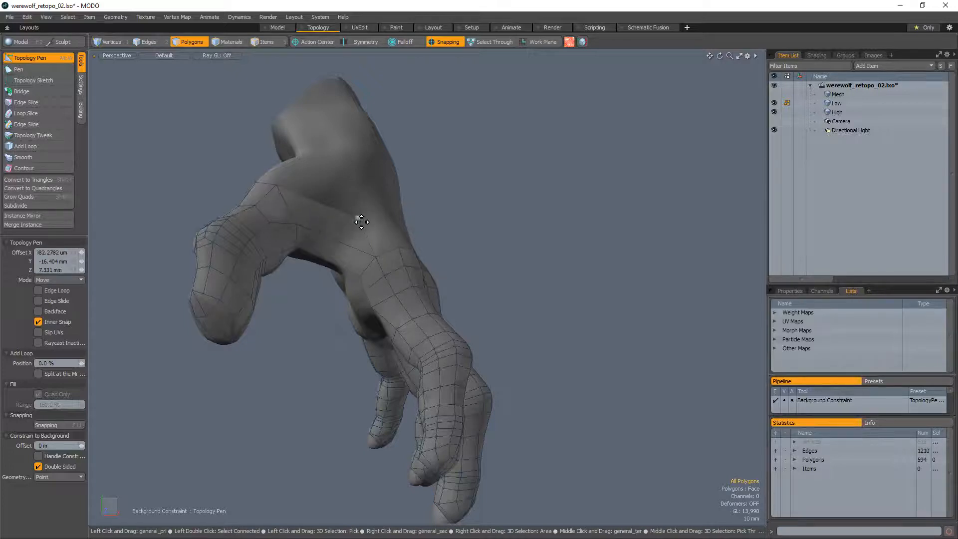
# Select the edge loop crossing the new thumb webbing and trace its path around the fingers from all sides
pyautogui.press('2')
pyautogui.doubleClick(344, 248)
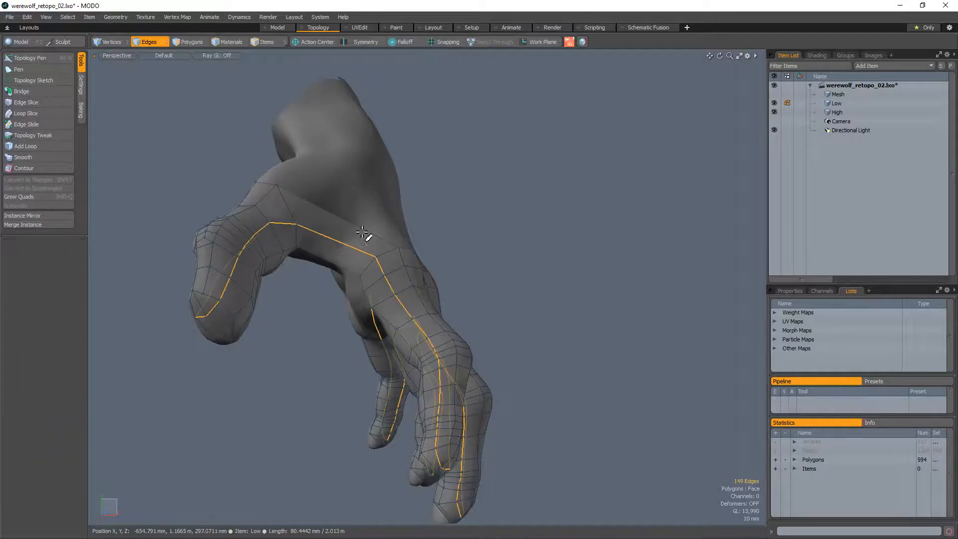
pyautogui.keyDown('alt'); pyautogui.moveTo(368, 235); pyautogui.dragTo(383, 319); pyautogui.keyUp('alt')
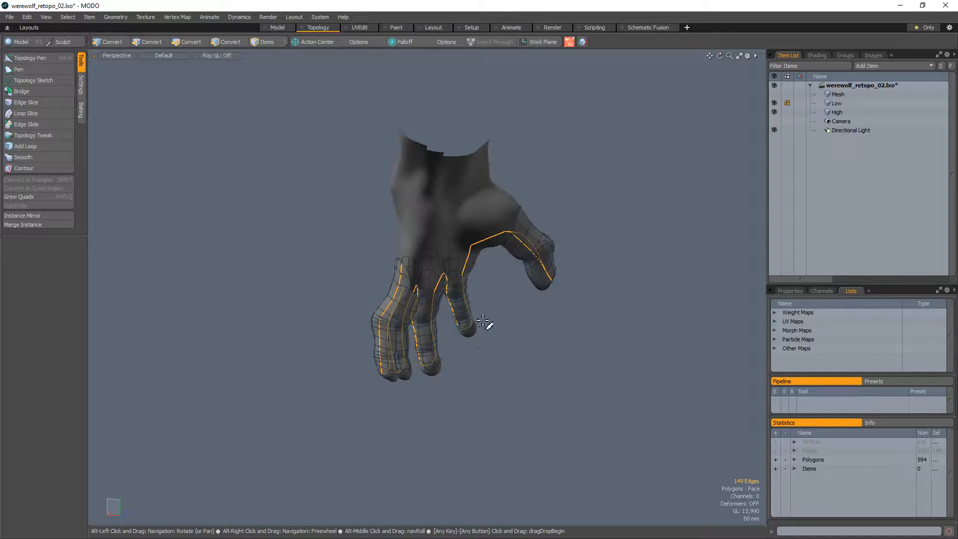
pyautogui.keyDown('alt'); pyautogui.moveTo(509, 281); pyautogui.dragTo(539, 299); pyautogui.keyUp('alt')
pyautogui.keyDown('ctrl'); pyautogui.keyDown('alt'); pyautogui.moveTo(404, 269); pyautogui.dragTo(513, 186); pyautogui.keyUp('alt'); pyautogui.keyUp('ctrl')
pyautogui.keyDown('ctrl'); pyautogui.keyDown('alt'); pyautogui.moveTo(399, 218); pyautogui.dragTo(379, 235); pyautogui.keyUp('alt'); pyautogui.keyUp('ctrl')
pyautogui.keyDown('alt'); pyautogui.moveTo(379, 235); pyautogui.dragTo(511, 165); pyautogui.keyUp('alt')
pyautogui.keyDown('alt'); pyautogui.moveTo(350, 261); pyautogui.dragTo(372, 264); pyautogui.keyUp('alt')
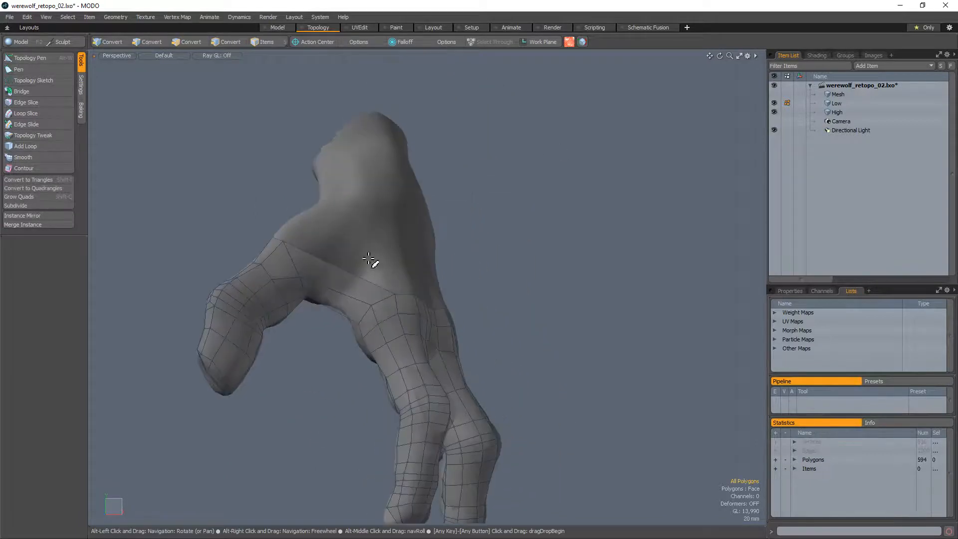
# Join the unwelded edges in the webbing strip between the thumb and the index finger
pyautogui.keyDown('ctrl'); pyautogui.keyDown('alt'); pyautogui.moveTo(308, 315); pyautogui.dragTo(451, 304); pyautogui.keyUp('alt'); pyautogui.keyUp('ctrl')
pyautogui.keyDown('alt'); pyautogui.moveTo(439, 271); pyautogui.dragTo(416, 332); pyautogui.keyUp('alt')
pyautogui.click(449, 246)
pyautogui.press('3')
pyautogui.press('2')
pyautogui.click(425, 303)
pyautogui.keyDown('shift'); pyautogui.click(433, 272); pyautogui.keyUp('shift')
pyautogui.click(453, 231)
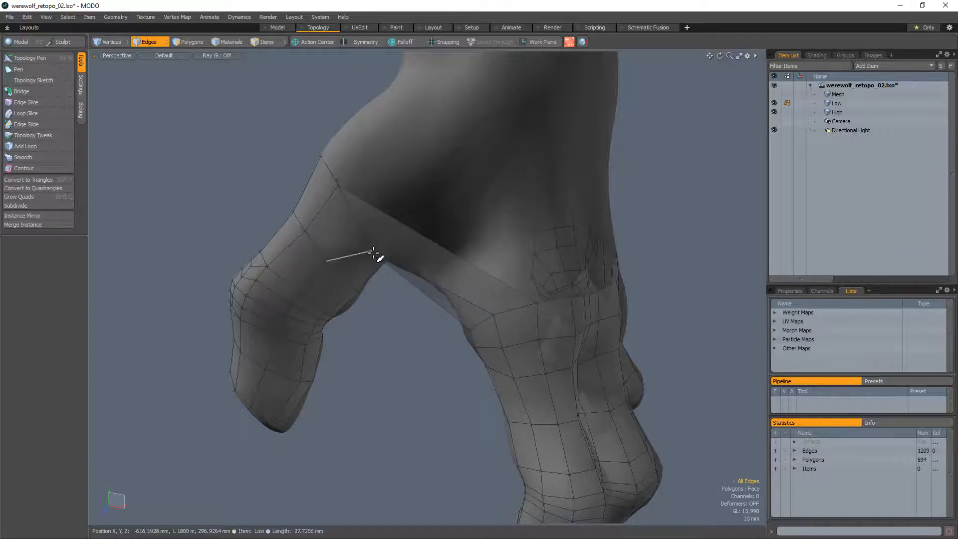
# Try moving the webbing vertex at the inner base of the thumb with the Transform tool
pyautogui.press('1')
pyautogui.press('w')
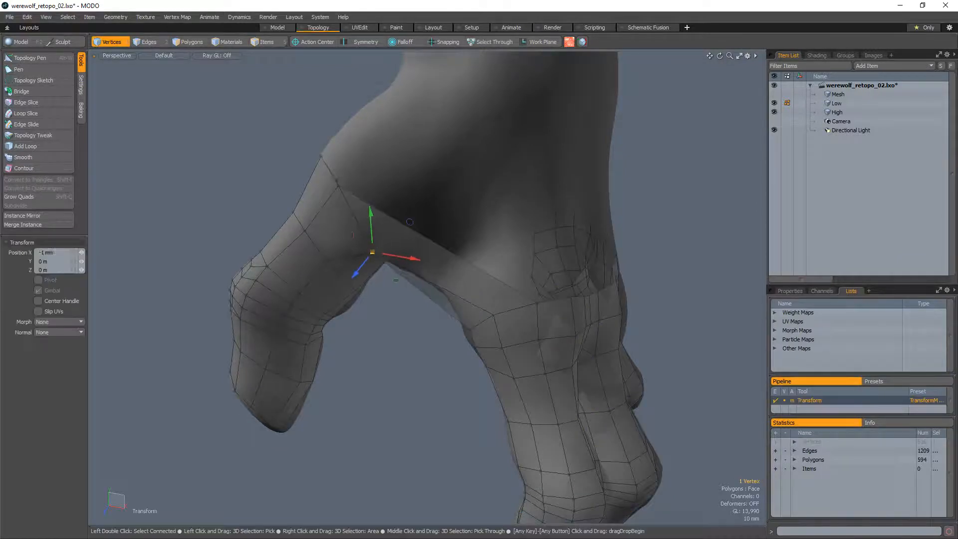
pyautogui.hotkey('ctrl', 'z')
pyautogui.press('q')
# Loop-slice the thumb webbing strip at 53.5 % and reposition its vertices over the sculpt with the Topology Pen
pyautogui.press('2')
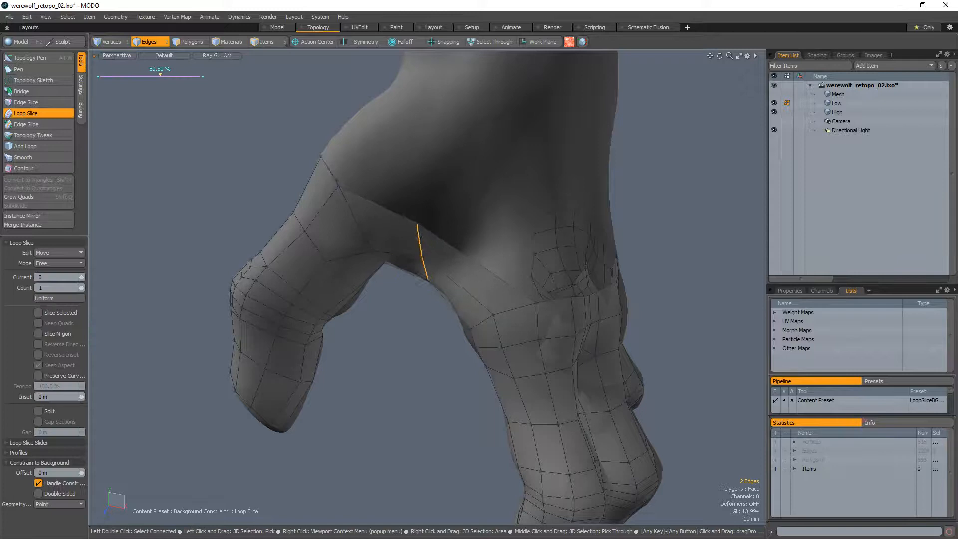
pyautogui.press('q')
pyautogui.hotkey('alt', 'w')
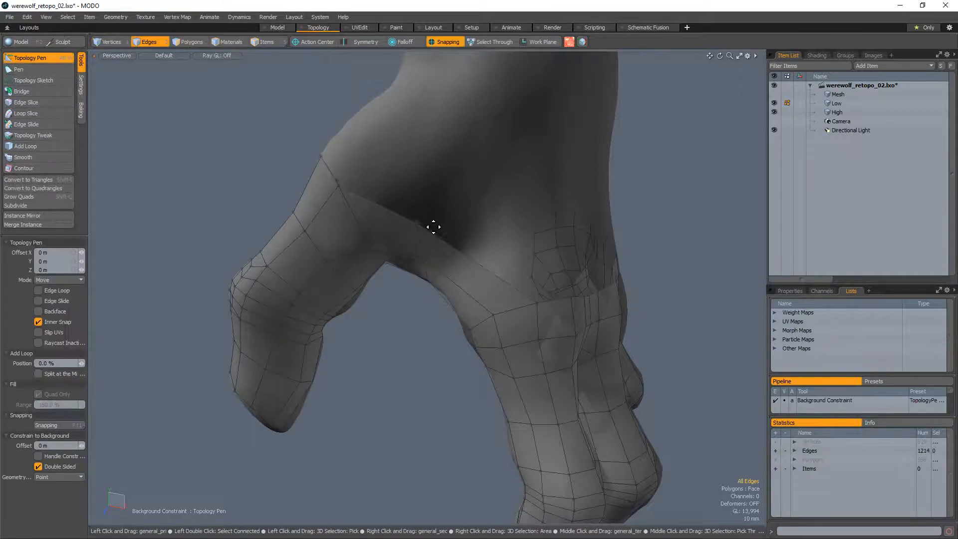
pyautogui.keyDown('alt'); pyautogui.moveTo(479, 235); pyautogui.dragTo(419, 308); pyautogui.keyUp('alt')
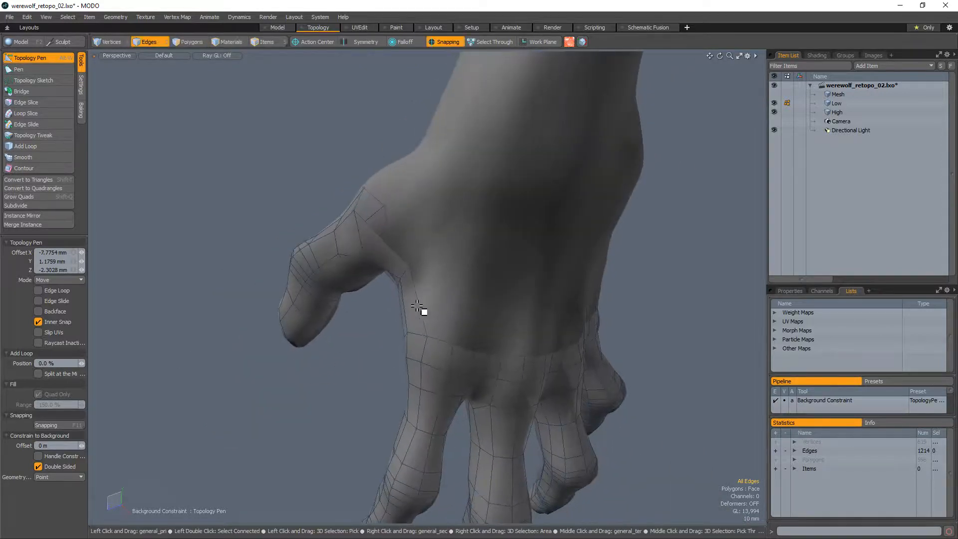
pyautogui.press('3')
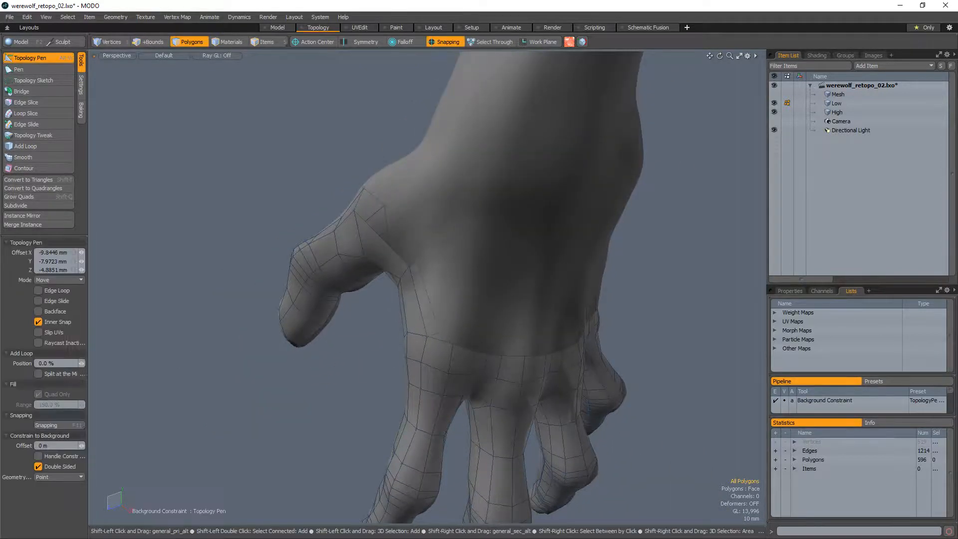
pyautogui.press('space')
# Add a quad on the back of the hand behind the index knuckle, adjoining the thumb webbing
pyautogui.click(422, 305)
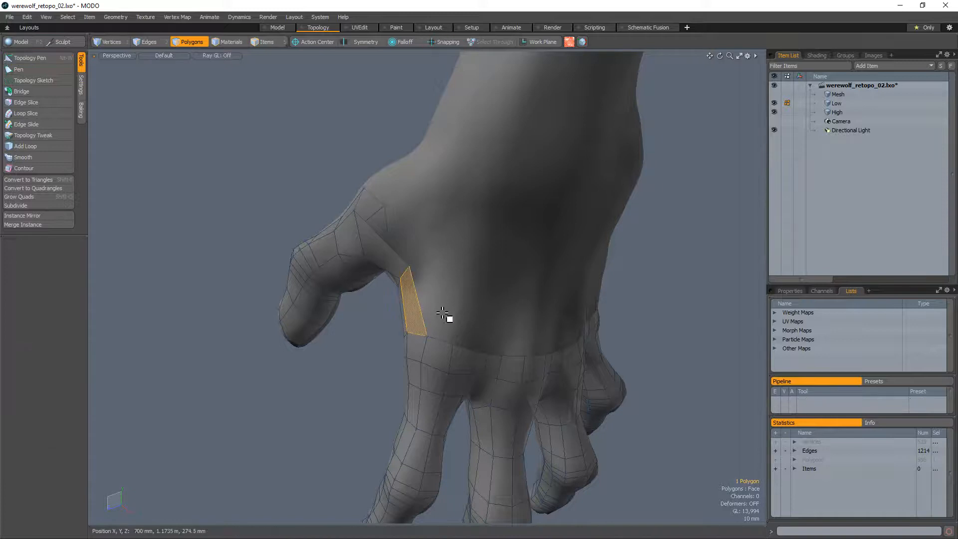
pyautogui.scroll(3, 442, 313)
pyautogui.hotkey('alt', 'w')
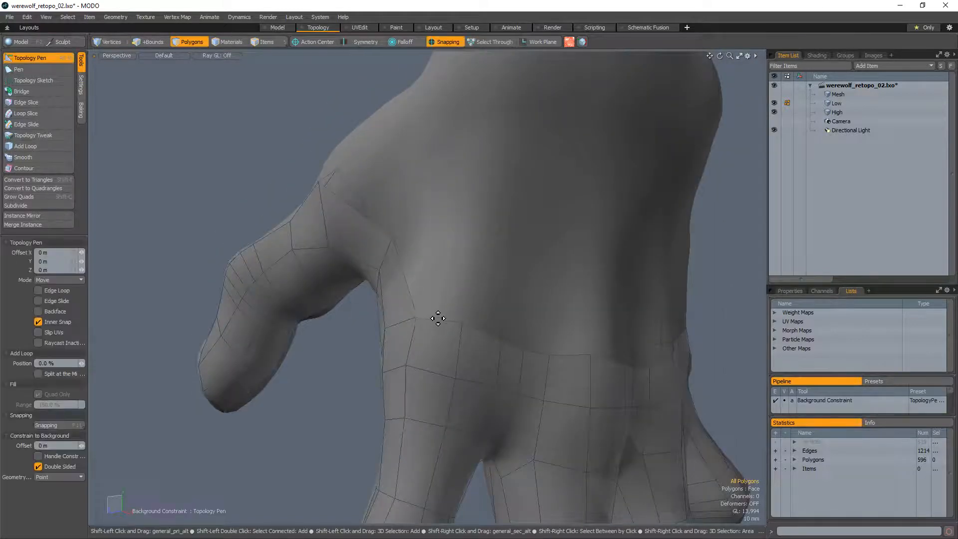
pyautogui.keyDown('shift'); pyautogui.click(408, 239); pyautogui.keyUp('shift')
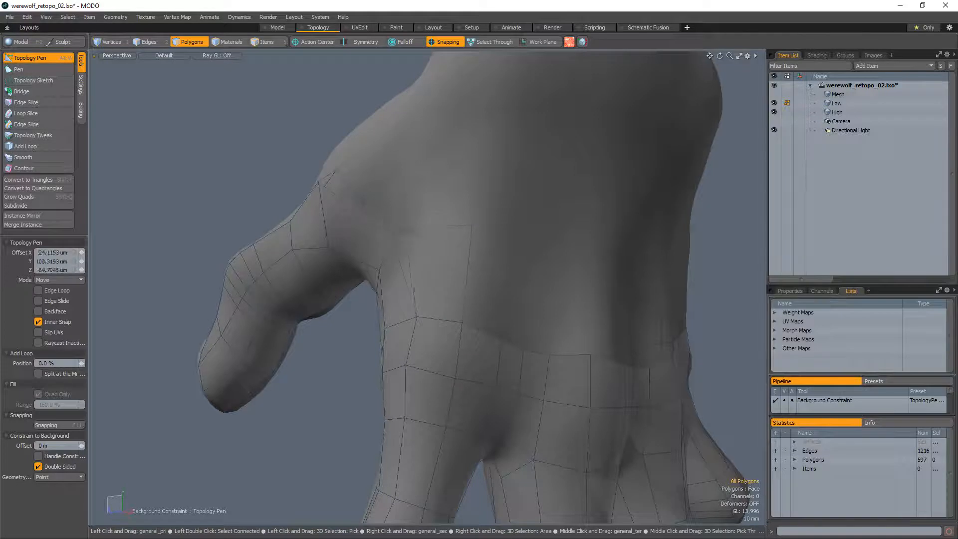
# Extend one quad from the knuckle boundary toward the wrist on the little finger side with the Topology Pen
pyautogui.keyDown('alt'); pyautogui.moveTo(422, 230); pyautogui.dragTo(605, 282); pyautogui.keyUp('alt')
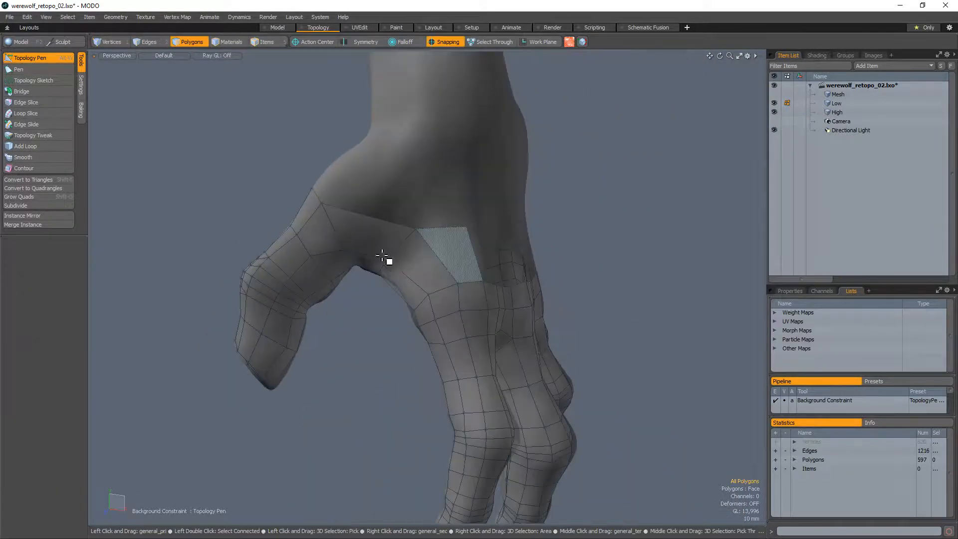
pyautogui.press('space')
pyautogui.keyDown('alt'); pyautogui.moveTo(422, 280); pyautogui.dragTo(614, 283); pyautogui.keyUp('alt')
pyautogui.hotkey('alt', 'w')
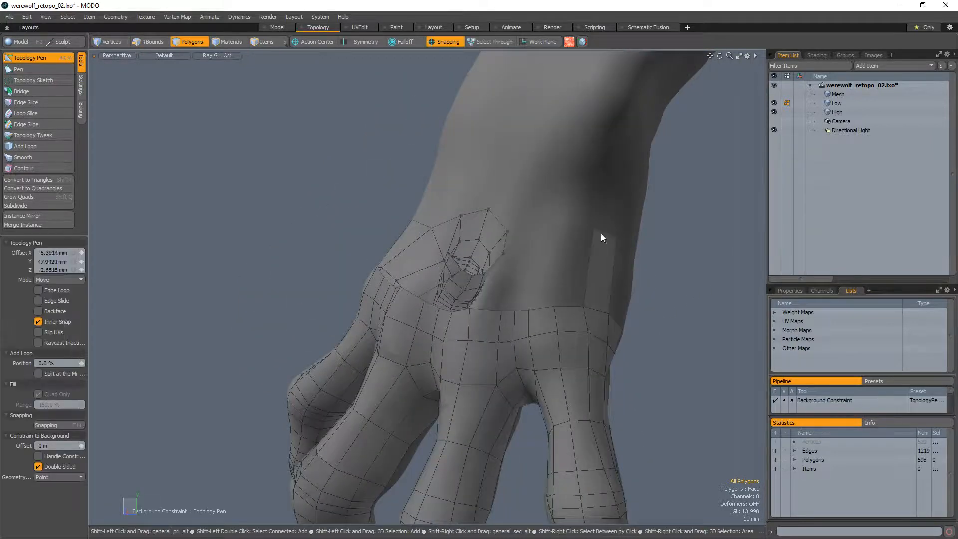
pyautogui.scroll(-5, 609, 300)
pyautogui.press('space')
# Bridge the side edges of the index and little finger knuckle quads with a segmented strip across the back of the hand
pyautogui.keyDown('alt'); pyautogui.moveTo(604, 278); pyautogui.dragTo(543, 269); pyautogui.keyUp('alt')
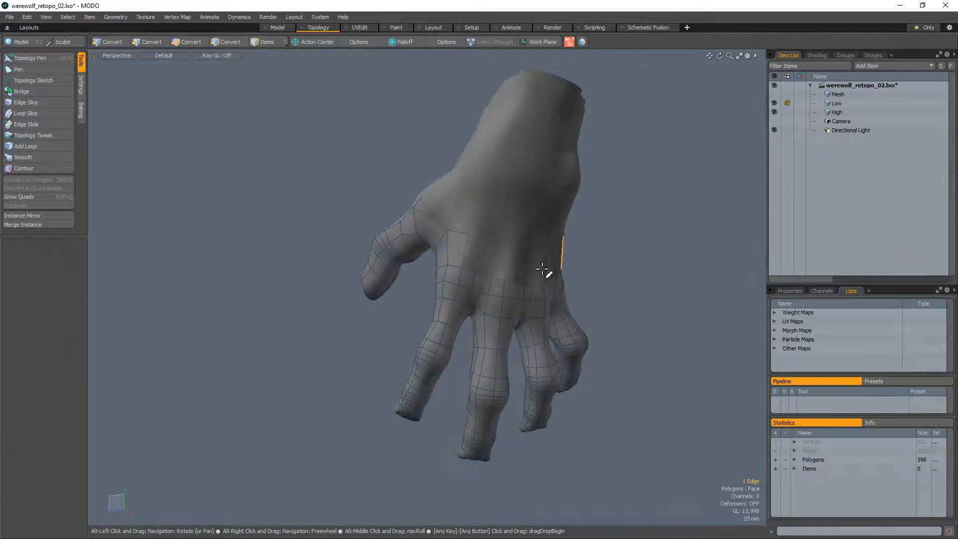
pyautogui.keyDown('shift'); pyautogui.click(463, 248); pyautogui.keyUp('shift')
pyautogui.click(25, 102)
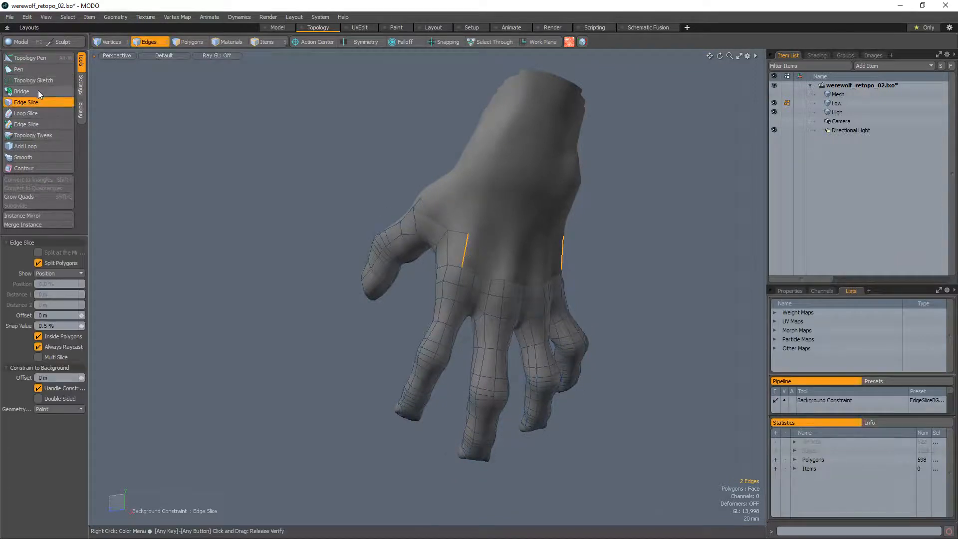
pyautogui.click(349, 298)
pyautogui.press('space')
pyautogui.keyDown('alt'); pyautogui.moveTo(678, 220); pyautogui.dragTo(624, 332); pyautogui.keyUp('alt')
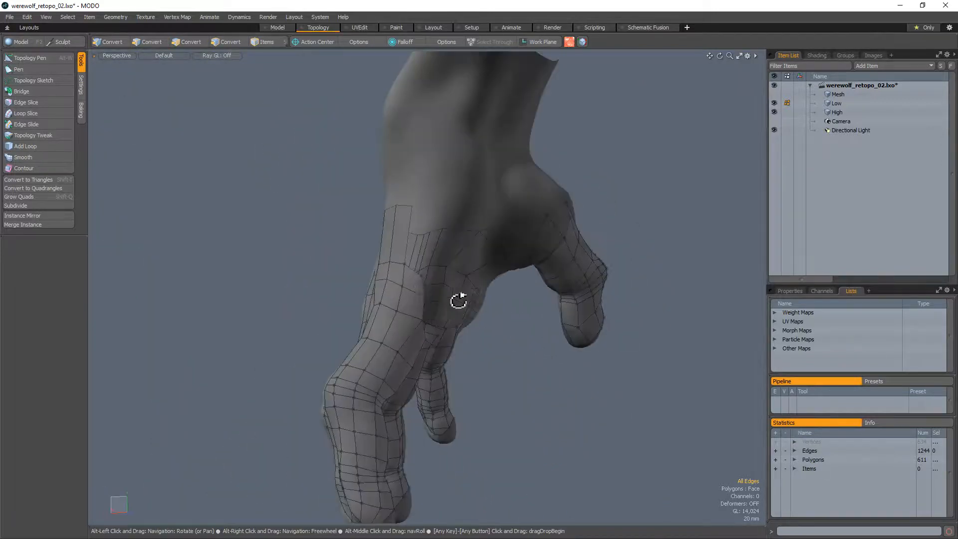
# Extend two adjoining quads toward the wrist from the palm side of the little finger's base with the Topology Pen
pyautogui.moveTo(459, 301)
pyautogui.keyDown('alt'); pyautogui.mouseDown()
pyautogui.moveTo(373, 271)
pyautogui.moveTo(391, 259)
pyautogui.moveTo(353, 345)
pyautogui.moveTo(332, 250)
pyautogui.moveTo(349, 285)
pyautogui.moveTo(334, 304)
pyautogui.mouseUp(); pyautogui.keyUp('alt')
pyautogui.hotkey('alt', 'w')
pyautogui.press('3')
pyautogui.keyDown('alt'); pyautogui.moveTo(333, 303); pyautogui.dragTo(527, 340); pyautogui.keyUp('alt')
pyautogui.moveTo(527, 340)
pyautogui.keyDown('alt'); pyautogui.mouseDown()
pyautogui.moveTo(511, 311)
pyautogui.moveTo(381, 327)
pyautogui.mouseUp(); pyautogui.keyUp('alt')
pyautogui.click(636, 304)
pyautogui.keyDown('alt'); pyautogui.moveTo(635, 304); pyautogui.dragTo(343, 276); pyautogui.keyUp('alt')
pyautogui.hotkey('alt', 'w')
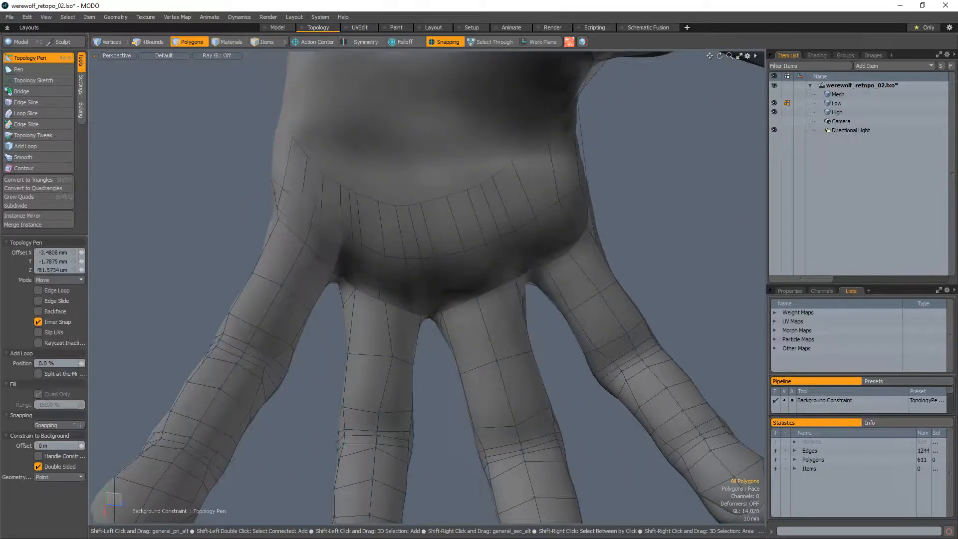
pyautogui.keyDown('alt'); pyautogui.moveTo(333, 191); pyautogui.dragTo(332, 210); pyautogui.keyUp('alt')
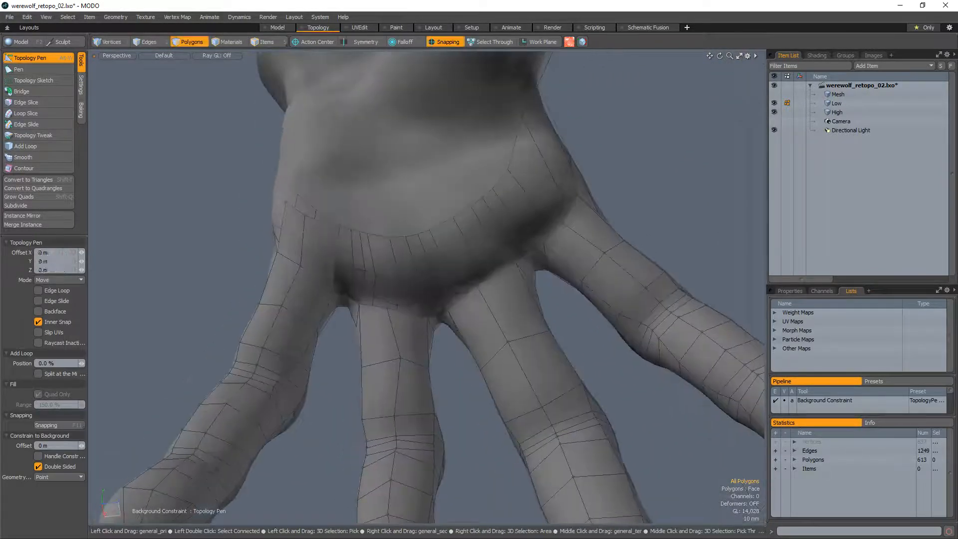
pyautogui.keyDown('alt'); pyautogui.moveTo(564, 245); pyautogui.dragTo(552, 188); pyautogui.keyUp('alt')
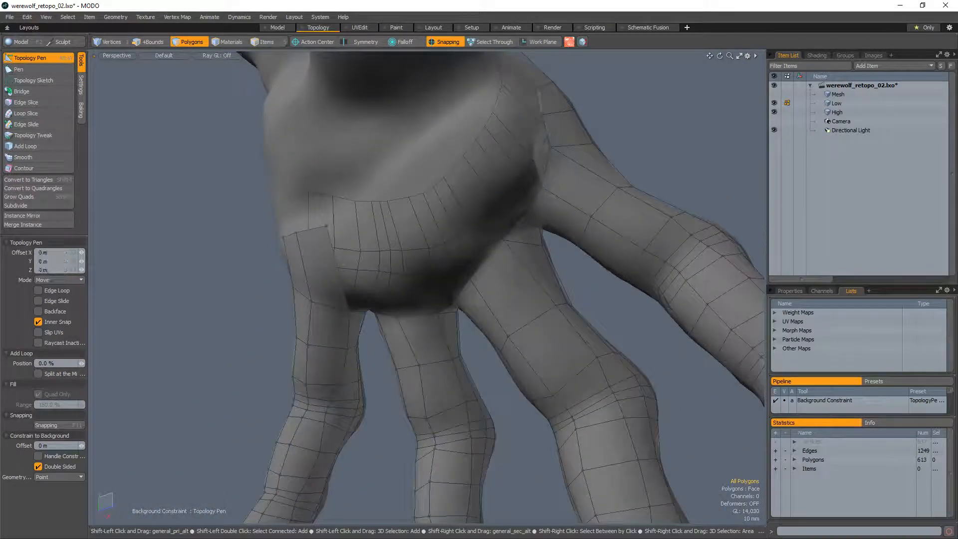
# Extend quads toward the wrist from the palm side of the index and little finger bases with the Topology Pen
pyautogui.keyDown('shift'); pyautogui.click(534, 145); pyautogui.keyUp('shift')
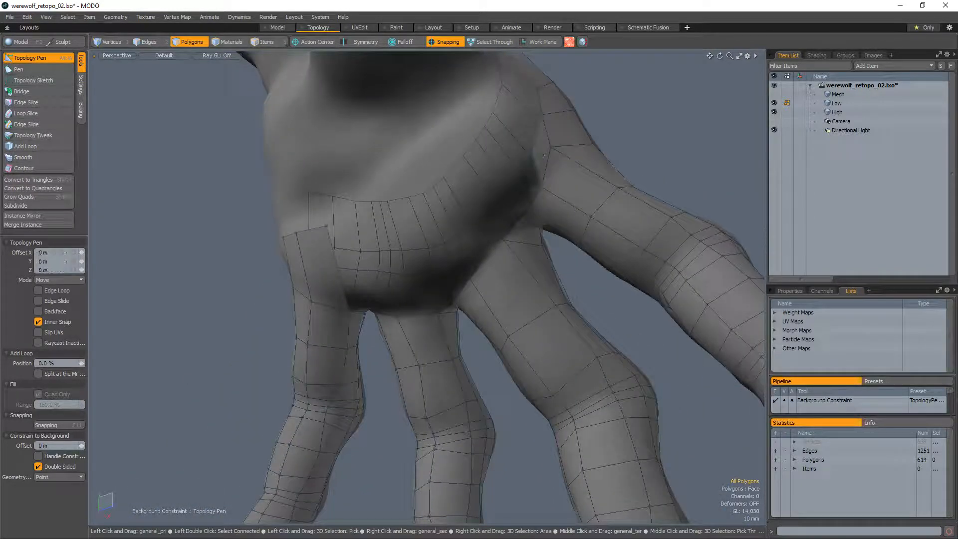
pyautogui.keyDown('shift'); pyautogui.click(506, 139); pyautogui.keyUp('shift')
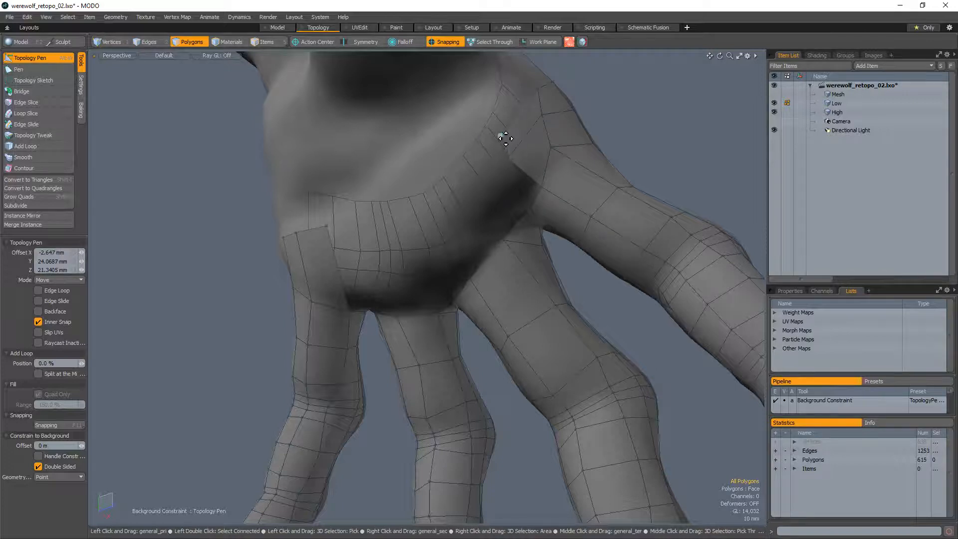
pyautogui.keyDown('ctrl'); pyautogui.keyDown('alt'); pyautogui.moveTo(496, 153); pyautogui.dragTo(424, 195); pyautogui.keyUp('alt'); pyautogui.keyUp('ctrl')
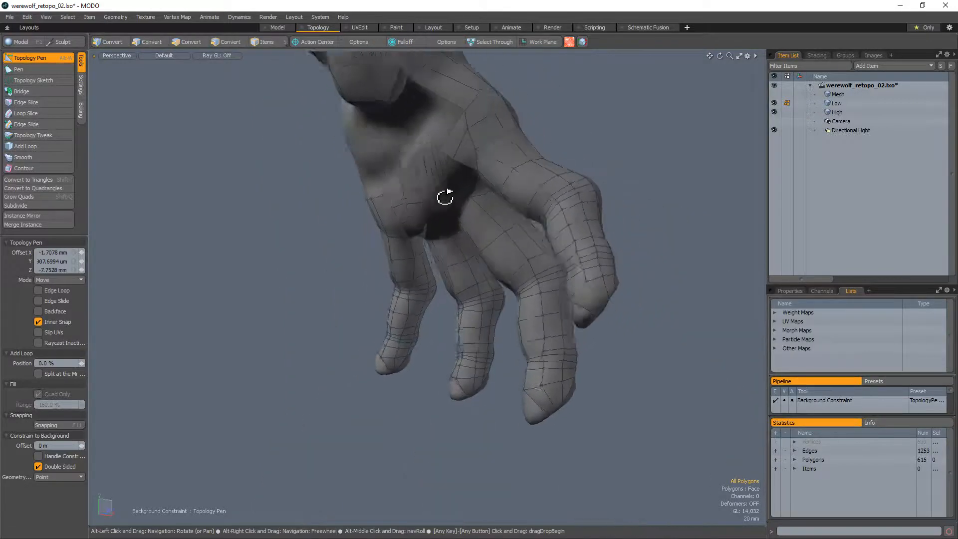
pyautogui.press('2')
pyautogui.hotkey('alt', 'w')
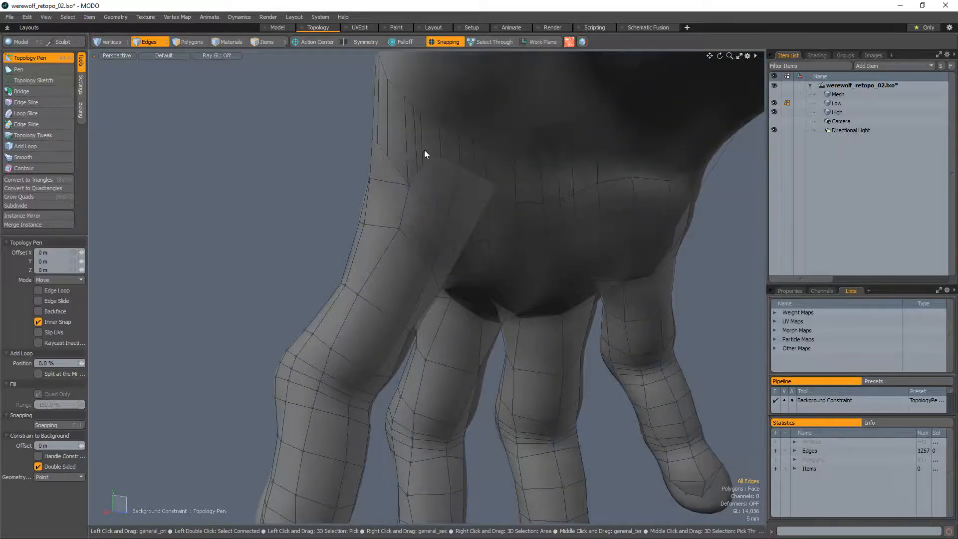
pyautogui.keyDown('alt'); pyautogui.moveTo(425, 154); pyautogui.dragTo(437, 154); pyautogui.keyUp('alt')
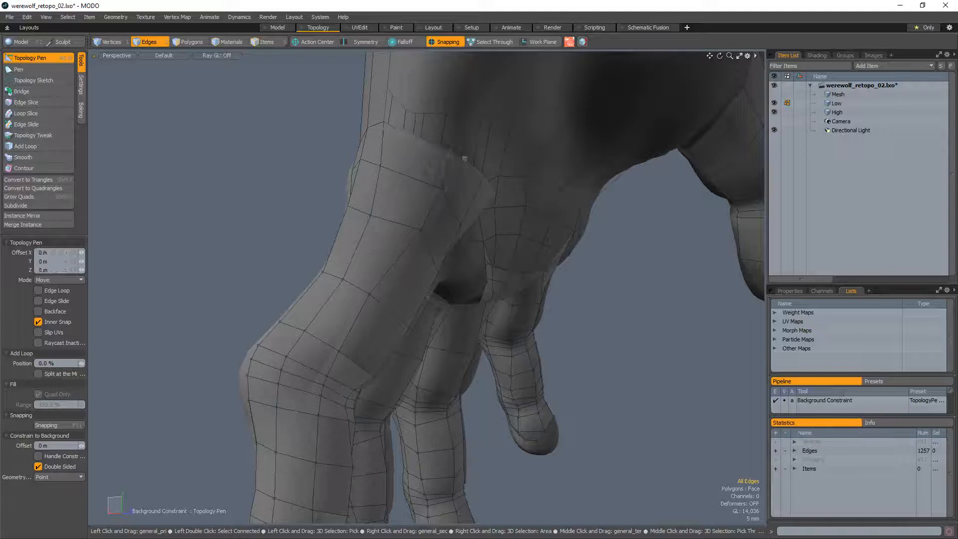
pyautogui.keyDown('alt'); pyautogui.moveTo(480, 225); pyautogui.dragTo(394, 175); pyautogui.keyUp('alt')
# Try to bridge two pairs of facing side edges between the index and little finger bases across the palm
pyautogui.press('space')
pyautogui.click(446, 206)
pyautogui.doubleClick(448, 204)
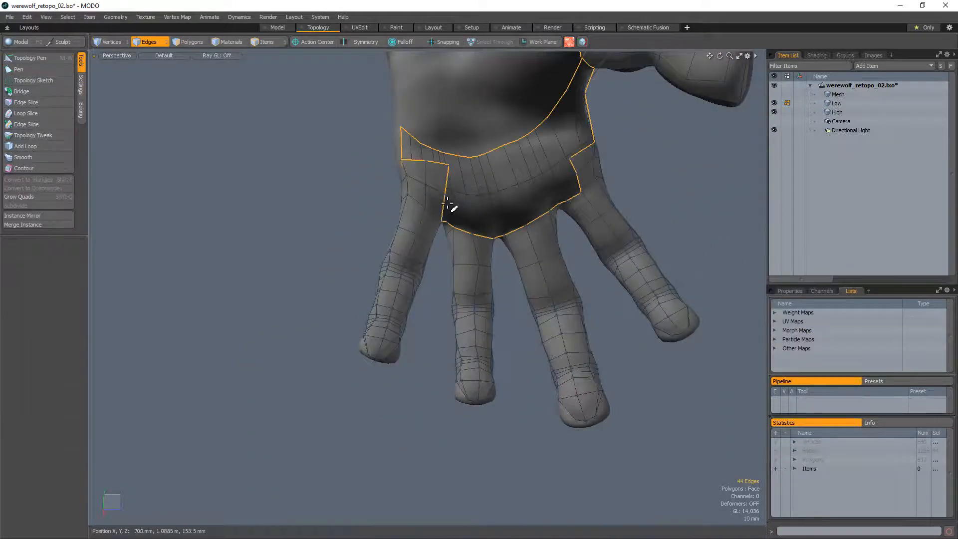
pyautogui.hotkey('ctrl', 'z')
pyautogui.keyDown('shift'); pyautogui.click(449, 184); pyautogui.keyUp('shift')
pyautogui.keyDown('alt'); pyautogui.moveTo(644, 199); pyautogui.dragTo(579, 174); pyautogui.keyUp('alt')
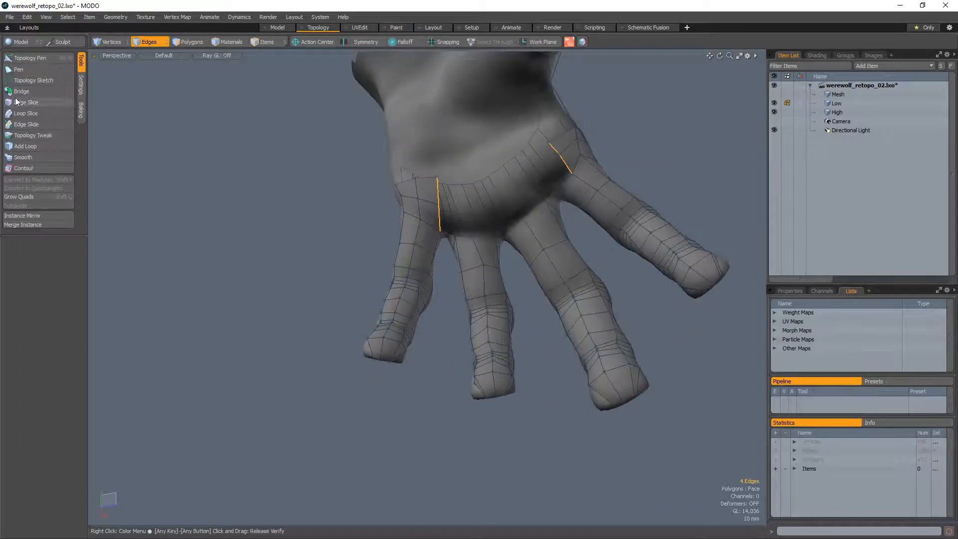
pyautogui.keyDown('alt'); pyautogui.moveTo(319, 269); pyautogui.dragTo(448, 218); pyautogui.keyUp('alt')
pyautogui.press('space')
pyautogui.keyDown('ctrl'); pyautogui.keyDown('alt'); pyautogui.moveTo(517, 328); pyautogui.dragTo(539, 261); pyautogui.keyUp('alt'); pyautogui.keyUp('ctrl')
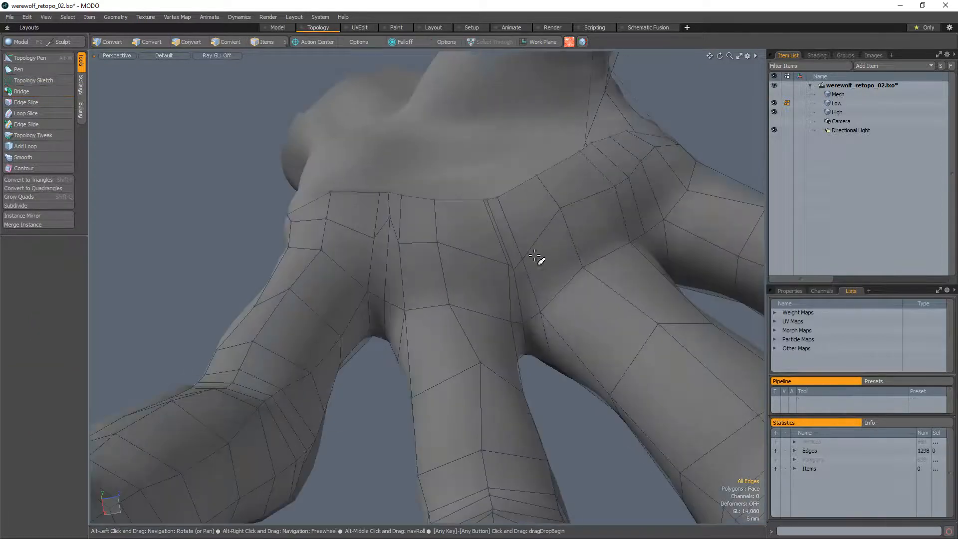
pyautogui.hotkey('ctrl', 'z')
pyautogui.hotkey('ctrl', 'z')
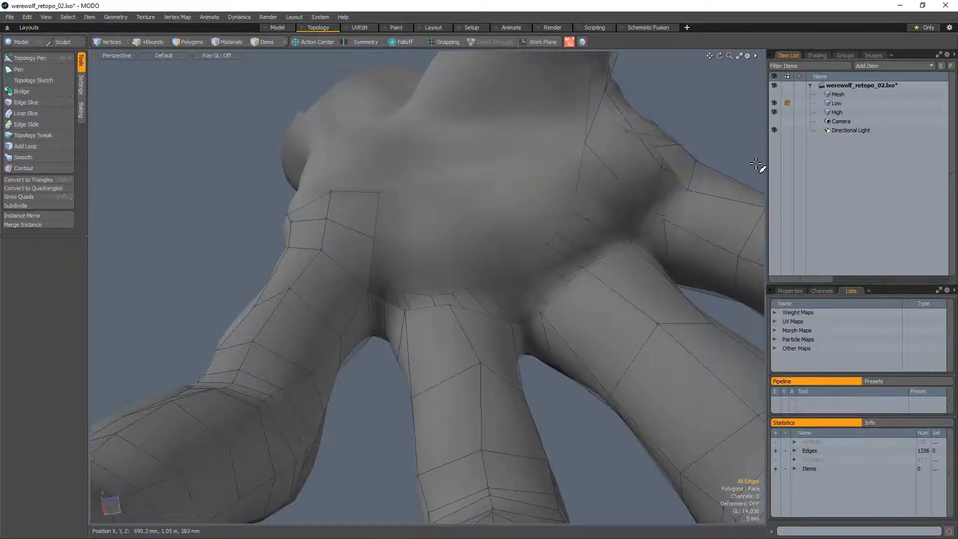
# Bridge the single facing edges nearest the fingers across the palm between the index and little finger, and even out the strip's points
pyautogui.click(683, 169)
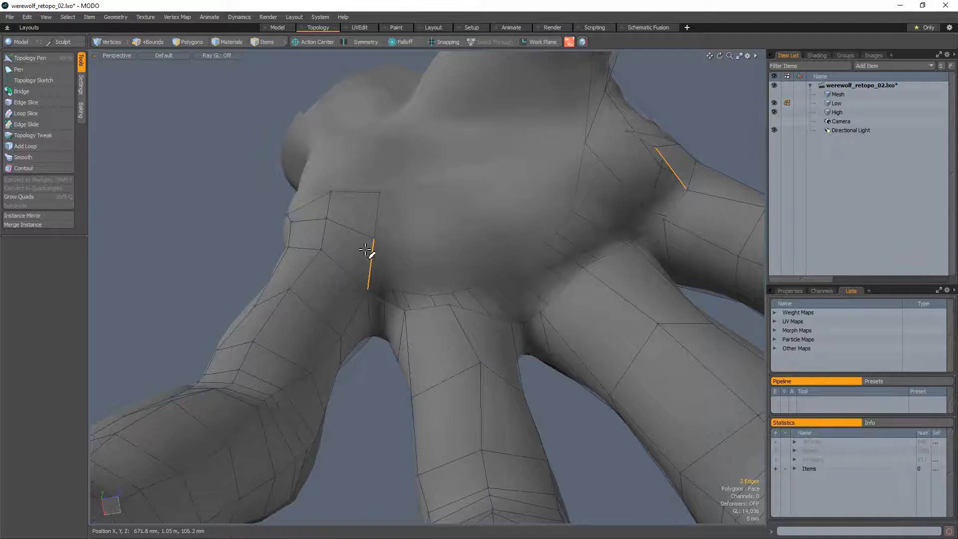
pyautogui.click(22, 91)
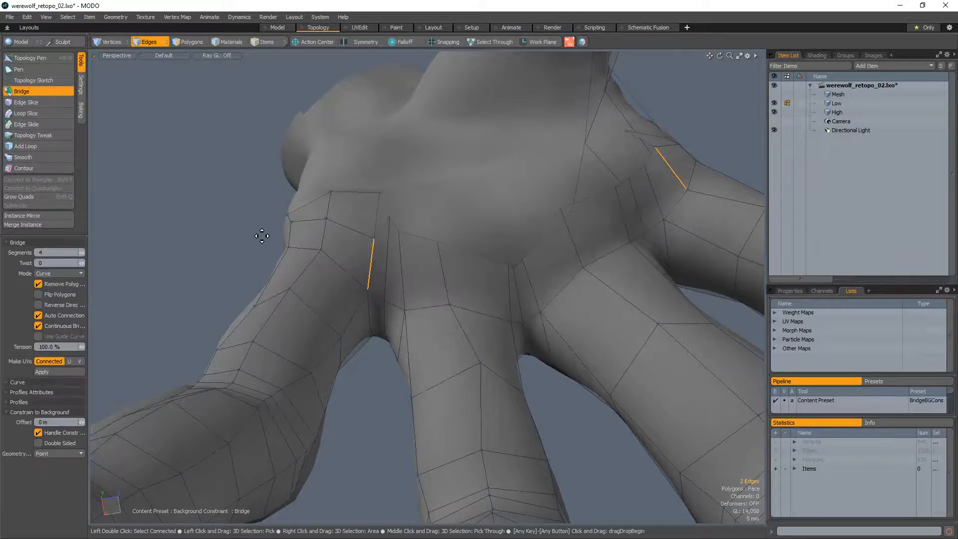
pyautogui.hotkey('alt', 'w')
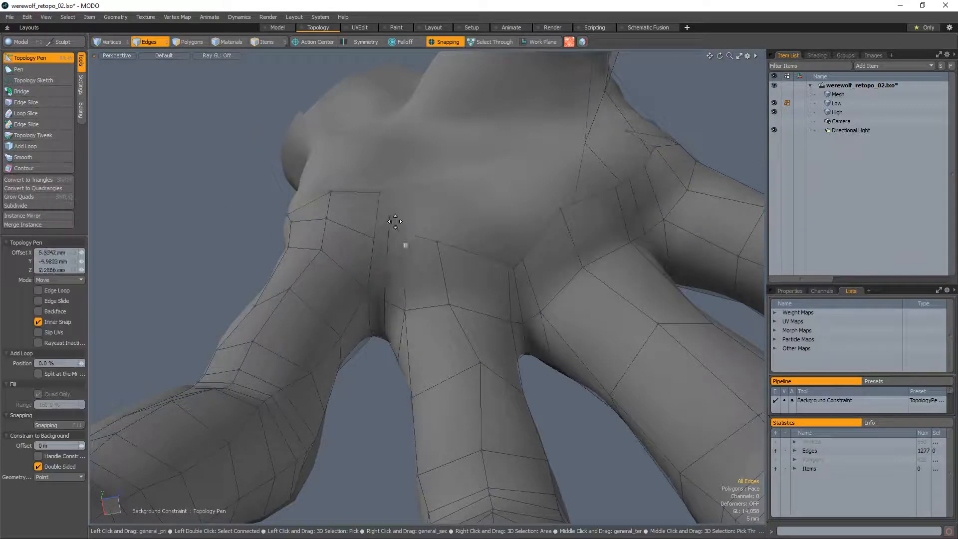
pyautogui.keyDown('alt'); pyautogui.moveTo(552, 259); pyautogui.dragTo(520, 243); pyautogui.keyUp('alt')
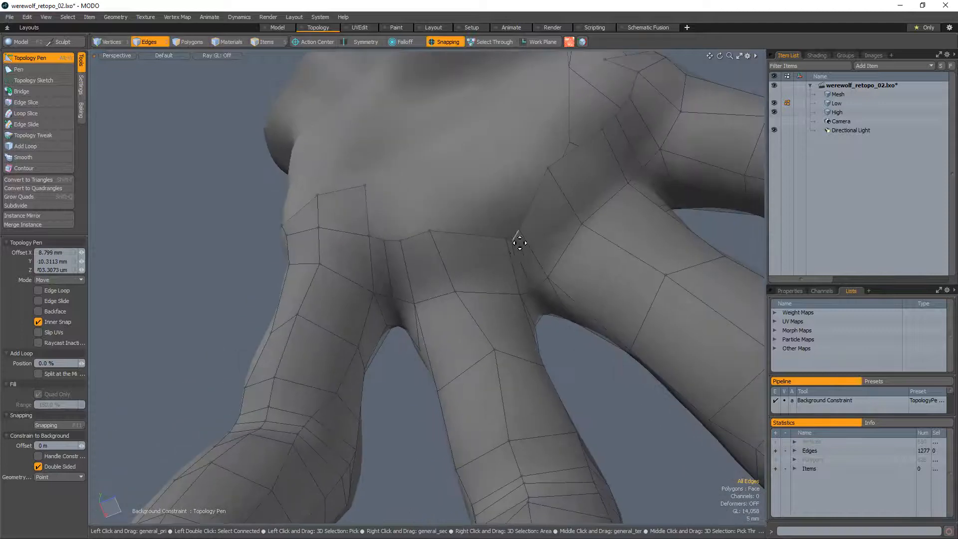
pyautogui.moveTo(494, 349); pyautogui.dragTo(500, 355)
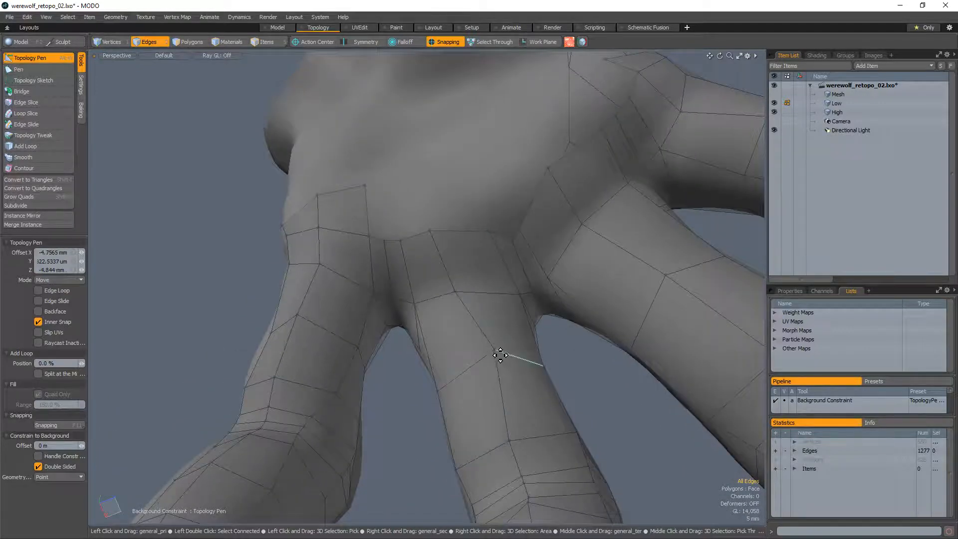
pyautogui.click(433, 237)
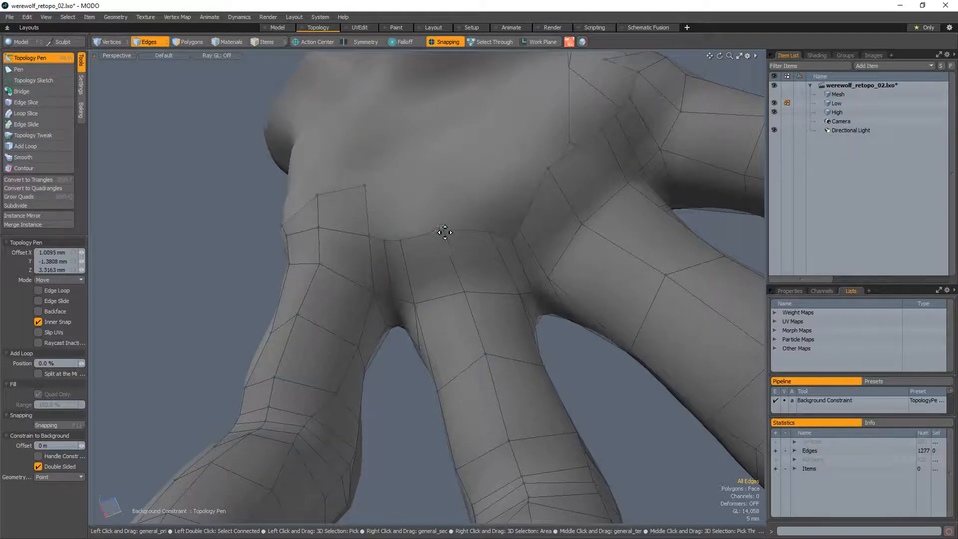
pyautogui.keyDown('alt'); pyautogui.moveTo(468, 205); pyautogui.dragTo(419, 271); pyautogui.keyUp('alt')
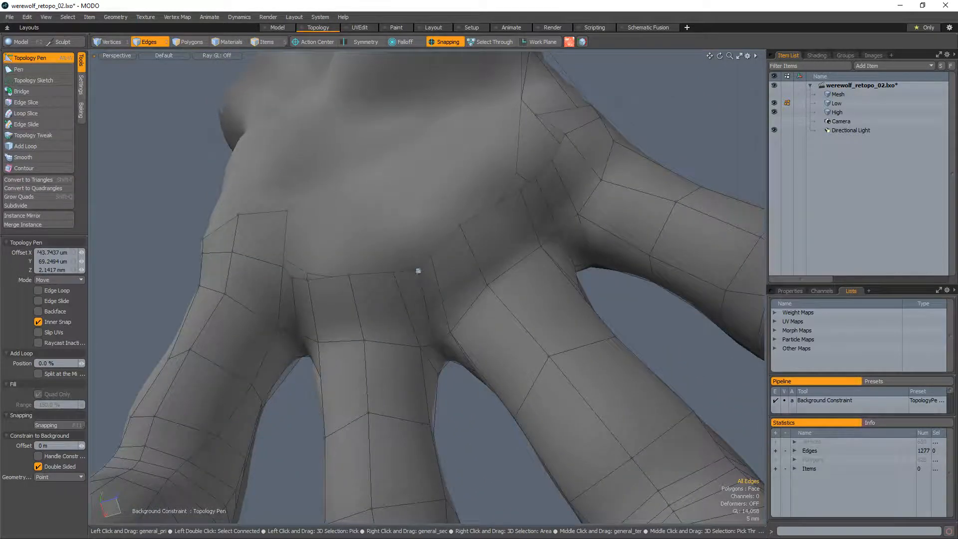
pyautogui.keyDown('ctrl'); pyautogui.keyDown('alt'); pyautogui.moveTo(428, 272); pyautogui.dragTo(394, 270); pyautogui.keyUp('alt'); pyautogui.keyUp('ctrl')
pyautogui.keyDown('alt'); pyautogui.moveTo(469, 265); pyautogui.dragTo(481, 252); pyautogui.keyUp('alt')
# Bridge the next pair of facing edges toward the wrist to add a second segmented strip across the palm
pyautogui.press('q')
pyautogui.click(488, 171)
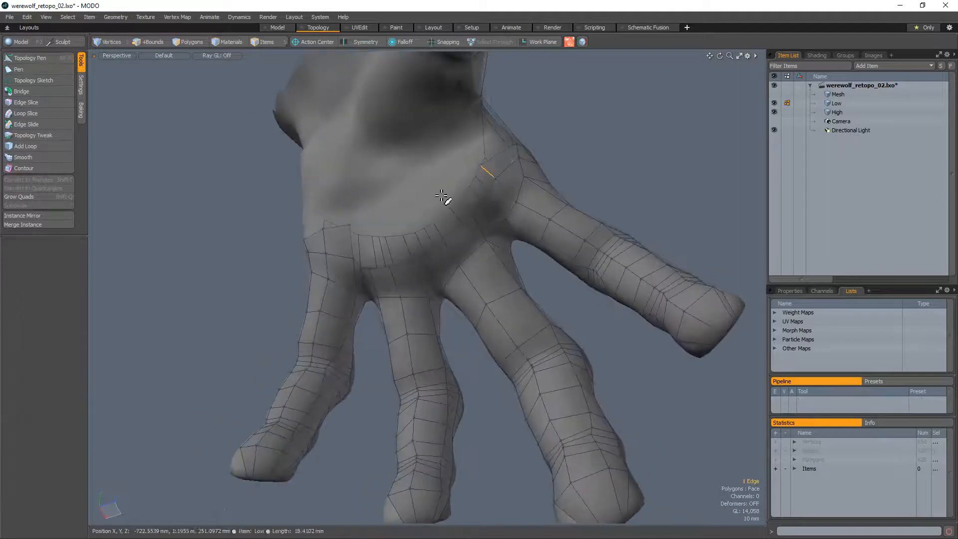
pyautogui.press('2')
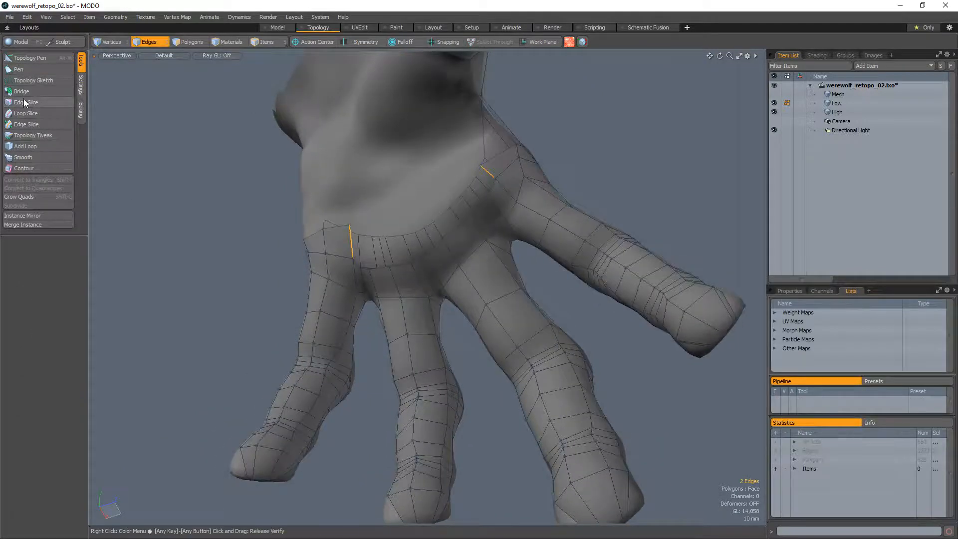
pyautogui.click(23, 92)
pyautogui.click(173, 229)
pyautogui.press('Escape')
pyautogui.keyDown('alt'); pyautogui.moveTo(205, 242); pyautogui.dragTo(368, 184); pyautogui.keyUp('alt')
pyautogui.hotkey('alt', 'w')
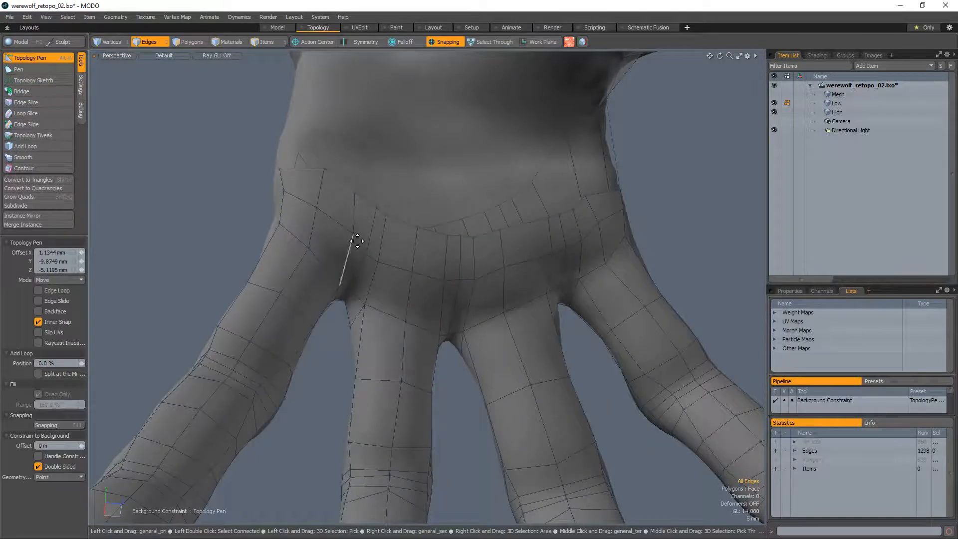
# Extend one quad toward the wrist on the outer palm side of the little finger's base with the Topology Pen
pyautogui.scroll(-5, 350, 241)
pyautogui.keyDown('alt'); pyautogui.moveTo(350, 242); pyautogui.dragTo(404, 249); pyautogui.keyUp('alt')
pyautogui.press('3')
pyautogui.keyDown('alt'); pyautogui.moveTo(571, 238); pyautogui.dragTo(334, 319); pyautogui.keyUp('alt')
pyautogui.scroll(3, 404, 219)
pyautogui.scroll(-3, 402, 180)
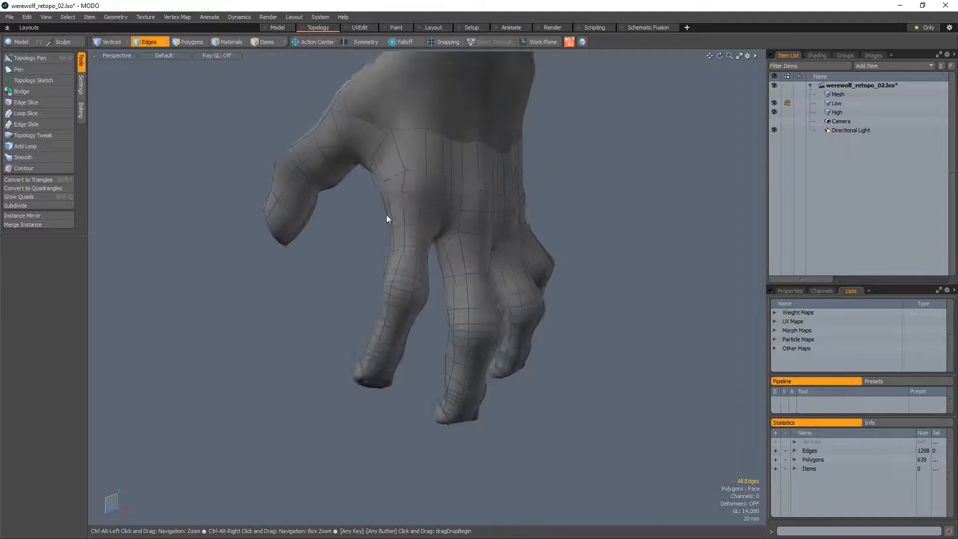
pyautogui.moveTo(387, 216)
pyautogui.keyDown('alt'); pyautogui.mouseDown()
pyautogui.moveTo(407, 231)
pyautogui.moveTo(469, 223)
pyautogui.moveTo(629, 164)
pyautogui.moveTo(598, 233)
pyautogui.moveTo(467, 207)
pyautogui.moveTo(398, 241)
pyautogui.moveTo(297, 242)
pyautogui.moveTo(358, 231)
pyautogui.mouseUp(); pyautogui.keyUp('alt')
pyautogui.press('l')
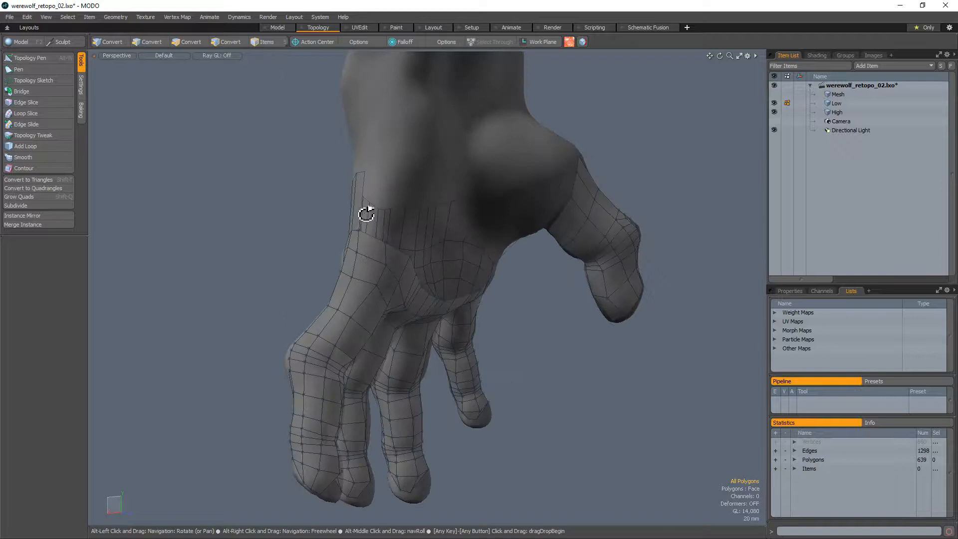
pyautogui.hotkey('alt', 'w')
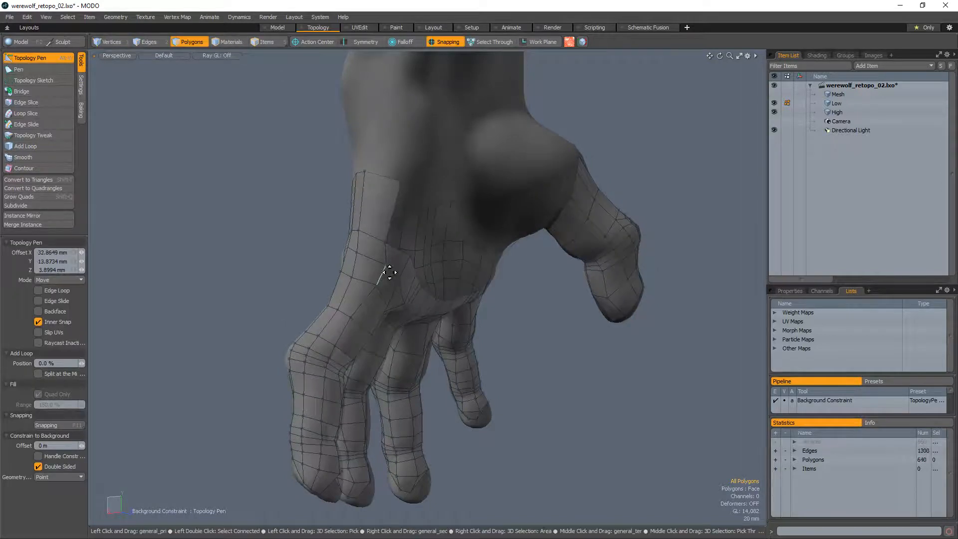
pyautogui.keyDown('alt'); pyautogui.moveTo(385, 272); pyautogui.dragTo(383, 326); pyautogui.keyUp('alt')
# Examine the polygon flow around the little finger's knuckle and along the finger toward the hand
pyautogui.press('q')
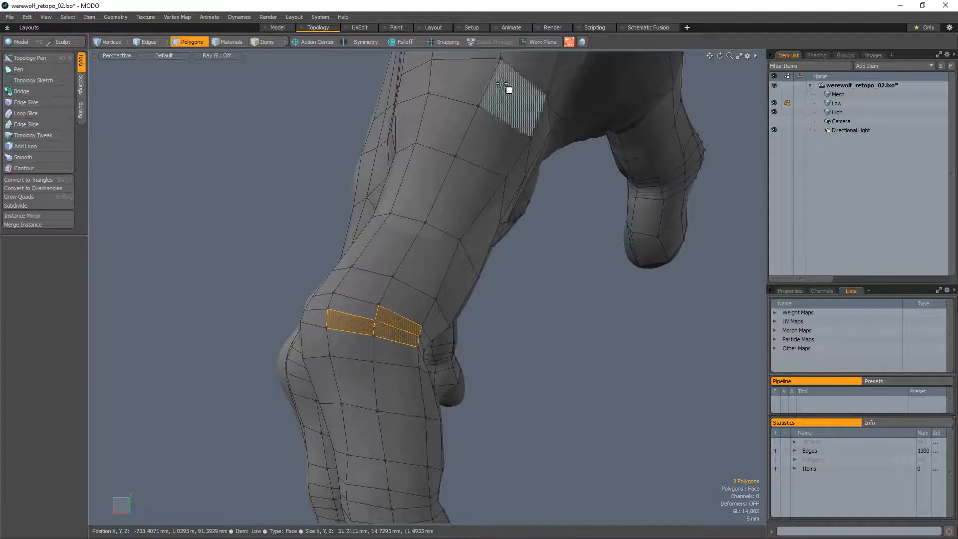
pyautogui.moveTo(440, 344); pyautogui.dragTo(437, 352, button='right')
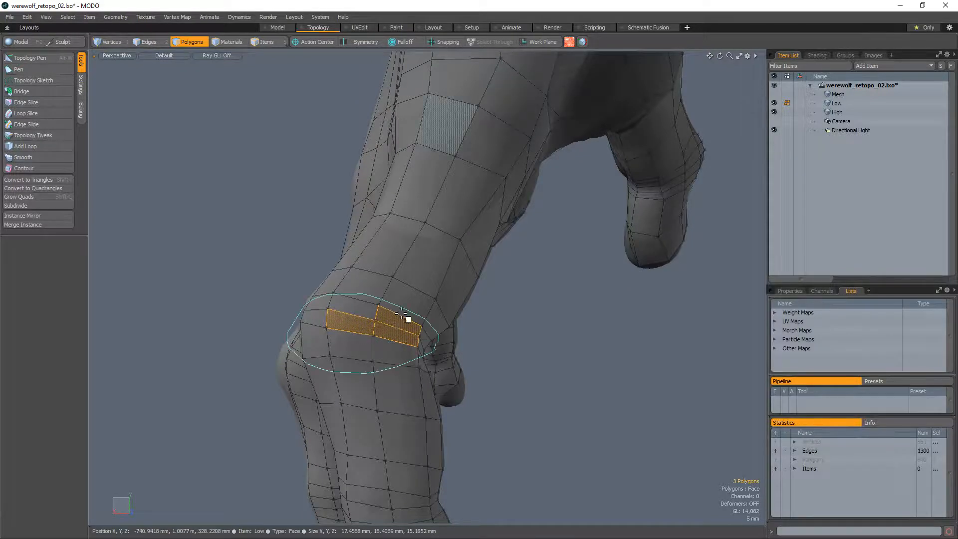
pyautogui.moveTo(402, 313)
pyautogui.keyDown('ctrl'); pyautogui.keyDown('alt'); pyautogui.mouseDown()
pyautogui.moveTo(340, 312)
pyautogui.moveTo(379, 322)
pyautogui.mouseUp(); pyautogui.keyUp('alt'); pyautogui.keyUp('ctrl')
pyautogui.click(535, 291)
pyautogui.moveTo(535, 291)
pyautogui.keyDown('alt'); pyautogui.mouseDown()
pyautogui.moveTo(436, 223)
pyautogui.moveTo(469, 265)
pyautogui.moveTo(367, 225)
pyautogui.mouseUp(); pyautogui.keyUp('alt')
pyautogui.press('2')
pyautogui.click(357, 261)
# Select the polygon loop running across the palm around the hand to inspect its flow
pyautogui.moveTo(421, 241)
pyautogui.keyDown('alt'); pyautogui.mouseDown()
pyautogui.moveTo(457, 266)
pyautogui.moveTo(436, 238)
pyautogui.mouseUp(); pyautogui.keyUp('alt')
pyautogui.keyDown('alt'); pyautogui.moveTo(442, 196); pyautogui.dragTo(544, 218); pyautogui.keyUp('alt')
pyautogui.moveTo(395, 249)
pyautogui.keyDown('alt'); pyautogui.mouseDown()
pyautogui.moveTo(382, 240)
pyautogui.moveTo(353, 257)
pyautogui.moveTo(429, 294)
pyautogui.mouseUp(); pyautogui.keyUp('alt')
pyautogui.press('3')
pyautogui.press('l')
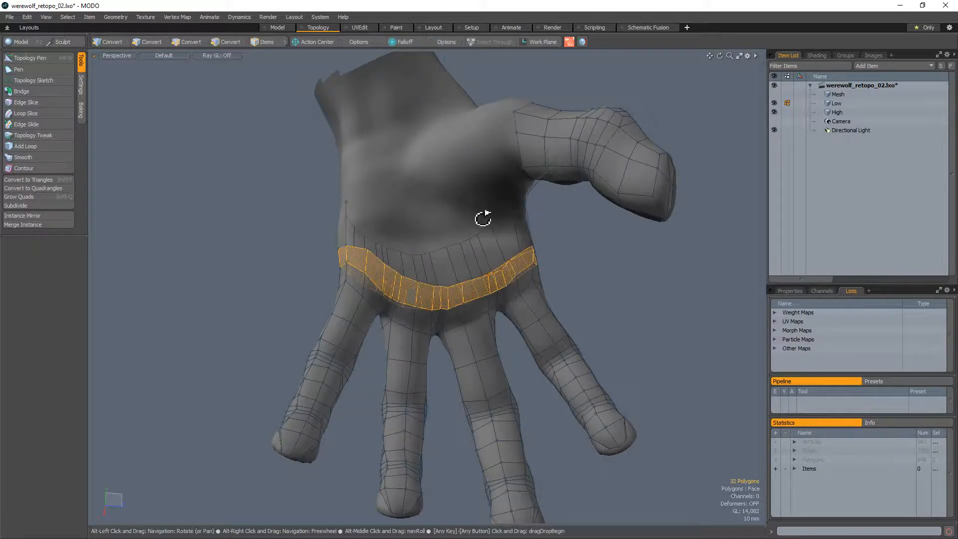
pyautogui.keyDown('alt'); pyautogui.moveTo(483, 218); pyautogui.dragTo(549, 325); pyautogui.keyUp('alt')
pyautogui.click(594, 288)
# Try to bridge the little finger side quad to the thumb webbing side across the palm with 4 segments
pyautogui.keyDown('alt'); pyautogui.moveTo(594, 288); pyautogui.dragTo(352, 220); pyautogui.keyUp('alt')
pyautogui.hotkey('alt', 'w')
pyautogui.press('2')
pyautogui.click(439, 171)
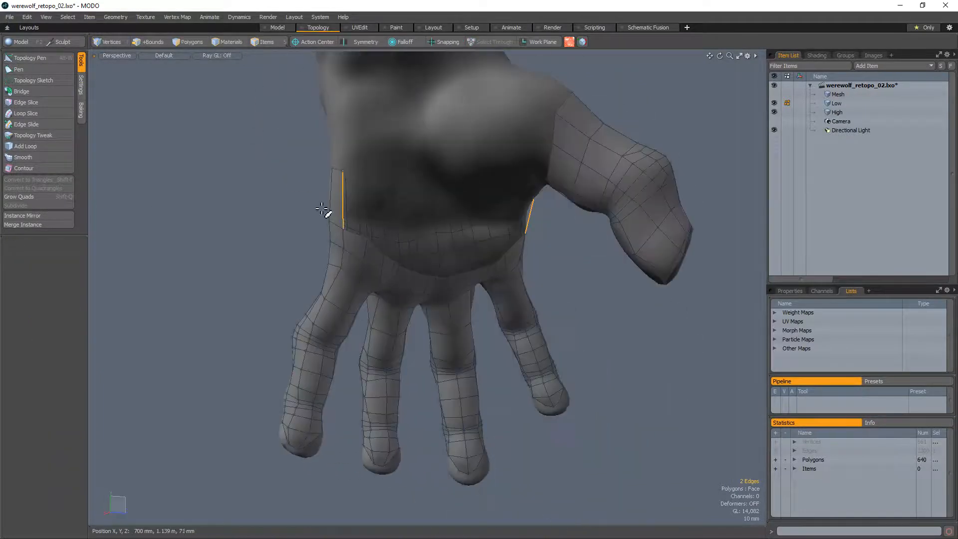
pyautogui.click(21, 91)
pyautogui.click(229, 217)
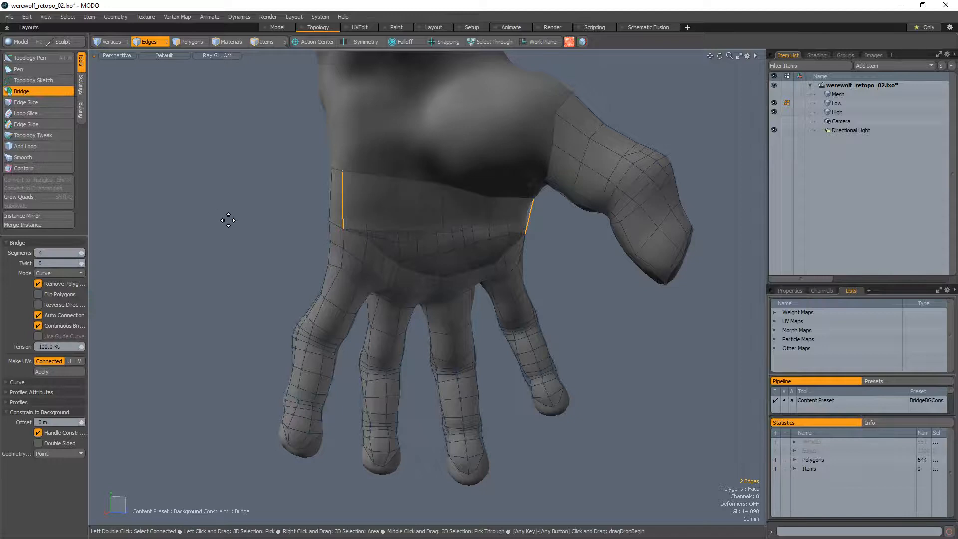
pyautogui.keyDown('alt'); pyautogui.moveTo(240, 277); pyautogui.dragTo(161, 246); pyautogui.keyUp('alt')
pyautogui.press('Escape')
# Delete the four-segment polygon bridge across the palm
pyautogui.keyDown('alt'); pyautogui.moveTo(364, 229); pyautogui.dragTo(397, 277); pyautogui.keyUp('alt')
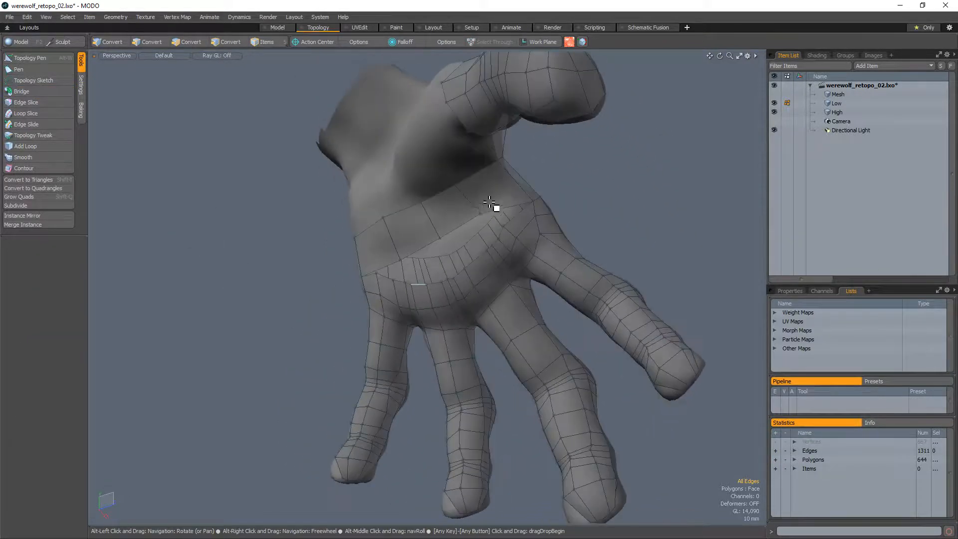
pyautogui.press('3')
pyautogui.moveTo(489, 202); pyautogui.dragTo(403, 248)
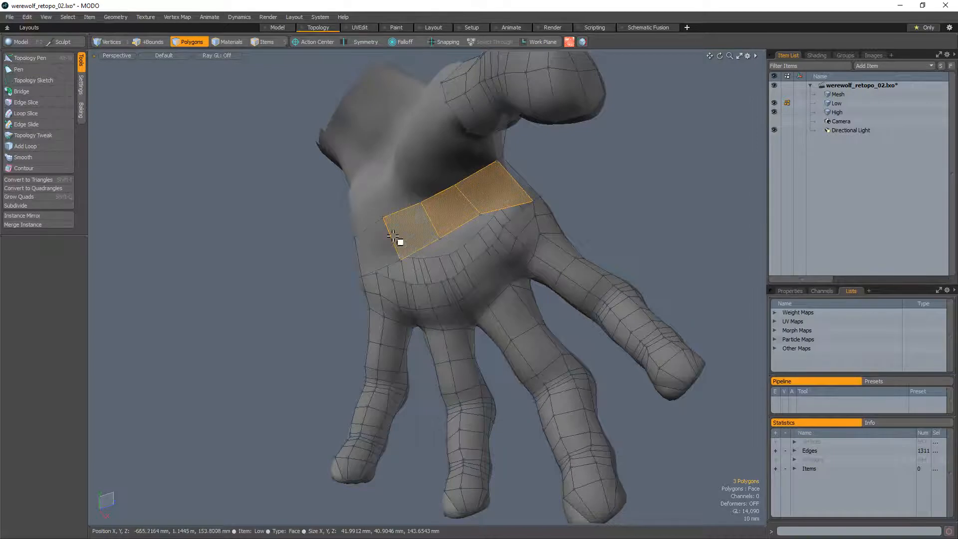
pyautogui.press('l')
pyautogui.press('Delete')
# Extend the palm's open border toward the wrist as a new row of quads with the Topology Pen
pyautogui.hotkey('alt', 'w')
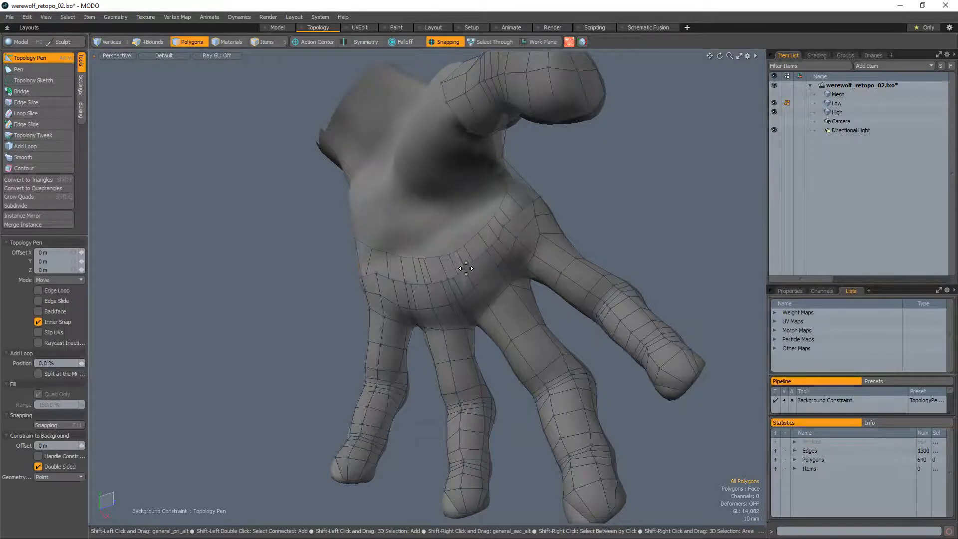
pyautogui.moveTo(518, 223); pyautogui.dragTo(514, 227)
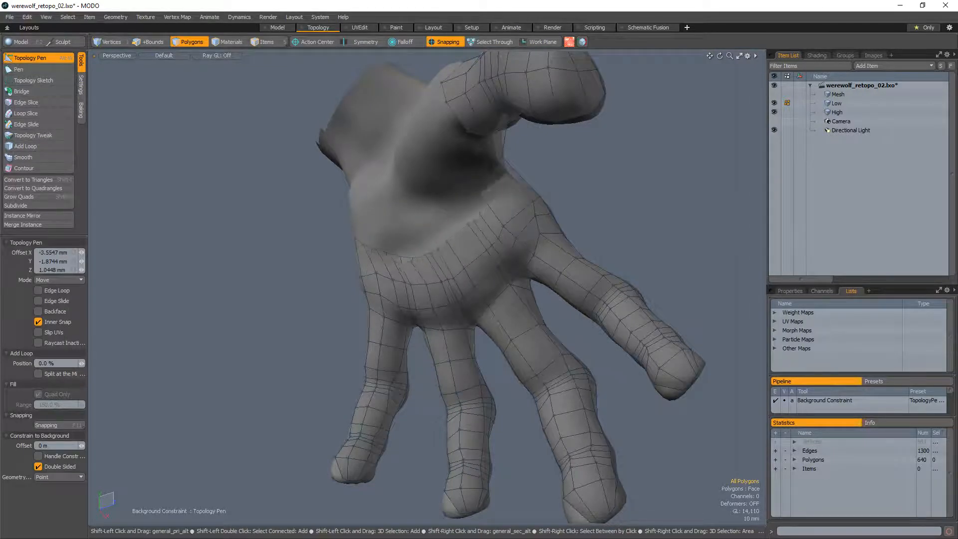
pyautogui.keyDown('shift'); pyautogui.moveTo(478, 231); pyautogui.dragTo(472, 217, button='right'); pyautogui.keyUp('shift')
pyautogui.keyDown('alt'); pyautogui.moveTo(472, 218); pyautogui.dragTo(445, 252); pyautogui.keyUp('alt')
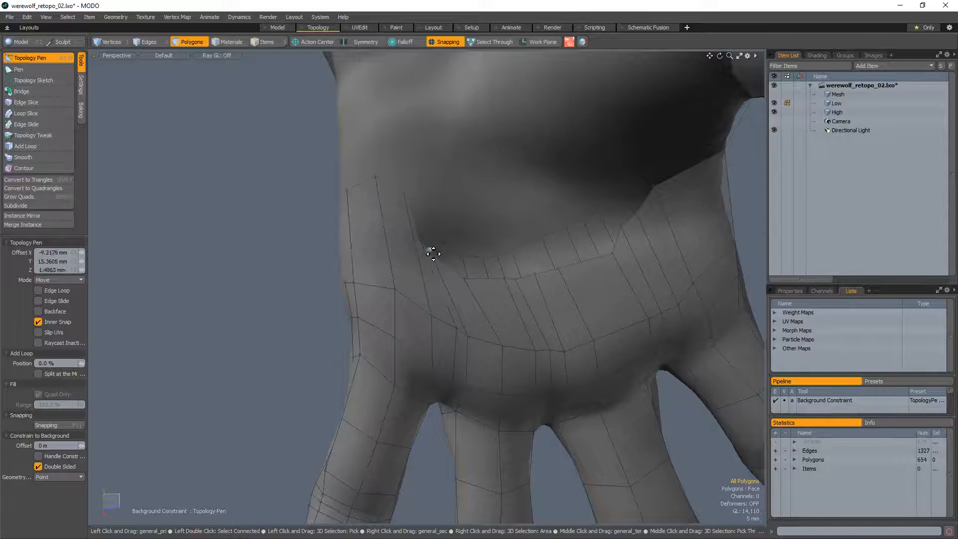
# Pull the new palm row's border points toward the wrist to lengthen its quads and even out the edge
pyautogui.moveTo(433, 255); pyautogui.dragTo(443, 215)
pyautogui.moveTo(481, 281); pyautogui.dragTo(479, 231)
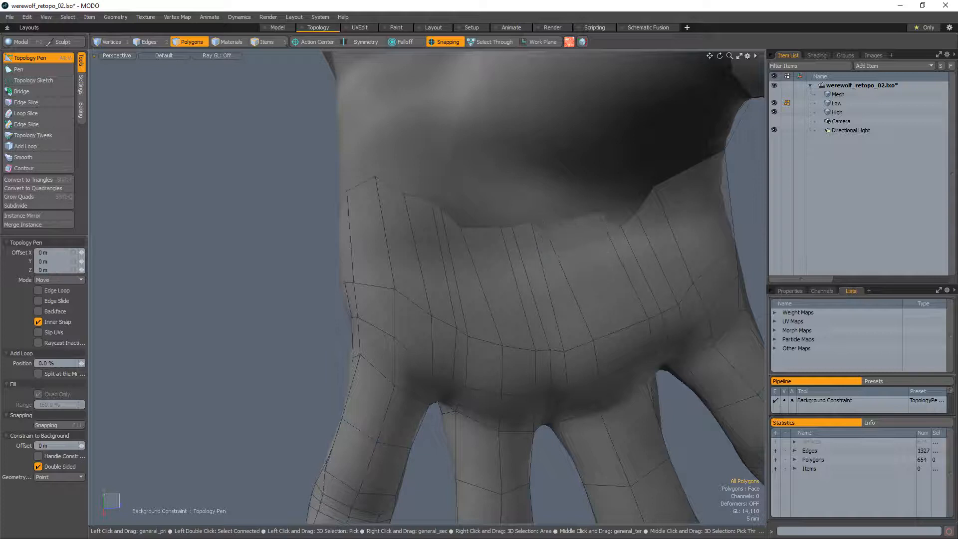
pyautogui.keyDown('alt'); pyautogui.moveTo(550, 228); pyautogui.dragTo(500, 243); pyautogui.keyUp('alt')
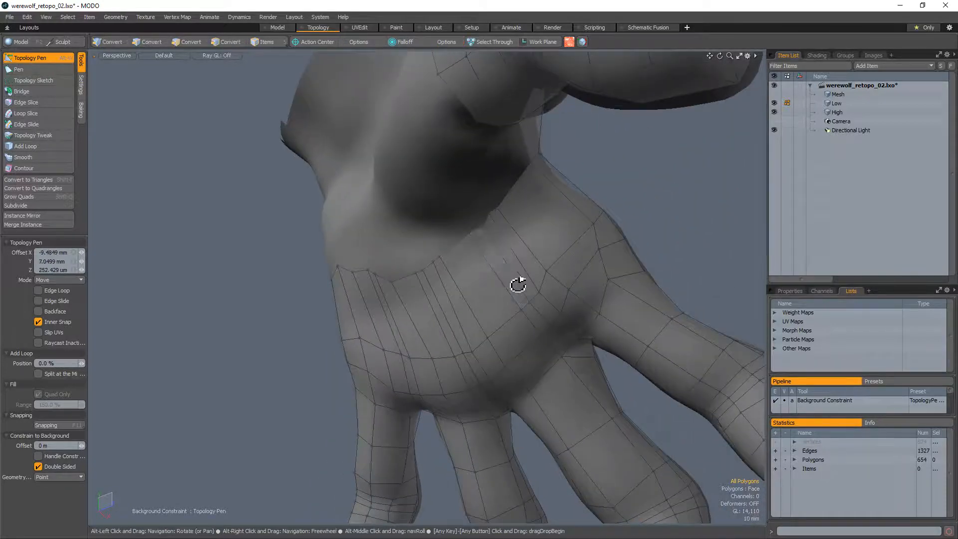
pyautogui.keyDown('alt'); pyautogui.moveTo(515, 283); pyautogui.dragTo(502, 257); pyautogui.keyUp('alt')
pyautogui.press('space')
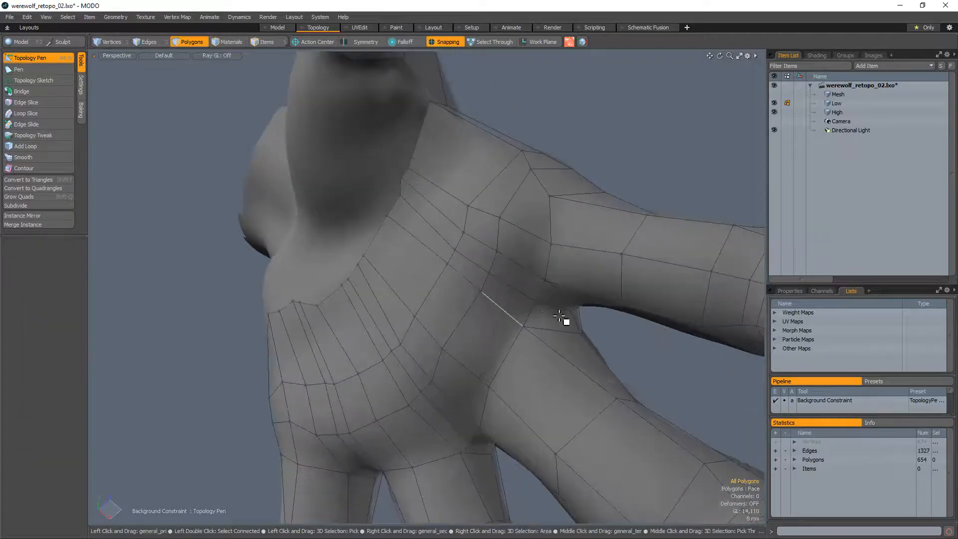
# Delete the three narrow paired quad columns running up the palm from the finger gaps, four polygons each
pyautogui.keyDown('alt'); pyautogui.moveTo(565, 321); pyautogui.dragTo(495, 314); pyautogui.keyUp('alt')
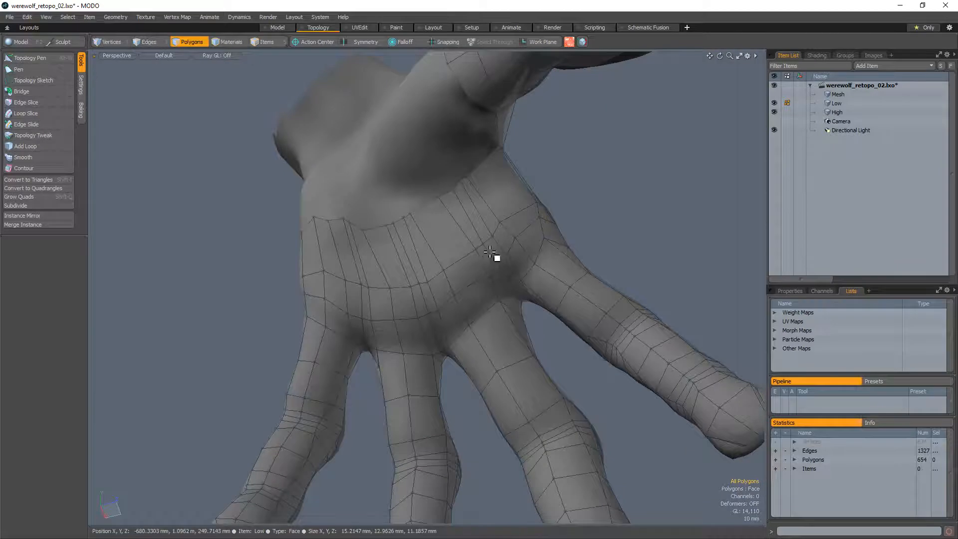
pyautogui.moveTo(489, 253); pyautogui.dragTo(491, 243)
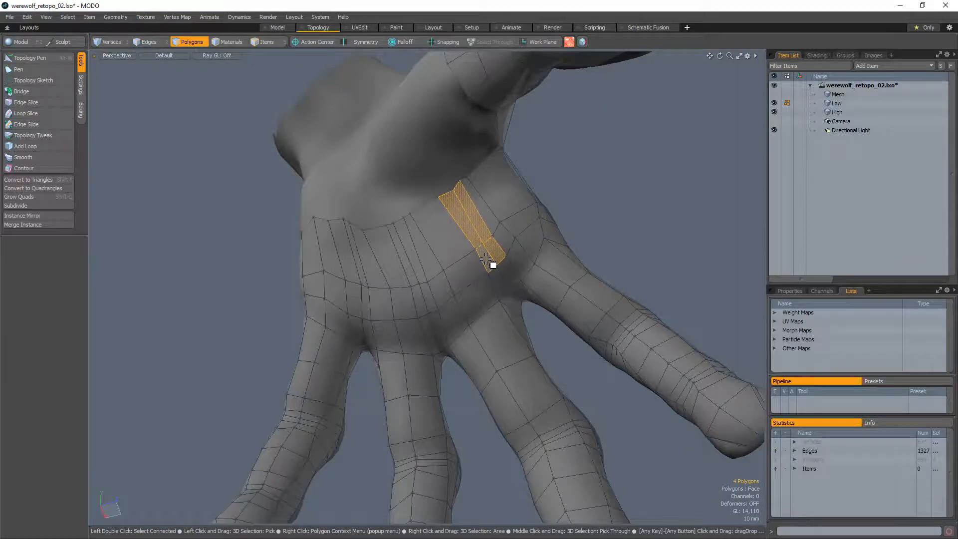
pyautogui.press('Delete')
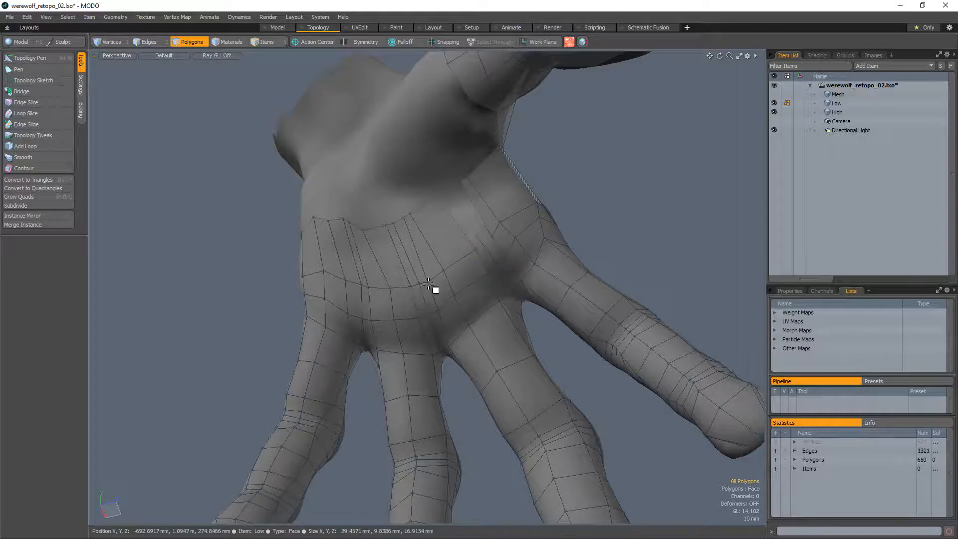
pyautogui.moveTo(428, 284); pyautogui.dragTo(424, 294)
pyautogui.press('Delete')
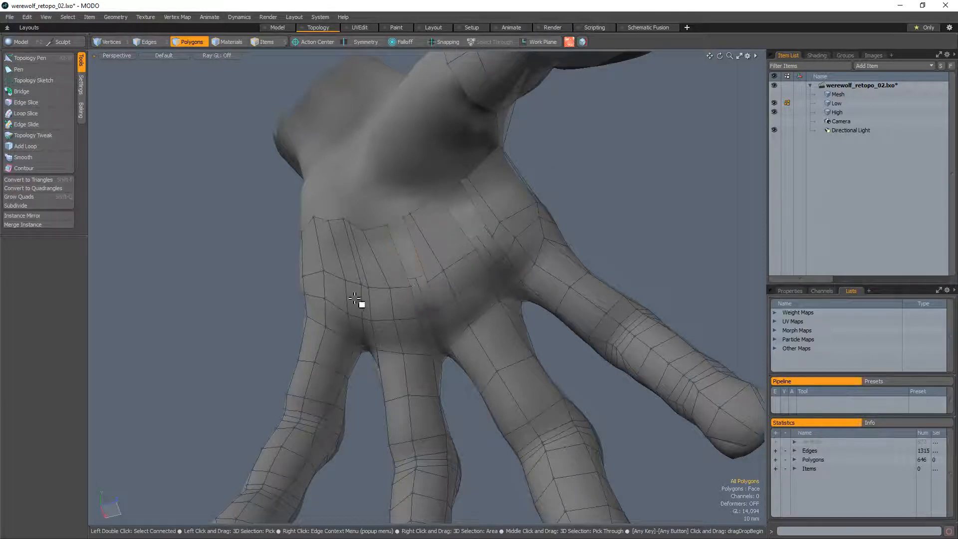
pyautogui.moveTo(364, 304)
pyautogui.mouseDown()
pyautogui.moveTo(377, 293)
pyautogui.moveTo(360, 294)
pyautogui.moveTo(364, 287)
pyautogui.mouseUp()
pyautogui.press('Delete')
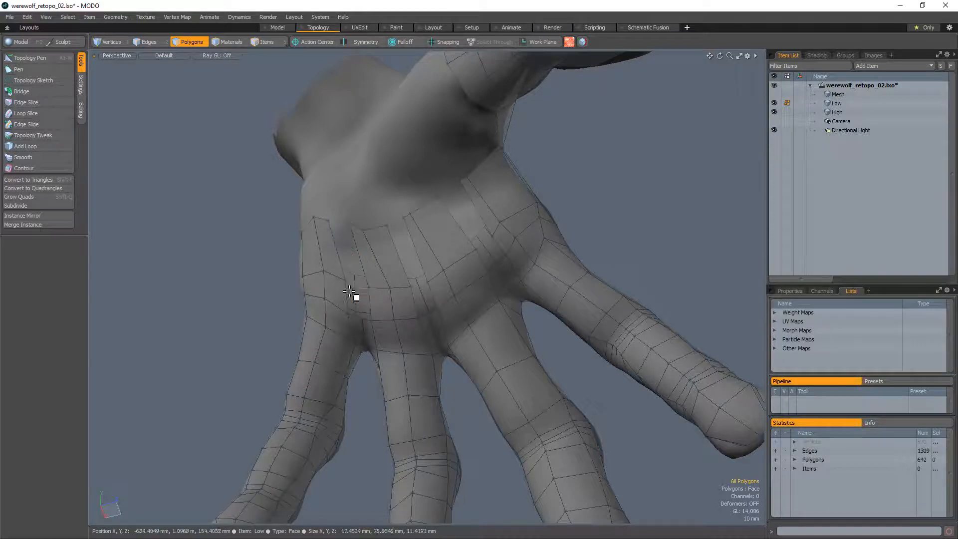
# Close the palm gap beside the little finger with the Topology Pen and fill the remaining four-edged hole with a polygon
pyautogui.hotkey('alt', 'w')
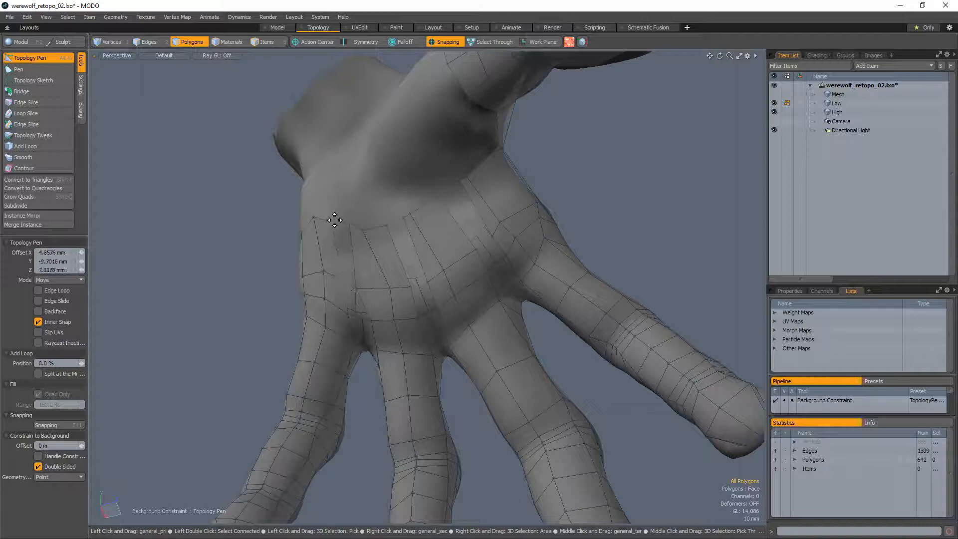
pyautogui.keyDown('alt'); pyautogui.moveTo(388, 341); pyautogui.dragTo(364, 308); pyautogui.keyUp('alt')
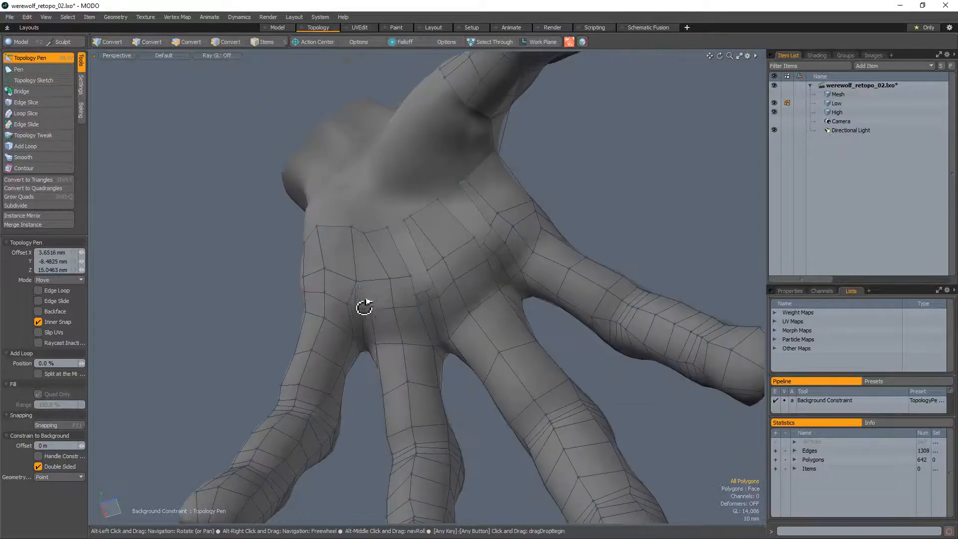
pyautogui.press('space')
pyautogui.press('2')
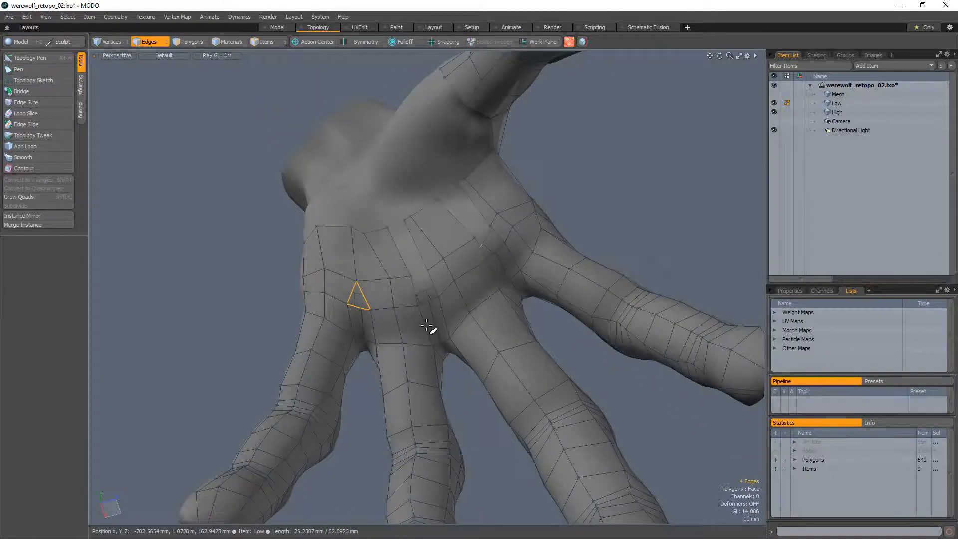
pyautogui.keyDown('alt'); pyautogui.moveTo(427, 326); pyautogui.dragTo(446, 225); pyautogui.keyUp('alt')
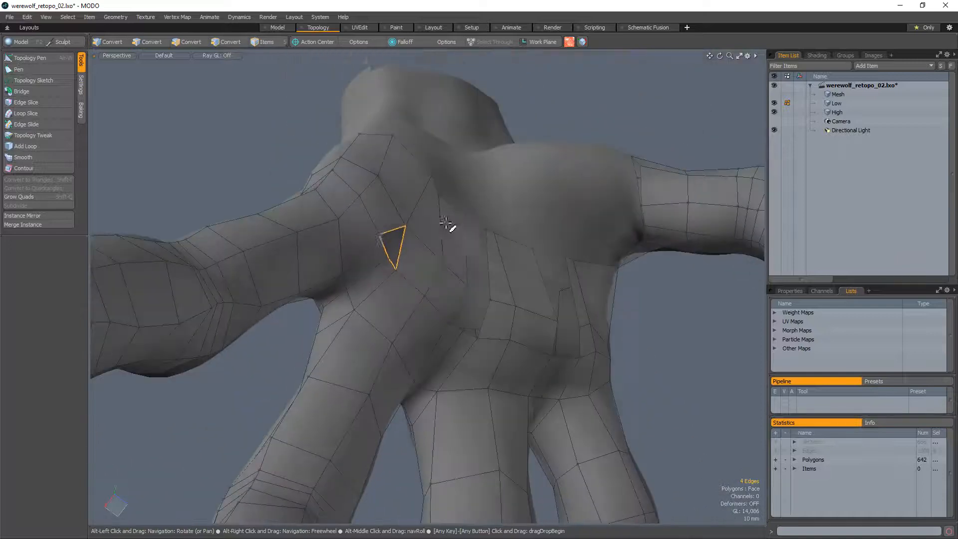
pyautogui.keyDown('alt'); pyautogui.moveTo(394, 265); pyautogui.dragTo(368, 272); pyautogui.keyUp('alt')
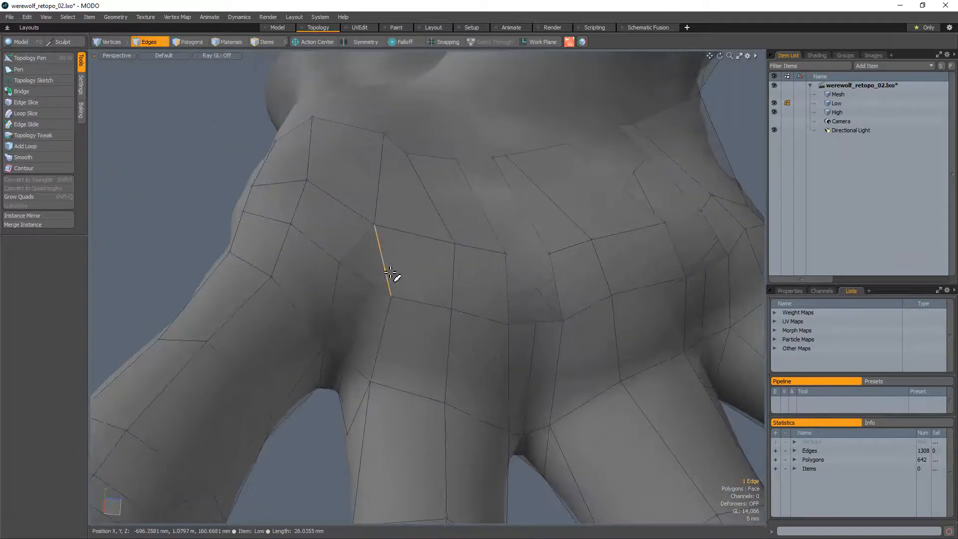
pyautogui.keyDown('shift'); pyautogui.click(377, 299); pyautogui.keyUp('shift')
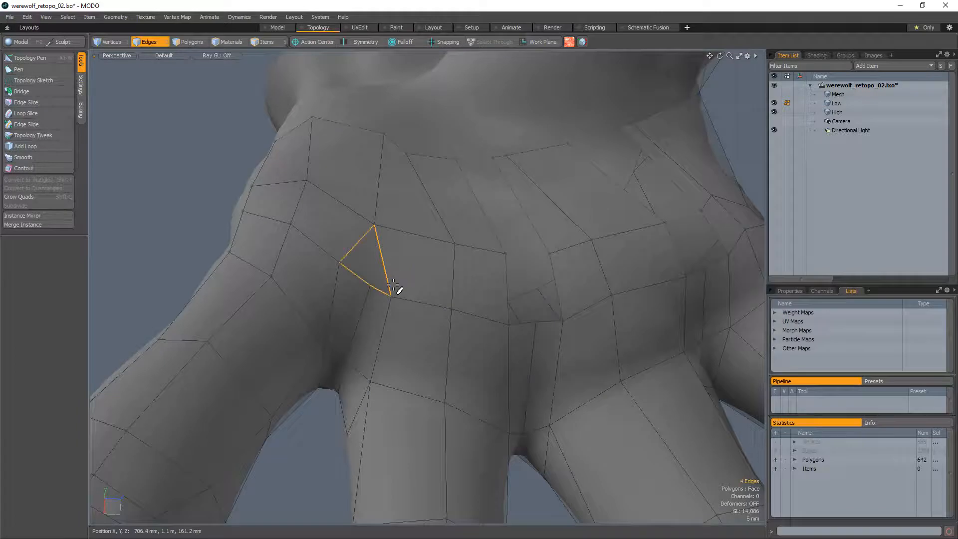
pyautogui.press('p')
pyautogui.press('a')
pyautogui.click(318, 215)
pyautogui.keyDown('alt'); pyautogui.moveTo(504, 203); pyautogui.dragTo(464, 200); pyautogui.keyUp('alt')
pyautogui.keyDown('ctrl'); pyautogui.keyDown('alt'); pyautogui.moveTo(464, 200); pyautogui.dragTo(506, 198); pyautogui.keyUp('alt'); pyautogui.keyUp('ctrl')
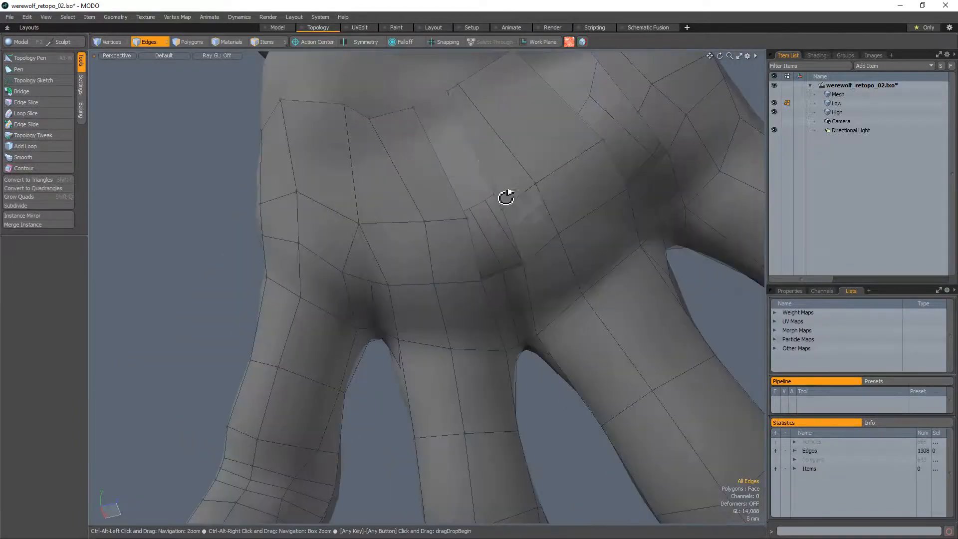
# Try subdividing the hand mesh and selecting the polygon loop around the finger bases to preview its flow
pyautogui.hotkey('shift', 'd')
pyautogui.moveTo(392, 282)
pyautogui.keyDown('alt'); pyautogui.mouseDown()
pyautogui.moveTo(385, 229)
pyautogui.moveTo(430, 270)
pyautogui.moveTo(370, 272)
pyautogui.mouseUp(); pyautogui.keyUp('alt')
pyautogui.press('3')
pyautogui.press('l')
pyautogui.scroll(-5, 374, 306)
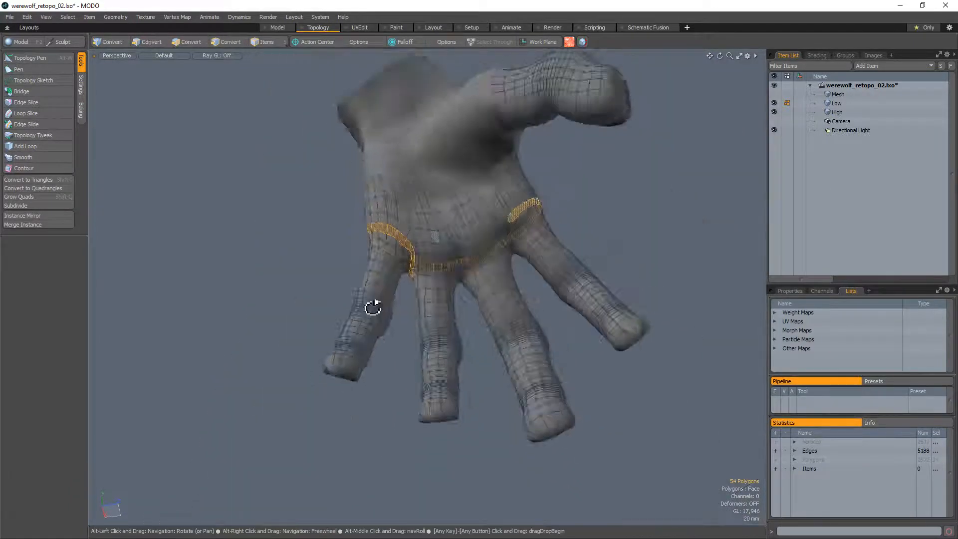
pyautogui.keyDown('alt'); pyautogui.moveTo(375, 306); pyautogui.dragTo(590, 361); pyautogui.keyUp('alt')
pyautogui.hotkey('ctrl', 'z')
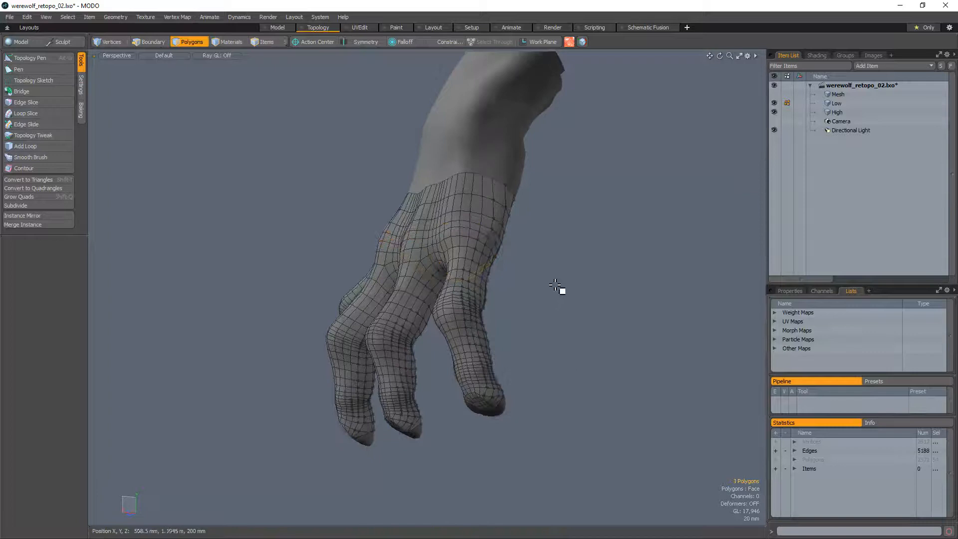
pyautogui.hotkey('ctrl', 'z')
# Close the two remaining palm gaps by joining the facing points with the Topology Pen and even out the palm's open border
pyautogui.keyDown('alt'); pyautogui.moveTo(580, 284); pyautogui.dragTo(474, 205); pyautogui.keyUp('alt')
pyautogui.scroll(6, 474, 215)
pyautogui.hotkey('alt', 'w')
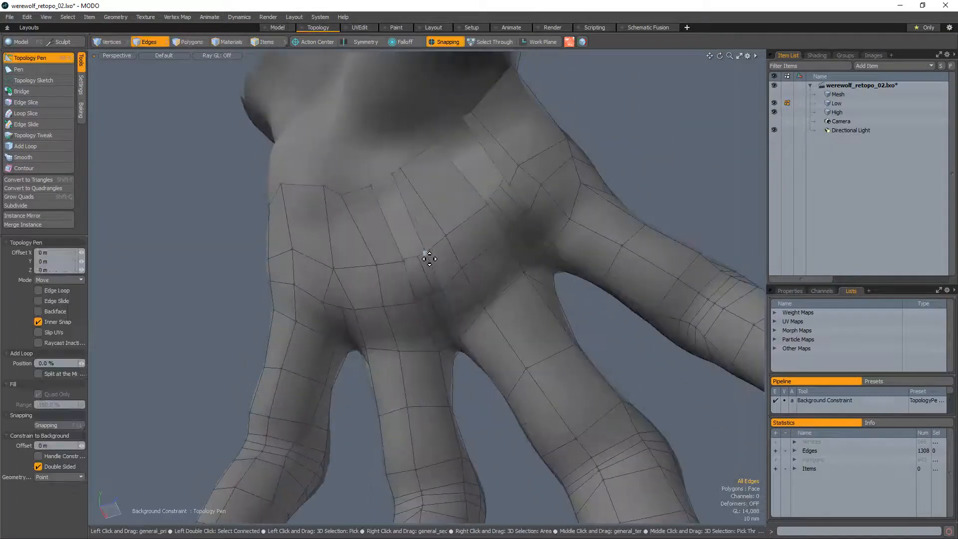
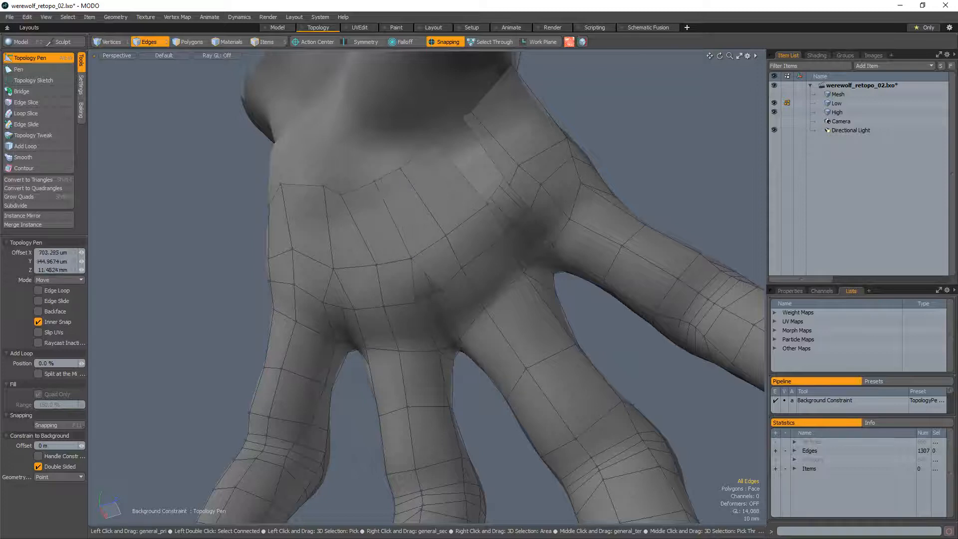
pyautogui.moveTo(342, 197); pyautogui.dragTo(345, 200)
pyautogui.keyDown('alt'); pyautogui.moveTo(455, 149); pyautogui.dragTo(458, 220); pyautogui.keyUp('alt')
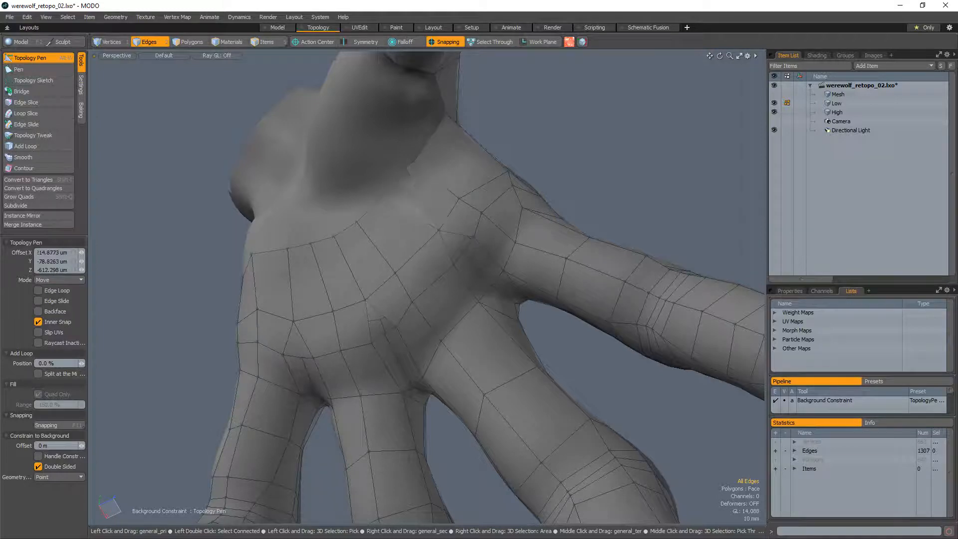
pyautogui.moveTo(452, 194); pyautogui.dragTo(433, 147)
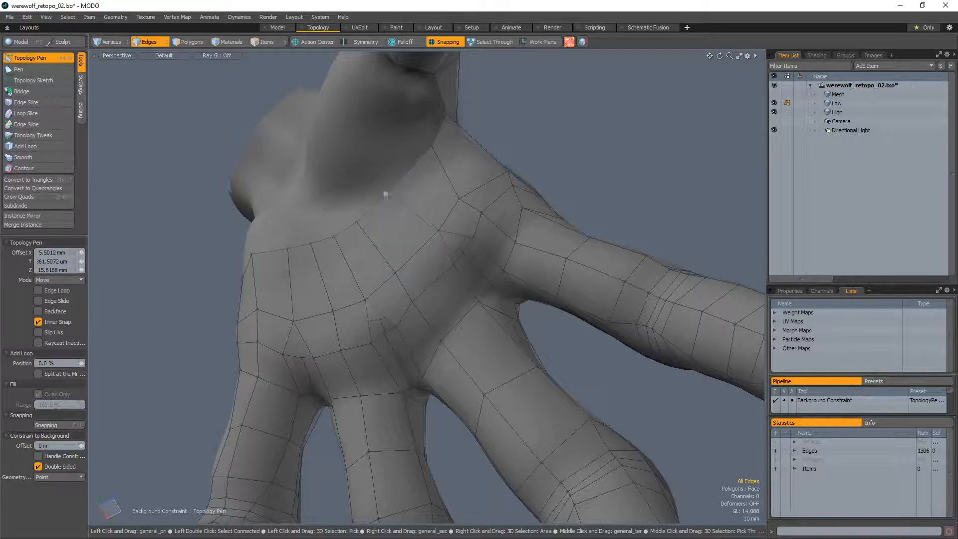
# Fill the two four-edged holes left in the palm below the middle and index fingers with polygons
pyautogui.press('space')
pyautogui.keyDown('alt'); pyautogui.moveTo(421, 212); pyautogui.dragTo(469, 240); pyautogui.keyUp('alt')
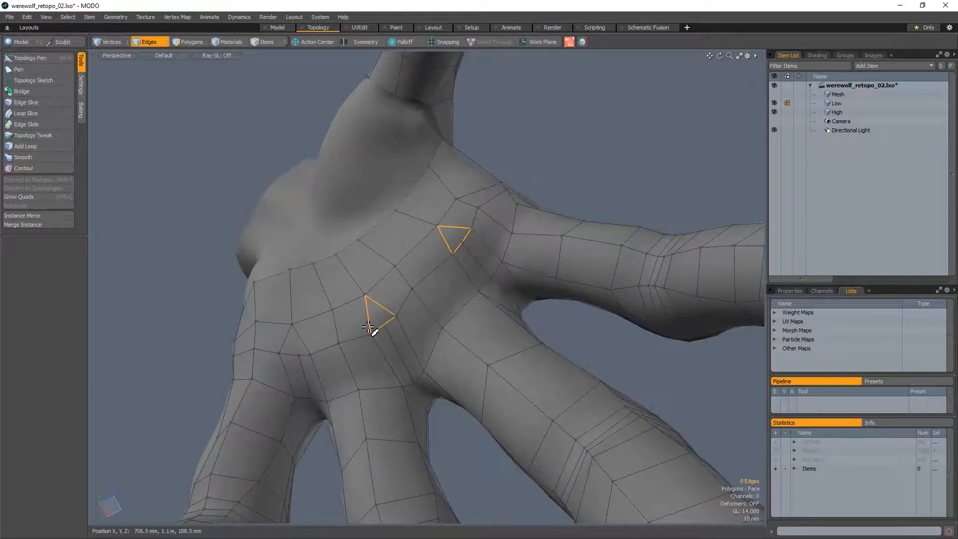
pyautogui.keyDown('alt'); pyautogui.moveTo(520, 218); pyautogui.dragTo(507, 265); pyautogui.keyUp('alt')
# Select the polygon loops around the palm and back of the hand to check how the quads flow
pyautogui.moveTo(415, 192)
pyautogui.mouseDown()
pyautogui.moveTo(372, 236)
pyautogui.moveTo(535, 225)
pyautogui.moveTo(542, 205)
pyautogui.moveTo(474, 253)
pyautogui.moveTo(474, 268)
pyautogui.moveTo(310, 379)
pyautogui.moveTo(392, 261)
pyautogui.moveTo(377, 268)
pyautogui.mouseUp()
pyautogui.press('l')
pyautogui.press('l')
pyautogui.moveTo(334, 245); pyautogui.dragTo(399, 269)
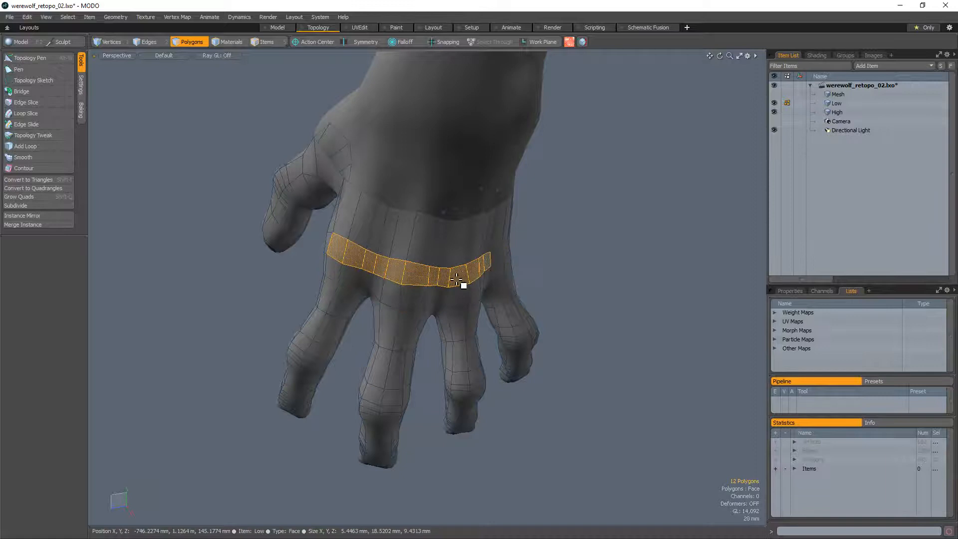
pyautogui.keyDown('alt'); pyautogui.moveTo(457, 279); pyautogui.dragTo(462, 212); pyautogui.keyUp('alt')
pyautogui.moveTo(336, 300)
pyautogui.keyDown('shift'); pyautogui.mouseDown()
pyautogui.moveTo(278, 317)
pyautogui.moveTo(447, 265)
pyautogui.moveTo(400, 304)
pyautogui.moveTo(412, 431)
pyautogui.moveTo(390, 289)
pyautogui.moveTo(391, 369)
pyautogui.moveTo(451, 392)
pyautogui.moveTo(360, 233)
pyautogui.moveTo(325, 334)
pyautogui.moveTo(365, 308)
pyautogui.moveTo(313, 281)
pyautogui.mouseUp(); pyautogui.keyUp('shift')
# Nudge points on the back of the fingers and their webbing with the Topology Pen to even out the quads
pyautogui.hotkey('alt', 'w')
pyautogui.keyDown('alt'); pyautogui.moveTo(309, 325); pyautogui.dragTo(308, 400); pyautogui.keyUp('alt')
pyautogui.keyDown('ctrl'); pyautogui.keyDown('alt'); pyautogui.moveTo(349, 329); pyautogui.dragTo(530, 241); pyautogui.keyUp('alt'); pyautogui.keyUp('ctrl')
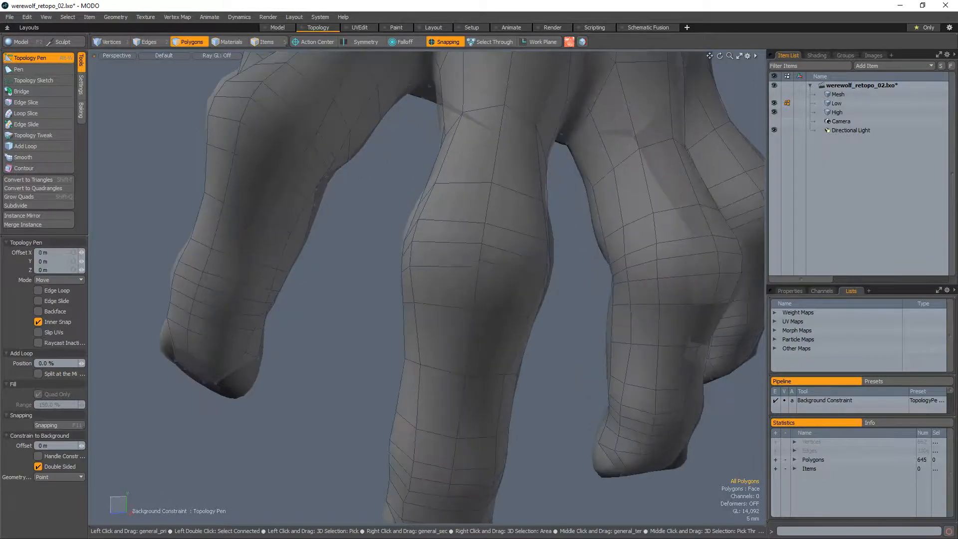
pyautogui.keyDown('ctrl'); pyautogui.keyDown('alt'); pyautogui.moveTo(509, 274); pyautogui.dragTo(441, 327); pyautogui.keyUp('alt'); pyautogui.keyUp('ctrl')
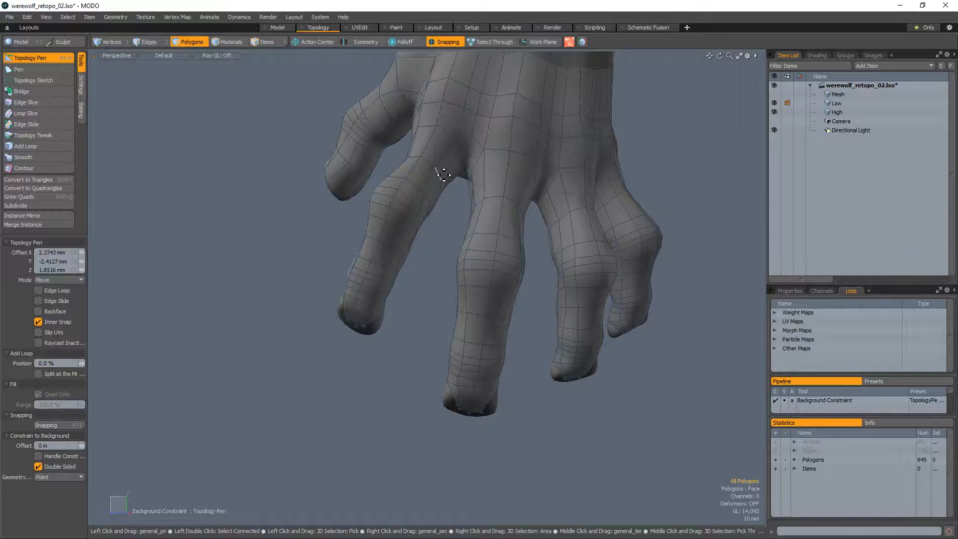
pyautogui.keyDown('ctrl'); pyautogui.keyDown('alt'); pyautogui.moveTo(443, 175); pyautogui.dragTo(473, 331); pyautogui.keyUp('alt'); pyautogui.keyUp('ctrl')
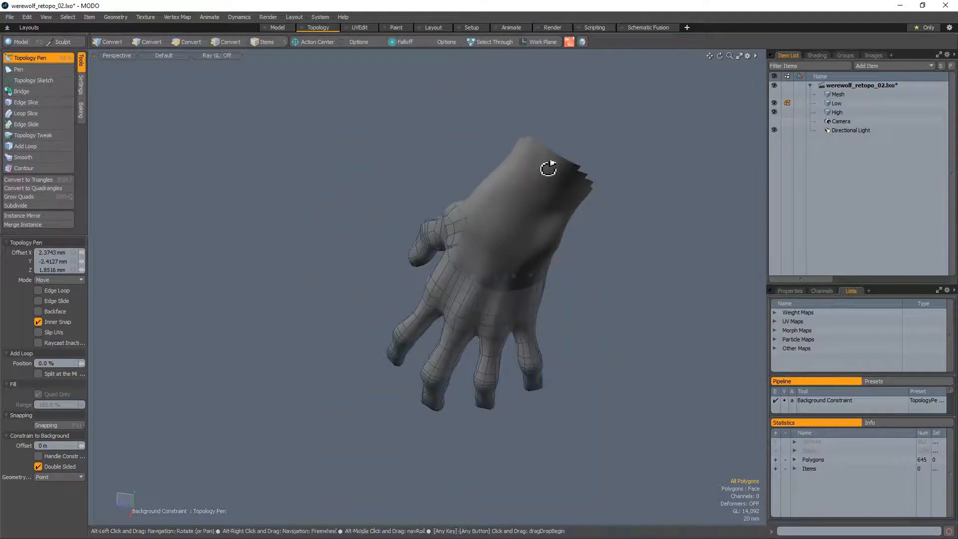
# Extend the open border at the base of the thumb toward the wrist with new quads using the Topology Pen
pyautogui.keyDown('alt'); pyautogui.moveTo(547, 167); pyautogui.dragTo(551, 200); pyautogui.keyUp('alt')
pyautogui.keyDown('alt'); pyautogui.moveTo(473, 228); pyautogui.dragTo(402, 269); pyautogui.keyUp('alt')
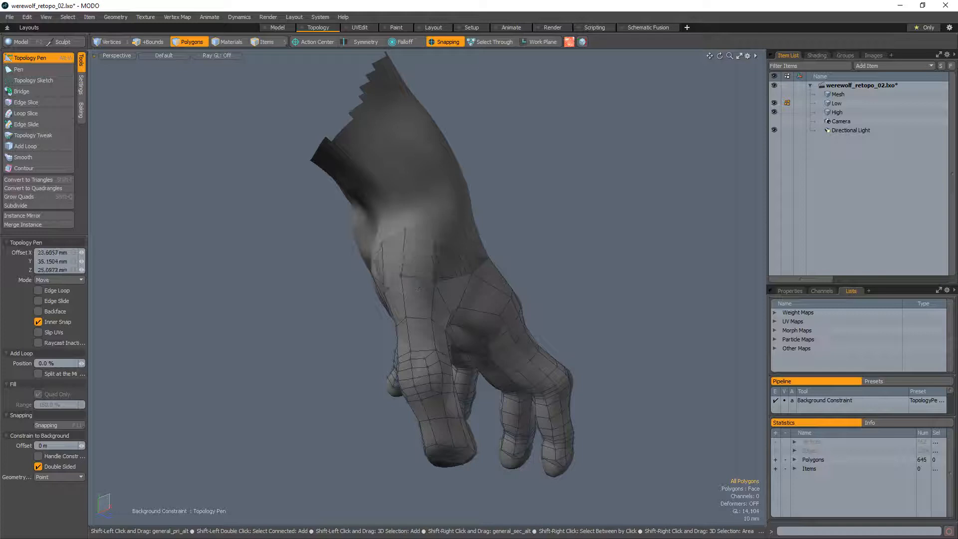
pyautogui.keyDown('alt'); pyautogui.moveTo(418, 289); pyautogui.dragTo(442, 289); pyautogui.keyUp('alt')
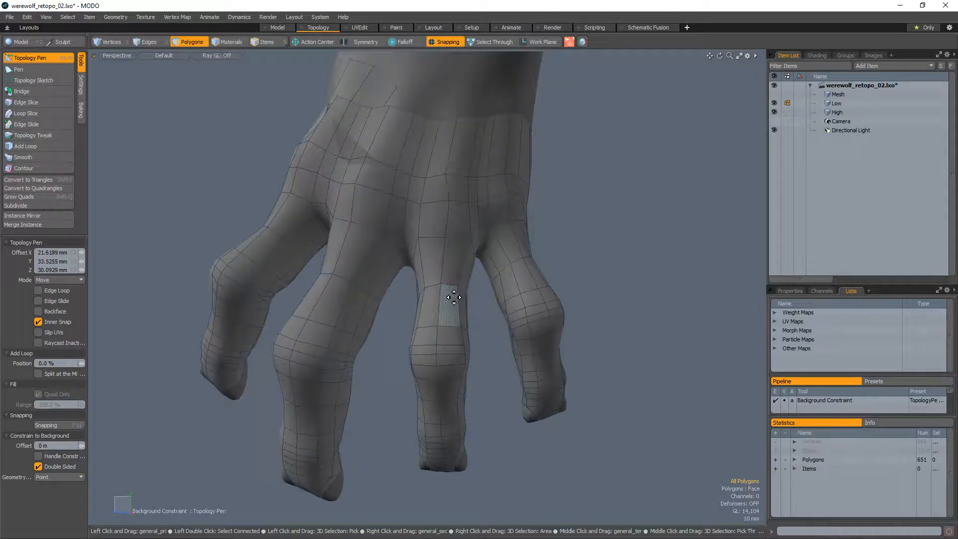
# Adjust the points on the back of the hand around the ring finger's knuckle to even out the quads
pyautogui.scroll(4, 445, 214)
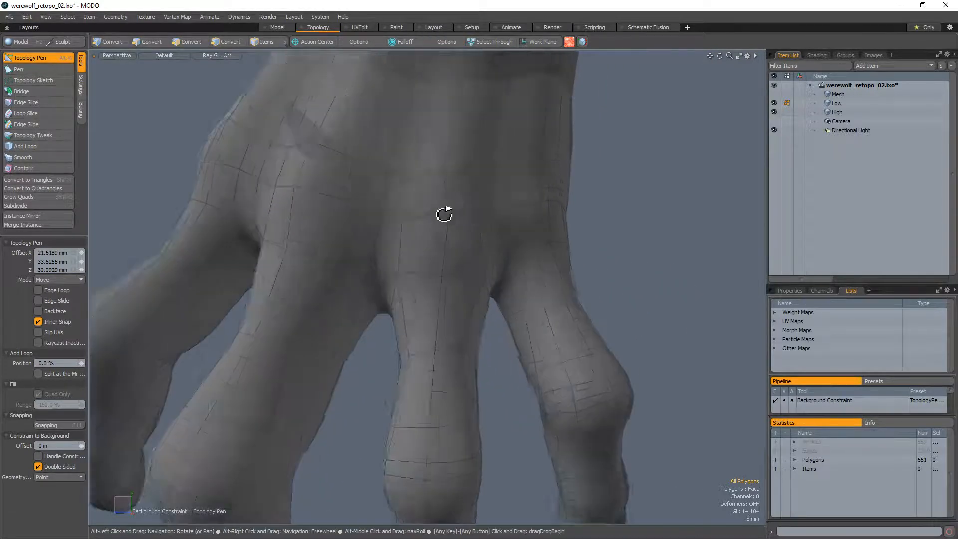
pyautogui.moveTo(450, 216); pyautogui.dragTo(443, 216)
pyautogui.keyDown('alt'); pyautogui.moveTo(444, 216); pyautogui.dragTo(451, 220); pyautogui.keyUp('alt')
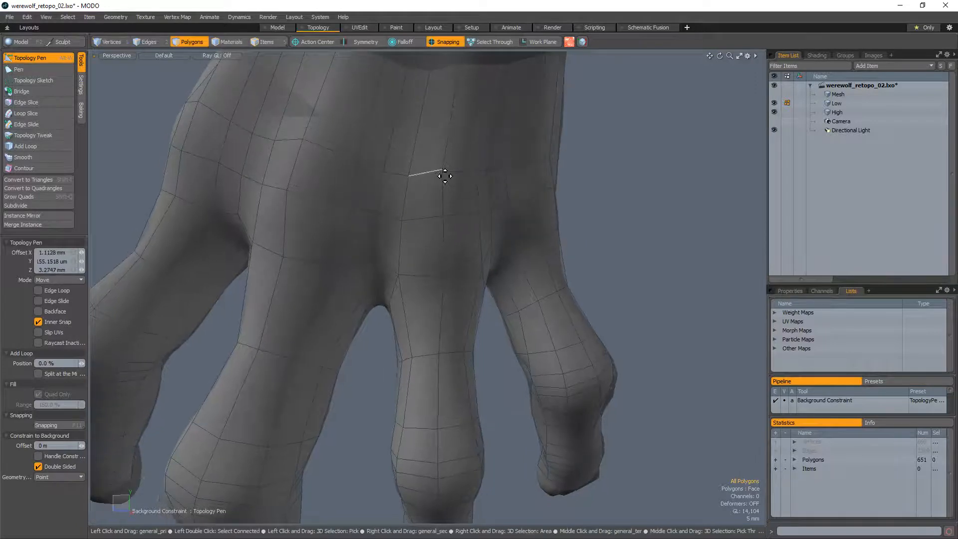
pyautogui.keyDown('alt'); pyautogui.keyDown('shift'); pyautogui.moveTo(456, 175); pyautogui.dragTo(399, 271); pyautogui.keyUp('shift'); pyautogui.keyUp('alt')
pyautogui.scroll(-3, 400, 272)
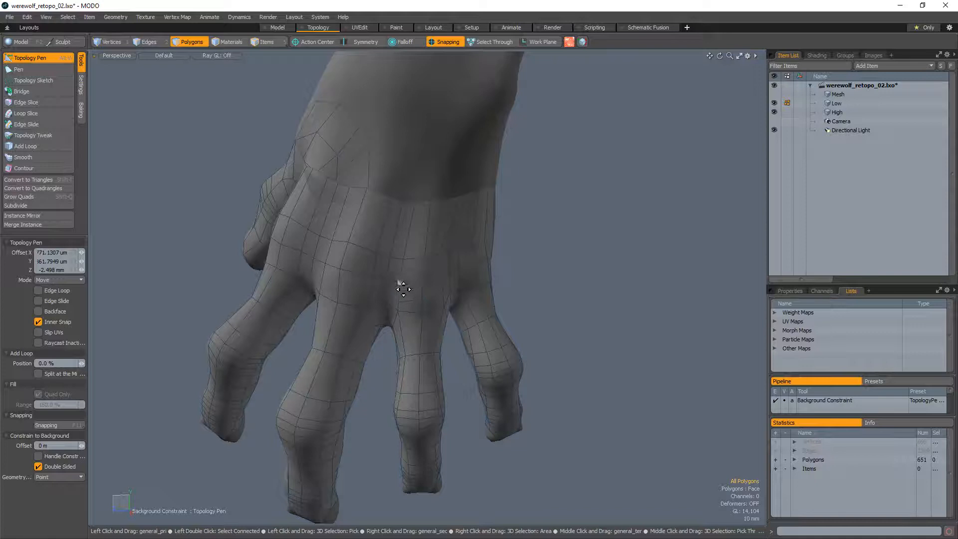
pyautogui.press('space')
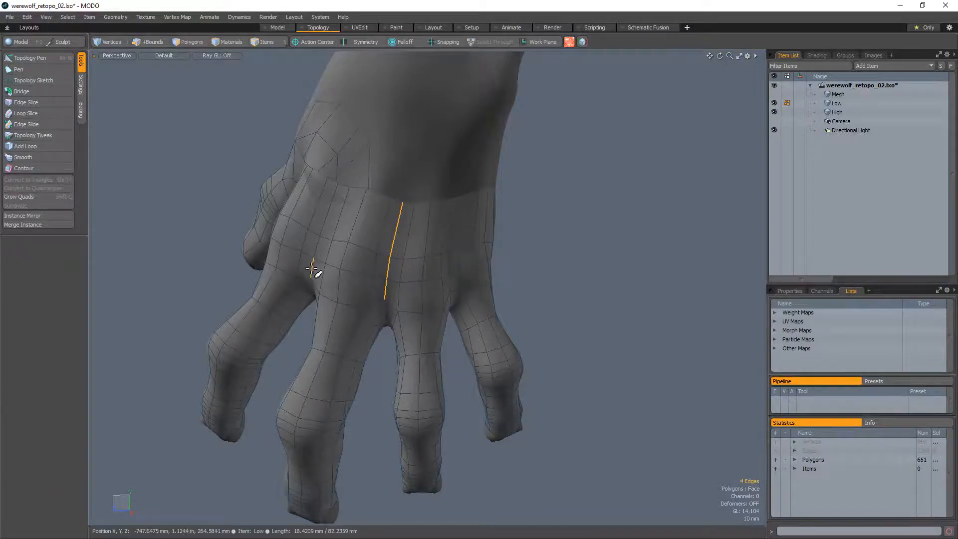
pyautogui.keyDown('alt'); pyautogui.moveTo(532, 267); pyautogui.dragTo(438, 253); pyautogui.keyUp('alt')
pyautogui.click(555, 247)
# Shift the points along the little finger side of the hand with the Topology Pen to straighten its edge lines
pyautogui.scroll(2, 432, 256)
pyautogui.hotkey('alt', 'w')
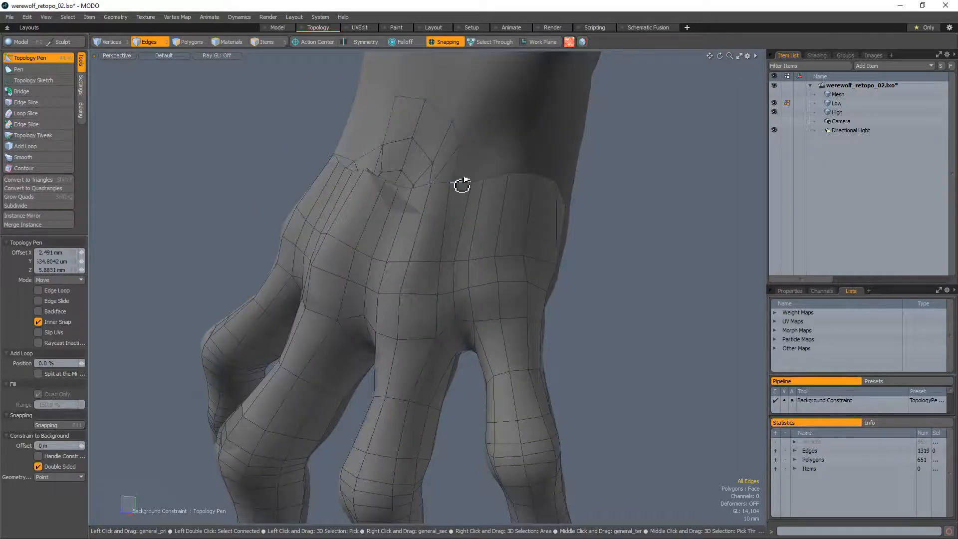
pyautogui.keyDown('alt'); pyautogui.moveTo(463, 185); pyautogui.dragTo(493, 196); pyautogui.keyUp('alt')
pyautogui.keyDown('alt'); pyautogui.moveTo(622, 203); pyautogui.dragTo(546, 181); pyautogui.keyUp('alt')
pyautogui.keyDown('alt'); pyautogui.moveTo(607, 185); pyautogui.dragTo(524, 200); pyautogui.keyUp('alt')
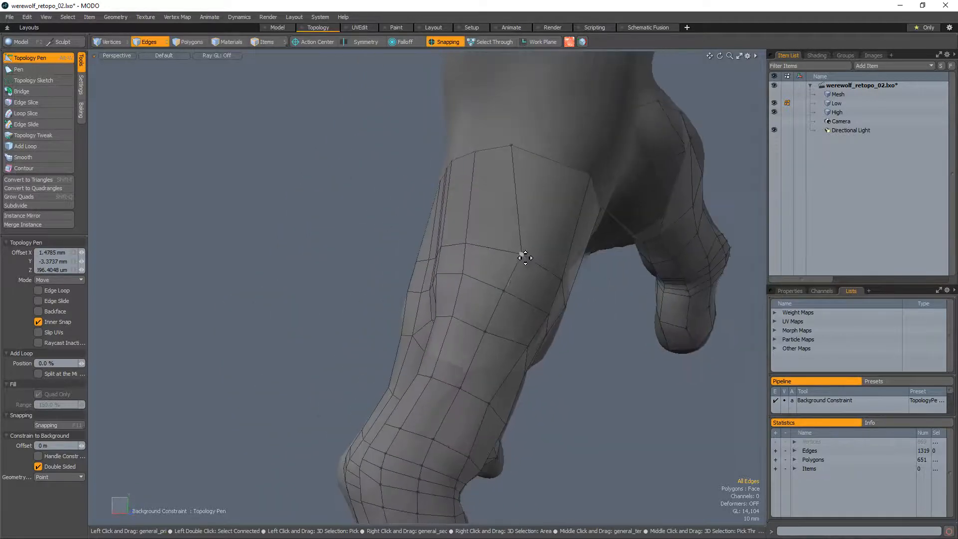
pyautogui.moveTo(522, 146); pyautogui.dragTo(518, 145)
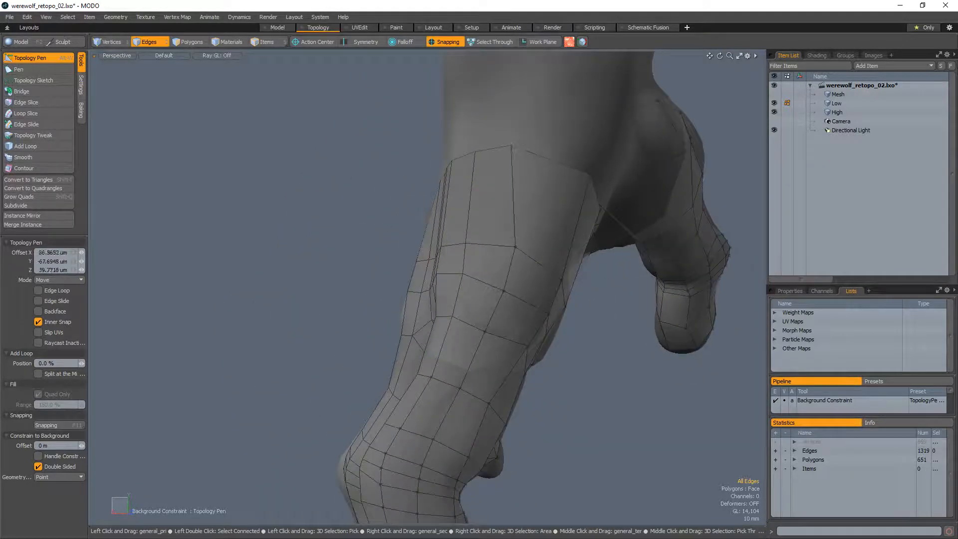
pyautogui.keyDown('ctrl'); pyautogui.keyDown('alt'); pyautogui.moveTo(564, 216); pyautogui.dragTo(559, 334); pyautogui.keyUp('alt'); pyautogui.keyUp('ctrl')
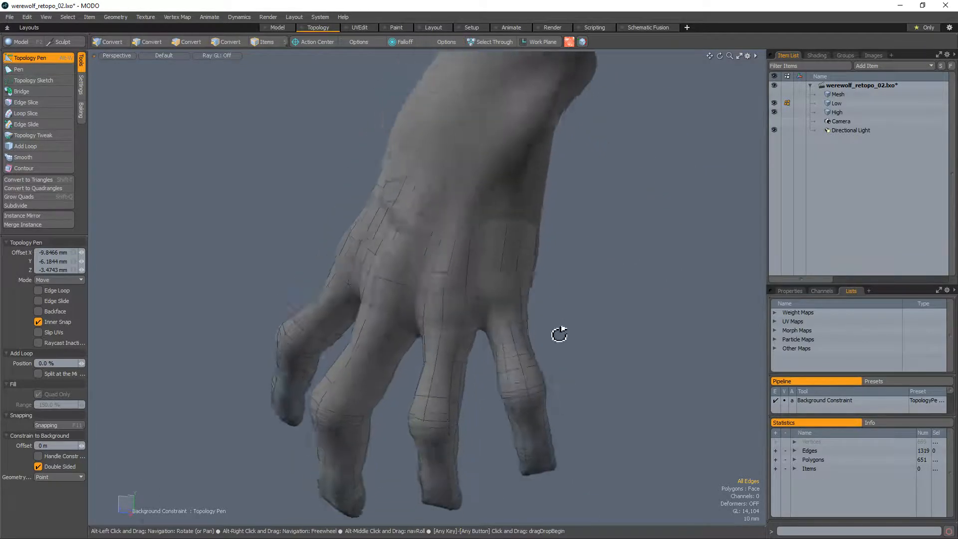
# Delete the paired narrow polygons in the columns running between the fingers on the back of the hand
pyautogui.moveTo(451, 242)
pyautogui.keyDown('ctrl'); pyautogui.keyDown('alt'); pyautogui.mouseDown()
pyautogui.moveTo(506, 241)
pyautogui.moveTo(462, 254)
pyautogui.mouseUp(); pyautogui.keyUp('alt'); pyautogui.keyUp('ctrl')
pyautogui.press('3')
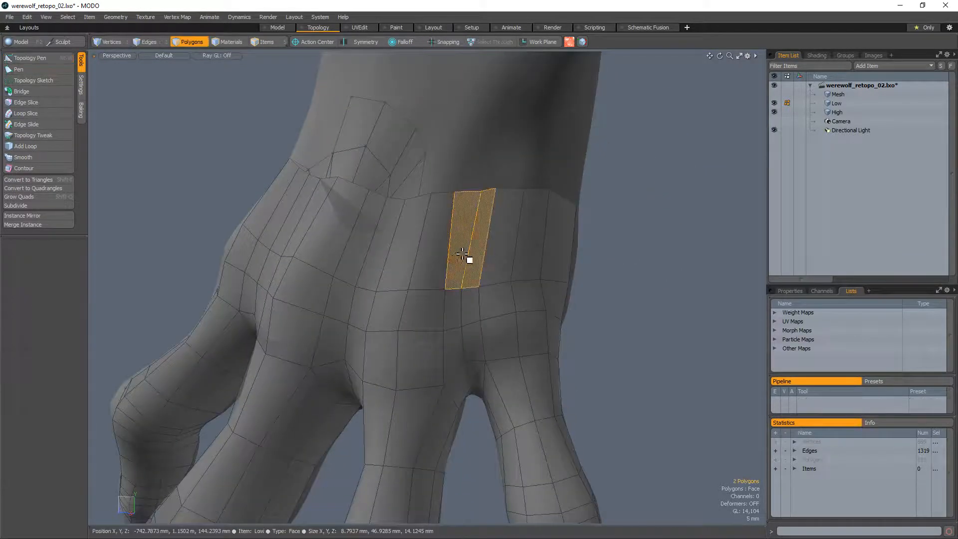
pyautogui.press('Delete')
pyautogui.keyDown('alt'); pyautogui.keyDown('shift'); pyautogui.moveTo(402, 261); pyautogui.dragTo(429, 249); pyautogui.keyUp('shift'); pyautogui.keyUp('alt')
pyautogui.press('Delete')
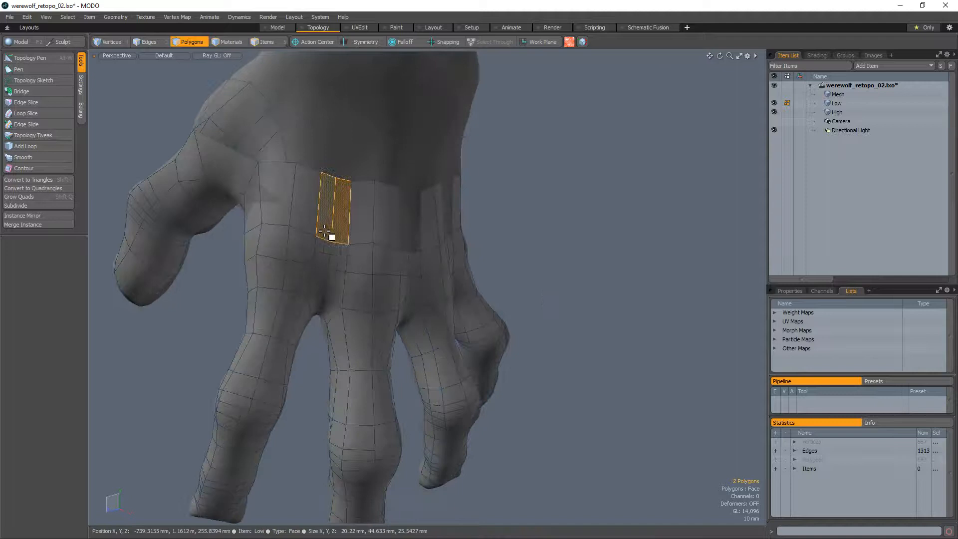
# Reposition the points along the open border beside the gaps on the back of the hand with the Topology Pen
pyautogui.keyDown('alt'); pyautogui.moveTo(377, 272); pyautogui.dragTo(406, 238); pyautogui.keyUp('alt')
pyautogui.hotkey('alt', 'w')
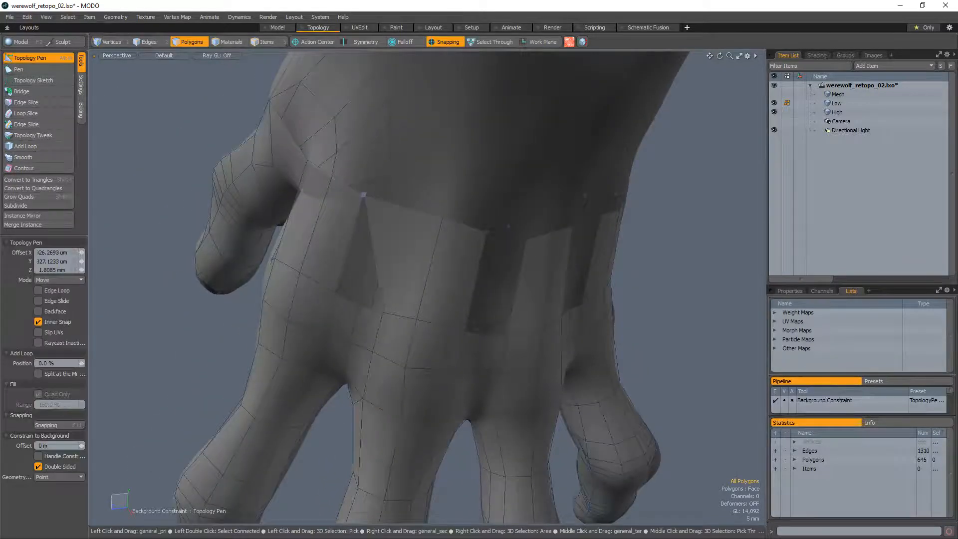
pyautogui.keyDown('alt'); pyautogui.moveTo(363, 195); pyautogui.dragTo(428, 247); pyautogui.keyUp('alt')
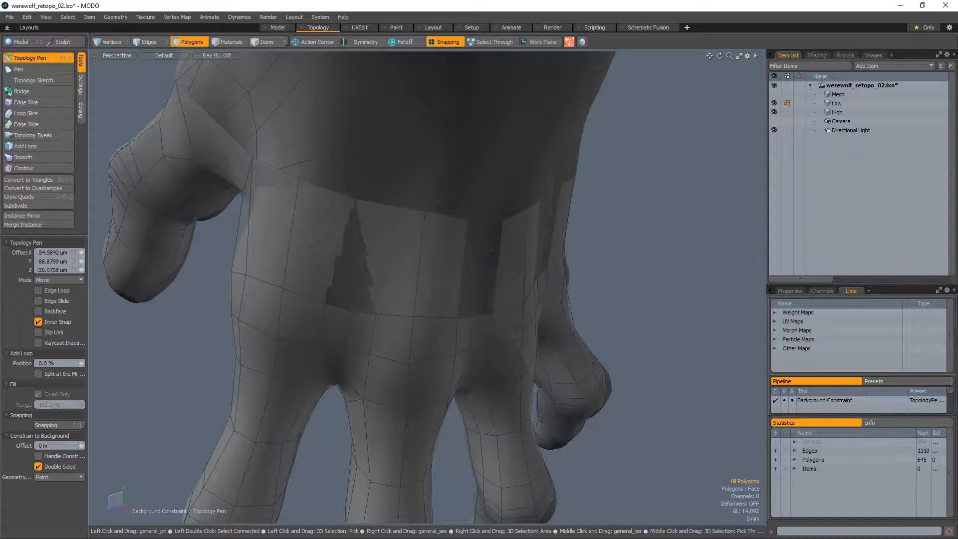
pyautogui.keyDown('alt'); pyautogui.moveTo(368, 207); pyautogui.dragTo(526, 253); pyautogui.keyUp('alt')
pyautogui.keyDown('alt'); pyautogui.moveTo(526, 253); pyautogui.dragTo(497, 249); pyautogui.keyUp('alt')
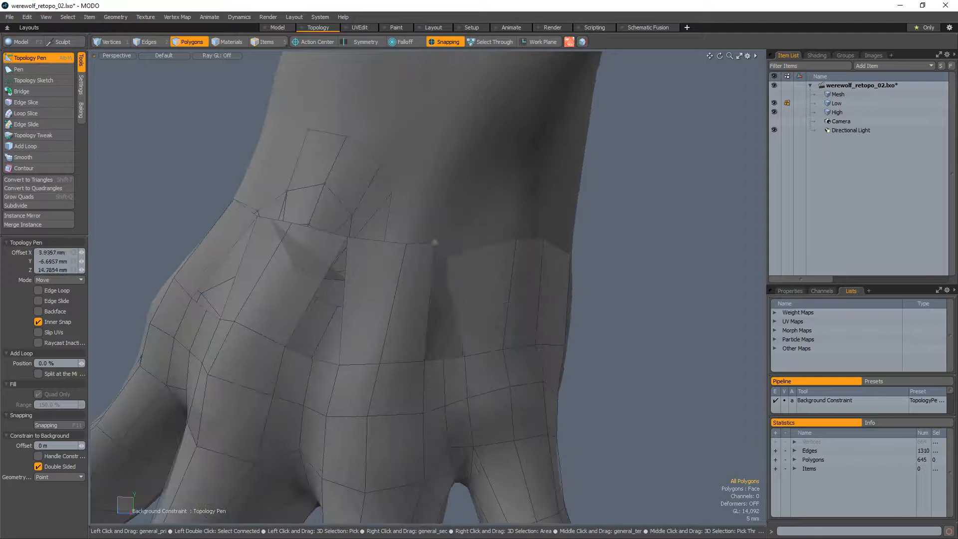
pyautogui.moveTo(439, 253); pyautogui.dragTo(435, 242)
# Fill the three gaps on the back of the hand with a single polygon each, using their bordering edges
pyautogui.scroll(-3, 440, 280)
pyautogui.keyDown('alt'); pyautogui.moveTo(439, 279); pyautogui.dragTo(419, 284); pyautogui.keyUp('alt')
pyautogui.press('2')
pyautogui.click(466, 283)
pyautogui.keyDown('shift'); pyautogui.click(472, 297); pyautogui.keyUp('shift')
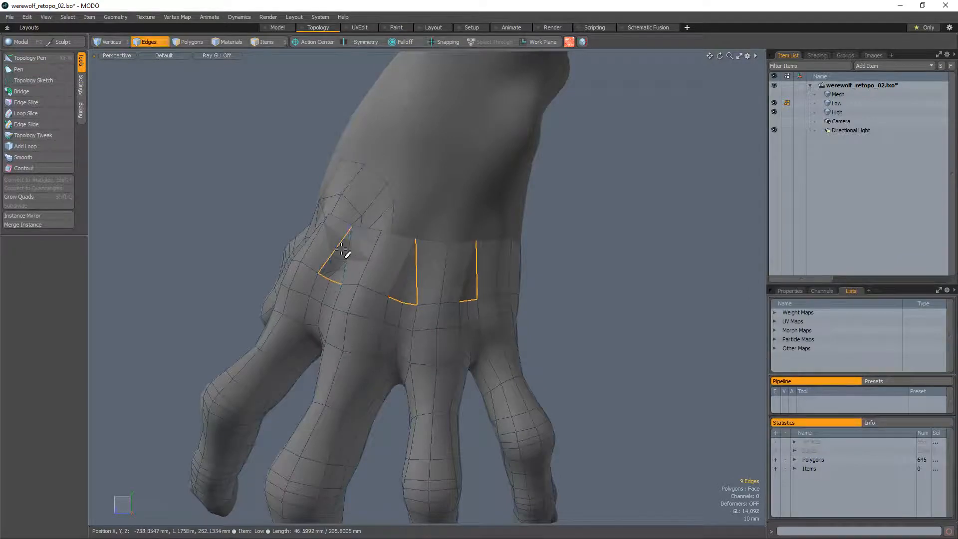
pyautogui.click(451, 176)
pyautogui.keyDown('alt'); pyautogui.moveTo(443, 186); pyautogui.dragTo(499, 222); pyautogui.keyUp('alt')
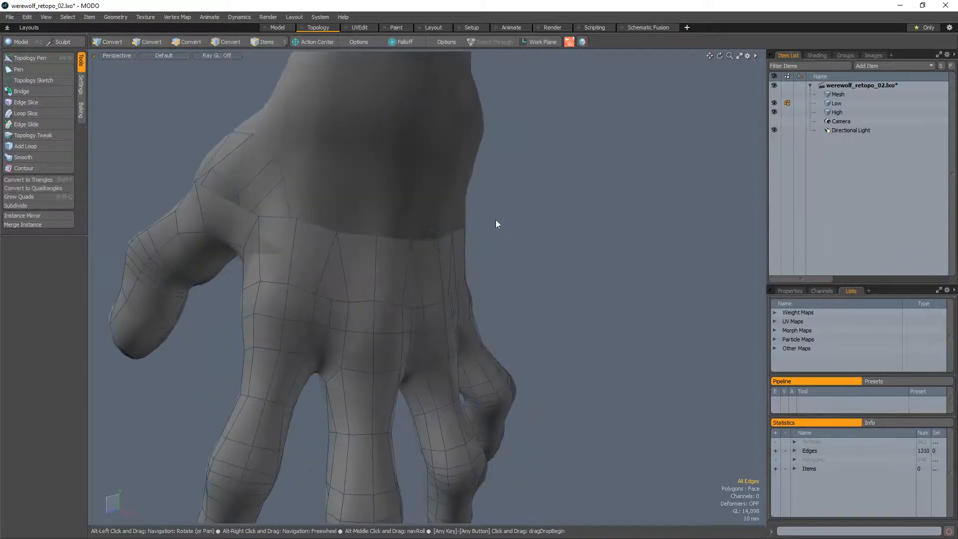
pyautogui.keyDown('alt'); pyautogui.moveTo(563, 297); pyautogui.dragTo(482, 269); pyautogui.keyUp('alt')
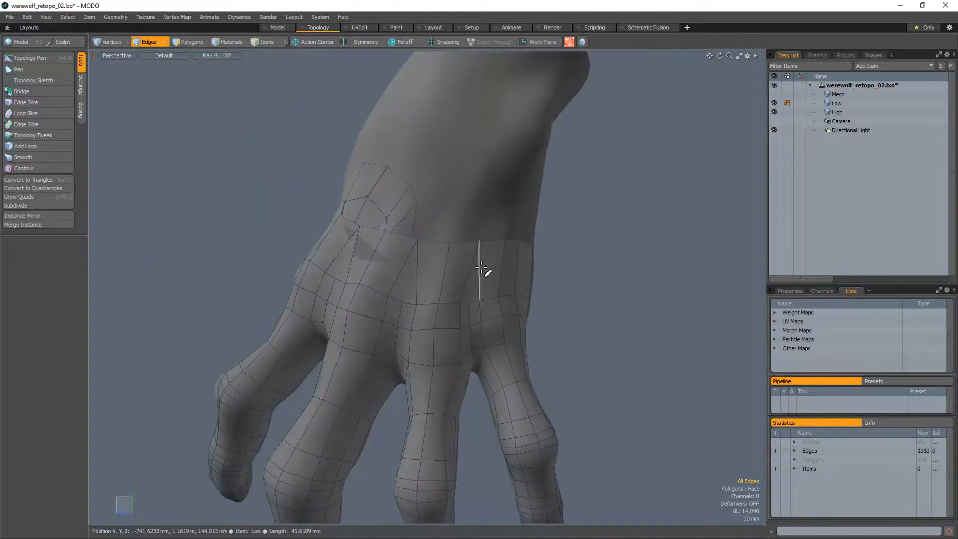
# Nudge points on the backs of the ring and middle fingers with the Topology Pen to even out their quads
pyautogui.keyDown('alt'); pyautogui.keyDown('shift'); pyautogui.moveTo(508, 427); pyautogui.dragTo(435, 189); pyautogui.keyUp('shift'); pyautogui.keyUp('alt')
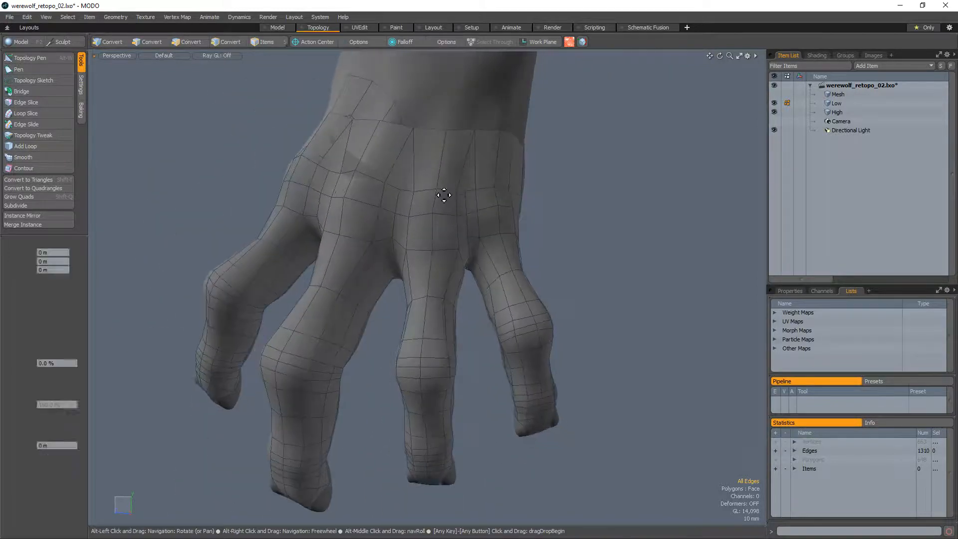
pyautogui.hotkey('alt', 'w')
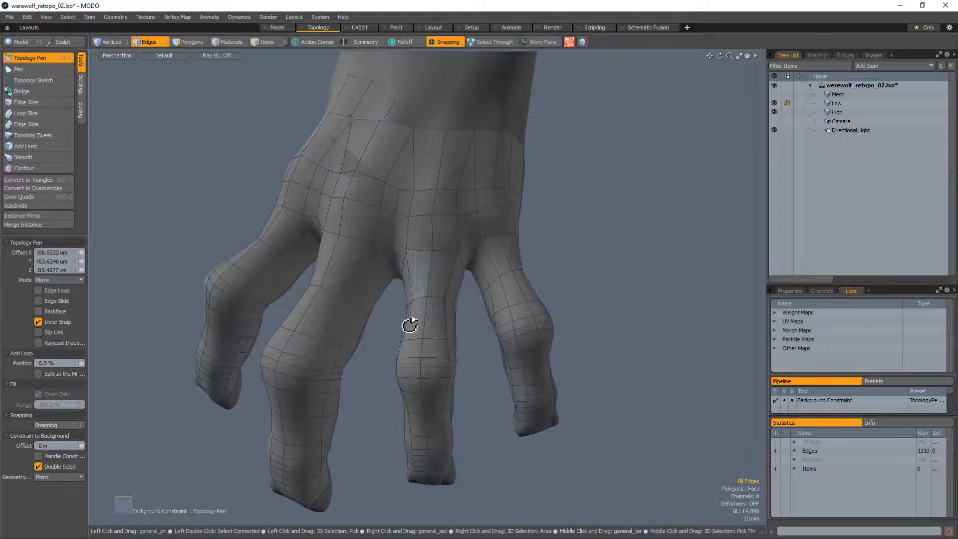
pyautogui.keyDown('alt'); pyautogui.moveTo(409, 326); pyautogui.dragTo(456, 334); pyautogui.keyUp('alt')
pyautogui.press('space')
pyautogui.press('space')
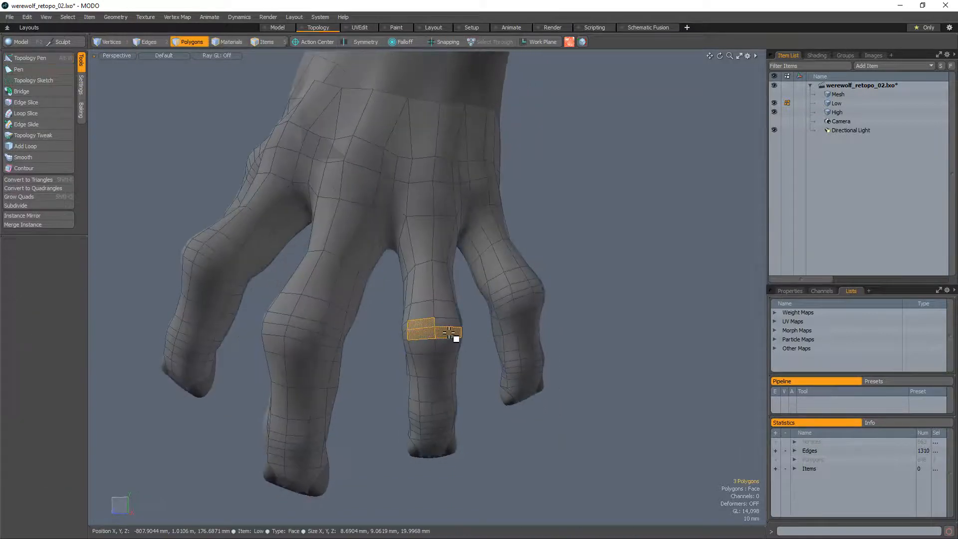
pyautogui.keyDown('alt'); pyautogui.moveTo(481, 407); pyautogui.dragTo(319, 325); pyautogui.keyUp('alt')
pyautogui.scroll(3, 288, 373)
pyautogui.hotkey('alt', 'w')
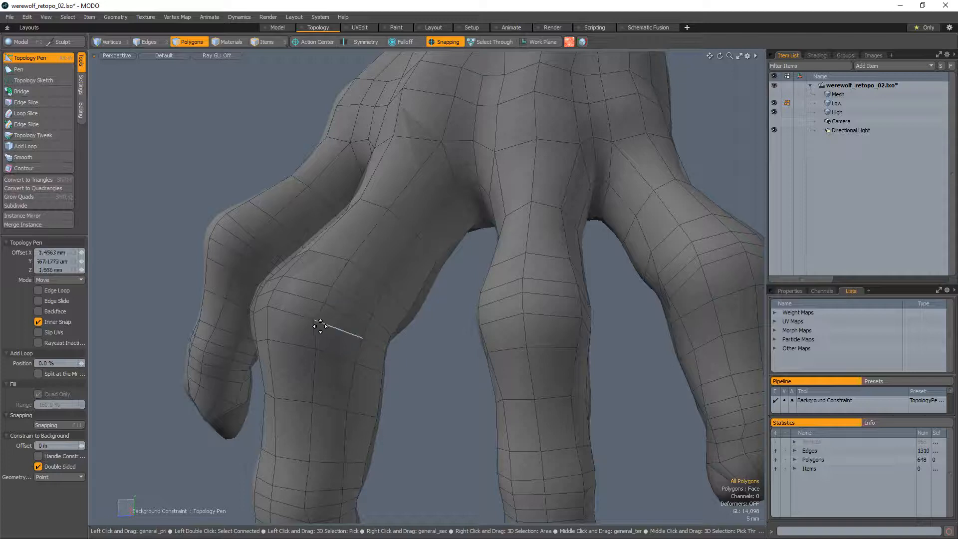
pyautogui.scroll(-5, 332, 286)
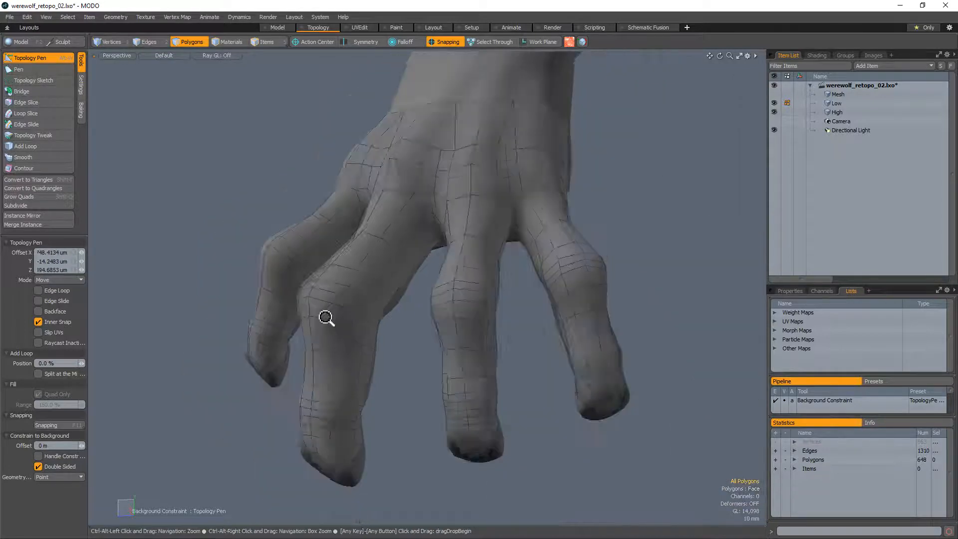
# Check the lengthwise edge loop of the ring finger and shift the points over its knuckle to straighten it
pyautogui.keyDown('alt'); pyautogui.moveTo(325, 317); pyautogui.dragTo(462, 246); pyautogui.keyUp('alt')
pyautogui.press('space')
pyautogui.press('space')
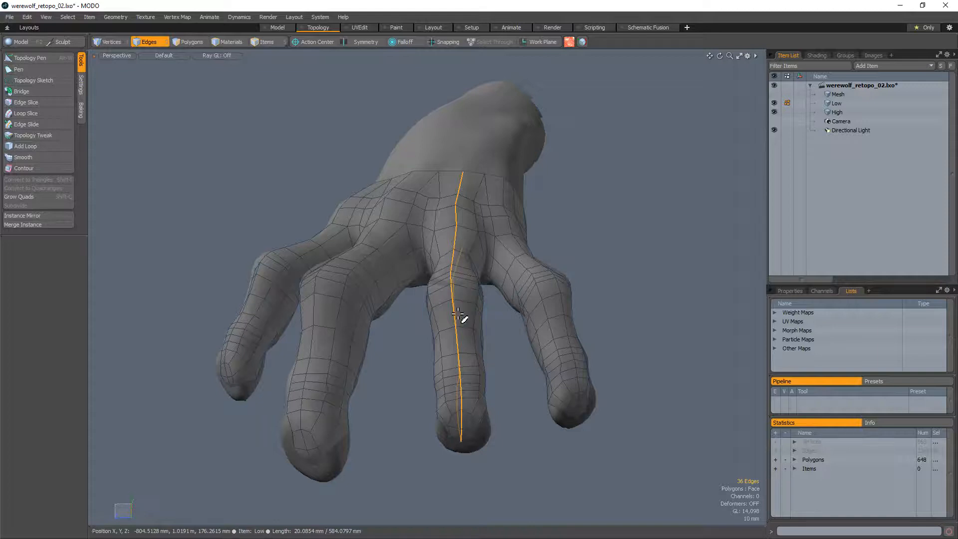
pyautogui.keyDown('alt'); pyautogui.moveTo(470, 345); pyautogui.dragTo(504, 260); pyautogui.keyUp('alt')
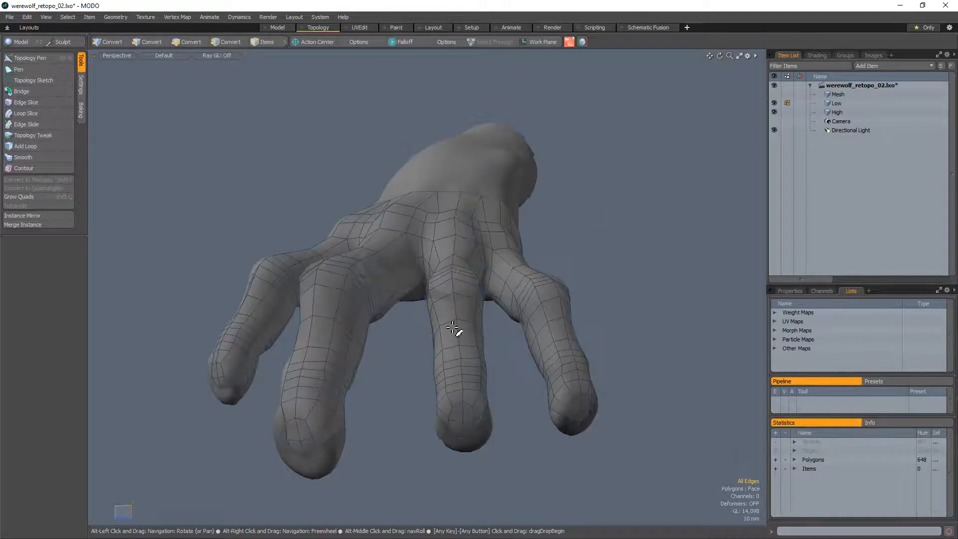
pyautogui.scroll(5, 498, 283)
pyautogui.hotkey('alt', 'w')
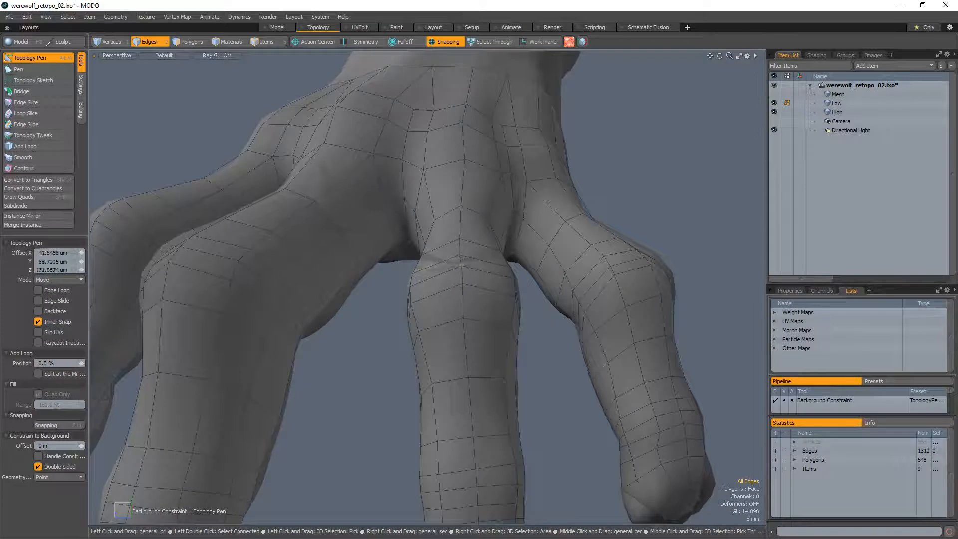
pyautogui.scroll(6, 459, 254)
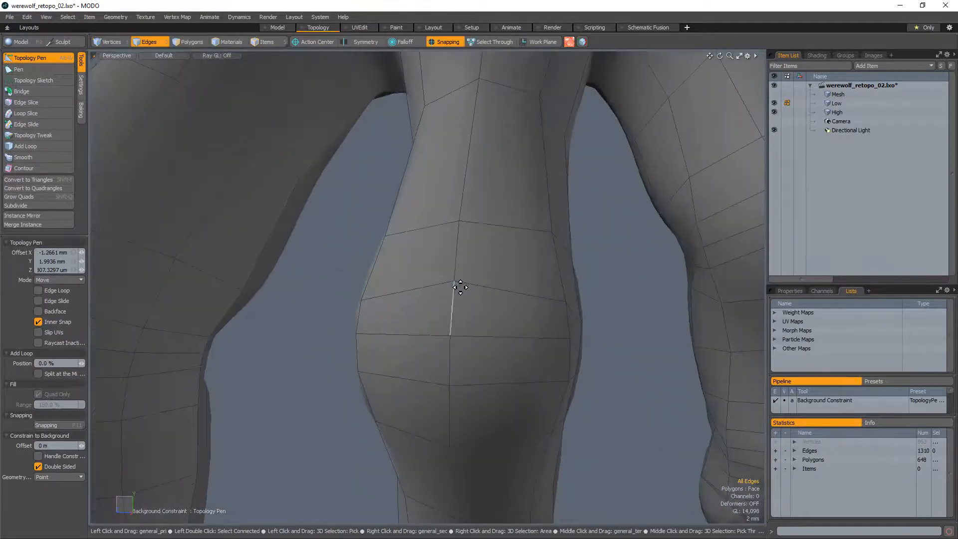
# Adjust the points along the side of the finger and in the webbing between the fingers with the Topology Pen
pyautogui.scroll(-6, 464, 306)
pyautogui.moveTo(464, 250)
pyautogui.keyDown('alt'); pyautogui.mouseDown()
pyautogui.moveTo(464, 310)
pyautogui.moveTo(433, 303)
pyautogui.moveTo(474, 252)
pyautogui.mouseUp(); pyautogui.keyUp('alt')
pyautogui.keyDown('ctrl'); pyautogui.keyDown('alt'); pyautogui.moveTo(474, 252); pyautogui.dragTo(419, 252); pyautogui.keyUp('alt'); pyautogui.keyUp('ctrl')
pyautogui.keyDown('alt'); pyautogui.moveTo(528, 227); pyautogui.dragTo(572, 245); pyautogui.keyUp('alt')
pyautogui.keyDown('ctrl'); pyautogui.keyDown('alt'); pyautogui.moveTo(576, 247); pyautogui.dragTo(511, 248); pyautogui.keyUp('alt'); pyautogui.keyUp('ctrl')
pyautogui.keyDown('alt'); pyautogui.moveTo(524, 205); pyautogui.dragTo(433, 310); pyautogui.keyUp('alt')
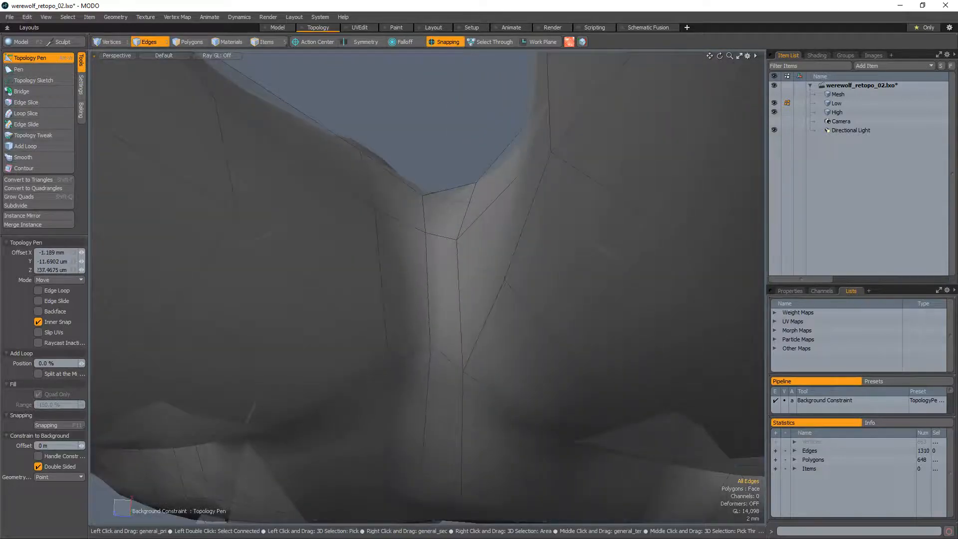
pyautogui.keyDown('ctrl'); pyautogui.keyDown('alt'); pyautogui.moveTo(447, 360); pyautogui.dragTo(349, 345); pyautogui.keyUp('alt'); pyautogui.keyUp('ctrl')
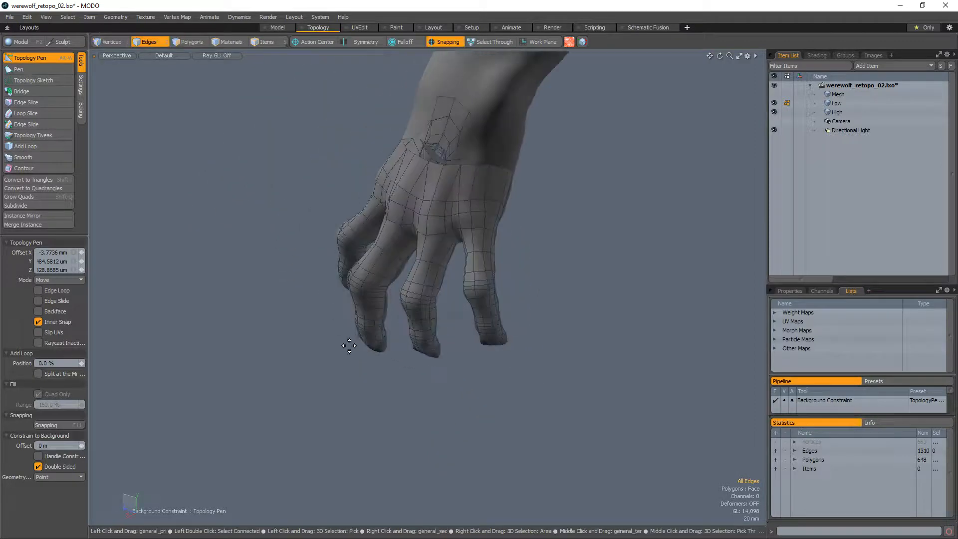
# Delete the extra polygon at the open border near the base of the thumb
pyautogui.keyDown('alt'); pyautogui.moveTo(425, 319); pyautogui.dragTo(442, 263); pyautogui.keyUp('alt')
pyautogui.press('q')
pyautogui.press('3')
pyautogui.click(440, 257)
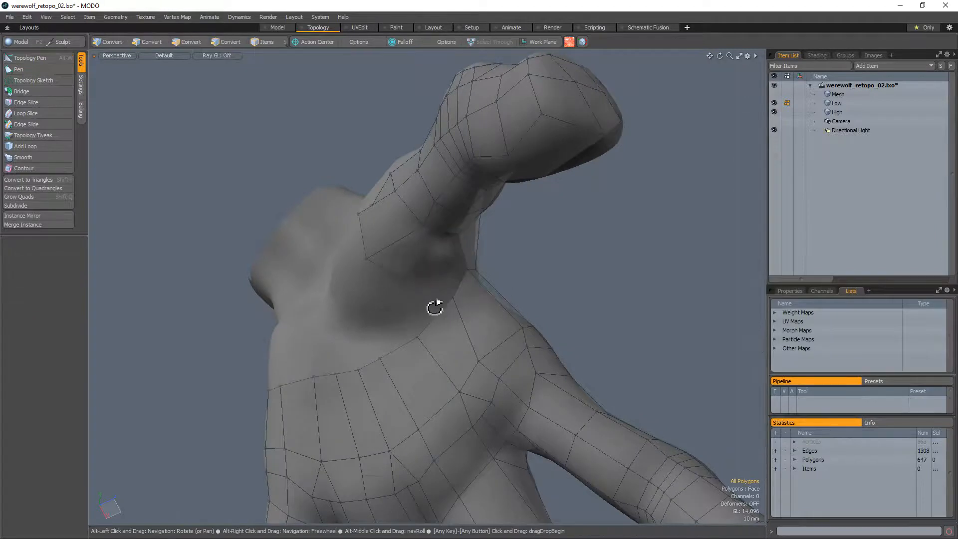
# Move the points along the thumb's open border with the Topology Pen to even out its base quads
pyautogui.keyDown('alt'); pyautogui.moveTo(435, 308); pyautogui.dragTo(409, 283); pyautogui.keyUp('alt')
pyautogui.hotkey('alt', 'w')
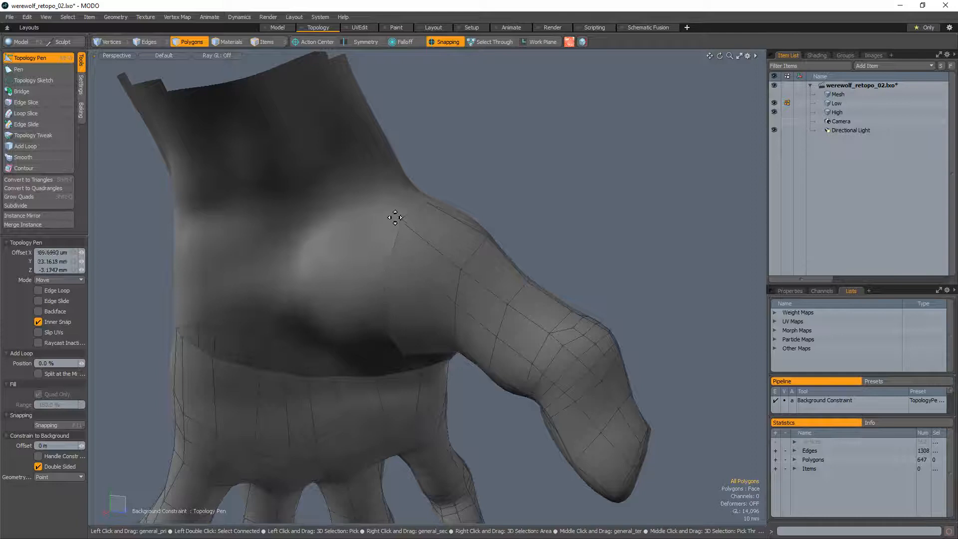
pyautogui.keyDown('alt'); pyautogui.moveTo(460, 248); pyautogui.dragTo(423, 264); pyautogui.keyUp('alt')
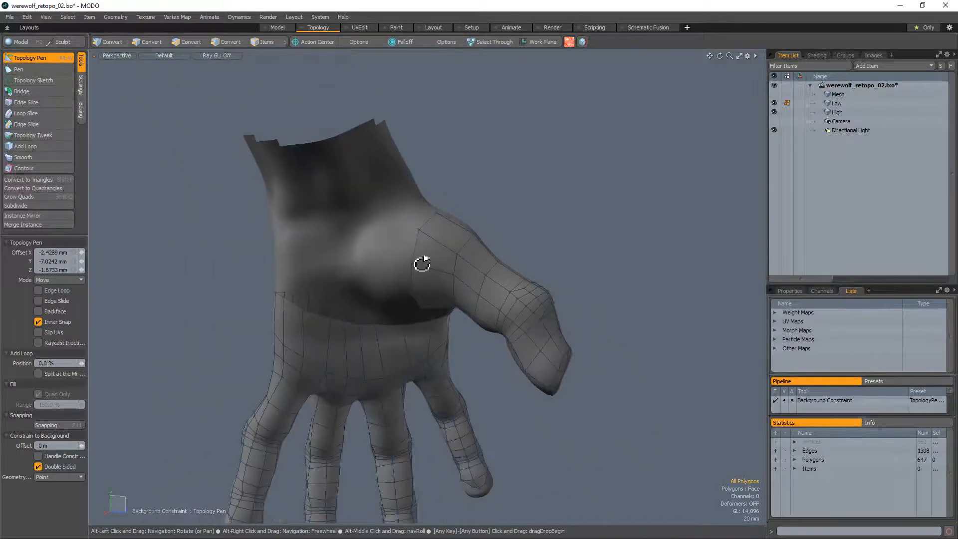
# Shift the points around the fingertips with the Topology Pen to spread the quads evenly over the sculpted tips
pyautogui.keyDown('alt'); pyautogui.moveTo(484, 345); pyautogui.dragTo(333, 358); pyautogui.keyUp('alt')
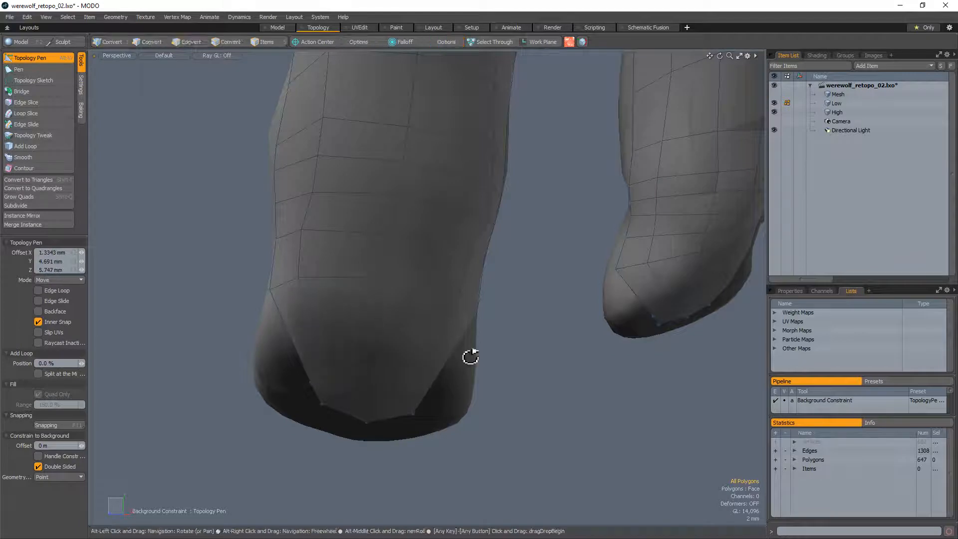
pyautogui.keyDown('alt'); pyautogui.keyDown('shift'); pyautogui.moveTo(467, 379); pyautogui.dragTo(413, 327); pyautogui.keyUp('shift'); pyautogui.keyUp('alt')
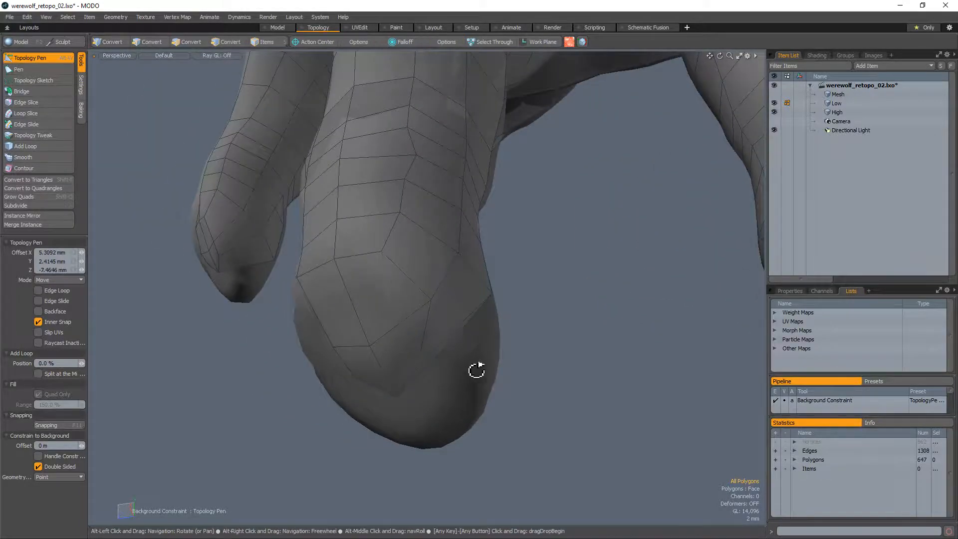
pyautogui.keyDown('alt'); pyautogui.moveTo(477, 370); pyautogui.dragTo(364, 331); pyautogui.keyUp('alt')
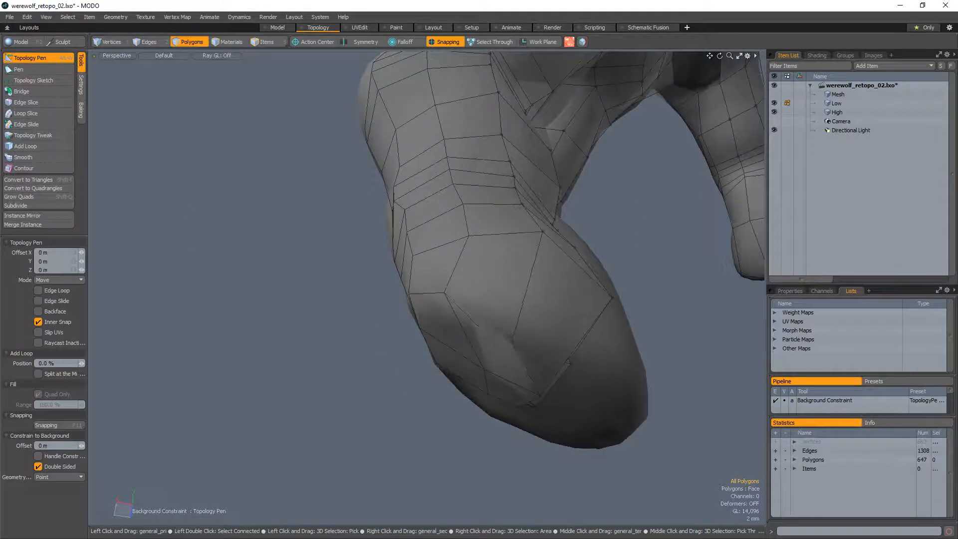
pyautogui.keyDown('alt'); pyautogui.moveTo(480, 345); pyautogui.dragTo(466, 287); pyautogui.keyUp('alt')
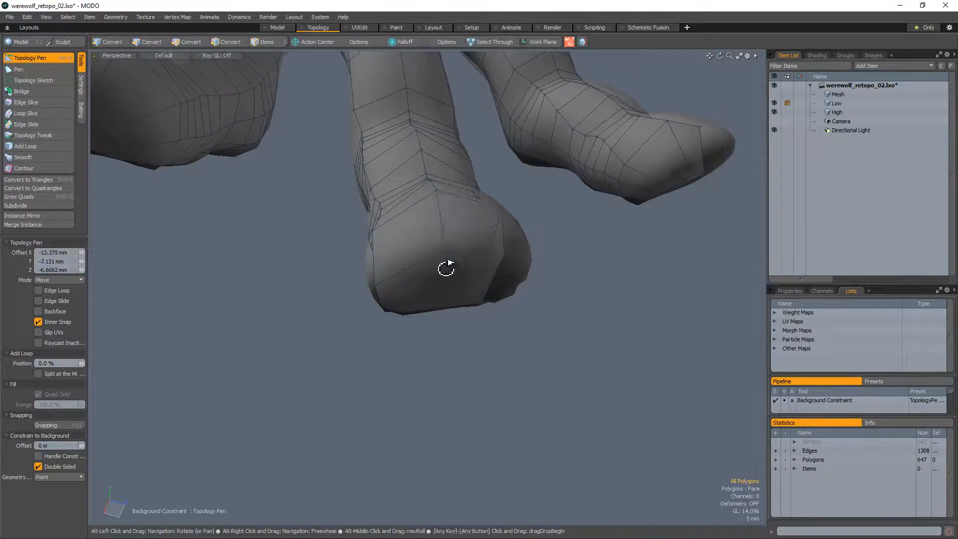
pyautogui.keyDown('alt'); pyautogui.moveTo(445, 267); pyautogui.dragTo(479, 299); pyautogui.keyUp('alt')
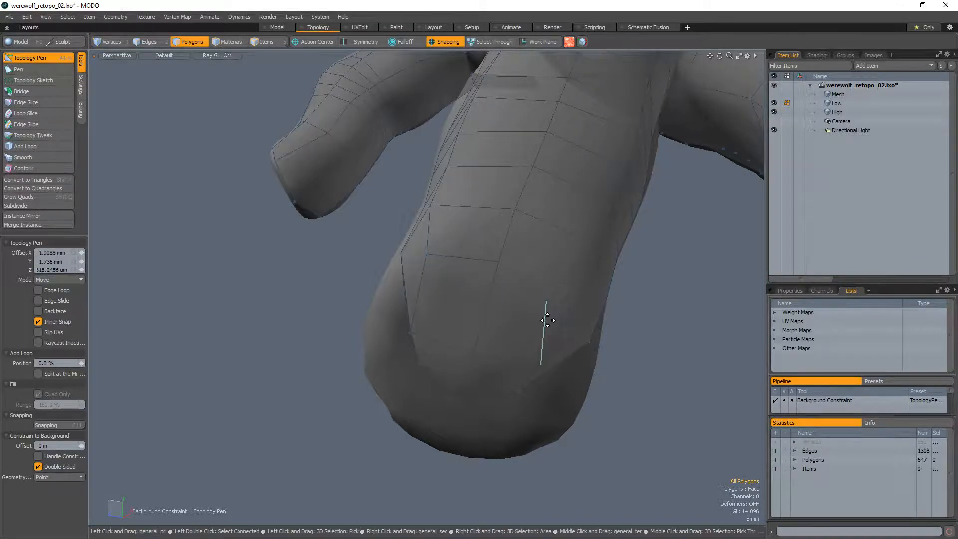
pyautogui.keyDown('alt'); pyautogui.moveTo(574, 323); pyautogui.dragTo(449, 352); pyautogui.keyUp('alt')
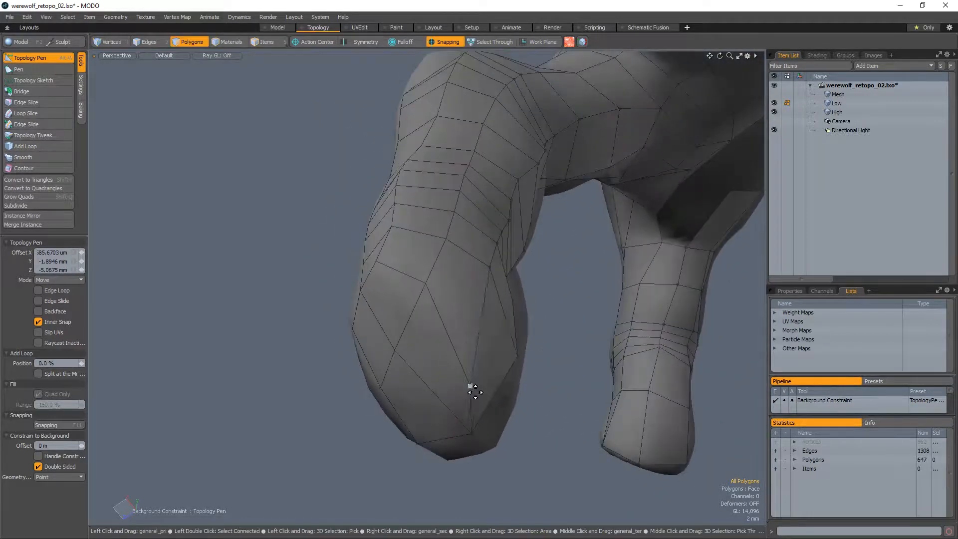
# Nudge points around the joints on the undersides of the fingers to smooth the flow of the edge loops
pyautogui.keyDown('alt'); pyautogui.moveTo(485, 379); pyautogui.dragTo(454, 295); pyautogui.keyUp('alt')
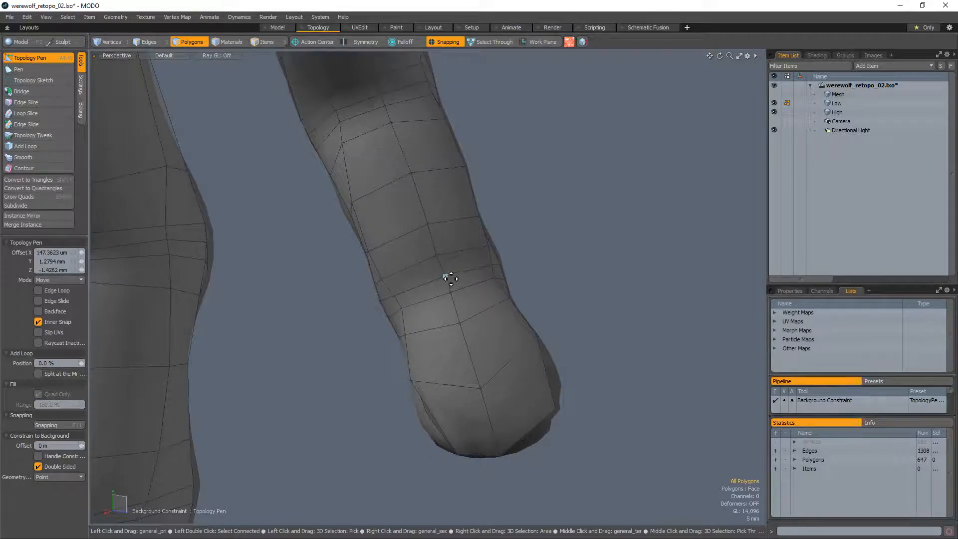
pyautogui.keyDown('alt'); pyautogui.moveTo(436, 255); pyautogui.dragTo(437, 234); pyautogui.keyUp('alt')
pyautogui.scroll(3, 437, 233)
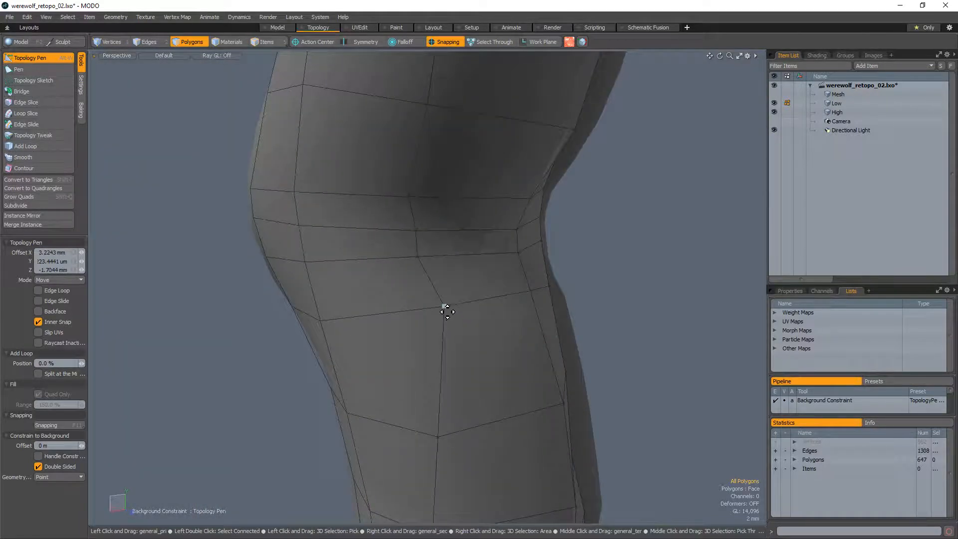
pyautogui.keyDown('ctrl'); pyautogui.keyDown('alt'); pyautogui.moveTo(447, 303); pyautogui.dragTo(380, 303); pyautogui.keyUp('alt'); pyautogui.keyUp('ctrl')
pyautogui.keyDown('alt'); pyautogui.moveTo(531, 319); pyautogui.dragTo(424, 291); pyautogui.keyUp('alt')
pyautogui.keyDown('alt'); pyautogui.moveTo(450, 320); pyautogui.dragTo(477, 339); pyautogui.keyUp('alt')
pyautogui.keyDown('ctrl'); pyautogui.keyDown('alt'); pyautogui.moveTo(476, 339); pyautogui.dragTo(566, 334); pyautogui.keyUp('alt'); pyautogui.keyUp('ctrl')
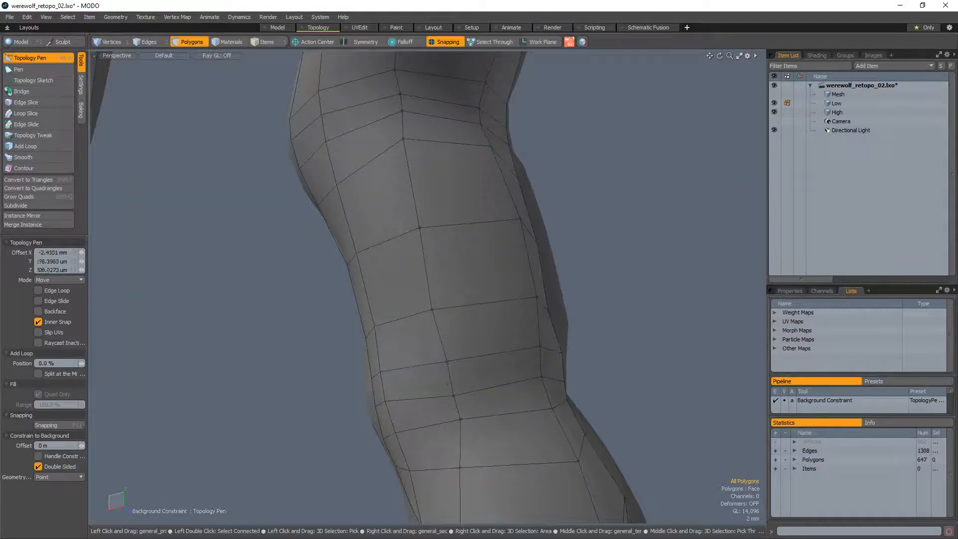
# Straighten the central lengthwise edge line around the finger's outer joint by moving its points with the Topology Pen
pyautogui.moveTo(438, 316); pyautogui.dragTo(379, 304)
pyautogui.keyDown('alt'); pyautogui.moveTo(456, 387); pyautogui.dragTo(502, 391); pyautogui.keyUp('alt')
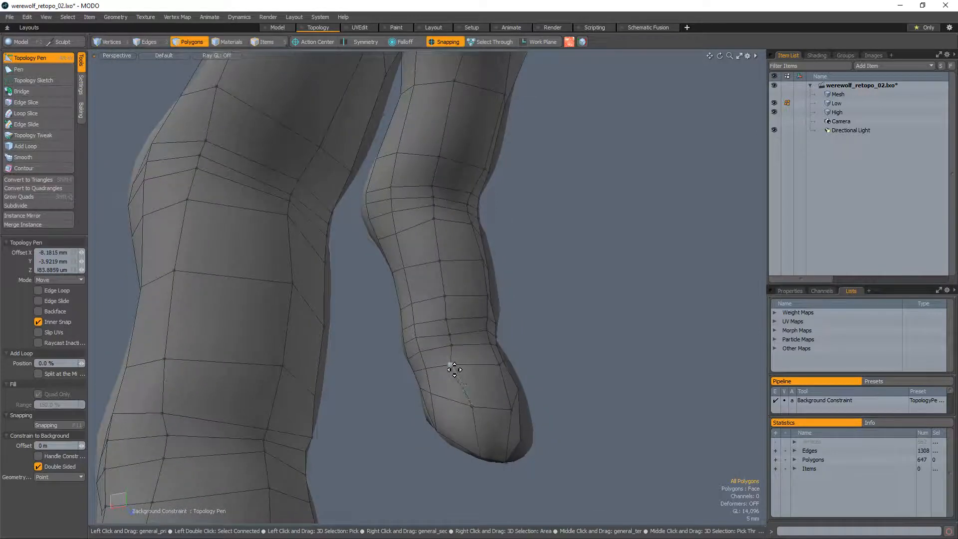
pyautogui.scroll(5, 454, 338)
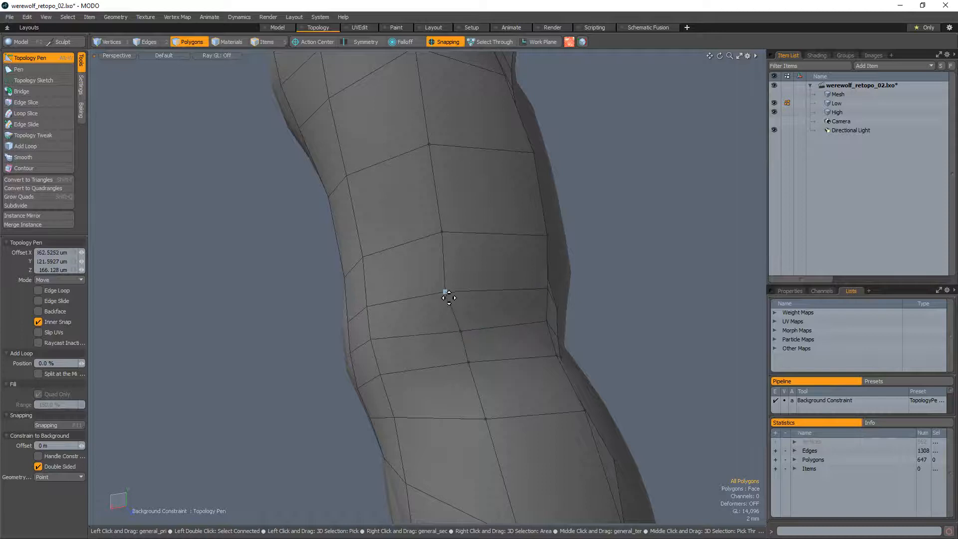
pyautogui.moveTo(446, 294); pyautogui.dragTo(409, 294)
# Adjust the points at the outer and middle joints of the outermost finger from the palm side
pyautogui.keyDown('alt'); pyautogui.moveTo(619, 387); pyautogui.dragTo(522, 384); pyautogui.keyUp('alt')
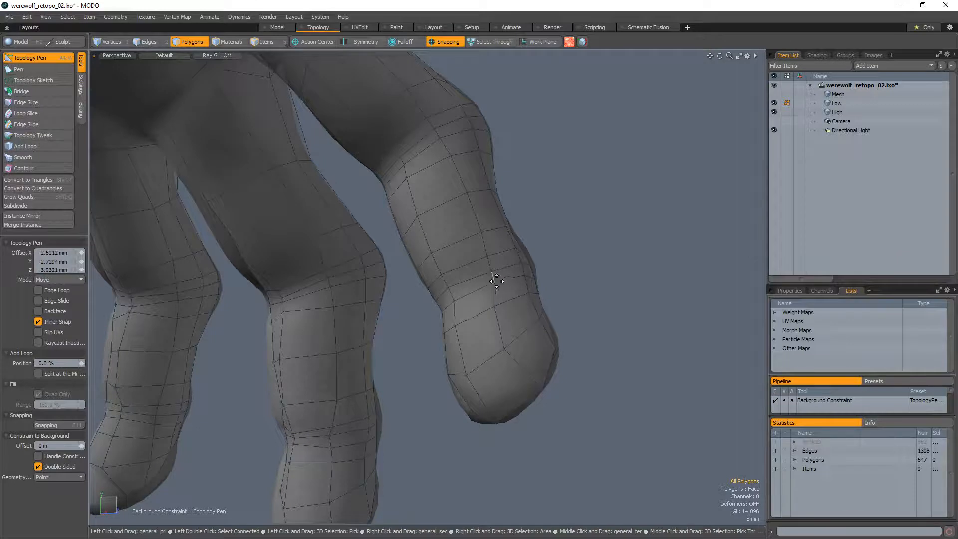
pyautogui.keyDown('ctrl'); pyautogui.keyDown('alt'); pyautogui.moveTo(497, 281); pyautogui.dragTo(475, 217); pyautogui.keyUp('alt'); pyautogui.keyUp('ctrl')
pyautogui.keyDown('alt'); pyautogui.keyDown('shift'); pyautogui.moveTo(474, 214); pyautogui.dragTo(493, 344); pyautogui.keyUp('shift'); pyautogui.keyUp('alt')
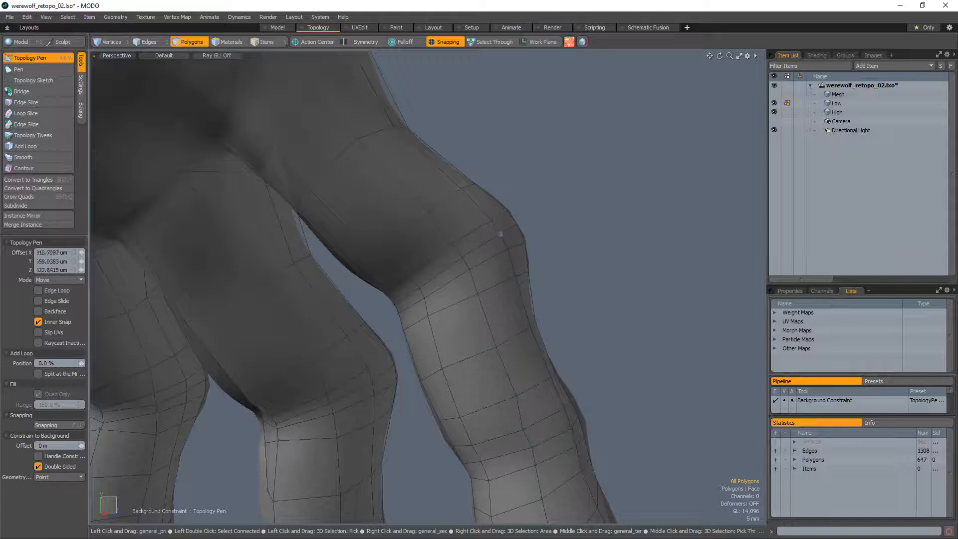
# Nudge the points at the middle joints and along the palm-side segments of the fingers with the Topology Pen
pyautogui.moveTo(460, 272); pyautogui.dragTo(475, 277)
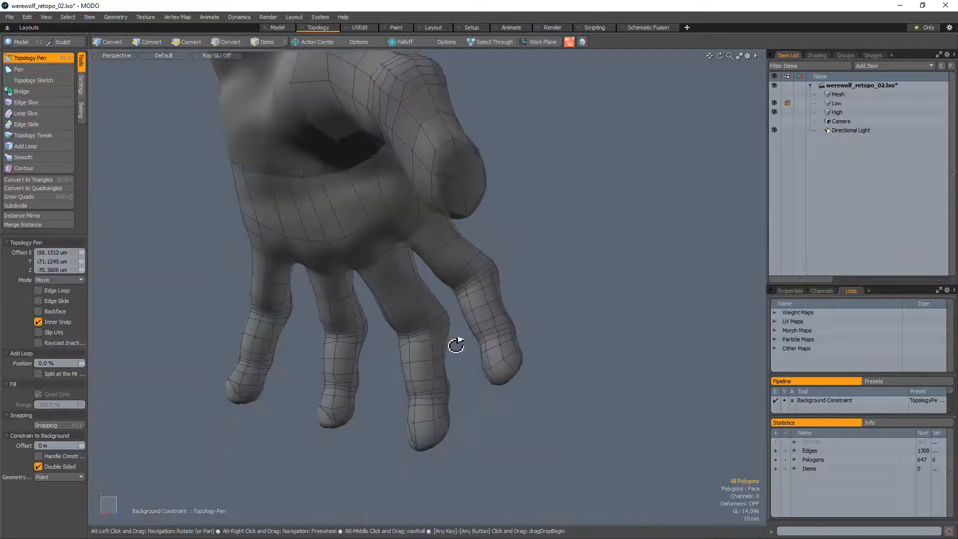
pyautogui.keyDown('ctrl'); pyautogui.keyDown('alt'); pyautogui.moveTo(456, 344); pyautogui.dragTo(406, 268); pyautogui.keyUp('alt'); pyautogui.keyUp('ctrl')
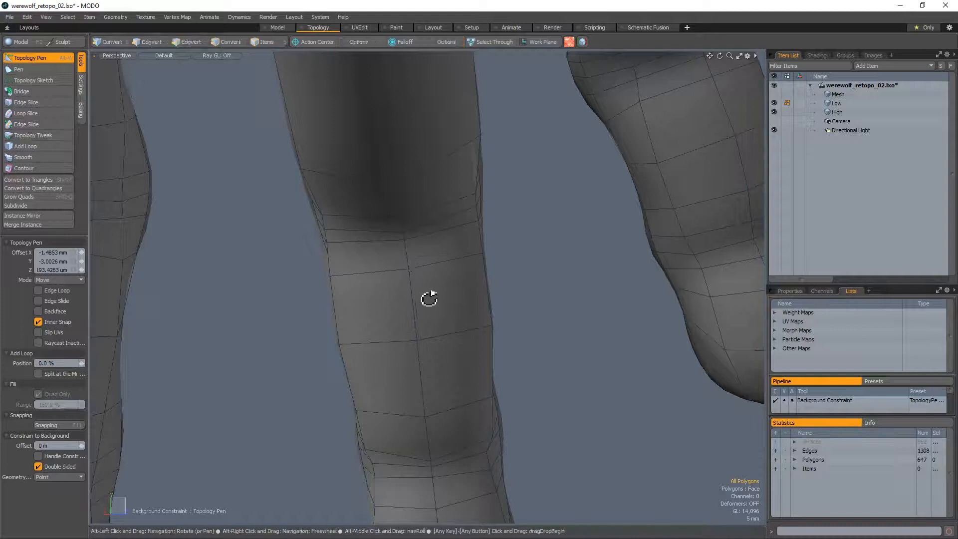
pyautogui.keyDown('alt'); pyautogui.moveTo(428, 300); pyautogui.dragTo(549, 285); pyautogui.keyUp('alt')
pyautogui.keyDown('ctrl'); pyautogui.keyDown('alt'); pyautogui.moveTo(501, 388); pyautogui.dragTo(383, 370); pyautogui.keyUp('alt'); pyautogui.keyUp('ctrl')
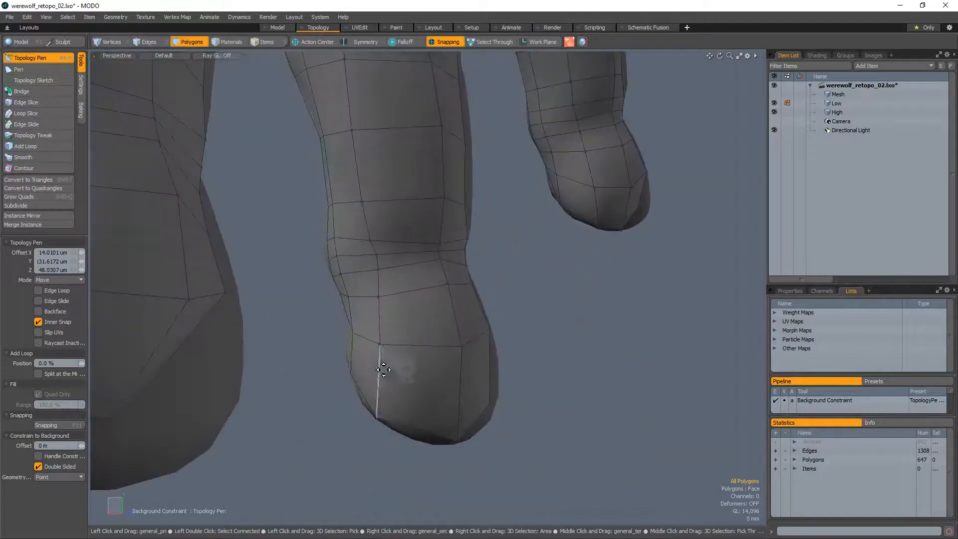
# Reposition the points around the fingertip with the Topology Pen so its end quads follow the rounded sculpt
pyautogui.scroll(-5, 429, 360)
pyautogui.keyDown('alt'); pyautogui.moveTo(599, 328); pyautogui.dragTo(351, 175); pyautogui.keyUp('alt')
pyautogui.scroll(4, 322, 203)
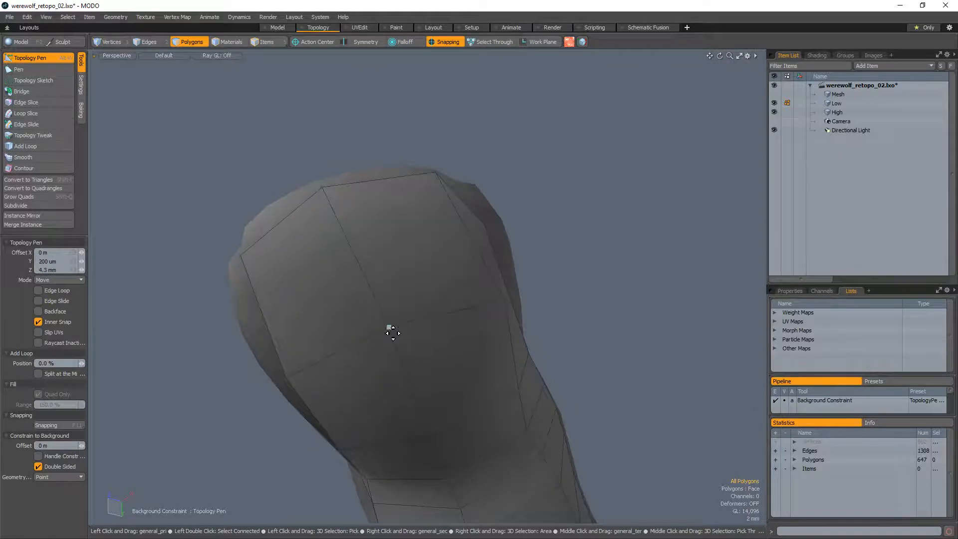
pyautogui.keyDown('alt'); pyautogui.moveTo(409, 279); pyautogui.dragTo(284, 400); pyautogui.keyUp('alt')
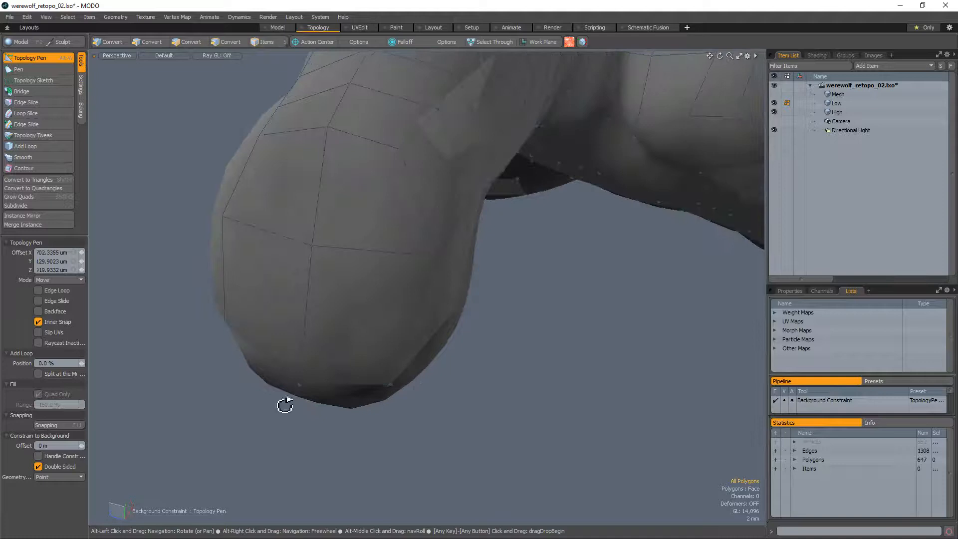
pyautogui.keyDown('alt'); pyautogui.moveTo(389, 387); pyautogui.dragTo(497, 313); pyautogui.keyUp('alt')
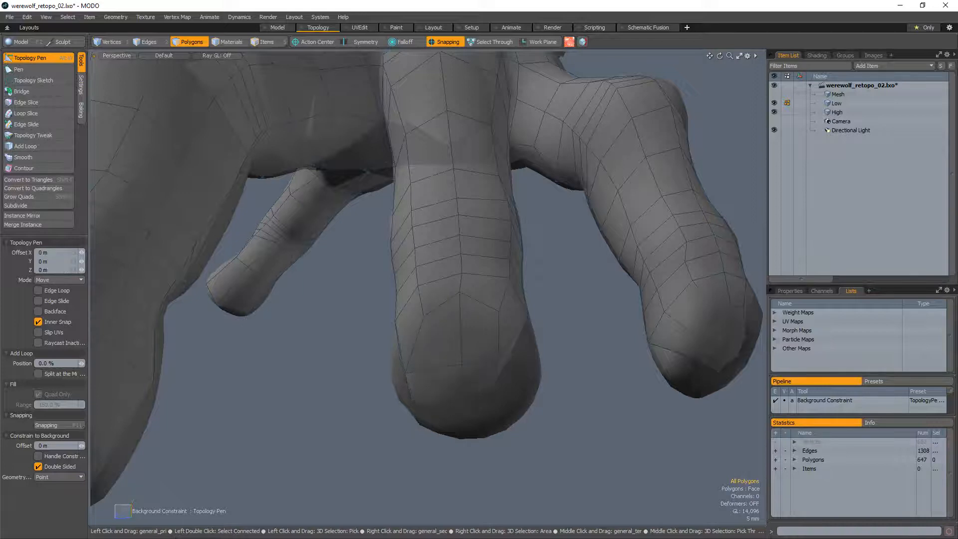
# Even out the quads on the backs of the fingers' last segments by shifting points toward the tips
pyautogui.keyDown('alt'); pyautogui.moveTo(519, 400); pyautogui.dragTo(523, 353); pyautogui.keyUp('alt')
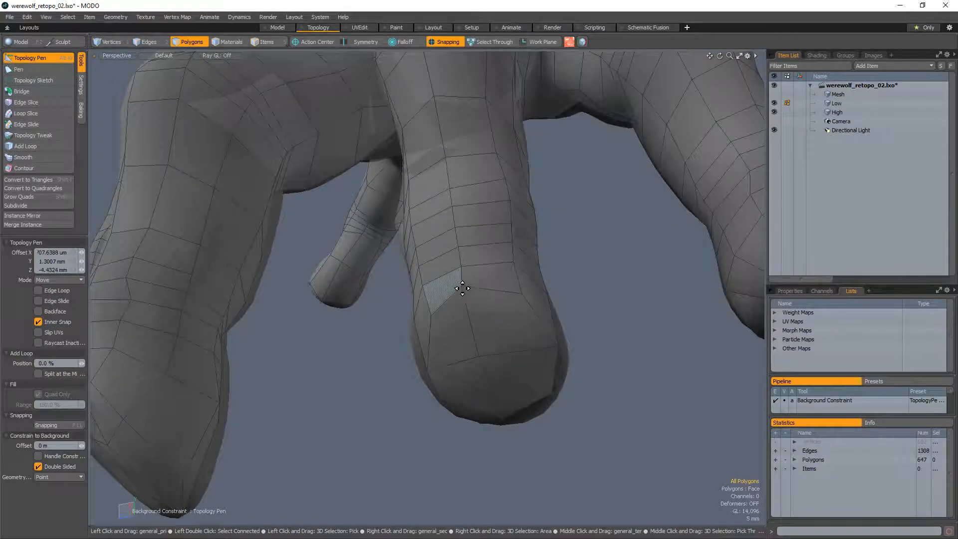
pyautogui.keyDown('alt'); pyautogui.moveTo(464, 293); pyautogui.dragTo(403, 364); pyautogui.keyUp('alt')
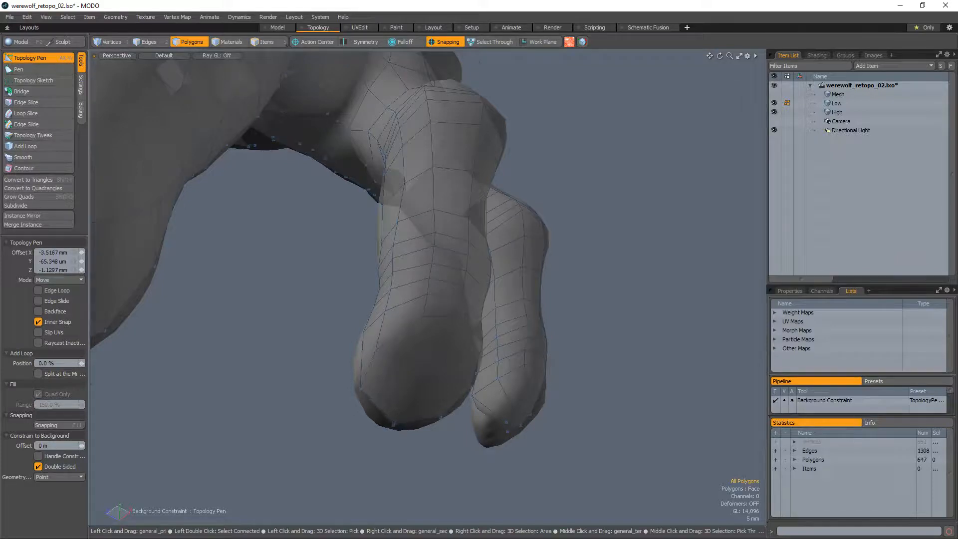
pyautogui.keyDown('alt'); pyautogui.moveTo(404, 363); pyautogui.dragTo(417, 246); pyautogui.keyUp('alt')
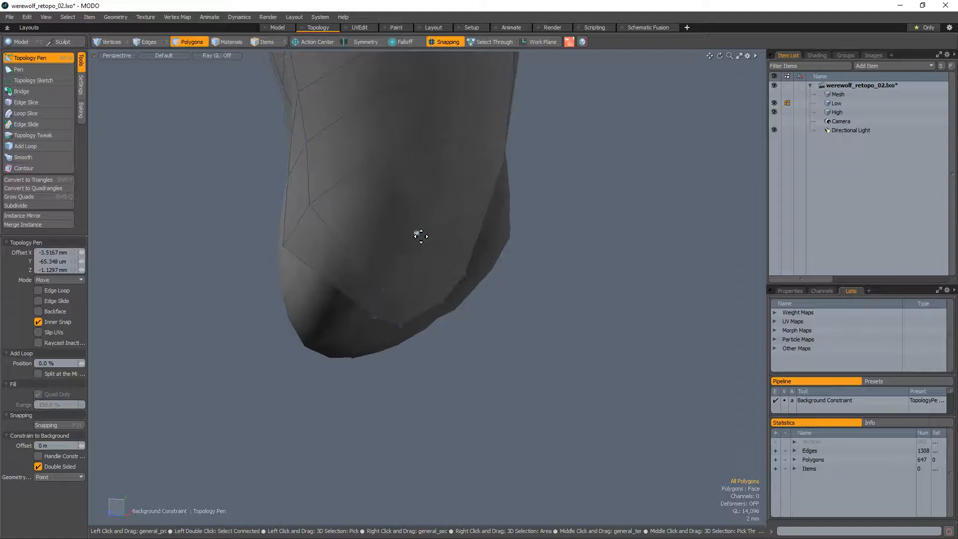
pyautogui.moveTo(385, 320); pyautogui.dragTo(380, 278)
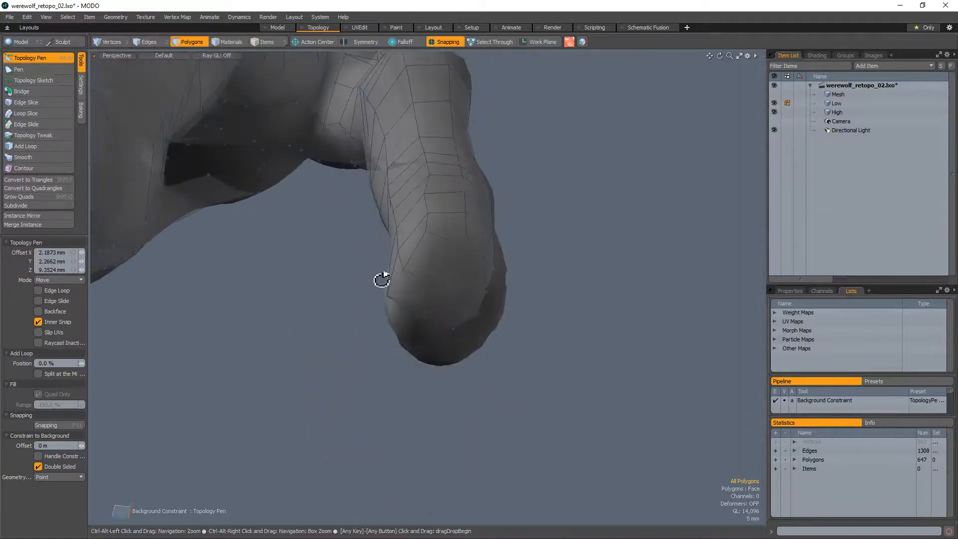
pyautogui.keyDown('alt'); pyautogui.moveTo(423, 342); pyautogui.dragTo(449, 279); pyautogui.keyUp('alt')
pyautogui.keyDown('alt'); pyautogui.moveTo(453, 239); pyautogui.dragTo(556, 328); pyautogui.keyUp('alt')
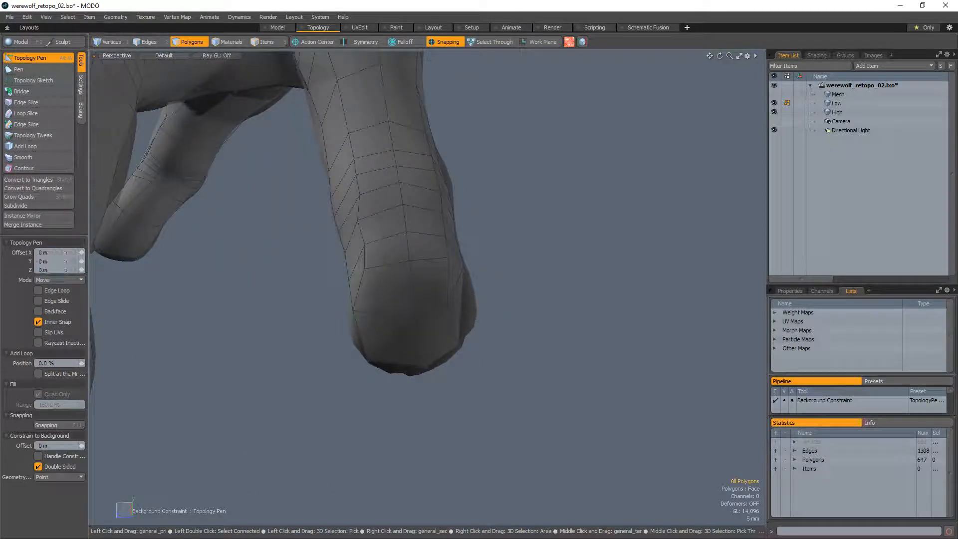
# Align the lengthwise edges and crosswise loops on the back of the finger's last segment
pyautogui.scroll(-3, 449, 291)
pyautogui.keyDown('alt'); pyautogui.moveTo(450, 291); pyautogui.dragTo(483, 335); pyautogui.keyUp('alt')
pyautogui.scroll(3, 464, 283)
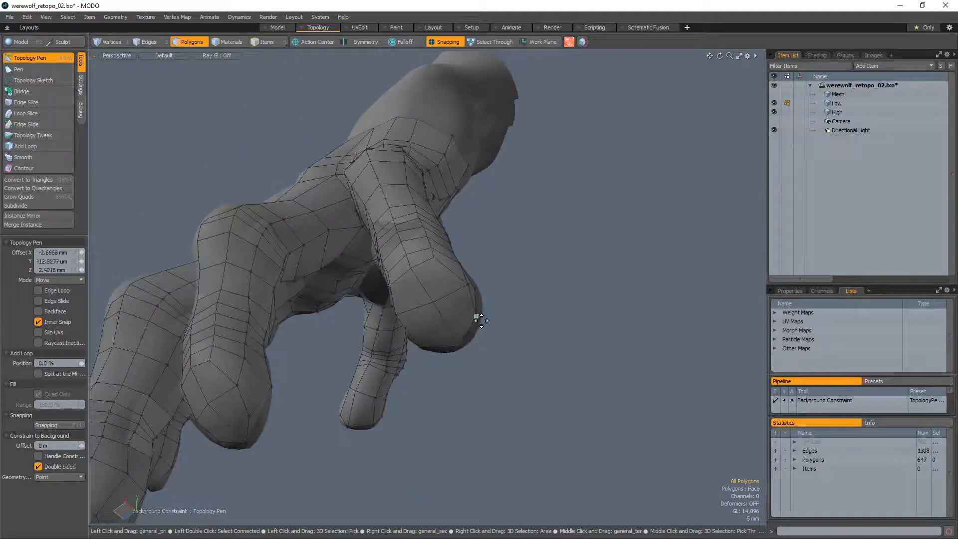
pyautogui.keyDown('alt'); pyautogui.moveTo(483, 335); pyautogui.dragTo(439, 306); pyautogui.keyUp('alt')
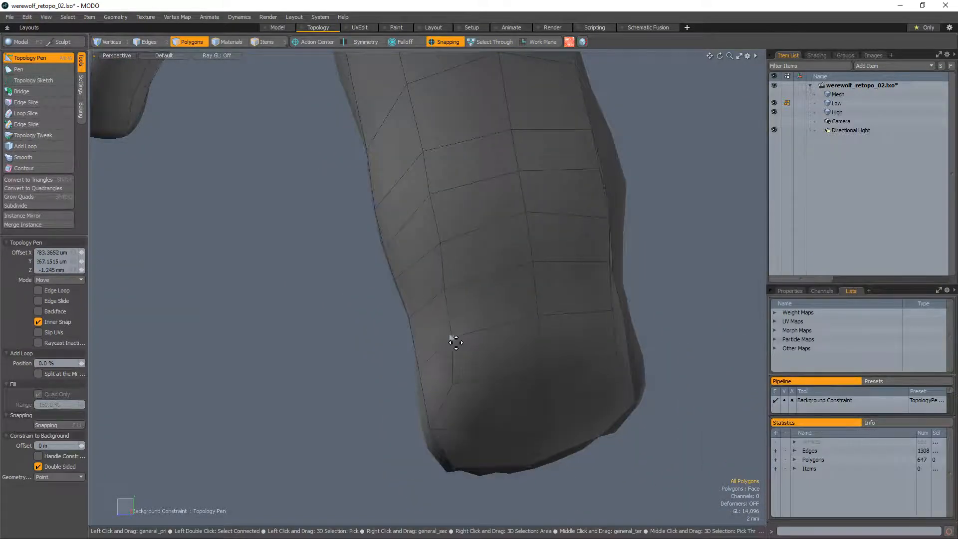
pyautogui.keyDown('ctrl'); pyautogui.keyDown('alt'); pyautogui.moveTo(444, 293); pyautogui.dragTo(404, 306); pyautogui.keyUp('alt'); pyautogui.keyUp('ctrl')
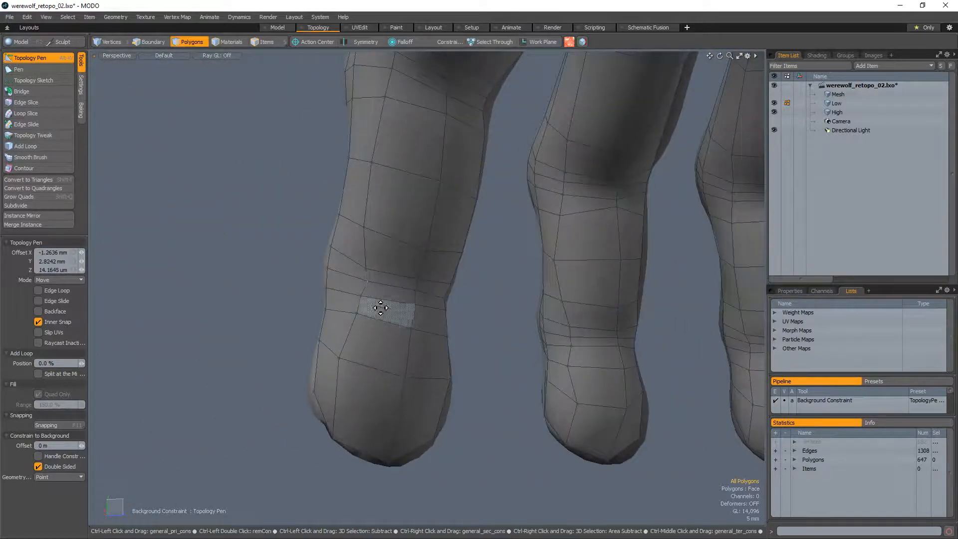
# Adjust the closely spaced loops at the finger's outer joint on the palm side to even their spacing
pyautogui.scroll(4, 421, 261)
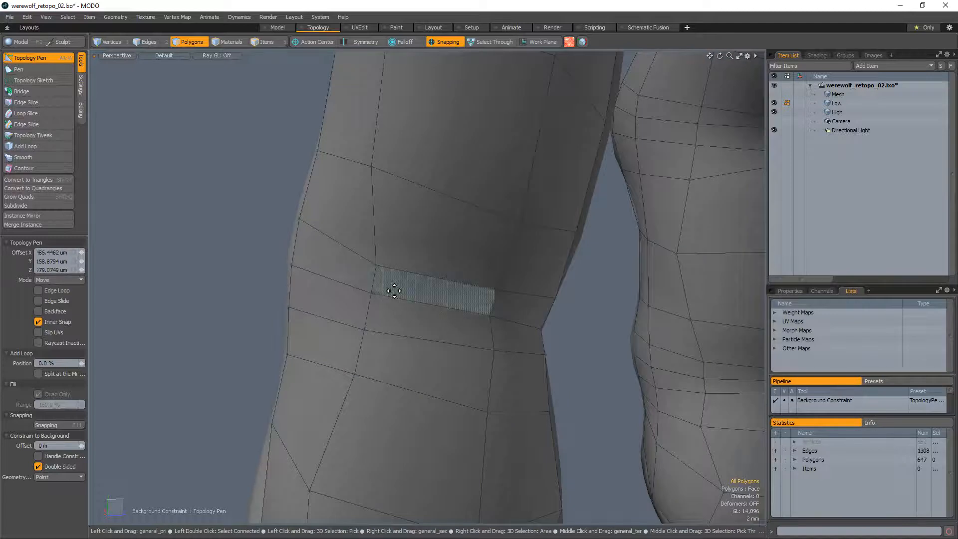
pyautogui.scroll(-4, 429, 239)
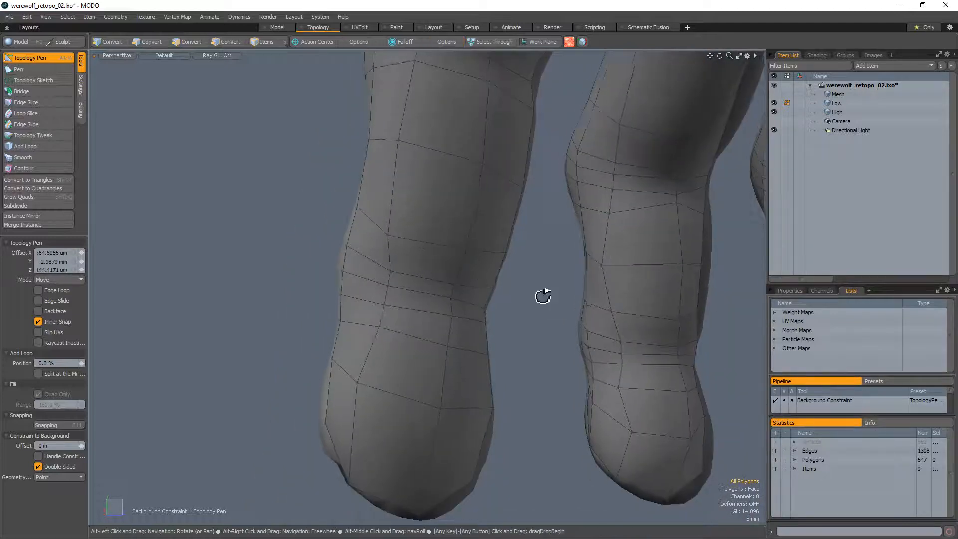
pyautogui.scroll(4, 432, 283)
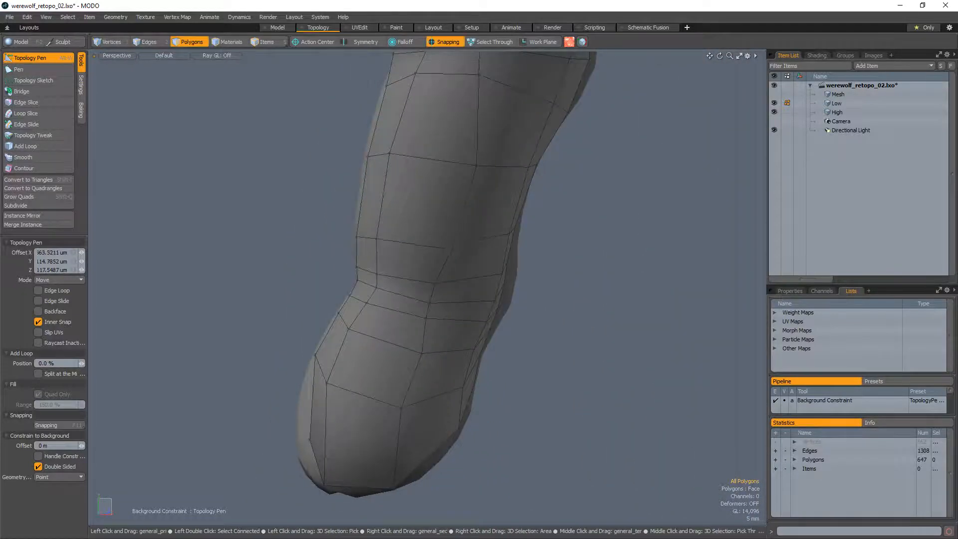
pyautogui.scroll(-4, 445, 196)
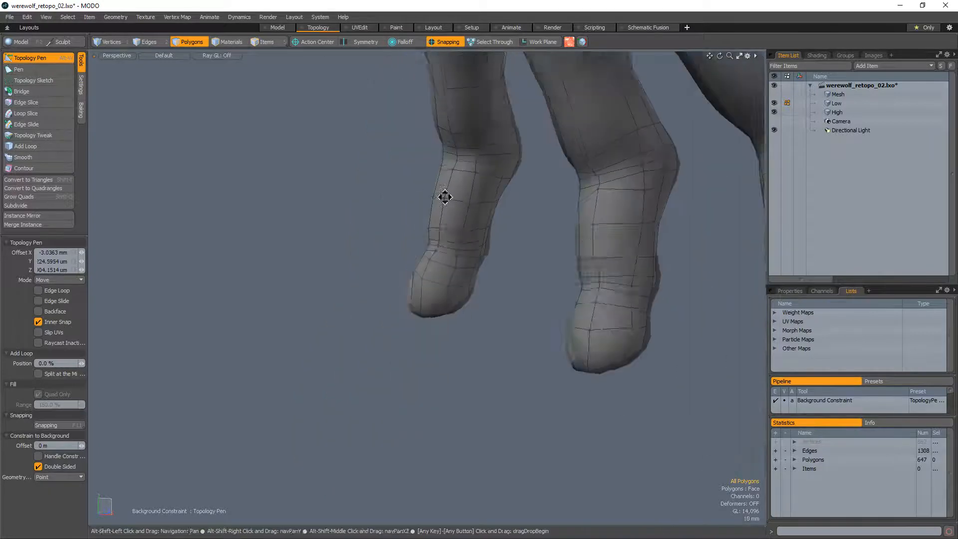
# Move the points around the little finger's middle joint to smooth its edge loops on the palm side
pyautogui.scroll(6, 451, 220)
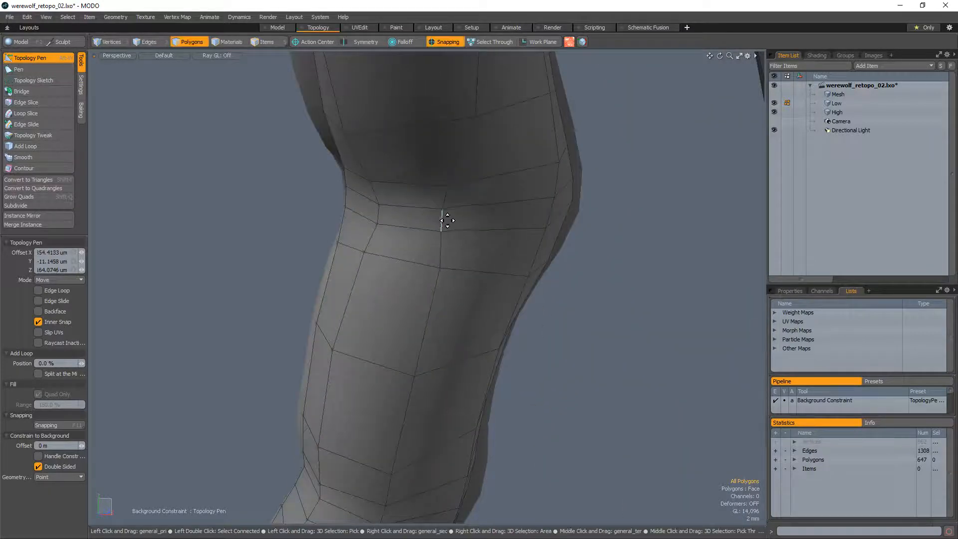
pyautogui.scroll(-4, 434, 252)
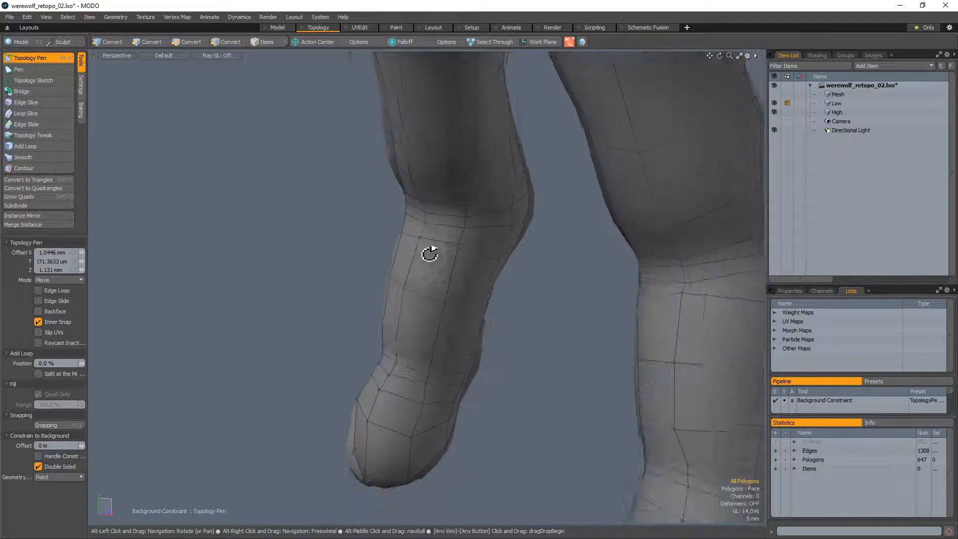
pyautogui.scroll(6, 456, 265)
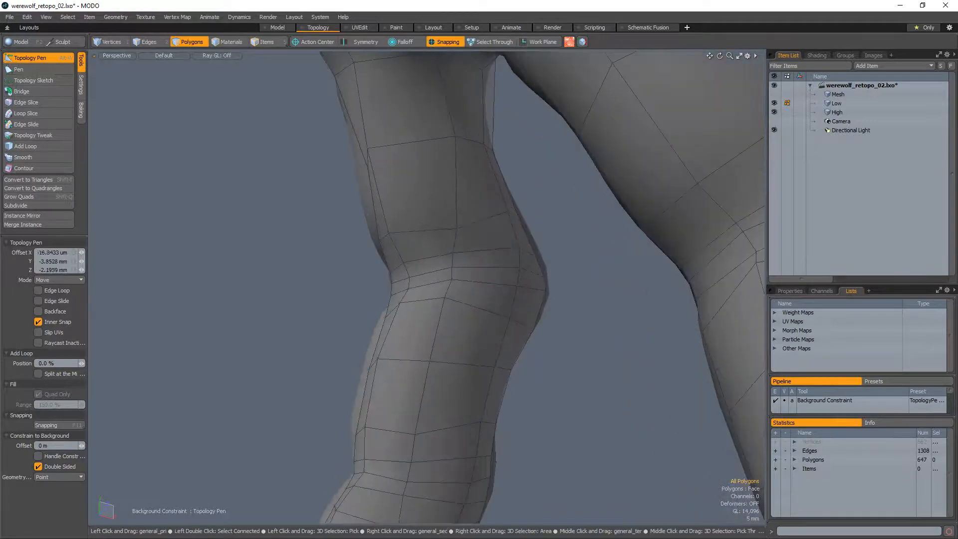
pyautogui.scroll(-4, 436, 265)
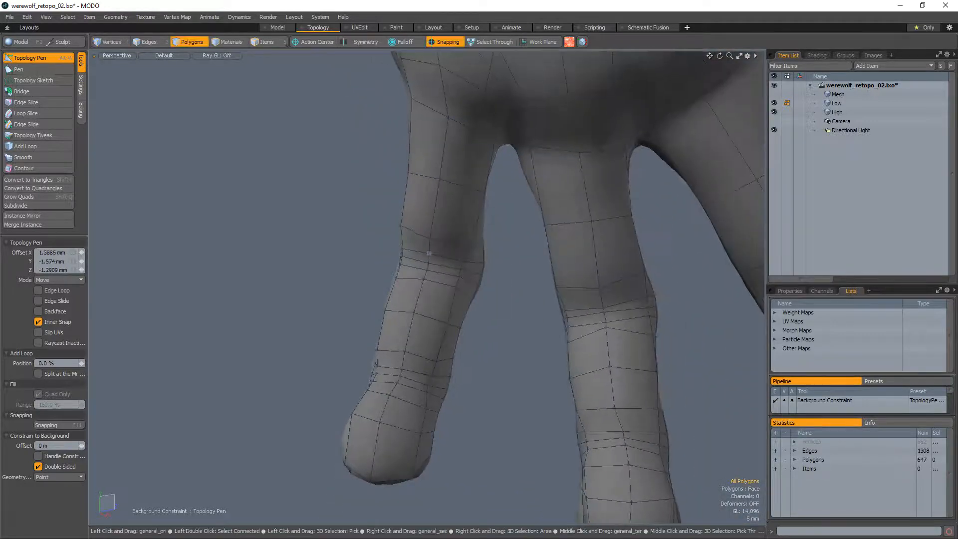
pyautogui.scroll(6, 449, 274)
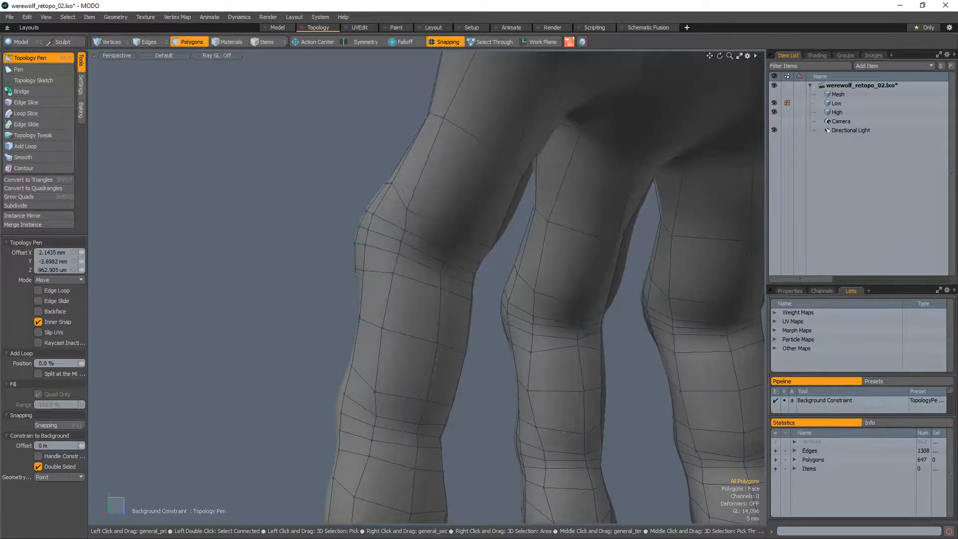
# Refine the loops around the bent middle joint and along the side of the outermost finger
pyautogui.keyDown('alt'); pyautogui.moveTo(443, 240); pyautogui.dragTo(390, 184); pyautogui.keyUp('alt')
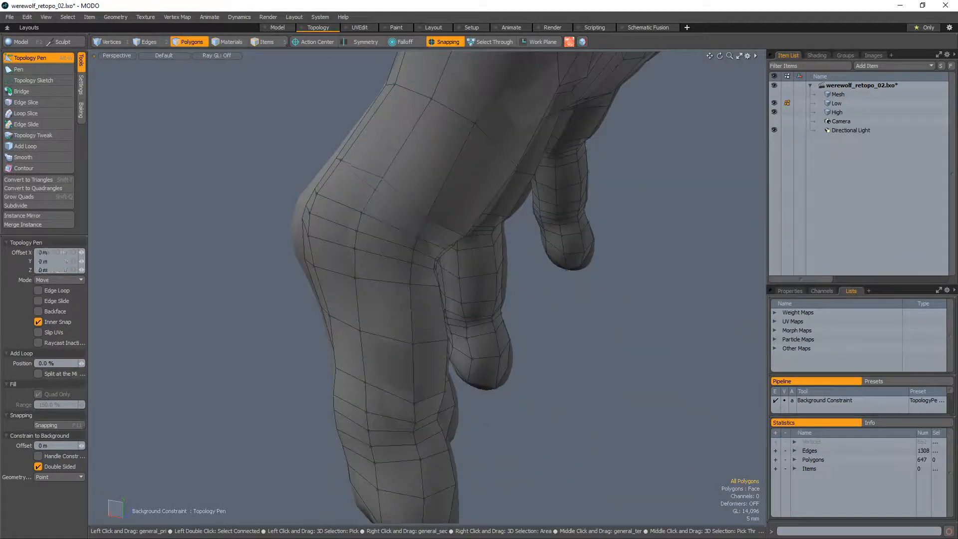
pyautogui.scroll(-3, 364, 257)
pyautogui.scroll(3, 377, 246)
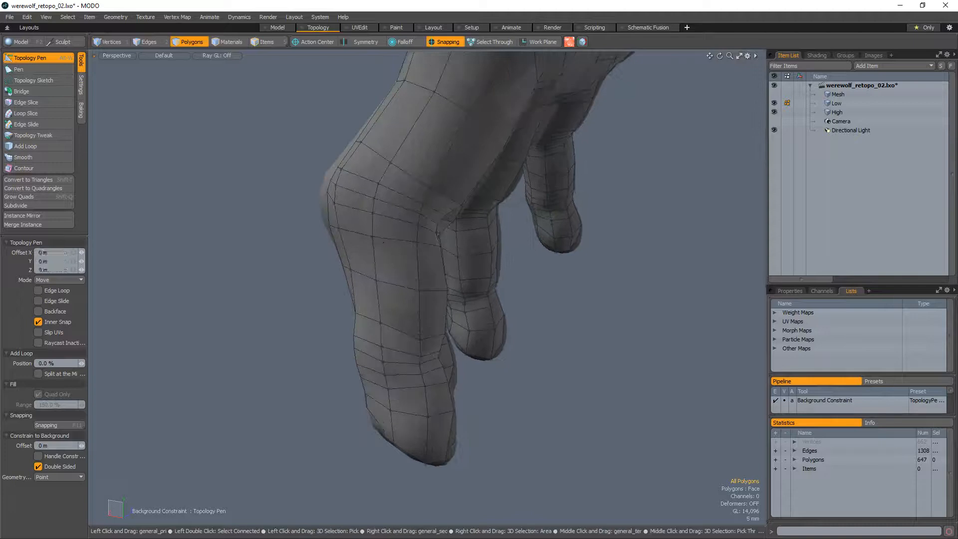
pyautogui.keyDown('alt'); pyautogui.moveTo(398, 242); pyautogui.dragTo(407, 336); pyautogui.keyUp('alt')
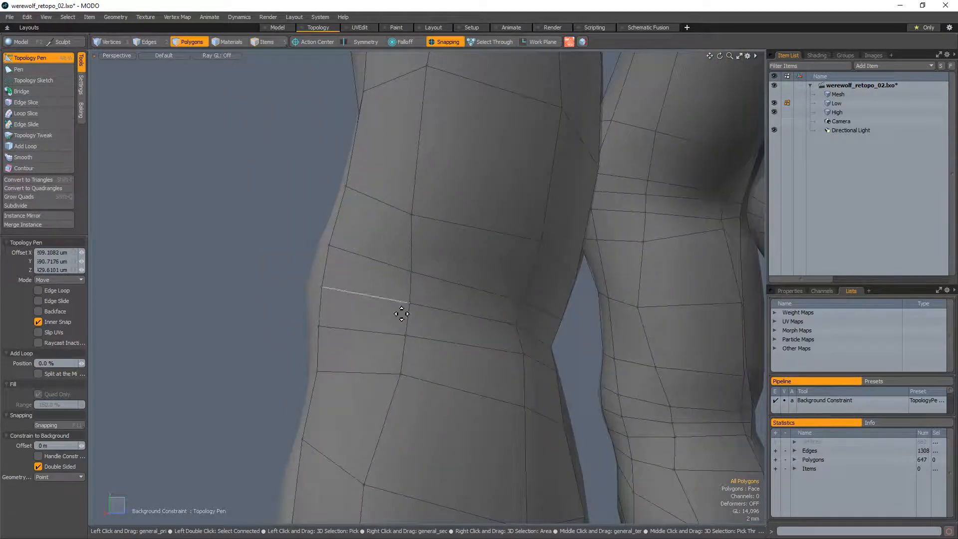
# Straighten the lengthwise edge lines through the outer joints and middle segments on the undersides of the fingers
pyautogui.scroll(-3, 407, 364)
pyautogui.keyDown('ctrl'); pyautogui.keyDown('alt'); pyautogui.moveTo(406, 381); pyautogui.dragTo(437, 426); pyautogui.keyUp('alt'); pyautogui.keyUp('ctrl')
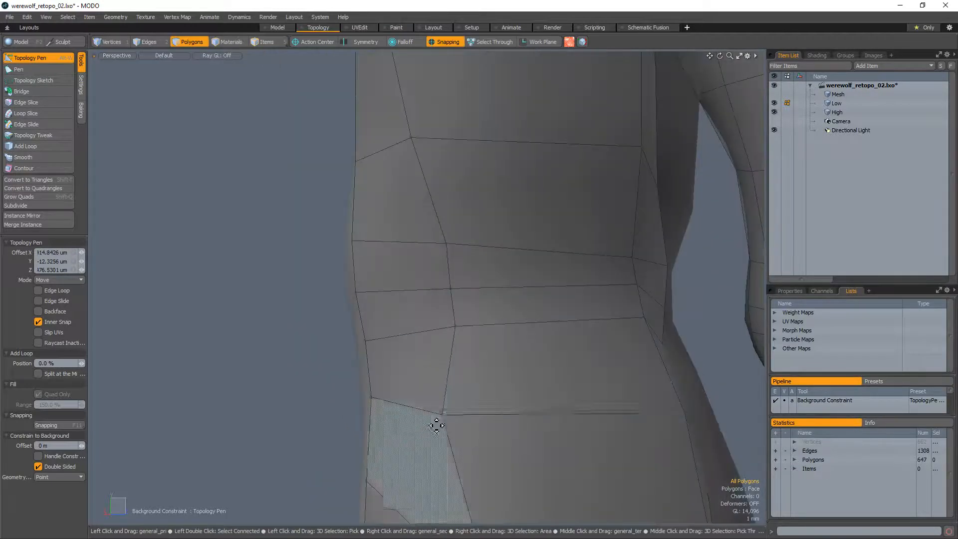
pyautogui.keyDown('ctrl'); pyautogui.keyDown('alt'); pyautogui.moveTo(456, 261); pyautogui.dragTo(419, 302); pyautogui.keyUp('alt'); pyautogui.keyUp('ctrl')
pyautogui.moveTo(425, 184); pyautogui.dragTo(442, 234)
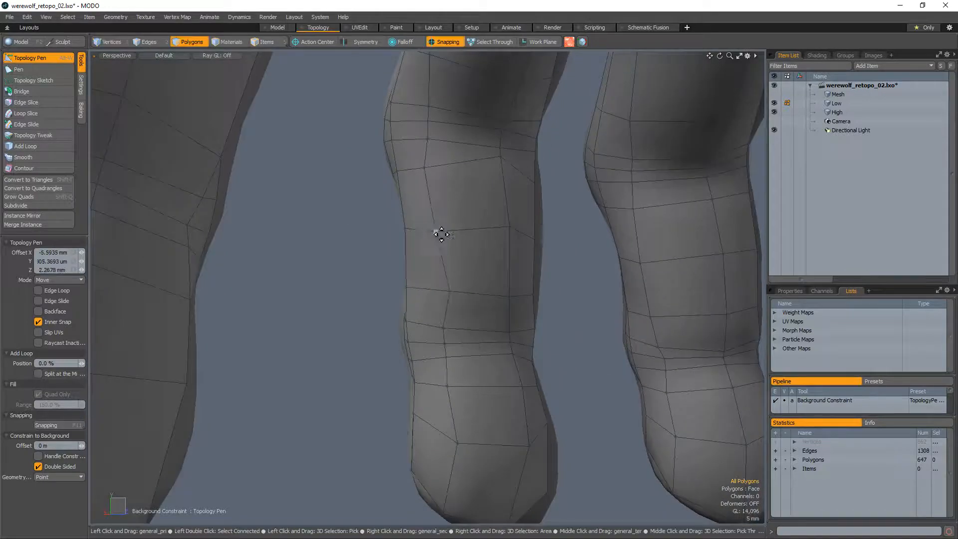
pyautogui.keyDown('alt'); pyautogui.moveTo(439, 167); pyautogui.dragTo(437, 313); pyautogui.keyUp('alt')
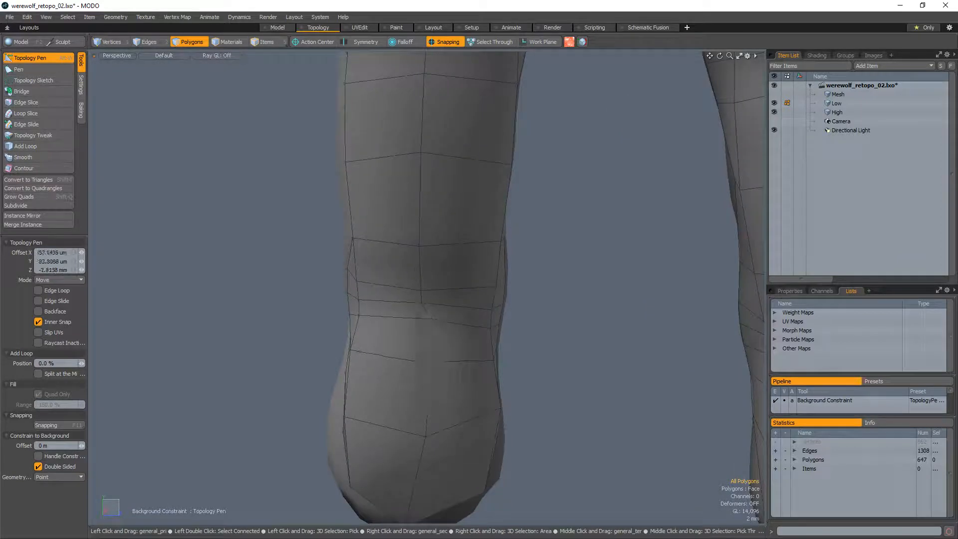
pyautogui.keyDown('ctrl'); pyautogui.keyDown('alt'); pyautogui.moveTo(437, 313); pyautogui.dragTo(434, 355); pyautogui.keyUp('alt'); pyautogui.keyUp('ctrl')
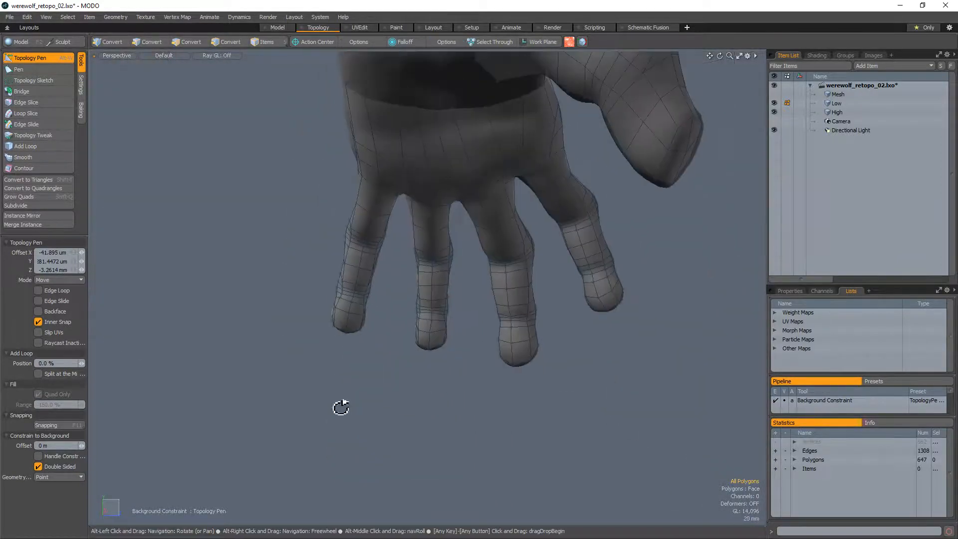
# Adjust the points along the sides and over the middle-joint knuckles of the fingers to smooth the loops
pyautogui.keyDown('alt'); pyautogui.moveTo(343, 406); pyautogui.dragTo(521, 363); pyautogui.keyUp('alt')
pyautogui.keyDown('ctrl'); pyautogui.keyDown('alt'); pyautogui.moveTo(476, 318); pyautogui.dragTo(454, 337); pyautogui.keyUp('alt'); pyautogui.keyUp('ctrl')
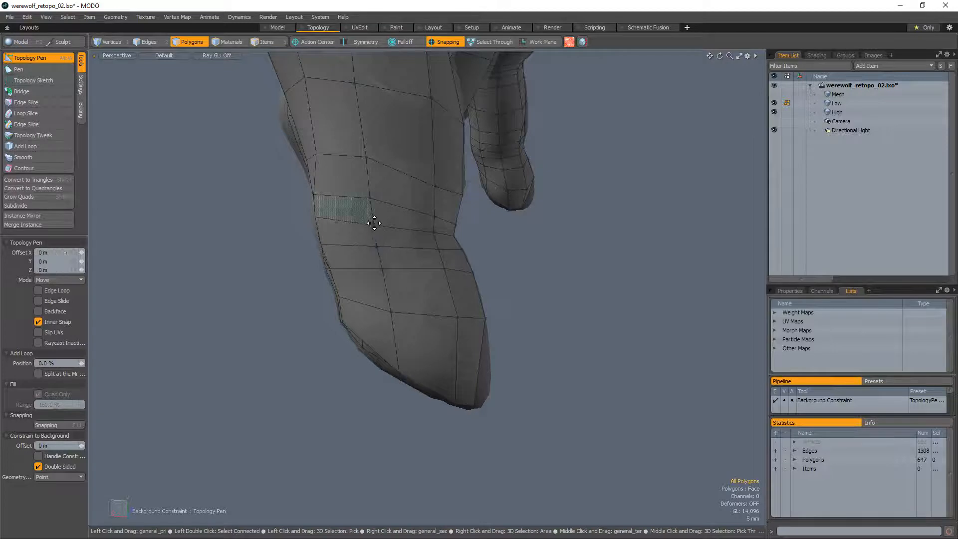
pyautogui.keyDown('alt'); pyautogui.keyDown('shift'); pyautogui.moveTo(374, 207); pyautogui.dragTo(550, 265); pyautogui.keyUp('shift'); pyautogui.keyUp('alt')
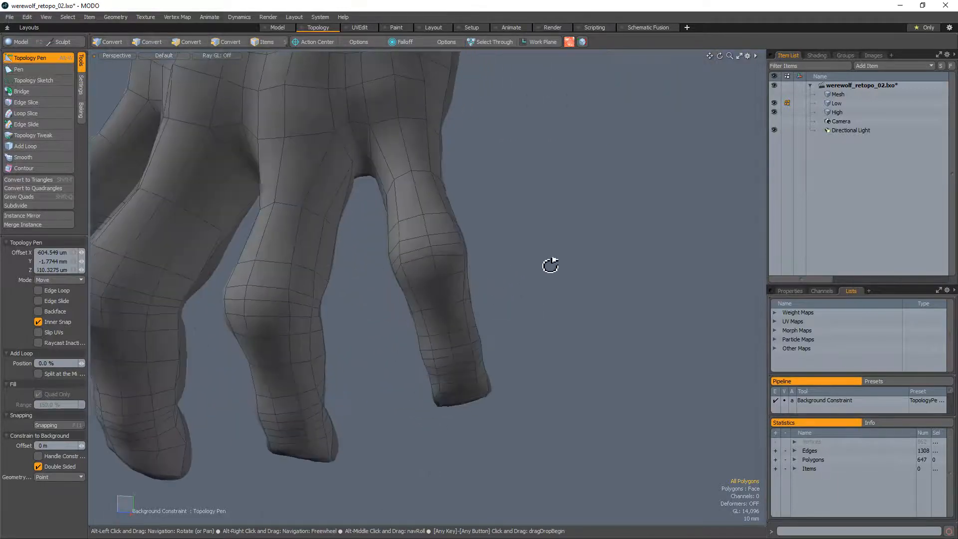
pyautogui.scroll(3, 433, 280)
pyautogui.keyDown('alt'); pyautogui.moveTo(432, 280); pyautogui.dragTo(420, 277); pyautogui.keyUp('alt')
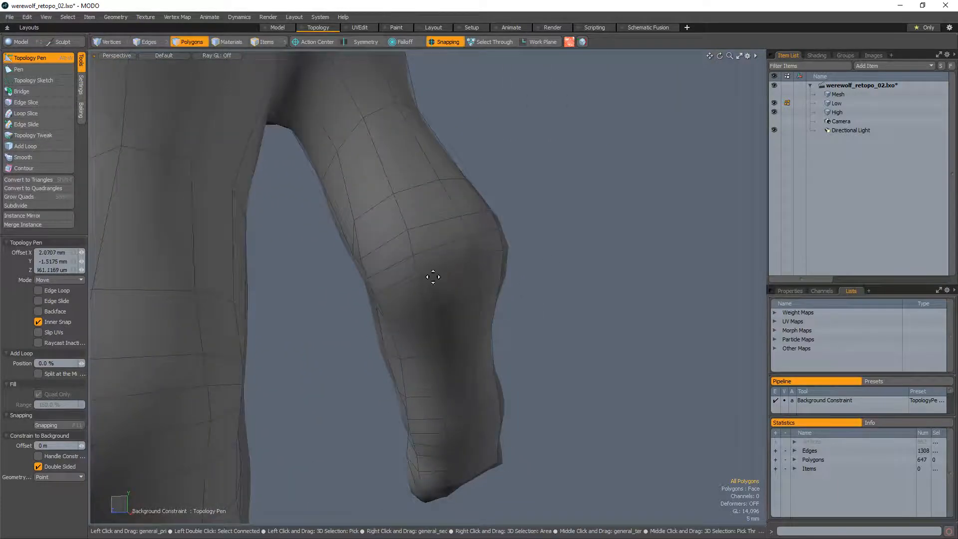
pyautogui.keyDown('ctrl'); pyautogui.keyDown('alt'); pyautogui.moveTo(428, 247); pyautogui.dragTo(445, 298); pyautogui.keyUp('alt'); pyautogui.keyUp('ctrl')
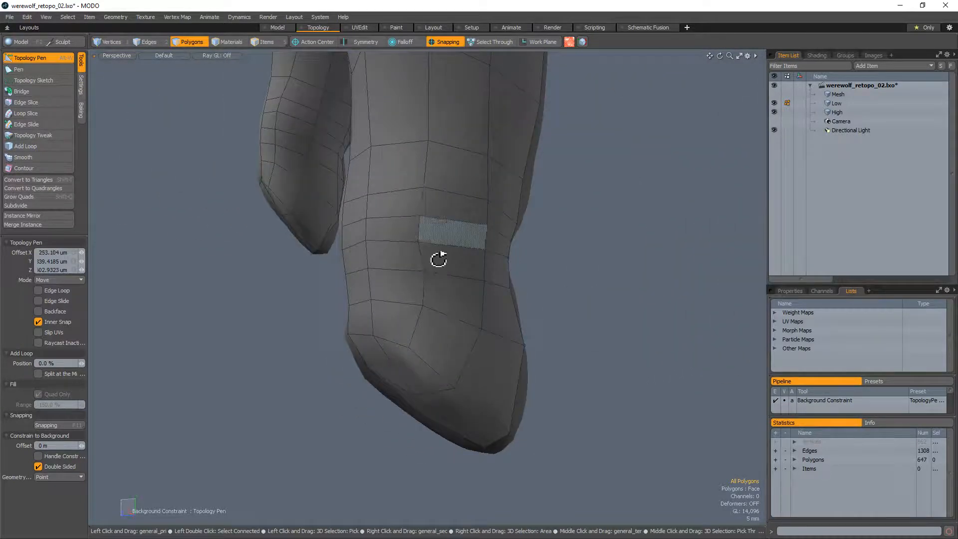
# Shift the points just above and across the outer finger joints to even out the surrounding quads
pyautogui.keyDown('alt'); pyautogui.moveTo(439, 259); pyautogui.dragTo(451, 289); pyautogui.keyUp('alt')
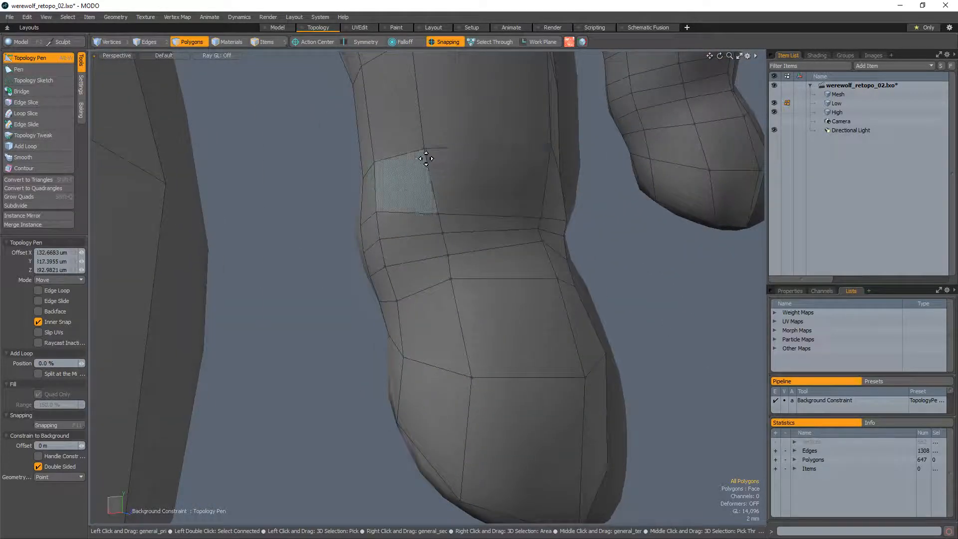
pyautogui.moveTo(437, 148); pyautogui.dragTo(440, 167)
pyautogui.keyDown('alt'); pyautogui.moveTo(599, 252); pyautogui.dragTo(481, 151); pyautogui.keyUp('alt')
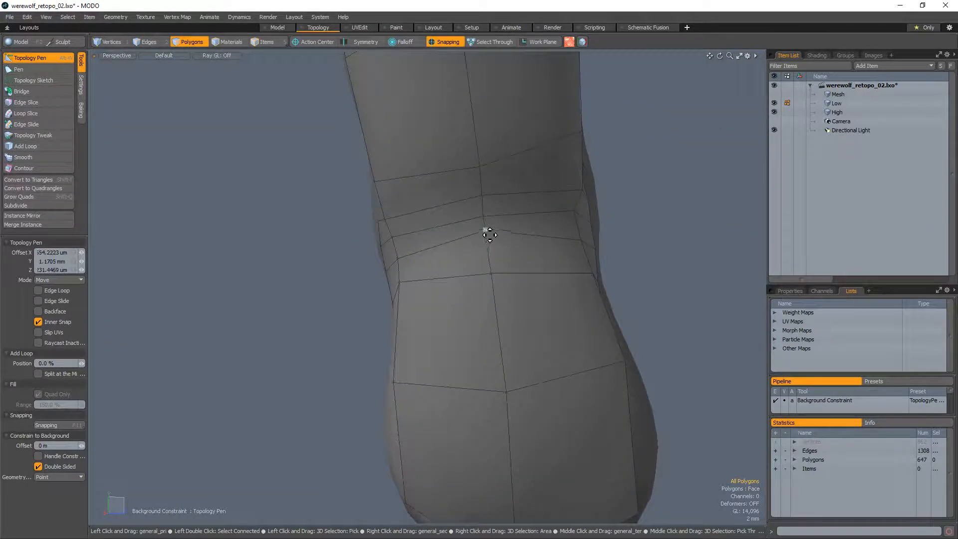
pyautogui.keyDown('alt'); pyautogui.moveTo(490, 249); pyautogui.dragTo(439, 278); pyautogui.keyUp('alt')
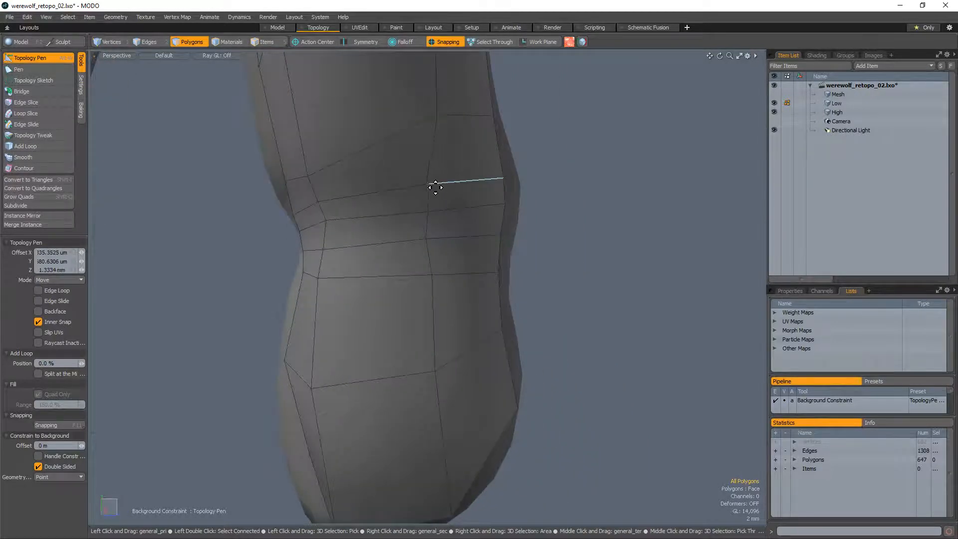
# Reposition the vertices just above the outer joint of the index finger with the Topology Pen to even out its edge loops
pyautogui.moveTo(428, 181); pyautogui.dragTo(424, 176)
pyautogui.moveTo(437, 118); pyautogui.dragTo(418, 131)
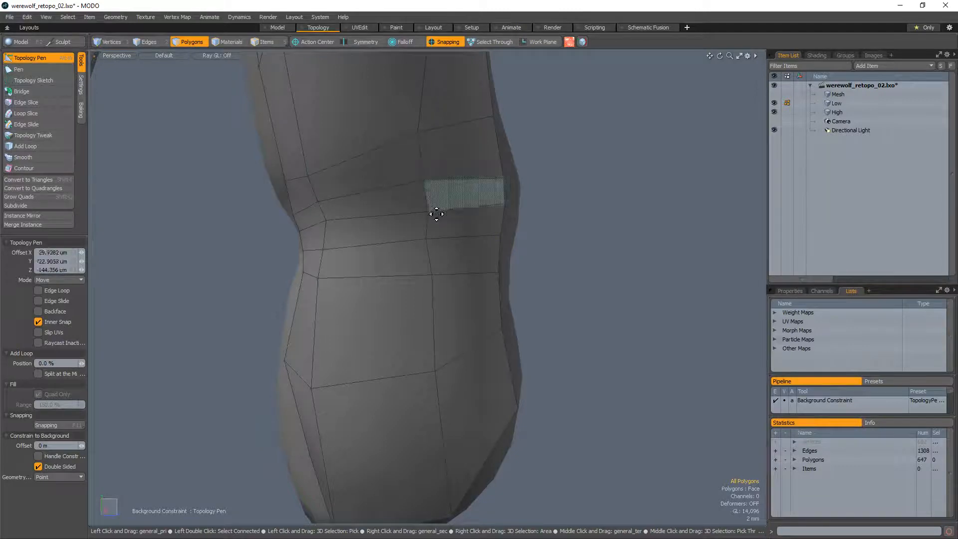
pyautogui.keyDown('alt'); pyautogui.moveTo(430, 214); pyautogui.dragTo(407, 223); pyautogui.keyUp('alt')
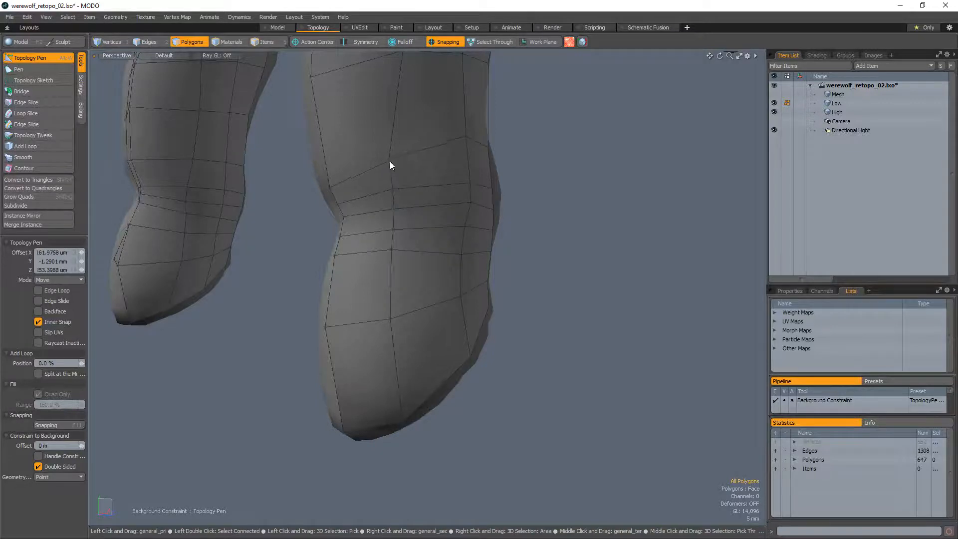
pyautogui.keyDown('alt'); pyautogui.moveTo(390, 165); pyautogui.dragTo(436, 144); pyautogui.keyUp('alt')
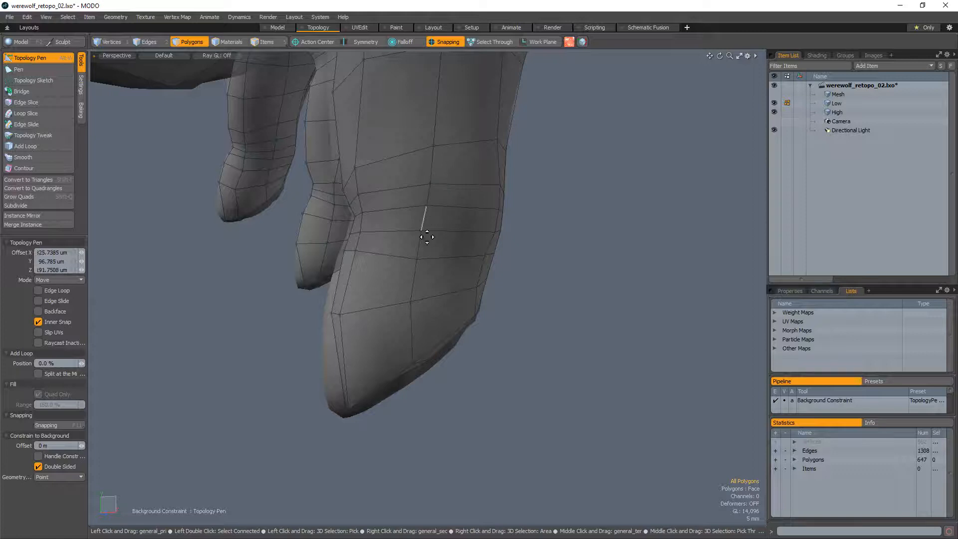
pyautogui.keyDown('alt'); pyautogui.moveTo(394, 269); pyautogui.dragTo(449, 220); pyautogui.keyUp('alt')
# Tweak the vertices around the outer joints and fingertips of the neighbouring fingers to smooth the edge flow
pyautogui.scroll(4, 469, 256)
pyautogui.scroll(-4, 473, 273)
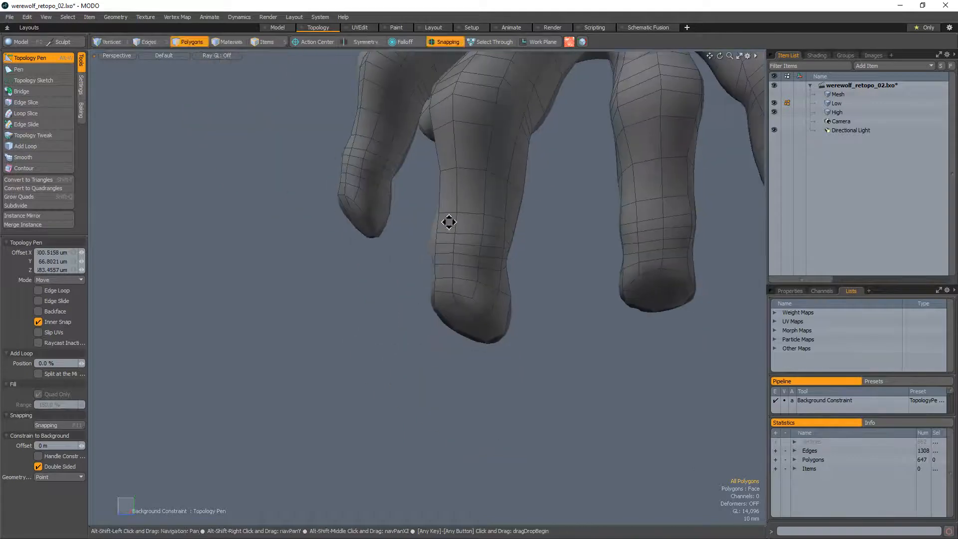
pyautogui.scroll(2, 449, 220)
pyautogui.keyDown('alt'); pyautogui.keyDown('shift'); pyautogui.moveTo(466, 282); pyautogui.dragTo(521, 294); pyautogui.keyUp('shift'); pyautogui.keyUp('alt')
pyautogui.scroll(4, 479, 317)
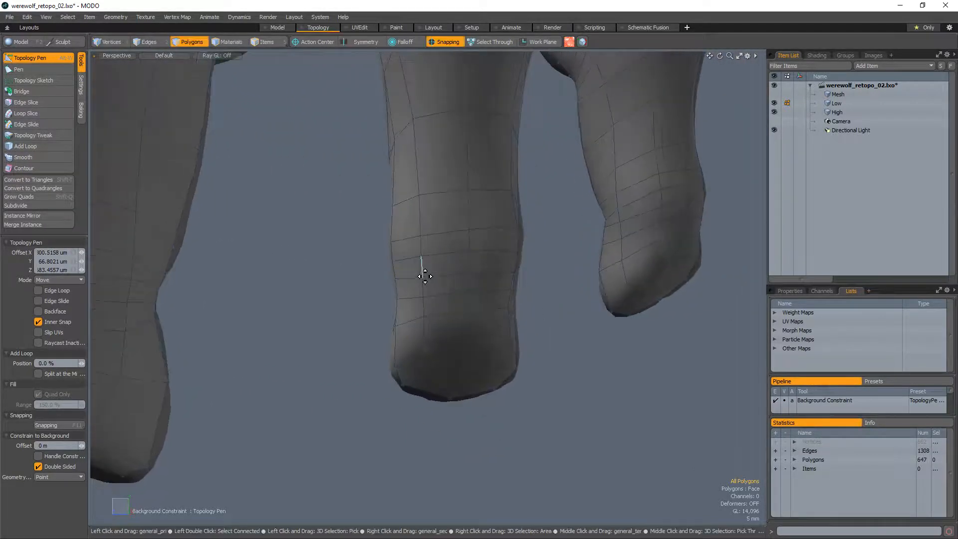
pyautogui.keyDown('alt'); pyautogui.moveTo(428, 273); pyautogui.dragTo(428, 243); pyautogui.keyUp('alt')
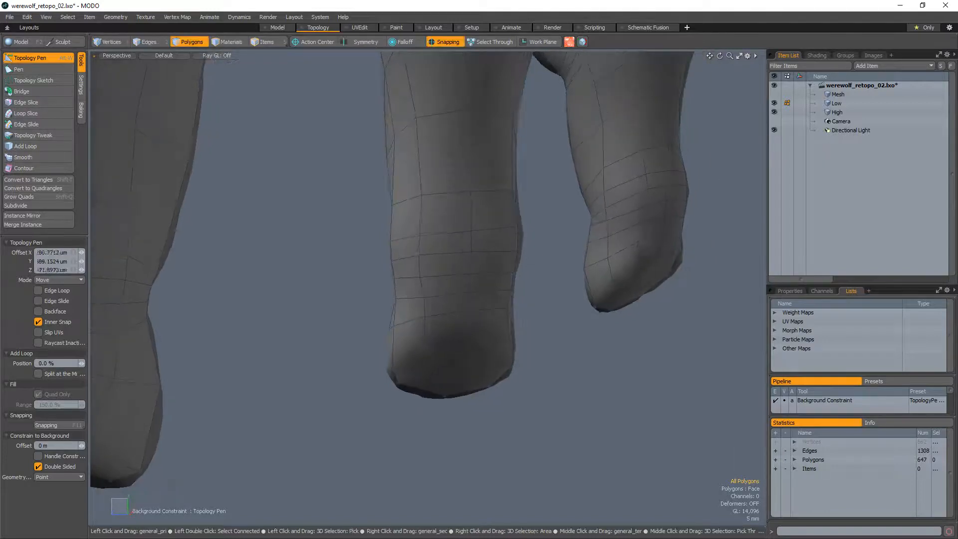
pyautogui.keyDown('alt'); pyautogui.moveTo(520, 248); pyautogui.dragTo(524, 300); pyautogui.keyUp('alt')
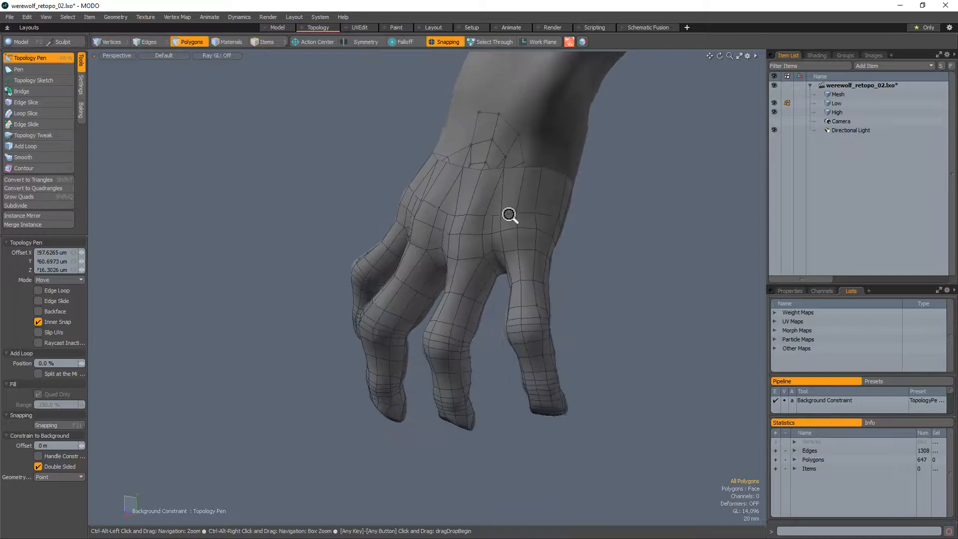
# Adjust the joint loop vertices along the fingers, working on both the back and the palm side
pyautogui.keyDown('ctrl'); pyautogui.keyDown('alt'); pyautogui.moveTo(509, 215); pyautogui.dragTo(469, 301); pyautogui.keyUp('alt'); pyautogui.keyUp('ctrl')
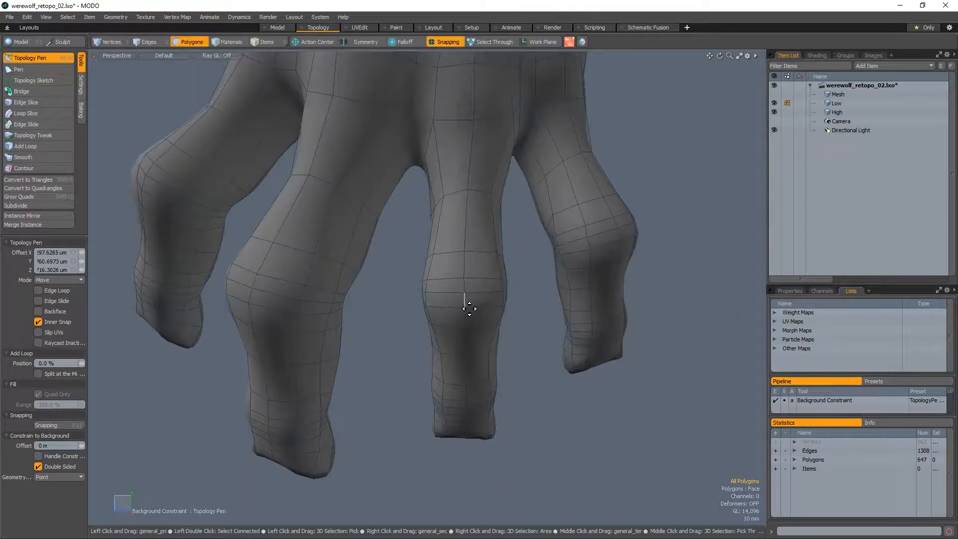
pyautogui.keyDown('alt'); pyautogui.moveTo(469, 301); pyautogui.dragTo(580, 339); pyautogui.keyUp('alt')
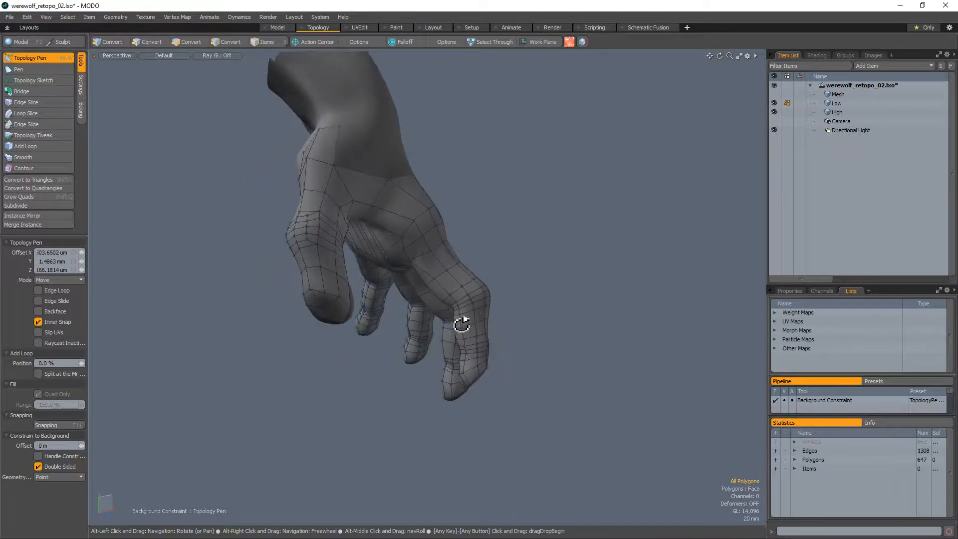
pyautogui.keyDown('alt'); pyautogui.moveTo(462, 325); pyautogui.dragTo(373, 315); pyautogui.keyUp('alt')
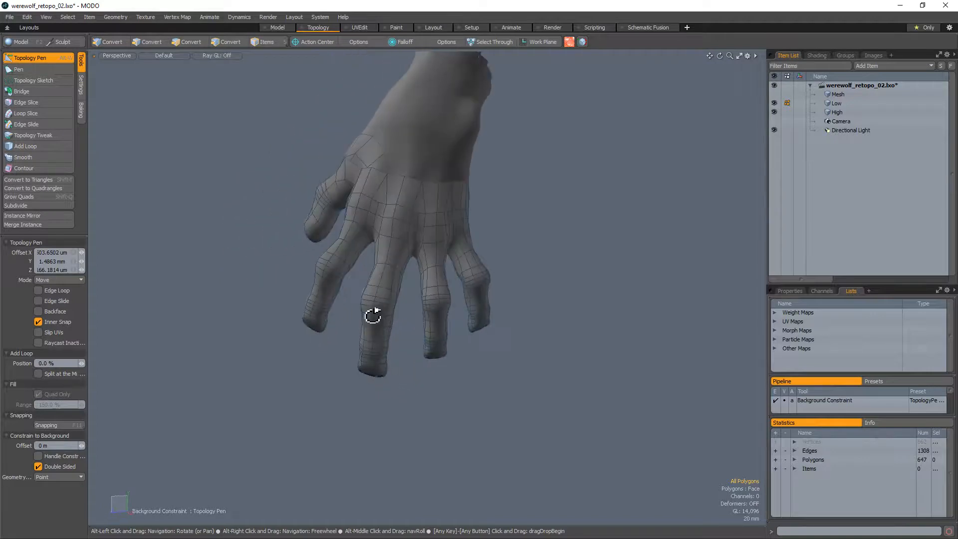
pyautogui.keyDown('alt'); pyautogui.moveTo(500, 337); pyautogui.dragTo(392, 244); pyautogui.keyUp('alt')
pyautogui.keyDown('alt'); pyautogui.moveTo(529, 255); pyautogui.dragTo(411, 342); pyautogui.keyUp('alt')
pyautogui.scroll(3, 402, 348)
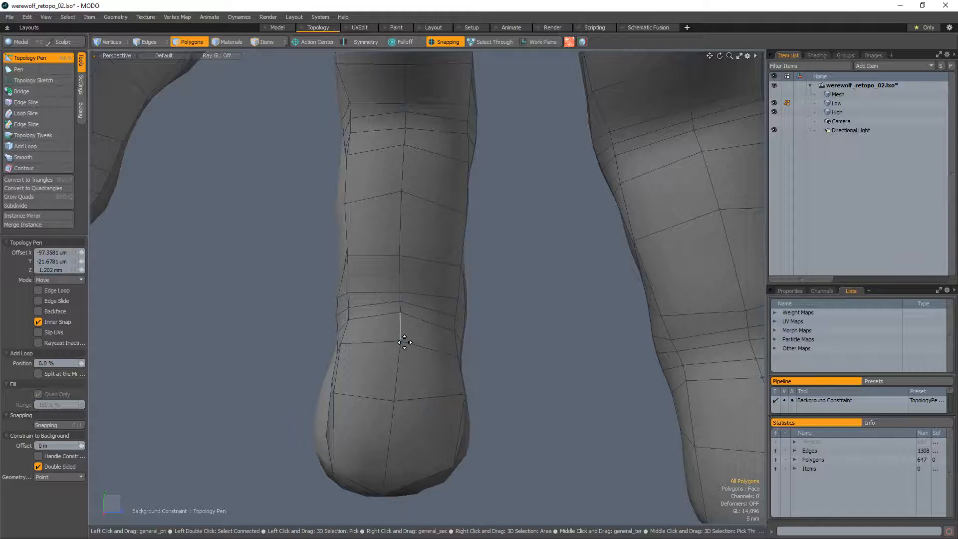
pyautogui.scroll(2, 404, 304)
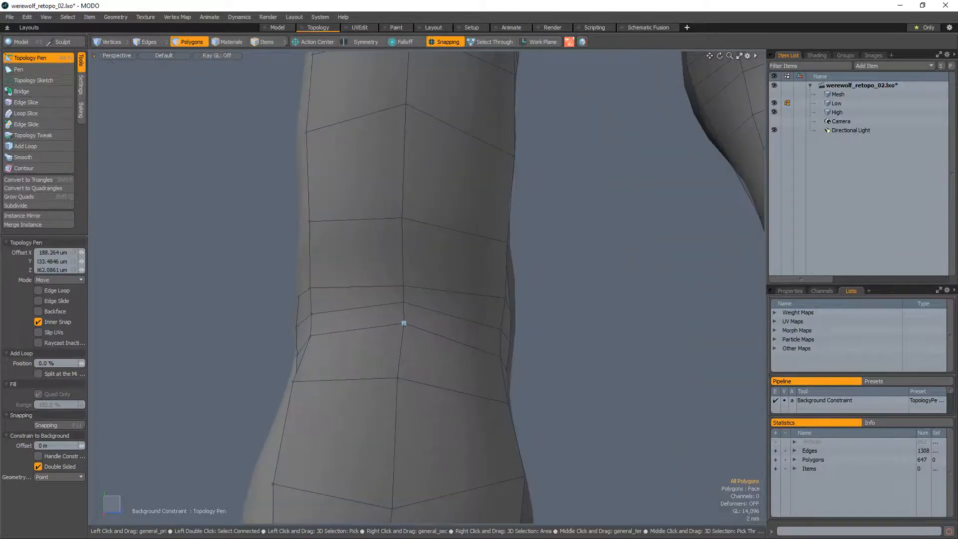
# Refine the vertices of the index finger's outer joint loops and drop the Topology Pen
pyautogui.scroll(-5, 402, 328)
pyautogui.keyDown('alt'); pyautogui.moveTo(321, 375); pyautogui.dragTo(522, 317); pyautogui.keyUp('alt')
pyautogui.scroll(5, 616, 321)
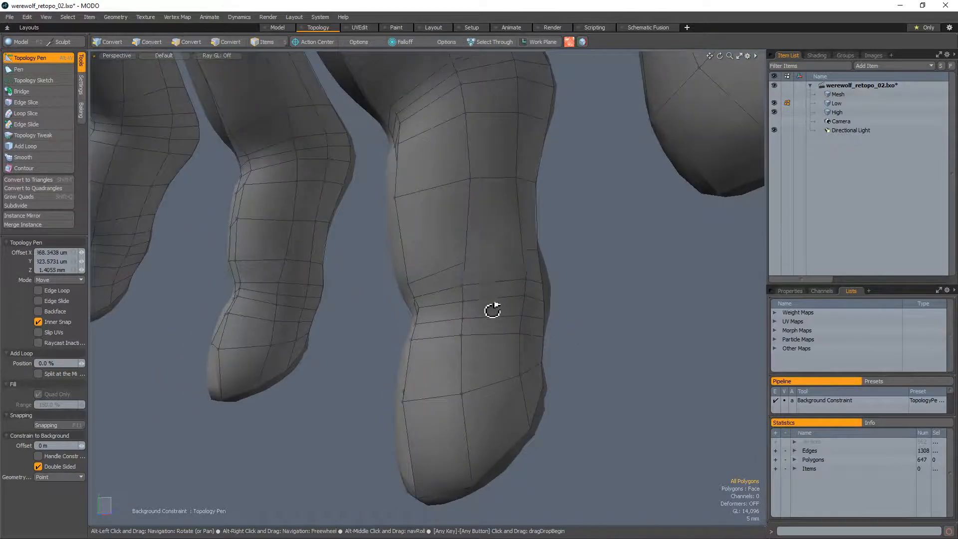
pyautogui.keyDown('alt'); pyautogui.moveTo(492, 310); pyautogui.dragTo(517, 220); pyautogui.keyUp('alt')
pyautogui.keyDown('alt'); pyautogui.moveTo(477, 341); pyautogui.dragTo(511, 330); pyautogui.keyUp('alt')
pyautogui.keyDown('ctrl'); pyautogui.keyDown('alt'); pyautogui.moveTo(443, 318); pyautogui.dragTo(682, 223); pyautogui.keyUp('alt'); pyautogui.keyUp('ctrl')
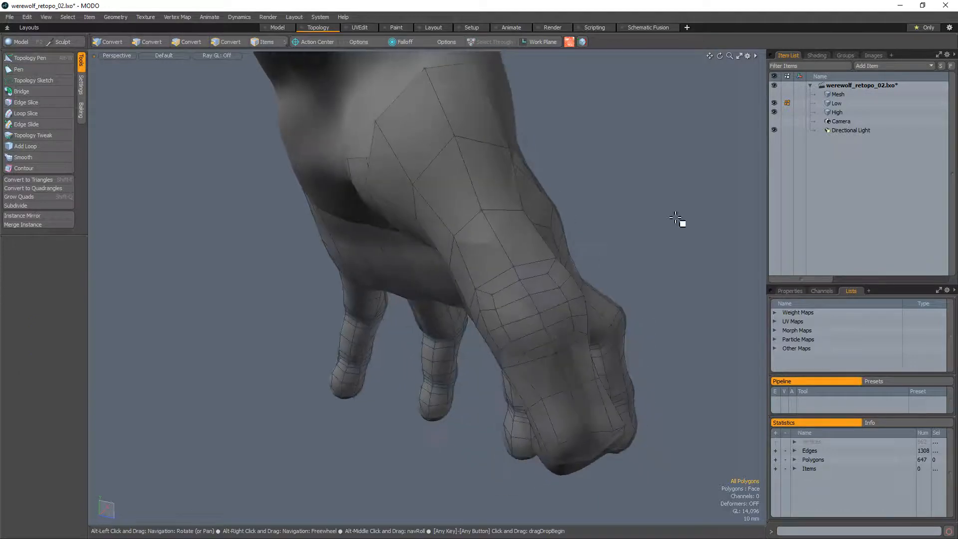
# Highlight the knuckle polygons on the thumb and index finger to examine their loop layout, and clear the selection
pyautogui.keyDown('ctrl'); pyautogui.keyDown('alt'); pyautogui.moveTo(583, 283); pyautogui.dragTo(437, 294); pyautogui.keyUp('alt'); pyautogui.keyUp('ctrl')
pyautogui.hotkey('alt', 'w')
pyautogui.press('q')
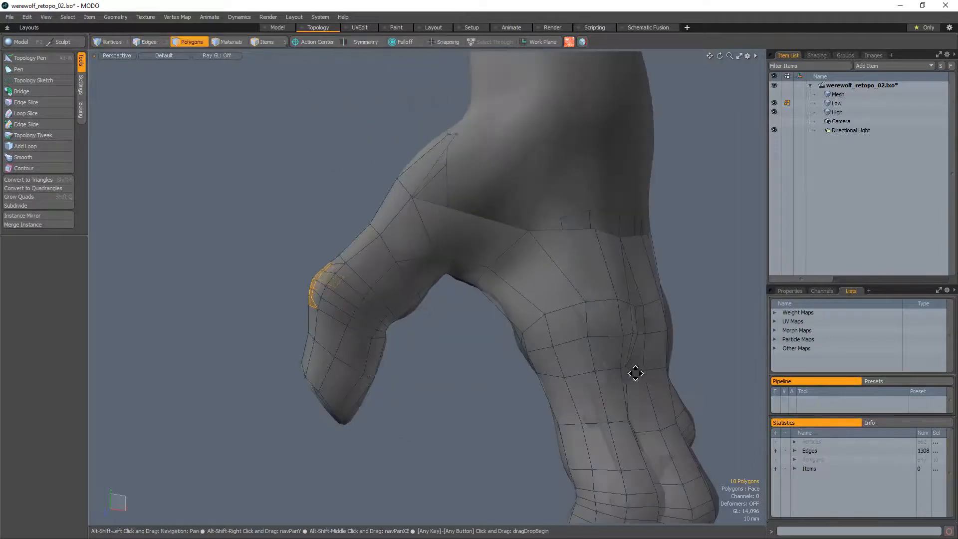
pyautogui.keyDown('ctrl'); pyautogui.keyDown('alt'); pyautogui.moveTo(635, 373); pyautogui.dragTo(405, 337); pyautogui.keyUp('alt'); pyautogui.keyUp('ctrl')
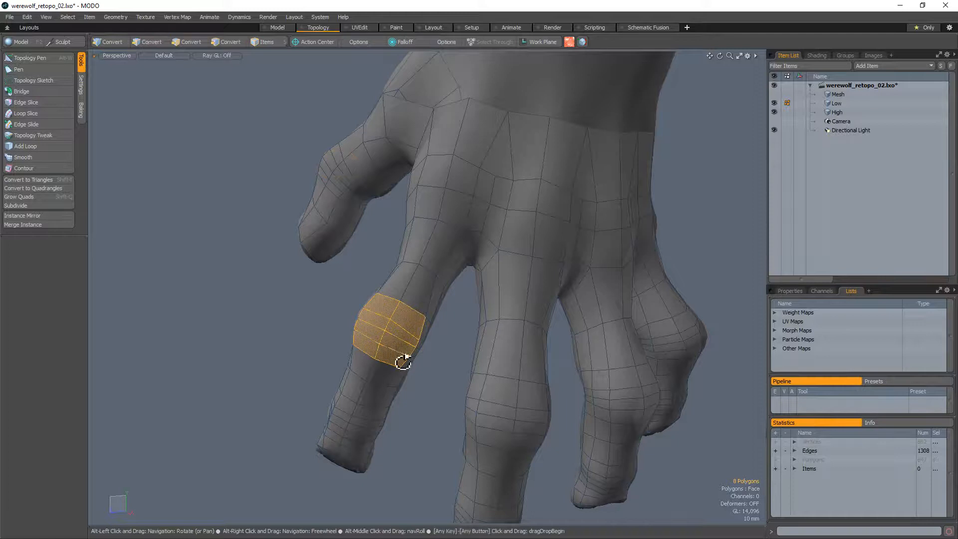
pyautogui.keyDown('alt'); pyautogui.moveTo(403, 363); pyautogui.dragTo(482, 230); pyautogui.keyUp('alt')
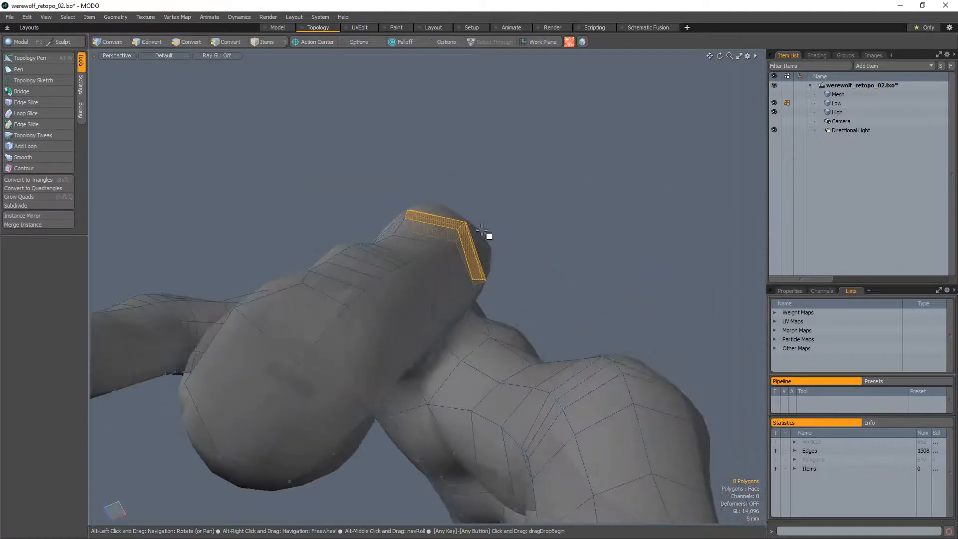
pyautogui.keyDown('alt'); pyautogui.moveTo(429, 214); pyautogui.dragTo(339, 304); pyautogui.keyUp('alt')
pyautogui.click(548, 345)
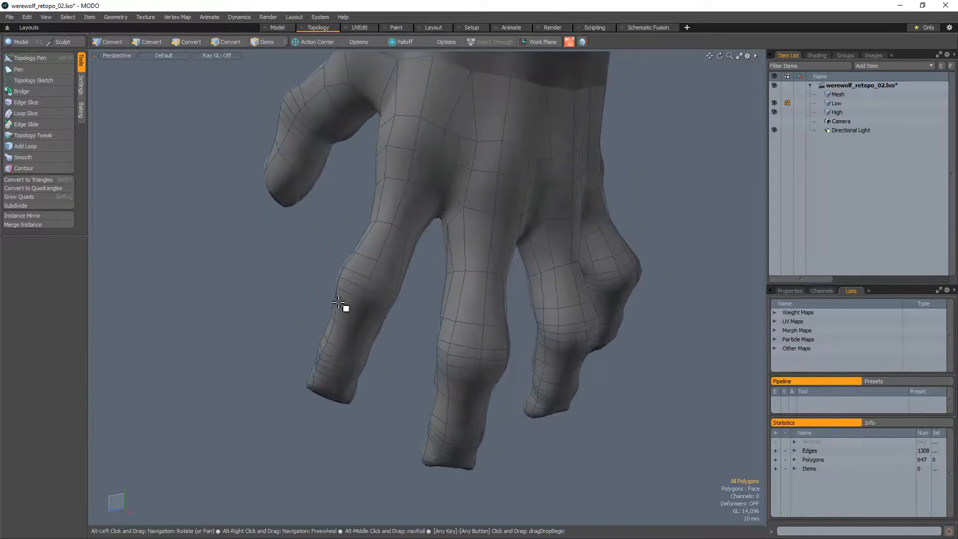
# Highlight the polygons on the back of the hand above the index finger to examine the strip, and deselect them
pyautogui.moveTo(516, 216)
pyautogui.keyDown('alt'); pyautogui.mouseDown()
pyautogui.moveTo(509, 235)
pyautogui.moveTo(386, 272)
pyautogui.mouseUp(); pyautogui.keyUp('alt')
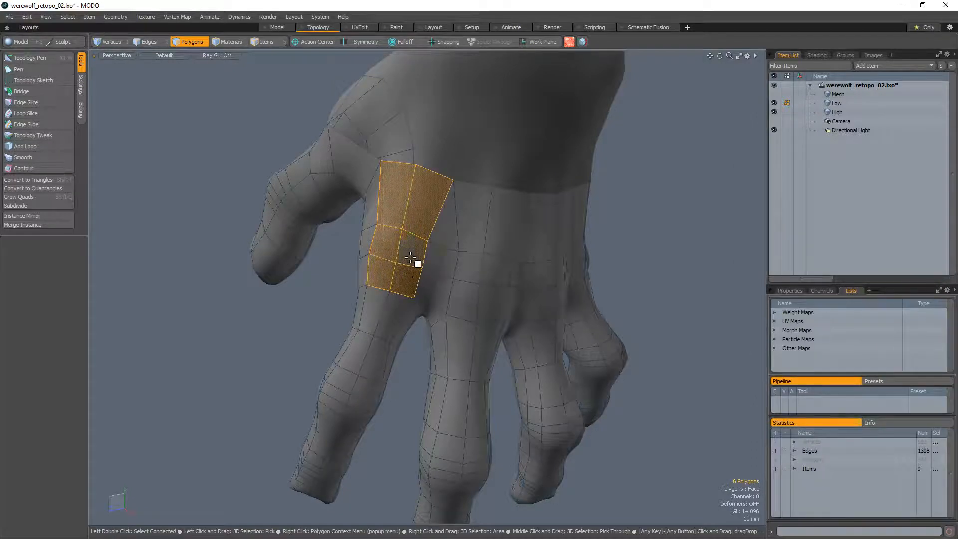
pyautogui.moveTo(401, 274); pyautogui.dragTo(398, 274)
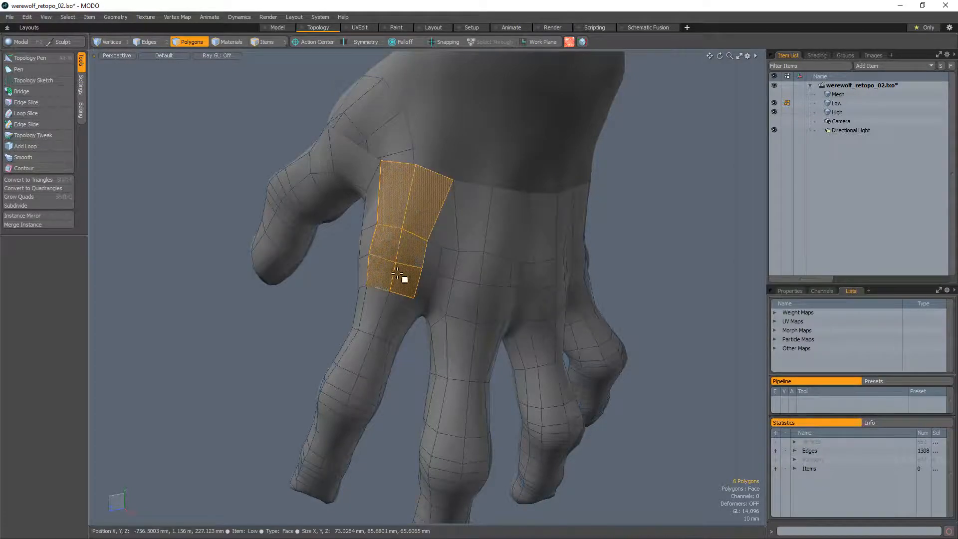
pyautogui.moveTo(383, 204)
pyautogui.mouseDown()
pyautogui.moveTo(547, 222)
pyautogui.moveTo(599, 214)
pyautogui.mouseUp()
pyautogui.click(661, 239)
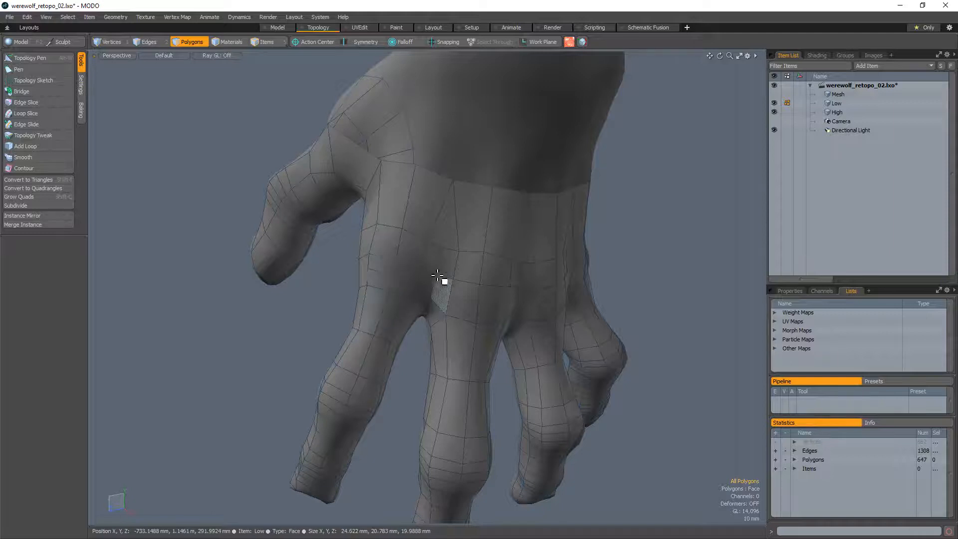
# Select the polygons over and around the index knuckle to examine how the loops turn there, and deselect them
pyautogui.keyDown('alt'); pyautogui.moveTo(381, 250); pyautogui.dragTo(443, 257); pyautogui.keyUp('alt')
pyautogui.click(452, 248)
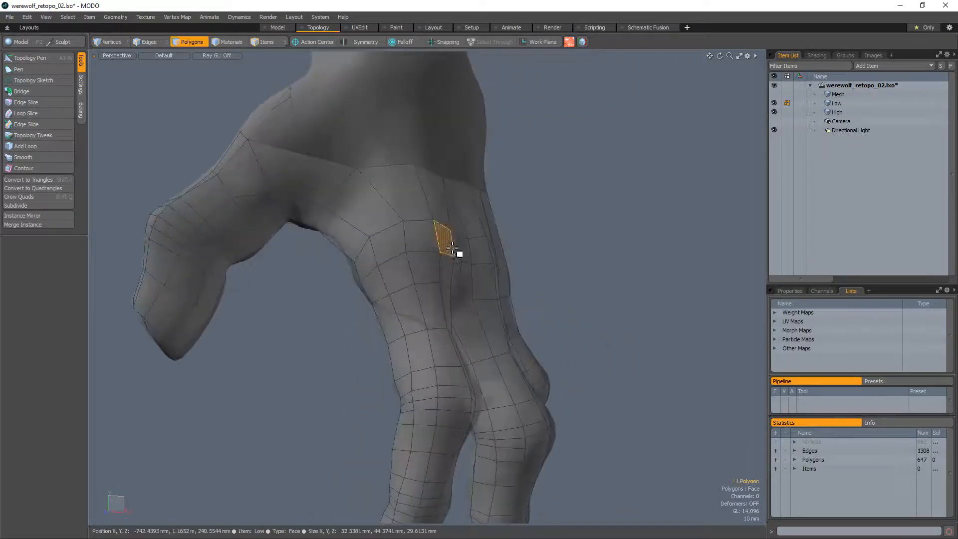
pyautogui.hotkey('shift', 'Up')
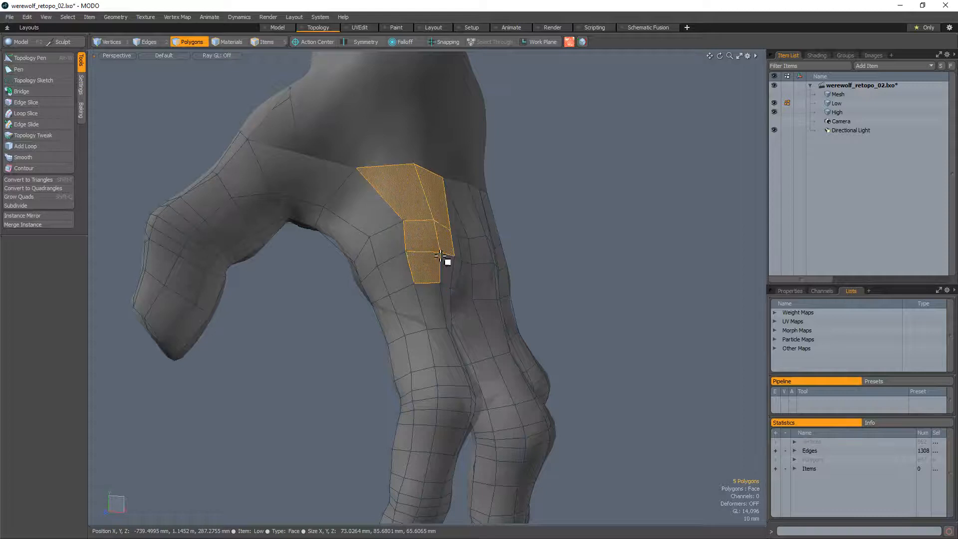
pyautogui.keyDown('alt'); pyautogui.moveTo(442, 256); pyautogui.dragTo(342, 321); pyautogui.keyUp('alt')
pyautogui.click(552, 199)
pyautogui.keyDown('alt'); pyautogui.moveTo(552, 199); pyautogui.dragTo(687, 135); pyautogui.keyUp('alt')
pyautogui.moveTo(470, 205)
pyautogui.mouseDown()
pyautogui.moveTo(271, 242)
pyautogui.moveTo(441, 295)
pyautogui.moveTo(683, 215)
pyautogui.moveTo(438, 209)
pyautogui.moveTo(592, 229)
pyautogui.moveTo(505, 182)
pyautogui.mouseUp()
pyautogui.click(605, 192)
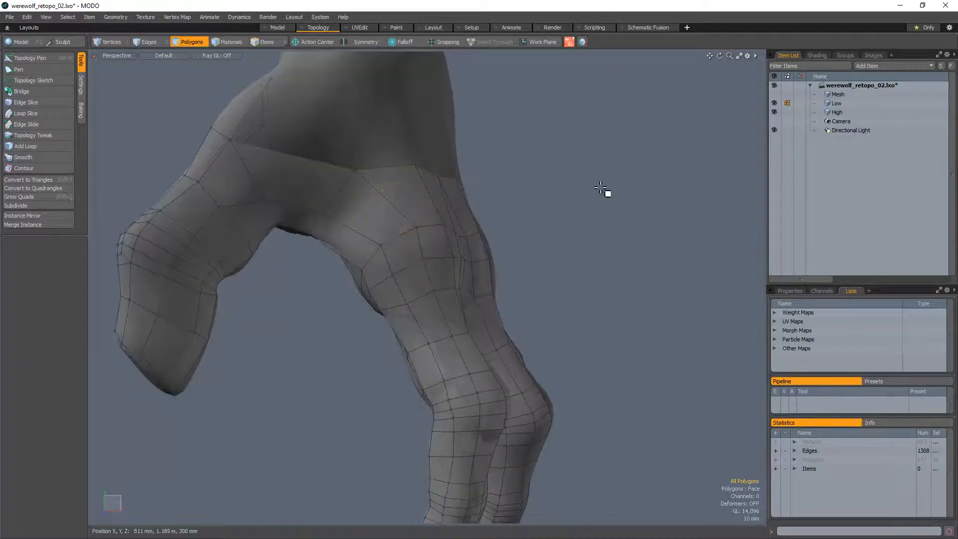
# Reshape the open border of the palm above the fingers with the Topology Pen, moving its vertices into a smooth curve
pyautogui.keyDown('alt'); pyautogui.moveTo(378, 227); pyautogui.dragTo(424, 258); pyautogui.keyUp('alt')
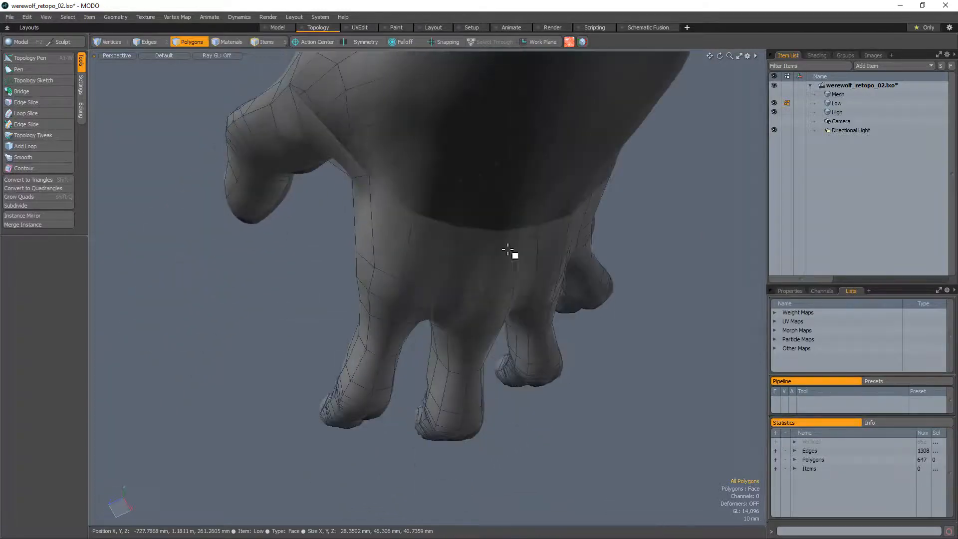
pyautogui.keyDown('alt'); pyautogui.moveTo(479, 249); pyautogui.dragTo(419, 219); pyautogui.keyUp('alt')
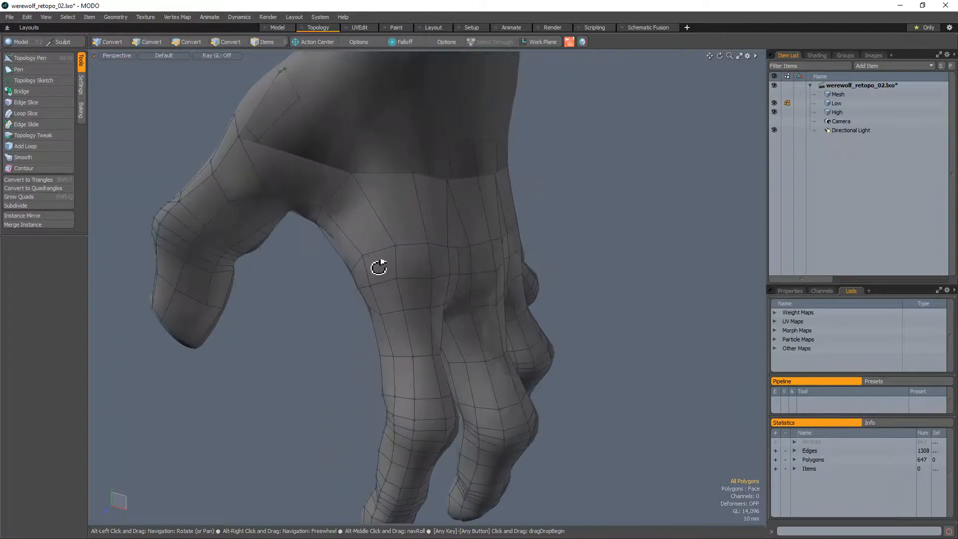
pyautogui.keyDown('alt'); pyautogui.moveTo(379, 267); pyautogui.dragTo(449, 230); pyautogui.keyUp('alt')
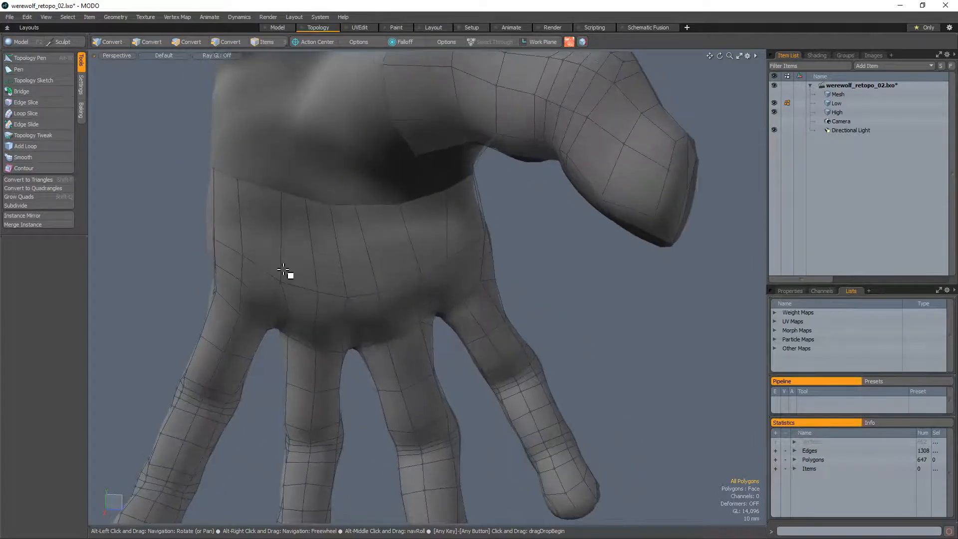
pyautogui.hotkey('alt', 'w')
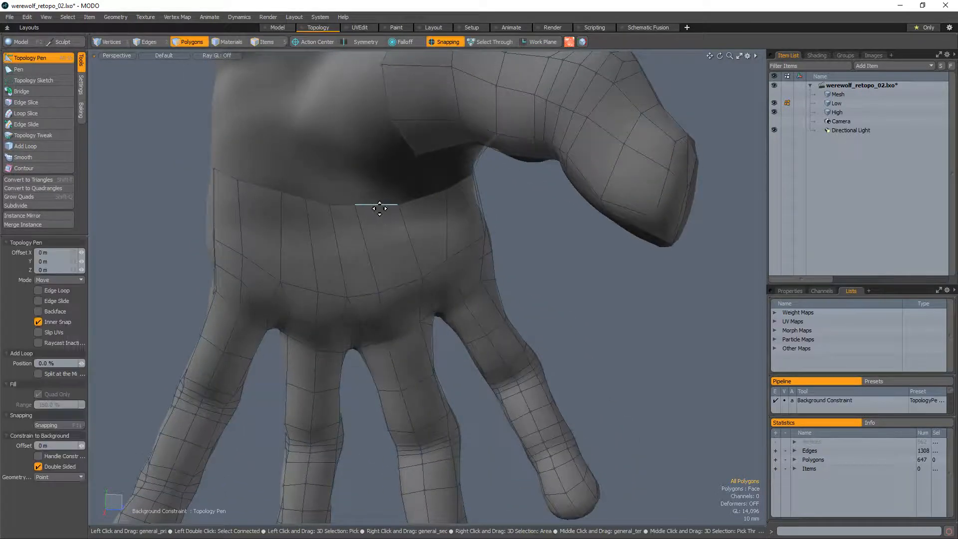
pyautogui.moveTo(390, 220); pyautogui.dragTo(377, 199)
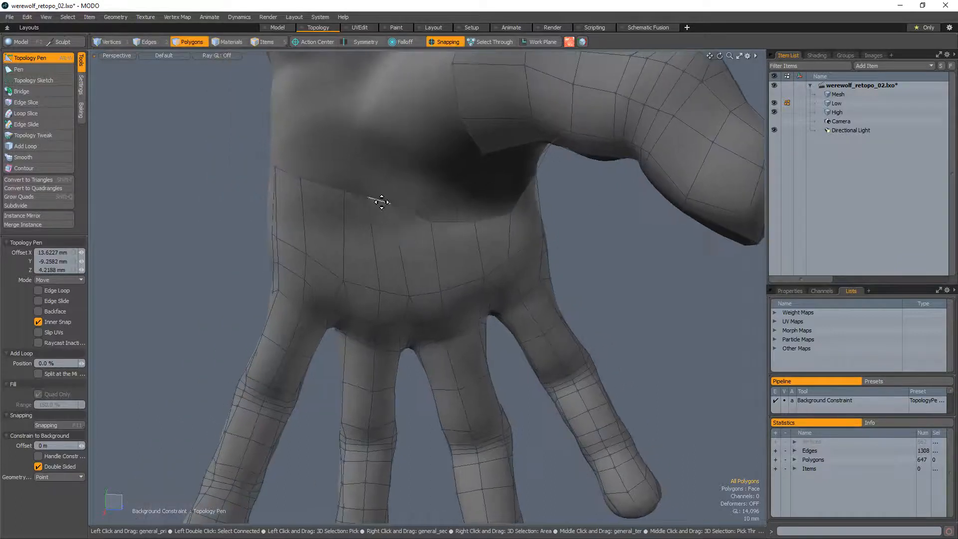
pyautogui.hotkey('ctrl', 'z')
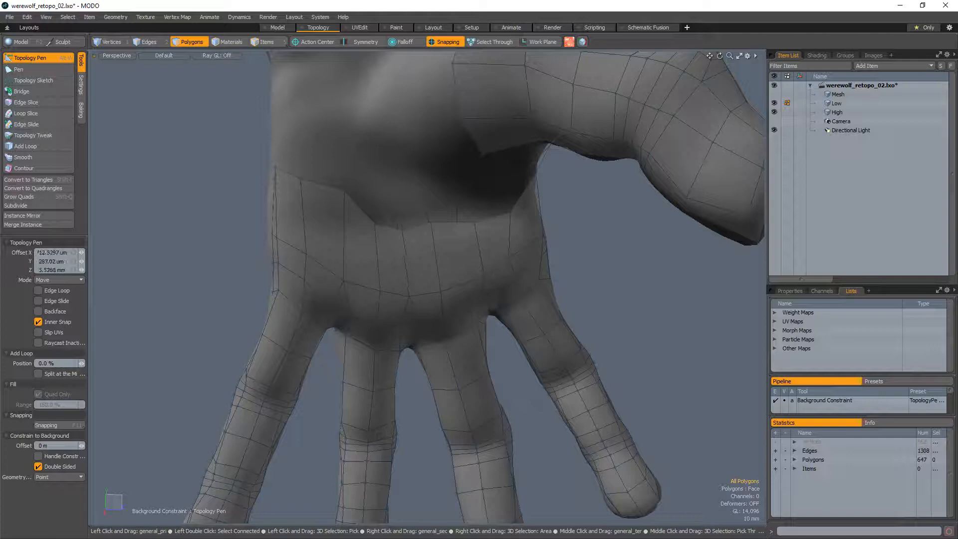
pyautogui.moveTo(431, 222); pyautogui.dragTo(435, 228)
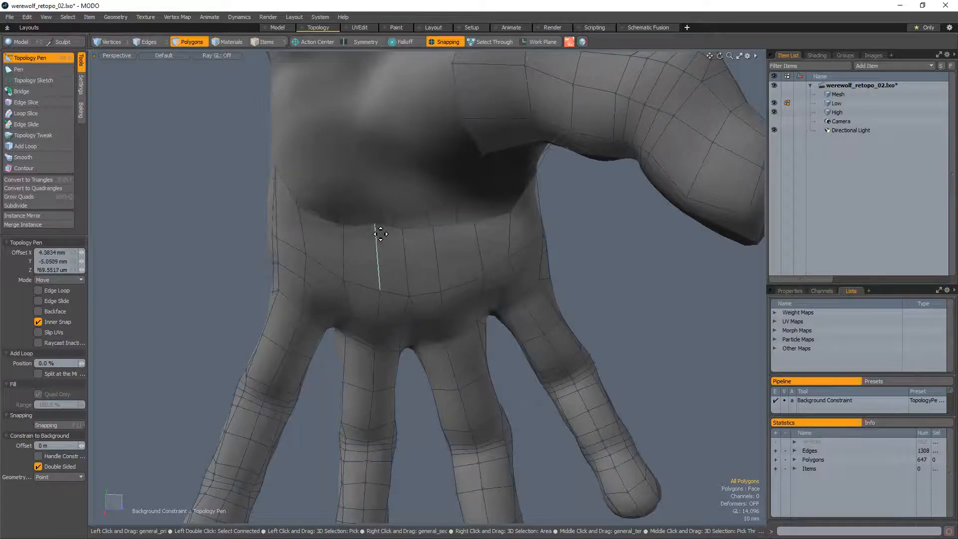
pyautogui.moveTo(375, 231); pyautogui.dragTo(375, 235)
# Drop the Topology Pen and highlight palm polygons at the finger bases to examine the flow, and clear the selection
pyautogui.keyDown('alt'); pyautogui.keyDown('shift'); pyautogui.moveTo(437, 252); pyautogui.dragTo(411, 209); pyautogui.keyUp('shift'); pyautogui.keyUp('alt')
pyautogui.press('space')
pyautogui.moveTo(430, 279); pyautogui.dragTo(412, 294)
pyautogui.click(586, 210)
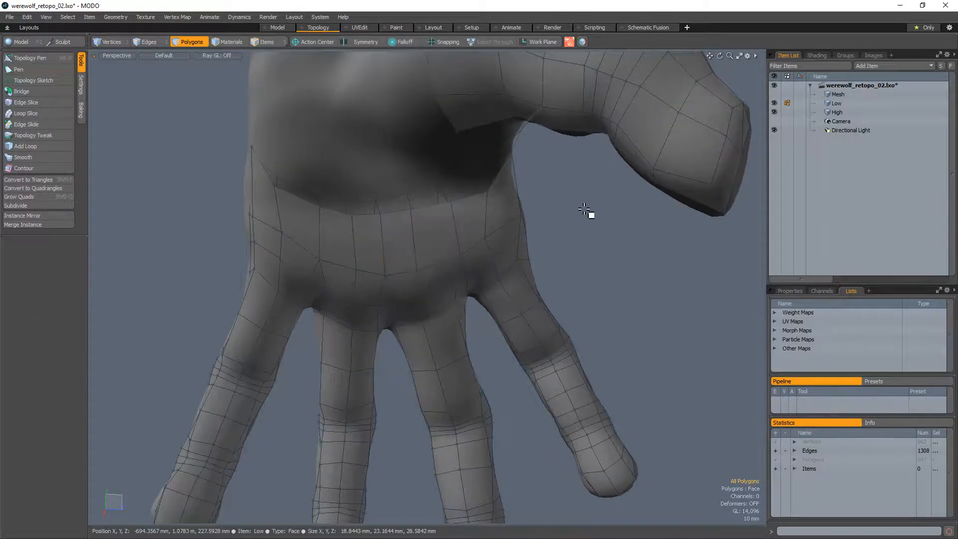
# Reposition the palm border vertices on the little-finger side of the hand with the Topology Pen
pyautogui.keyDown('alt'); pyautogui.moveTo(319, 237); pyautogui.dragTo(391, 159); pyautogui.keyUp('alt')
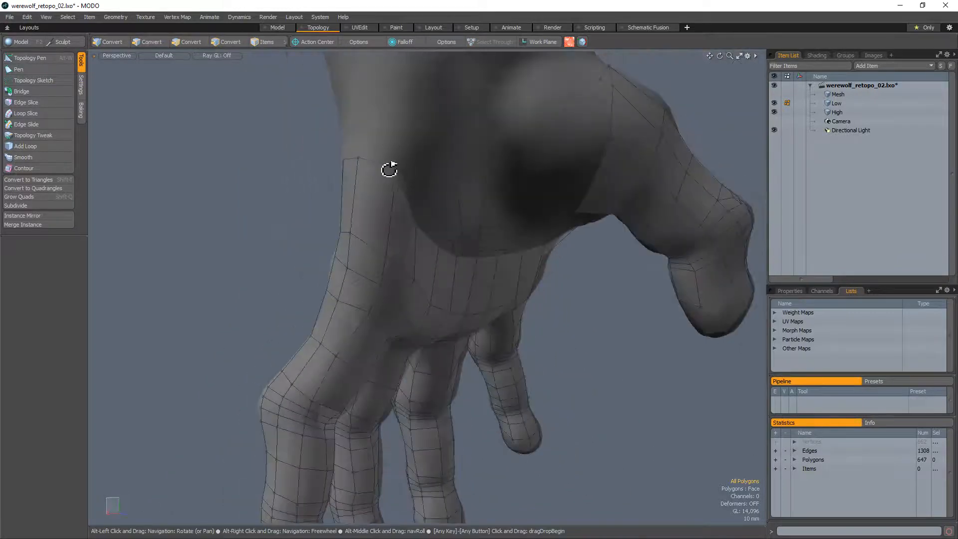
pyautogui.hotkey('alt', 'w')
pyautogui.keyDown('alt'); pyautogui.moveTo(378, 208); pyautogui.dragTo(398, 237); pyautogui.keyUp('alt')
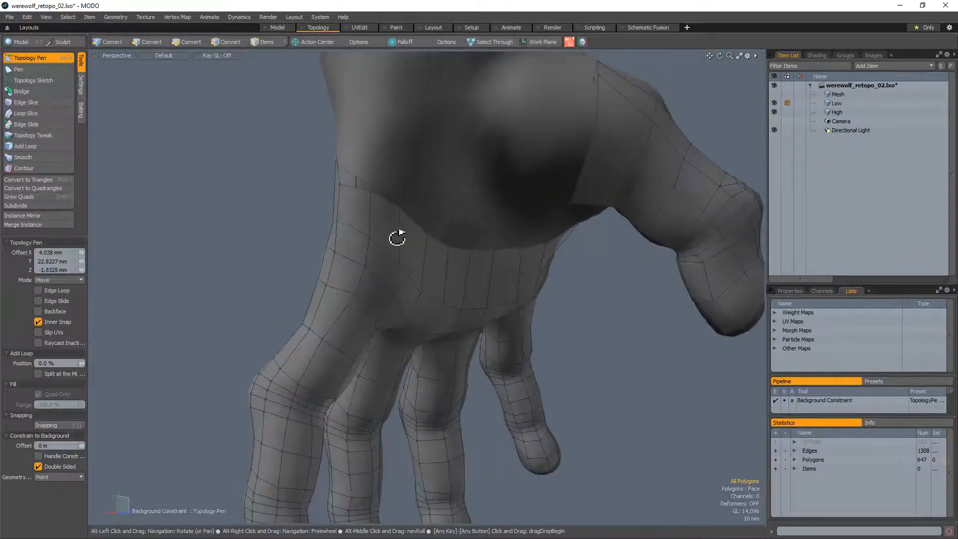
pyautogui.keyDown('alt'); pyautogui.moveTo(338, 216); pyautogui.dragTo(484, 265); pyautogui.keyUp('alt')
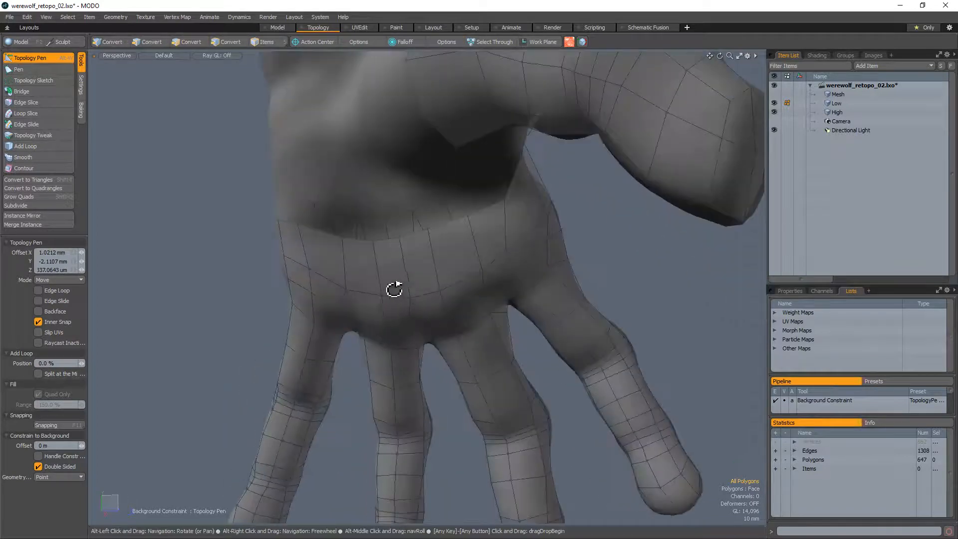
# Reposition the open border vertices on the back of the hand above the knuckles with the Topology Pen
pyautogui.keyDown('alt'); pyautogui.moveTo(304, 306); pyautogui.dragTo(336, 256); pyautogui.keyUp('alt')
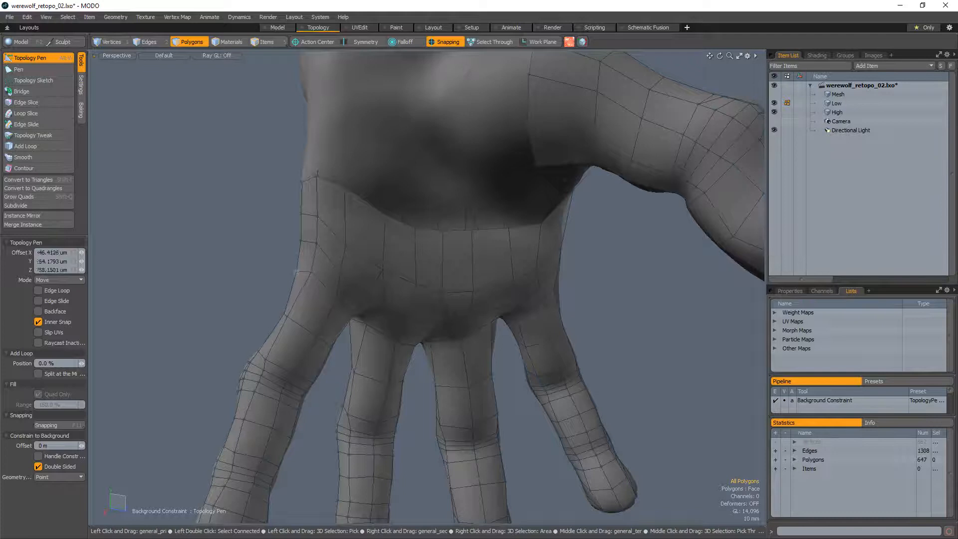
pyautogui.keyDown('alt'); pyautogui.moveTo(330, 263); pyautogui.dragTo(541, 227); pyautogui.keyUp('alt')
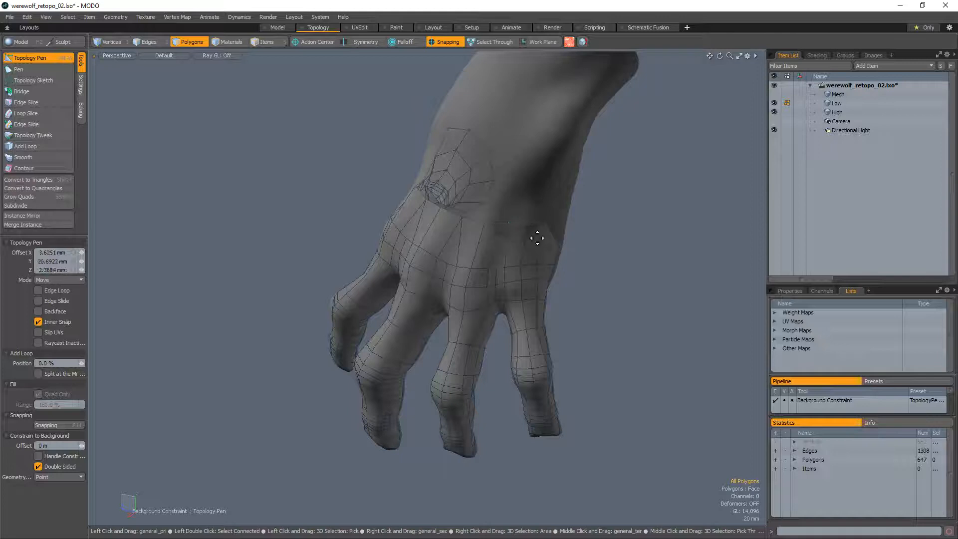
pyautogui.keyDown('ctrl'); pyautogui.keyDown('alt'); pyautogui.moveTo(475, 255); pyautogui.dragTo(558, 239); pyautogui.keyUp('alt'); pyautogui.keyUp('ctrl')
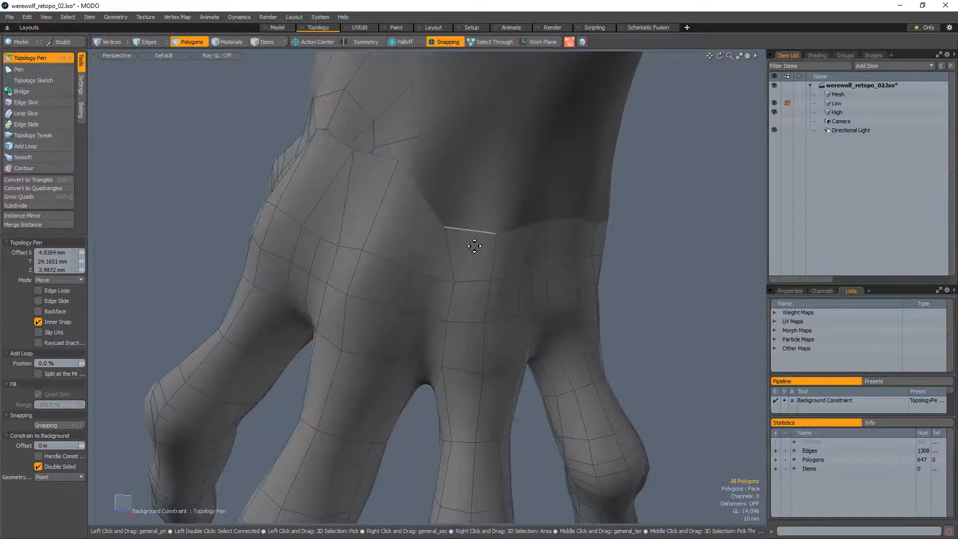
pyautogui.keyDown('alt'); pyautogui.moveTo(454, 289); pyautogui.dragTo(472, 283); pyautogui.keyUp('alt')
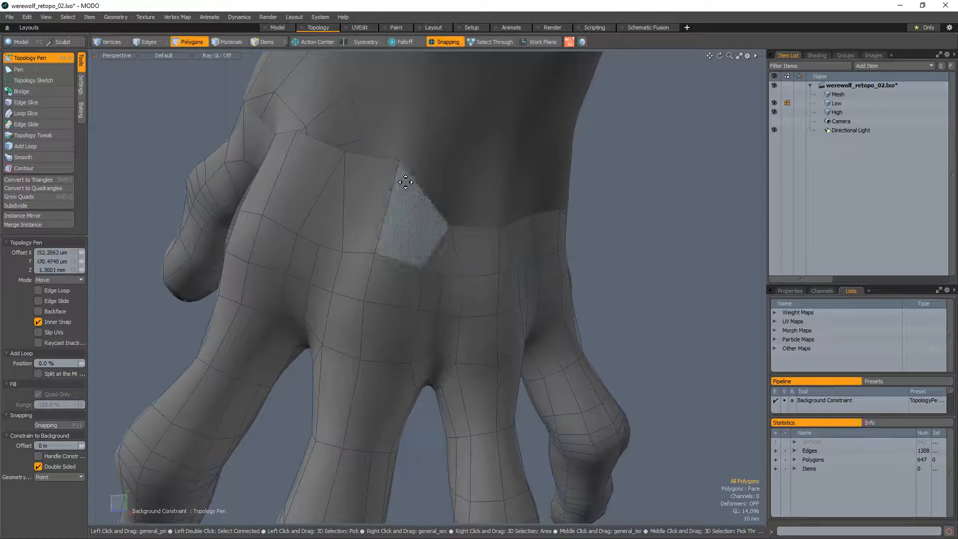
pyautogui.moveTo(402, 176); pyautogui.dragTo(349, 144)
# Drop the Topology Pen and highlight the two polygons bridging the thumb and index finger, and clear the selection
pyautogui.keyDown('alt'); pyautogui.moveTo(425, 235); pyautogui.dragTo(432, 170); pyautogui.keyUp('alt')
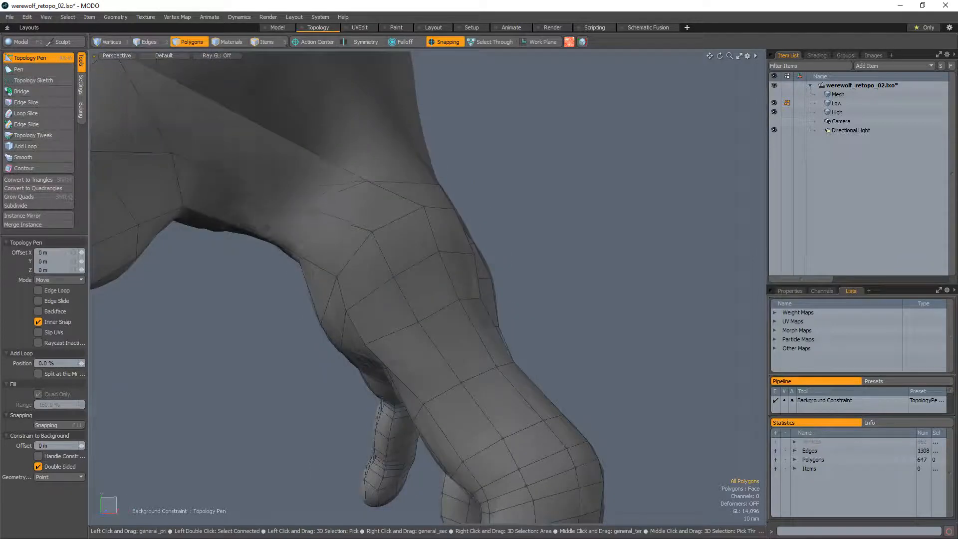
pyautogui.press('space')
pyautogui.moveTo(309, 193); pyautogui.dragTo(271, 224)
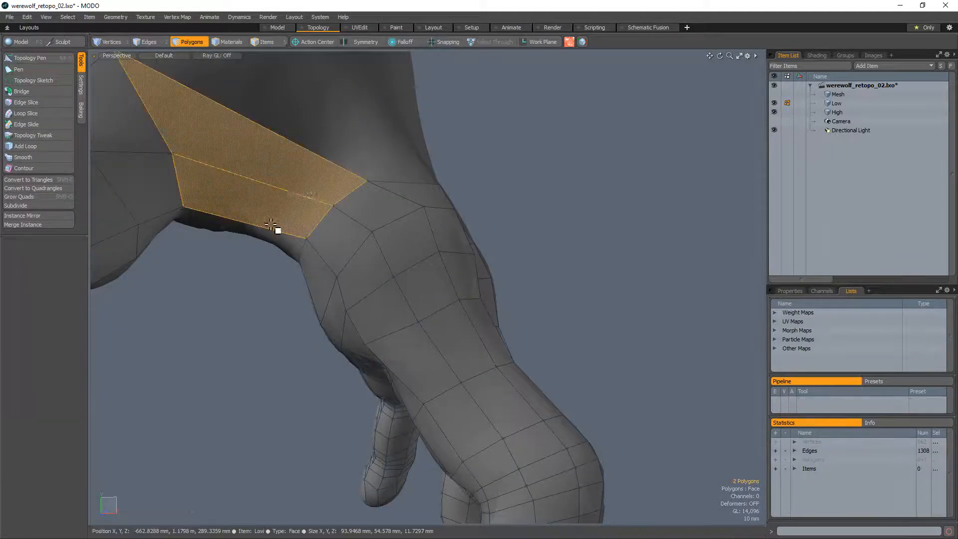
pyautogui.click(379, 149)
# Extrude the border edges above the middle knuckle toward the wrist with the Topology Pen, widening the strip on the back of the hand
pyautogui.keyDown('alt'); pyautogui.moveTo(518, 240); pyautogui.dragTo(415, 196); pyautogui.keyUp('alt')
pyautogui.hotkey('alt', 'w')
pyautogui.keyDown('ctrl'); pyautogui.keyDown('alt'); pyautogui.moveTo(387, 244); pyautogui.dragTo(329, 244); pyautogui.keyUp('alt'); pyautogui.keyUp('ctrl')
pyautogui.keyDown('alt'); pyautogui.moveTo(329, 244); pyautogui.dragTo(491, 252); pyautogui.keyUp('alt')
pyautogui.keyDown('alt'); pyautogui.moveTo(410, 223); pyautogui.dragTo(431, 238); pyautogui.keyUp('alt')
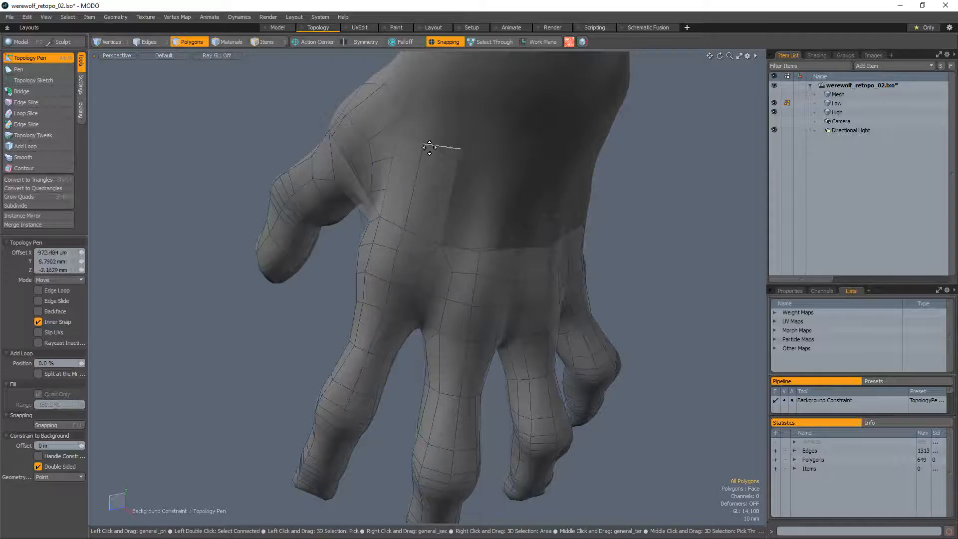
pyautogui.keyDown('alt'); pyautogui.moveTo(534, 192); pyautogui.dragTo(465, 255); pyautogui.keyUp('alt')
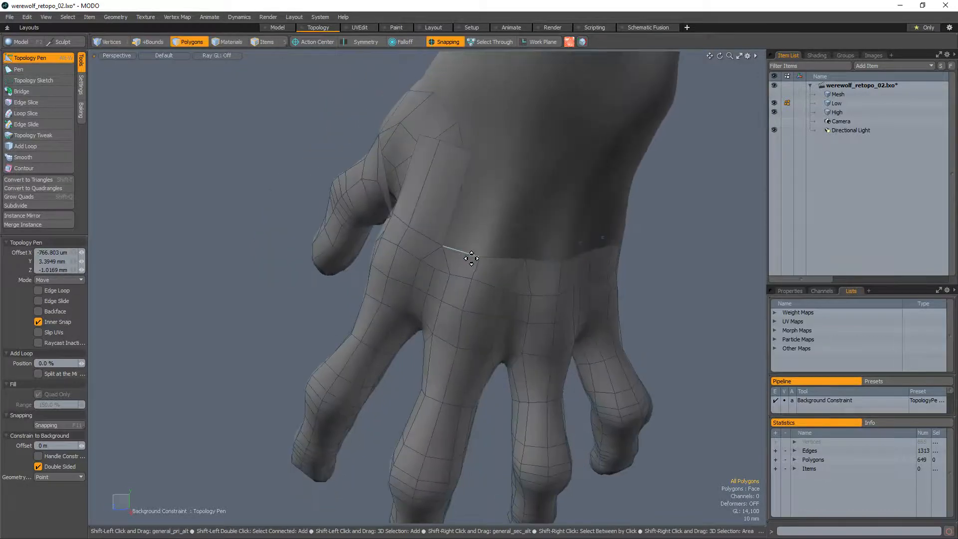
pyautogui.keyDown('shift'); pyautogui.moveTo(549, 162); pyautogui.dragTo(486, 160); pyautogui.keyUp('shift')
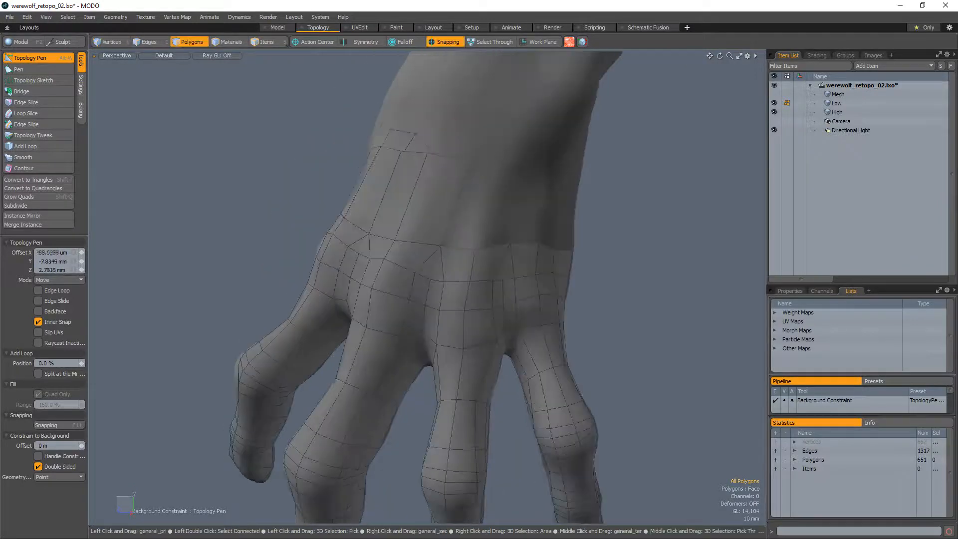
# Drop the Topology Pen and examine the polygon flow on the back of the hand behind the knuckles
pyautogui.press('space')
pyautogui.moveTo(415, 222); pyautogui.dragTo(402, 198)
pyautogui.press('h')
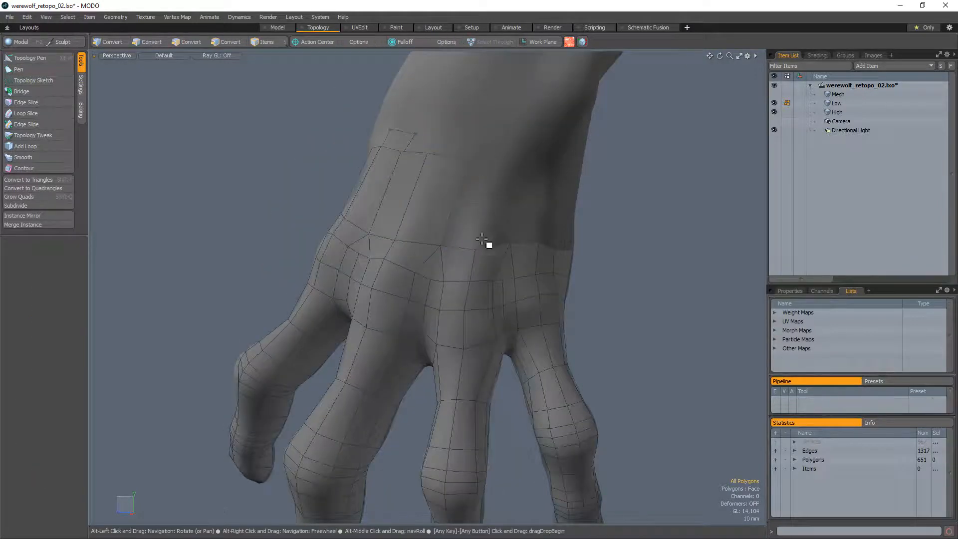
# Extrude the remaining border edges above the ring and little-finger knuckles toward the wrist with the Topology Pen
pyautogui.press('space')
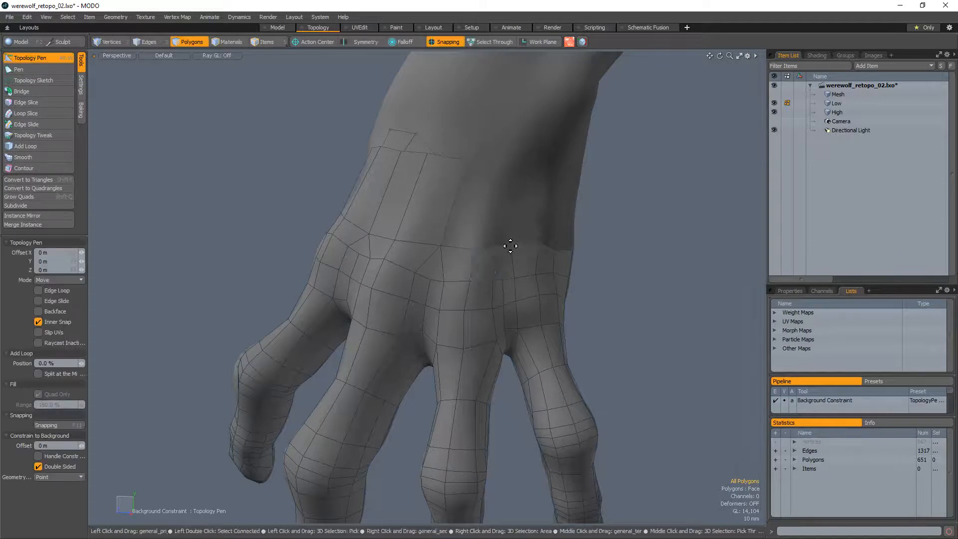
pyautogui.scroll(5, 499, 263)
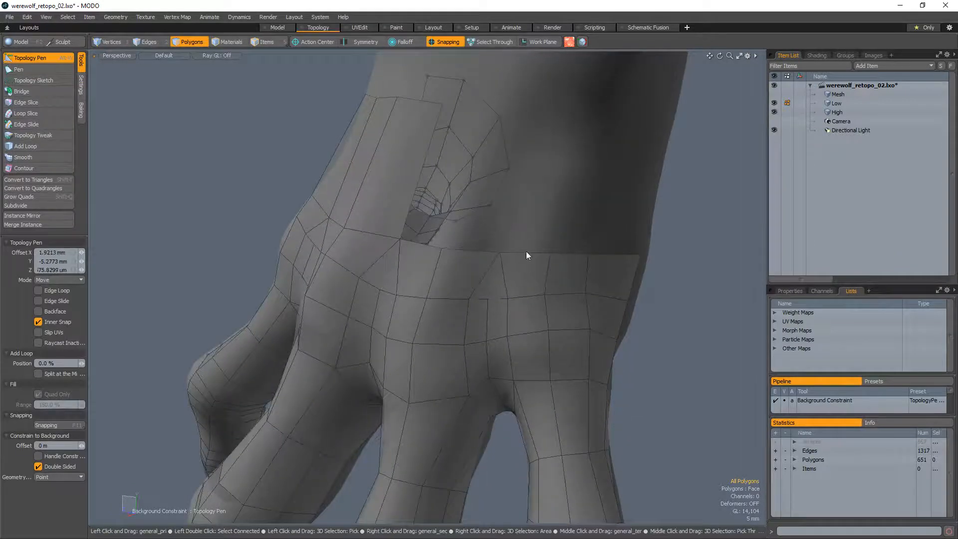
pyautogui.scroll(-5, 527, 255)
pyautogui.keyDown('shift'); pyautogui.moveTo(473, 251); pyautogui.dragTo(569, 216); pyautogui.keyUp('shift')
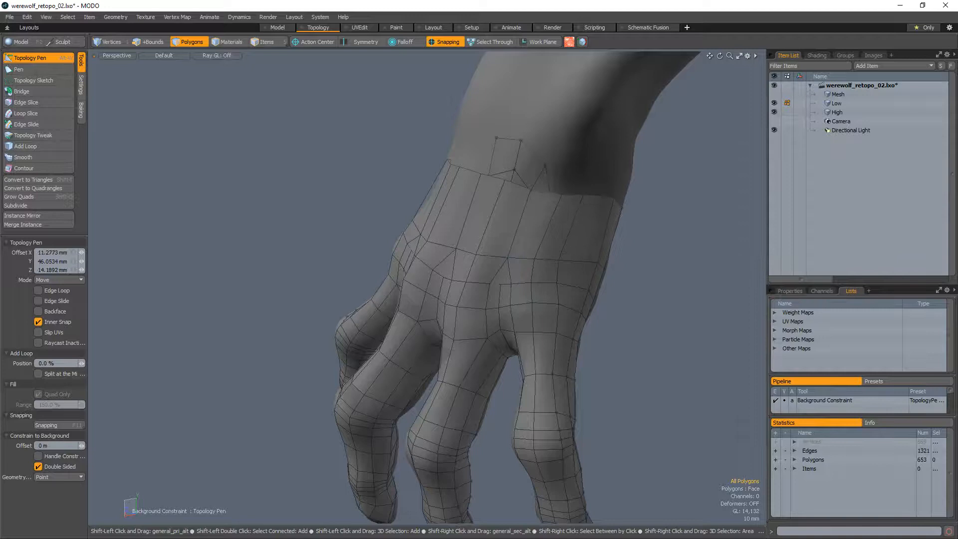
# Continue the new polygon row around the little-finger side and across the palm, and even out its border vertices
pyautogui.keyDown('alt'); pyautogui.moveTo(659, 215); pyautogui.dragTo(435, 187); pyautogui.keyUp('alt')
pyautogui.keyDown('alt'); pyautogui.moveTo(434, 187); pyautogui.dragTo(466, 154); pyautogui.keyUp('alt')
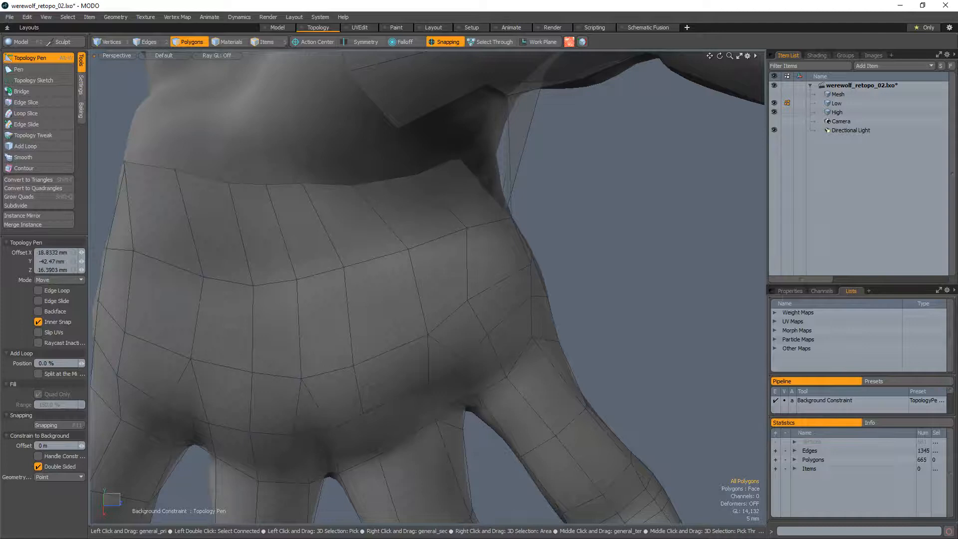
pyautogui.keyDown('ctrl'); pyautogui.keyDown('alt'); pyautogui.moveTo(493, 143); pyautogui.dragTo(409, 180); pyautogui.keyUp('alt'); pyautogui.keyUp('ctrl')
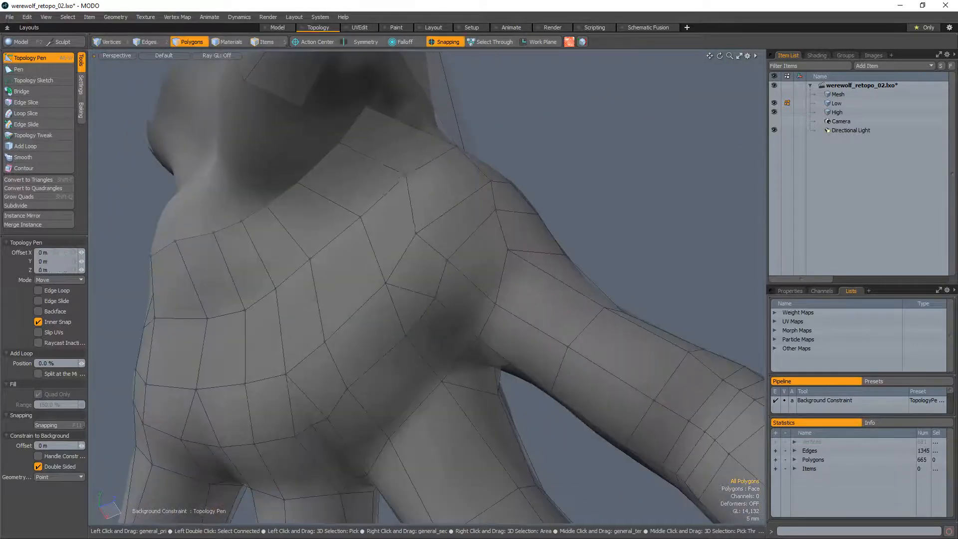
pyautogui.moveTo(404, 216)
pyautogui.keyDown('alt'); pyautogui.mouseDown()
pyautogui.moveTo(449, 235)
pyautogui.moveTo(417, 222)
pyautogui.mouseUp(); pyautogui.keyUp('alt')
pyautogui.keyDown('alt'); pyautogui.moveTo(507, 118); pyautogui.dragTo(353, 228); pyautogui.keyUp('alt')
# Highlight the two long polygons in the web between thumb and index finger to examine them, and deselect them
pyautogui.press('space')
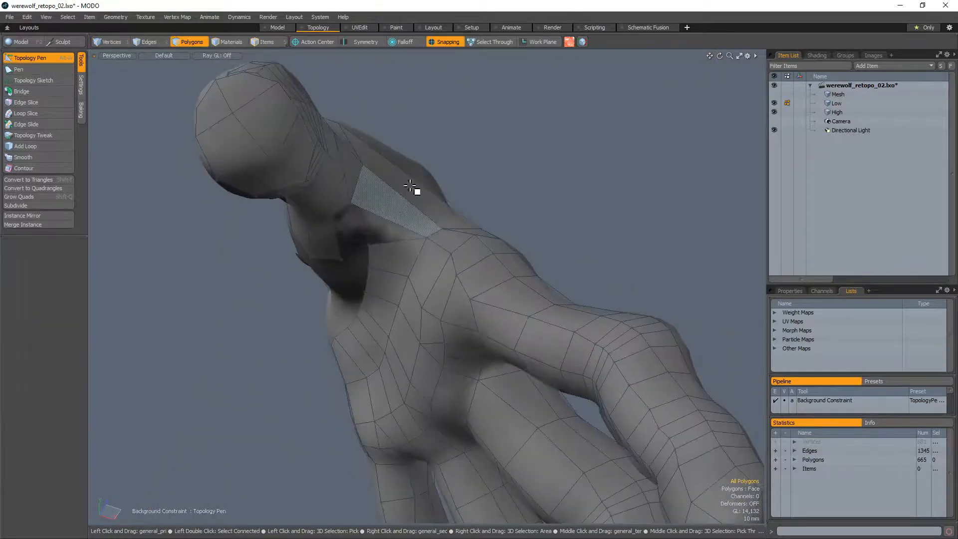
pyautogui.moveTo(413, 193)
pyautogui.mouseDown()
pyautogui.moveTo(377, 234)
pyautogui.moveTo(398, 188)
pyautogui.mouseUp()
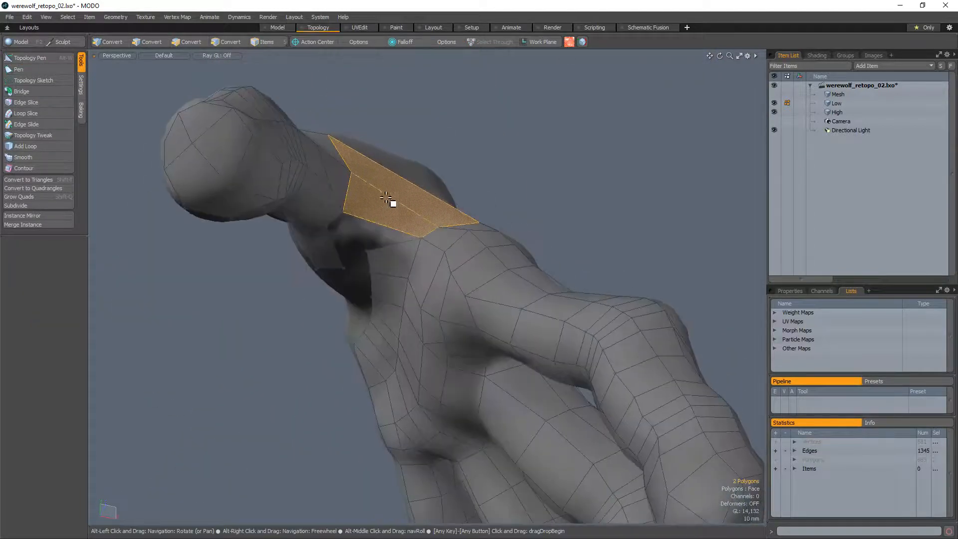
pyautogui.click(413, 153)
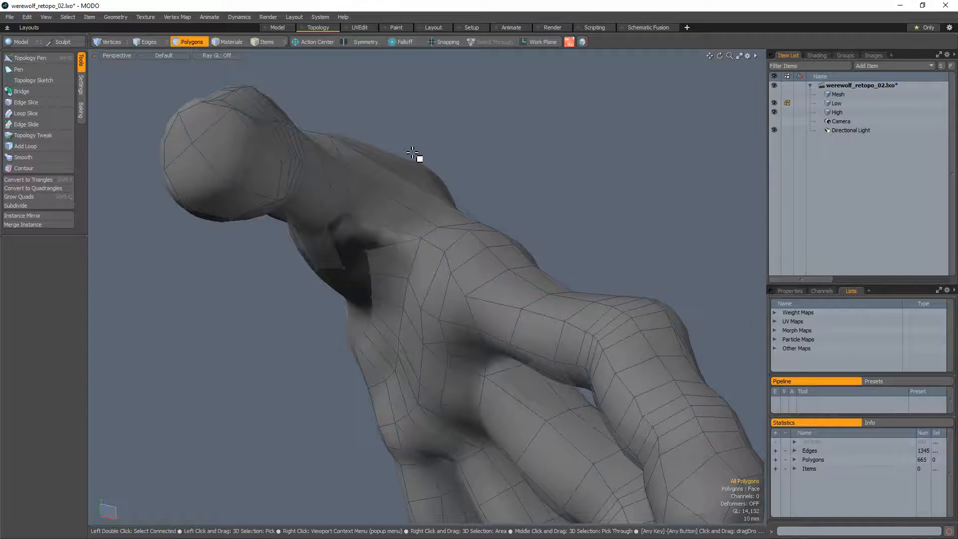
pyautogui.moveTo(413, 238)
pyautogui.keyDown('alt'); pyautogui.mouseDown()
pyautogui.moveTo(421, 204)
pyautogui.moveTo(376, 231)
pyautogui.moveTo(430, 218)
pyautogui.moveTo(394, 221)
pyautogui.moveTo(421, 242)
pyautogui.moveTo(423, 198)
pyautogui.moveTo(411, 232)
pyautogui.mouseUp(); pyautogui.keyUp('alt')
# Weld and reposition the palm border vertices next to the thumb web with the Topology Pen
pyautogui.hotkey('alt', 'w')
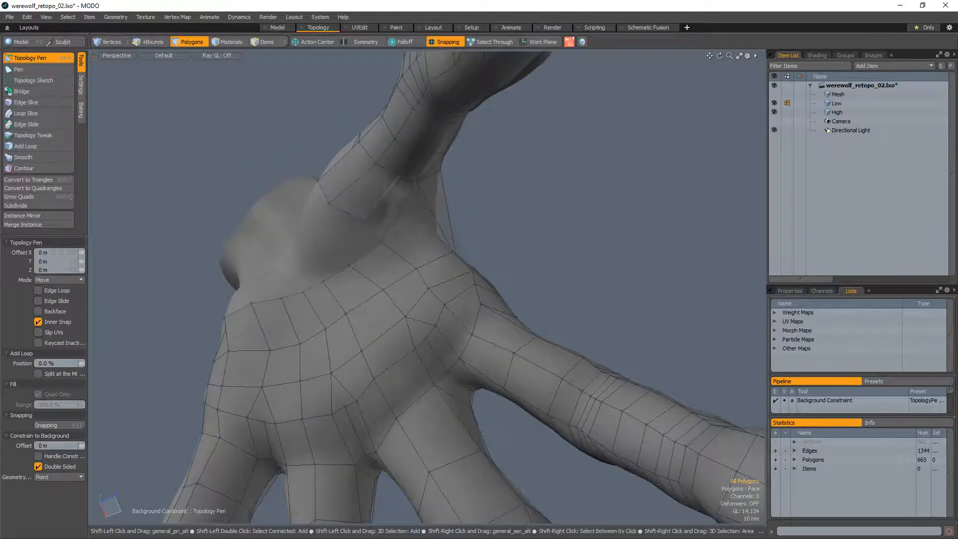
pyautogui.keyDown('shift'); pyautogui.moveTo(384, 206); pyautogui.dragTo(379, 267); pyautogui.keyUp('shift')
pyautogui.keyDown('alt'); pyautogui.moveTo(400, 203); pyautogui.dragTo(374, 227); pyautogui.keyUp('alt')
# Cut an extra edge across the web between thumb and index finger with Loop Slice
pyautogui.press('space')
pyautogui.press('2')
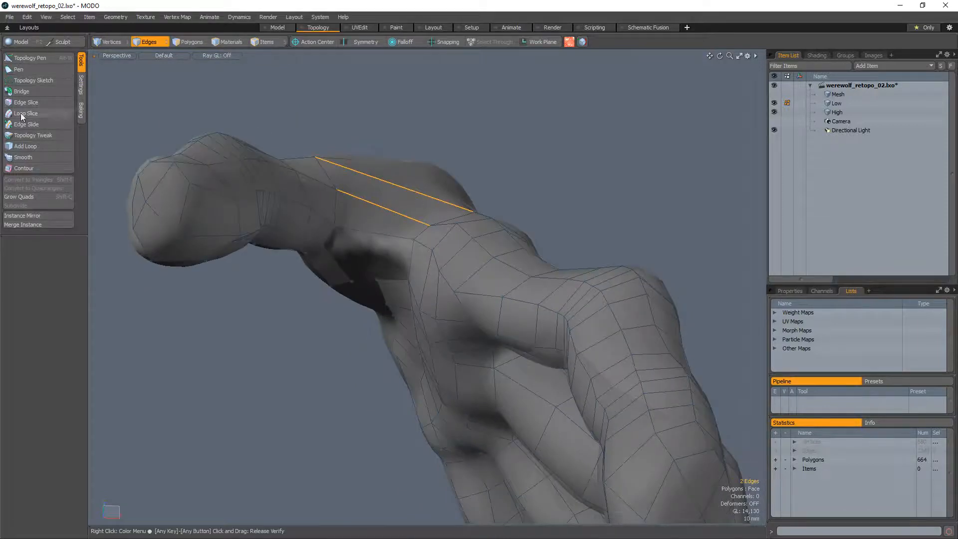
pyautogui.hotkey('alt', 'c')
pyautogui.press('space')
# Select the ring of polygons around the base of the thumb to examine the loop's direction
pyautogui.keyDown('alt'); pyautogui.moveTo(503, 150); pyautogui.dragTo(387, 178); pyautogui.keyUp('alt')
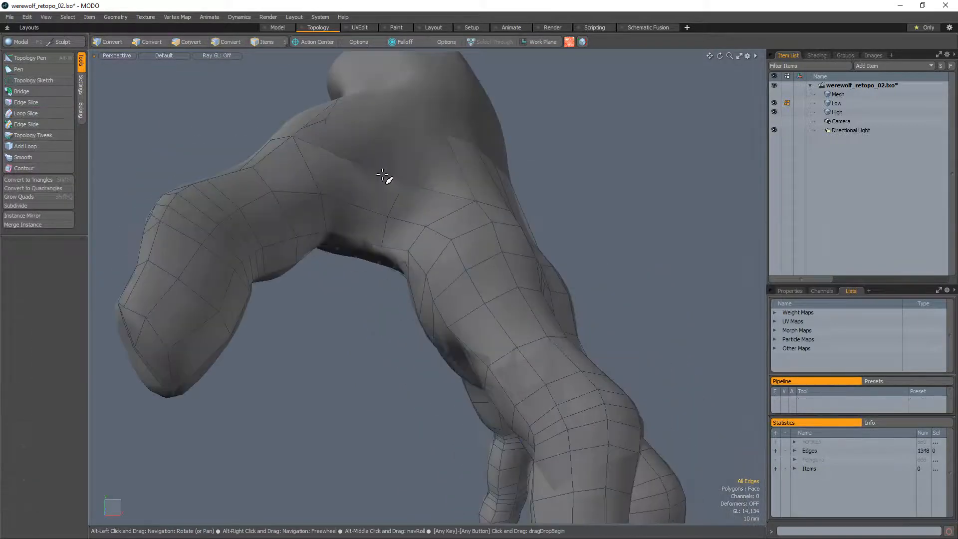
pyautogui.press('3')
pyautogui.keyDown('alt'); pyautogui.moveTo(300, 167); pyautogui.dragTo(332, 167); pyautogui.keyUp('alt')
pyautogui.keyDown('shift'); pyautogui.click(364, 197); pyautogui.keyUp('shift')
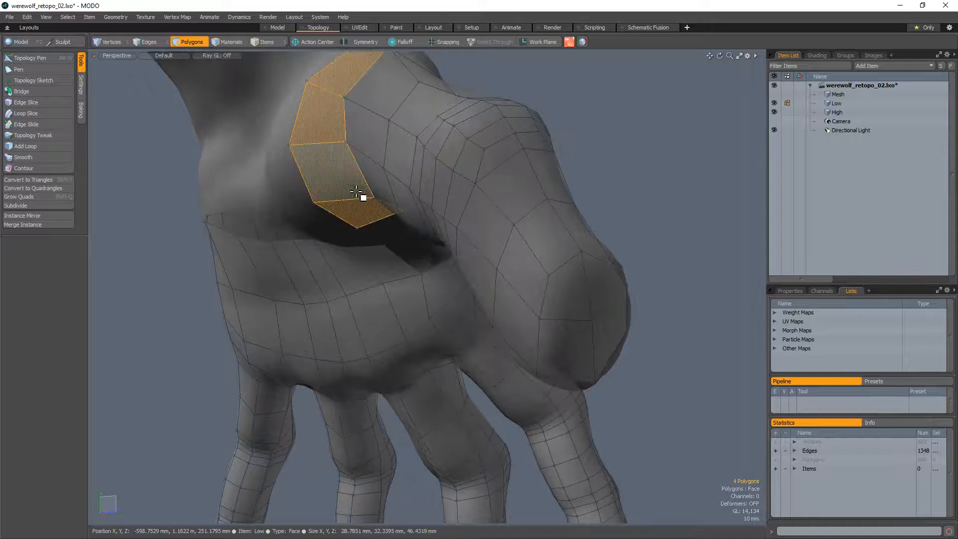
pyautogui.keyDown('alt'); pyautogui.moveTo(363, 197); pyautogui.dragTo(354, 178); pyautogui.keyUp('alt')
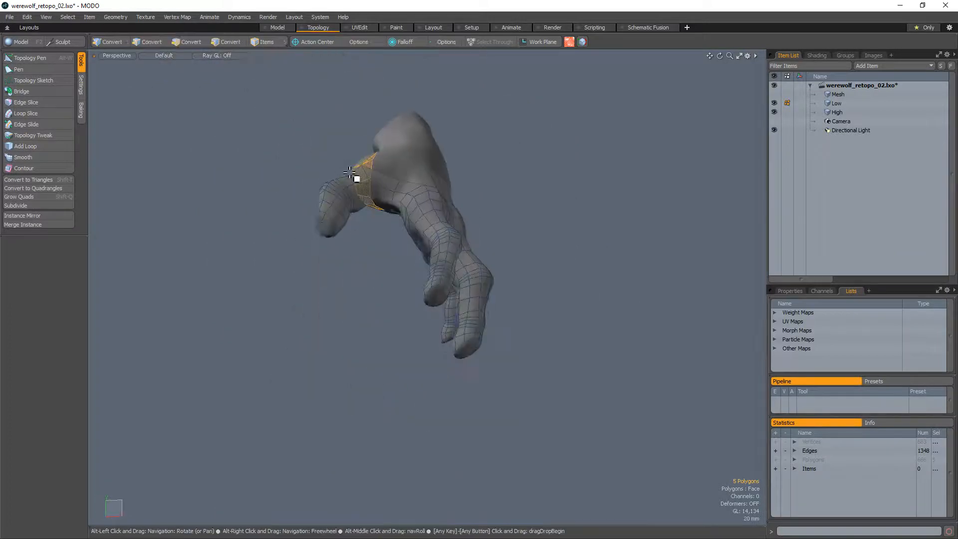
# Weld the border vertices at the back of the thumb base with the Topology Pen in vertex mode
pyautogui.press('1')
pyautogui.scroll(4, 419, 234)
pyautogui.hotkey('alt', 'w')
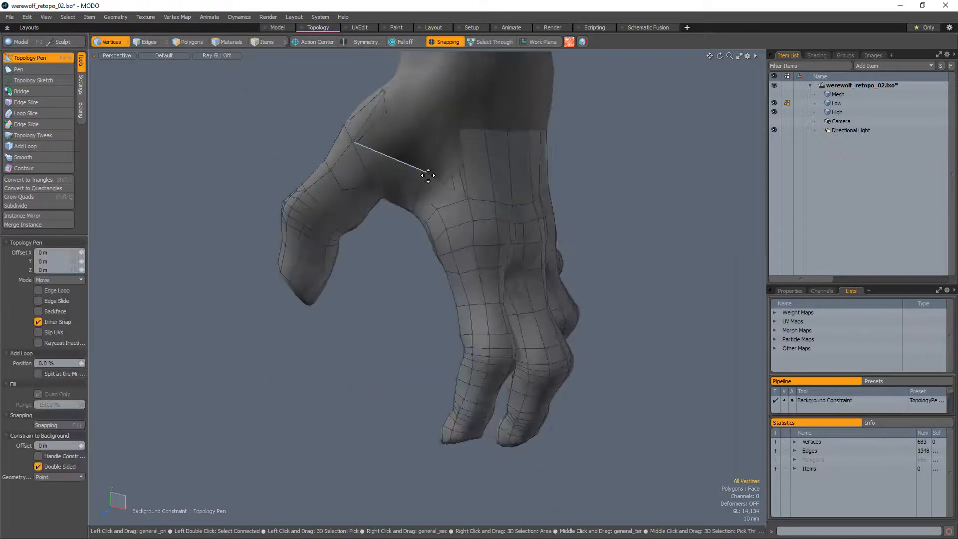
pyautogui.moveTo(353, 141); pyautogui.dragTo(384, 92)
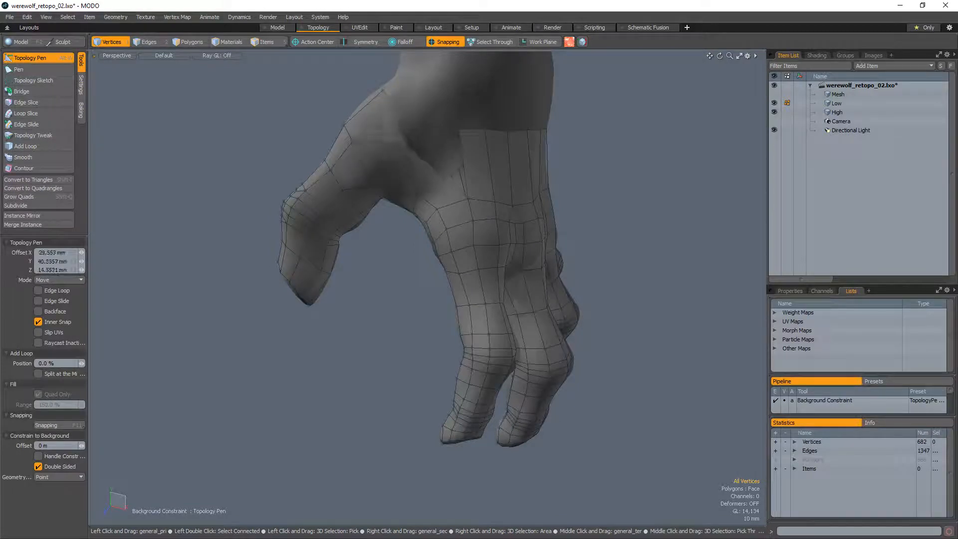
# Extrude the palm border edge into the gap below the thumb and join it to the thumb's border vertices
pyautogui.keyDown('alt'); pyautogui.moveTo(418, 149); pyautogui.dragTo(408, 265); pyautogui.keyUp('alt')
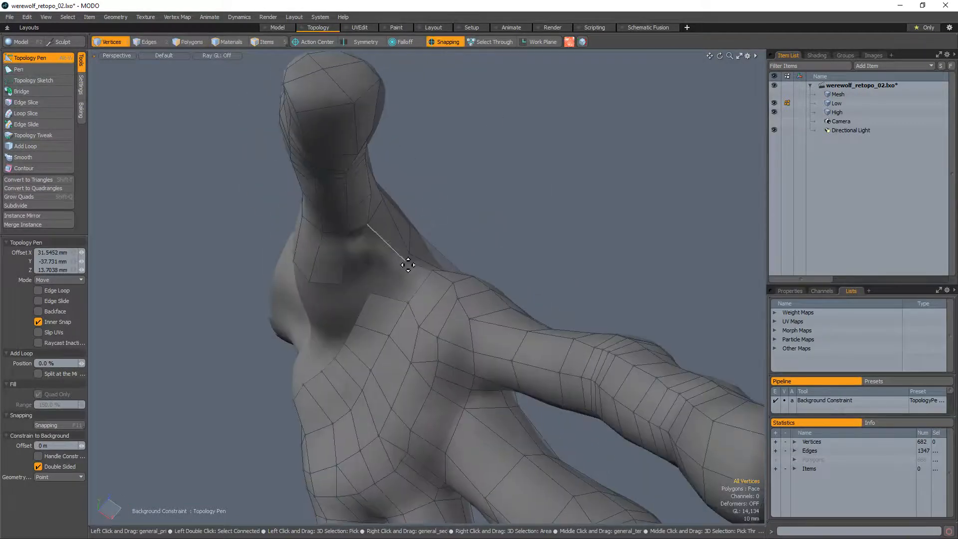
pyautogui.press('shift')
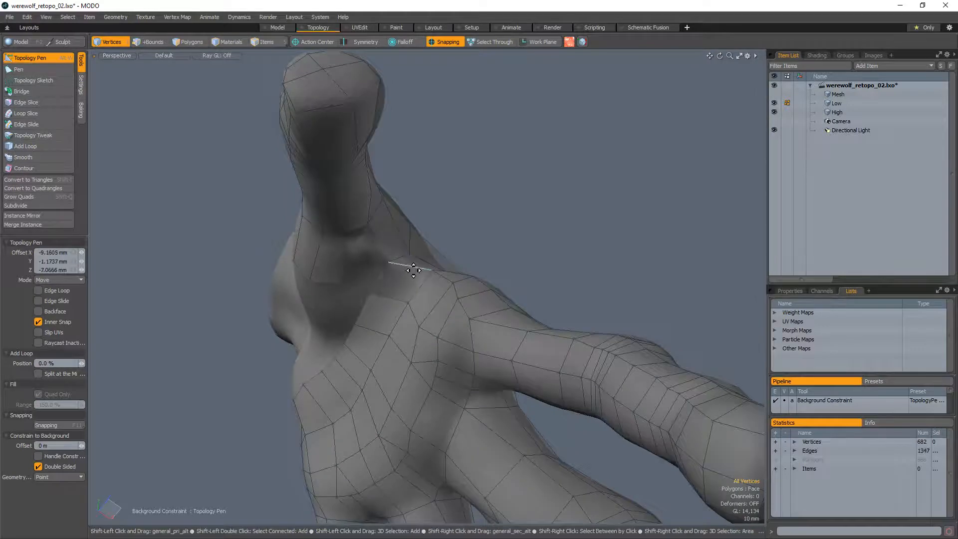
pyautogui.keyDown('shift'); pyautogui.moveTo(391, 299); pyautogui.dragTo(345, 257); pyautogui.keyUp('shift')
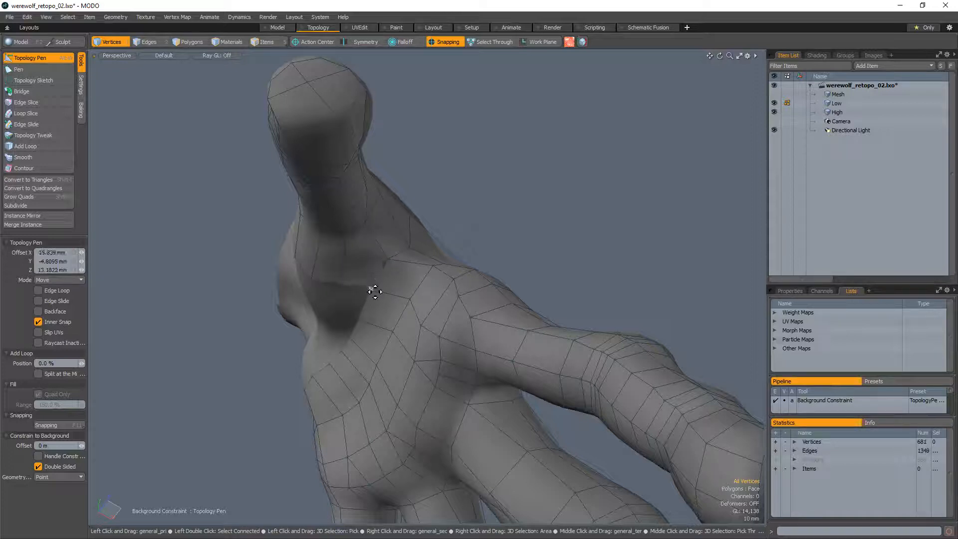
pyautogui.keyDown('alt'); pyautogui.moveTo(383, 264); pyautogui.dragTo(433, 288); pyautogui.keyUp('alt')
pyautogui.keyDown('alt'); pyautogui.moveTo(477, 283); pyautogui.dragTo(461, 292); pyautogui.keyUp('alt')
# Highlight the polygons between the thumb web and index knuckle and their loops to examine the flow, and clear the selection
pyautogui.press('space')
pyautogui.press('3')
pyautogui.moveTo(477, 320); pyautogui.dragTo(454, 357)
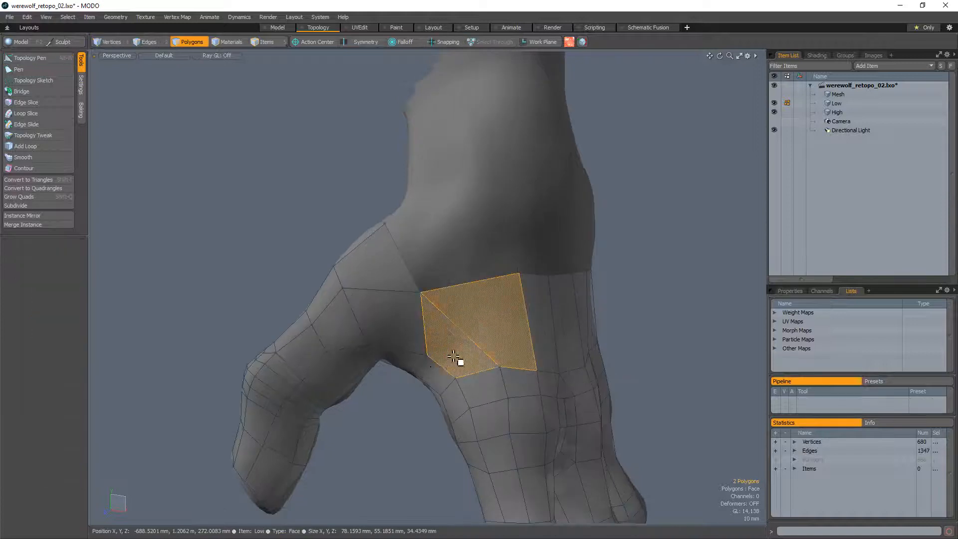
pyautogui.press('l')
pyautogui.scroll(-5, 429, 330)
pyautogui.keyDown('alt'); pyautogui.moveTo(417, 285); pyautogui.dragTo(507, 397); pyautogui.keyUp('alt')
pyautogui.press('l')
pyautogui.click(515, 205)
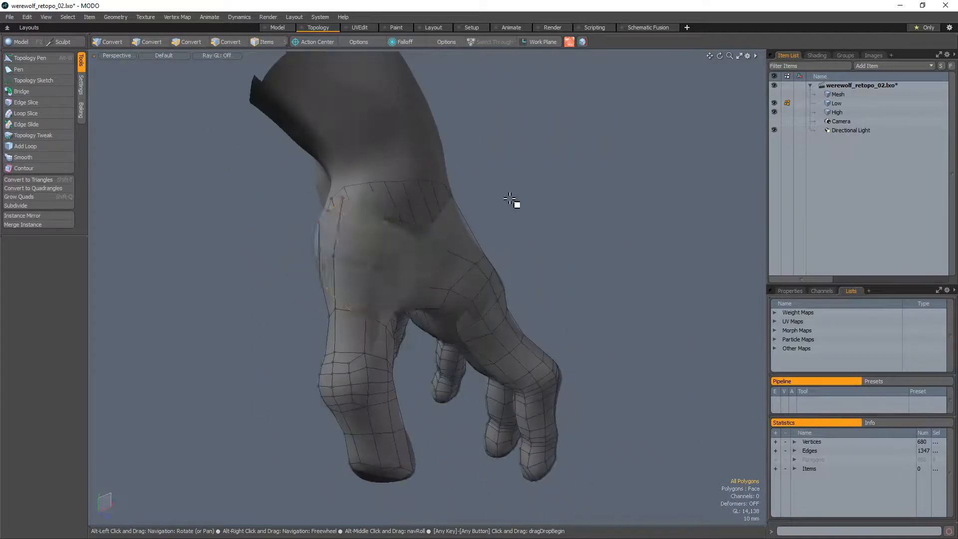
# Extrude a border edge behind the thumb web toward the wrist, adding a quad between the thumb base and the back of the hand
pyautogui.keyDown('alt'); pyautogui.moveTo(516, 205); pyautogui.dragTo(342, 256); pyautogui.keyUp('alt')
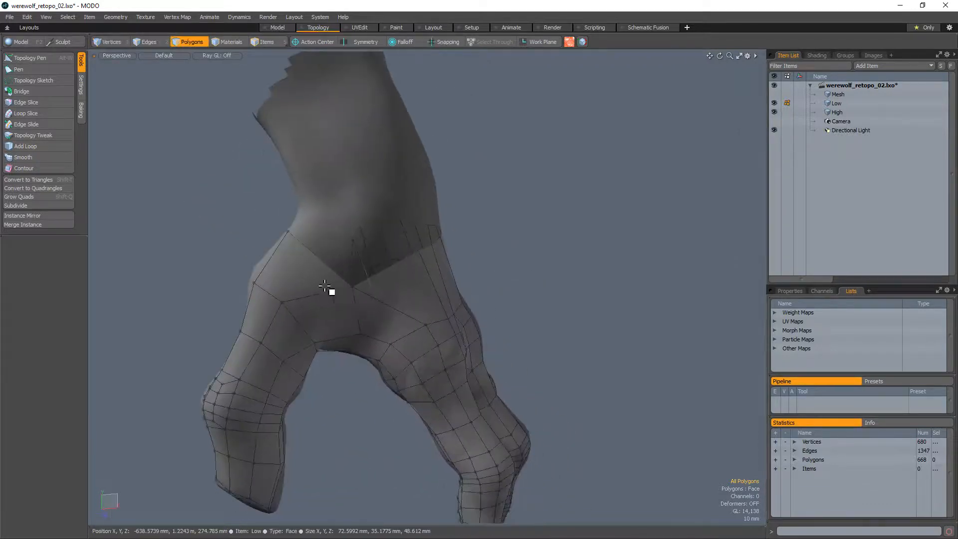
pyautogui.moveTo(332, 289)
pyautogui.mouseDown()
pyautogui.moveTo(398, 298)
pyautogui.moveTo(342, 278)
pyautogui.mouseUp()
pyautogui.click(355, 237)
pyautogui.hotkey('alt', 'w')
pyautogui.keyDown('shift'); pyautogui.moveTo(352, 230); pyautogui.dragTo(423, 139); pyautogui.keyUp('shift')
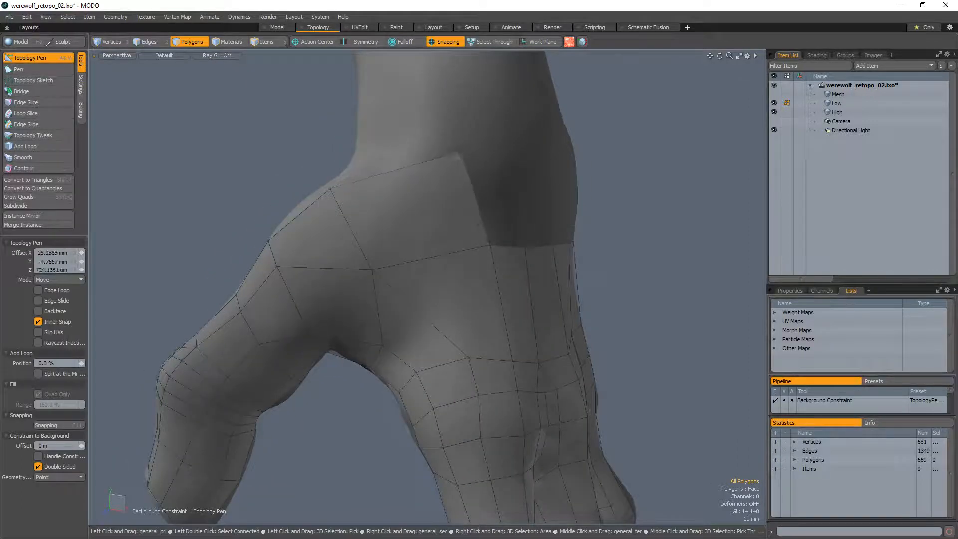
# Select the polygon patches on top of the base knuckles and middle joints of all four fingers
pyautogui.scroll(-5, 423, 180)
pyautogui.keyDown('alt'); pyautogui.moveTo(423, 179); pyautogui.dragTo(378, 349); pyautogui.keyUp('alt')
pyautogui.press('q')
pyautogui.moveTo(401, 304)
pyautogui.mouseDown()
pyautogui.moveTo(393, 313)
pyautogui.moveTo(422, 317)
pyautogui.moveTo(477, 303)
pyautogui.moveTo(451, 300)
pyautogui.moveTo(470, 349)
pyautogui.moveTo(438, 317)
pyautogui.moveTo(437, 272)
pyautogui.mouseUp()
pyautogui.moveTo(436, 272); pyautogui.dragTo(442, 298)
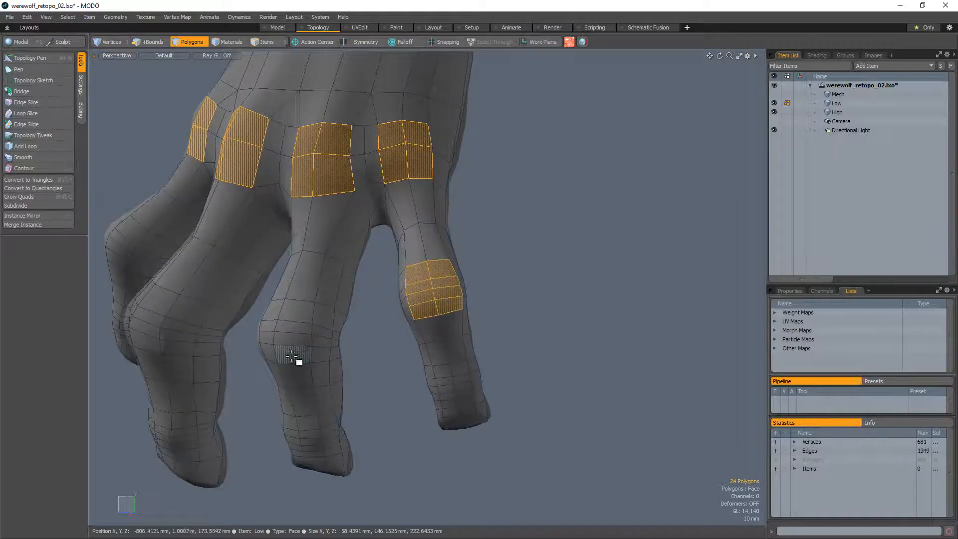
pyautogui.moveTo(292, 356)
pyautogui.mouseDown()
pyautogui.moveTo(280, 349)
pyautogui.moveTo(325, 376)
pyautogui.moveTo(524, 197)
pyautogui.mouseUp()
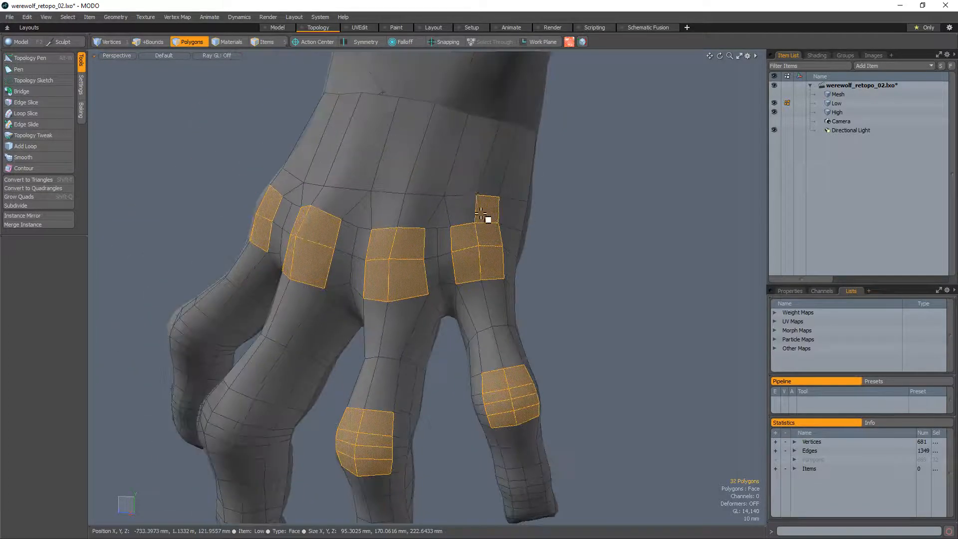
pyautogui.moveTo(391, 233)
pyautogui.mouseDown()
pyautogui.moveTo(321, 208)
pyautogui.moveTo(415, 260)
pyautogui.mouseUp()
pyautogui.moveTo(250, 214)
pyautogui.mouseDown()
pyautogui.moveTo(259, 205)
pyautogui.moveTo(342, 207)
pyautogui.moveTo(342, 300)
pyautogui.mouseUp()
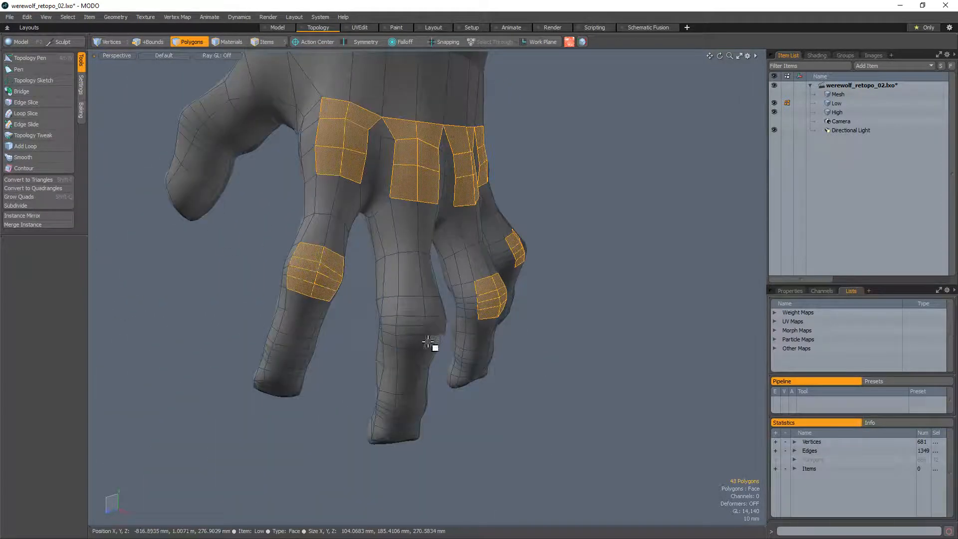
pyautogui.moveTo(434, 346); pyautogui.dragTo(439, 349)
pyautogui.keyDown('alt'); pyautogui.moveTo(488, 332); pyautogui.dragTo(426, 317); pyautogui.keyUp('alt')
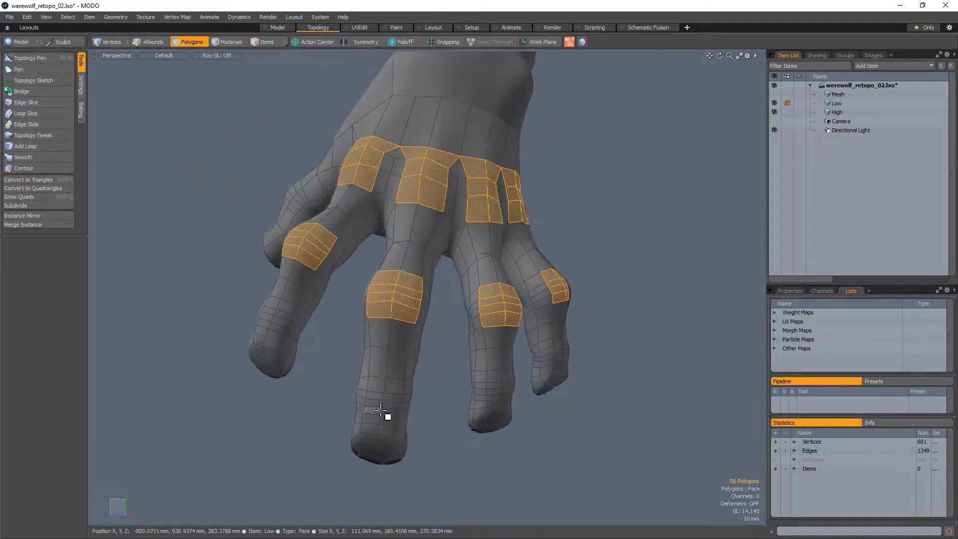
# Add the polygon patches on top of the last joint of each of the four fingers to the selection
pyautogui.moveTo(385, 413)
pyautogui.mouseDown()
pyautogui.moveTo(391, 402)
pyautogui.moveTo(511, 411)
pyautogui.moveTo(374, 409)
pyautogui.mouseUp()
pyautogui.keyDown('shift'); pyautogui.moveTo(375, 386); pyautogui.dragTo(393, 387); pyautogui.keyUp('shift')
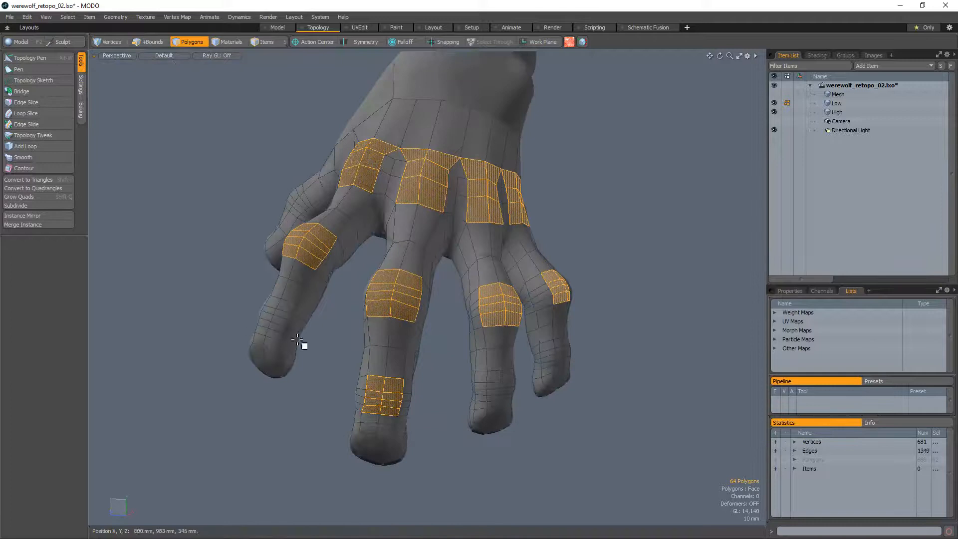
pyautogui.moveTo(280, 328)
pyautogui.keyDown('shift'); pyautogui.mouseDown()
pyautogui.moveTo(440, 338)
pyautogui.moveTo(357, 375)
pyautogui.moveTo(362, 363)
pyautogui.mouseUp(); pyautogui.keyUp('shift')
pyautogui.keyDown('alt'); pyautogui.moveTo(519, 344); pyautogui.dragTo(562, 319); pyautogui.keyUp('alt')
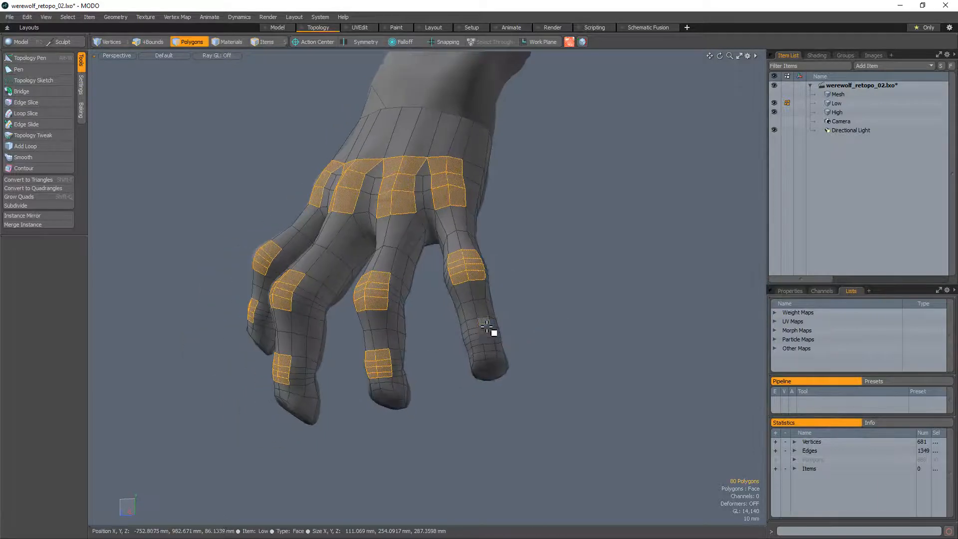
pyautogui.moveTo(486, 324)
pyautogui.keyDown('shift'); pyautogui.mouseDown()
pyautogui.moveTo(492, 344)
pyautogui.moveTo(445, 338)
pyautogui.moveTo(494, 320)
pyautogui.moveTo(475, 261)
pyautogui.mouseUp(); pyautogui.keyUp('shift')
# Inset the selected knuckle and joint patches as grouped polygons with the Bevel tool, adding a loop around each patch
pyautogui.press('b')
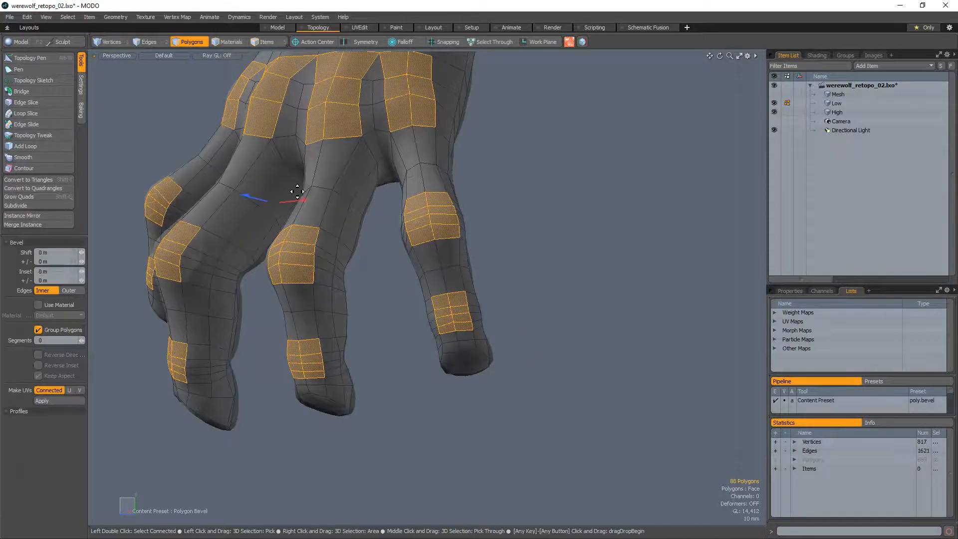
pyautogui.moveTo(306, 205); pyautogui.dragTo(343, 207)
pyautogui.press('space')
# Try to smooth the inset patches with the background-constrained Smooth tool, testing more iterations and single-sided projection
pyautogui.click(24, 157)
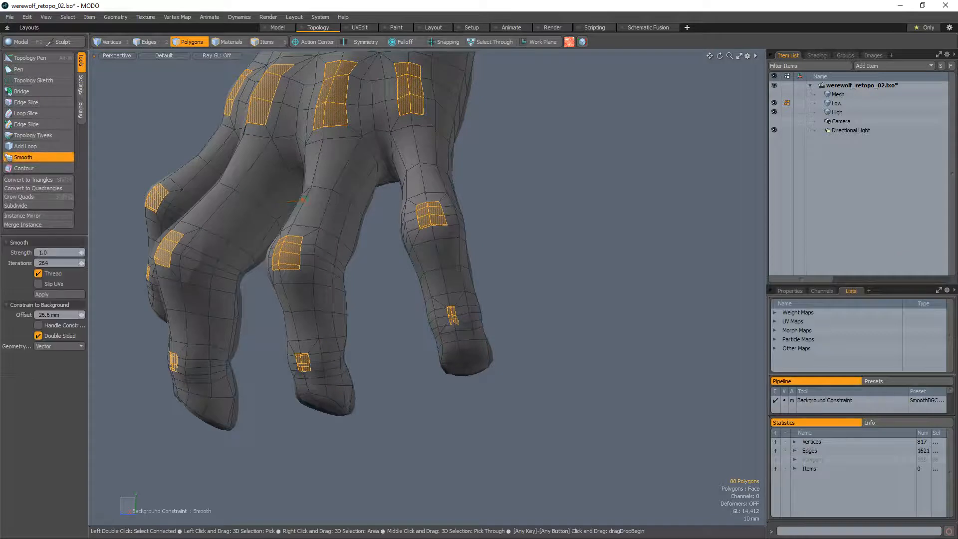
pyautogui.moveTo(236, 162); pyautogui.dragTo(261, 162)
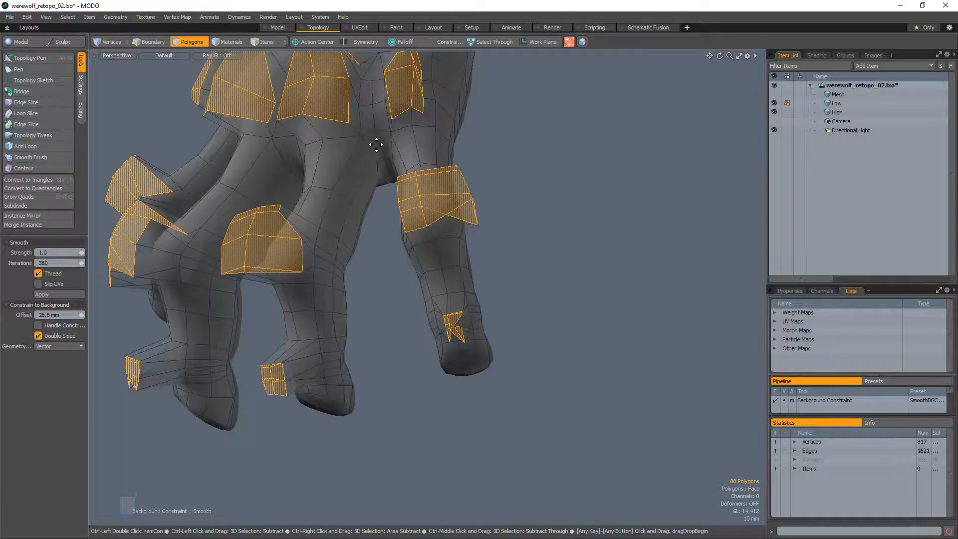
pyautogui.hotkey('ctrl', 'z')
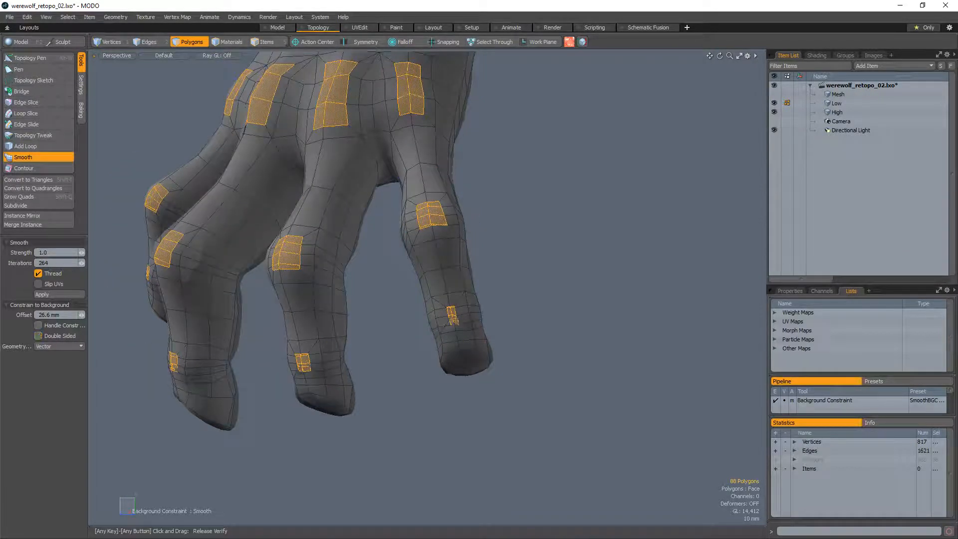
pyautogui.moveTo(232, 162); pyautogui.dragTo(249, 162)
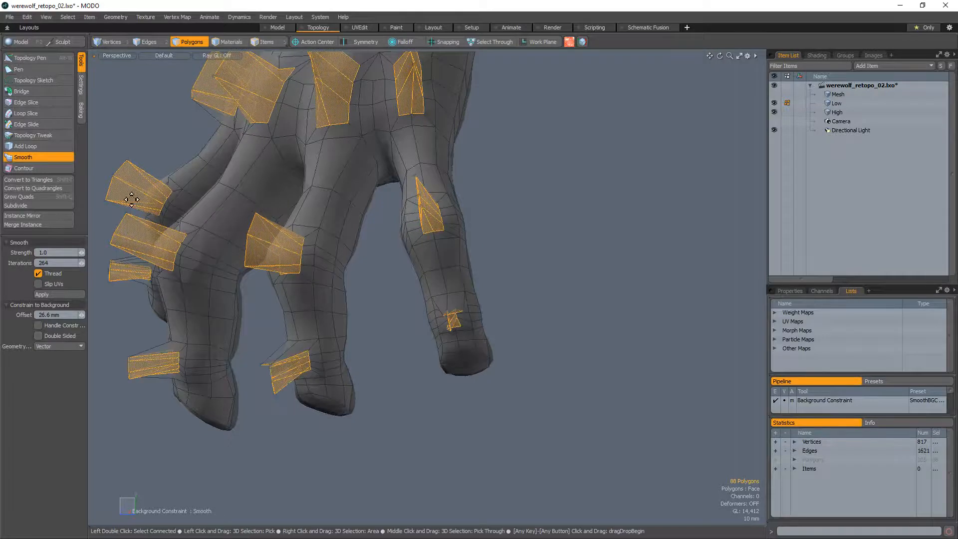
pyautogui.hotkey('ctrl', 'z')
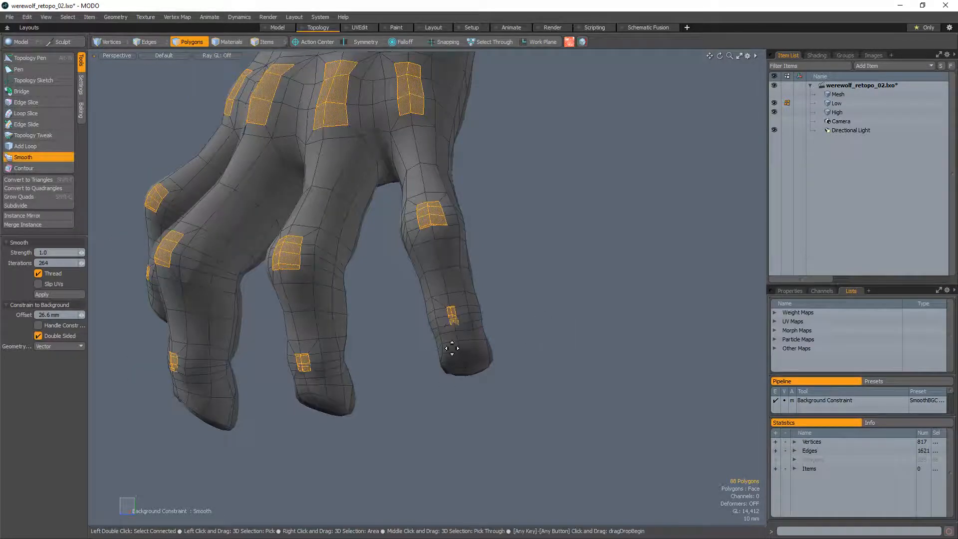
# Smooth the inset knuckle and joint patches with the unconstrained Smooth tool at 1453 iterations
pyautogui.press('q')
pyautogui.keyDown('ctrl'); pyautogui.keyDown('alt'); pyautogui.moveTo(466, 319); pyautogui.dragTo(556, 302); pyautogui.keyUp('alt'); pyautogui.keyUp('ctrl')
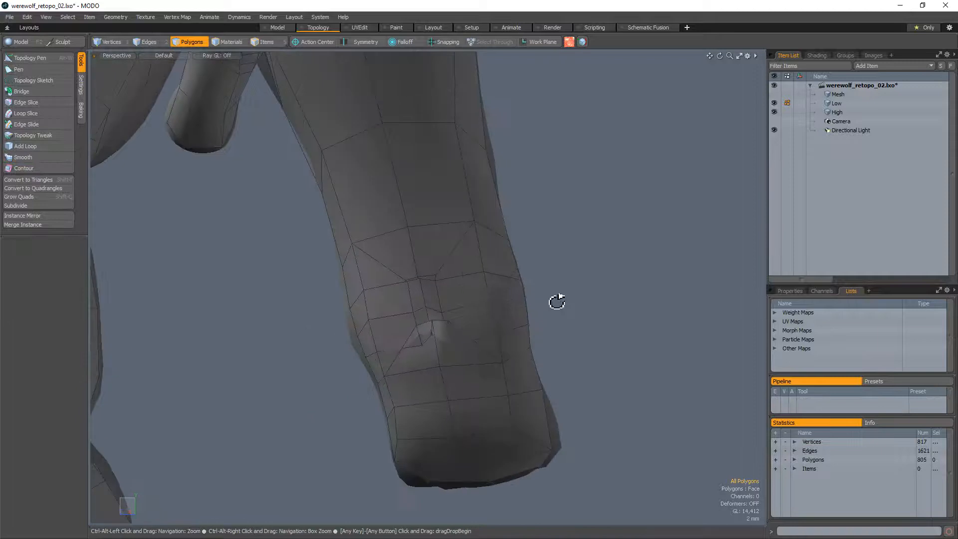
pyautogui.keyDown('ctrl'); pyautogui.keyDown('alt'); pyautogui.moveTo(466, 328); pyautogui.dragTo(406, 362); pyautogui.keyUp('alt'); pyautogui.keyUp('ctrl')
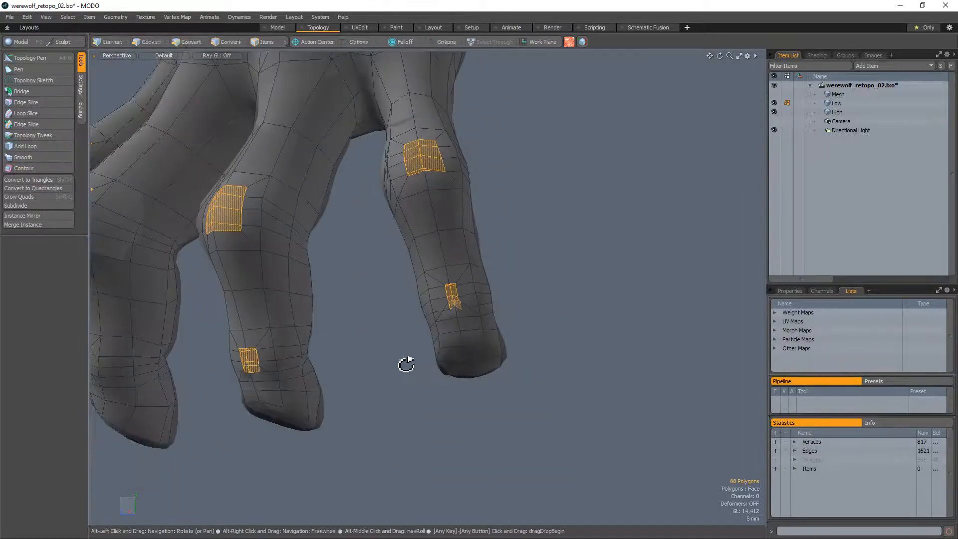
pyautogui.hotkey('shift', 's')
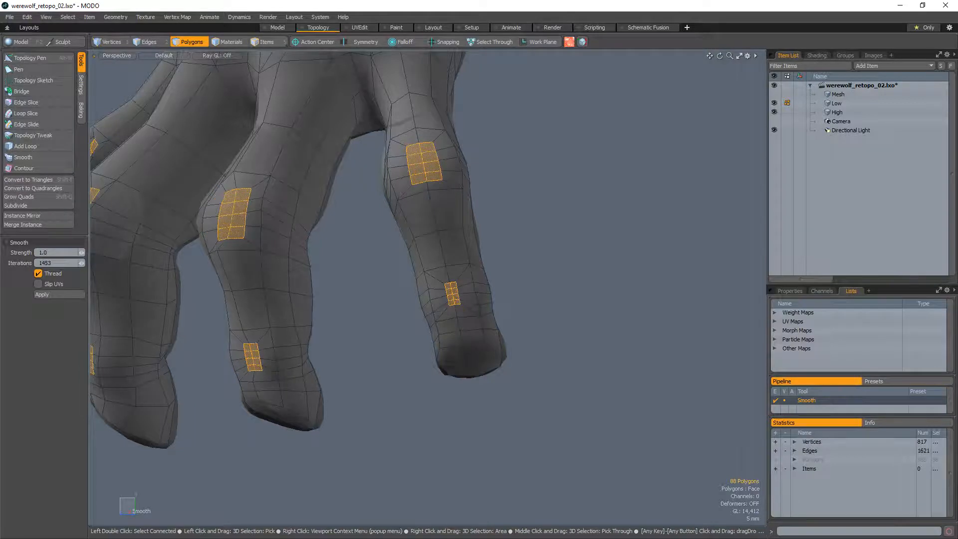
pyautogui.keyDown('ctrl'); pyautogui.keyDown('alt'); pyautogui.moveTo(522, 315); pyautogui.dragTo(437, 289); pyautogui.keyUp('alt'); pyautogui.keyUp('ctrl')
pyautogui.press('q')
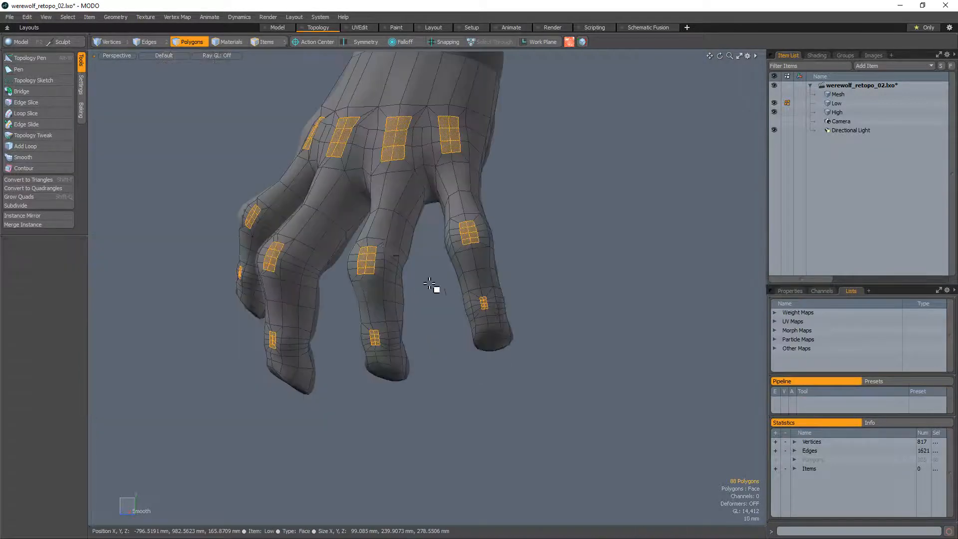
# Switch to the Model layout and turn on the background mesh constraint with the geometry constraint set to Vector
pyautogui.keyDown('alt'); pyautogui.moveTo(372, 291); pyautogui.dragTo(422, 327); pyautogui.keyUp('alt')
pyautogui.keyDown('alt'); pyautogui.moveTo(422, 327); pyautogui.dragTo(423, 298); pyautogui.keyUp('alt')
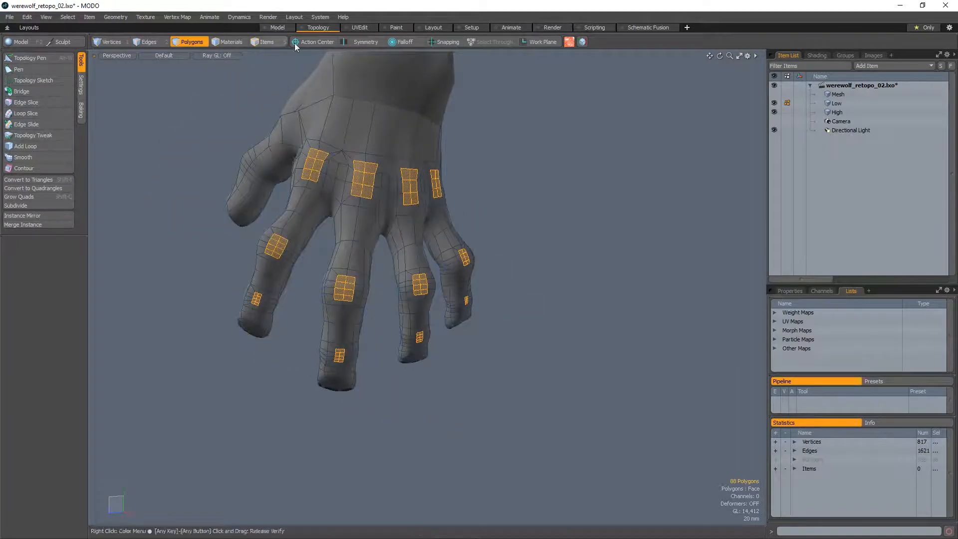
pyautogui.click(283, 28)
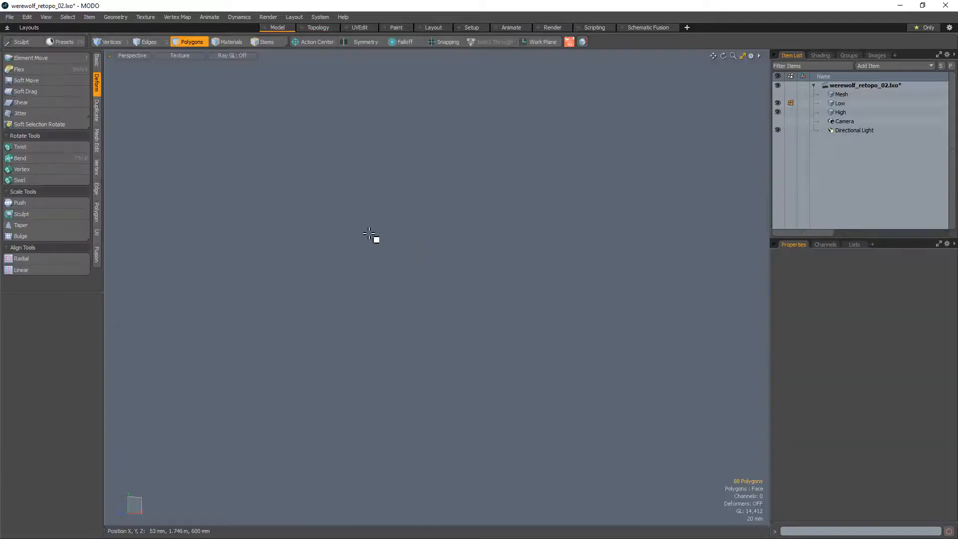
pyautogui.keyDown('alt'); pyautogui.moveTo(464, 273); pyautogui.dragTo(374, 284); pyautogui.keyUp('alt')
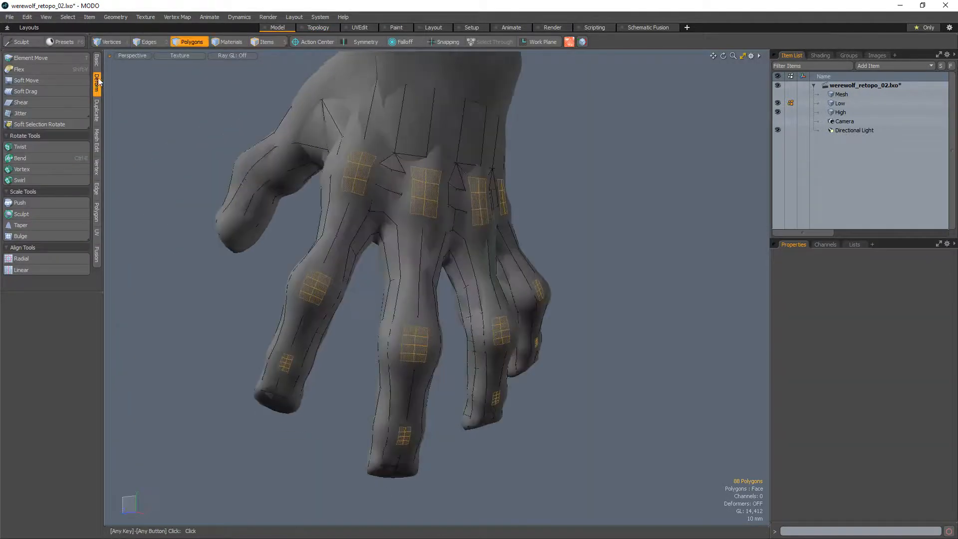
pyautogui.click(97, 60)
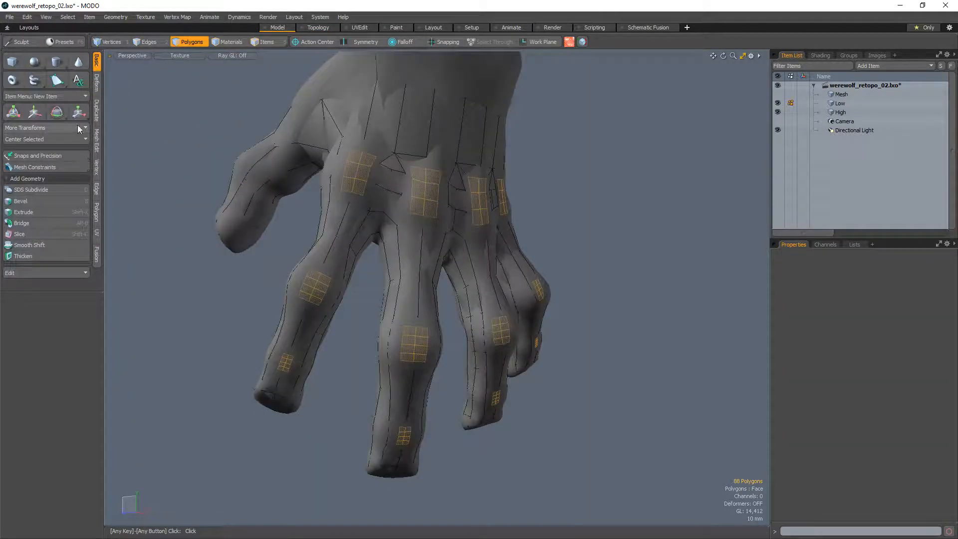
pyautogui.click(75, 168)
pyautogui.click(156, 179)
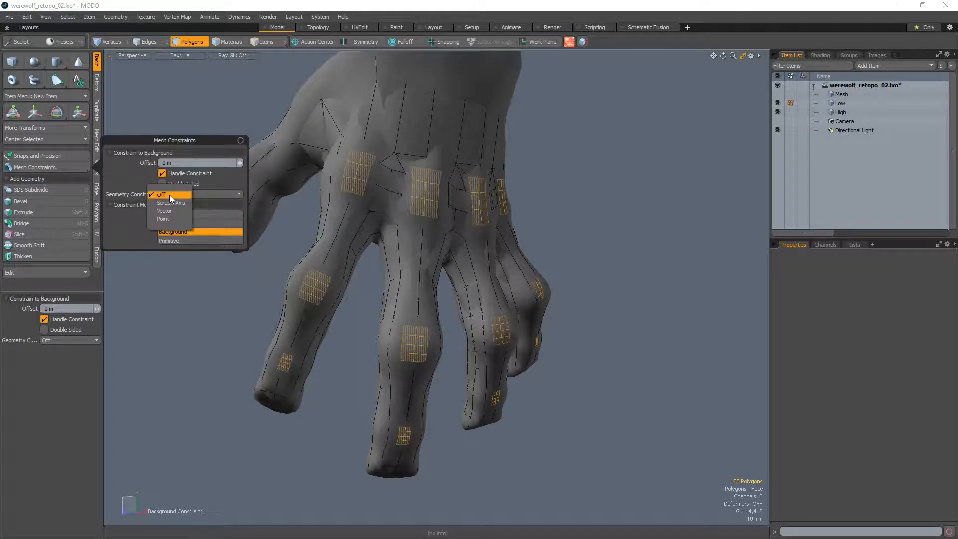
pyautogui.click(166, 210)
pyautogui.click(97, 80)
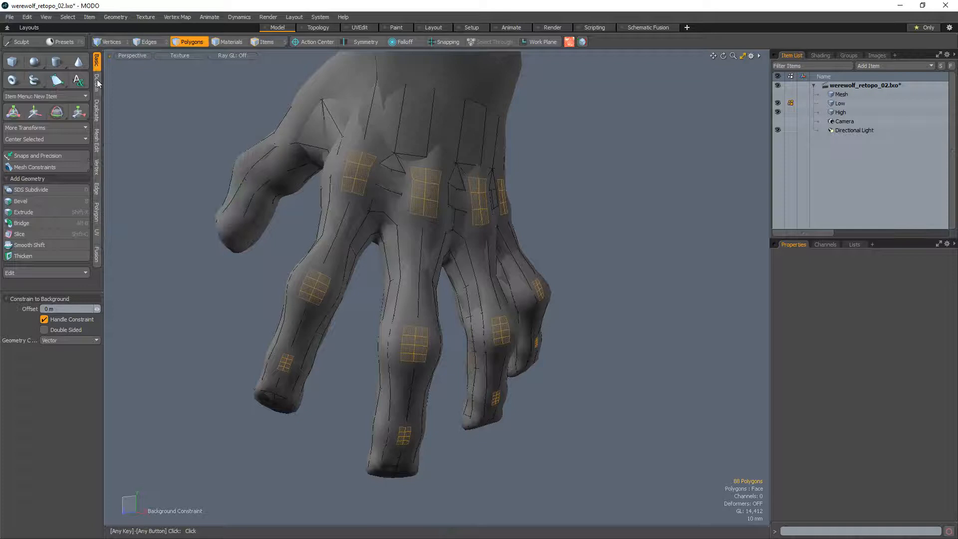
pyautogui.click(97, 87)
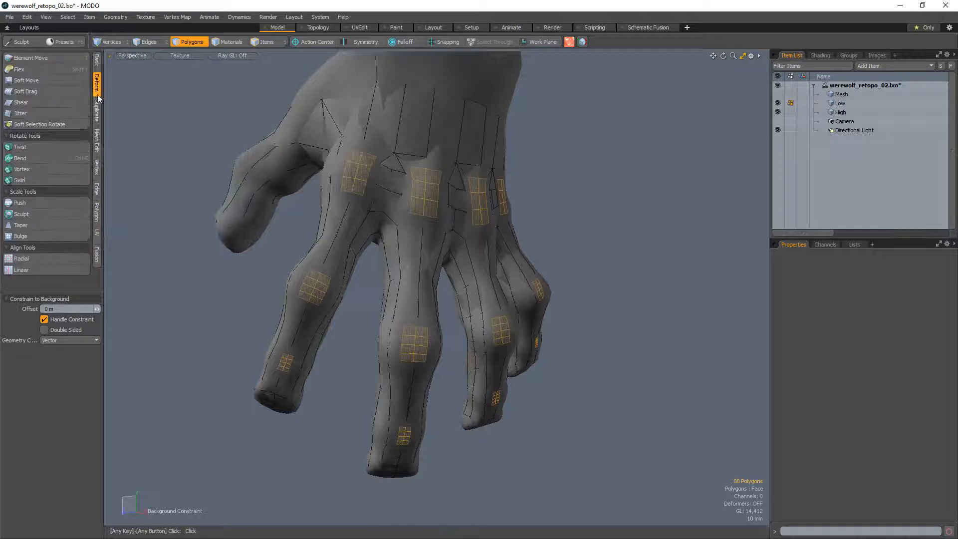
# Try to push the selected knuckle patches outward onto the background sculpt, and undo the push and the lost selection
pyautogui.click(20, 203)
pyautogui.moveTo(400, 71); pyautogui.dragTo(444, 71)
pyautogui.hotkey('ctrl', 'z')
pyautogui.click(375, 256)
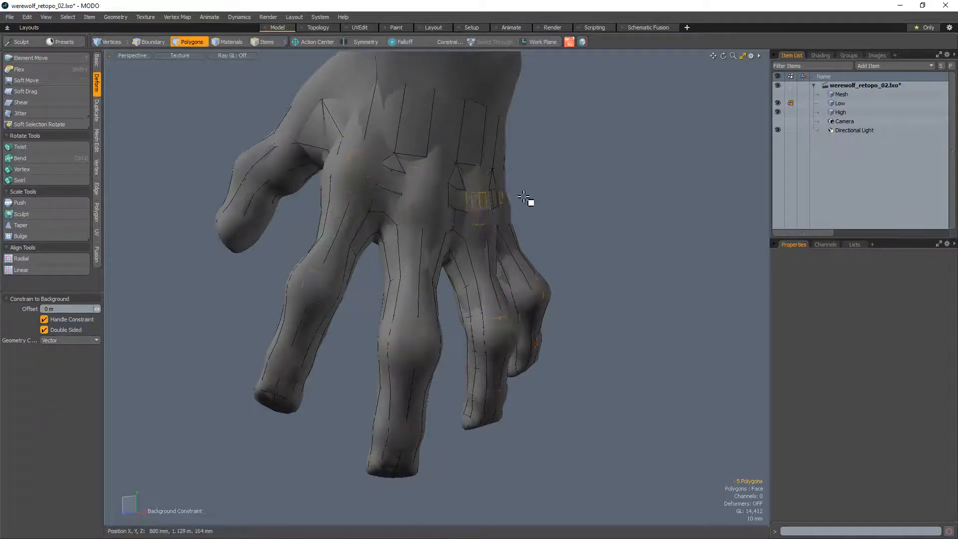
pyautogui.hotkey('ctrl', 'z')
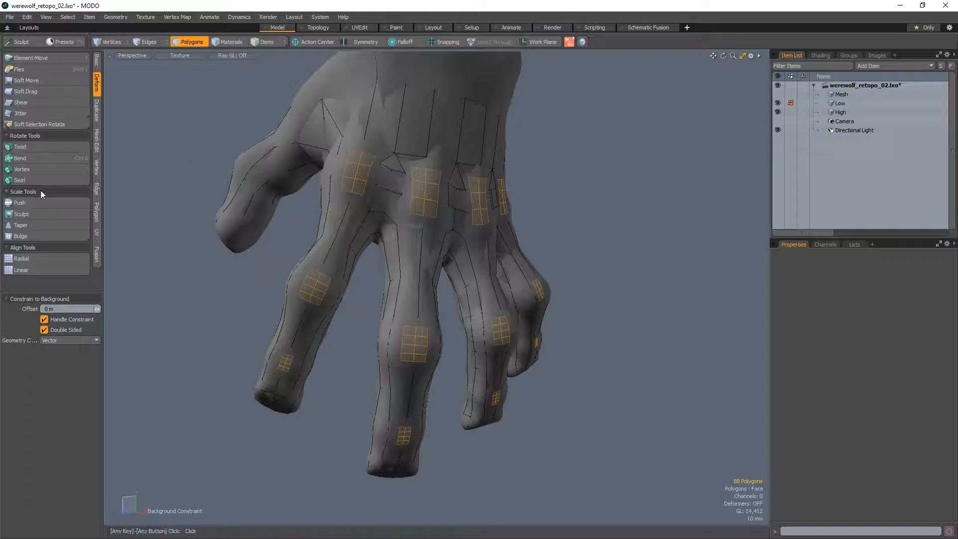
# Push the selected patches 10.1 mm with the double-sided Vector constraint, clear the selection and return to the Topology layout
pyautogui.click(36, 203)
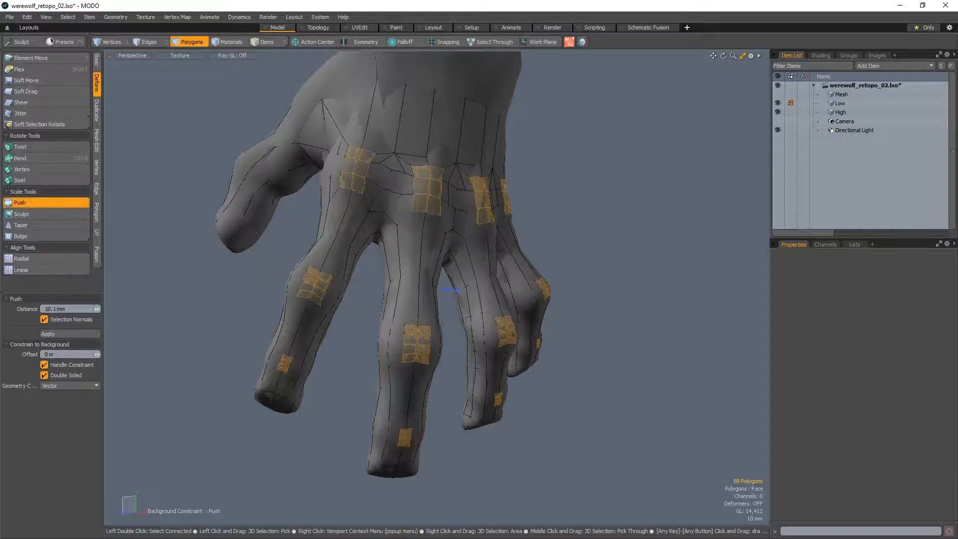
pyautogui.press('space')
pyautogui.click(199, 328)
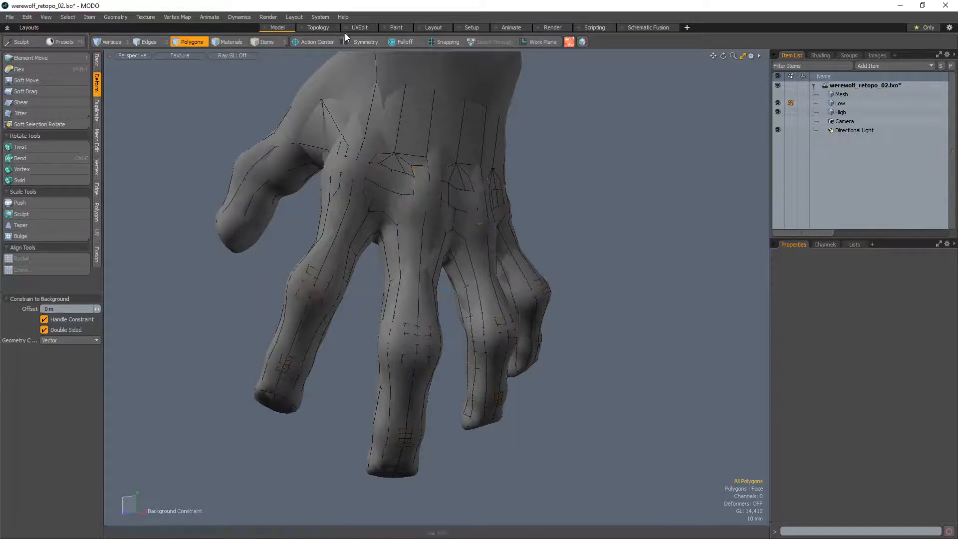
pyautogui.click(312, 30)
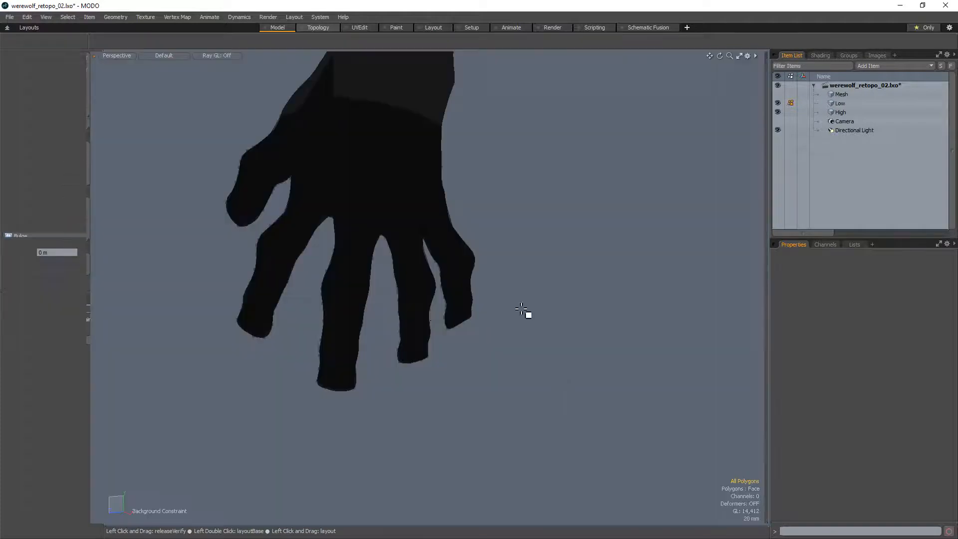
# Examine the new joint loops, highlighting the polygons between the index and middle knuckles and toward the wrist, and clear the selection
pyautogui.keyDown('alt'); pyautogui.moveTo(558, 318); pyautogui.dragTo(546, 319); pyautogui.keyUp('alt')
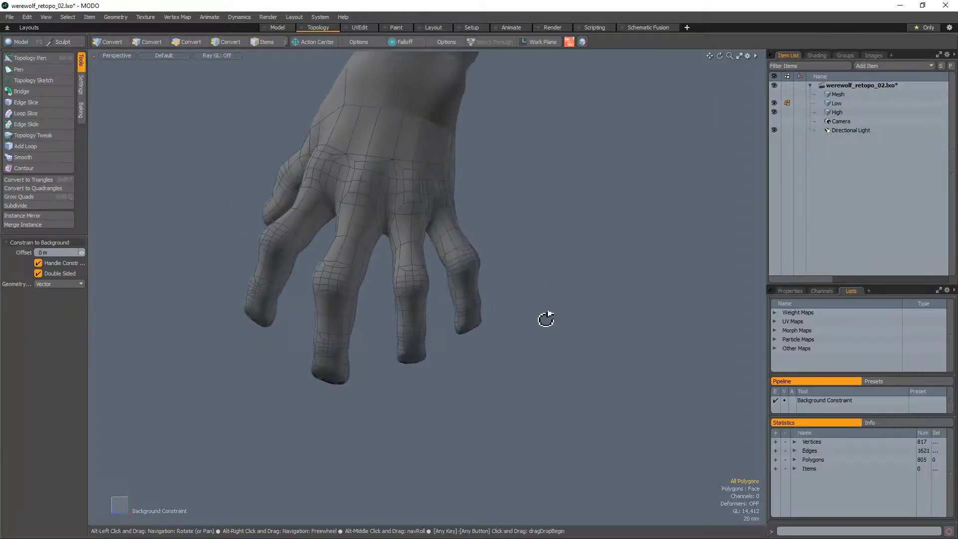
pyautogui.keyDown('ctrl'); pyautogui.keyDown('alt'); pyautogui.moveTo(329, 345); pyautogui.dragTo(398, 332); pyautogui.keyUp('alt'); pyautogui.keyUp('ctrl')
pyautogui.hotkey('alt', 'w')
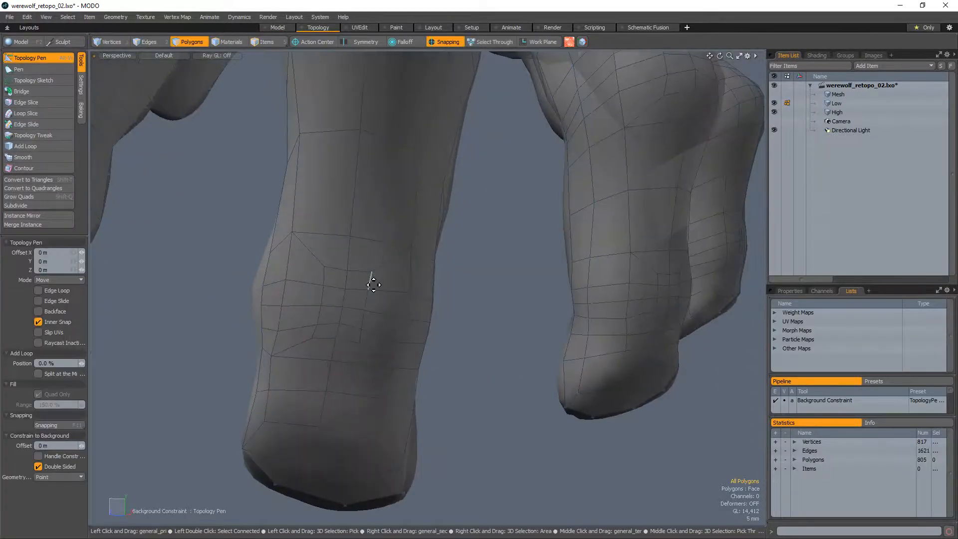
pyautogui.keyDown('alt'); pyautogui.moveTo(374, 278); pyautogui.dragTo(285, 321); pyautogui.keyUp('alt')
pyautogui.moveTo(381, 310)
pyautogui.keyDown('alt'); pyautogui.mouseDown()
pyautogui.moveTo(288, 338)
pyautogui.moveTo(376, 299)
pyautogui.moveTo(377, 321)
pyautogui.moveTo(429, 313)
pyautogui.moveTo(397, 244)
pyautogui.moveTo(379, 304)
pyautogui.moveTo(344, 253)
pyautogui.moveTo(372, 256)
pyautogui.moveTo(320, 236)
pyautogui.moveTo(306, 280)
pyautogui.moveTo(354, 280)
pyautogui.moveTo(383, 317)
pyautogui.mouseUp(); pyautogui.keyUp('alt')
pyautogui.press('space')
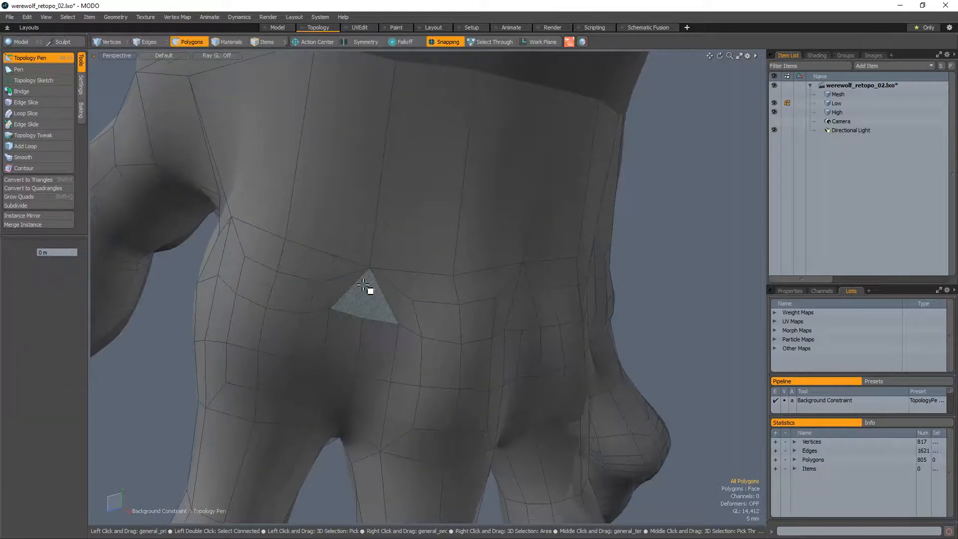
pyautogui.moveTo(368, 284)
pyautogui.mouseDown()
pyautogui.moveTo(371, 270)
pyautogui.moveTo(389, 277)
pyautogui.moveTo(370, 299)
pyautogui.moveTo(360, 276)
pyautogui.moveTo(368, 300)
pyautogui.moveTo(345, 379)
pyautogui.moveTo(367, 298)
pyautogui.mouseUp()
pyautogui.press('1')
pyautogui.press('2')
pyautogui.press('3')
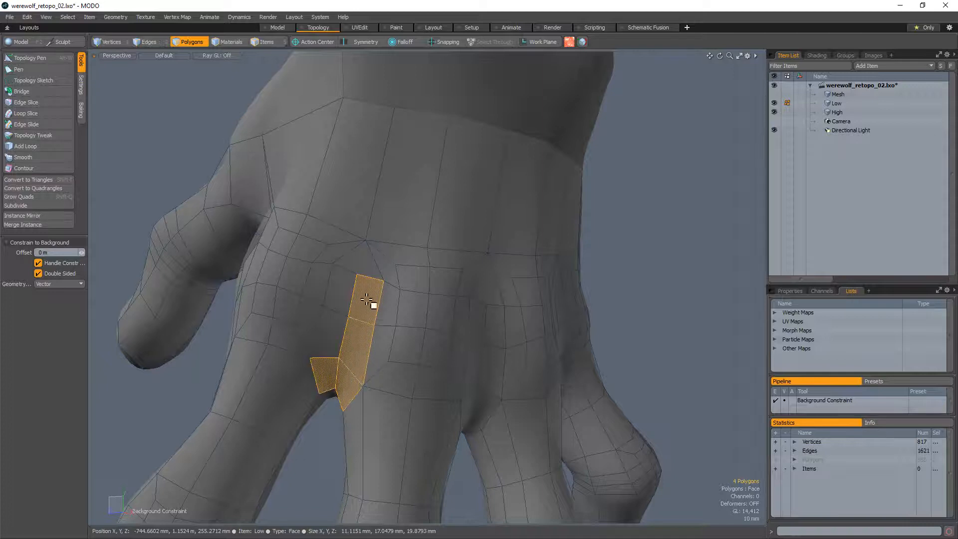
pyautogui.click(391, 197)
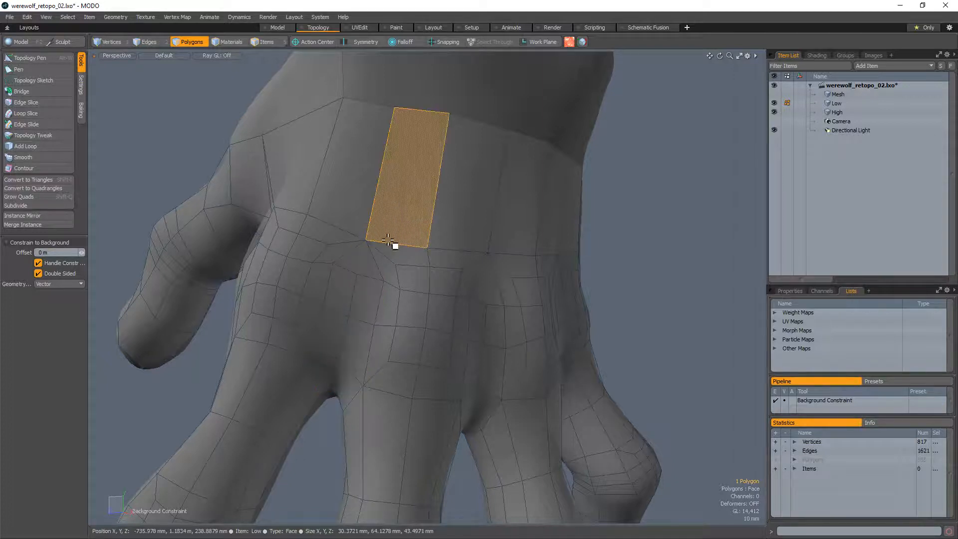
pyautogui.moveTo(421, 265)
pyautogui.mouseDown()
pyautogui.moveTo(385, 270)
pyautogui.moveTo(387, 278)
pyautogui.moveTo(357, 271)
pyautogui.moveTo(342, 299)
pyautogui.moveTo(382, 292)
pyautogui.moveTo(387, 364)
pyautogui.mouseUp()
# Reposition the vertices and edges of the inset loop on the index finger's end joint with the Topology Pen
pyautogui.press('1')
pyautogui.keyDown('ctrl'); pyautogui.keyDown('alt'); pyautogui.moveTo(327, 385); pyautogui.dragTo(424, 324); pyautogui.keyUp('alt'); pyautogui.keyUp('ctrl')
pyautogui.hotkey('alt', 'w')
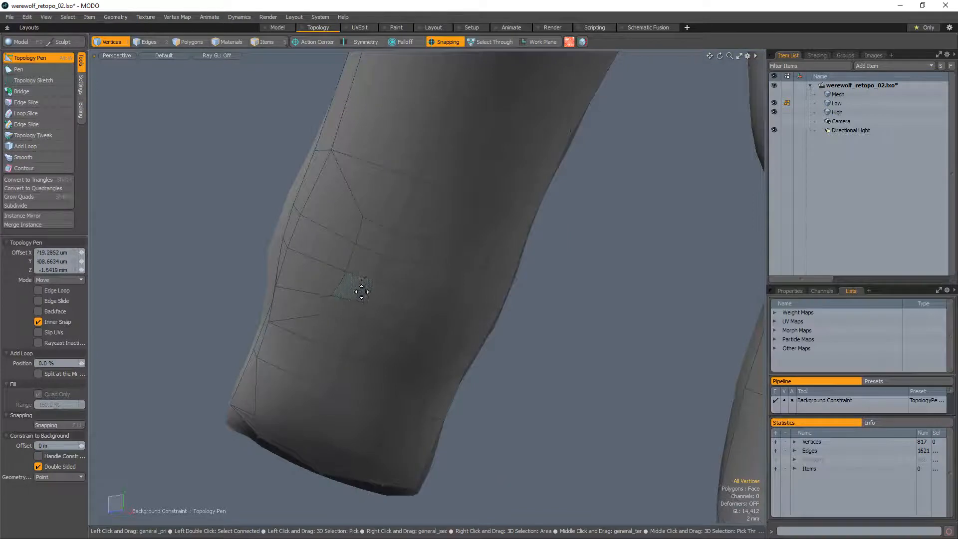
pyautogui.moveTo(342, 286); pyautogui.dragTo(320, 278, button='right')
pyautogui.moveTo(336, 280); pyautogui.dragTo(359, 223)
pyautogui.moveTo(450, 210); pyautogui.dragTo(345, 218)
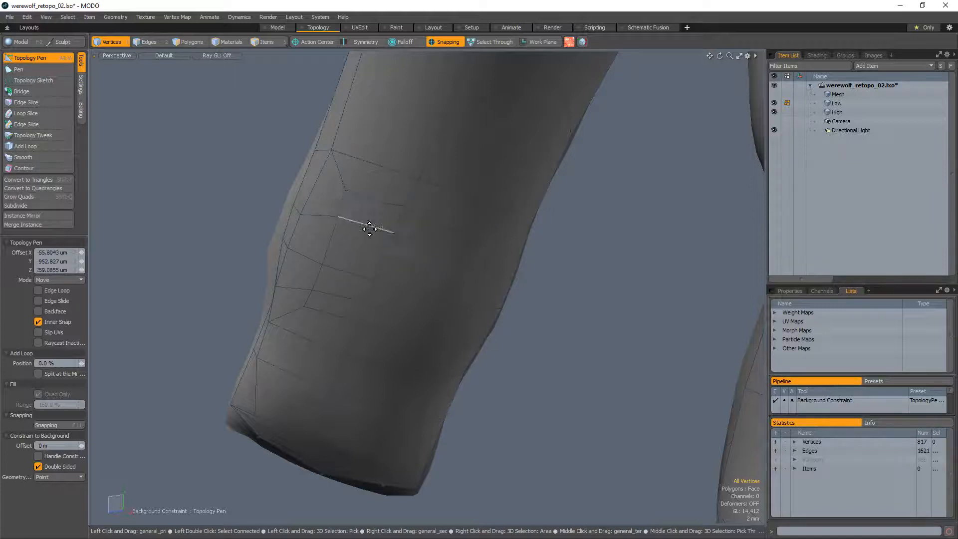
pyautogui.moveTo(451, 257); pyautogui.dragTo(406, 271)
pyautogui.moveTo(339, 339); pyautogui.dragTo(318, 295)
# Even out the spacing of the index finger's end-joint loops along the sides of the finger
pyautogui.keyDown('alt'); pyautogui.moveTo(418, 317); pyautogui.dragTo(394, 340); pyautogui.keyUp('alt')
pyautogui.moveTo(418, 320); pyautogui.dragTo(416, 278)
pyautogui.moveTo(407, 312); pyautogui.dragTo(374, 331)
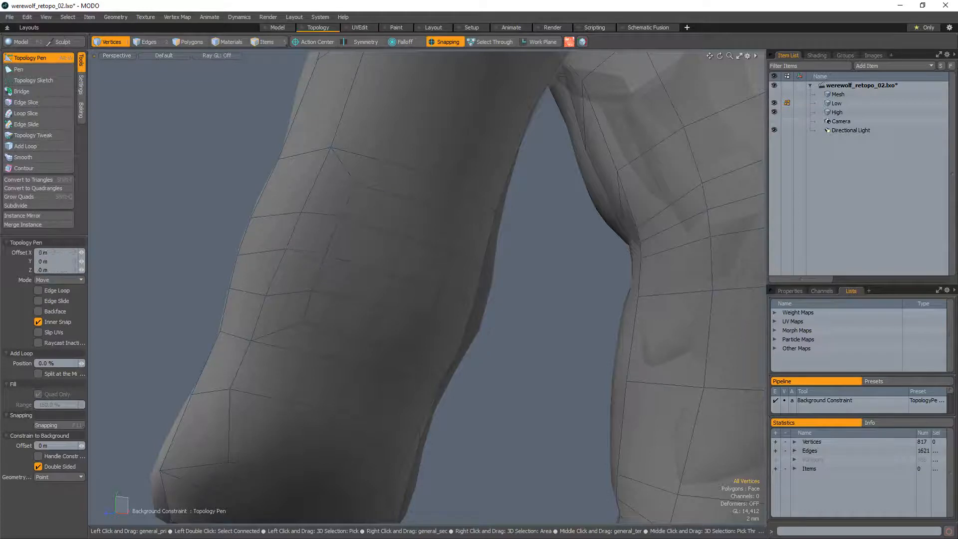
pyautogui.keyDown('alt'); pyautogui.moveTo(426, 259); pyautogui.dragTo(434, 319); pyautogui.keyUp('alt')
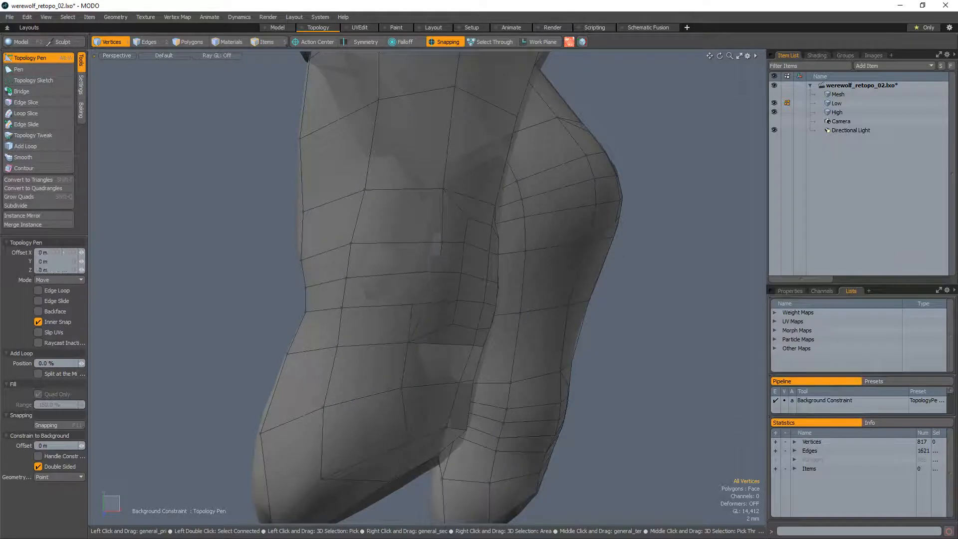
pyautogui.moveTo(442, 251)
pyautogui.mouseDown()
pyautogui.moveTo(451, 240)
pyautogui.moveTo(492, 289)
pyautogui.moveTo(485, 306)
pyautogui.moveTo(507, 271)
pyautogui.moveTo(451, 265)
pyautogui.mouseUp()
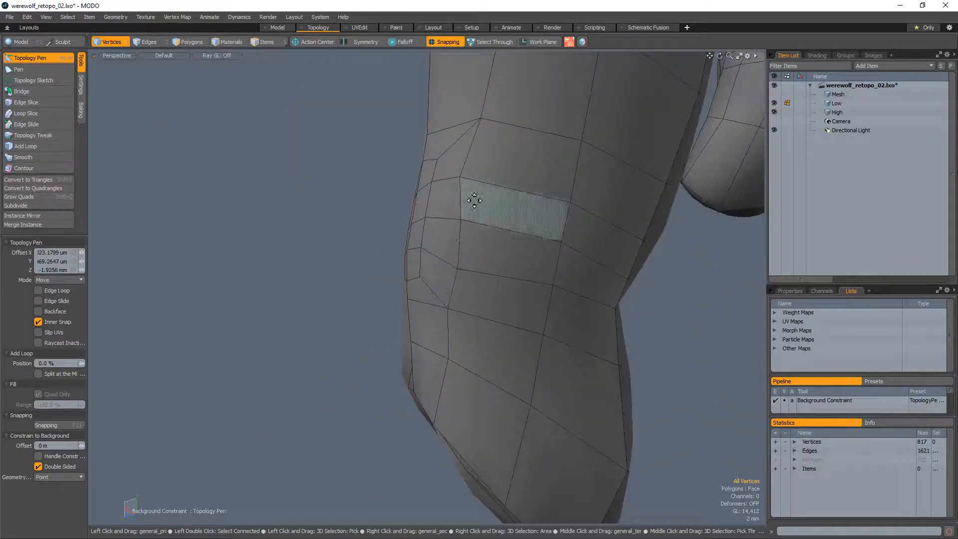
pyautogui.moveTo(465, 180); pyautogui.dragTo(434, 310)
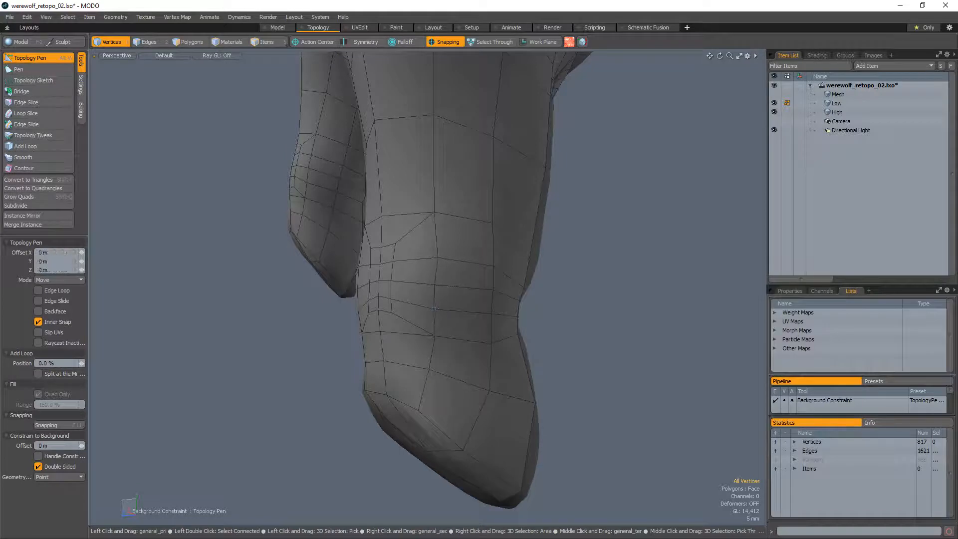
# Adjust the inset patch on the middle finger's end joint, widening its corners and spacing its edge loops evenly over the joint
pyautogui.click(442, 239)
pyautogui.keyDown('alt'); pyautogui.moveTo(442, 239); pyautogui.dragTo(608, 342); pyautogui.keyUp('alt')
pyautogui.moveTo(558, 310); pyautogui.dragTo(557, 272)
pyautogui.moveTo(465, 266); pyautogui.dragTo(478, 269)
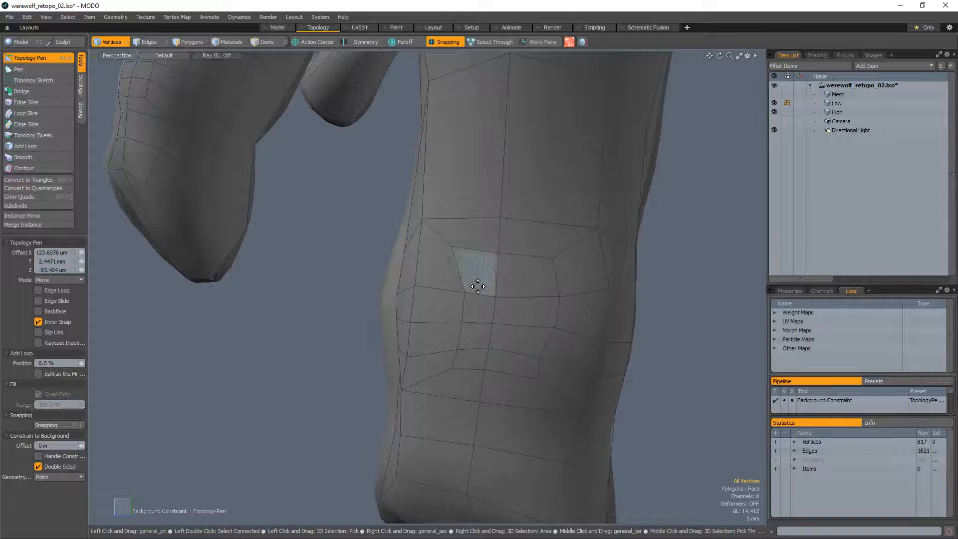
pyautogui.moveTo(462, 314); pyautogui.dragTo(448, 315)
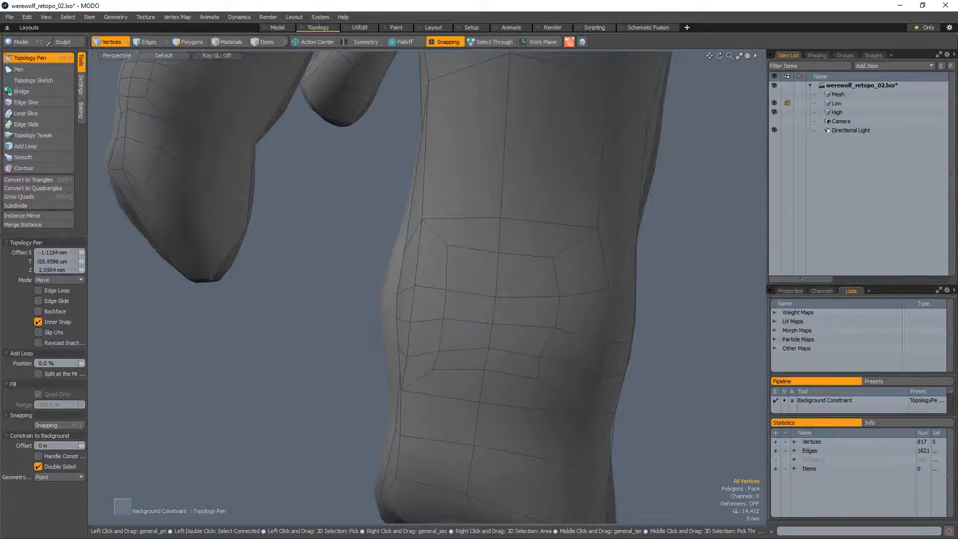
pyautogui.moveTo(478, 370); pyautogui.dragTo(489, 348)
pyautogui.keyDown('alt'); pyautogui.moveTo(494, 343); pyautogui.dragTo(487, 353); pyautogui.keyUp('alt')
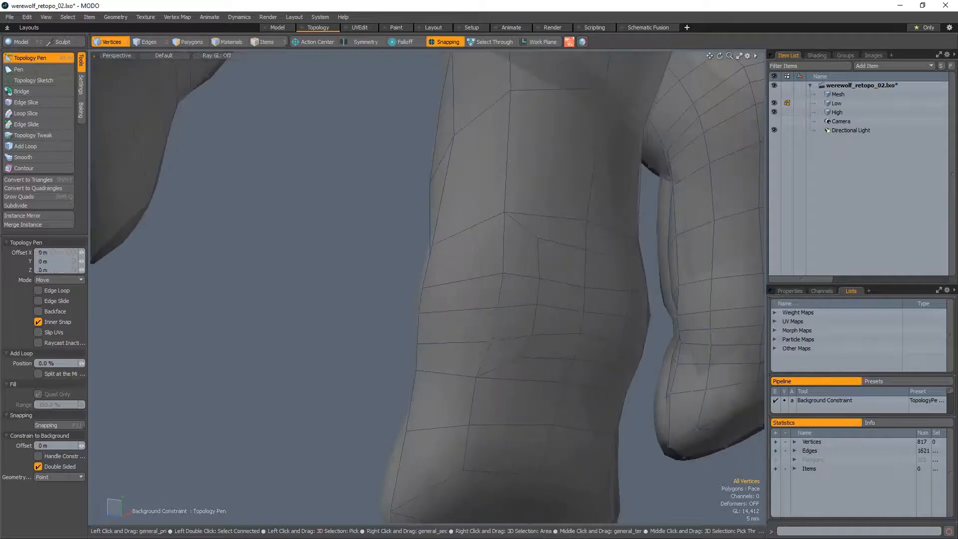
pyautogui.keyDown('alt'); pyautogui.moveTo(504, 269); pyautogui.dragTo(503, 293); pyautogui.keyUp('alt')
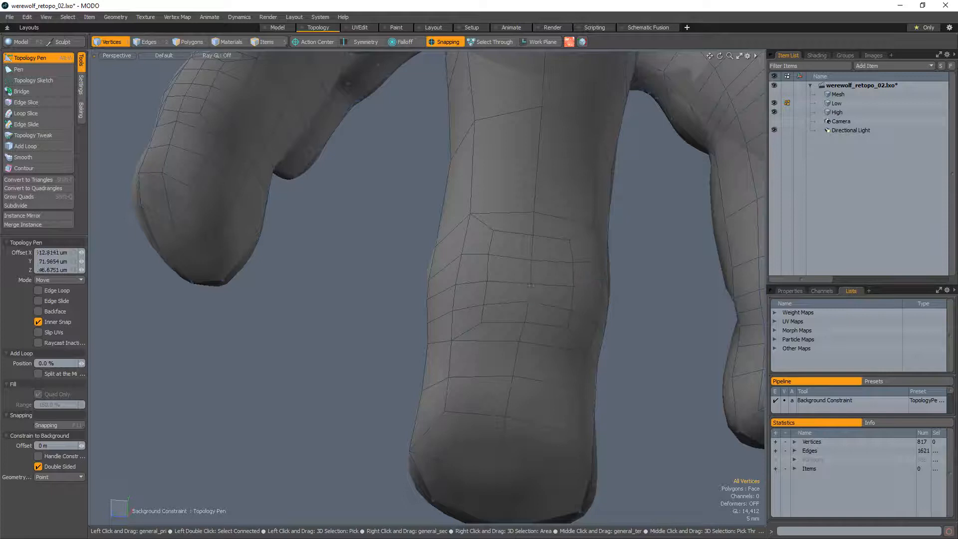
pyautogui.keyDown('alt'); pyautogui.moveTo(544, 347); pyautogui.dragTo(569, 360); pyautogui.keyUp('alt')
pyautogui.keyDown('ctrl'); pyautogui.keyDown('alt'); pyautogui.moveTo(429, 302); pyautogui.dragTo(424, 346); pyautogui.keyUp('alt'); pyautogui.keyUp('ctrl')
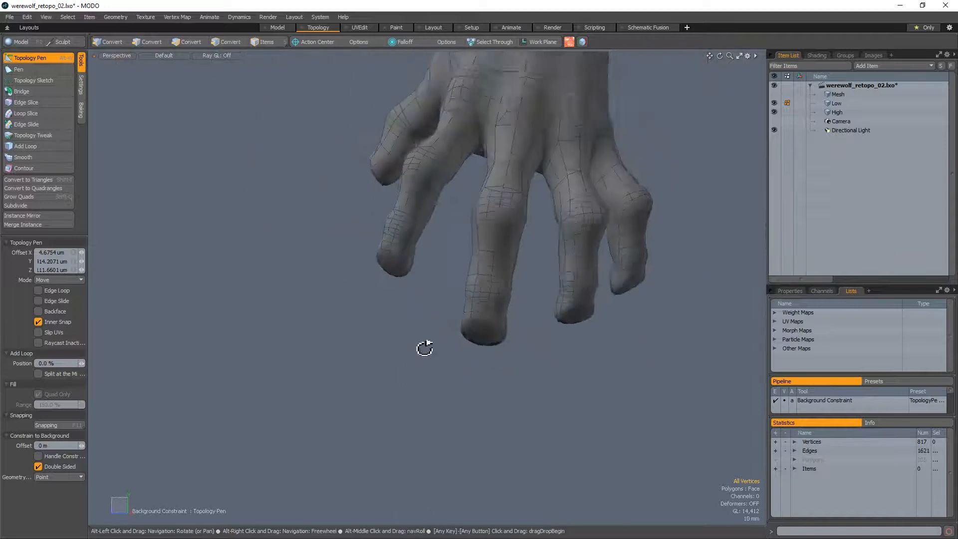
# Try subdividing the whole low mesh to check the loop flow, and undo the subdivision
pyautogui.keyDown('alt'); pyautogui.moveTo(638, 328); pyautogui.dragTo(580, 331); pyautogui.keyUp('alt')
pyautogui.keyDown('alt'); pyautogui.keyDown('shift'); pyautogui.moveTo(536, 254); pyautogui.dragTo(511, 336); pyautogui.keyUp('shift'); pyautogui.keyUp('alt')
pyautogui.keyDown('ctrl'); pyautogui.keyDown('alt'); pyautogui.moveTo(434, 320); pyautogui.dragTo(543, 307); pyautogui.keyUp('alt'); pyautogui.keyUp('ctrl')
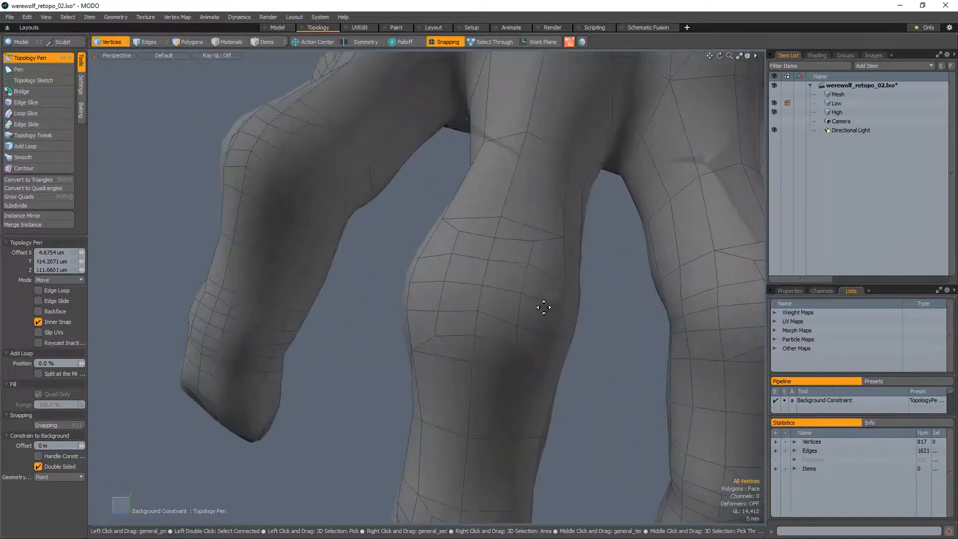
pyautogui.press('d')
pyautogui.keyDown('ctrl'); pyautogui.keyDown('alt'); pyautogui.moveTo(505, 220); pyautogui.dragTo(449, 267); pyautogui.keyUp('alt'); pyautogui.keyUp('ctrl')
pyautogui.keyDown('ctrl'); pyautogui.keyDown('alt'); pyautogui.moveTo(479, 374); pyautogui.dragTo(452, 349); pyautogui.keyUp('alt'); pyautogui.keyUp('ctrl')
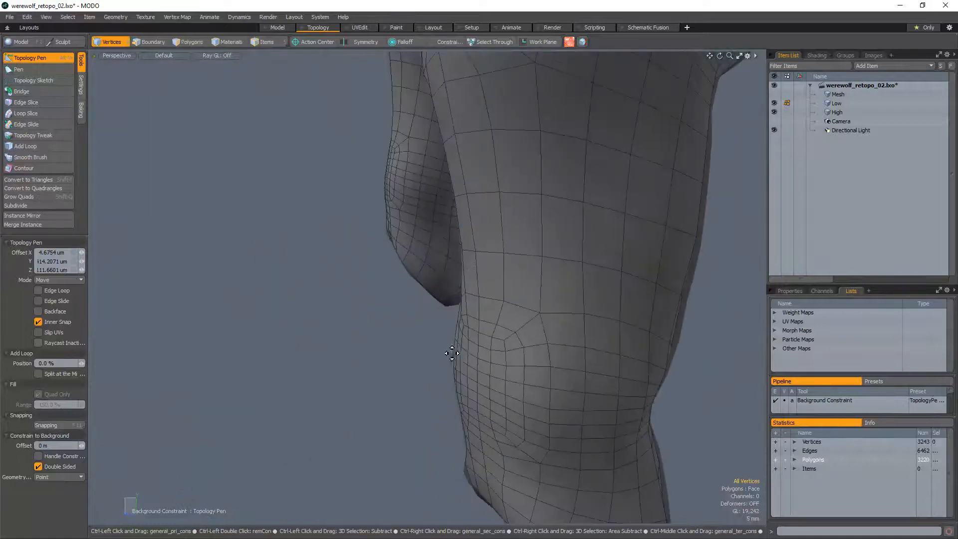
pyautogui.hotkey('ctrl', 'z')
# Move the inset loop vertices on the middle finger's middle joint to square up the patch
pyautogui.keyDown('ctrl'); pyautogui.keyDown('alt'); pyautogui.moveTo(541, 370); pyautogui.dragTo(535, 343); pyautogui.keyUp('alt'); pyautogui.keyUp('ctrl')
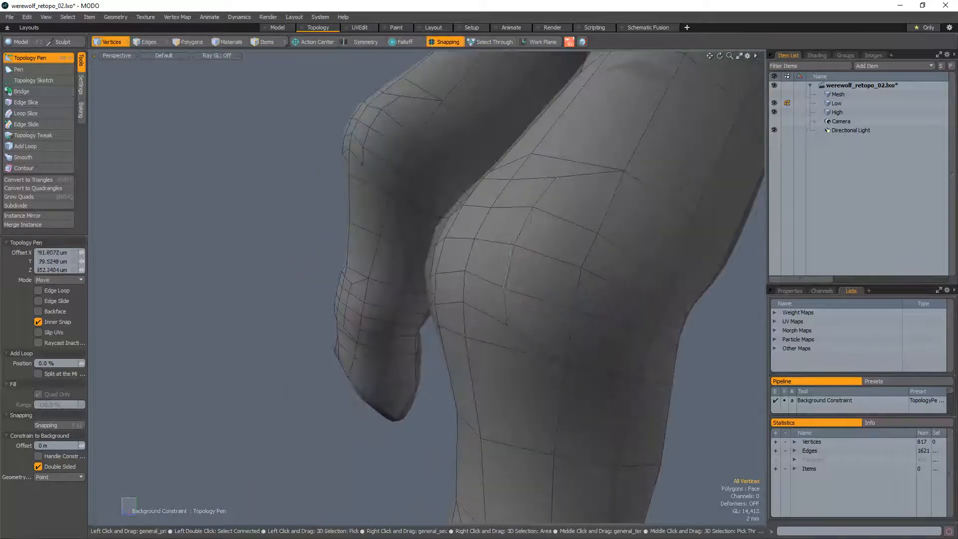
pyautogui.moveTo(533, 207); pyautogui.dragTo(551, 207)
pyautogui.keyDown('alt'); pyautogui.moveTo(544, 279); pyautogui.dragTo(626, 252); pyautogui.keyUp('alt')
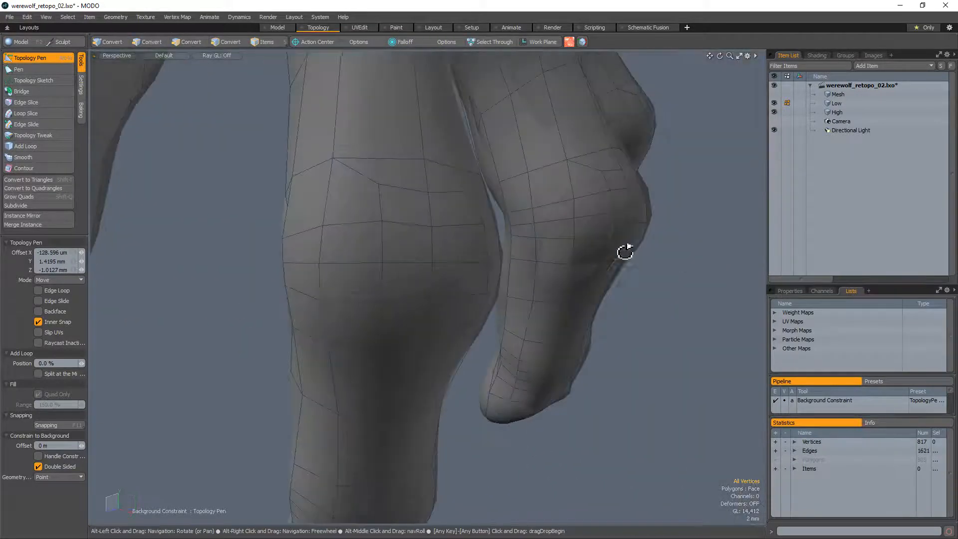
pyautogui.moveTo(386, 313); pyautogui.dragTo(375, 305)
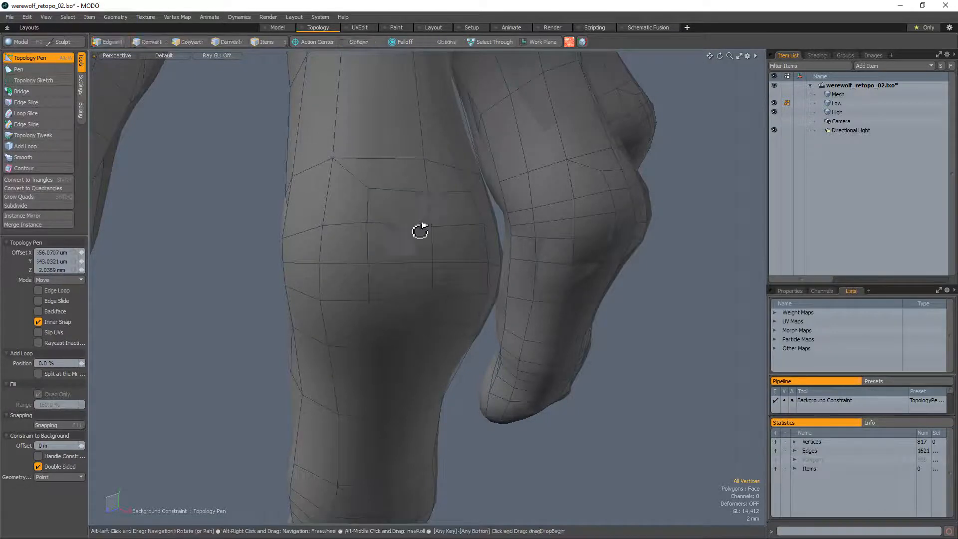
# Reshape the inset loop over the ring finger's middle joint so its polygons follow the rounded knuckle evenly
pyautogui.keyDown('alt'); pyautogui.moveTo(420, 229); pyautogui.dragTo(501, 282); pyautogui.keyUp('alt')
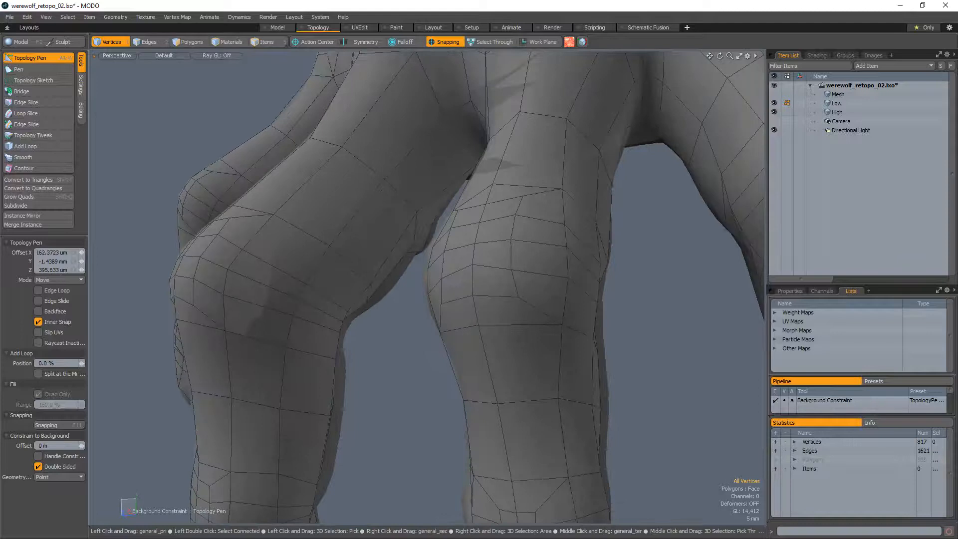
pyautogui.keyDown('alt'); pyautogui.moveTo(546, 332); pyautogui.dragTo(408, 268); pyautogui.keyUp('alt')
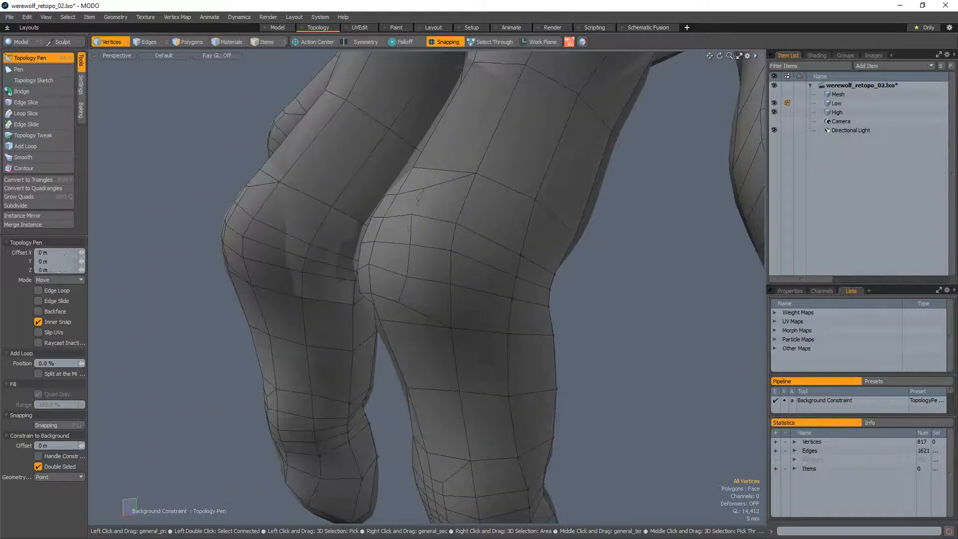
pyautogui.keyDown('alt'); pyautogui.moveTo(429, 212); pyautogui.dragTo(489, 255); pyautogui.keyUp('alt')
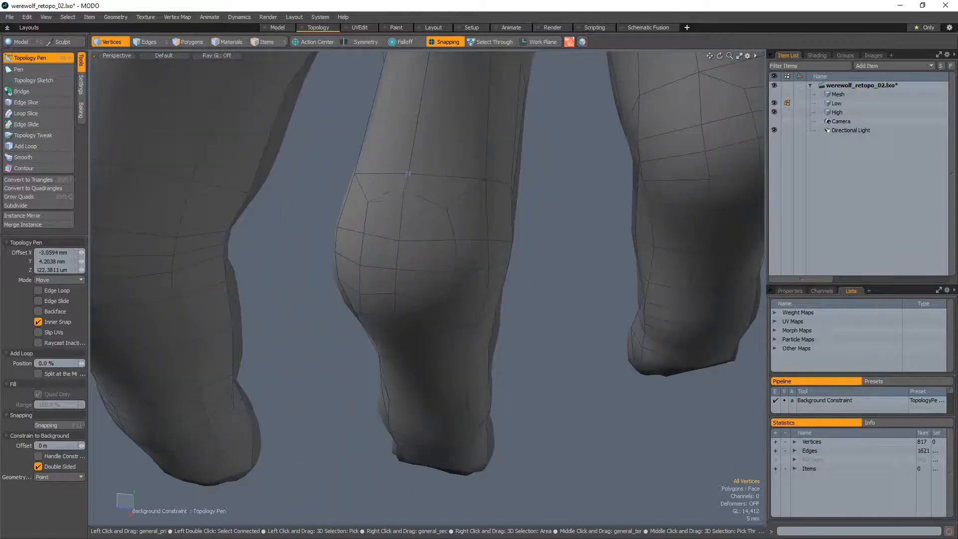
pyautogui.keyDown('alt'); pyautogui.moveTo(489, 254); pyautogui.dragTo(405, 254); pyautogui.keyUp('alt')
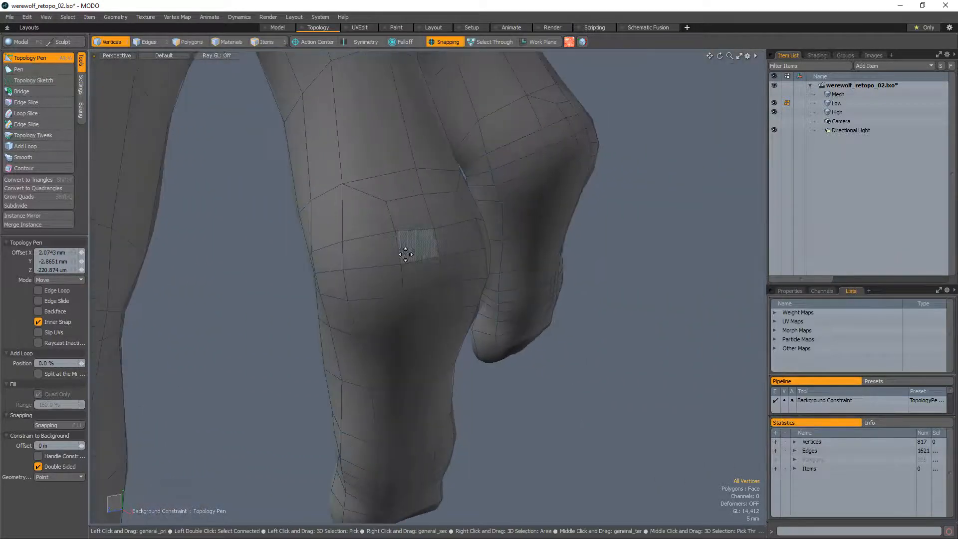
pyautogui.keyDown('alt'); pyautogui.moveTo(420, 203); pyautogui.dragTo(400, 271); pyautogui.keyUp('alt')
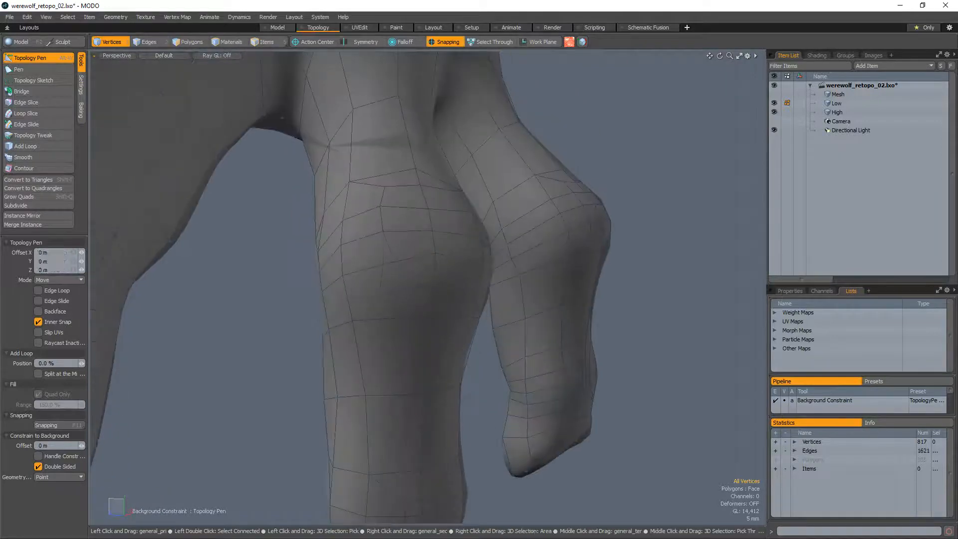
pyautogui.keyDown('alt'); pyautogui.moveTo(437, 301); pyautogui.dragTo(375, 287); pyautogui.keyUp('alt')
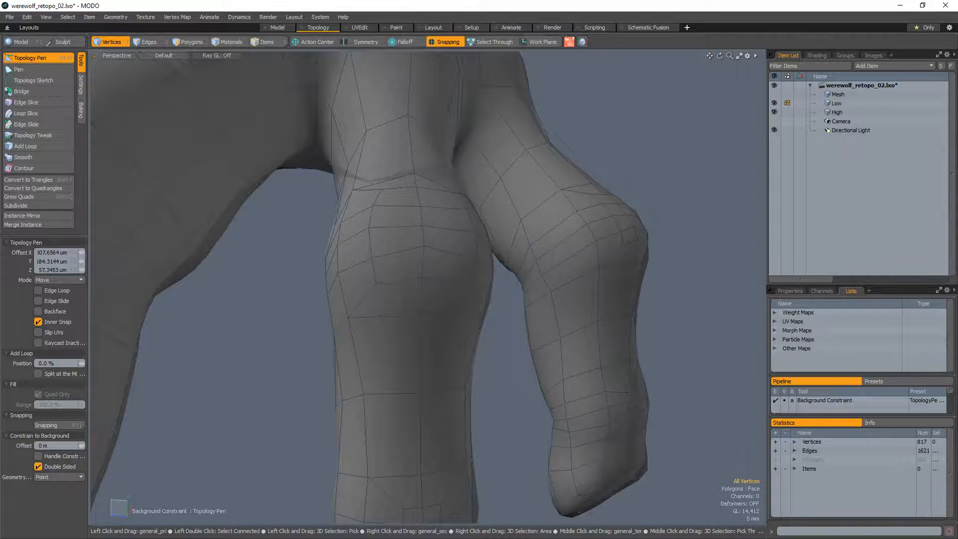
pyautogui.keyDown('alt'); pyautogui.moveTo(435, 280); pyautogui.dragTo(428, 278); pyautogui.keyUp('alt')
# Adjust the edges and vertices of the inset patch on the ring finger's end joint
pyautogui.keyDown('alt'); pyautogui.moveTo(424, 225); pyautogui.dragTo(435, 298); pyautogui.keyUp('alt')
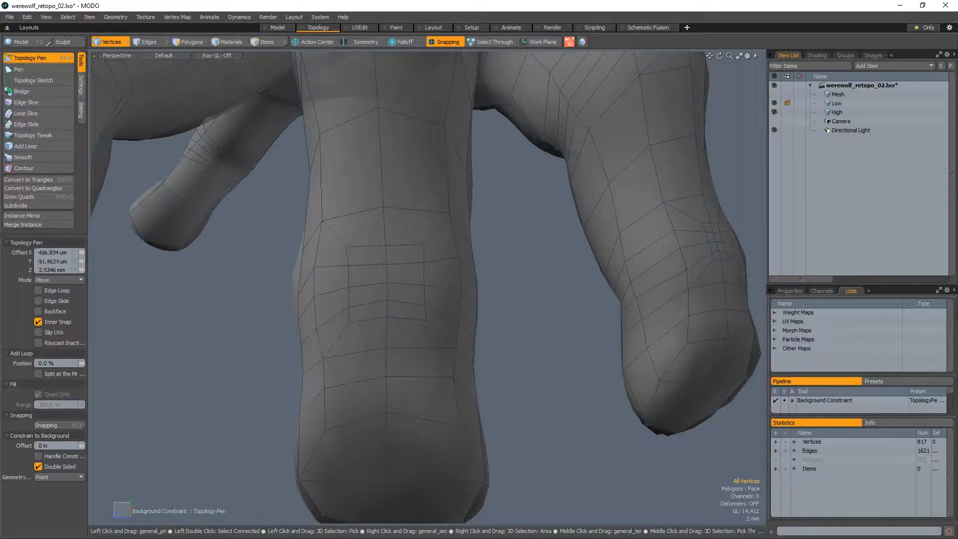
pyautogui.keyDown('ctrl'); pyautogui.keyDown('alt'); pyautogui.moveTo(390, 289); pyautogui.dragTo(449, 305); pyautogui.keyUp('alt'); pyautogui.keyUp('ctrl')
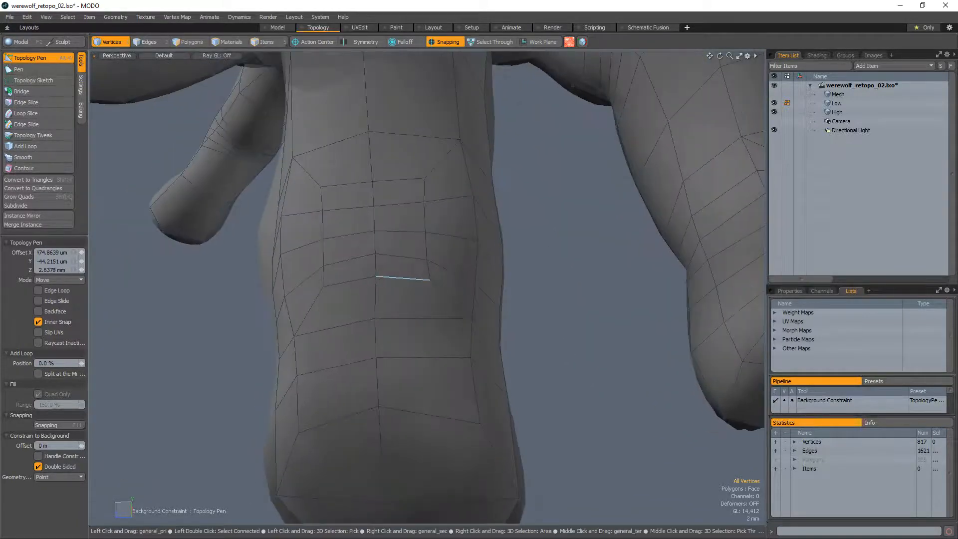
pyautogui.moveTo(402, 278); pyautogui.dragTo(368, 261)
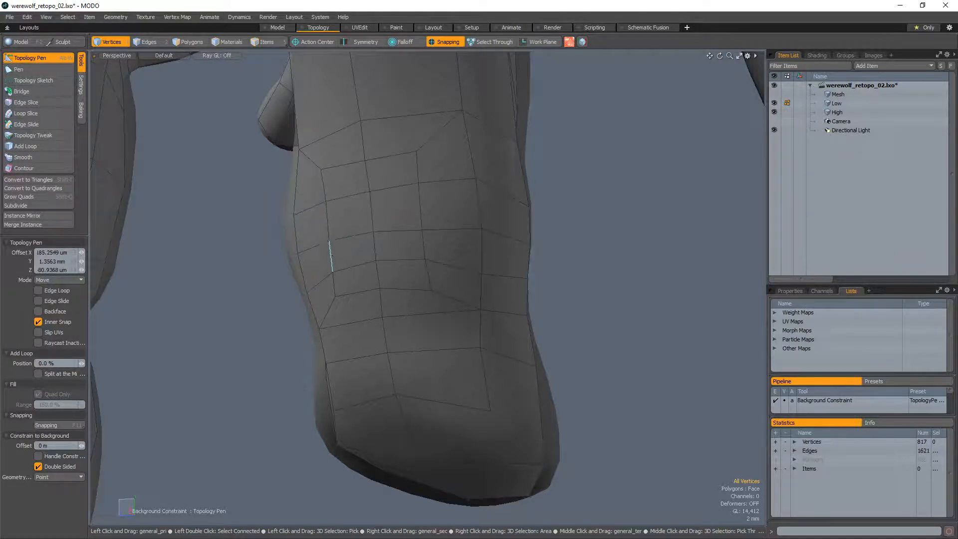
pyautogui.moveTo(424, 237); pyautogui.dragTo(409, 259)
# Reposition the inset loop's vertices and edges around the little finger's middle joint for evenly sized quads
pyautogui.keyDown('alt'); pyautogui.keyDown('shift'); pyautogui.moveTo(567, 249); pyautogui.dragTo(551, 238); pyautogui.keyUp('shift'); pyautogui.keyUp('alt')
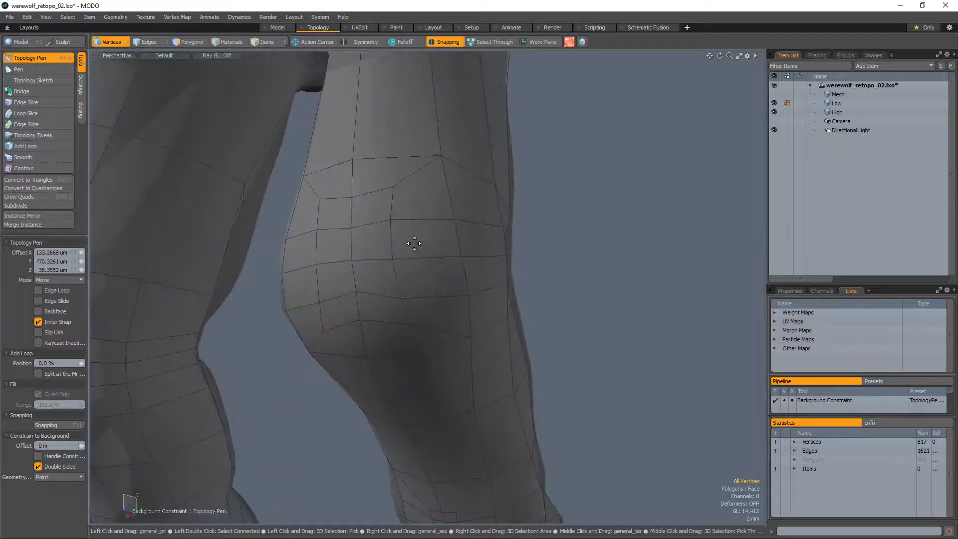
pyautogui.keyDown('alt'); pyautogui.moveTo(404, 244); pyautogui.dragTo(487, 235); pyautogui.keyUp('alt')
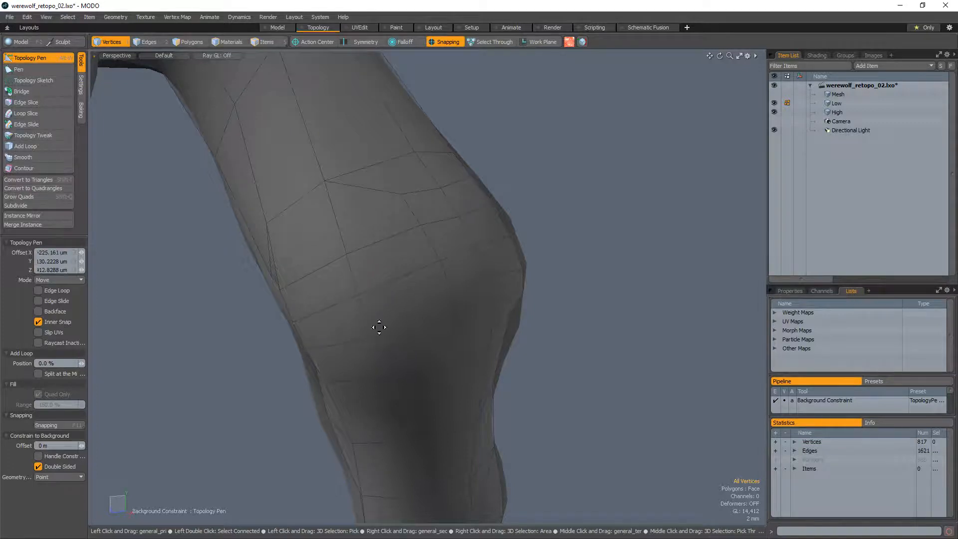
pyautogui.keyDown('alt'); pyautogui.moveTo(421, 289); pyautogui.dragTo(399, 294); pyautogui.keyUp('alt')
pyautogui.moveTo(333, 225); pyautogui.dragTo(337, 224)
pyautogui.moveTo(339, 252); pyautogui.dragTo(349, 282)
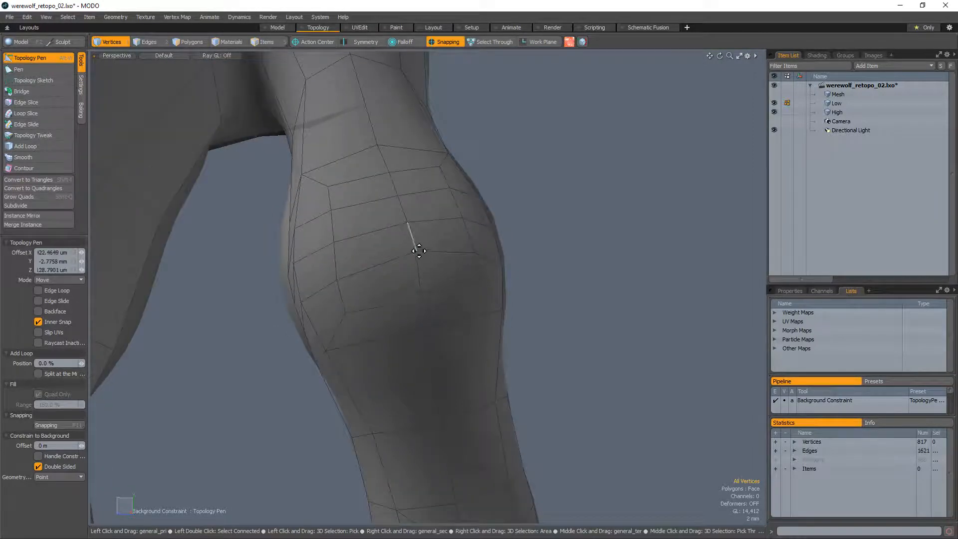
pyautogui.keyDown('alt'); pyautogui.moveTo(420, 272); pyautogui.dragTo(406, 315); pyautogui.keyUp('alt')
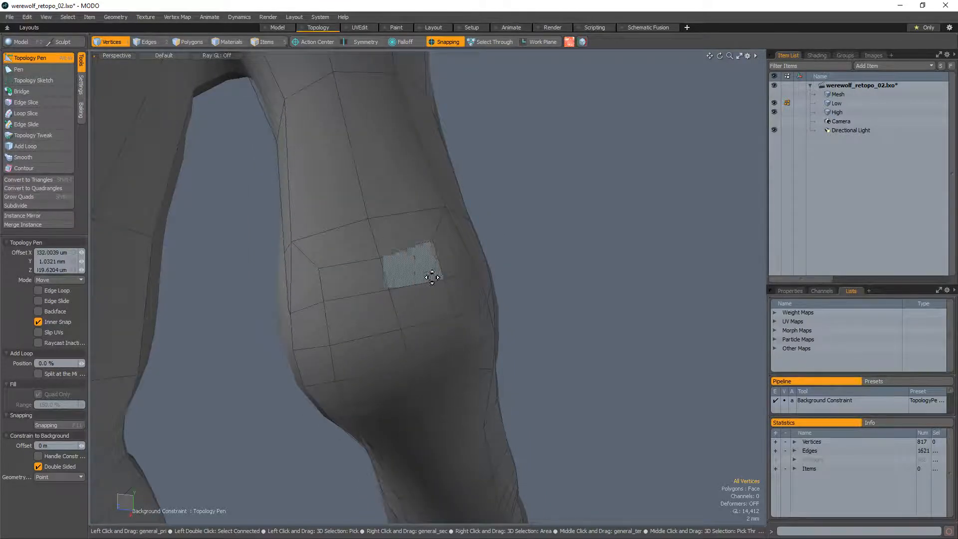
pyautogui.keyDown('alt'); pyautogui.moveTo(449, 304); pyautogui.dragTo(481, 284); pyautogui.keyUp('alt')
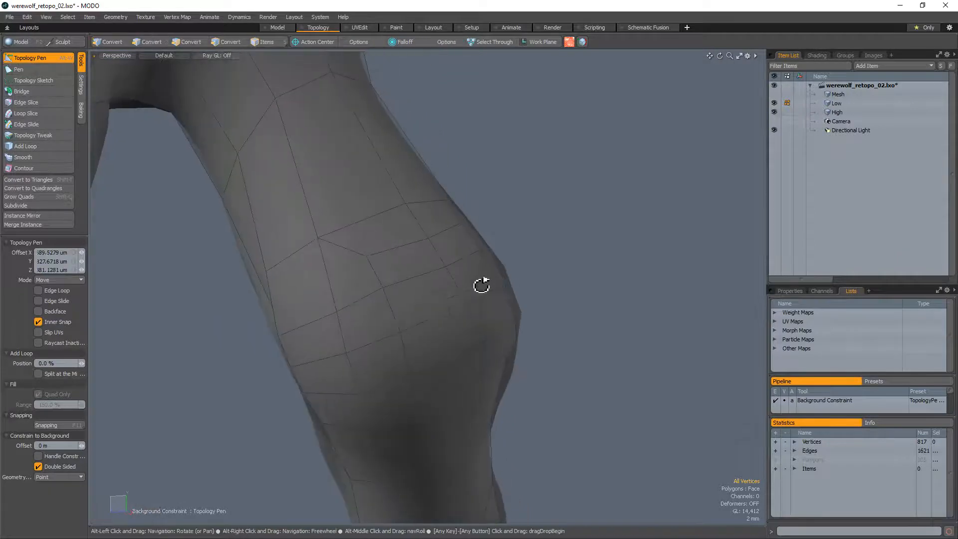
pyautogui.keyDown('alt'); pyautogui.moveTo(348, 320); pyautogui.dragTo(378, 342); pyautogui.keyUp('alt')
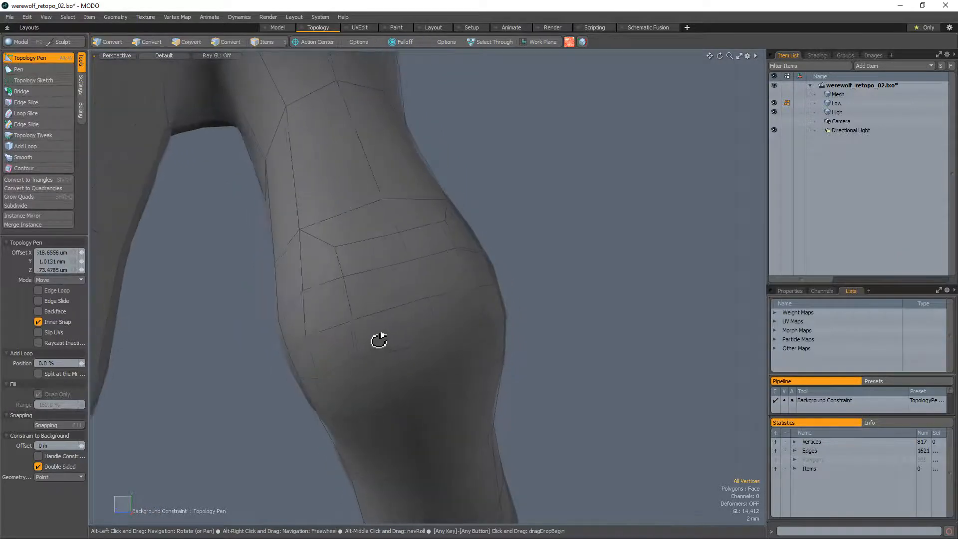
pyautogui.keyDown('alt'); pyautogui.moveTo(466, 336); pyautogui.dragTo(402, 336); pyautogui.keyUp('alt')
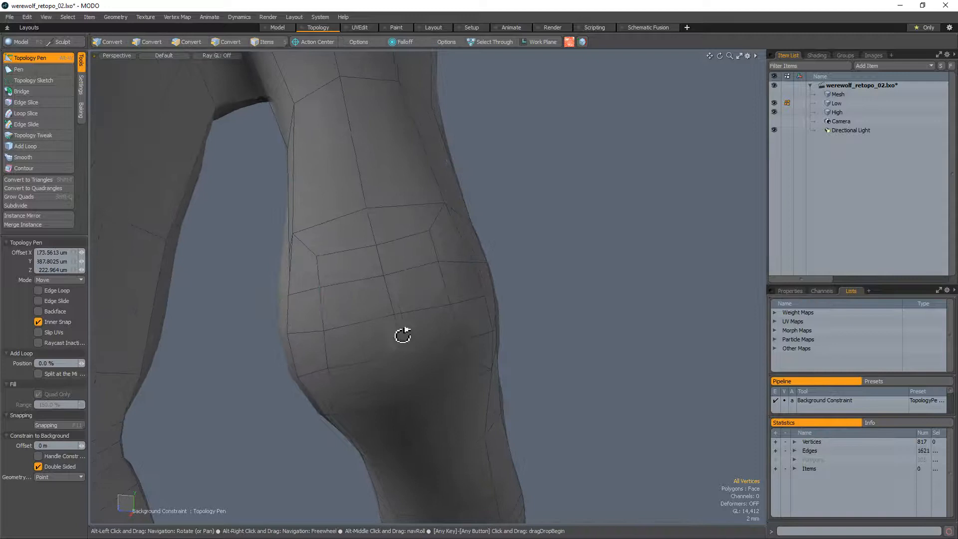
pyautogui.keyDown('alt'); pyautogui.moveTo(503, 293); pyautogui.dragTo(448, 276); pyautogui.keyUp('alt')
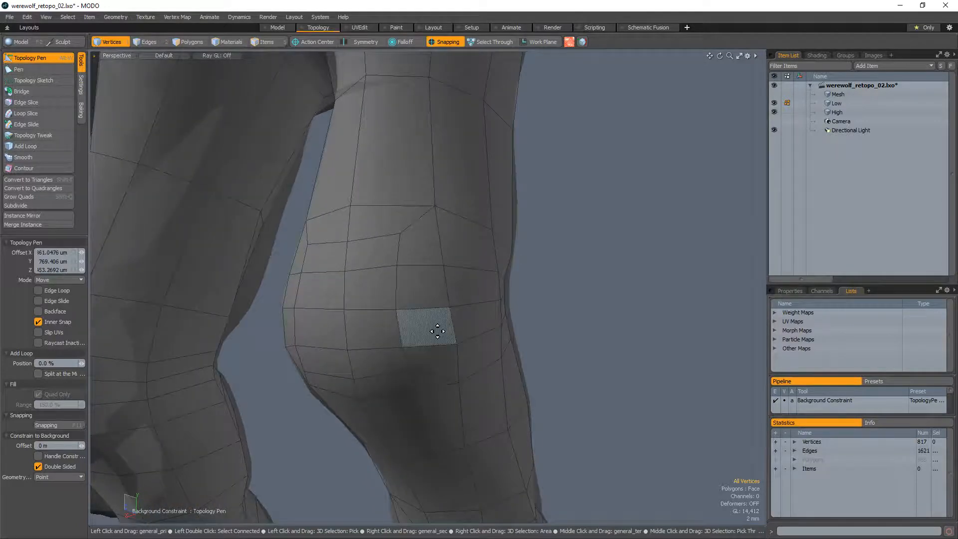
pyautogui.keyDown('alt'); pyautogui.moveTo(438, 332); pyautogui.dragTo(400, 313); pyautogui.keyUp('alt')
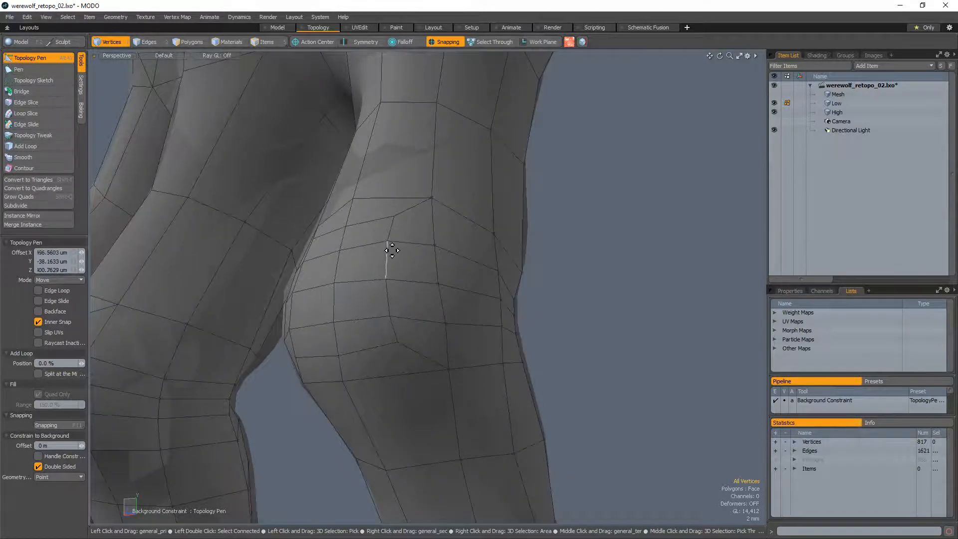
pyautogui.keyDown('ctrl'); pyautogui.keyDown('alt'); pyautogui.moveTo(389, 256); pyautogui.dragTo(385, 325); pyautogui.keyUp('alt'); pyautogui.keyUp('ctrl')
pyautogui.press('c')
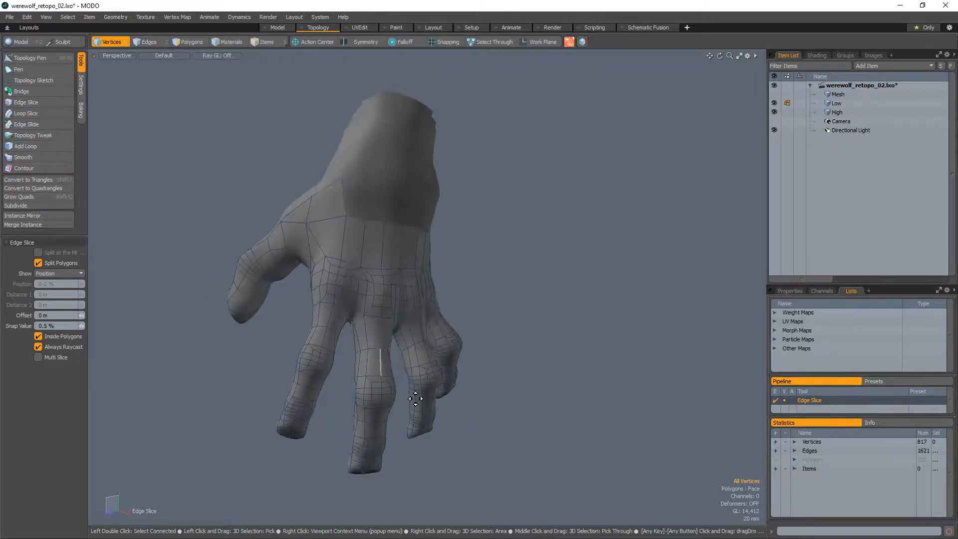
pyautogui.keyDown('alt'); pyautogui.moveTo(416, 398); pyautogui.dragTo(270, 353); pyautogui.keyUp('alt')
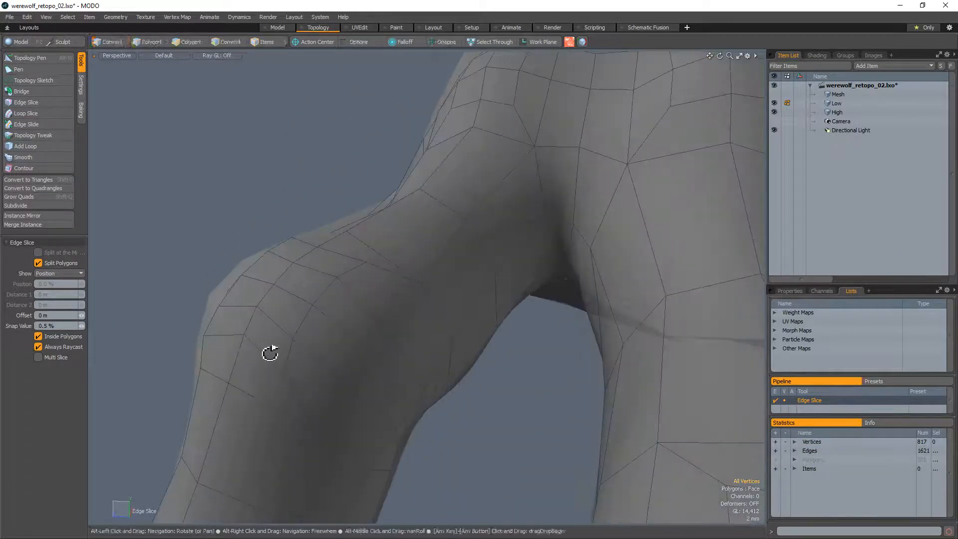
pyautogui.click(245, 333)
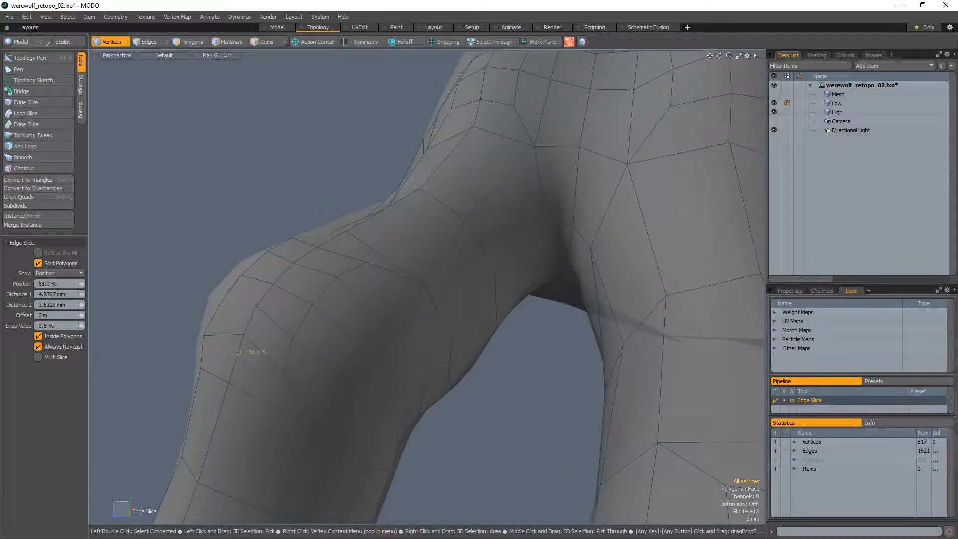
pyautogui.hotkey('alt', 'w')
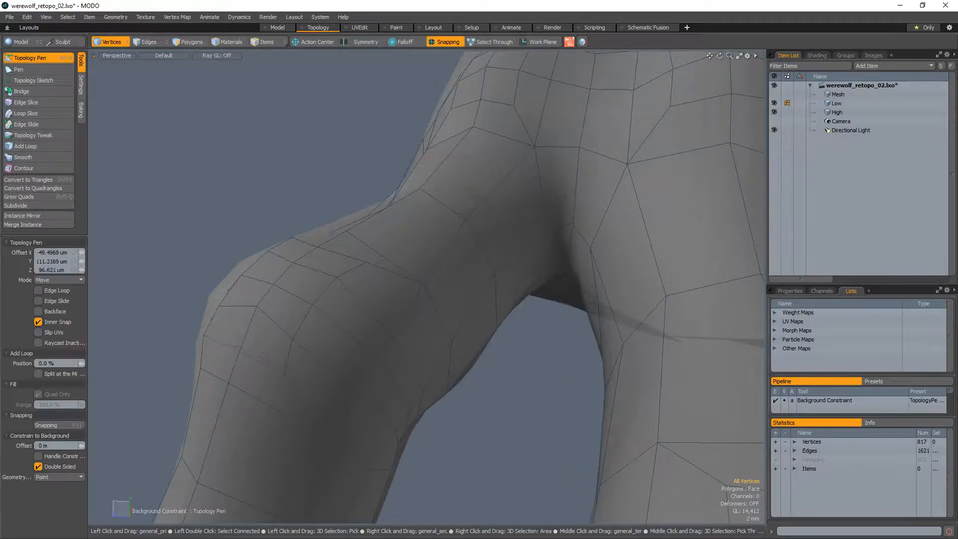
pyautogui.keyDown('ctrl'); pyautogui.keyDown('alt'); pyautogui.moveTo(339, 325); pyautogui.dragTo(353, 349); pyautogui.keyUp('alt'); pyautogui.keyUp('ctrl')
# Examine the polygon flow over the finger's joint and the back-of-hand knuckles by selecting groups of polygons
pyautogui.press('3')
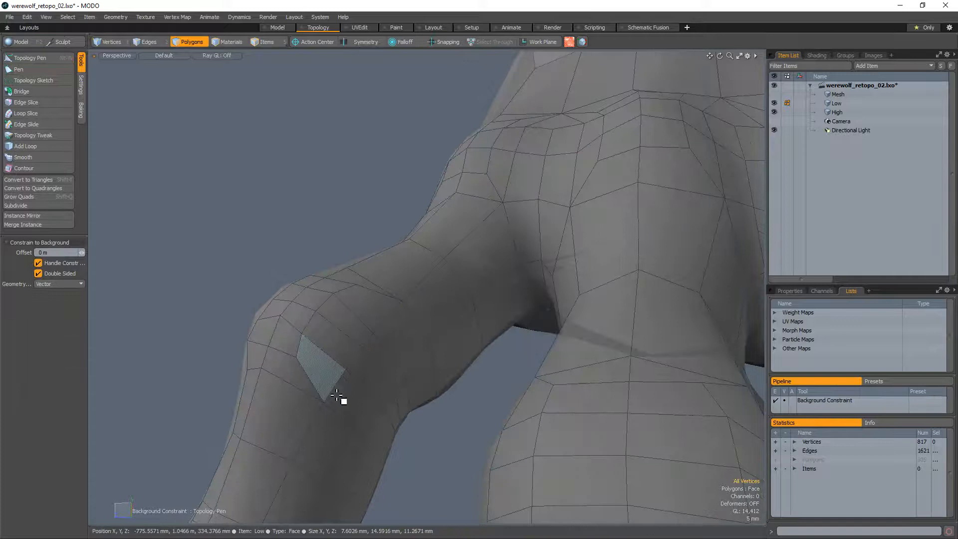
pyautogui.moveTo(337, 396); pyautogui.dragTo(396, 353)
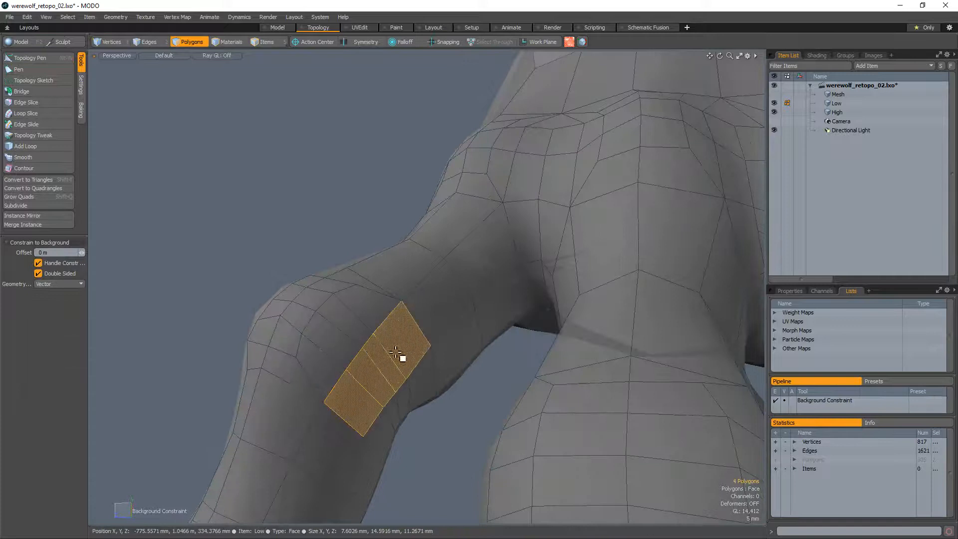
pyautogui.click(325, 212)
pyautogui.moveTo(370, 401)
pyautogui.mouseDown()
pyautogui.moveTo(353, 379)
pyautogui.moveTo(402, 355)
pyautogui.moveTo(375, 340)
pyautogui.mouseUp()
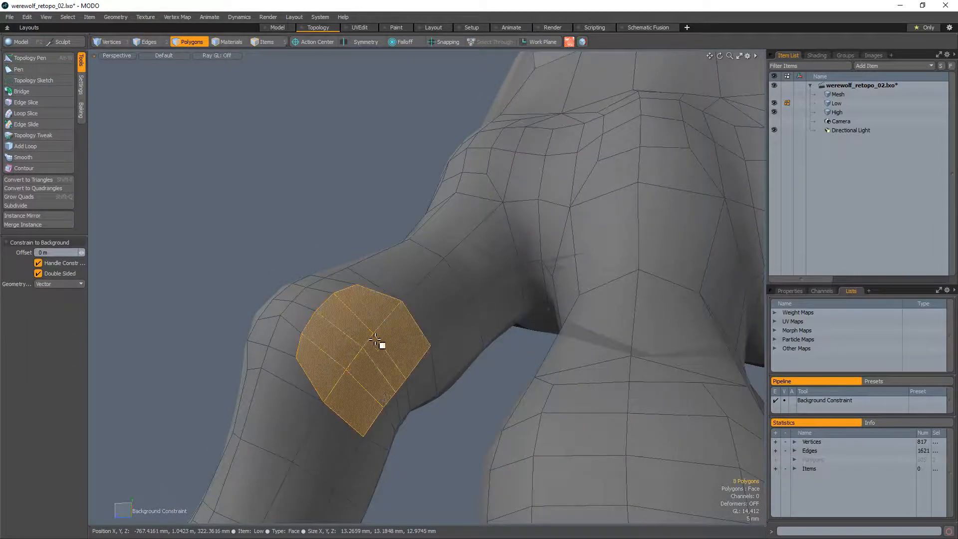
pyautogui.click(353, 242)
pyautogui.keyDown('alt'); pyautogui.moveTo(353, 242); pyautogui.dragTo(370, 400); pyautogui.keyUp('alt')
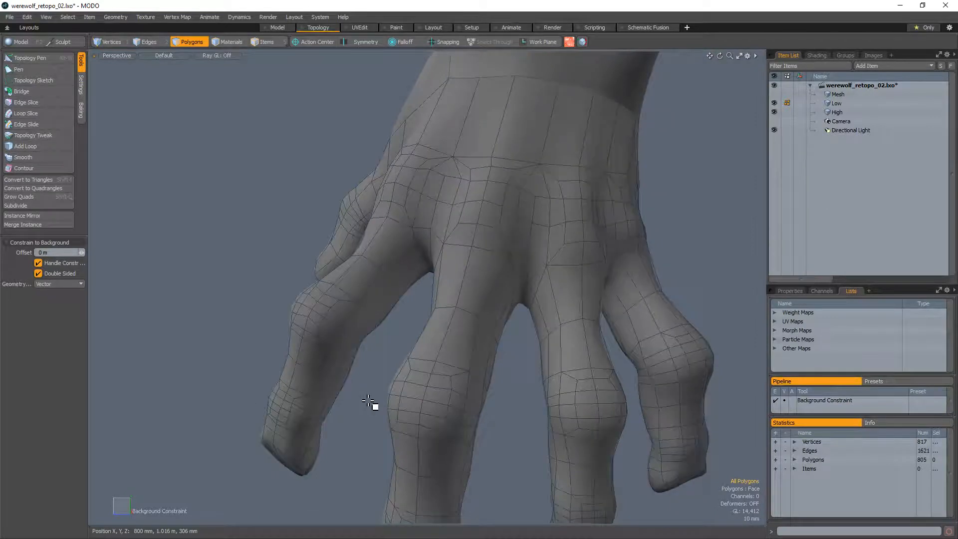
pyautogui.moveTo(370, 399)
pyautogui.keyDown('alt'); pyautogui.mouseDown()
pyautogui.moveTo(451, 202)
pyautogui.moveTo(453, 384)
pyautogui.moveTo(394, 237)
pyautogui.moveTo(398, 329)
pyautogui.moveTo(415, 293)
pyautogui.mouseUp(); pyautogui.keyUp('alt')
pyautogui.moveTo(381, 400)
pyautogui.mouseDown()
pyautogui.moveTo(392, 388)
pyautogui.moveTo(382, 391)
pyautogui.mouseUp()
pyautogui.keyDown('alt'); pyautogui.moveTo(534, 364); pyautogui.dragTo(421, 319); pyautogui.keyUp('alt')
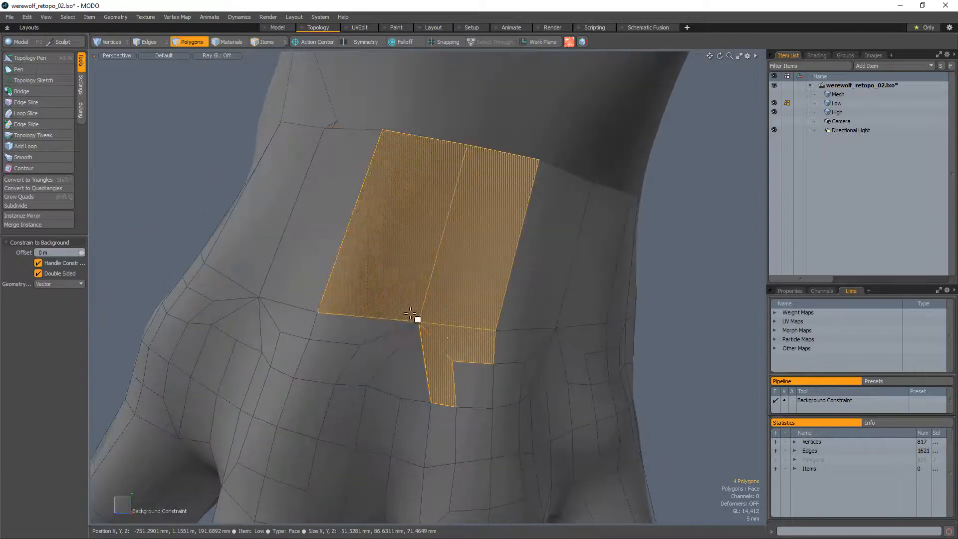
pyautogui.moveTo(536, 358)
pyautogui.keyDown('alt'); pyautogui.mouseDown()
pyautogui.moveTo(427, 321)
pyautogui.moveTo(487, 283)
pyautogui.moveTo(541, 289)
pyautogui.moveTo(411, 315)
pyautogui.mouseUp(); pyautogui.keyUp('alt')
# Activate Edge Slice on the knuckle's fan of edges and set the mesh constraint mode to none
pyautogui.press('2')
pyautogui.scroll(3, 403, 324)
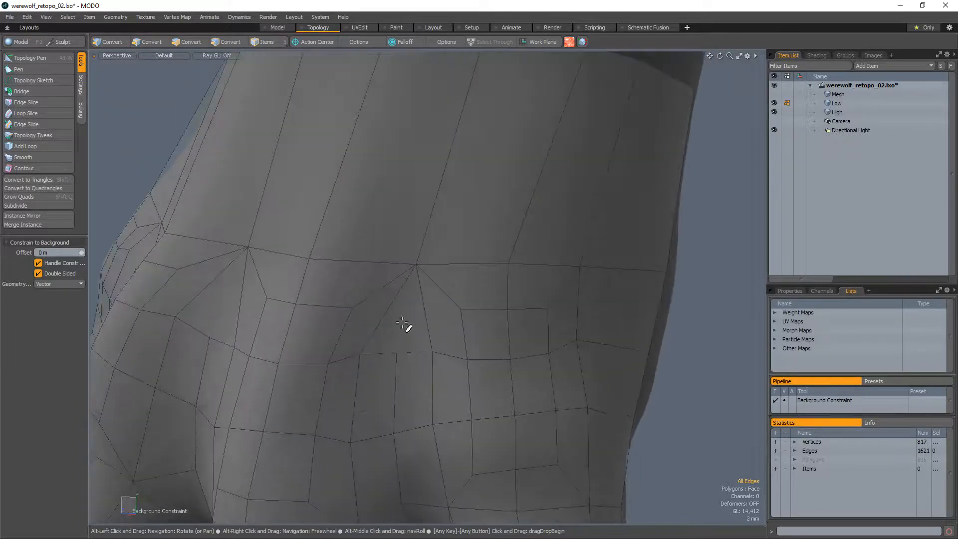
pyautogui.hotkey('alt', 'c')
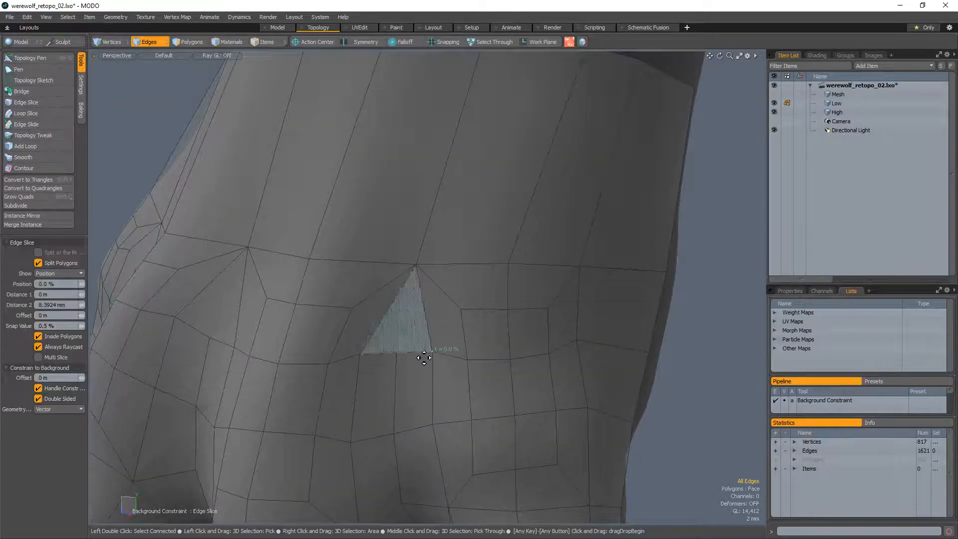
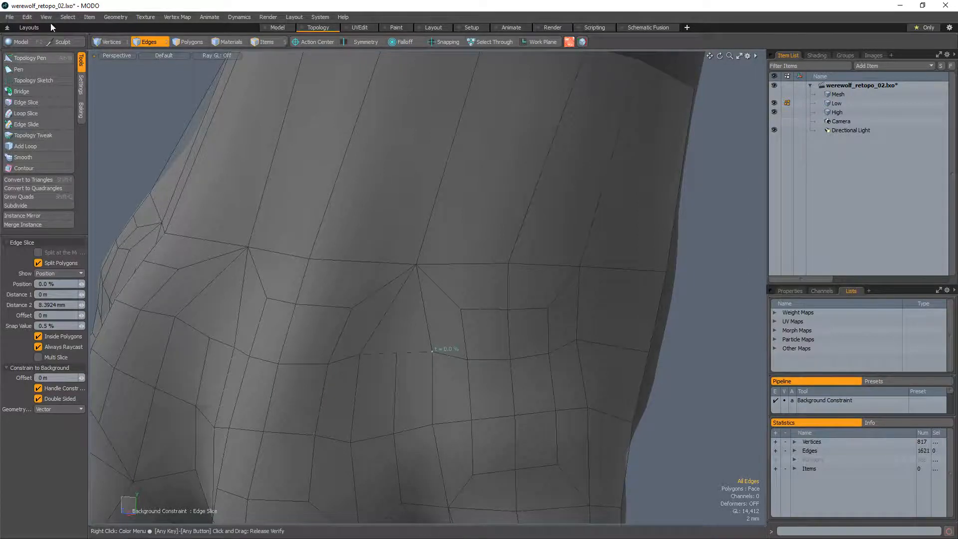
pyautogui.click(278, 28)
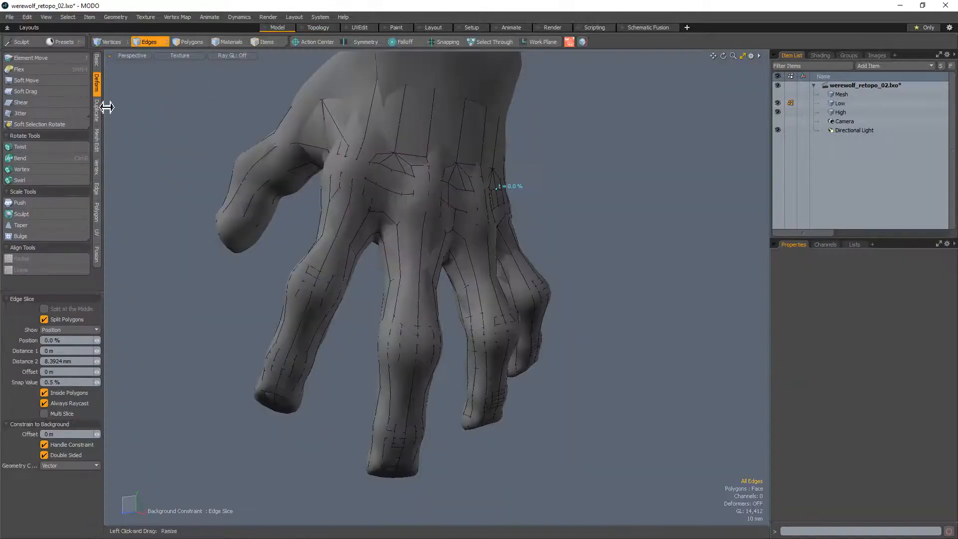
pyautogui.click(96, 61)
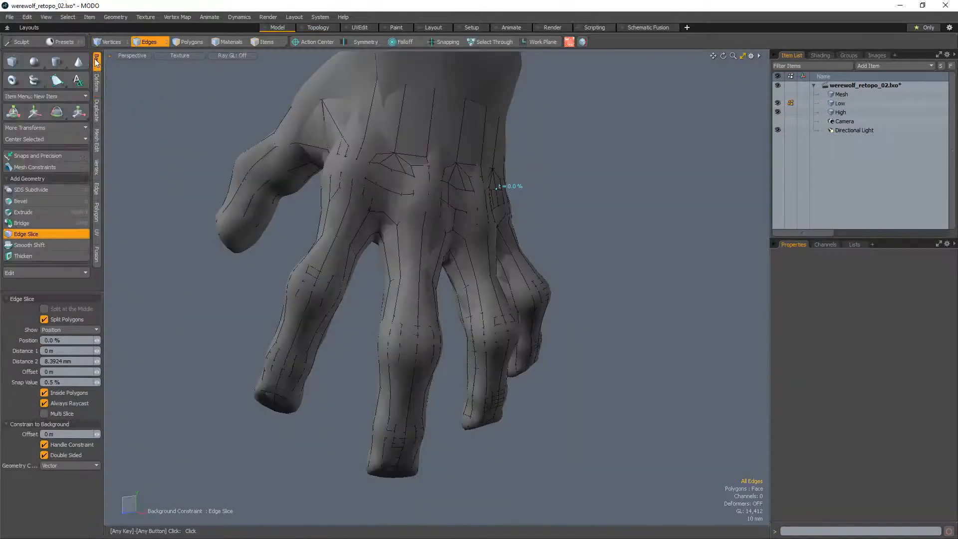
pyautogui.click(85, 167)
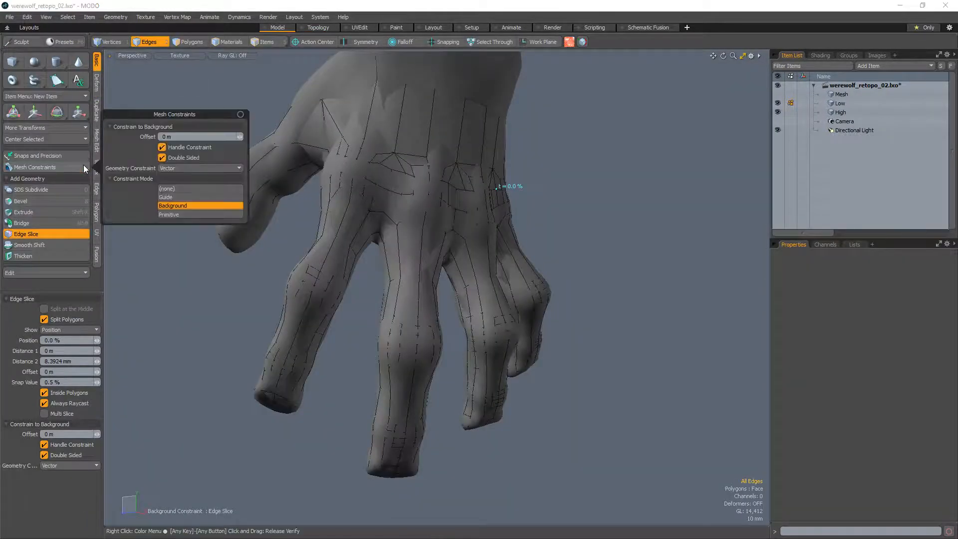
pyautogui.click(164, 187)
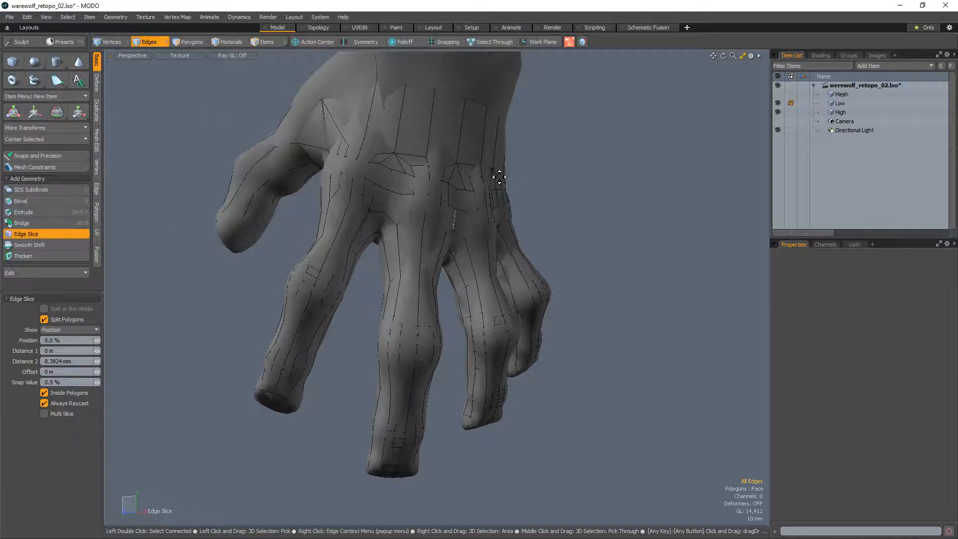
pyautogui.click(324, 28)
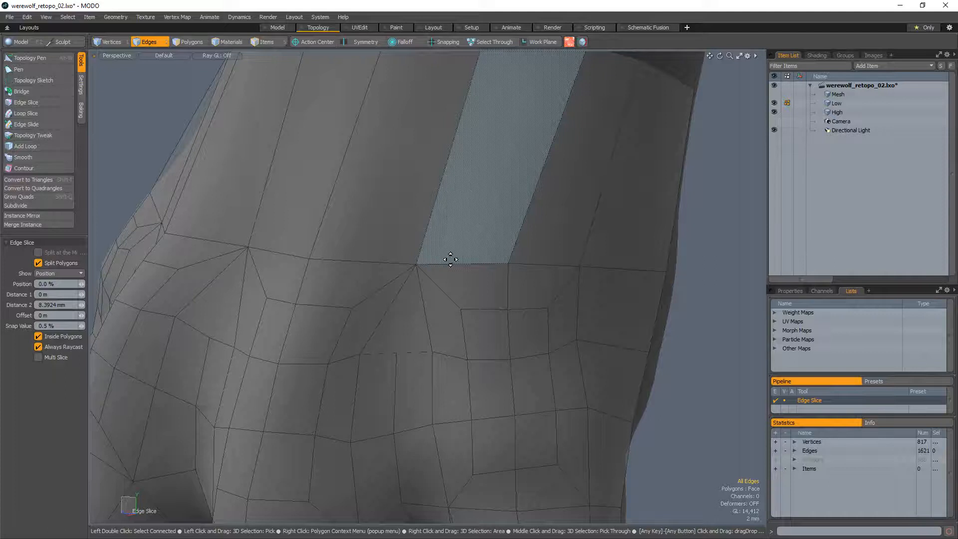
# Slice an arched edge loop around the knuckle's pole into the long back-of-hand polygons, plus an edge from the pole down to the open vertex below
pyautogui.click(432, 351)
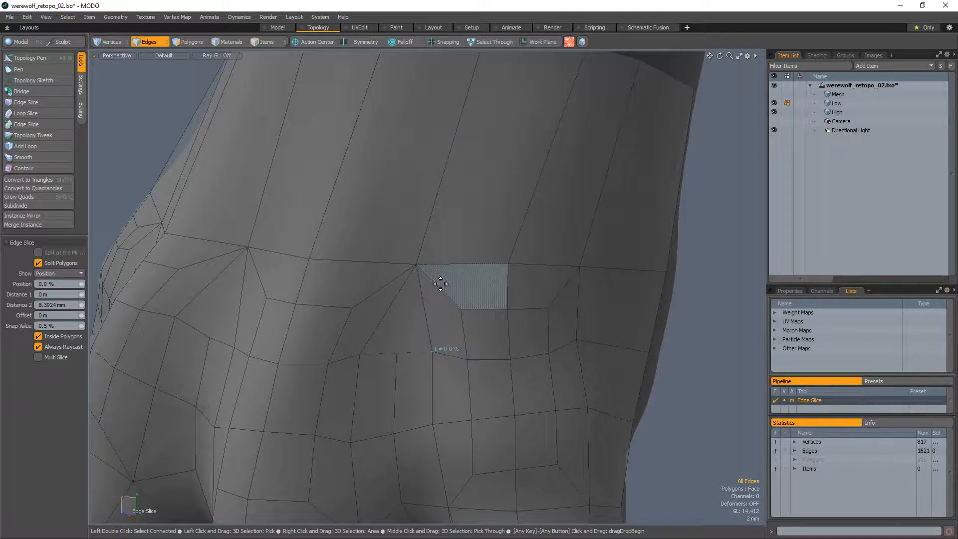
pyautogui.click(443, 265)
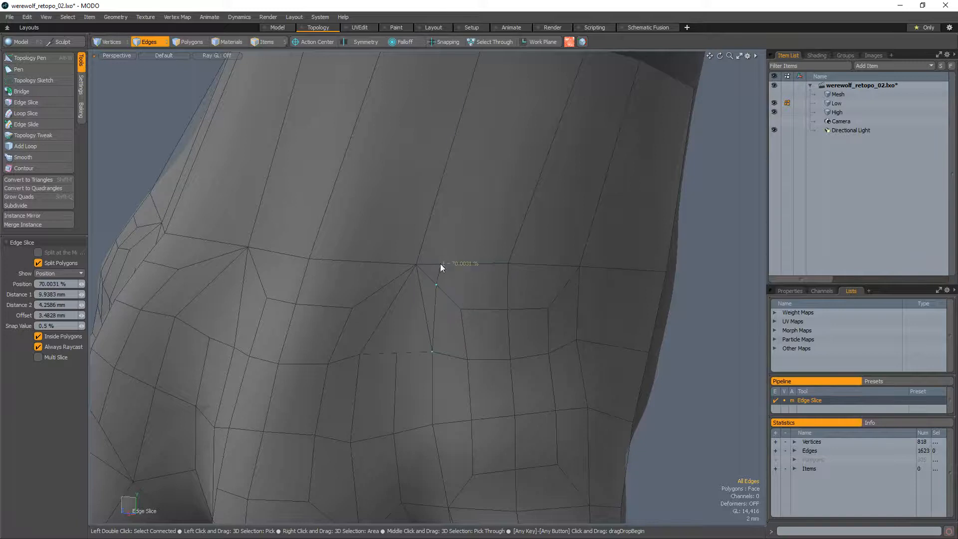
pyautogui.click(440, 263)
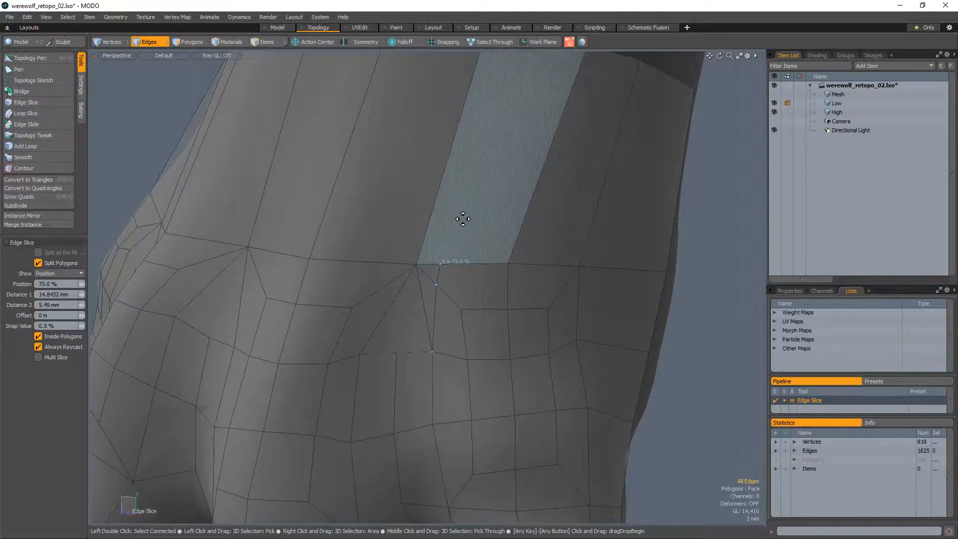
pyautogui.click(440, 200)
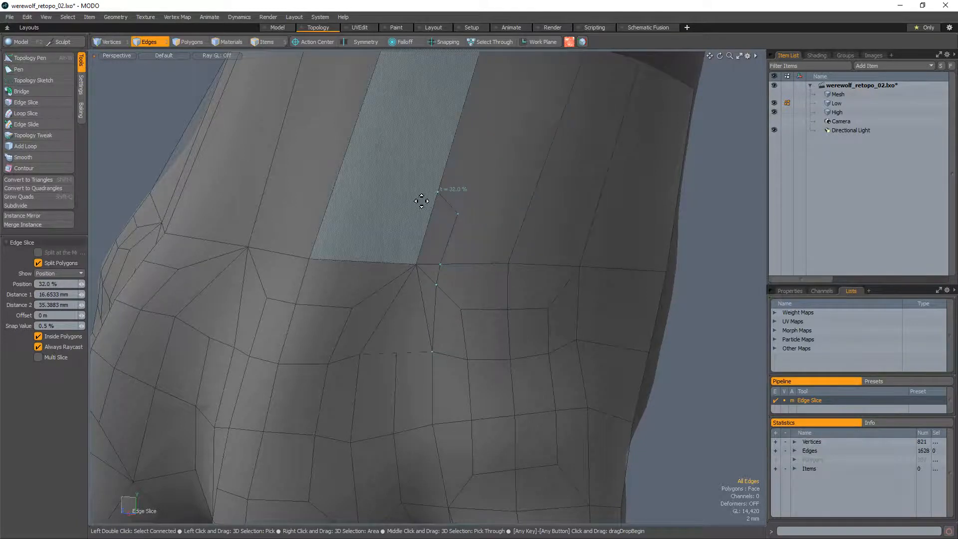
pyautogui.click(422, 198)
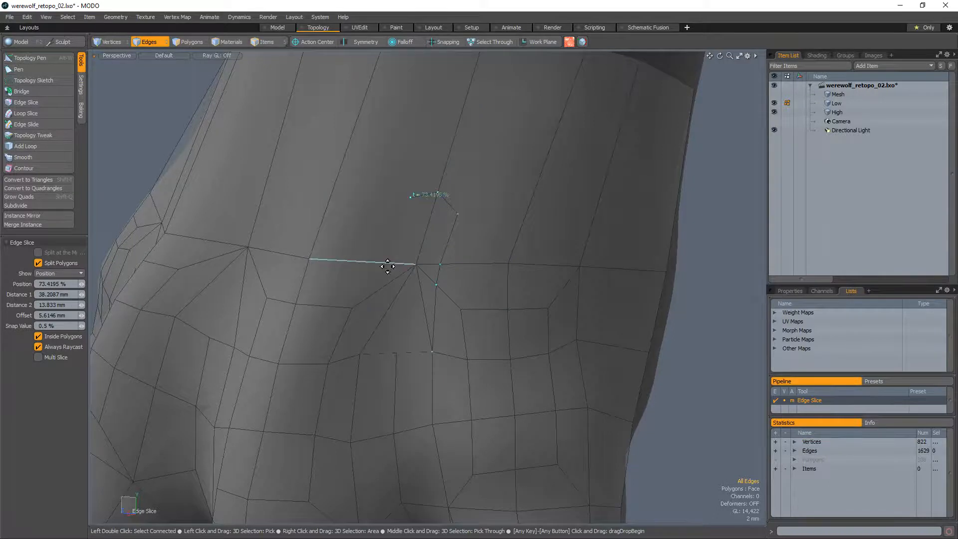
pyautogui.click(379, 293)
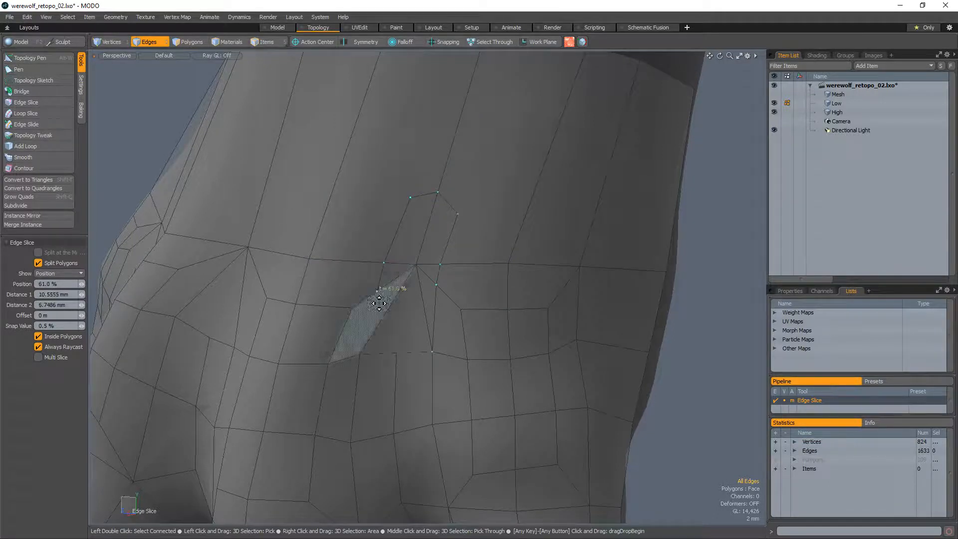
pyautogui.click(398, 353)
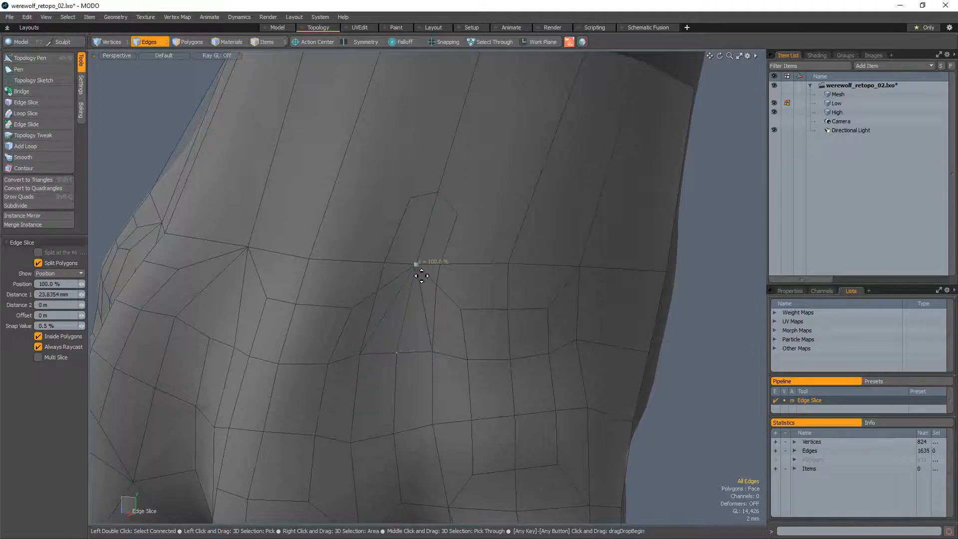
# Join the extra slice vertices on both sides of the knuckle into the transverse edge loop and remove the leftover diagonal edges
pyautogui.press('space')
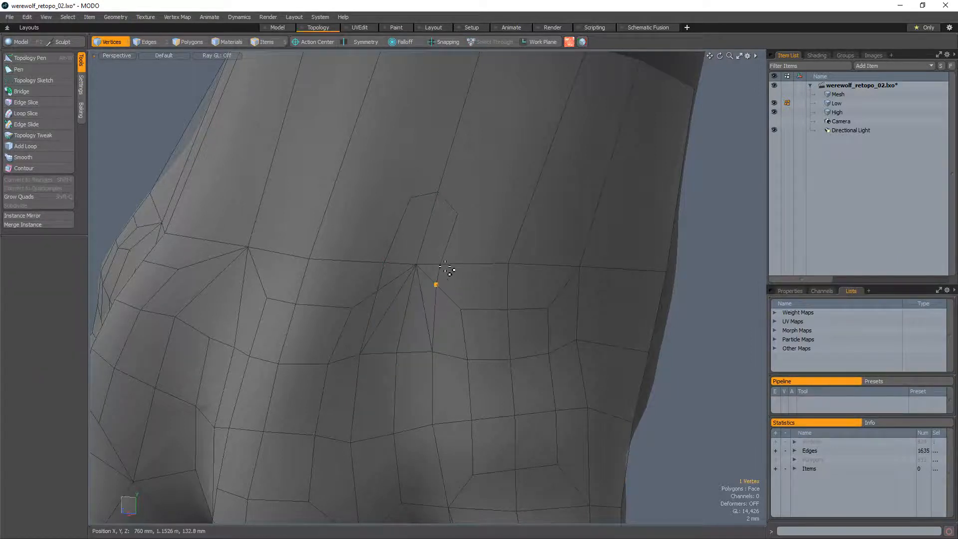
pyautogui.keyDown('shift'); pyautogui.click(442, 266); pyautogui.keyUp('shift')
pyautogui.press('BackSpace')
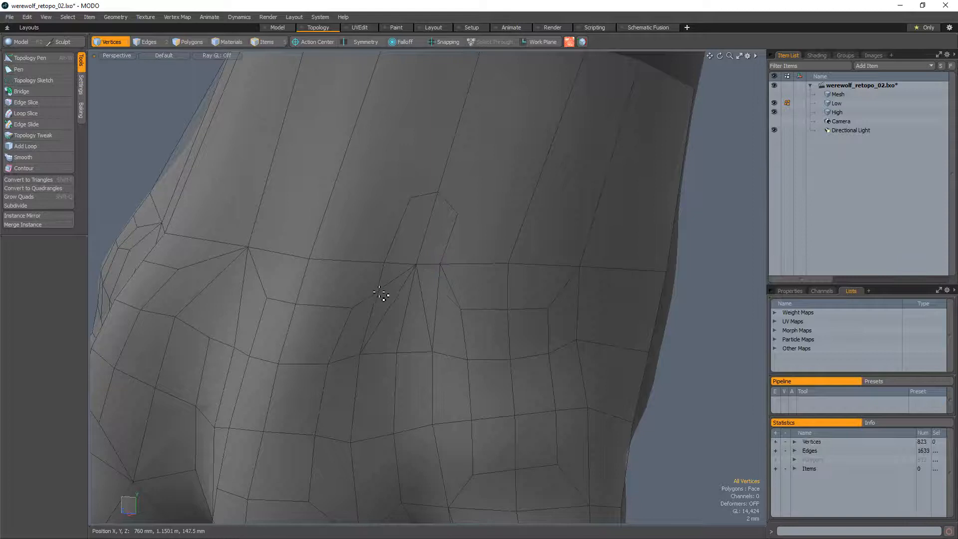
pyautogui.hotkey('alt', 'j')
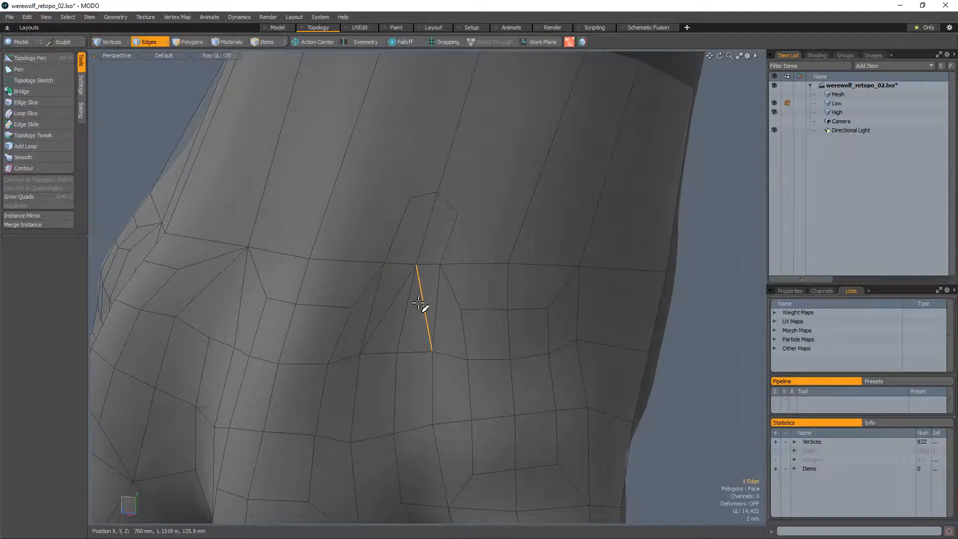
pyautogui.press('BackSpace')
# Slice an arched edge loop around the pole between the middle and ring knuckles, cutting into the long back-of-hand polygons
pyautogui.keyDown('alt'); pyautogui.keyDown('shift'); pyautogui.moveTo(498, 227); pyautogui.dragTo(477, 294); pyautogui.keyUp('shift'); pyautogui.keyUp('alt')
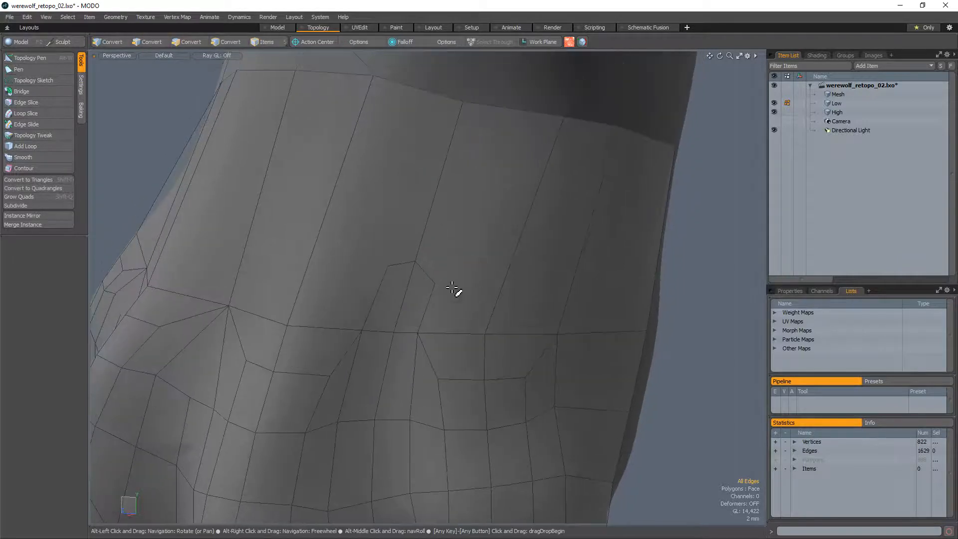
pyautogui.press('c')
pyautogui.keyDown('ctrl'); pyautogui.keyDown('alt'); pyautogui.moveTo(489, 250); pyautogui.dragTo(439, 264); pyautogui.keyUp('alt'); pyautogui.keyUp('ctrl')
pyautogui.keyDown('alt'); pyautogui.moveTo(479, 329); pyautogui.dragTo(522, 321); pyautogui.keyUp('alt')
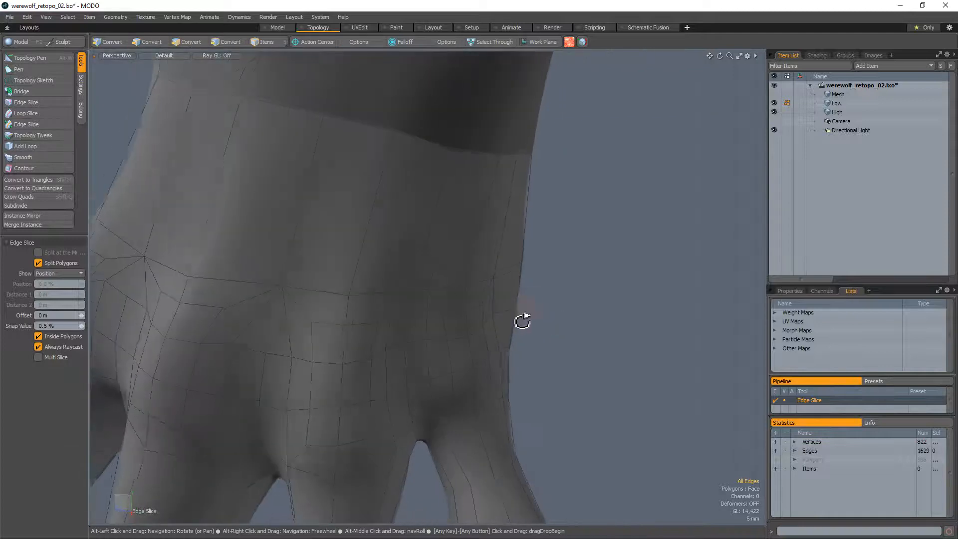
pyautogui.press('space')
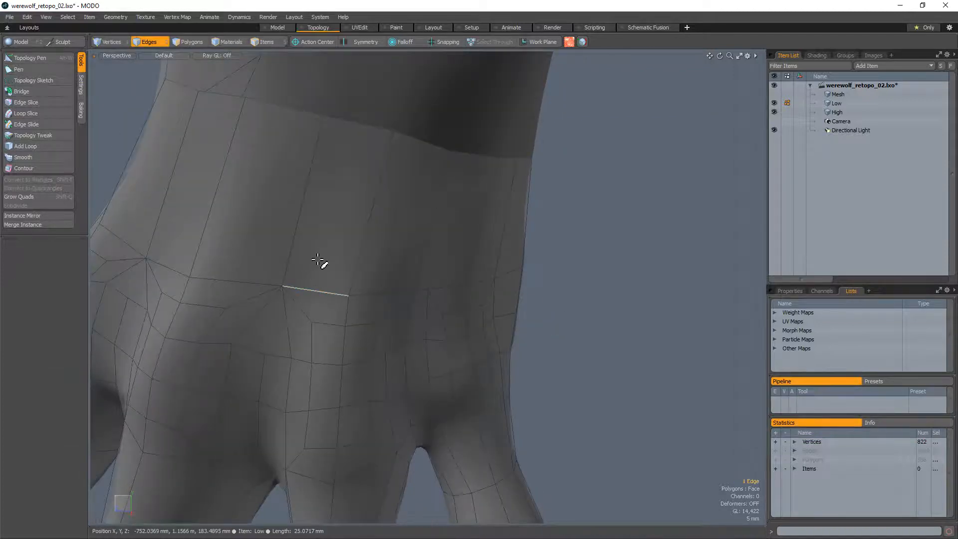
pyautogui.press('c')
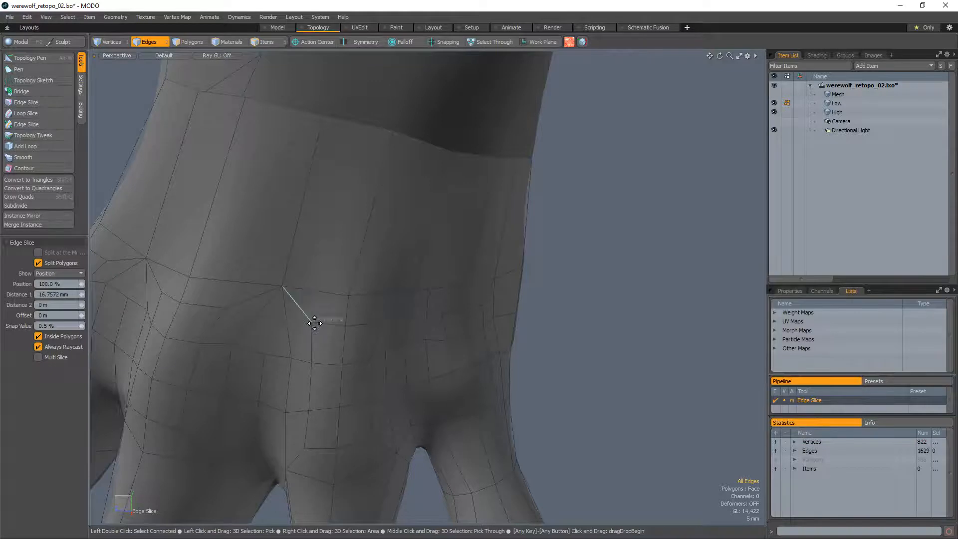
pyautogui.press('space')
pyautogui.press('c')
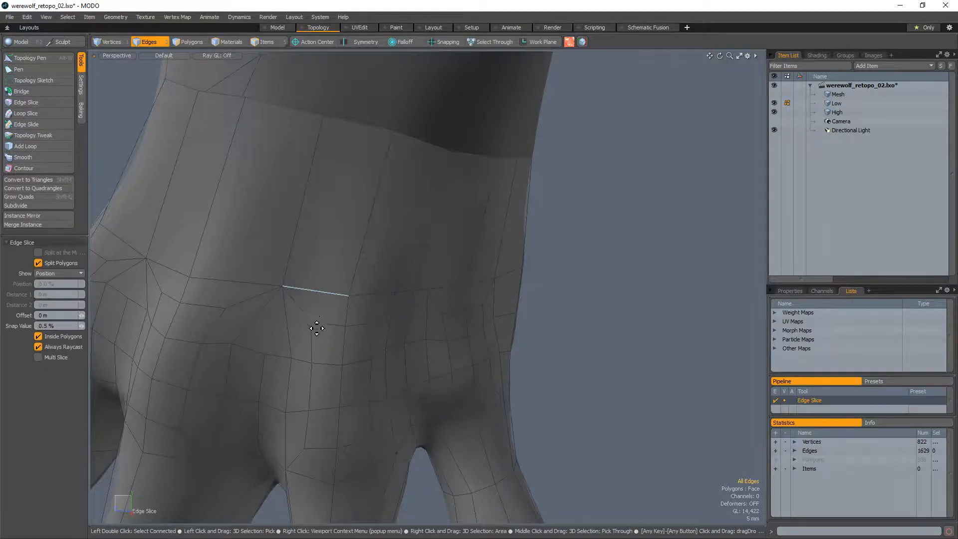
pyautogui.click(313, 324)
pyautogui.click(316, 292)
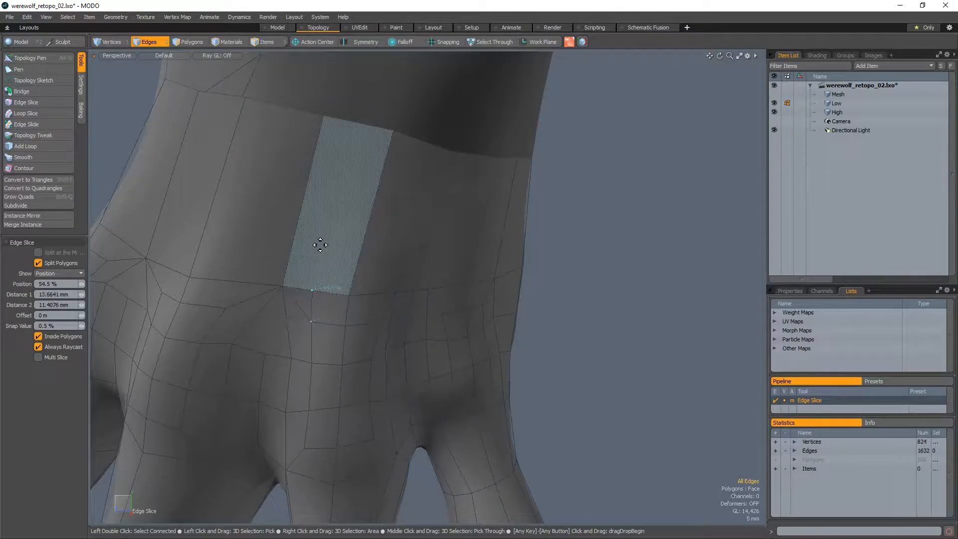
pyautogui.click(298, 227)
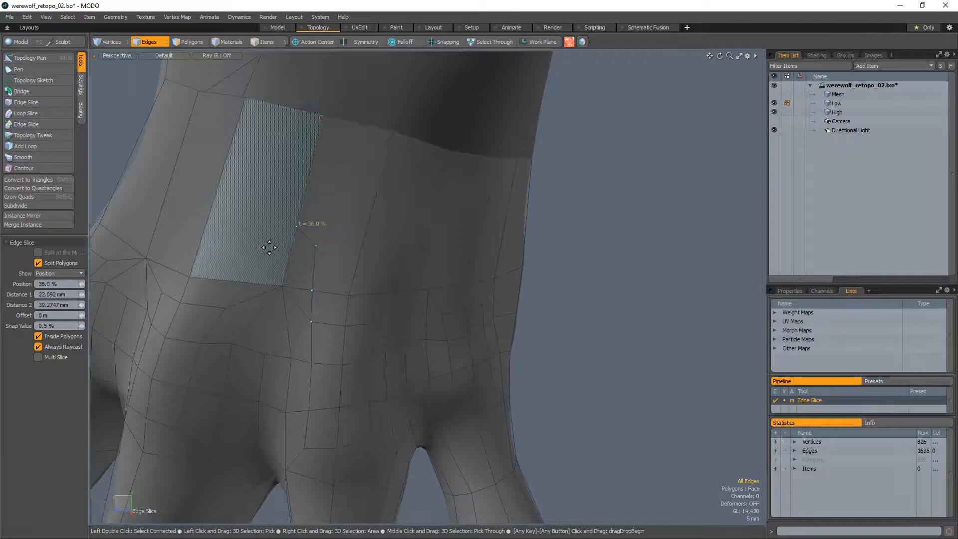
pyautogui.click(239, 282)
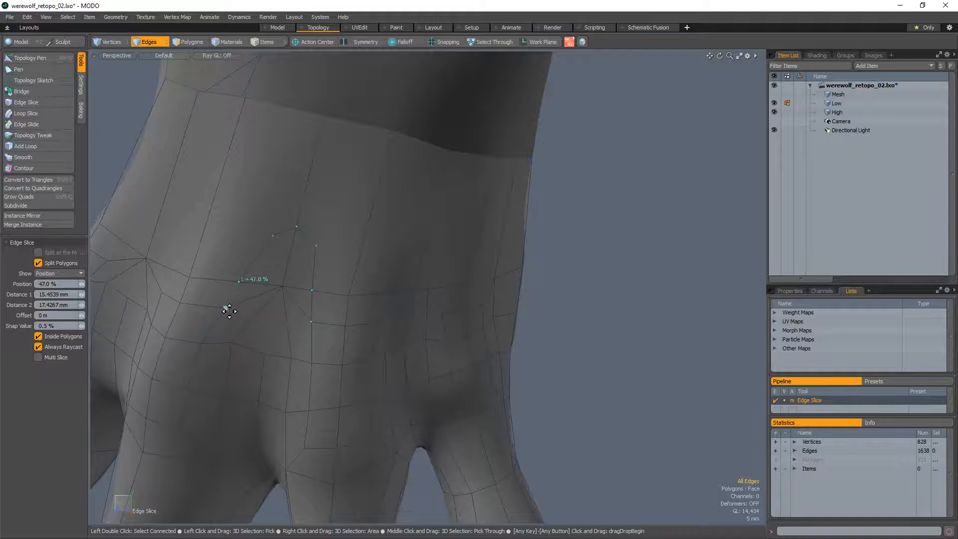
pyautogui.press('space')
# Slice extra edges from the pole between the middle and ring knuckles down to the transverse edge loop below
pyautogui.keyDown('alt'); pyautogui.moveTo(374, 304); pyautogui.dragTo(406, 304); pyautogui.keyUp('alt')
pyautogui.press('c')
pyautogui.click(314, 282)
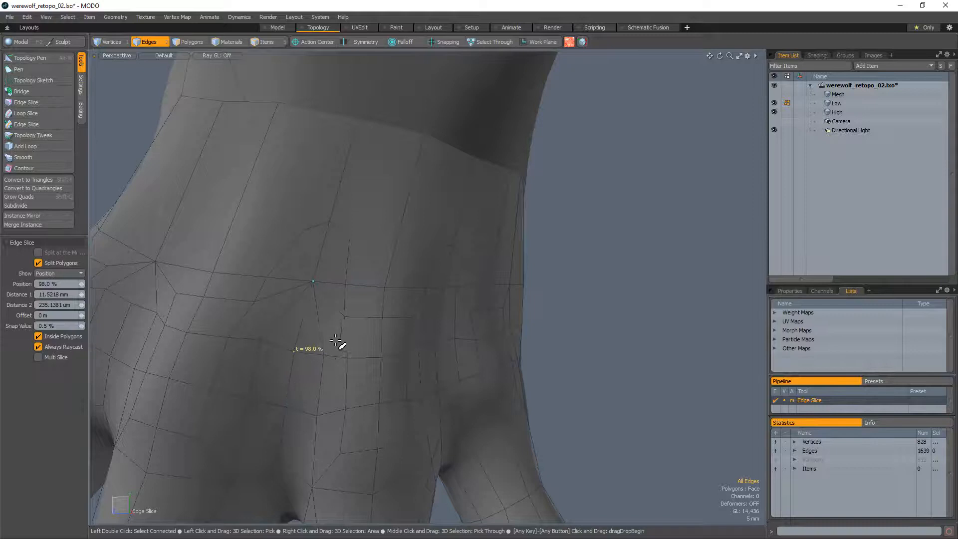
pyautogui.click(325, 354)
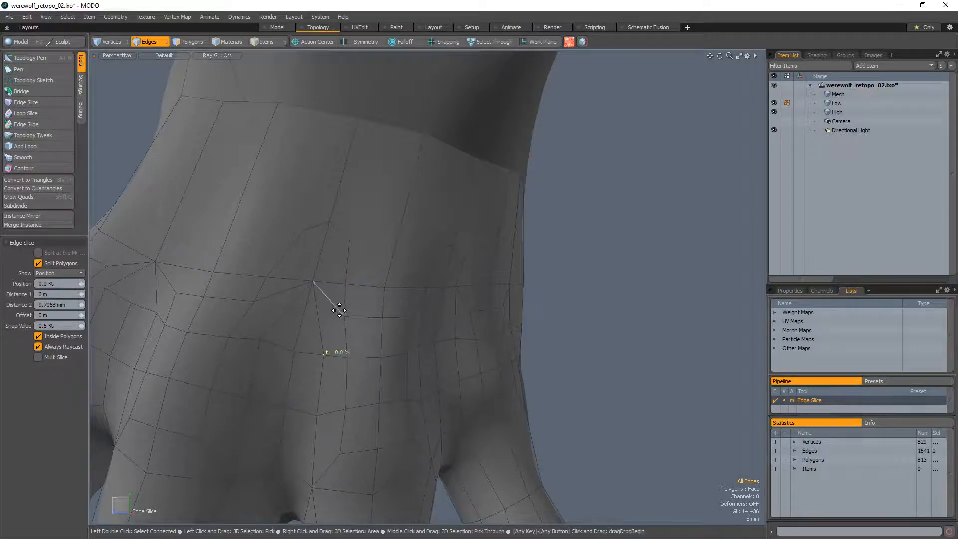
pyautogui.press('space')
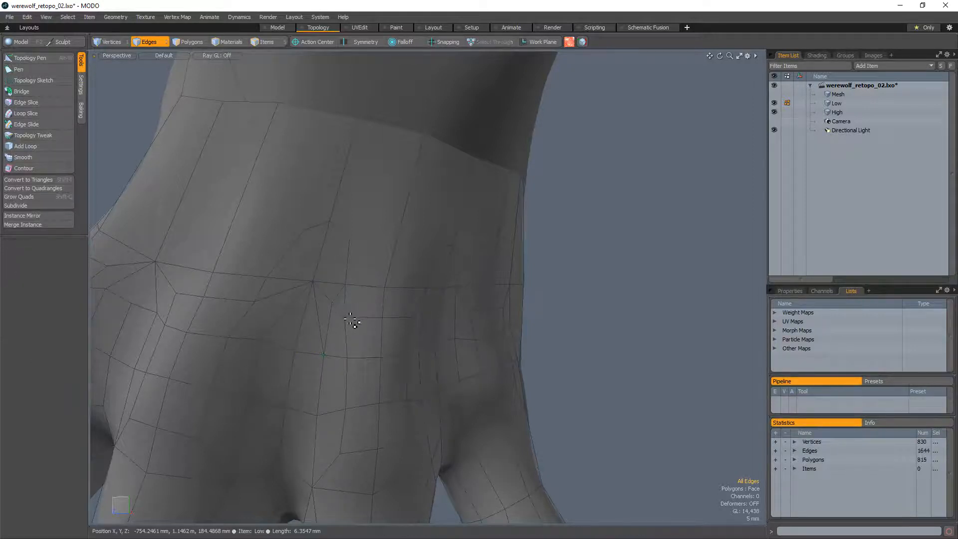
# Merge the small triangles and slivers on both sides of that pole into single polygons
pyautogui.keyDown('alt'); pyautogui.moveTo(395, 308); pyautogui.dragTo(362, 306); pyautogui.keyUp('alt')
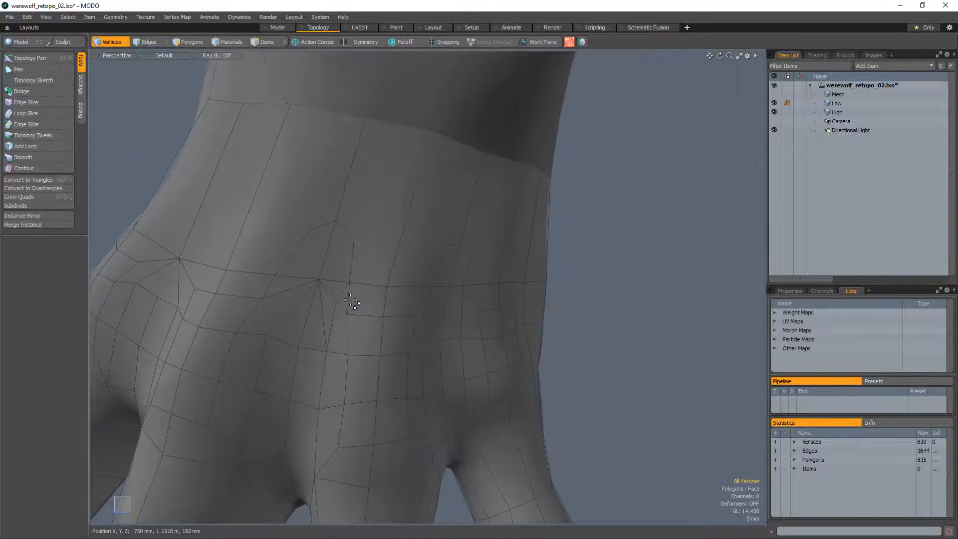
pyautogui.press('2')
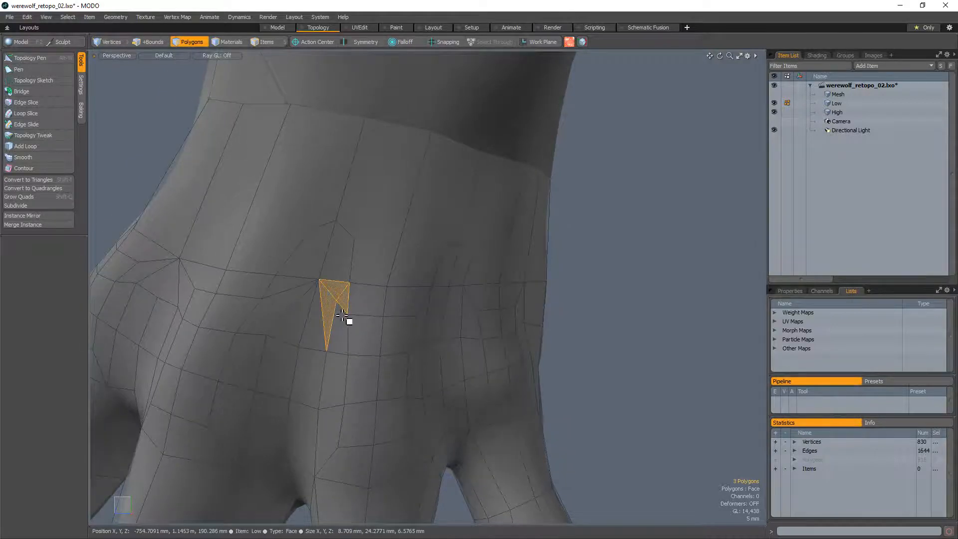
pyautogui.hotkey('shift', 'z')
pyautogui.click(296, 316)
pyautogui.keyDown('shift'); pyautogui.click(289, 288); pyautogui.keyUp('shift')
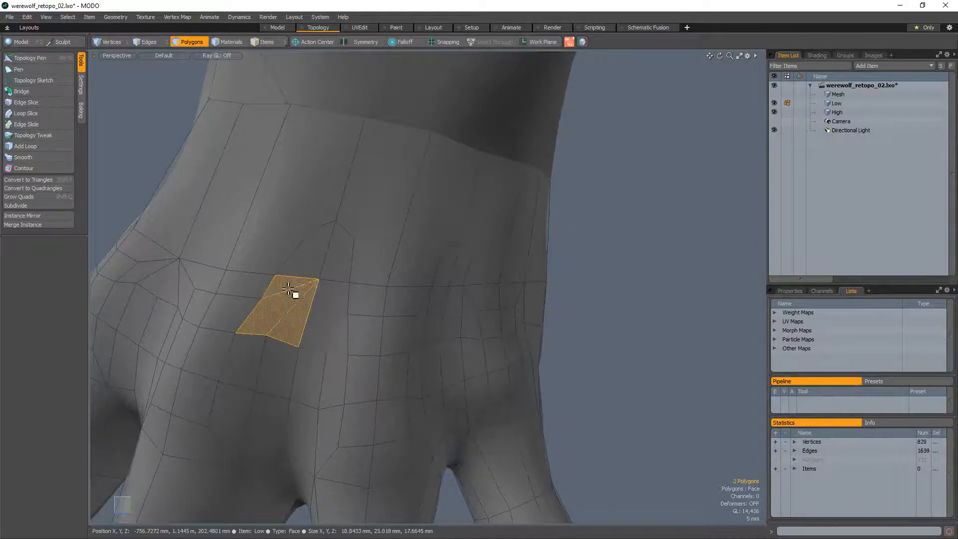
pyautogui.hotkey('shift', 'z')
# Clean up the extra vertex beneath the new arch and reposition the surrounding vertices with the Topology Pen
pyautogui.press('1')
pyautogui.keyDown('alt'); pyautogui.moveTo(365, 295); pyautogui.dragTo(368, 316); pyautogui.keyUp('alt')
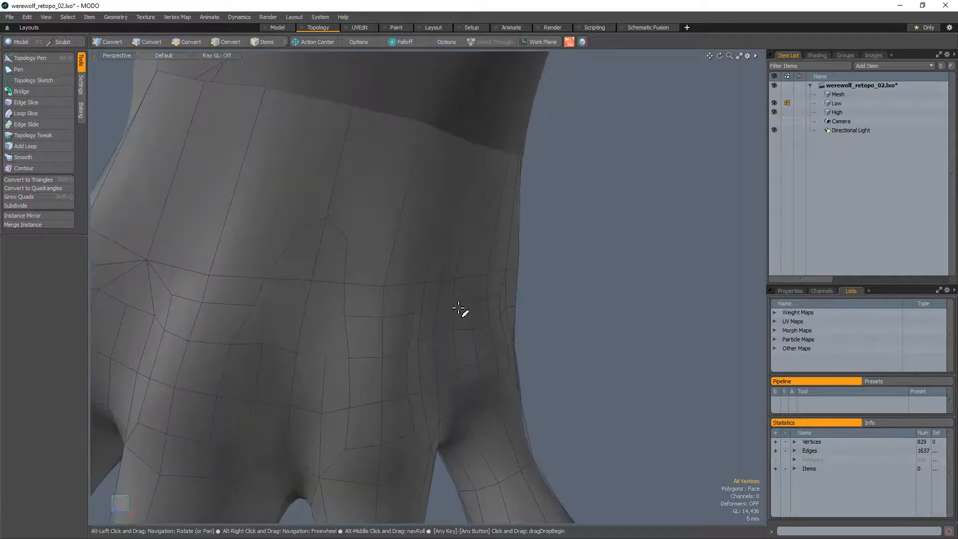
pyautogui.keyDown('alt'); pyautogui.moveTo(459, 309); pyautogui.dragTo(242, 313); pyautogui.keyUp('alt')
pyautogui.press('2')
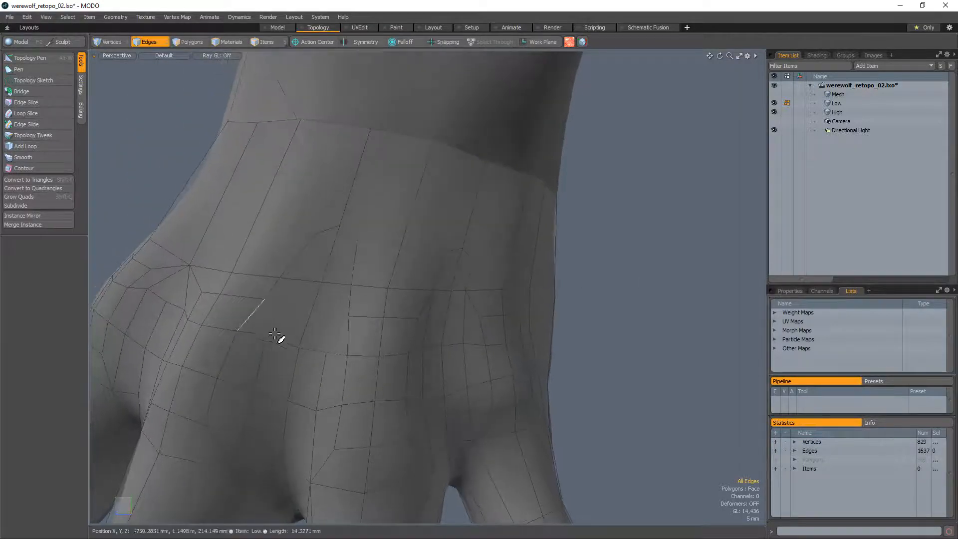
pyautogui.hotkey('alt', 'w')
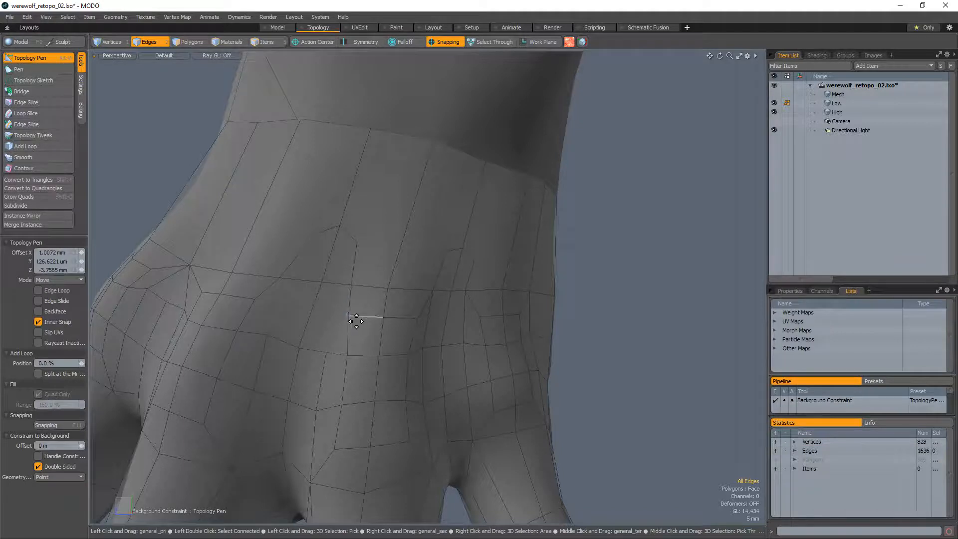
# Slice edges on both sides beneath the arch to link the lower loop with the knuckle line, and even them out with the Topology Pen
pyautogui.press('c')
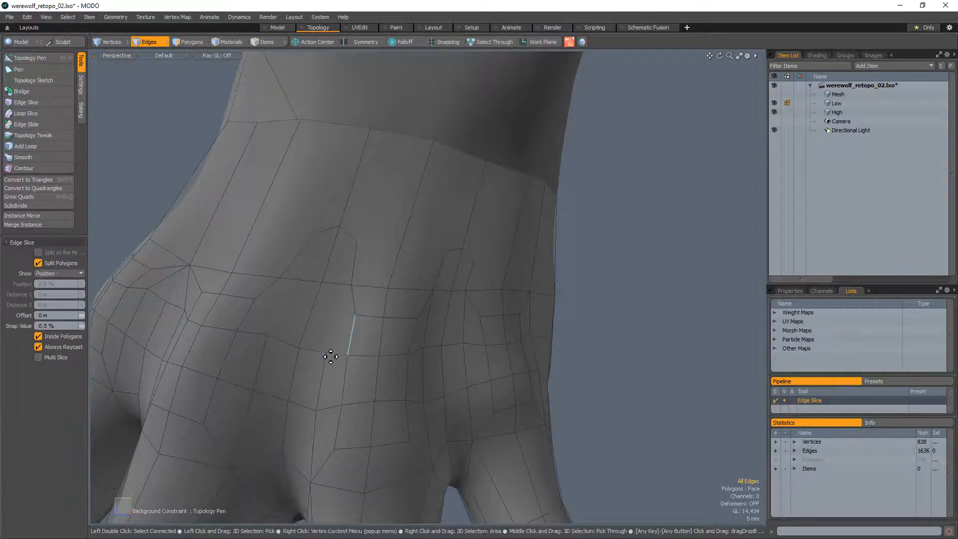
pyautogui.click(327, 352)
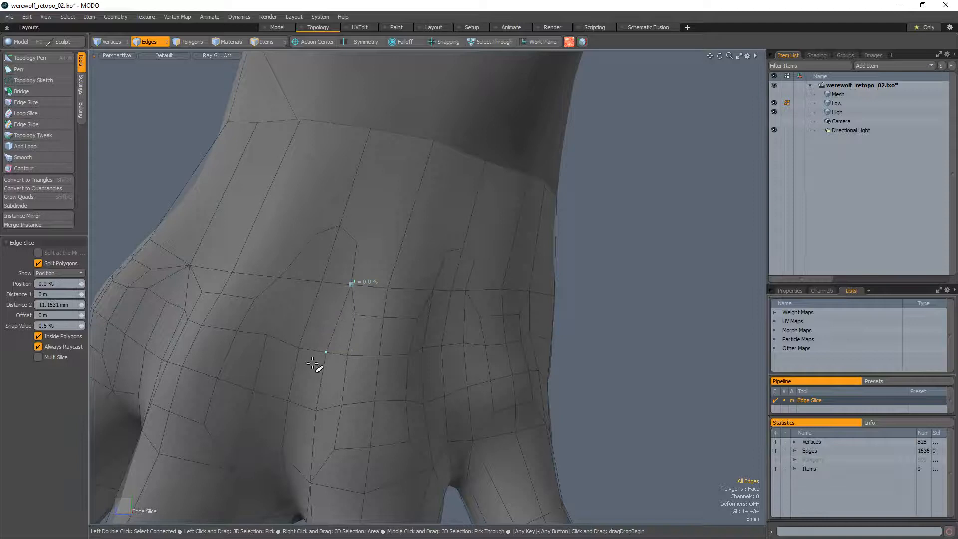
pyautogui.click(268, 334)
pyautogui.press('space')
pyautogui.hotkey('alt', 'w')
pyautogui.moveTo(283, 263)
pyautogui.keyDown('alt'); pyautogui.mouseDown()
pyautogui.moveTo(295, 284)
pyautogui.moveTo(276, 277)
pyautogui.mouseUp(); pyautogui.keyUp('alt')
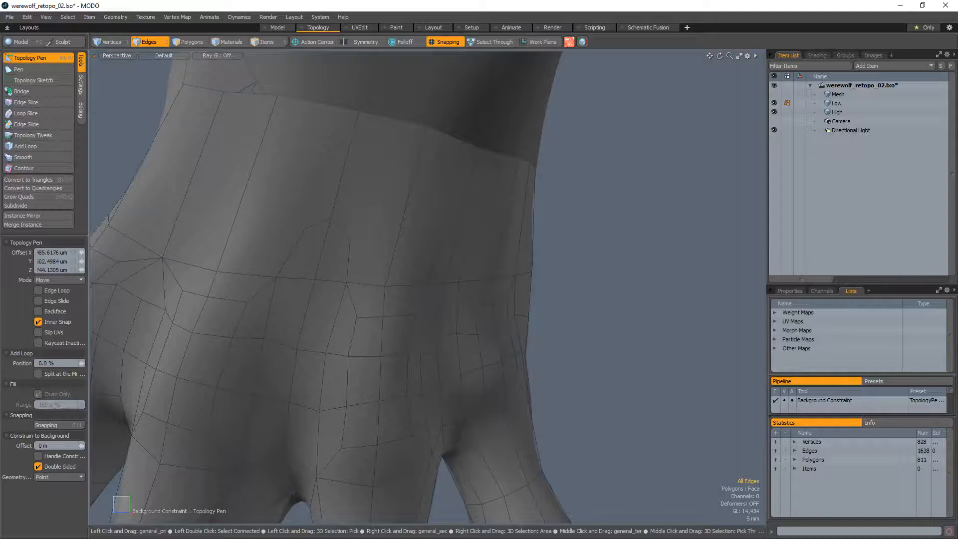
# Slice a matching arched edge loop around the pole between the index and middle knuckles, running down both sides
pyautogui.keyDown('alt'); pyautogui.moveTo(369, 339); pyautogui.dragTo(387, 372); pyautogui.keyUp('alt')
pyautogui.keyDown('ctrl'); pyautogui.keyDown('alt'); pyautogui.moveTo(359, 290); pyautogui.dragTo(344, 319); pyautogui.keyUp('alt'); pyautogui.keyUp('ctrl')
pyautogui.press('c')
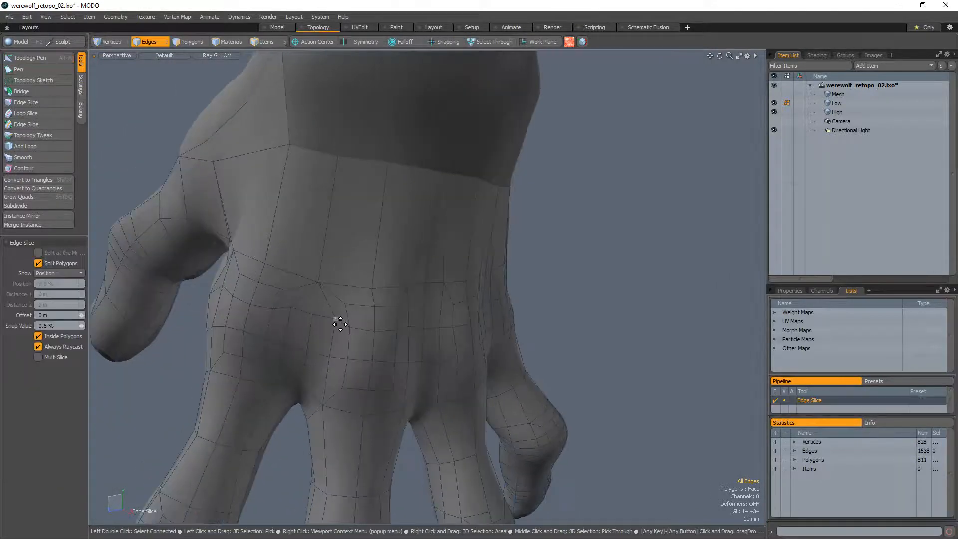
pyautogui.click(336, 319)
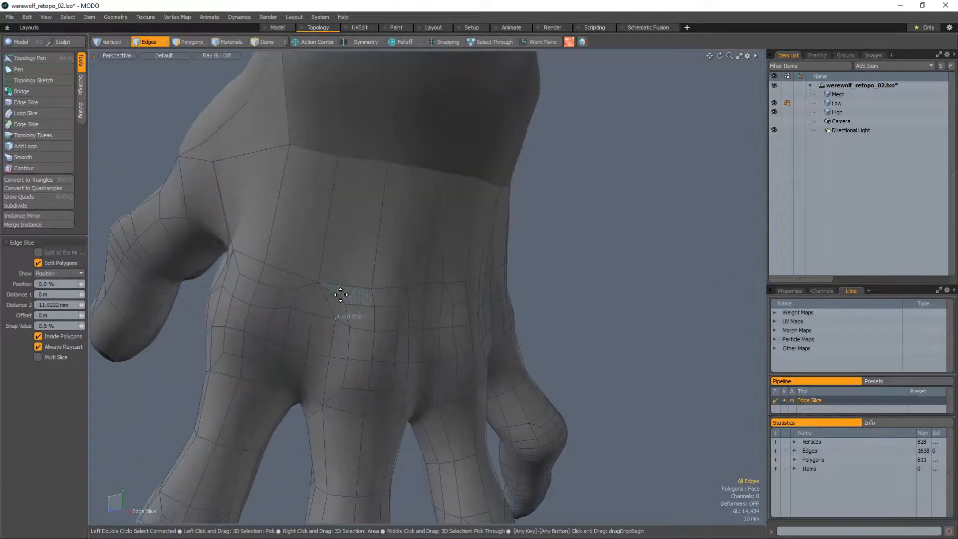
pyautogui.click(339, 253)
pyautogui.click(324, 243)
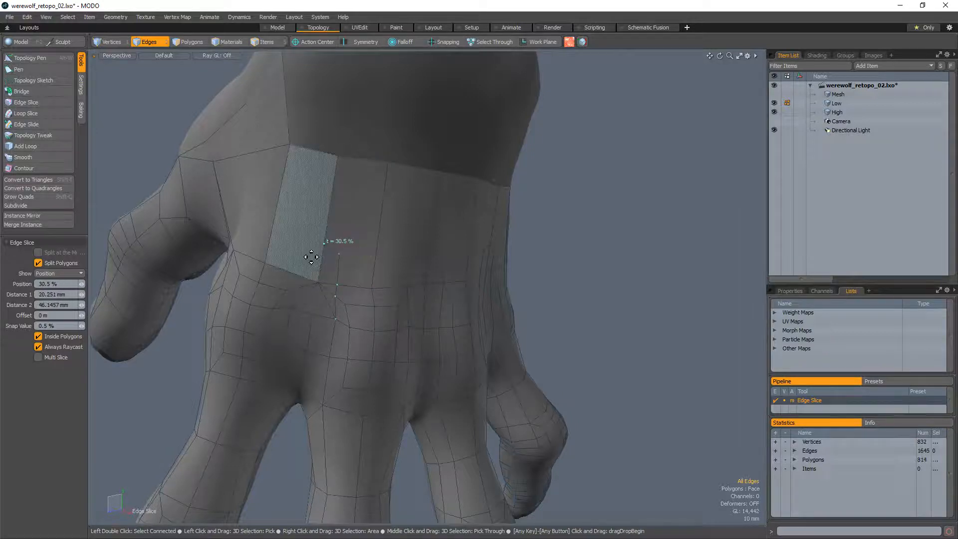
pyautogui.moveTo(313, 253); pyautogui.dragTo(297, 285)
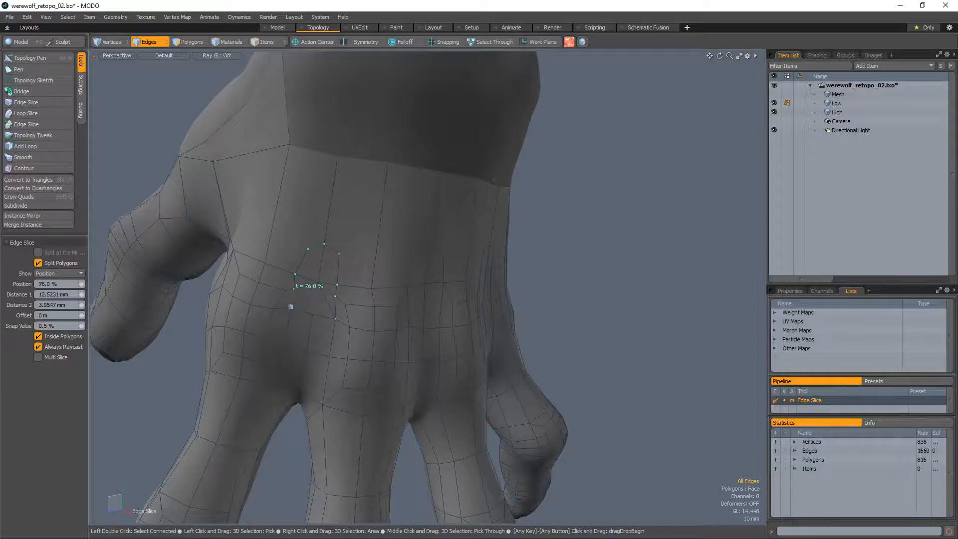
pyautogui.click(291, 307)
pyautogui.press('space')
# Remove the leftover diagonal edges below the index-middle pole and join the extra vertices into the transverse loop
pyautogui.keyDown('ctrl'); pyautogui.keyDown('alt'); pyautogui.moveTo(304, 280); pyautogui.dragTo(352, 277); pyautogui.keyUp('alt'); pyautogui.keyUp('ctrl')
pyautogui.keyDown('alt'); pyautogui.moveTo(329, 331); pyautogui.dragTo(334, 349); pyautogui.keyUp('alt')
pyautogui.press('3')
pyautogui.click(340, 326)
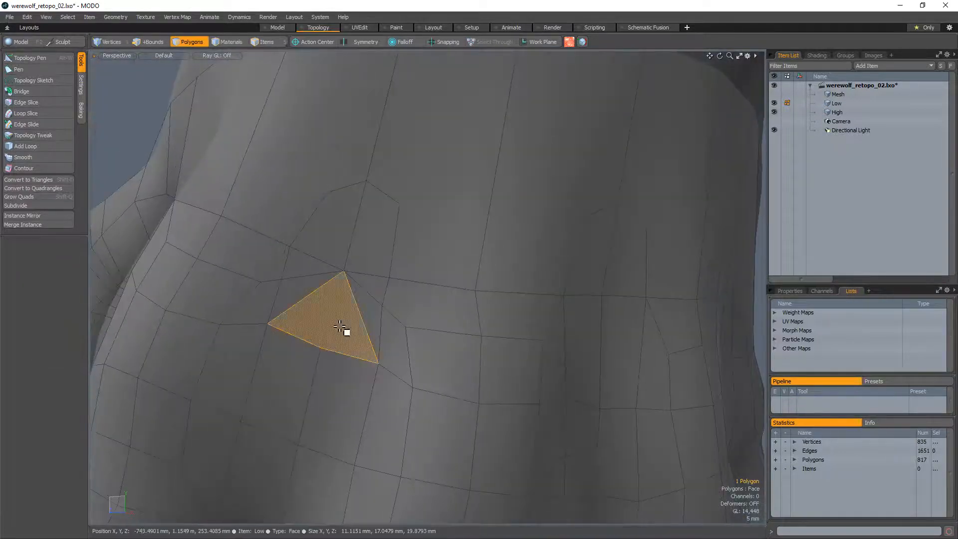
pyautogui.press('2')
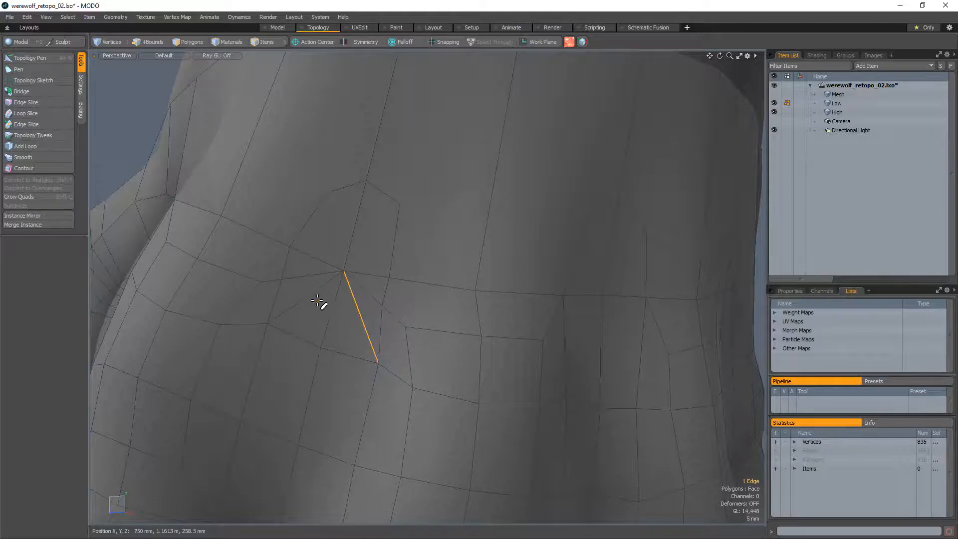
pyautogui.press('1')
pyautogui.click(387, 312)
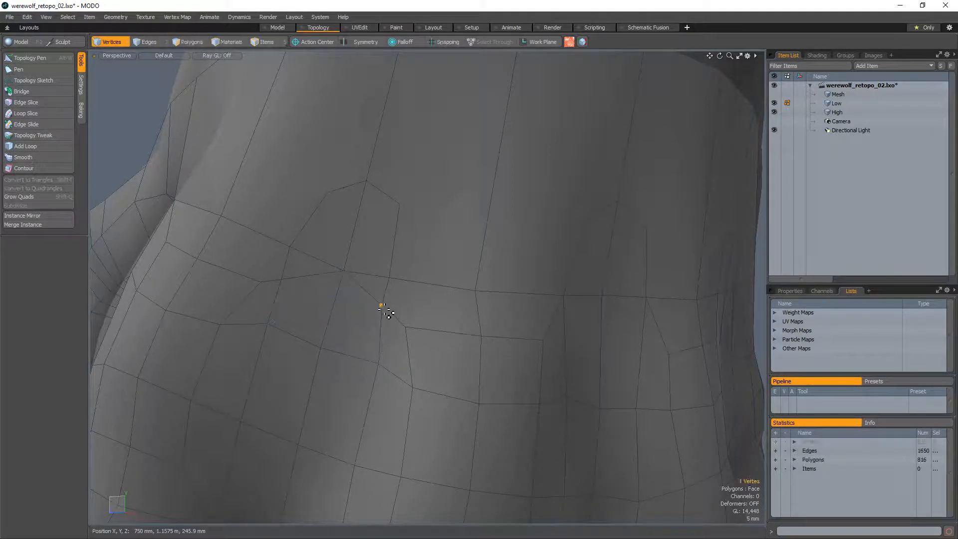
pyautogui.hotkey('ctrl', 'j')
pyautogui.hotkey('ctrl', 'j')
pyautogui.hotkey('alt', 'w')
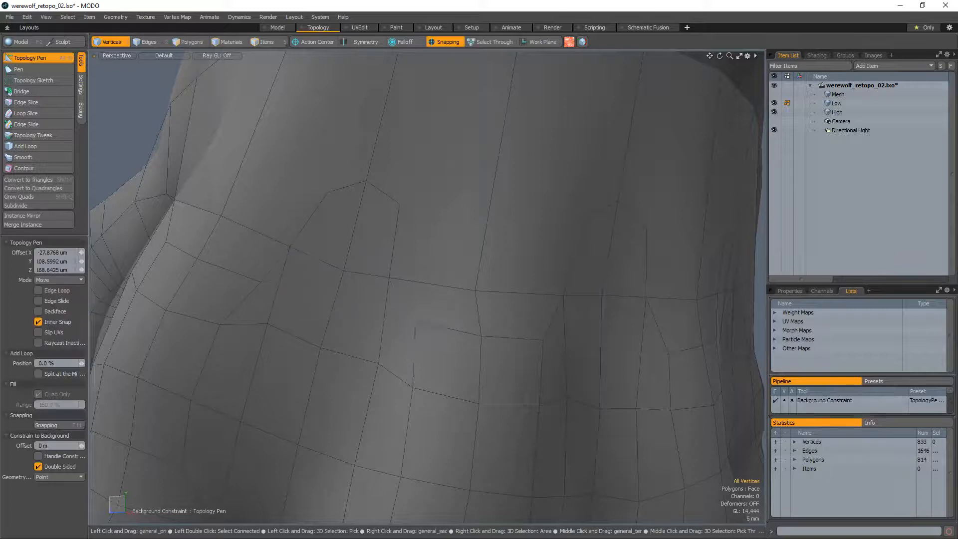
# Slice connecting edges between the knuckle arches across the back of the hand, continuing to its outer side
pyautogui.scroll(-3, 431, 306)
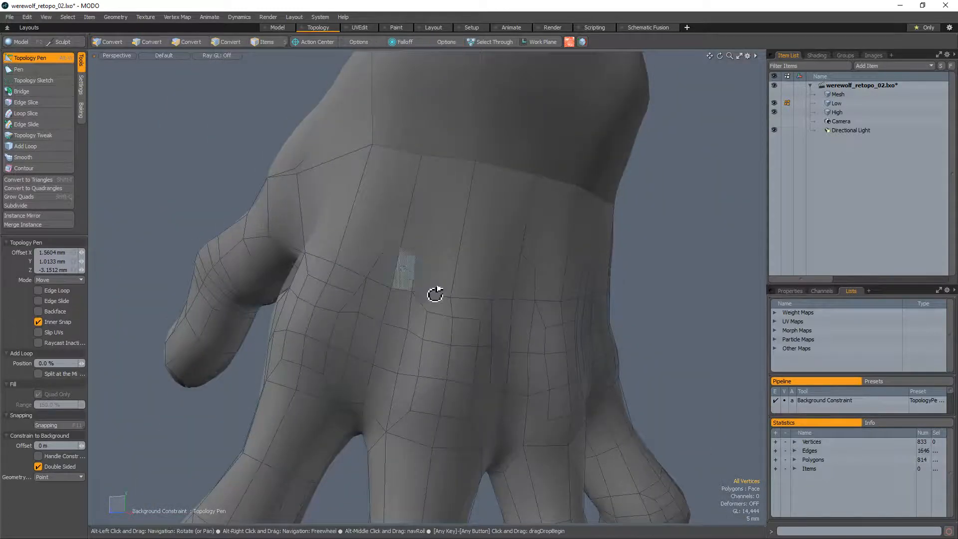
pyautogui.keyDown('alt'); pyautogui.moveTo(435, 294); pyautogui.dragTo(417, 265); pyautogui.keyUp('alt')
pyautogui.press('c')
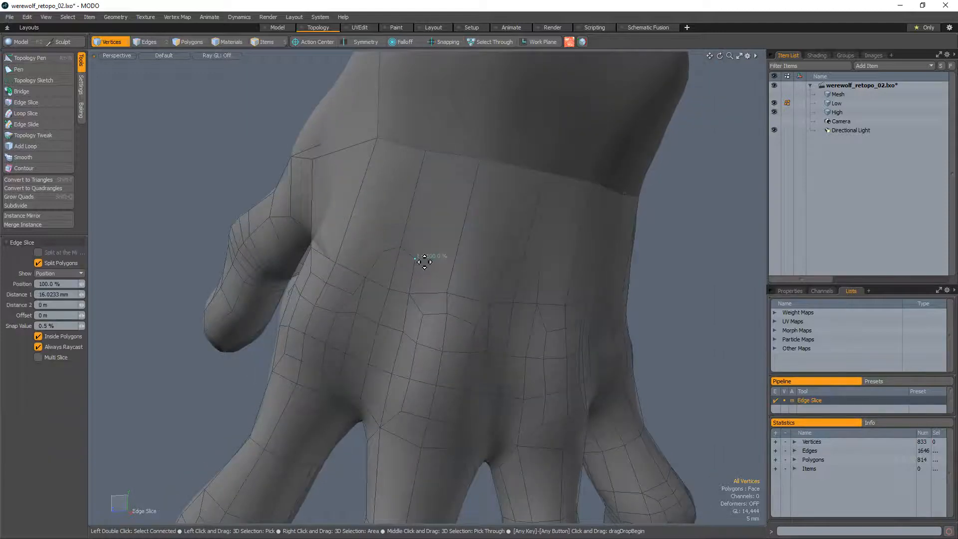
pyautogui.click(455, 264)
pyautogui.keyDown('alt'); pyautogui.moveTo(616, 318); pyautogui.dragTo(418, 280); pyautogui.keyUp('alt')
pyautogui.click(399, 271)
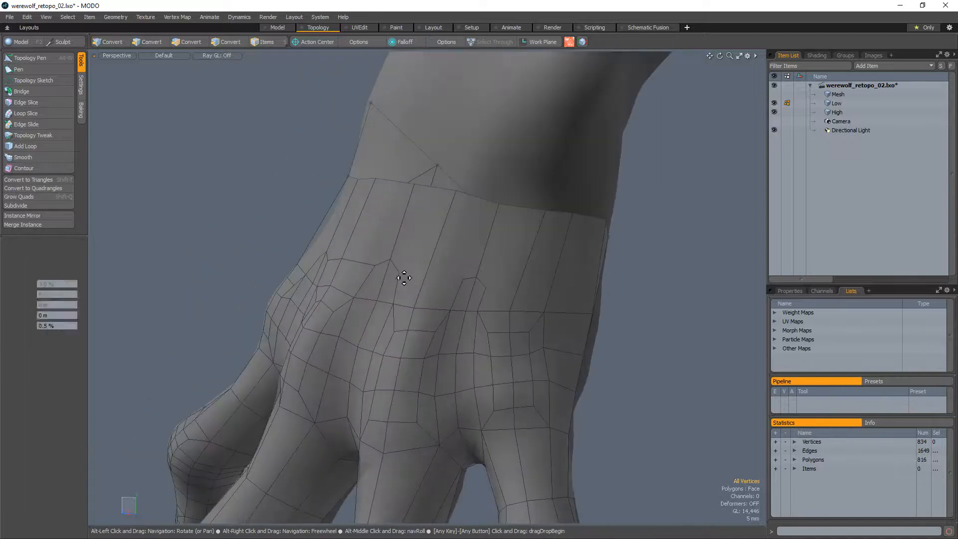
pyautogui.click(428, 272)
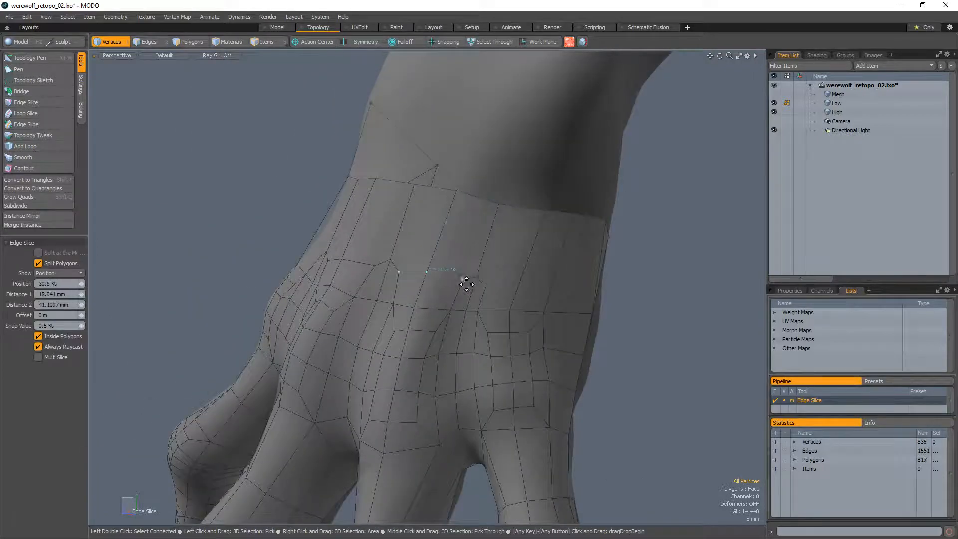
pyautogui.click(473, 290)
pyautogui.keyDown('alt'); pyautogui.moveTo(474, 289); pyautogui.dragTo(419, 282); pyautogui.keyUp('alt')
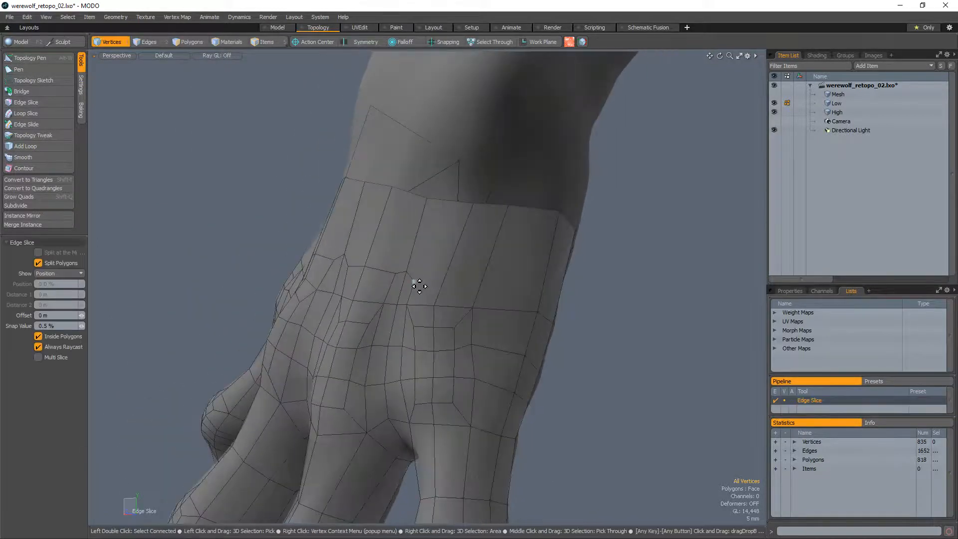
pyautogui.click(447, 274)
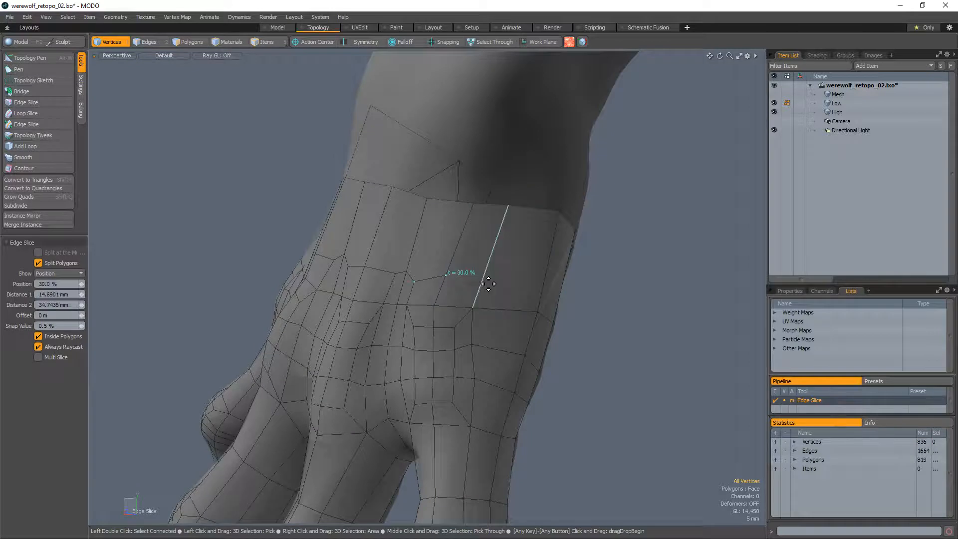
pyautogui.click(536, 290)
pyautogui.press('space')
# Add an edge loop across the long back-of-hand polygons with Loop Slice, and activate the Topology Pen
pyautogui.keyDown('alt'); pyautogui.moveTo(590, 299); pyautogui.dragTo(316, 278); pyautogui.keyUp('alt')
pyautogui.hotkey('alt', 'c')
pyautogui.click(379, 309)
pyautogui.press('space')
pyautogui.hotkey('alt', 'w')
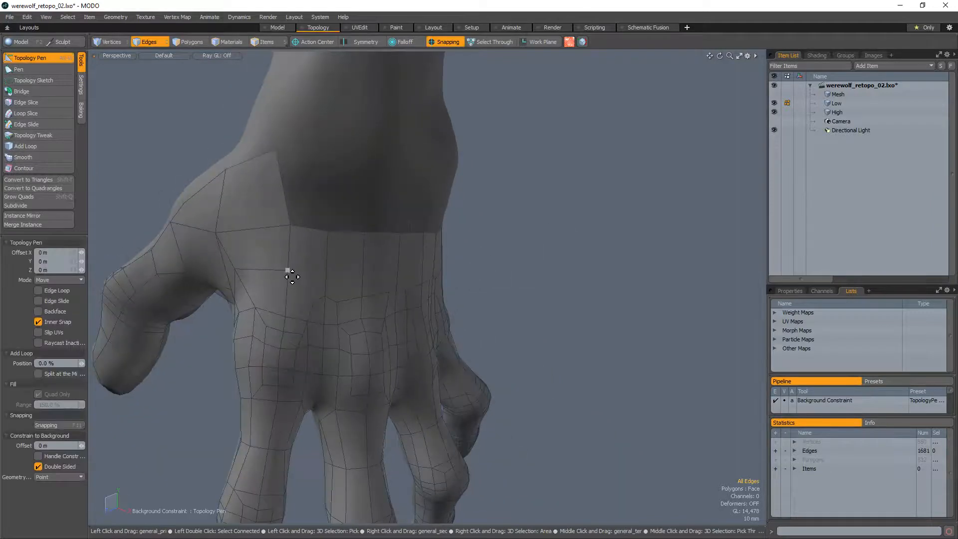
# Slice an edge on the back of the hand to join the thumb-side transverse edge to the next lengthwise edge with Edge Slice
pyautogui.press('c')
pyautogui.click(287, 273)
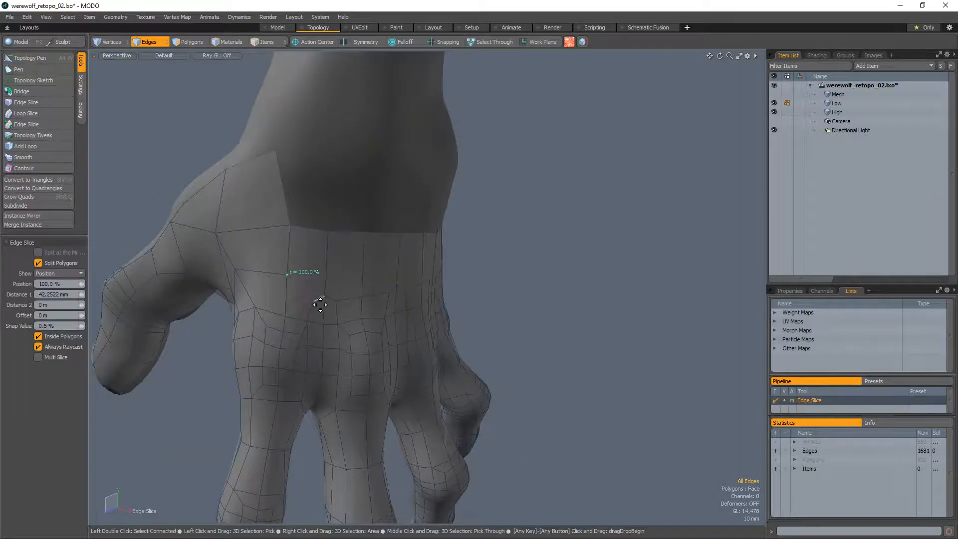
pyautogui.press('space')
pyautogui.keyDown('alt'); pyautogui.moveTo(233, 277); pyautogui.dragTo(301, 270); pyautogui.keyUp('alt')
pyautogui.hotkey('alt', 'w')
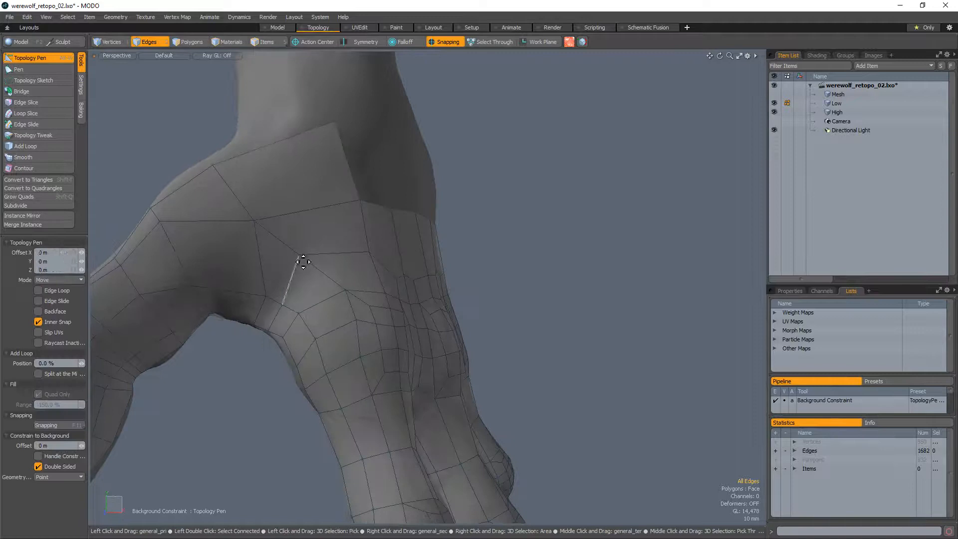
# Slice another edge across the outer side of the hand to continue the transverse loop, and preview the subdivided mesh
pyautogui.keyDown('alt'); pyautogui.moveTo(245, 314); pyautogui.dragTo(479, 267); pyautogui.keyUp('alt')
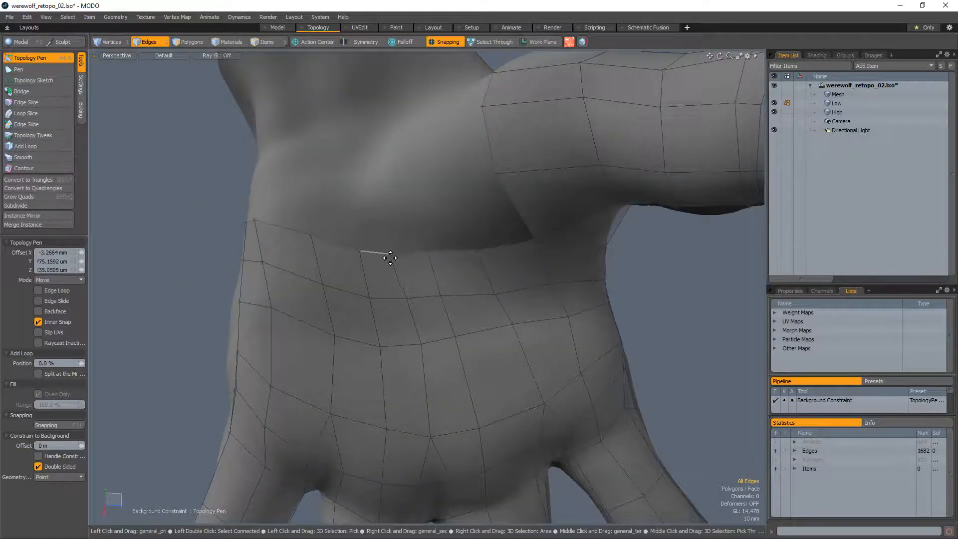
pyautogui.keyDown('alt'); pyautogui.moveTo(328, 241); pyautogui.dragTo(451, 309); pyautogui.keyUp('alt')
pyautogui.hotkey('alt', 'c')
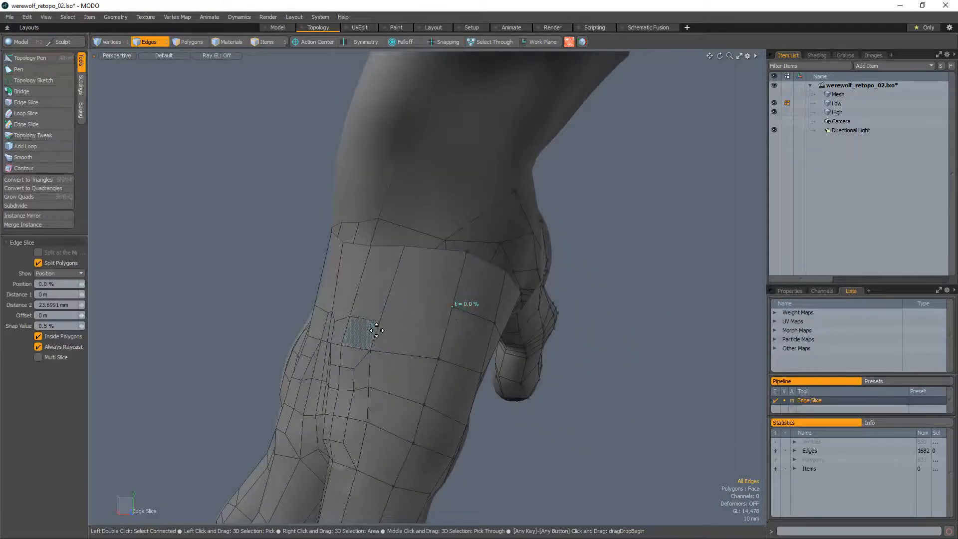
pyautogui.hotkey('alt', 'w')
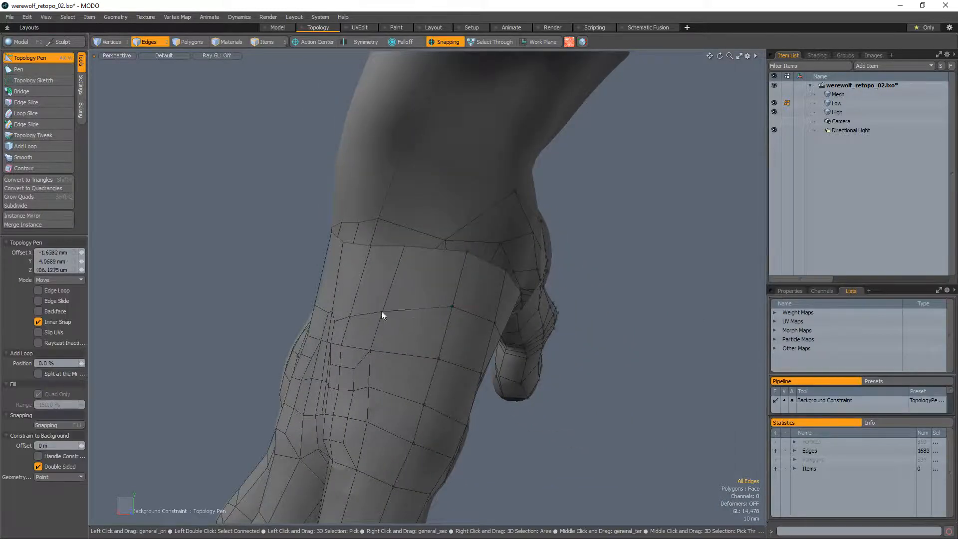
pyautogui.keyDown('alt'); pyautogui.moveTo(382, 316); pyautogui.dragTo(573, 268); pyautogui.keyUp('alt')
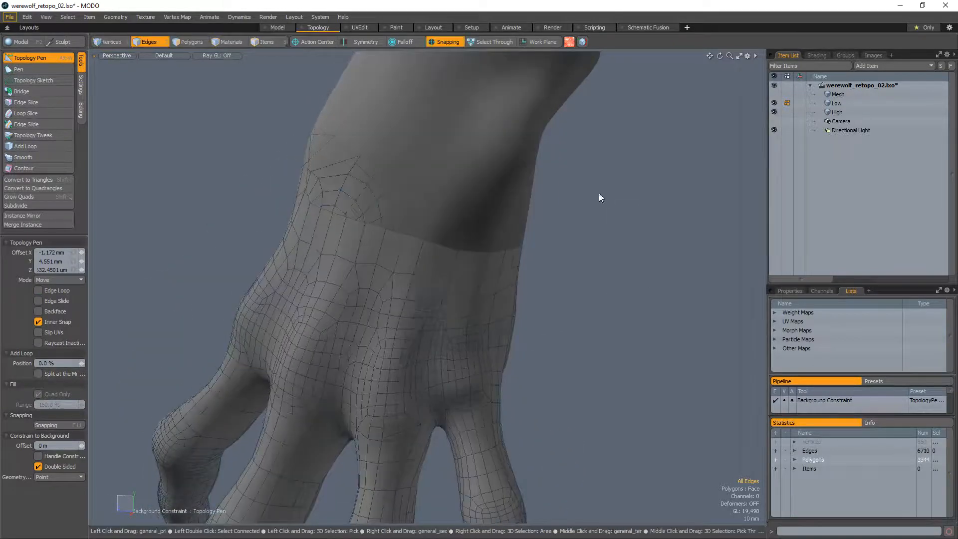
# Highlight the vertices running across the knuckles and between the fingers to trace how the loops flow over the back of the hand
pyautogui.keyDown('alt'); pyautogui.moveTo(601, 196); pyautogui.dragTo(464, 223); pyautogui.keyUp('alt')
pyautogui.scroll(8, 464, 223)
pyautogui.press('1')
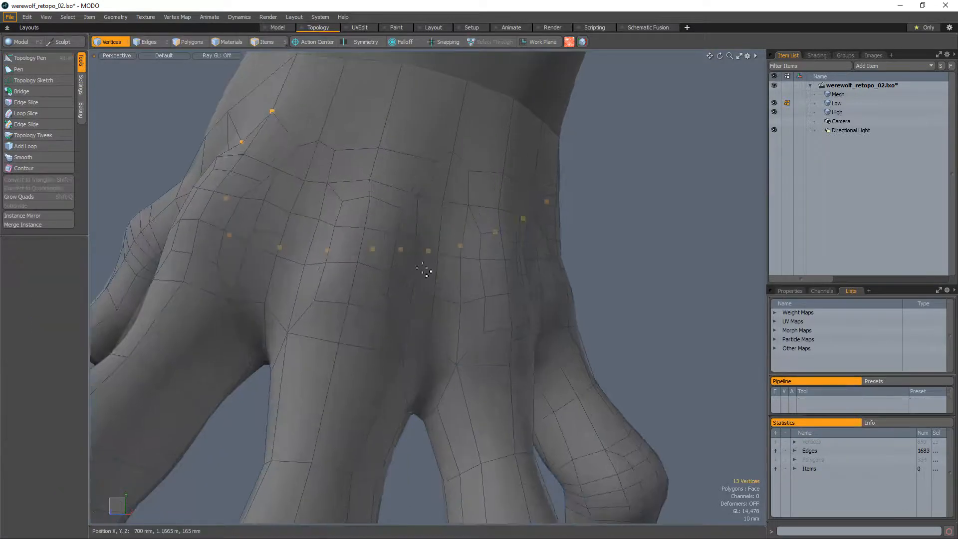
pyautogui.moveTo(429, 274); pyautogui.dragTo(421, 272, button='right')
pyautogui.scroll(-3, 419, 272)
pyautogui.scroll(12, 394, 259)
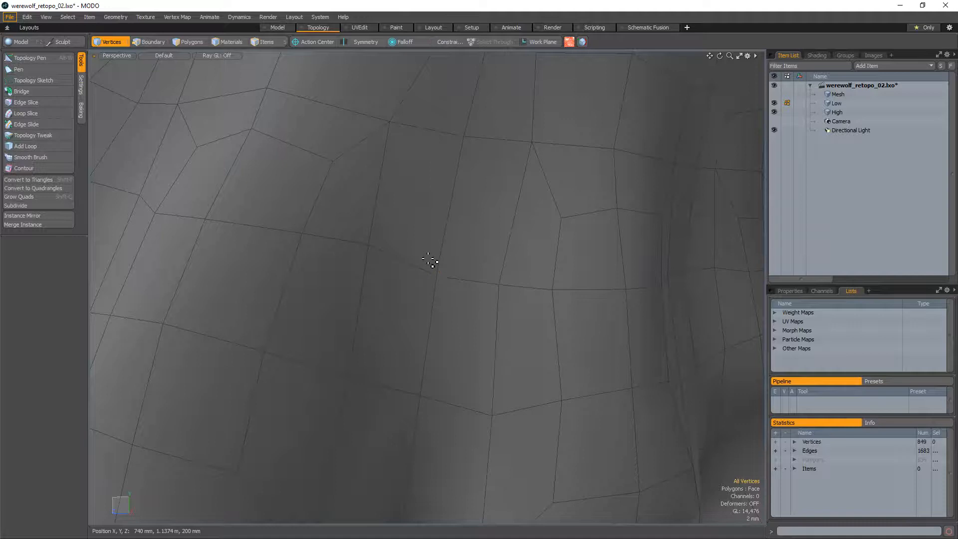
pyautogui.keyDown('ctrl'); pyautogui.keyDown('alt'); pyautogui.moveTo(441, 281); pyautogui.dragTo(425, 238); pyautogui.keyUp('alt'); pyautogui.keyUp('ctrl')
pyautogui.click(569, 317)
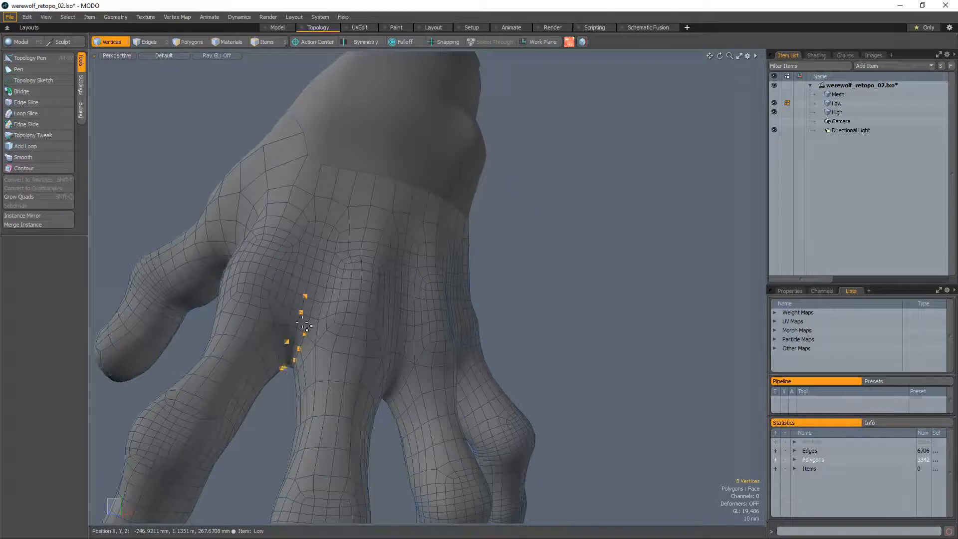
pyautogui.hotkey('ctrl', 'z')
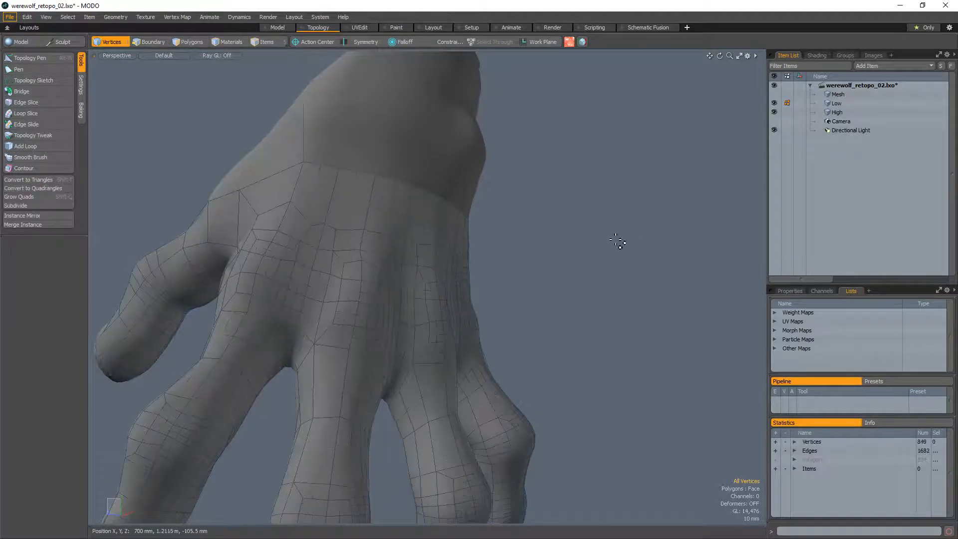
pyautogui.moveTo(532, 224)
pyautogui.keyDown('alt'); pyautogui.mouseDown()
pyautogui.moveTo(340, 263)
pyautogui.moveTo(458, 238)
pyautogui.moveTo(458, 319)
pyautogui.moveTo(334, 297)
pyautogui.moveTo(349, 285)
pyautogui.moveTo(527, 304)
pyautogui.moveTo(372, 281)
pyautogui.moveTo(427, 304)
pyautogui.moveTo(449, 295)
pyautogui.mouseUp(); pyautogui.keyUp('alt')
# Check the polygon flow on the outer back of the hand near the wrist with the subdivision preview on
pyautogui.press('3')
pyautogui.scroll(3, 418, 299)
pyautogui.click(520, 167)
pyautogui.scroll(2, 443, 309)
pyautogui.hotkey('alt', 'w')
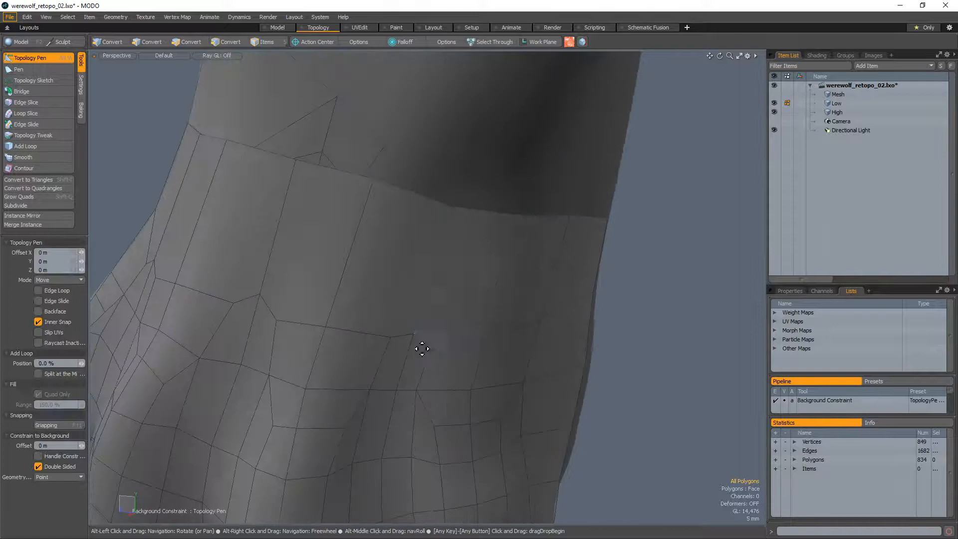
pyautogui.press('Tab')
pyautogui.keyDown('alt'); pyautogui.moveTo(481, 280); pyautogui.dragTo(414, 305); pyautogui.keyUp('alt')
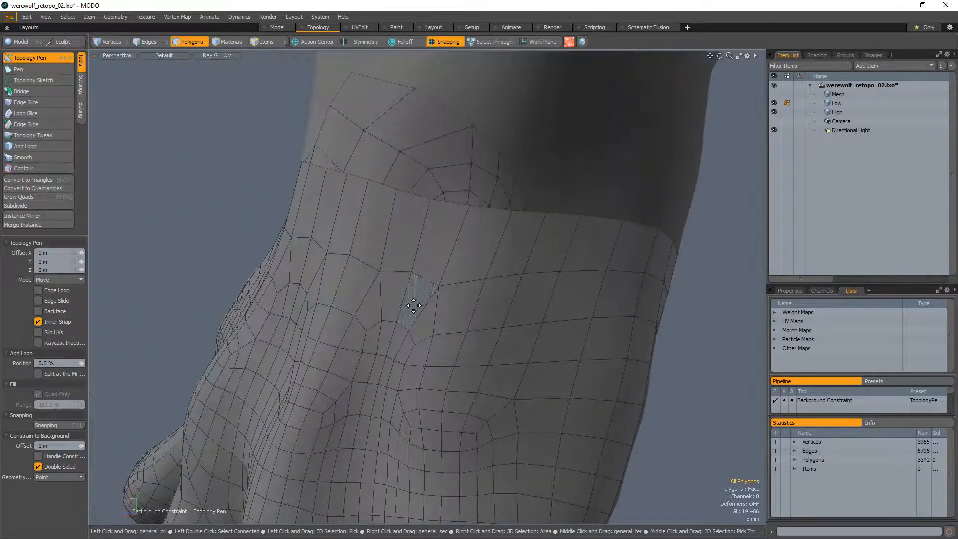
# Highlight the seven polygons around the pole on the outer back of the hand near the wrist, and clear the selection
pyautogui.press('space')
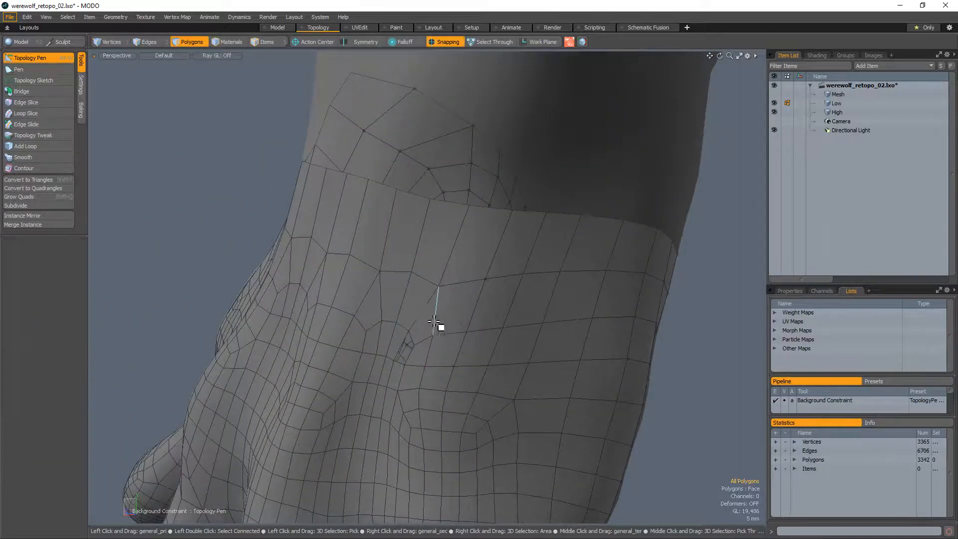
pyautogui.scroll(2, 438, 325)
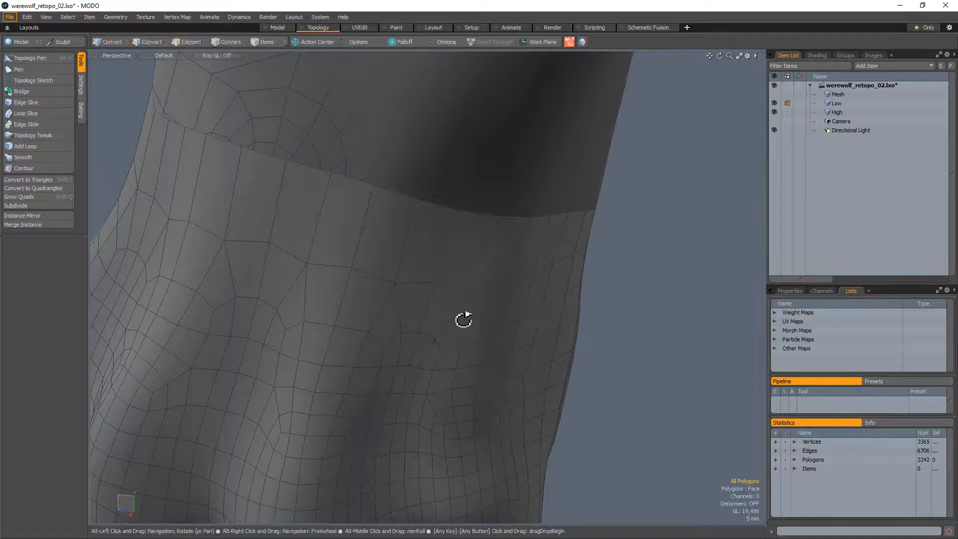
pyautogui.scroll(2, 463, 317)
pyautogui.moveTo(480, 314); pyautogui.dragTo(474, 271)
pyautogui.scroll(-3, 433, 279)
pyautogui.keyDown('alt'); pyautogui.moveTo(422, 314); pyautogui.dragTo(580, 250); pyautogui.keyUp('alt')
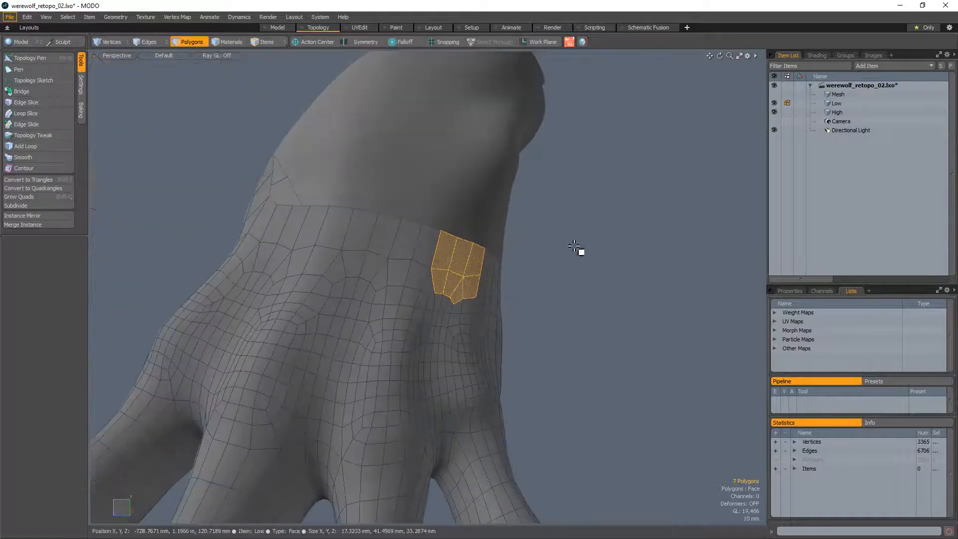
pyautogui.scroll(4, 398, 272)
pyautogui.press('Escape')
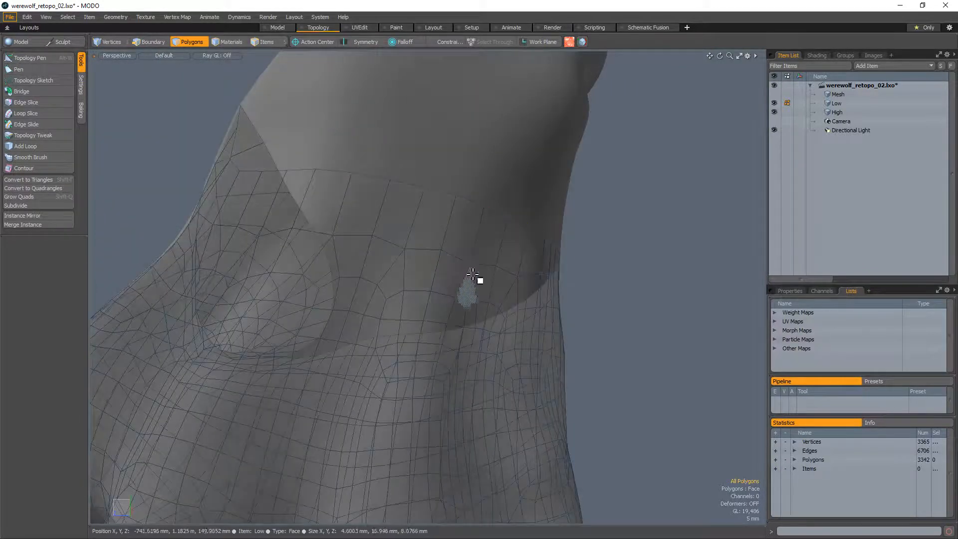
# Examine the open wrist border of the mesh from the back of the hand, the palm and the thumb side
pyautogui.hotkey('alt', 'w')
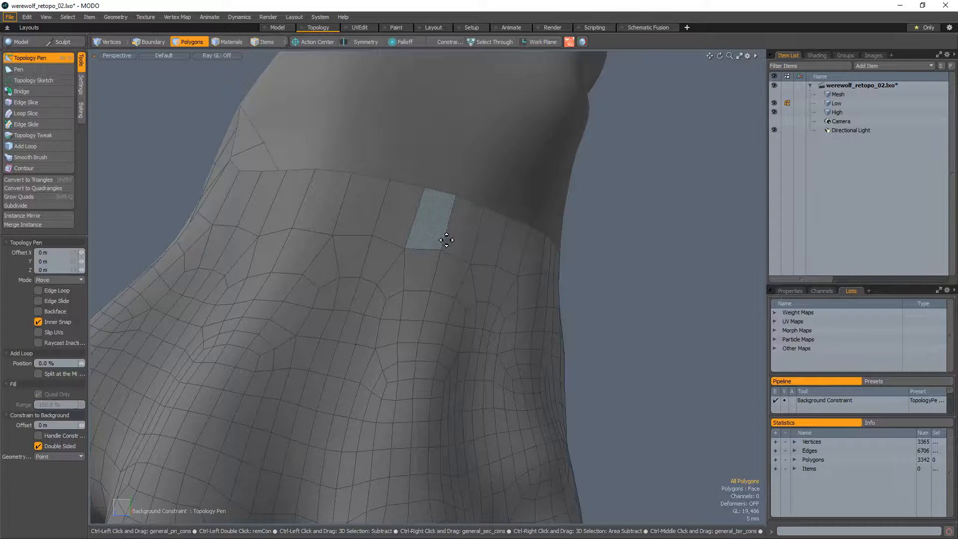
pyautogui.keyDown('ctrl'); pyautogui.keyDown('alt'); pyautogui.moveTo(445, 240); pyautogui.dragTo(480, 245); pyautogui.keyUp('alt'); pyautogui.keyUp('ctrl')
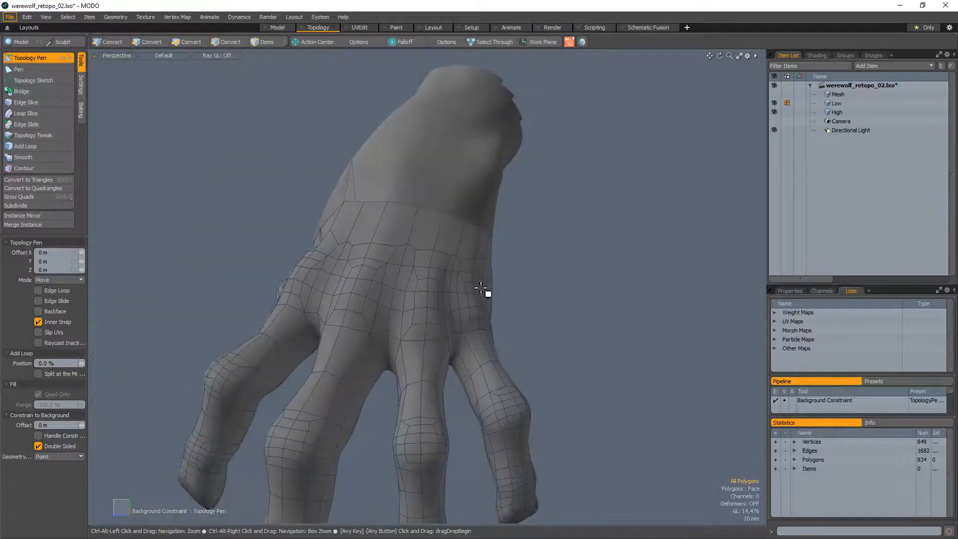
pyautogui.press('space')
pyautogui.keyDown('alt'); pyautogui.moveTo(419, 222); pyautogui.dragTo(549, 208); pyautogui.keyUp('alt')
pyautogui.scroll(3, 545, 205)
pyautogui.hotkey('alt', 'w')
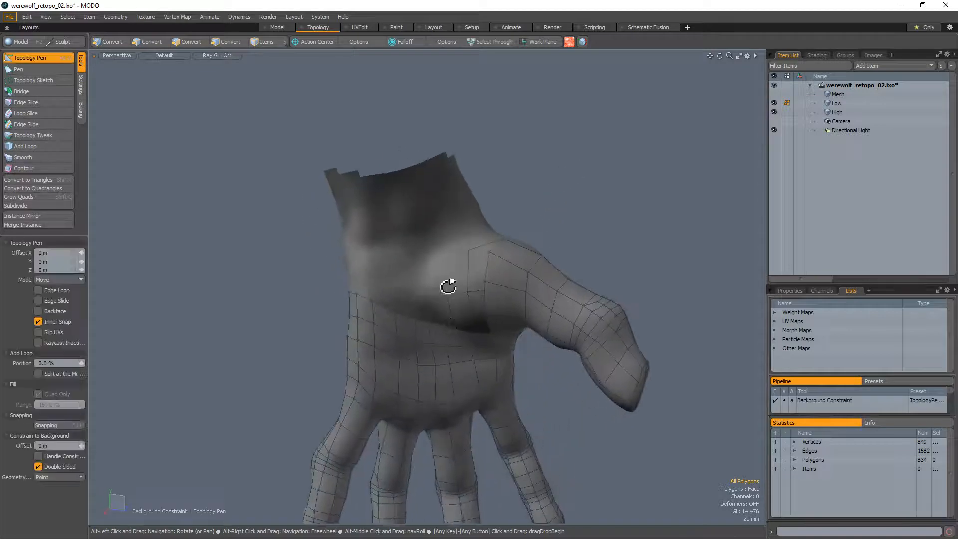
pyautogui.moveTo(449, 287)
pyautogui.keyDown('alt'); pyautogui.mouseDown()
pyautogui.moveTo(460, 231)
pyautogui.moveTo(556, 316)
pyautogui.moveTo(654, 346)
pyautogui.moveTo(437, 278)
pyautogui.mouseUp(); pyautogui.keyUp('alt')
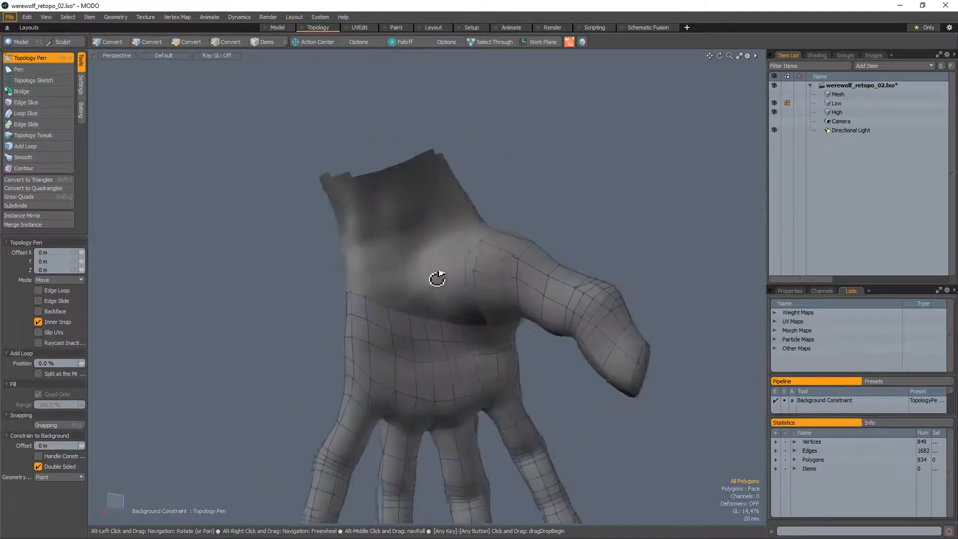
pyautogui.press('space')
pyautogui.keyDown('alt'); pyautogui.moveTo(498, 199); pyautogui.dragTo(473, 298); pyautogui.keyUp('alt')
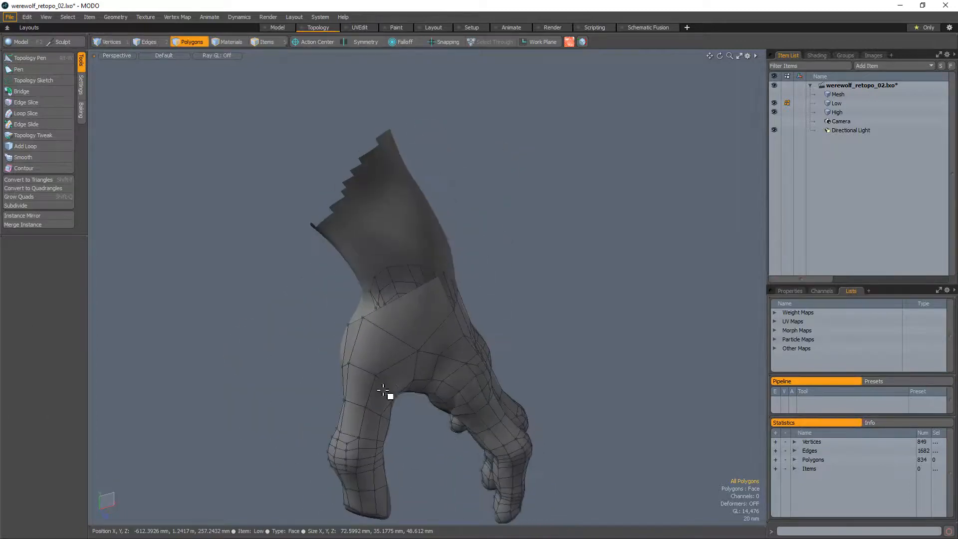
pyautogui.keyDown('alt'); pyautogui.moveTo(394, 344); pyautogui.dragTo(387, 303); pyautogui.keyUp('alt')
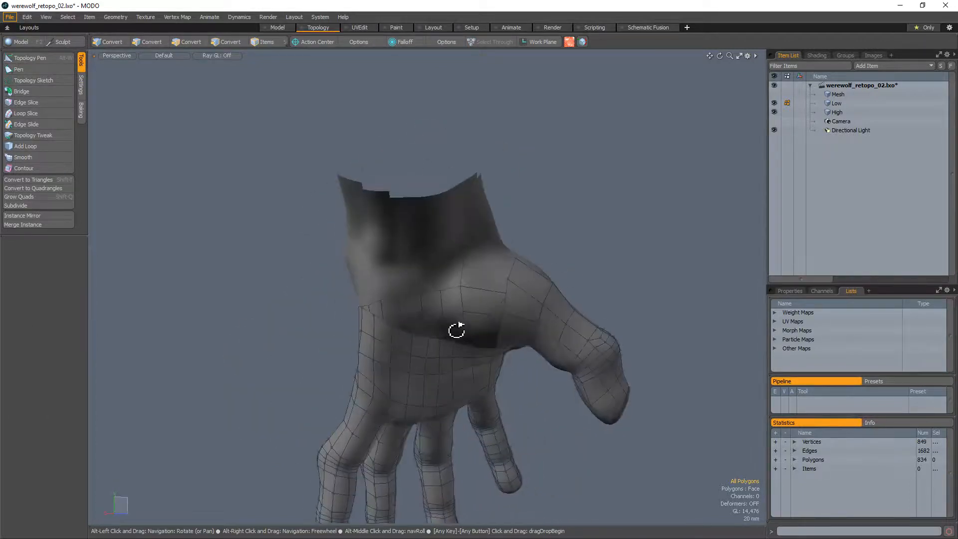
pyautogui.keyDown('alt'); pyautogui.moveTo(457, 330); pyautogui.dragTo(378, 269); pyautogui.keyUp('alt')
pyautogui.keyDown('alt'); pyautogui.moveTo(422, 244); pyautogui.dragTo(375, 268); pyautogui.keyUp('alt')
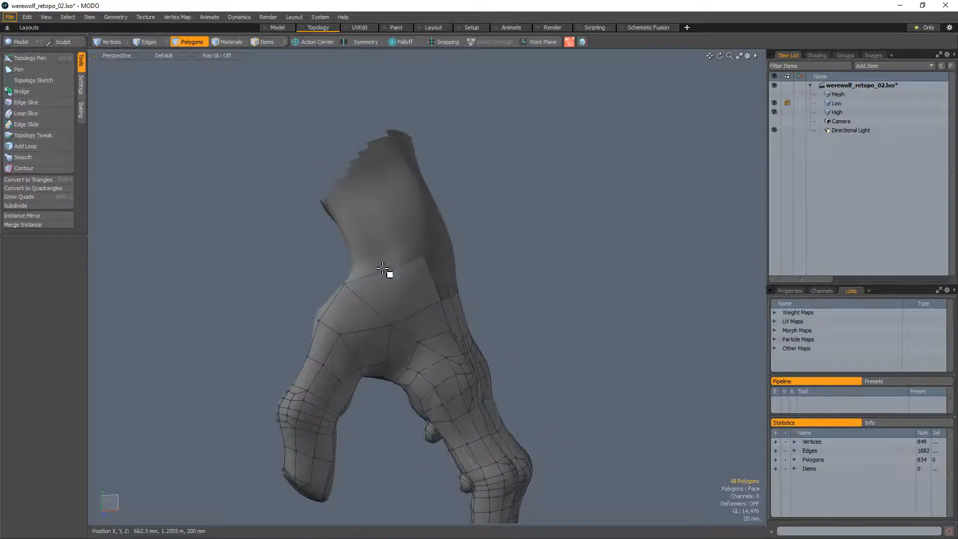
# Trace a loop around the wrist above the thumb base, and highlight the large polygon on its thumb side
pyautogui.press('2')
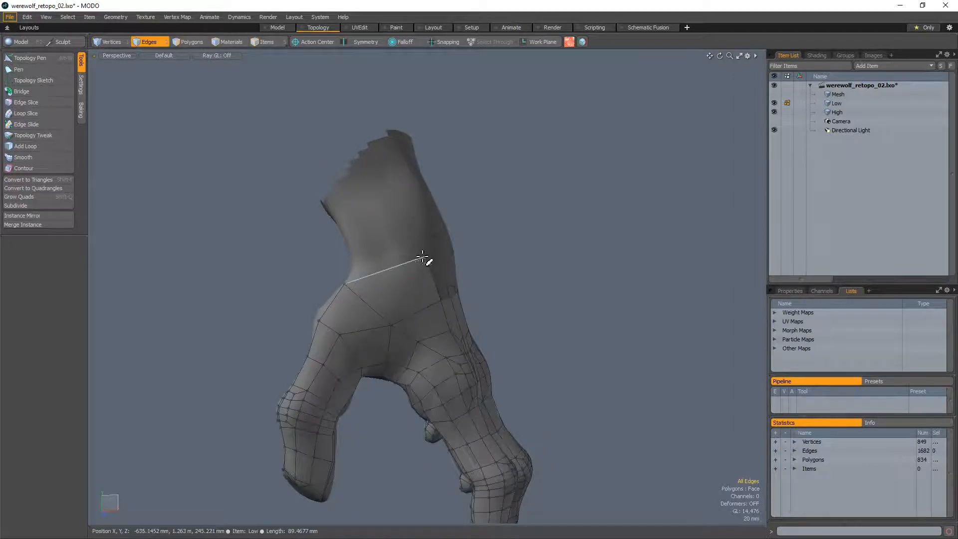
pyautogui.keyDown('alt'); pyautogui.moveTo(413, 250); pyautogui.dragTo(500, 259); pyautogui.keyUp('alt')
pyautogui.keyDown('alt'); pyautogui.moveTo(439, 317); pyautogui.dragTo(432, 279); pyautogui.keyUp('alt')
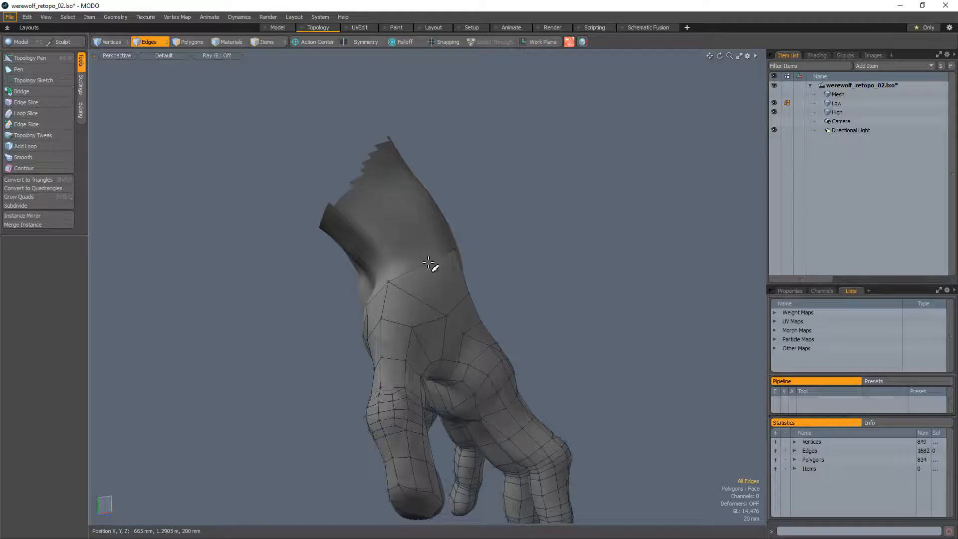
pyautogui.moveTo(494, 269); pyautogui.dragTo(360, 203)
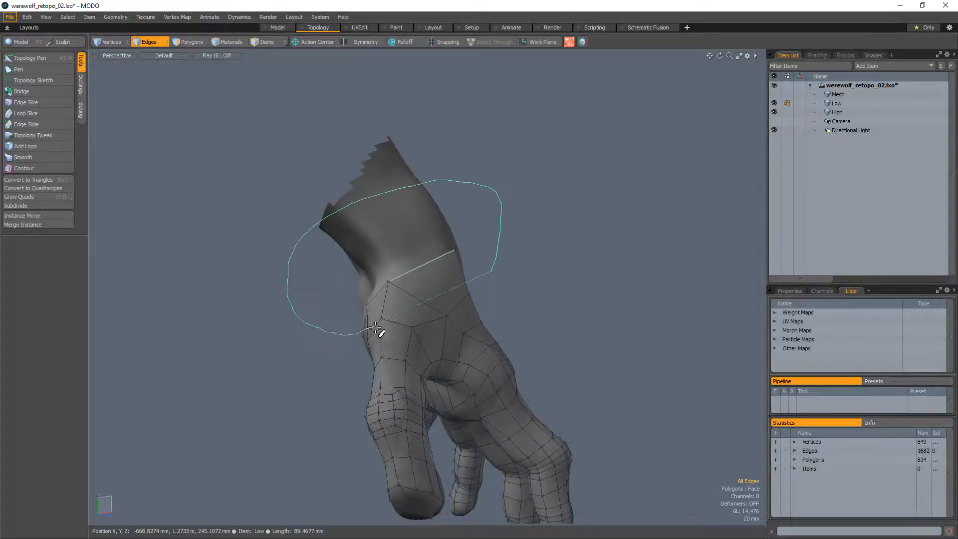
pyautogui.moveTo(376, 328)
pyautogui.mouseDown()
pyautogui.moveTo(368, 331)
pyautogui.moveTo(522, 259)
pyautogui.moveTo(541, 209)
pyautogui.moveTo(635, 293)
pyautogui.moveTo(664, 421)
pyautogui.moveTo(522, 254)
pyautogui.moveTo(536, 261)
pyautogui.mouseUp()
pyautogui.click(369, 294)
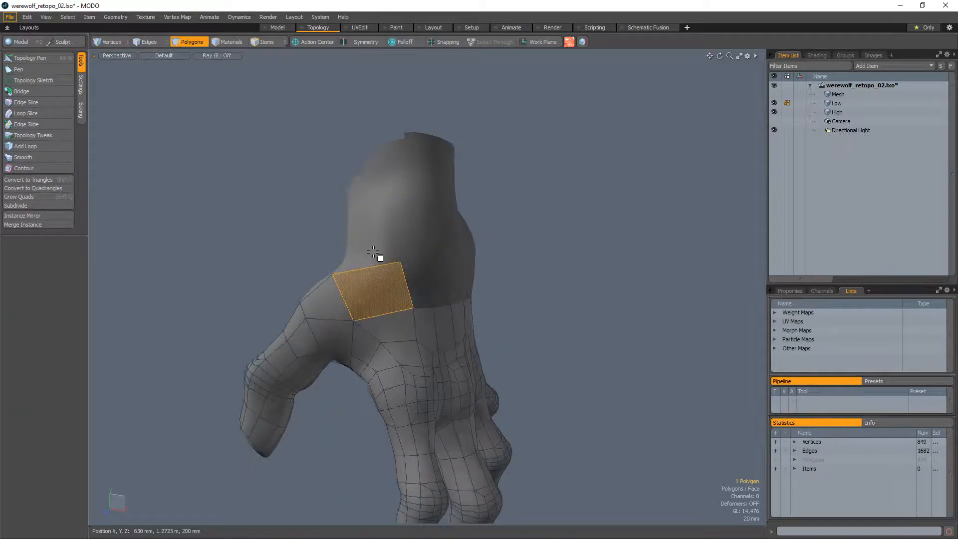
pyautogui.keyDown('alt'); pyautogui.moveTo(381, 259); pyautogui.dragTo(468, 312); pyautogui.keyUp('alt')
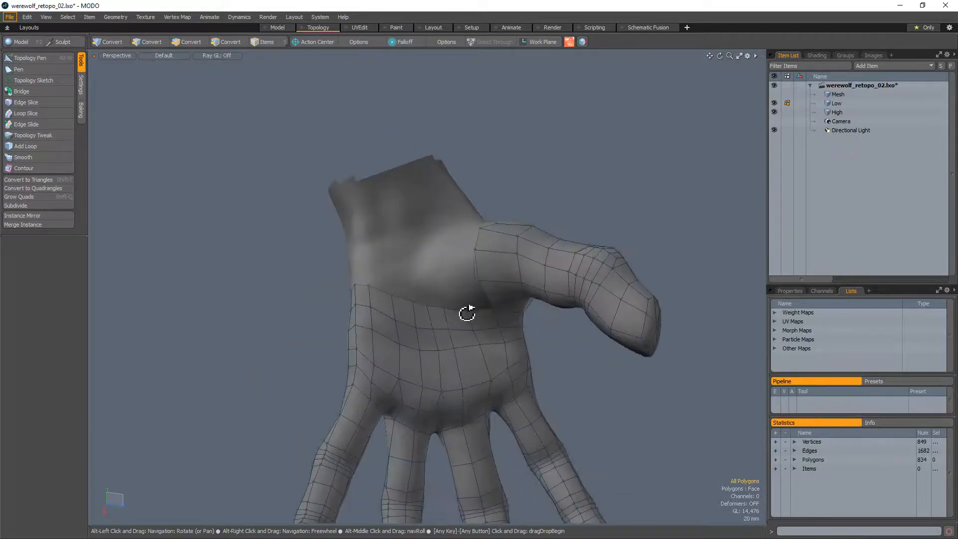
# Examine the gap between the thumb base and the palm's open border with the Topology Pen active
pyautogui.hotkey('alt', 'w')
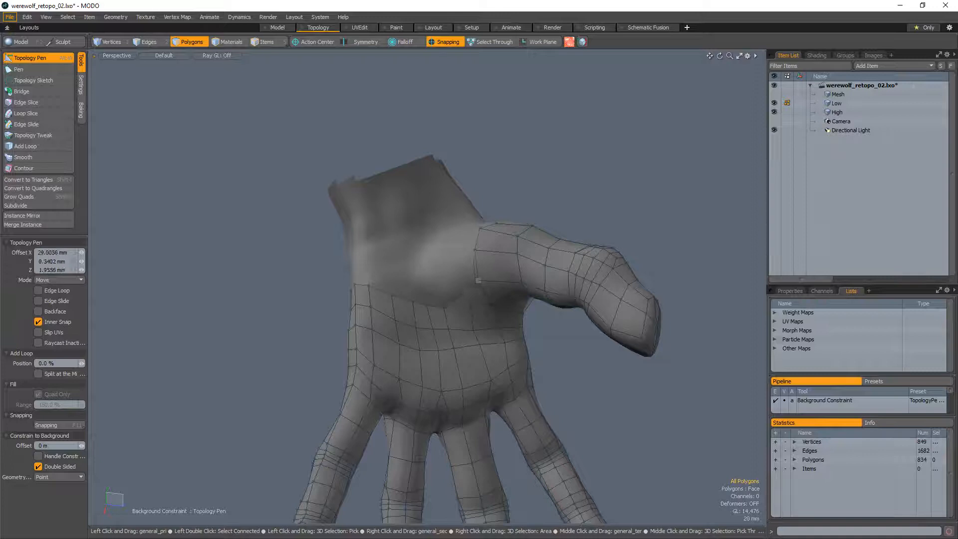
pyautogui.keyDown('alt'); pyautogui.moveTo(450, 325); pyautogui.dragTo(462, 276); pyautogui.keyUp('alt')
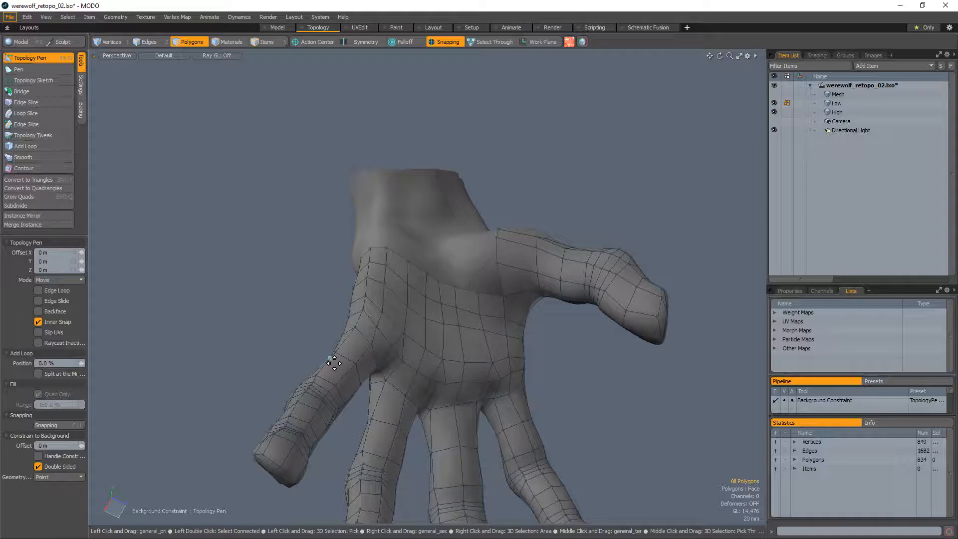
pyautogui.keyDown('alt'); pyautogui.moveTo(467, 274); pyautogui.dragTo(390, 193); pyautogui.keyUp('alt')
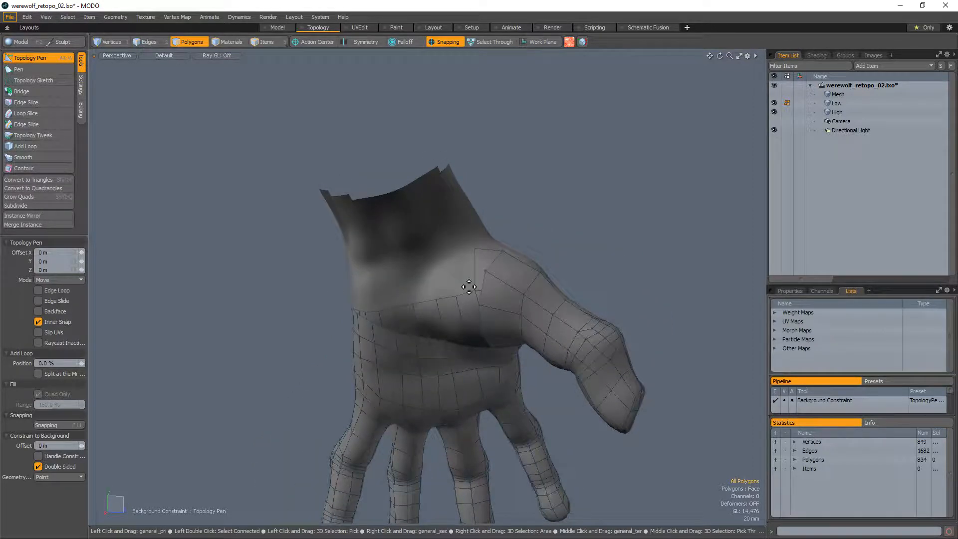
pyautogui.moveTo(569, 348)
pyautogui.keyDown('alt'); pyautogui.mouseDown()
pyautogui.moveTo(449, 300)
pyautogui.moveTo(474, 286)
pyautogui.moveTo(462, 310)
pyautogui.moveTo(516, 276)
pyautogui.moveTo(362, 311)
pyautogui.mouseUp(); pyautogui.keyUp('alt')
pyautogui.scroll(3, 449, 300)
# Highlight the rows of polygons across the palm to compare their spacing, and review the back of the hand and thumb base
pyautogui.press('q')
pyautogui.moveTo(499, 301)
pyautogui.mouseDown()
pyautogui.moveTo(421, 282)
pyautogui.moveTo(492, 280)
pyautogui.moveTo(439, 278)
pyautogui.moveTo(437, 263)
pyautogui.moveTo(414, 268)
pyautogui.moveTo(454, 256)
pyautogui.moveTo(436, 268)
pyautogui.mouseUp()
pyautogui.click(600, 253)
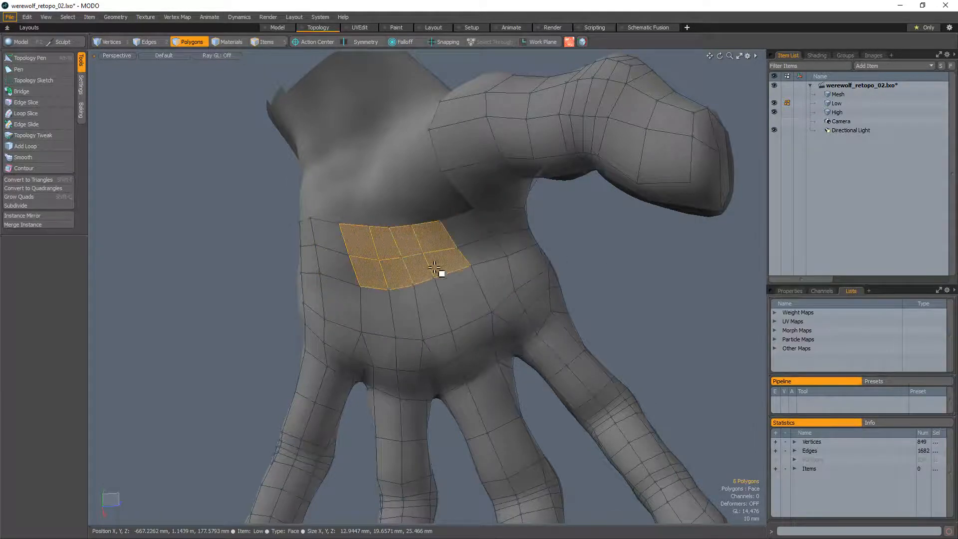
pyautogui.moveTo(495, 282)
pyautogui.mouseDown()
pyautogui.moveTo(412, 315)
pyautogui.moveTo(340, 300)
pyautogui.mouseUp()
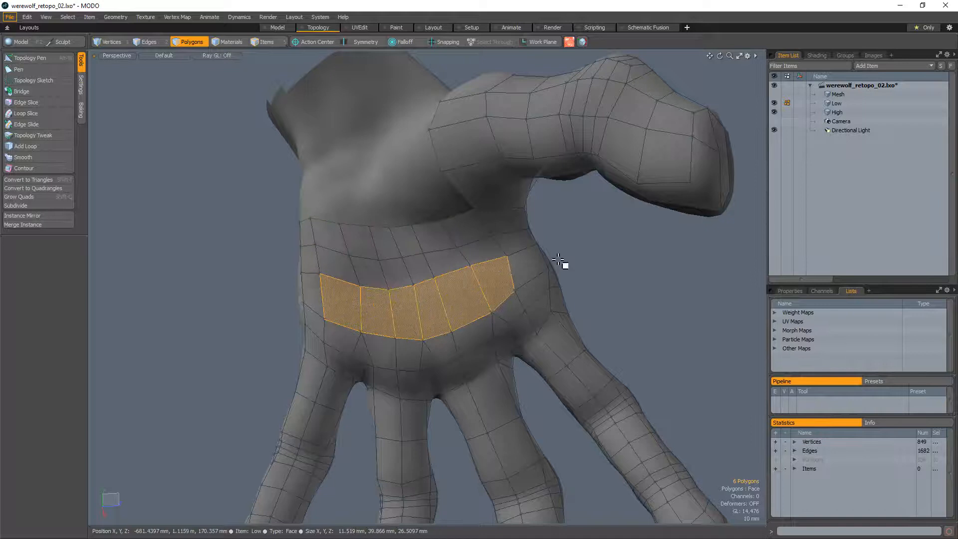
pyautogui.click(559, 260)
pyautogui.moveTo(467, 321); pyautogui.dragTo(418, 331, button='middle')
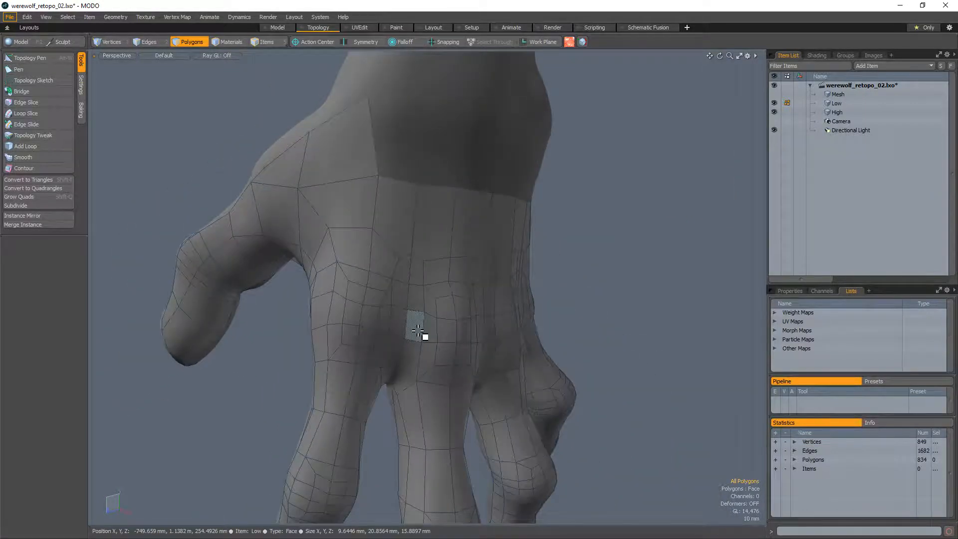
pyautogui.keyDown('alt'); pyautogui.moveTo(285, 268); pyautogui.dragTo(482, 269); pyautogui.keyUp('alt')
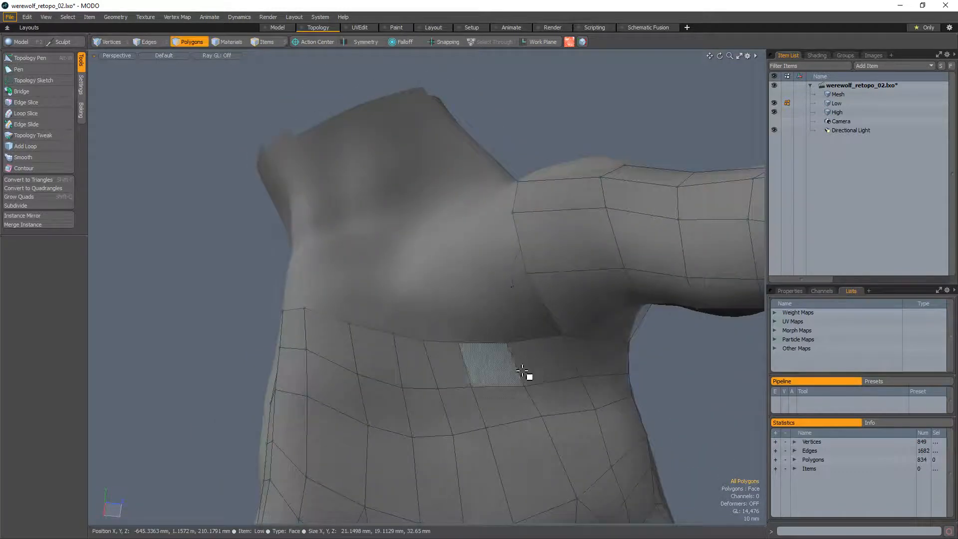
# Delete the two polygons on the palm's open border beside the thumb base and rebuild that stretch with new Topology Pen quads
pyautogui.moveTo(549, 369); pyautogui.dragTo(507, 357)
pyautogui.press('Delete')
pyautogui.hotkey('alt', 'w')
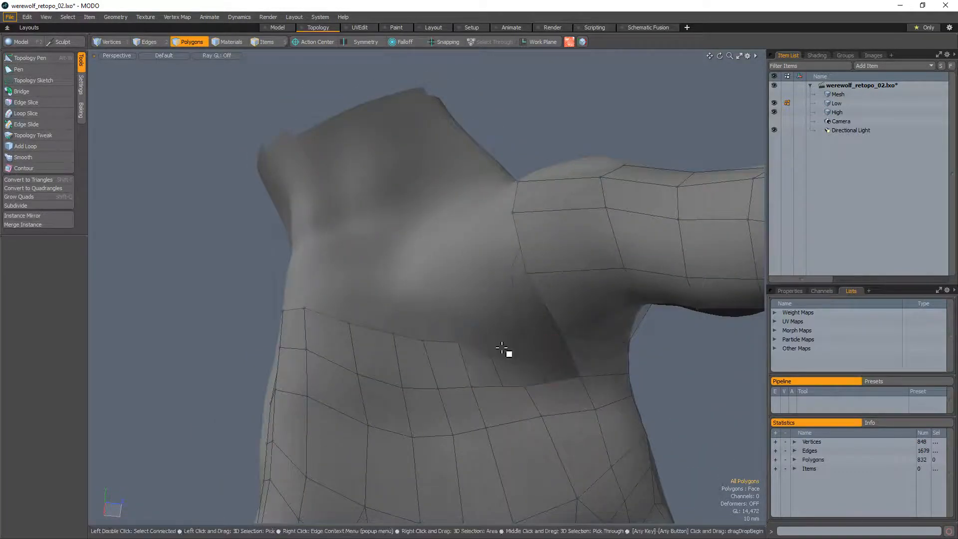
pyautogui.click(564, 292)
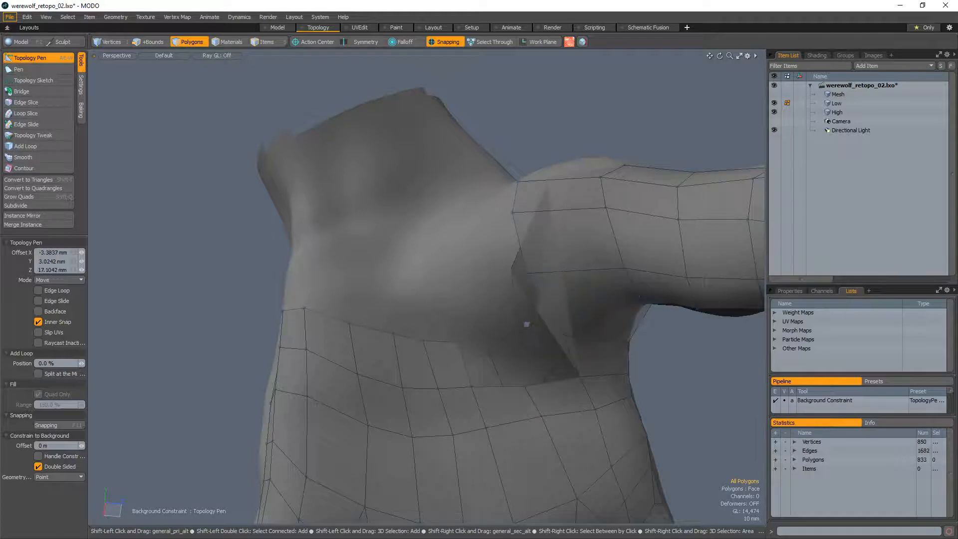
pyautogui.keyDown('ctrl'); pyautogui.click(541, 305); pyautogui.keyUp('ctrl')
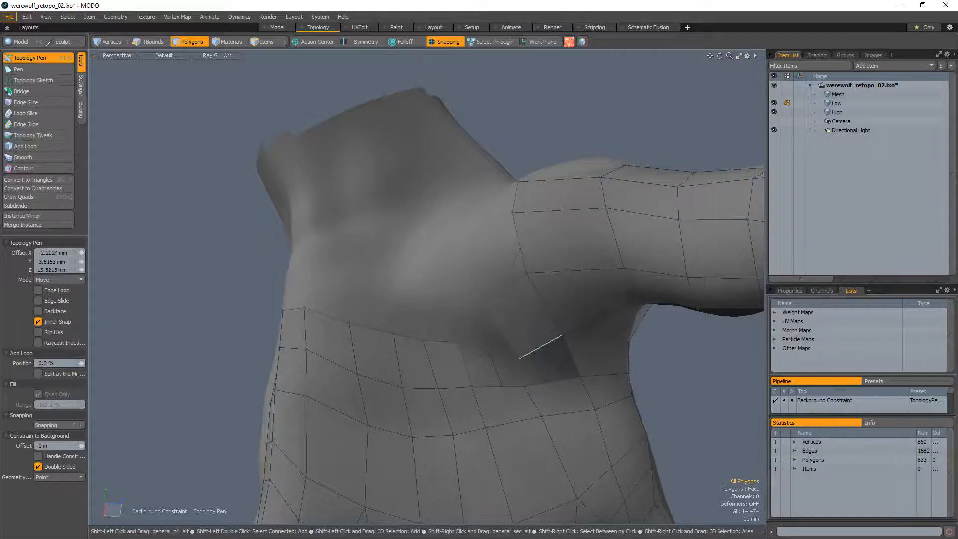
pyautogui.click(572, 364)
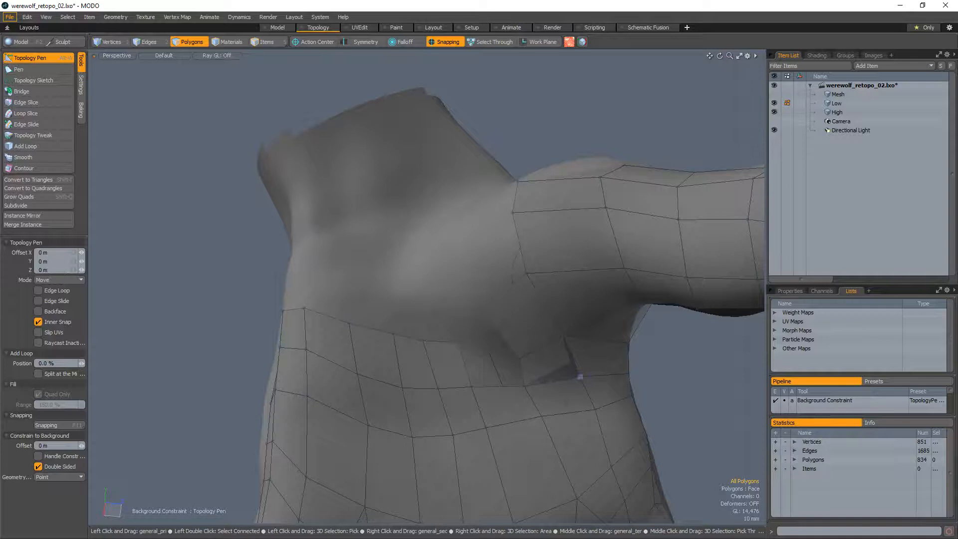
pyautogui.moveTo(579, 377); pyautogui.dragTo(529, 382)
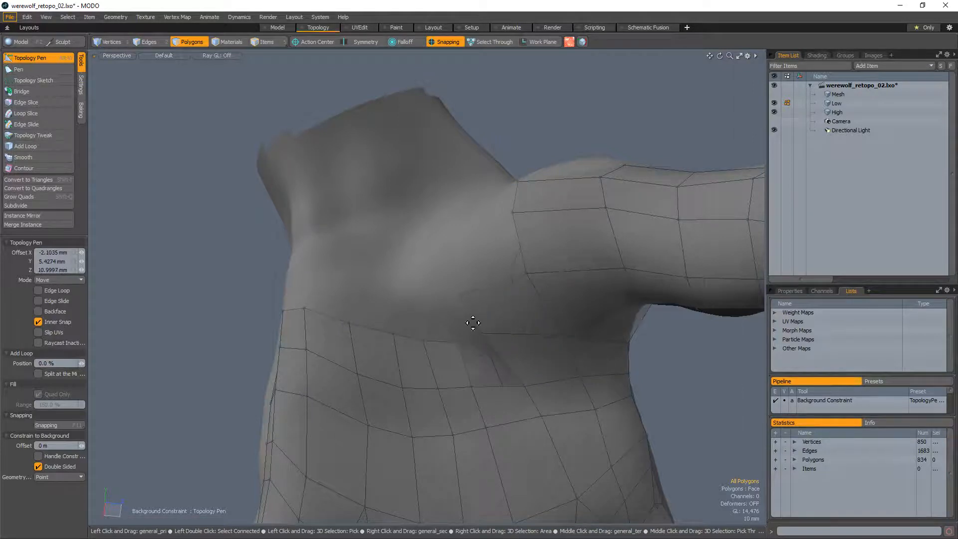
# Extend the thumb base's open edge towards the wrist with new quads, and delete the polygon beside the palm gap
pyautogui.moveTo(473, 323)
pyautogui.keyDown('alt'); pyautogui.mouseDown()
pyautogui.moveTo(451, 350)
pyautogui.moveTo(477, 333)
pyautogui.mouseUp(); pyautogui.keyUp('alt')
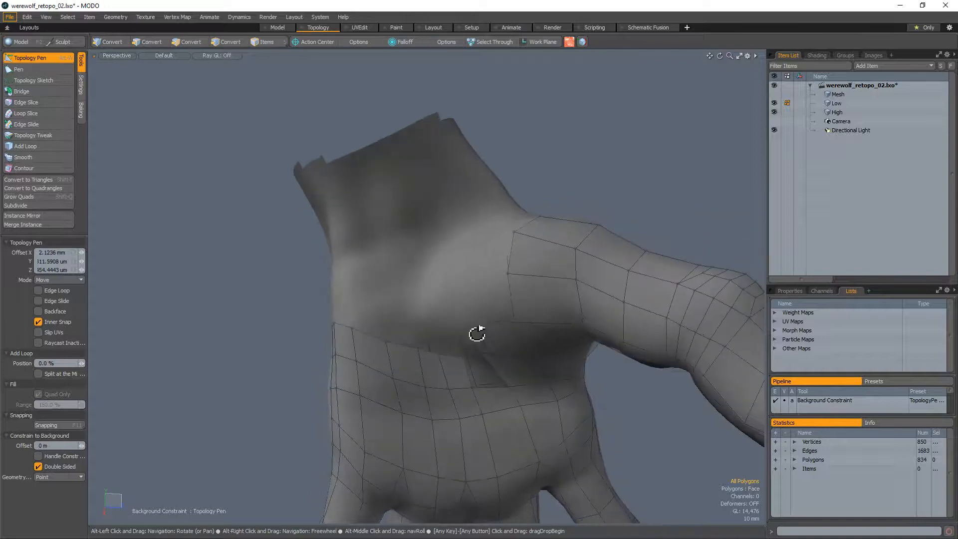
pyautogui.keyDown('alt'); pyautogui.moveTo(515, 293); pyautogui.dragTo(455, 303); pyautogui.keyUp('alt')
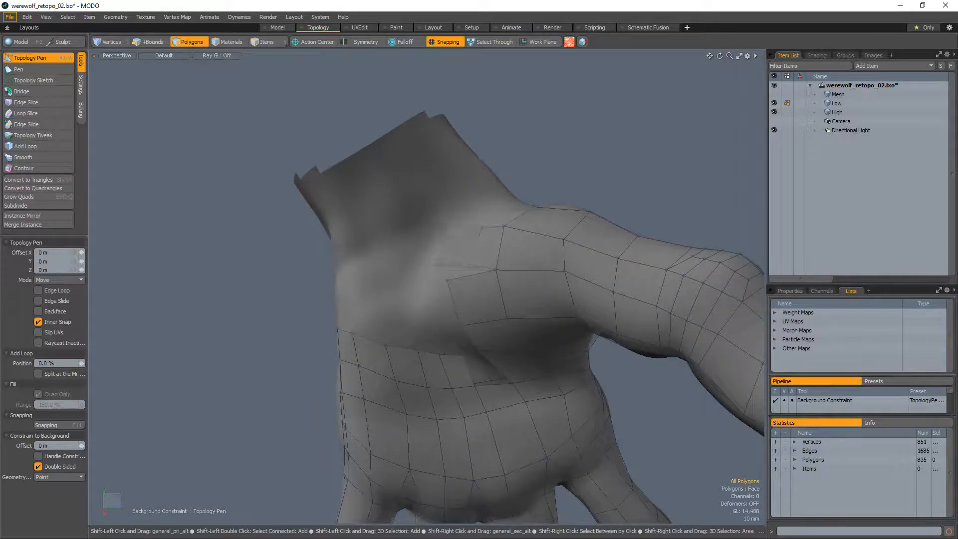
pyautogui.keyDown('shift'); pyautogui.moveTo(444, 251); pyautogui.dragTo(503, 271); pyautogui.keyUp('shift')
pyautogui.press('space')
pyautogui.click(464, 334)
pyautogui.press('Delete')
pyautogui.hotkey('alt', 'w')
pyautogui.keyDown('alt'); pyautogui.moveTo(549, 304); pyautogui.dragTo(398, 288); pyautogui.keyUp('alt')
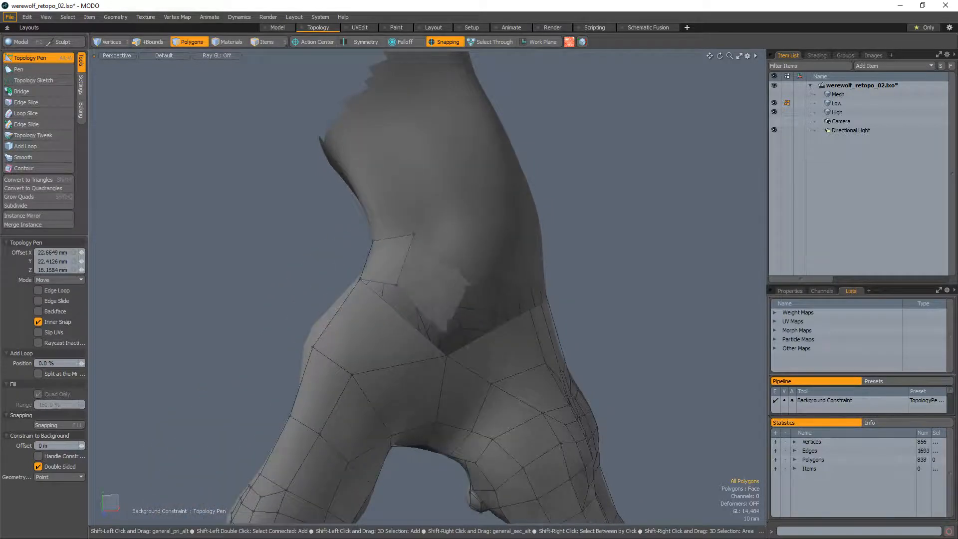
# Slice the large polygon between the thumb base and wrist border, and weld its new upper vertex to the thumb base's corner
pyautogui.keyDown('alt'); pyautogui.moveTo(486, 324); pyautogui.dragTo(410, 314); pyautogui.keyUp('alt')
pyautogui.press('c')
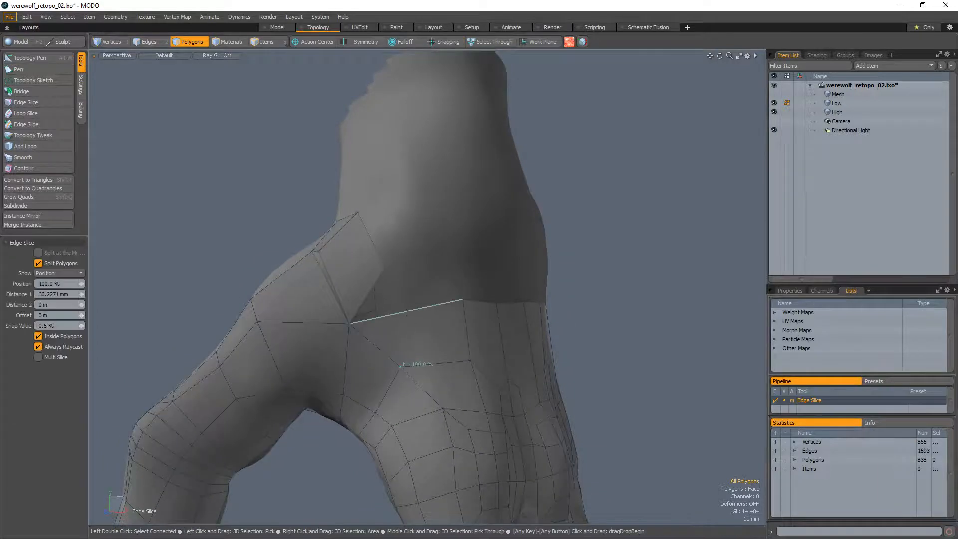
pyautogui.hotkey('alt', 'w')
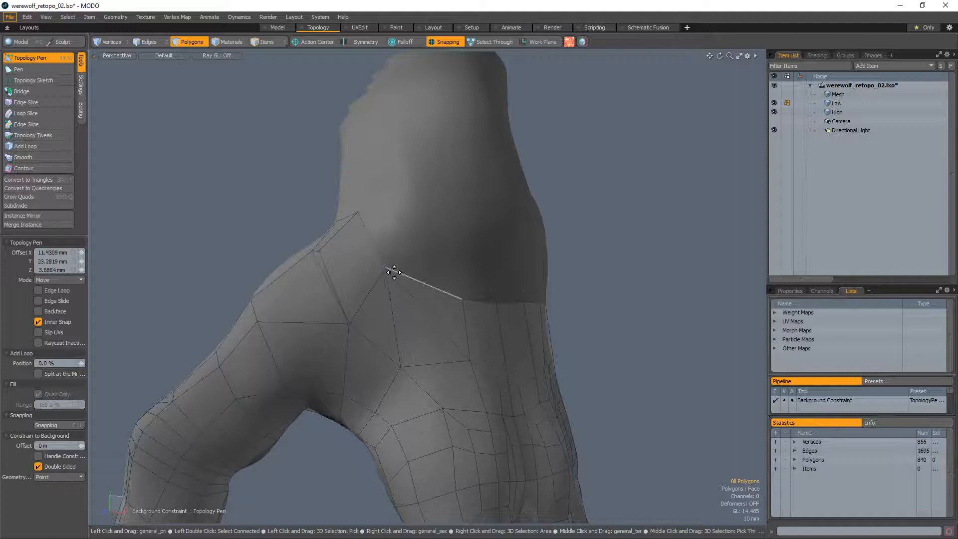
# Select the edge loop along the open wrist border and follow it from the thumb side round to the palm
pyautogui.press('space')
pyautogui.press('2')
pyautogui.doubleClick(433, 274)
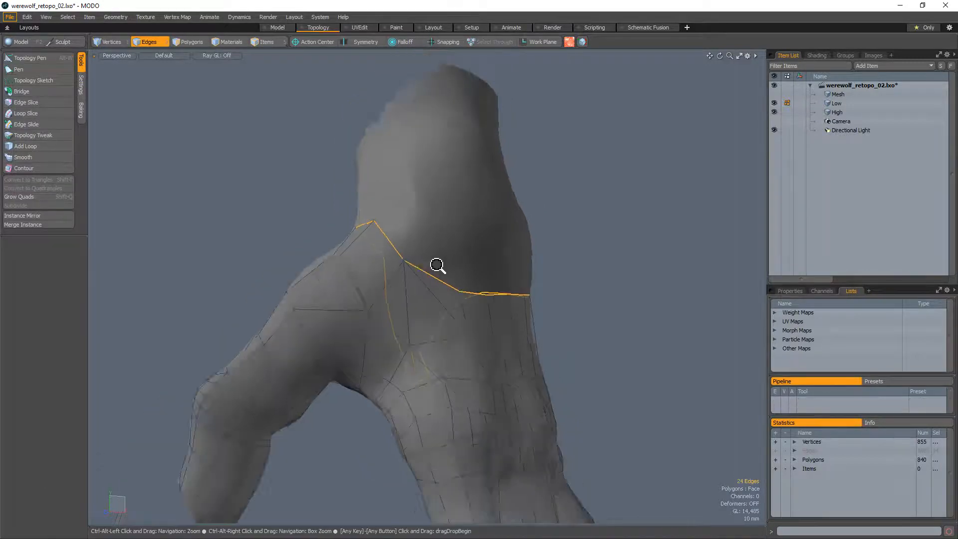
pyautogui.keyDown('alt'); pyautogui.moveTo(437, 265); pyautogui.dragTo(641, 224); pyautogui.keyUp('alt')
pyautogui.press('3')
pyautogui.scroll(3, 442, 337)
# Add a quad in the gap between the palm border and thumb base with the Topology Pen, and weld its vertex to the border
pyautogui.keyDown('alt'); pyautogui.moveTo(442, 338); pyautogui.dragTo(467, 330); pyautogui.keyUp('alt')
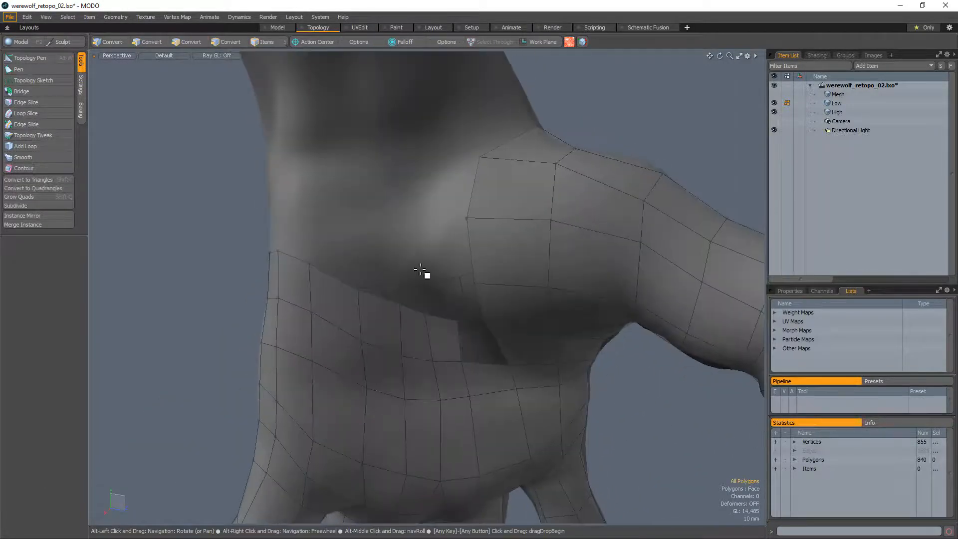
pyautogui.hotkey('alt', 'w')
pyautogui.keyDown('shift'); pyautogui.click(473, 345); pyautogui.keyUp('shift')
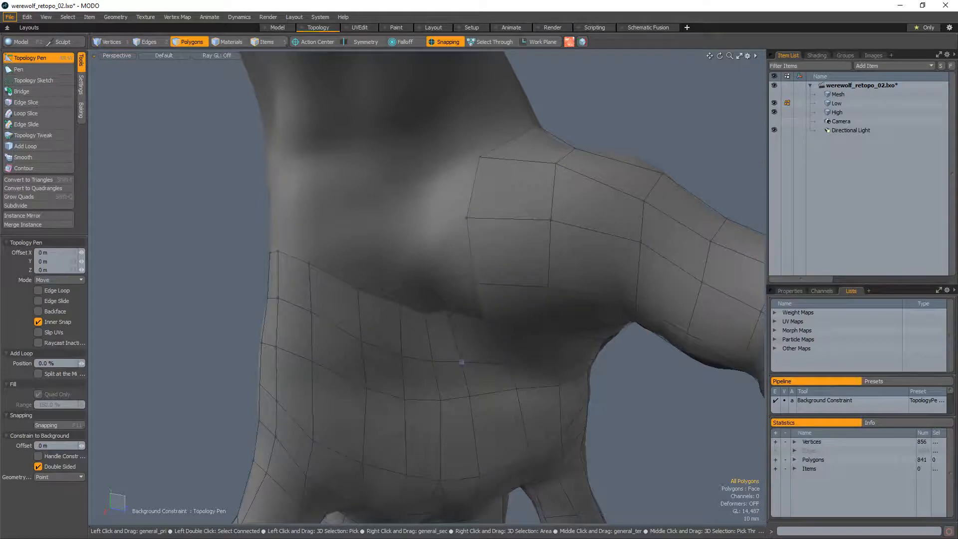
pyautogui.moveTo(488, 289); pyautogui.dragTo(474, 283)
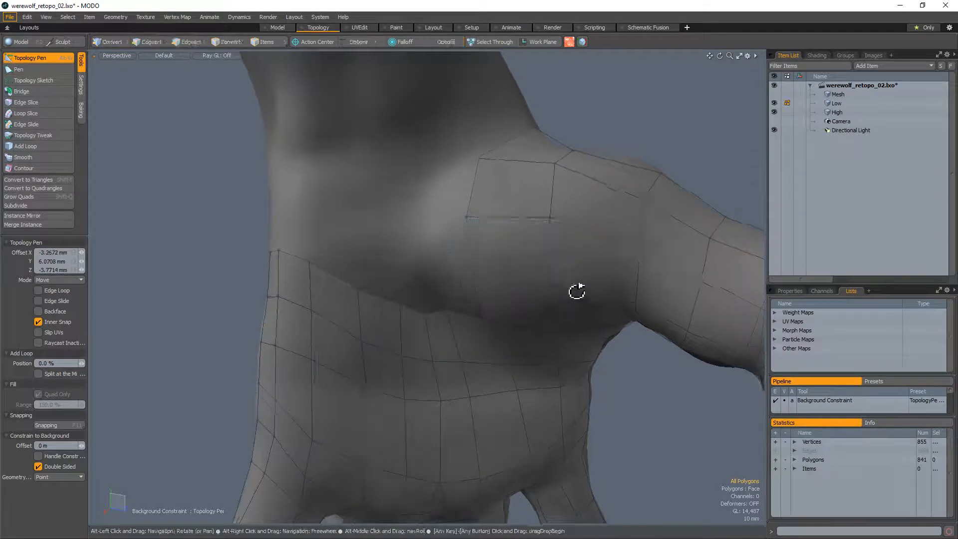
# Even out the vertices of the polygon rows across the palm below the thumb base with the Topology Pen
pyautogui.keyDown('alt'); pyautogui.moveTo(578, 291); pyautogui.dragTo(487, 253); pyautogui.keyUp('alt')
pyautogui.moveTo(486, 252)
pyautogui.keyDown('alt'); pyautogui.mouseDown()
pyautogui.moveTo(469, 274)
pyautogui.moveTo(474, 258)
pyautogui.mouseUp(); pyautogui.keyUp('alt')
pyautogui.keyDown('ctrl'); pyautogui.keyDown('alt'); pyautogui.moveTo(474, 257); pyautogui.dragTo(545, 293); pyautogui.keyUp('alt'); pyautogui.keyUp('ctrl')
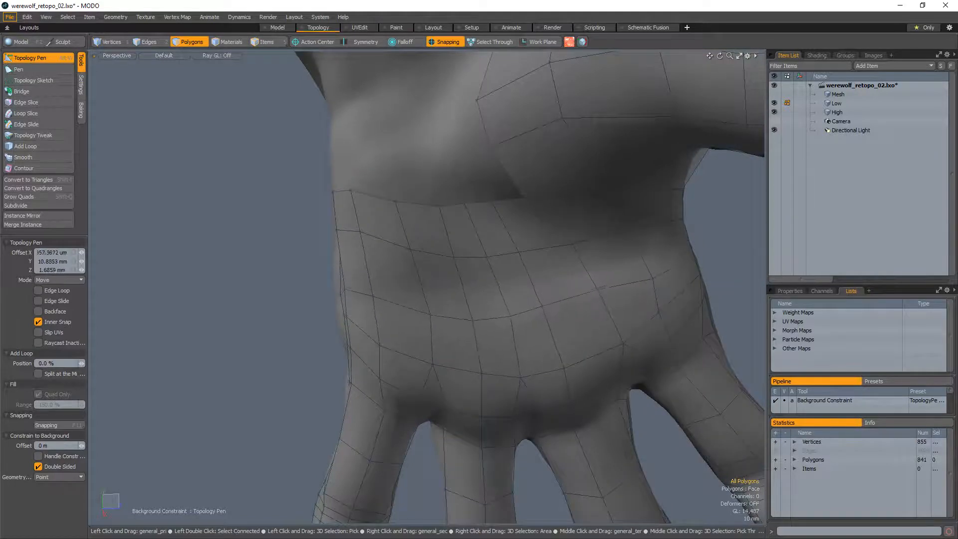
pyautogui.keyDown('alt'); pyautogui.moveTo(457, 301); pyautogui.dragTo(597, 342); pyautogui.keyUp('alt')
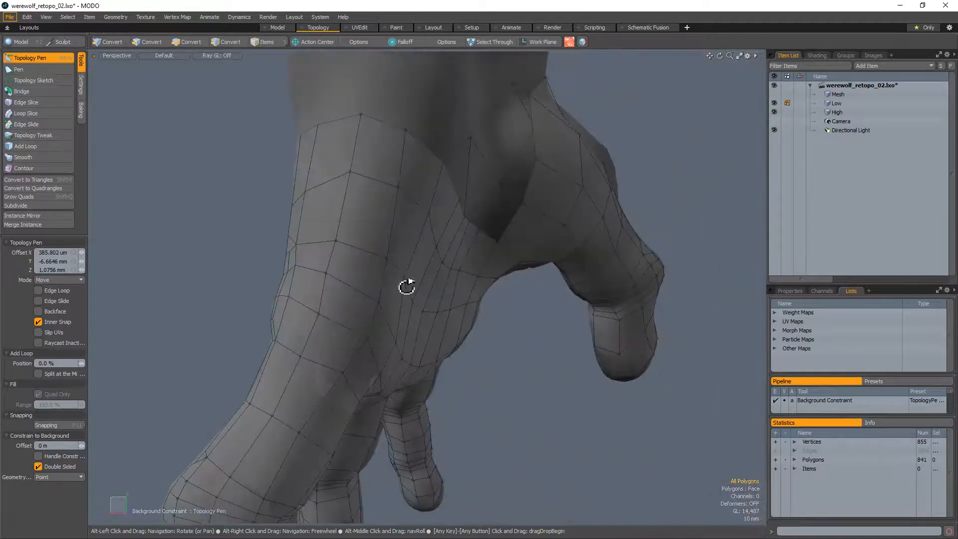
# Delete the large polygon on the thumb base and refill the five-edged hole with a new polygon from its border edges
pyautogui.keyDown('ctrl'); pyautogui.keyDown('alt'); pyautogui.moveTo(368, 240); pyautogui.dragTo(381, 289); pyautogui.keyUp('alt'); pyautogui.keyUp('ctrl')
pyautogui.press('space')
pyautogui.click(381, 316)
pyautogui.press('Delete')
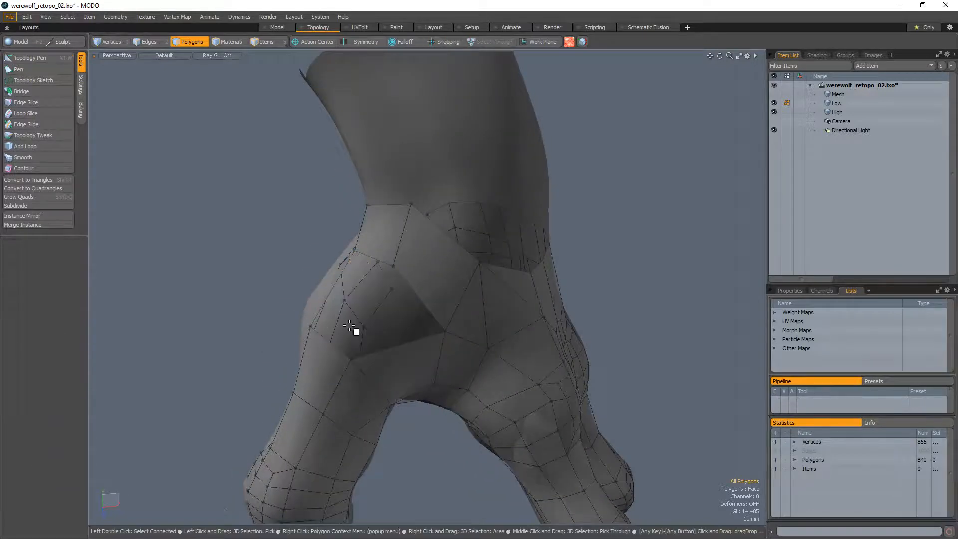
pyautogui.press('2')
pyautogui.click(392, 347)
pyautogui.doubleClick(382, 350)
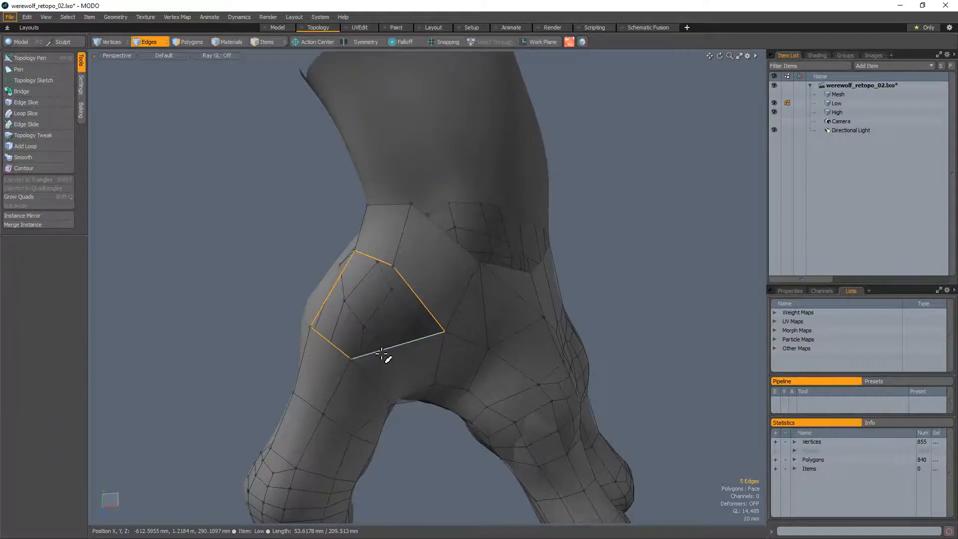
pyautogui.press('p')
# Merge the triangles between the thumb base and the wrist border with their neighbouring polygon
pyautogui.keyDown('alt'); pyautogui.moveTo(642, 199); pyautogui.dragTo(514, 257); pyautogui.keyUp('alt')
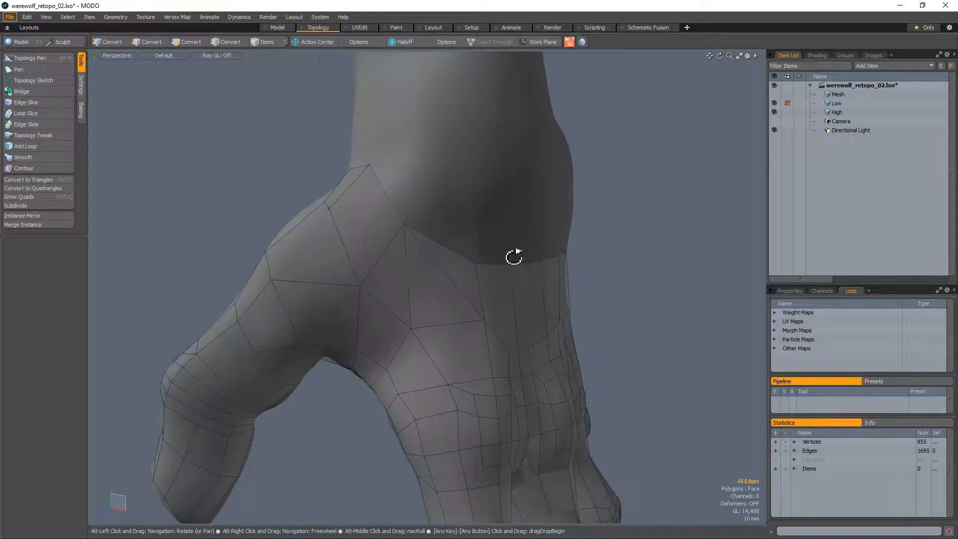
pyautogui.press('3')
pyautogui.click(433, 289)
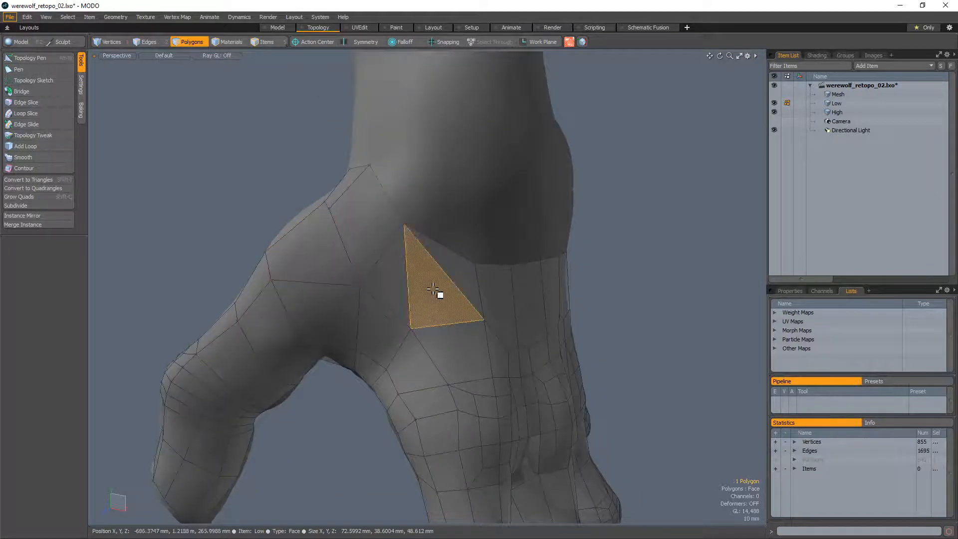
pyautogui.keyDown('shift'); pyautogui.click(399, 284); pyautogui.keyUp('shift')
pyautogui.press('BackSpace')
pyautogui.click(467, 277)
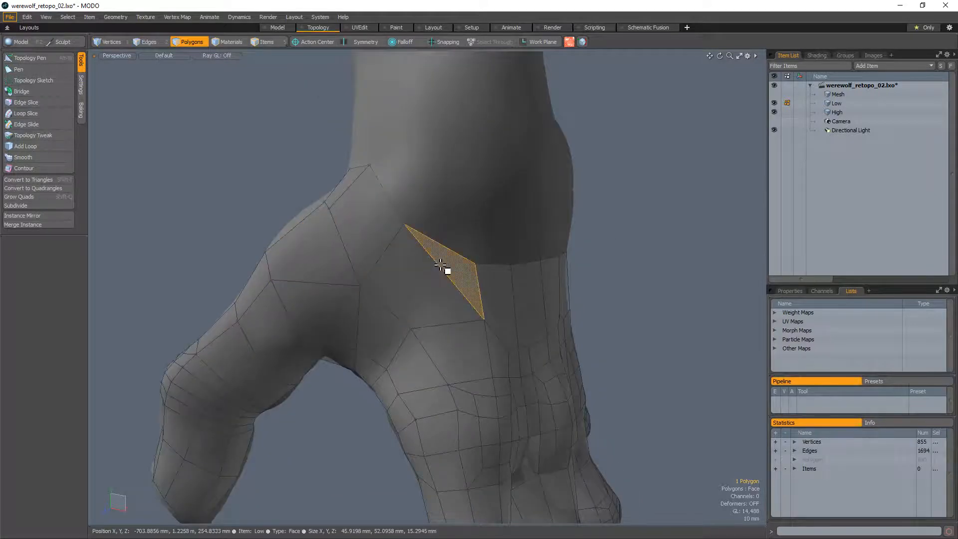
pyautogui.press('BackSpace')
pyautogui.keyDown('alt'); pyautogui.moveTo(502, 254); pyautogui.dragTo(399, 273); pyautogui.keyUp('alt')
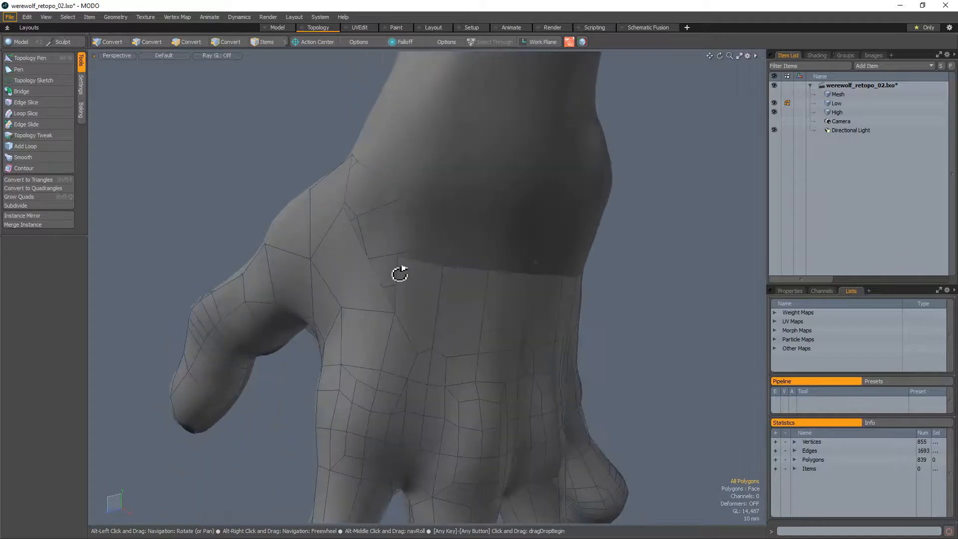
# Even out the vertices around the index knuckle and the back of the hand behind it with the Topology Pen
pyautogui.hotkey('alt', 'w')
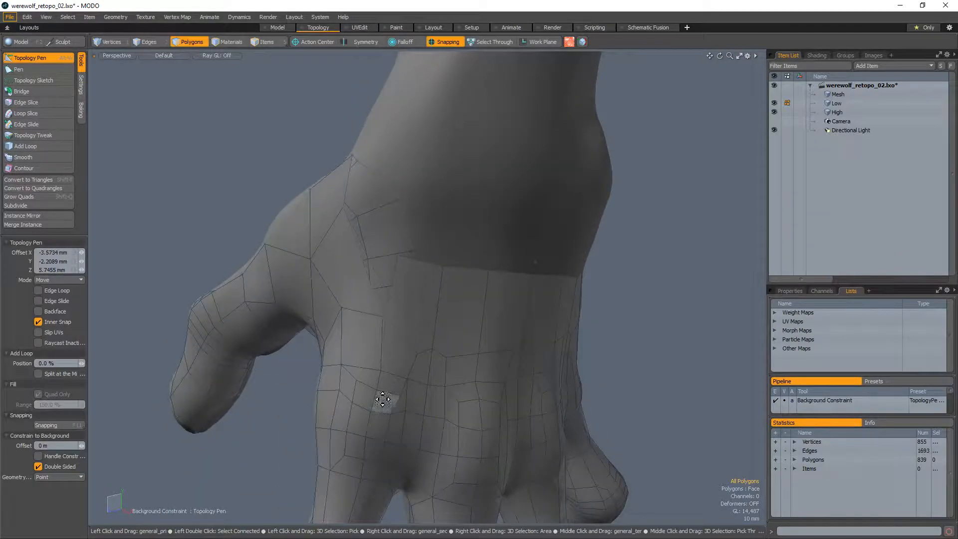
pyautogui.keyDown('alt'); pyautogui.moveTo(355, 420); pyautogui.dragTo(359, 332); pyautogui.keyUp('alt')
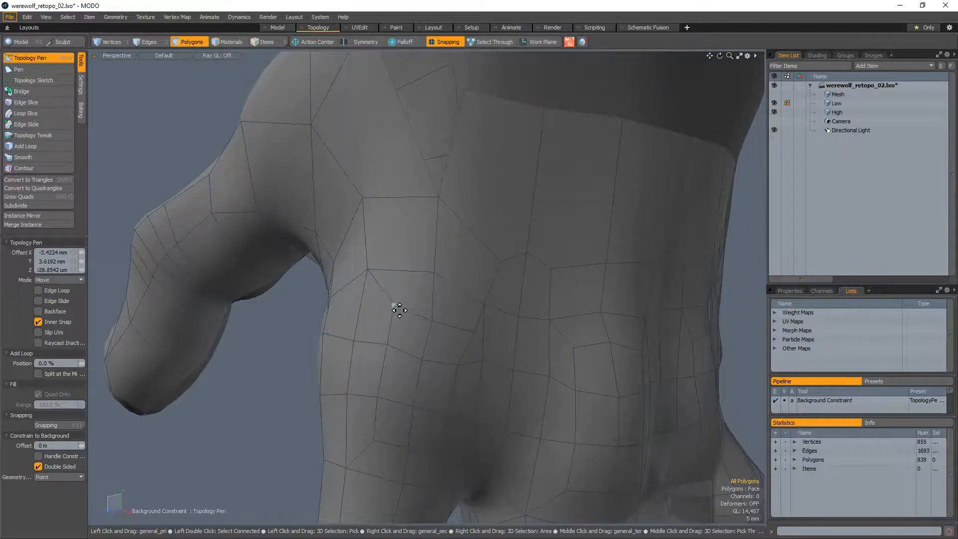
pyautogui.keyDown('alt'); pyautogui.moveTo(451, 318); pyautogui.dragTo(381, 300); pyautogui.keyUp('alt')
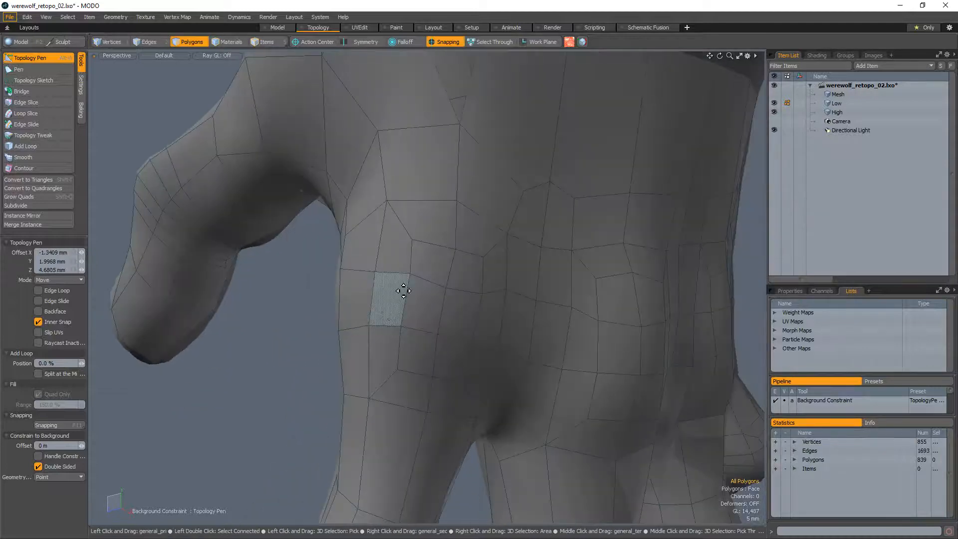
pyautogui.click(487, 298)
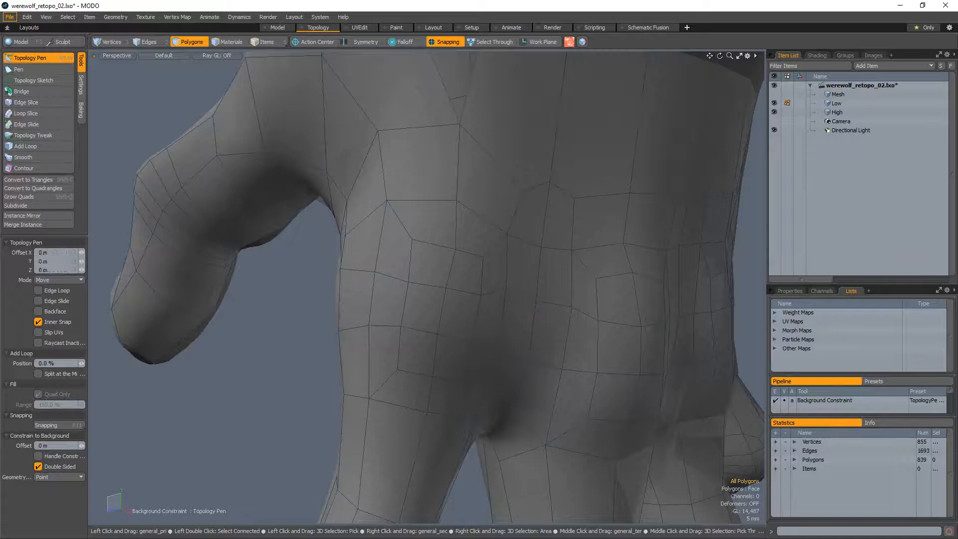
pyautogui.keyDown('alt'); pyautogui.moveTo(509, 276); pyautogui.dragTo(458, 249); pyautogui.keyUp('alt')
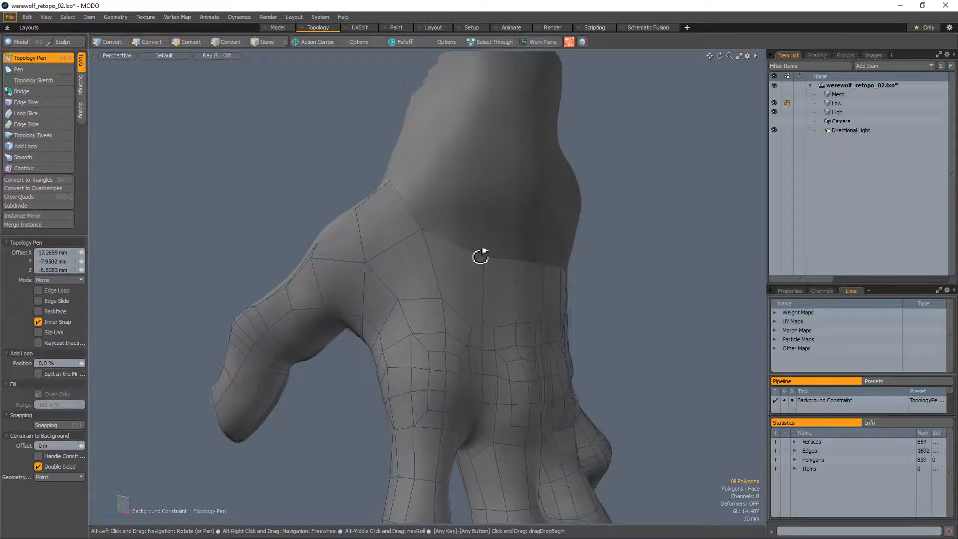
# Adjust the vertices along the wrist border across the back of the hand, from the thumb side to the little-finger side
pyautogui.keyDown('alt'); pyautogui.moveTo(482, 253); pyautogui.dragTo(421, 246); pyautogui.keyUp('alt')
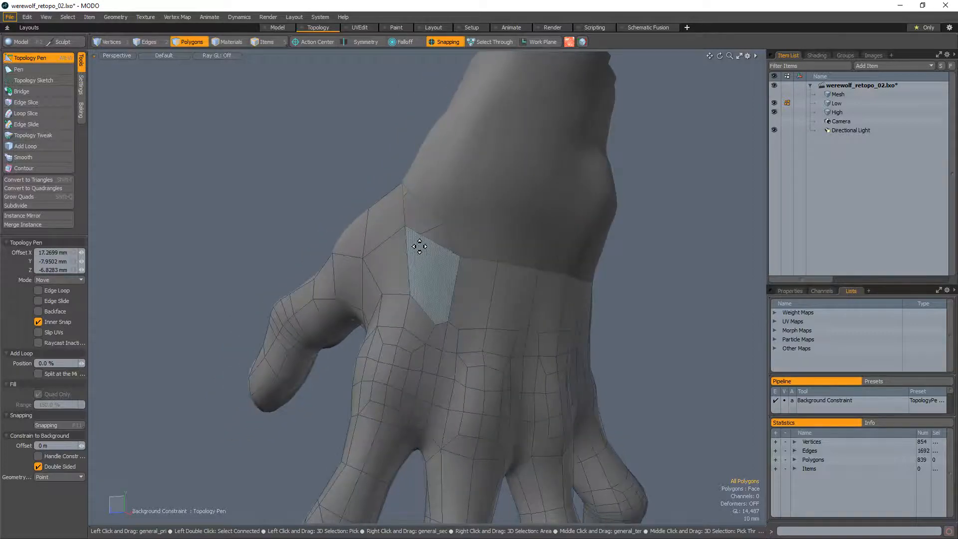
pyautogui.keyDown('alt'); pyautogui.moveTo(541, 248); pyautogui.dragTo(464, 277); pyautogui.keyUp('alt')
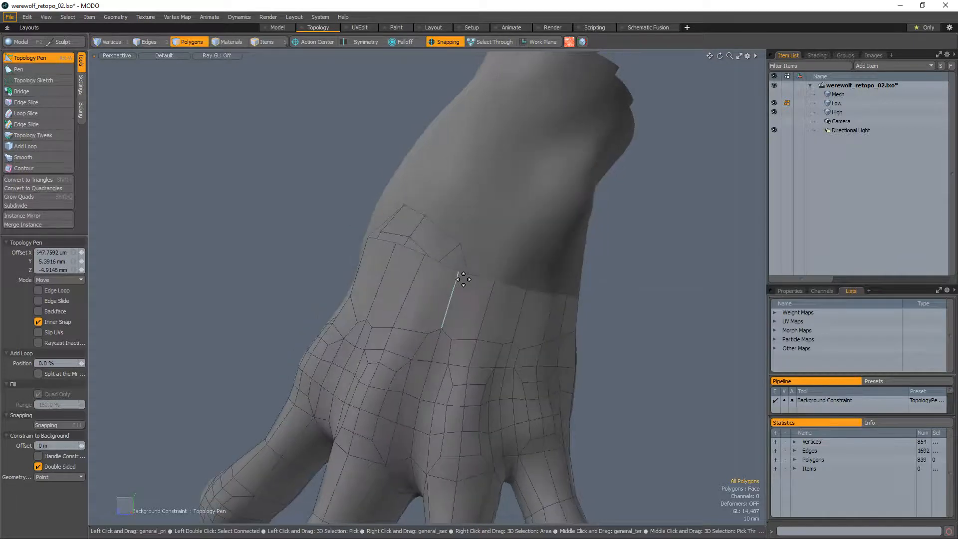
pyautogui.keyDown('alt'); pyautogui.moveTo(541, 280); pyautogui.dragTo(487, 220); pyautogui.keyUp('alt')
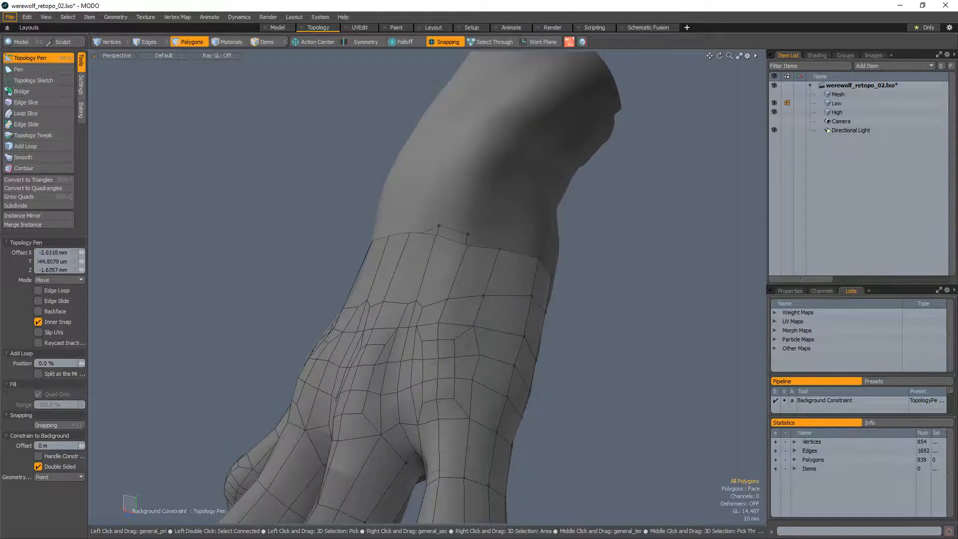
pyautogui.keyDown('alt'); pyautogui.keyDown('shift'); pyautogui.moveTo(475, 326); pyautogui.dragTo(475, 291); pyautogui.keyUp('shift'); pyautogui.keyUp('alt')
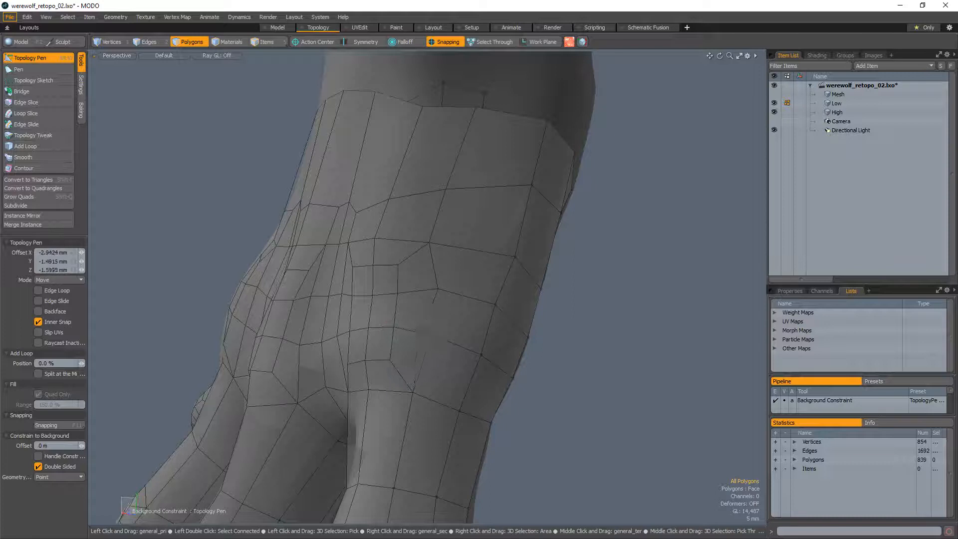
# Even out the edge loops around the outer knuckles and between the fingers on the back of the hand
pyautogui.keyDown('alt'); pyautogui.moveTo(434, 246); pyautogui.dragTo(422, 280); pyautogui.keyUp('alt')
pyautogui.keyDown('alt'); pyautogui.moveTo(378, 274); pyautogui.dragTo(401, 270); pyautogui.keyUp('alt')
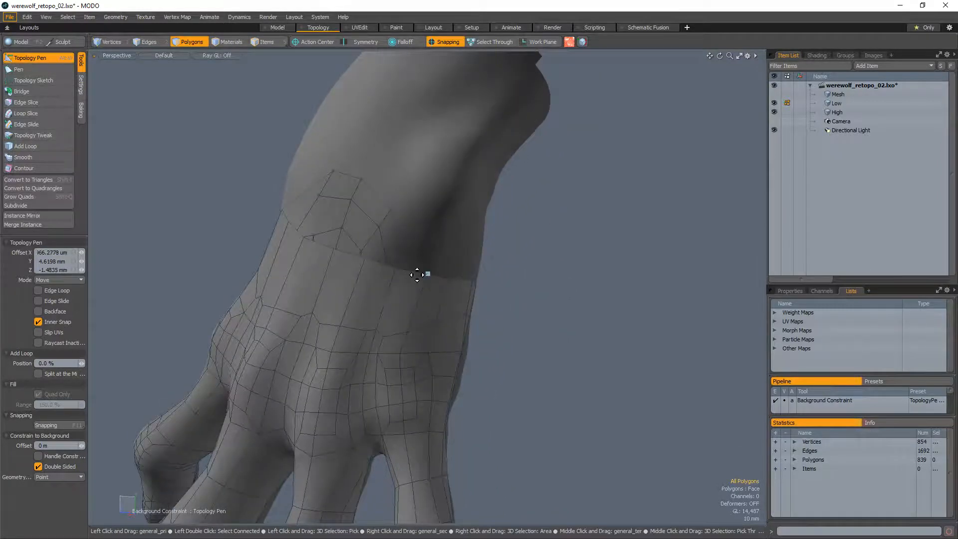
pyautogui.keyDown('alt'); pyautogui.moveTo(373, 291); pyautogui.dragTo(424, 321); pyautogui.keyUp('alt')
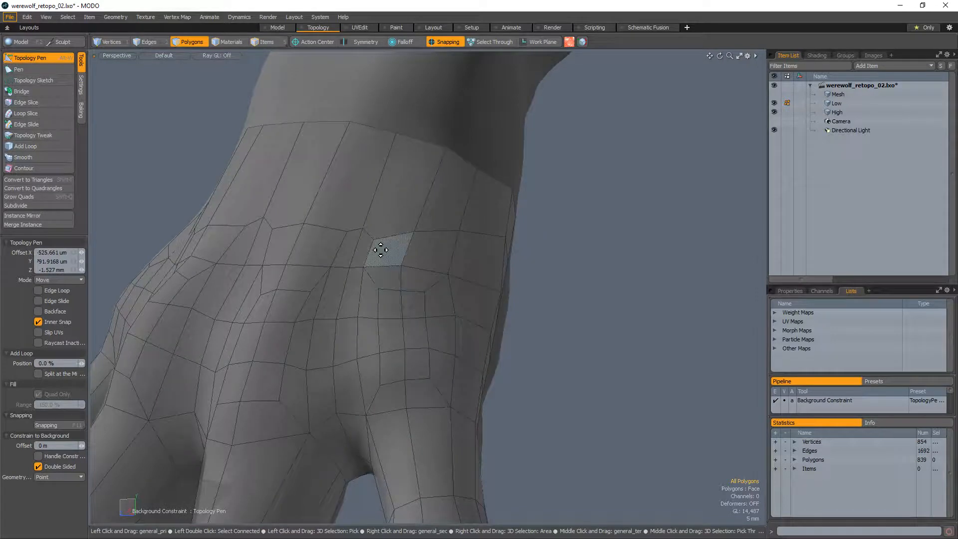
pyautogui.keyDown('alt'); pyautogui.moveTo(366, 310); pyautogui.dragTo(426, 323); pyautogui.keyUp('alt')
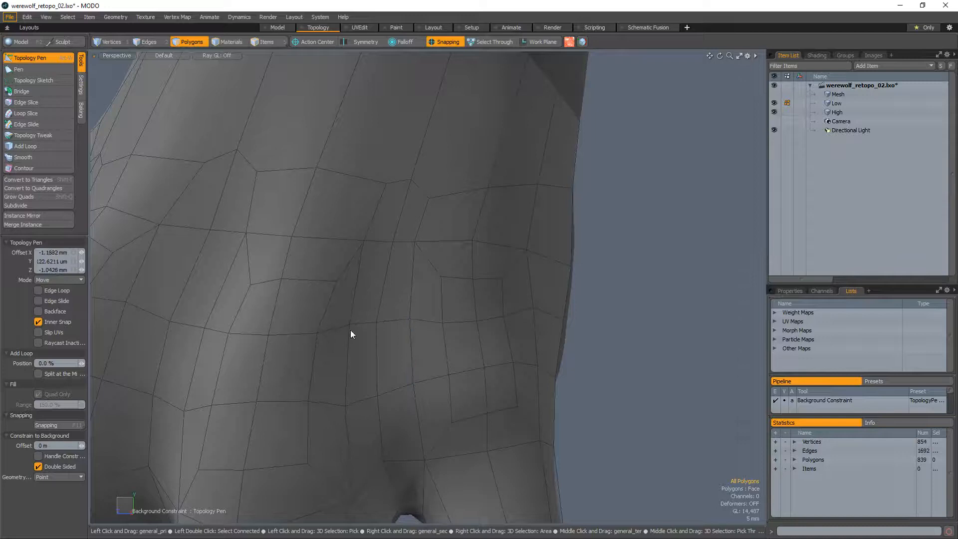
pyautogui.keyDown('ctrl'); pyautogui.keyDown('alt'); pyautogui.moveTo(364, 349); pyautogui.dragTo(391, 331); pyautogui.keyUp('alt'); pyautogui.keyUp('ctrl')
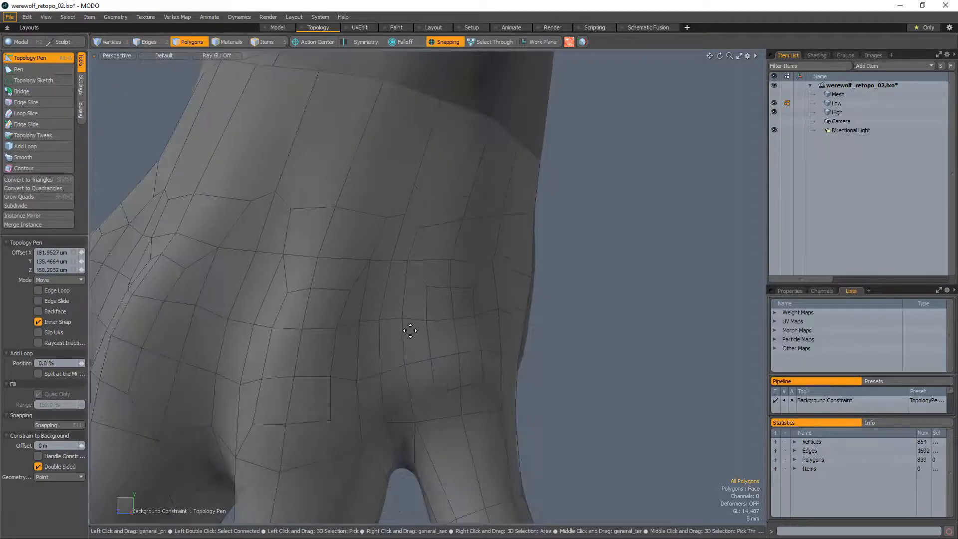
# Even out the vertices around the ring-finger and little-finger knuckles on the back of the hand with the Topology Pen
pyautogui.keyDown('alt'); pyautogui.moveTo(439, 310); pyautogui.dragTo(440, 288); pyautogui.keyUp('alt')
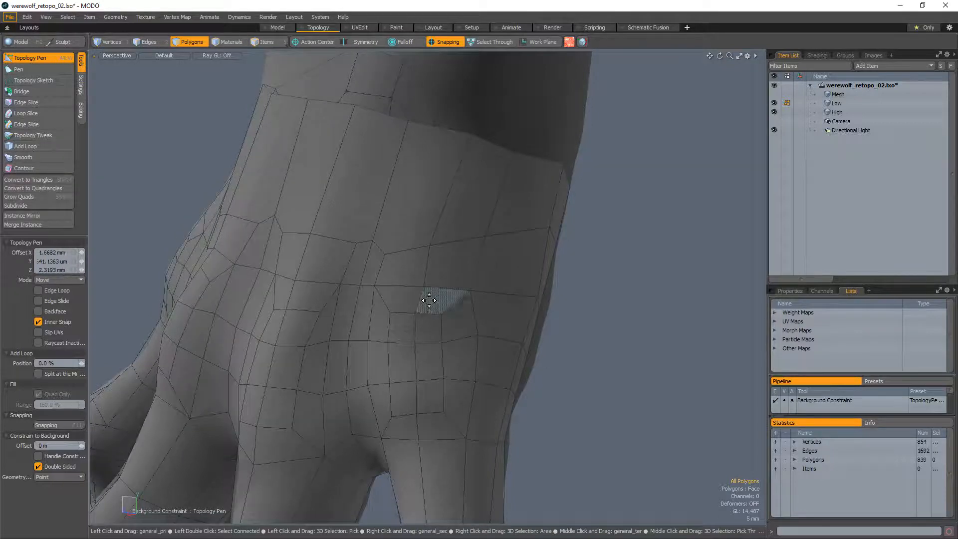
pyautogui.keyDown('ctrl'); pyautogui.keyDown('alt'); pyautogui.moveTo(425, 291); pyautogui.dragTo(464, 235); pyautogui.keyUp('alt'); pyautogui.keyUp('ctrl')
pyautogui.click(459, 292)
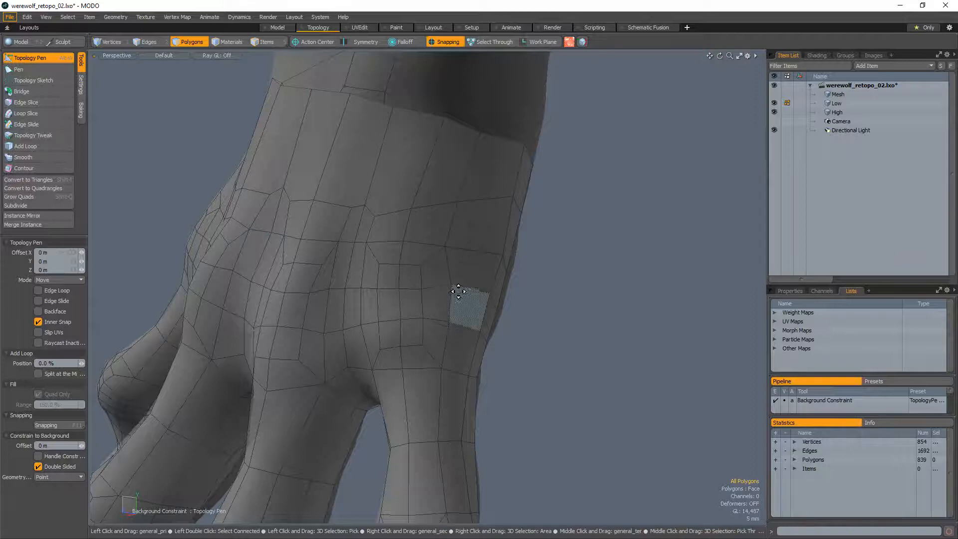
pyautogui.keyDown('ctrl'); pyautogui.keyDown('alt'); pyautogui.moveTo(459, 292); pyautogui.dragTo(370, 308); pyautogui.keyUp('alt'); pyautogui.keyUp('ctrl')
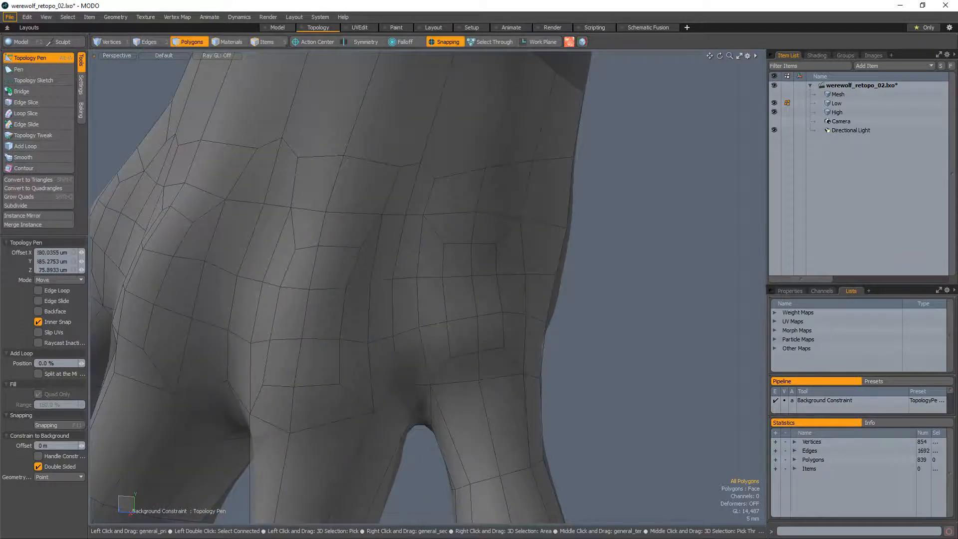
pyautogui.moveTo(370, 308)
pyautogui.keyDown('alt'); pyautogui.mouseDown()
pyautogui.moveTo(316, 334)
pyautogui.moveTo(359, 337)
pyautogui.moveTo(344, 299)
pyautogui.moveTo(365, 300)
pyautogui.mouseUp(); pyautogui.keyUp('alt')
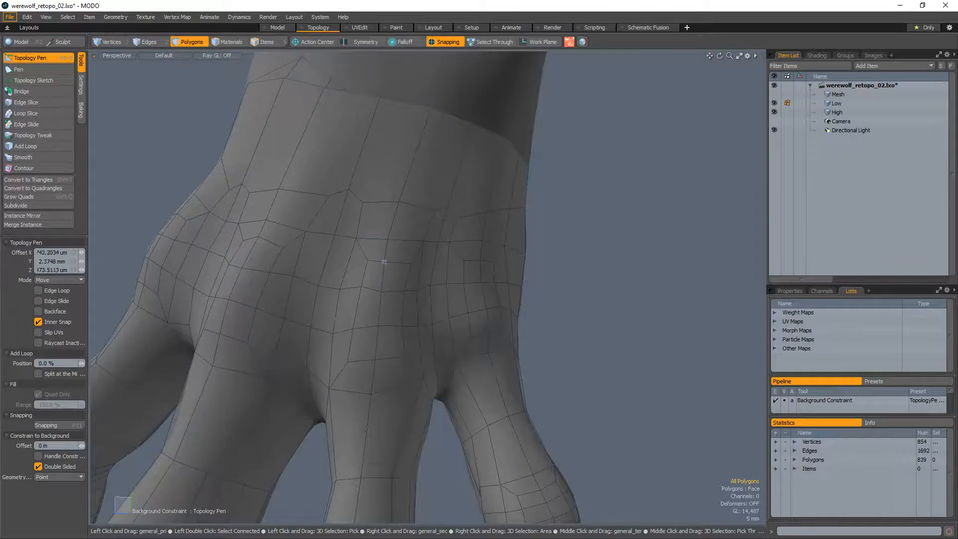
pyautogui.keyDown('alt'); pyautogui.moveTo(387, 300); pyautogui.dragTo(425, 281); pyautogui.keyUp('alt')
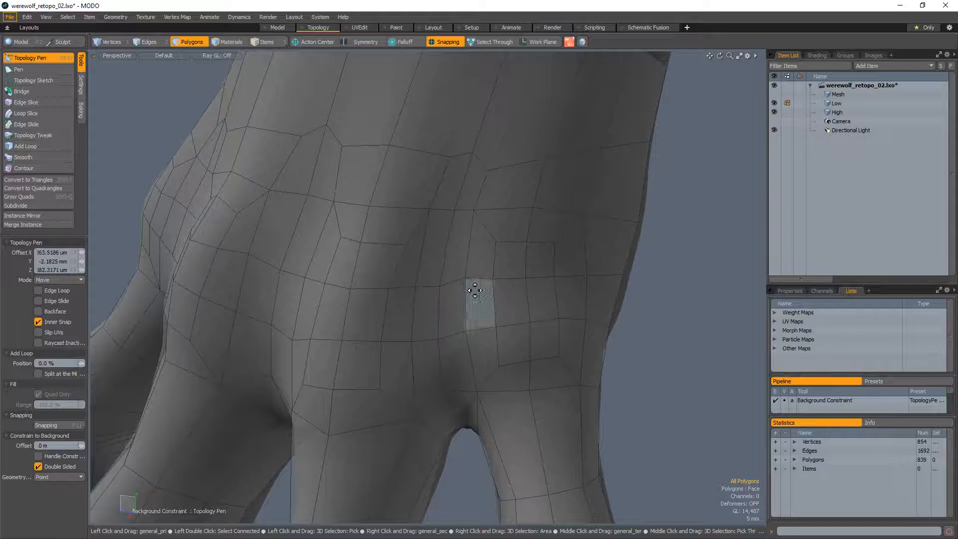
pyautogui.keyDown('alt'); pyautogui.moveTo(496, 278); pyautogui.dragTo(428, 261); pyautogui.keyUp('alt')
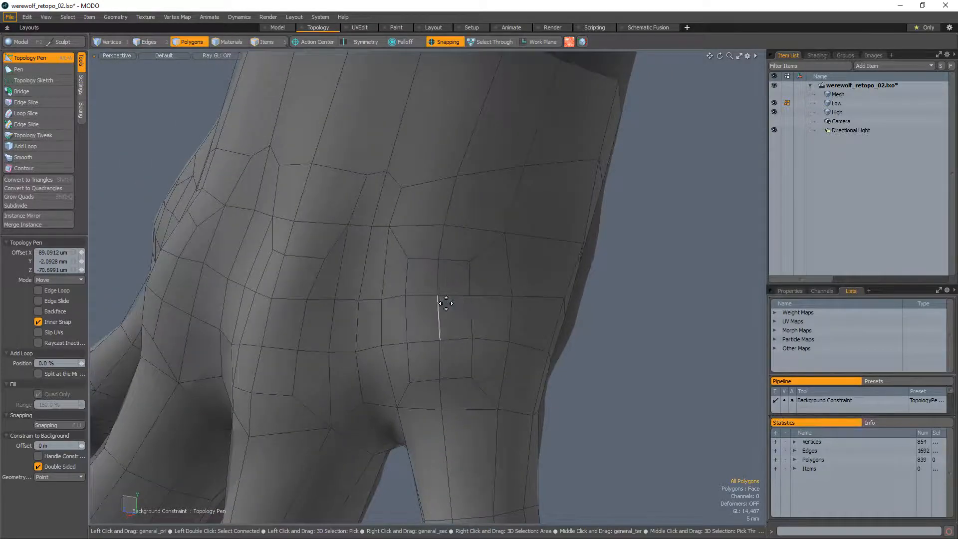
pyautogui.keyDown('alt'); pyautogui.moveTo(446, 303); pyautogui.dragTo(442, 267); pyautogui.keyUp('alt')
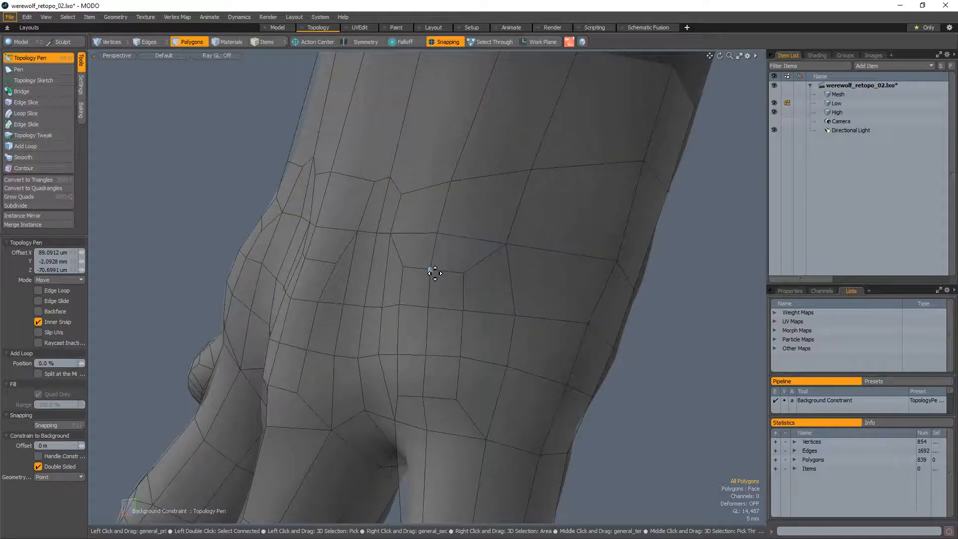
pyautogui.moveTo(464, 272); pyautogui.dragTo(467, 273)
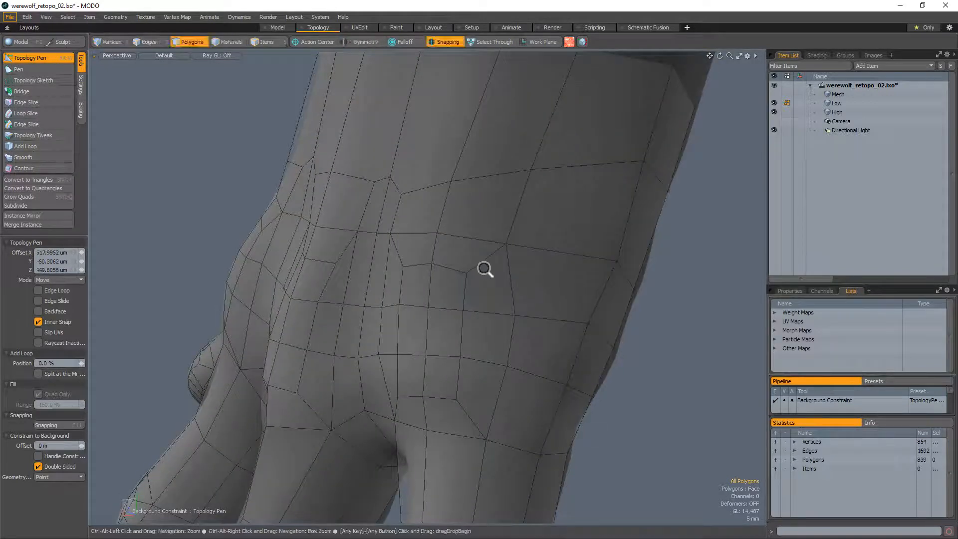
pyautogui.keyDown('alt'); pyautogui.scroll(-3, 469, 322); pyautogui.keyUp('alt')
# Delete the uneven polygons where the palm's wrist border meets the thumb base
pyautogui.moveTo(470, 323); pyautogui.dragTo(377, 346)
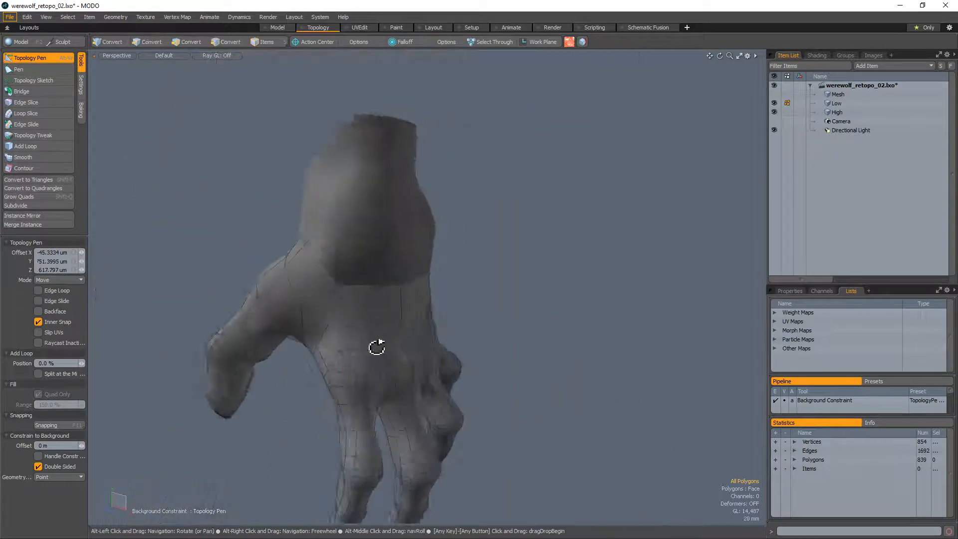
pyautogui.keyDown('ctrl'); pyautogui.keyDown('alt'); pyautogui.moveTo(344, 263); pyautogui.dragTo(437, 291); pyautogui.keyUp('alt'); pyautogui.keyUp('ctrl')
pyautogui.press('space')
pyautogui.moveTo(471, 324); pyautogui.dragTo(423, 329)
pyautogui.press('Delete')
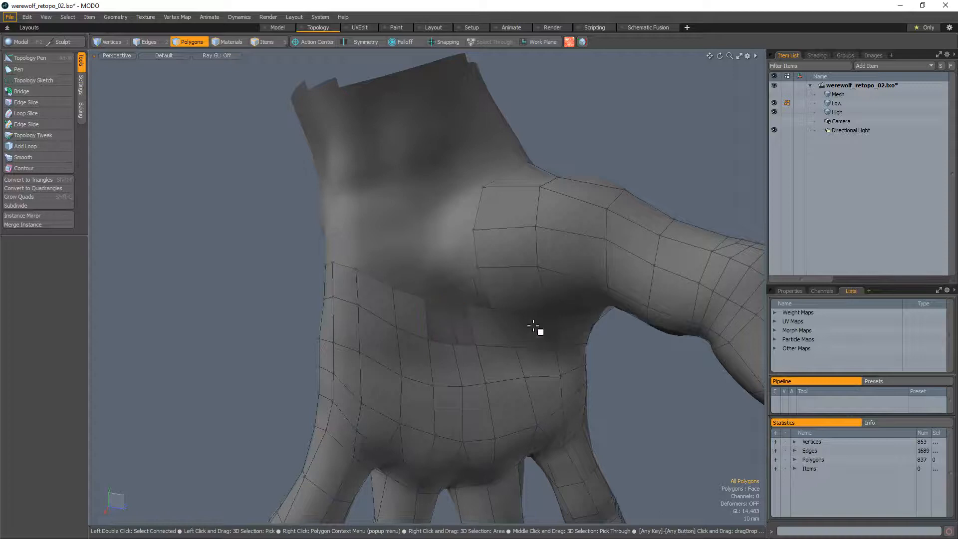
pyautogui.press('Delete')
# Rebuild the gap between the palm's wrist border and the thumb base with new polygons using the Topology Pen
pyautogui.hotkey('alt', 'w')
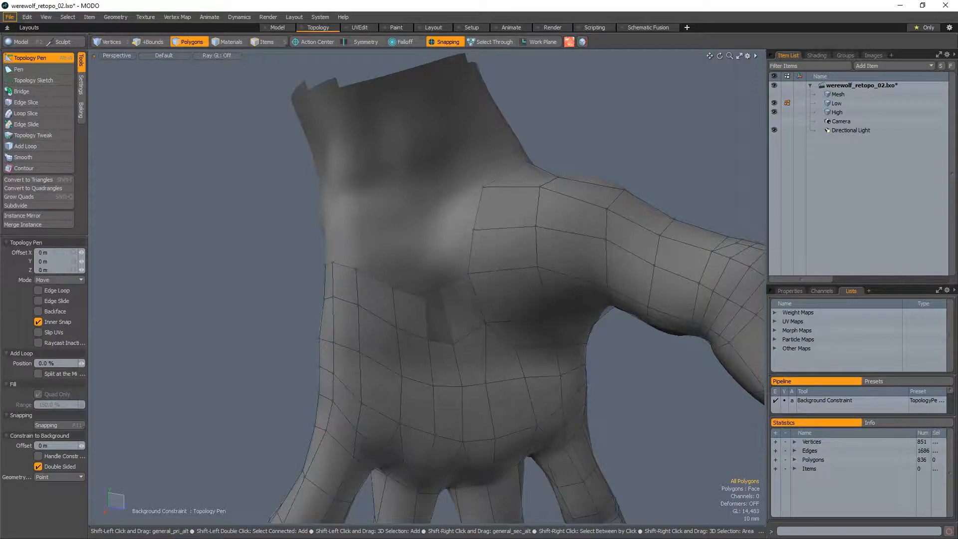
pyautogui.keyDown('shift'); pyautogui.moveTo(447, 295); pyautogui.dragTo(444, 299); pyautogui.keyUp('shift')
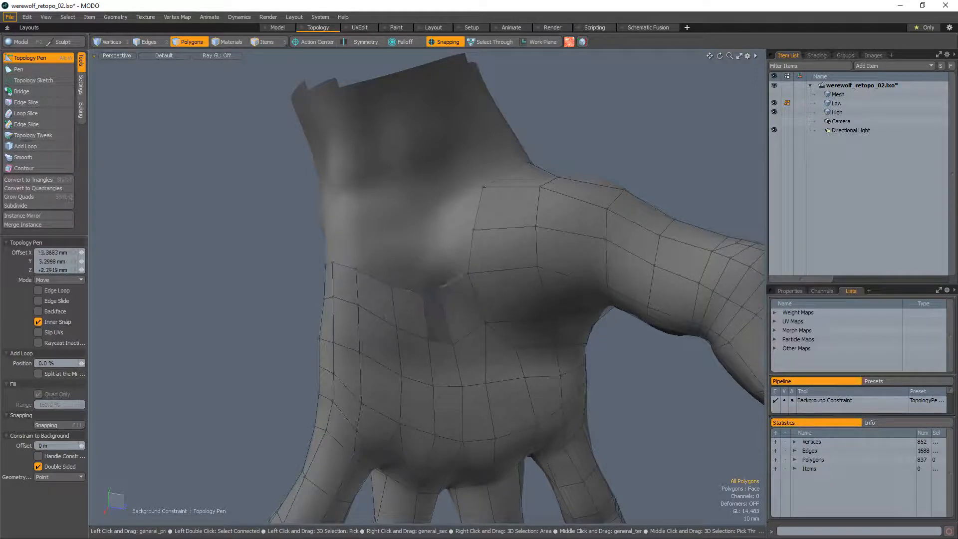
pyautogui.moveTo(423, 290); pyautogui.dragTo(468, 300)
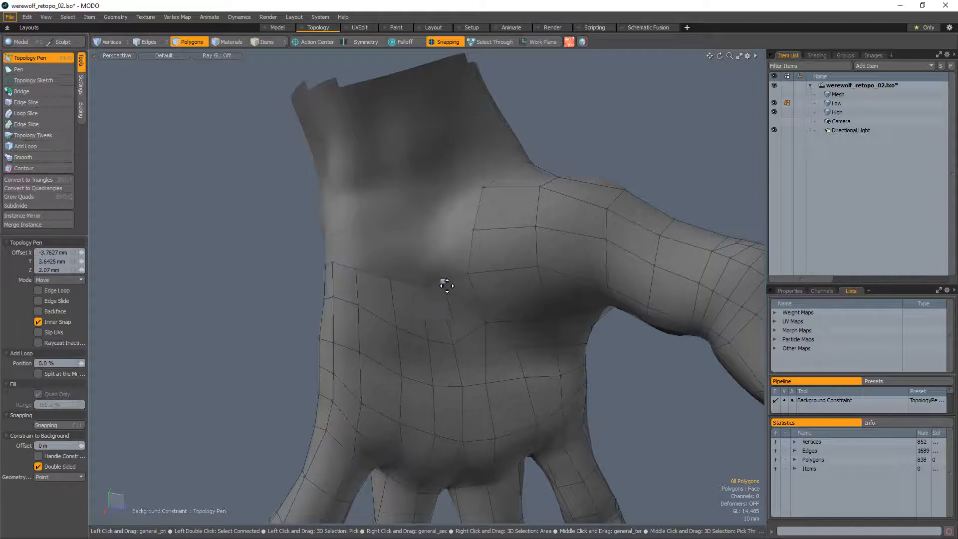
pyautogui.keyDown('alt'); pyautogui.moveTo(422, 349); pyautogui.dragTo(483, 327); pyautogui.keyUp('alt')
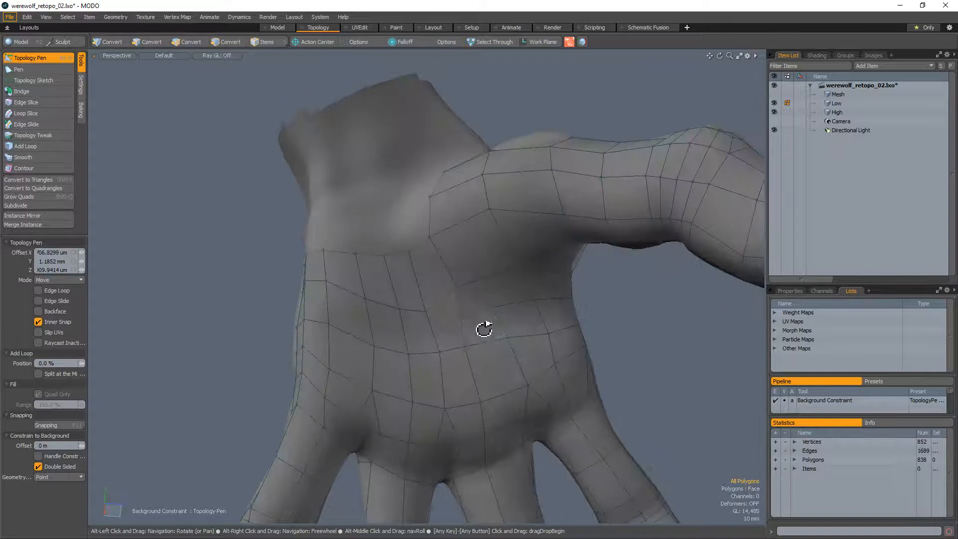
# Select the polygon loop running from the palm around the thumb web and inspect its flow onto the back of the hand
pyautogui.doubleClick(466, 302)
pyautogui.press('q')
pyautogui.press('l')
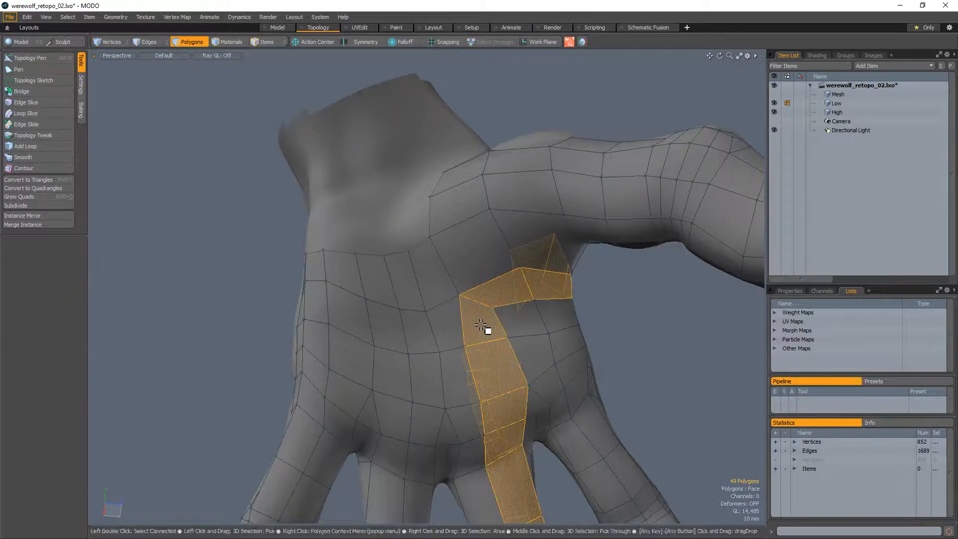
pyautogui.scroll(-6, 463, 236)
pyautogui.keyDown('alt'); pyautogui.moveTo(411, 252); pyautogui.dragTo(379, 294); pyautogui.keyUp('alt')
pyautogui.keyDown('ctrl'); pyautogui.keyDown('alt'); pyautogui.moveTo(400, 269); pyautogui.dragTo(490, 247); pyautogui.keyUp('alt'); pyautogui.keyUp('ctrl')
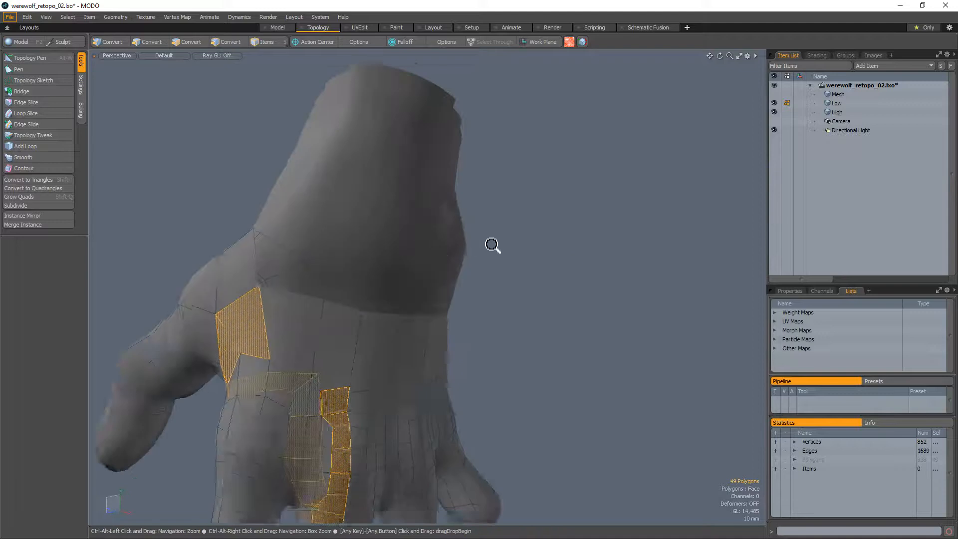
pyautogui.click(545, 252)
# Even out the palm's wrist border and the edge rows between it and the finger bases with the Topology Pen
pyautogui.keyDown('alt'); pyautogui.moveTo(415, 260); pyautogui.dragTo(471, 323); pyautogui.keyUp('alt')
pyautogui.scroll(5, 479, 307)
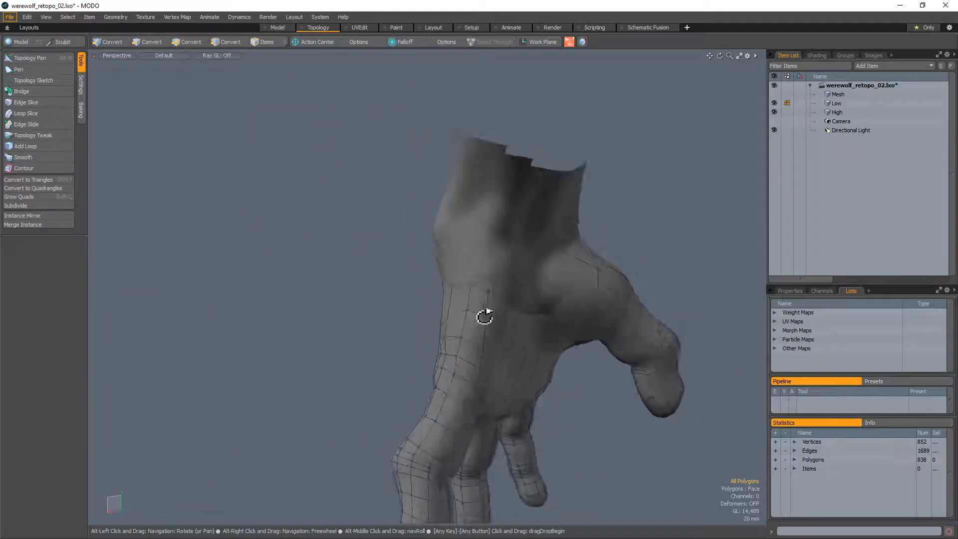
pyautogui.hotkey('alt', 'w')
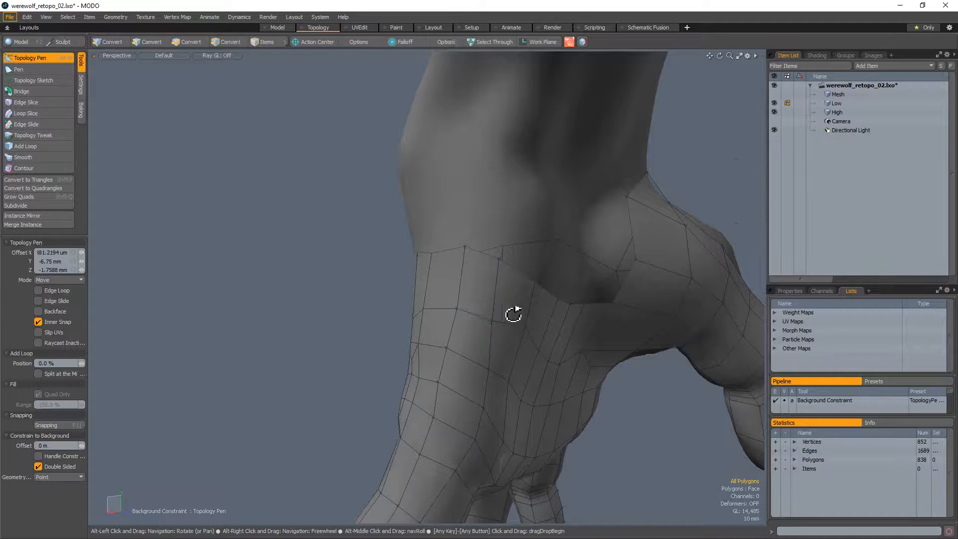
pyautogui.keyDown('alt'); pyautogui.moveTo(513, 314); pyautogui.dragTo(519, 237); pyautogui.keyUp('alt')
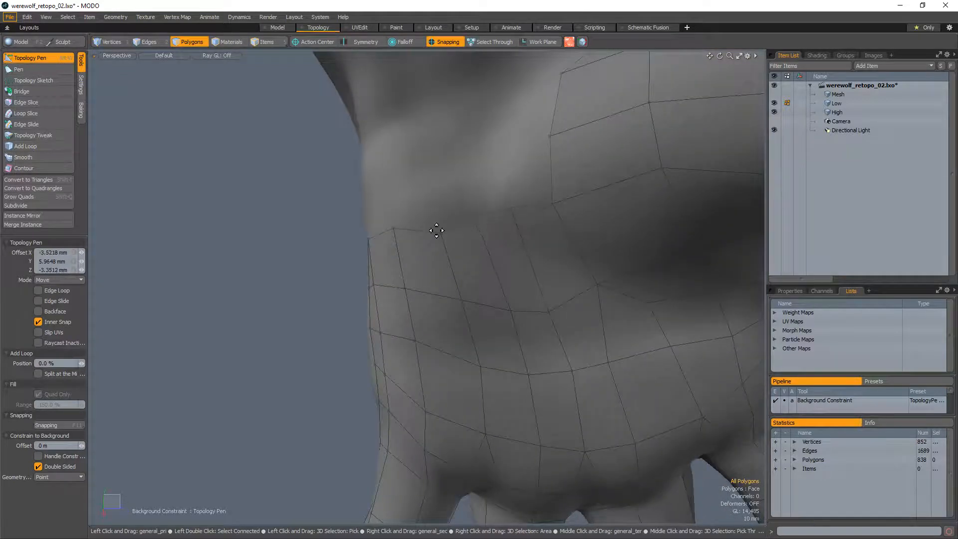
pyautogui.keyDown('alt'); pyautogui.moveTo(519, 238); pyautogui.dragTo(457, 280); pyautogui.keyUp('alt')
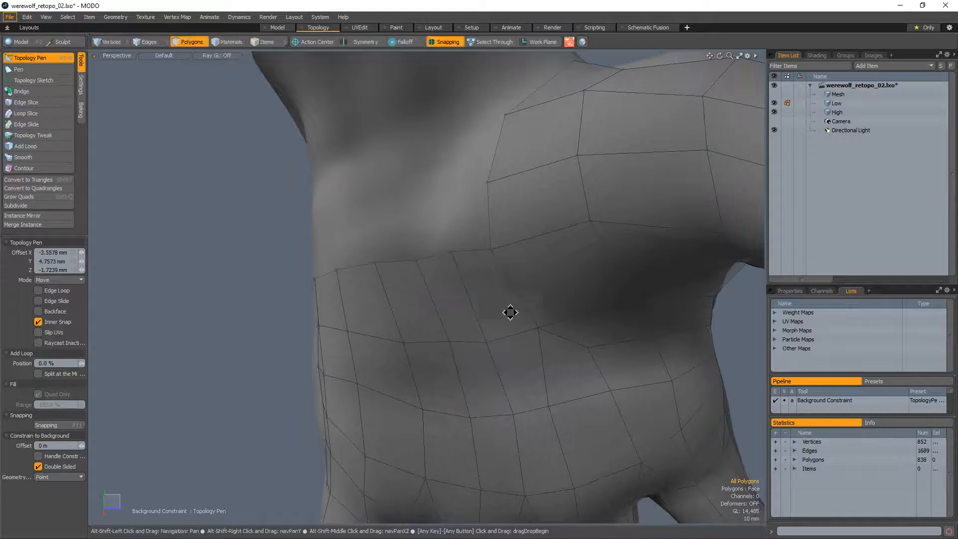
pyautogui.keyDown('alt'); pyautogui.moveTo(510, 313); pyautogui.dragTo(418, 267); pyautogui.keyUp('alt')
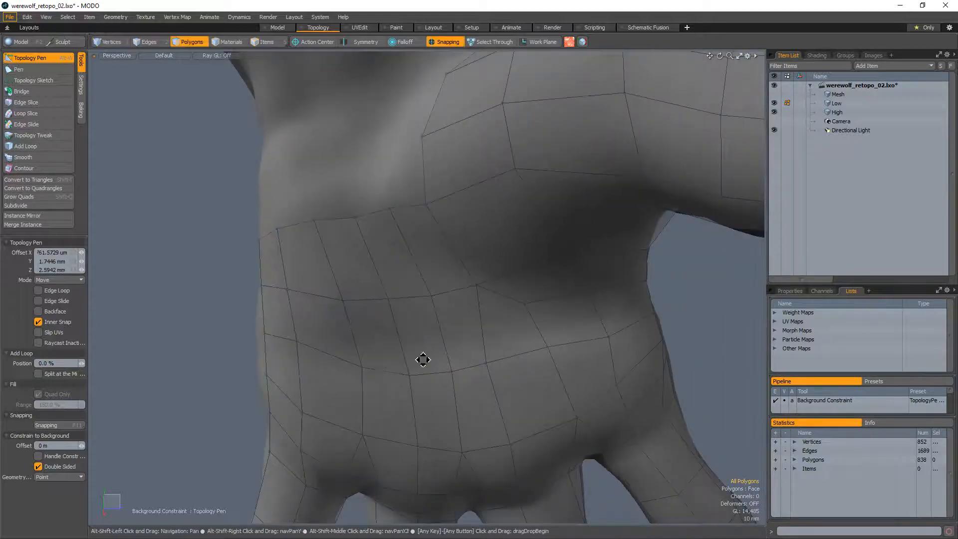
pyautogui.keyDown('alt'); pyautogui.moveTo(421, 360); pyautogui.dragTo(388, 342); pyautogui.keyUp('alt')
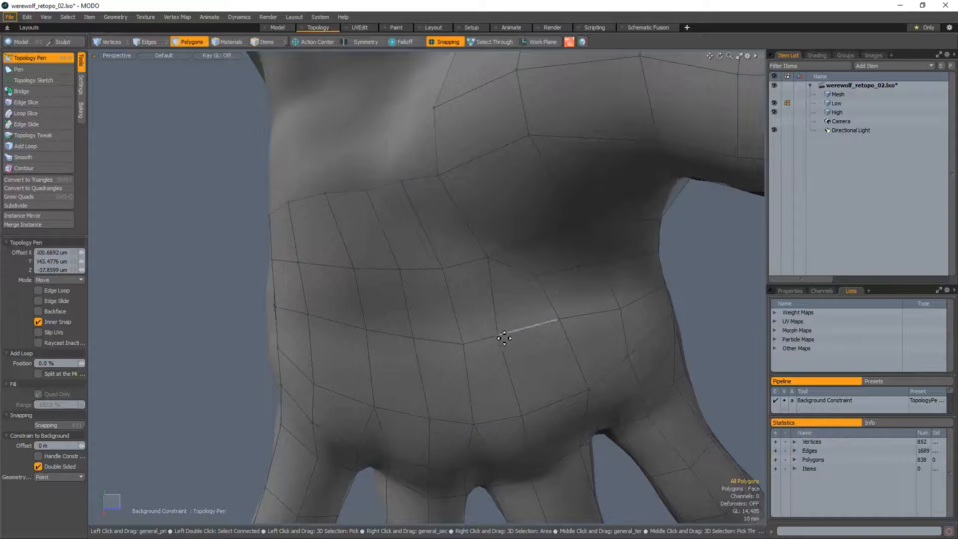
pyautogui.moveTo(536, 329); pyautogui.dragTo(523, 332)
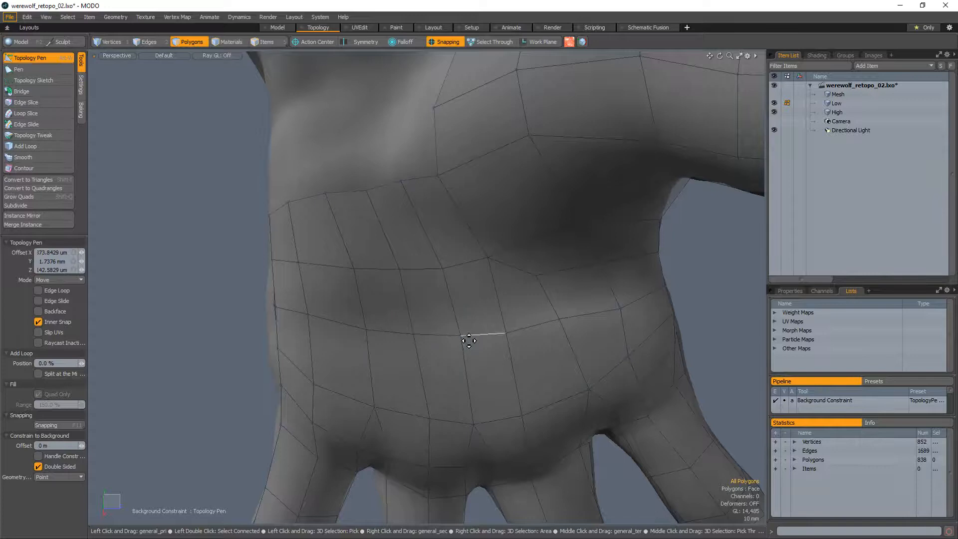
pyautogui.keyDown('alt'); pyautogui.moveTo(466, 336); pyautogui.dragTo(355, 335); pyautogui.keyUp('alt')
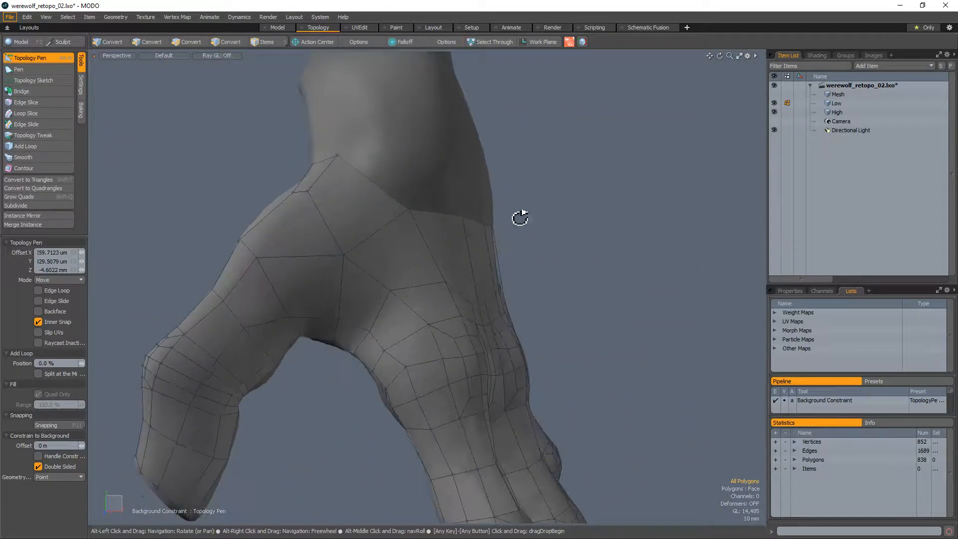
# Extend the open wrist border by one row of polygons and merge its overlapping palm-side vertices into the thumb base
pyautogui.keyDown('ctrl'); pyautogui.keyDown('alt'); pyautogui.moveTo(428, 231); pyautogui.dragTo(390, 316); pyautogui.keyUp('alt'); pyautogui.keyUp('ctrl')
pyautogui.press('space')
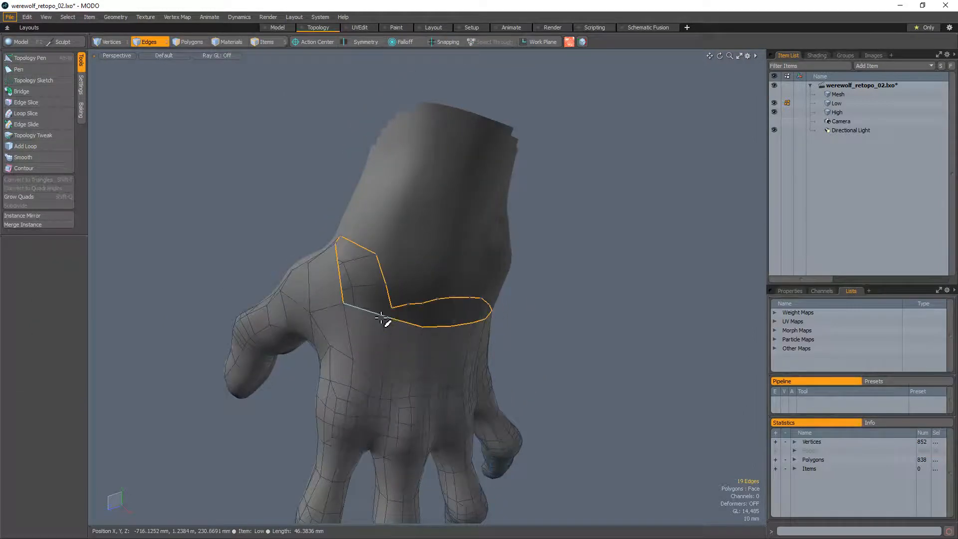
pyautogui.keyDown('alt'); pyautogui.moveTo(387, 259); pyautogui.dragTo(439, 300); pyautogui.keyUp('alt')
pyautogui.hotkey('alt', 'w')
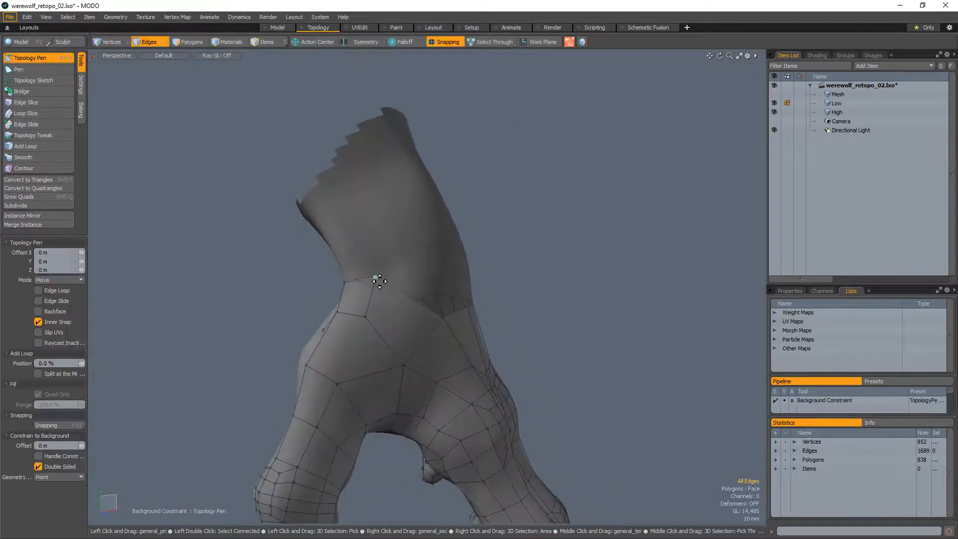
pyautogui.keyDown('alt'); pyautogui.moveTo(382, 284); pyautogui.dragTo(466, 300); pyautogui.keyUp('alt')
pyautogui.press('space')
pyautogui.hotkey('alt', 'w')
pyautogui.scroll(5, 479, 295)
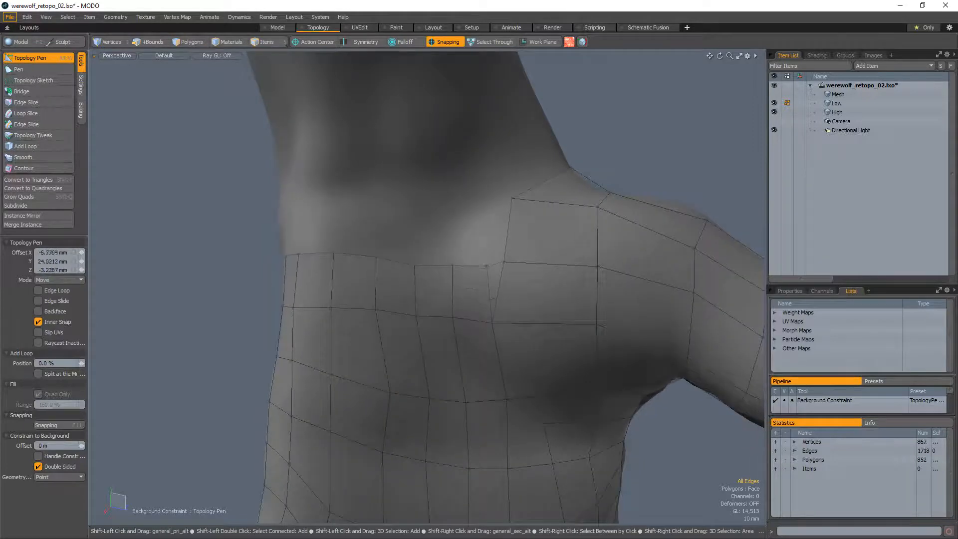
pyautogui.keyDown('shift'); pyautogui.click(489, 271); pyautogui.keyUp('shift')
pyautogui.keyDown('shift'); pyautogui.click(509, 263); pyautogui.keyUp('shift')
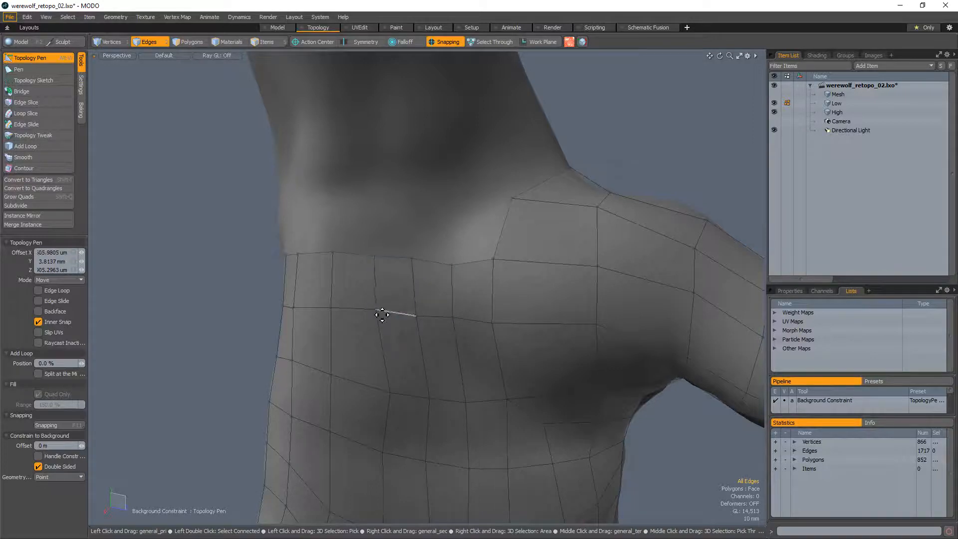
# Space the vertices of the new wrist row and the palm rows beneath it evenly up to the thumb base
pyautogui.keyDown('alt'); pyautogui.moveTo(412, 413); pyautogui.dragTo(389, 315); pyautogui.keyUp('alt')
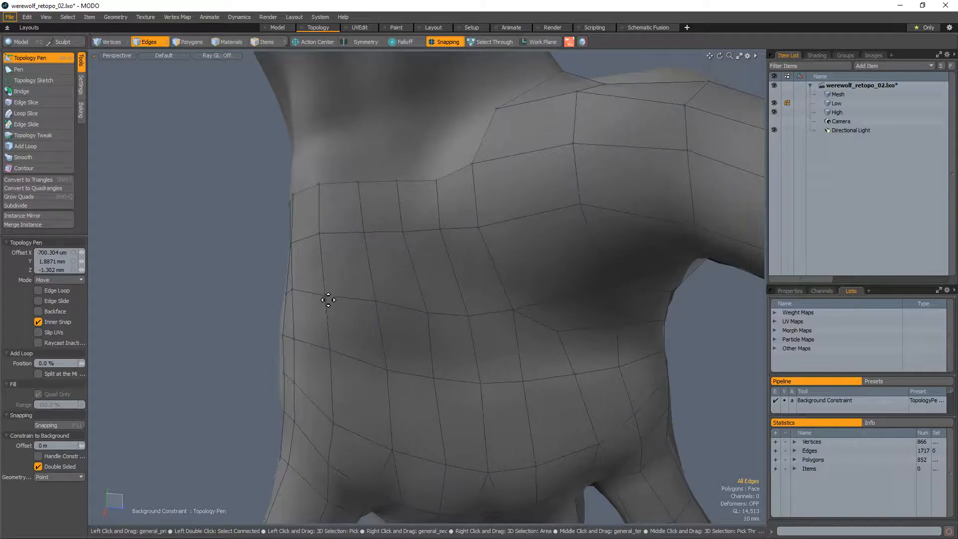
pyautogui.keyDown('alt'); pyautogui.moveTo(346, 294); pyautogui.dragTo(449, 310); pyautogui.keyUp('alt')
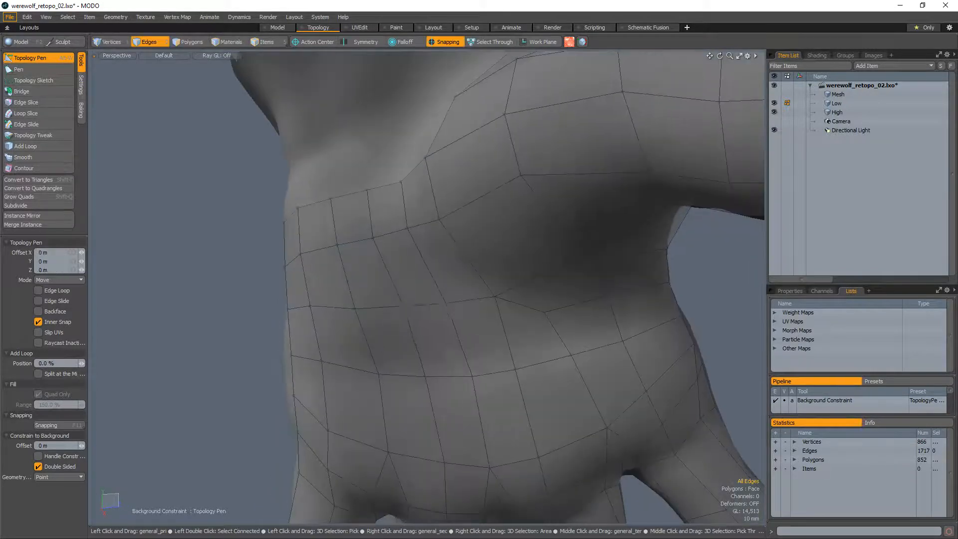
pyautogui.keyDown('alt'); pyautogui.moveTo(492, 278); pyautogui.dragTo(473, 224); pyautogui.keyUp('alt')
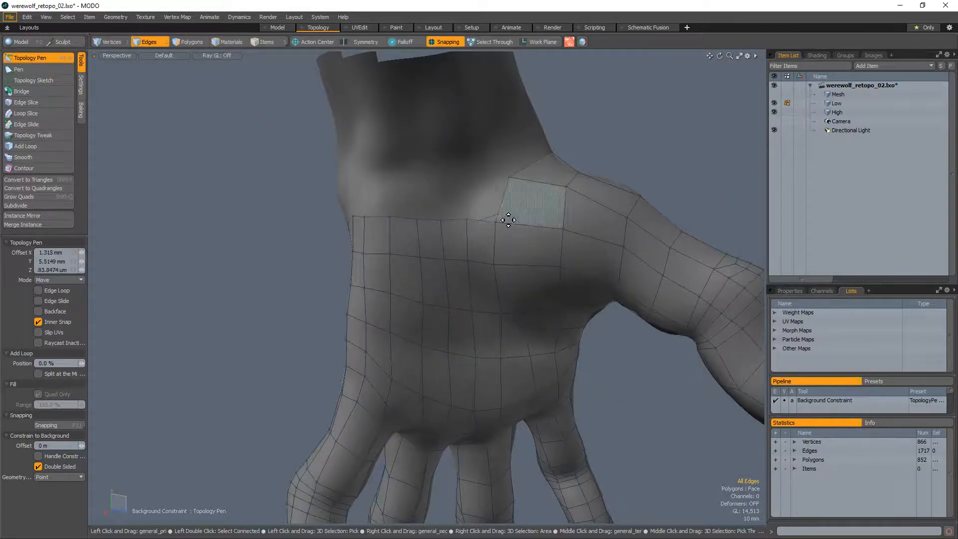
# Weld the new wrist row to the thumb base on the back of the hand and straighten the border there
pyautogui.keyDown('alt'); pyautogui.moveTo(405, 231); pyautogui.dragTo(638, 285); pyautogui.keyUp('alt')
pyautogui.press('space')
pyautogui.keyDown('alt'); pyautogui.moveTo(370, 197); pyautogui.dragTo(554, 220); pyautogui.keyUp('alt')
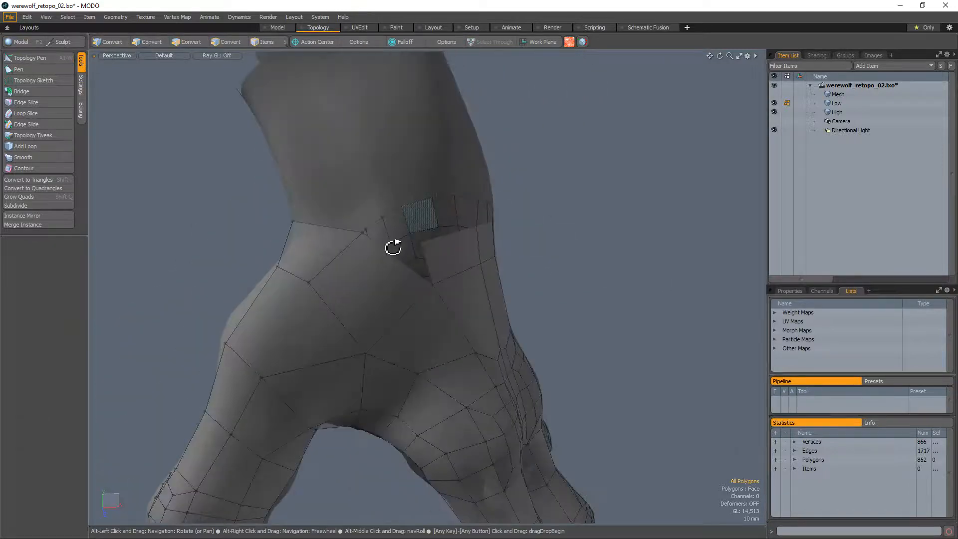
pyautogui.hotkey('alt', 'w')
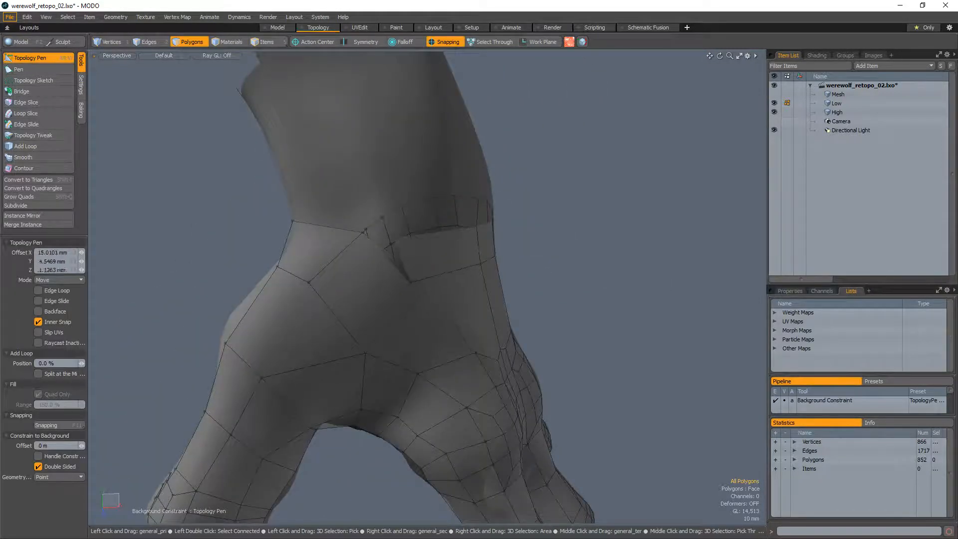
pyautogui.keyDown('alt'); pyautogui.moveTo(427, 257); pyautogui.dragTo(458, 163); pyautogui.keyUp('alt')
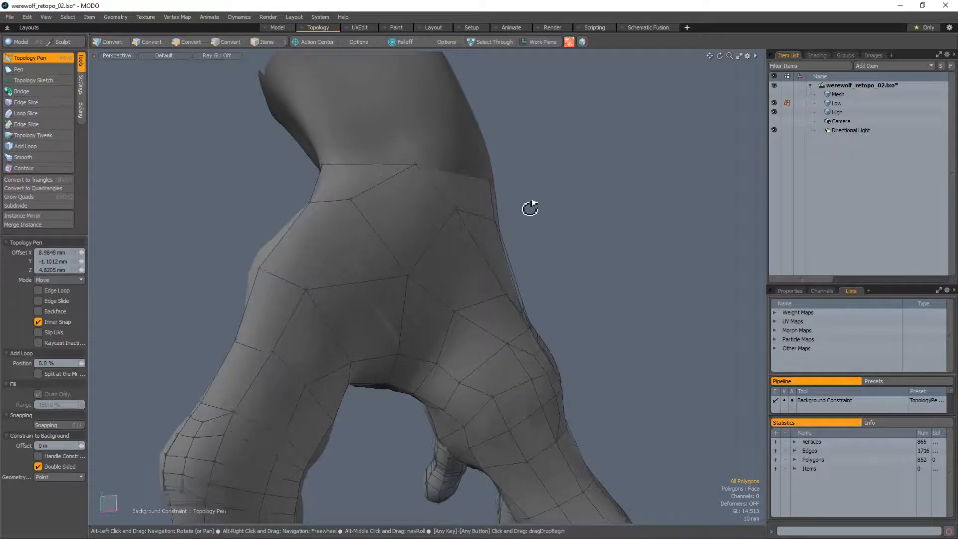
pyautogui.keyDown('alt'); pyautogui.moveTo(528, 208); pyautogui.dragTo(419, 184); pyautogui.keyUp('alt')
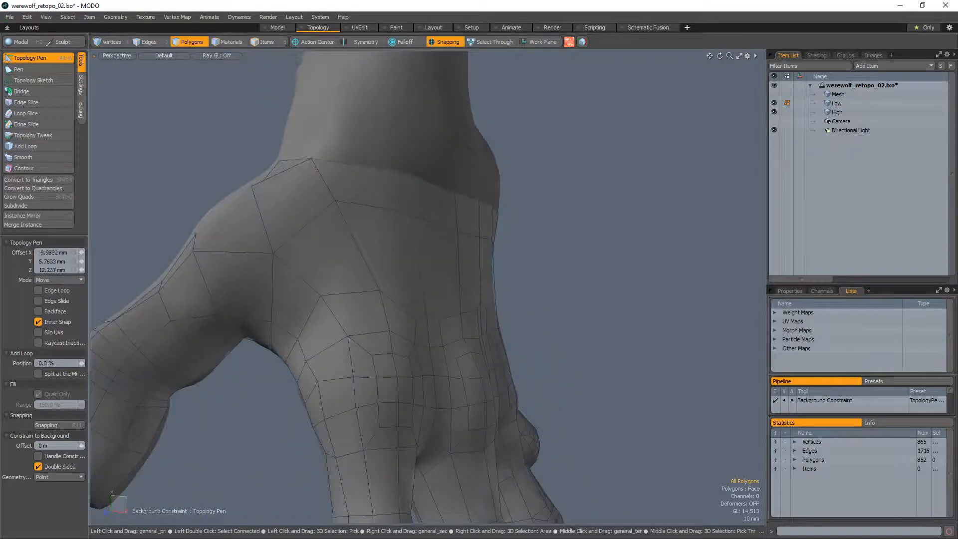
# Even out the polygon rows below the wrist border on the back of the hand with the Topology Pen
pyautogui.keyDown('alt'); pyautogui.moveTo(419, 227); pyautogui.dragTo(402, 210); pyautogui.keyUp('alt')
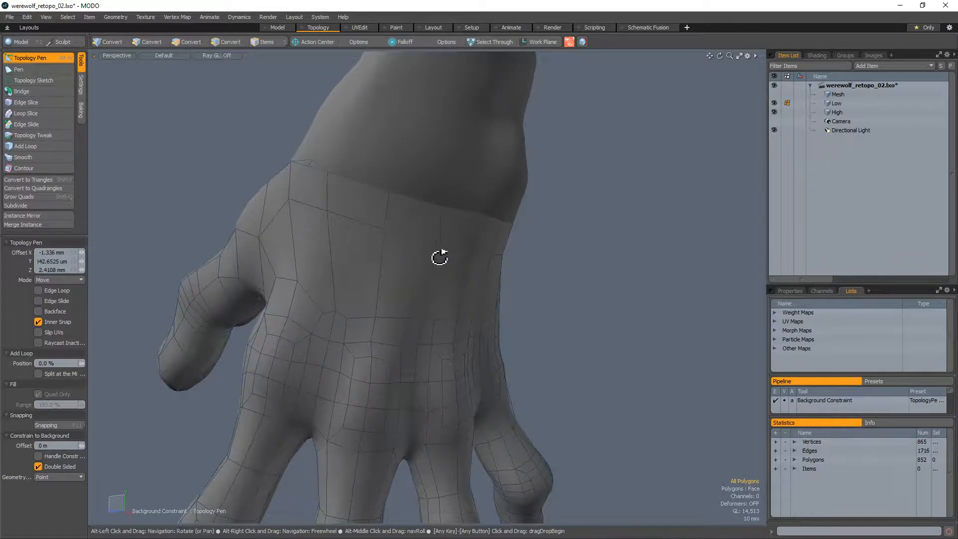
pyautogui.keyDown('alt'); pyautogui.moveTo(439, 256); pyautogui.dragTo(401, 232); pyautogui.keyUp('alt')
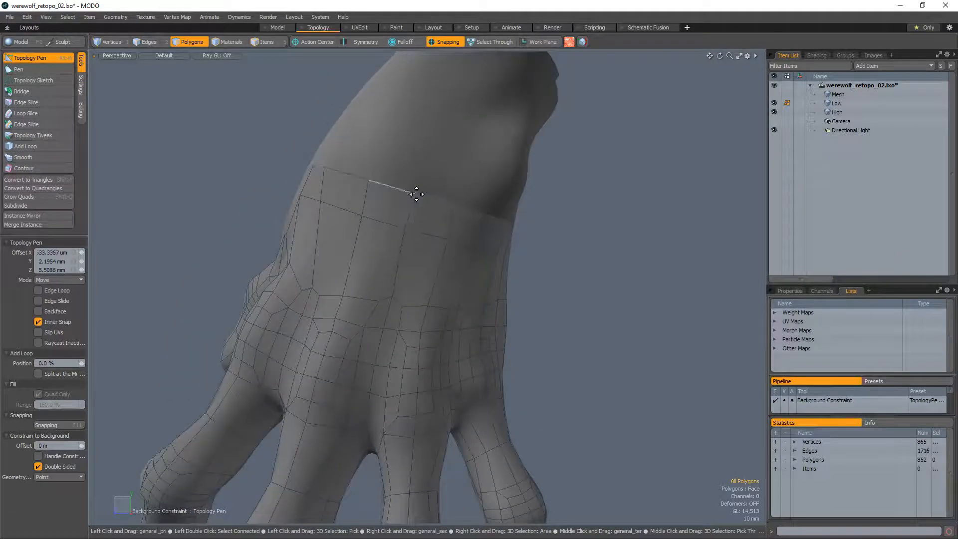
pyautogui.keyDown('alt'); pyautogui.scroll(-3, 389, 218); pyautogui.keyUp('alt')
pyautogui.keyDown('alt'); pyautogui.moveTo(389, 218); pyautogui.dragTo(390, 255); pyautogui.keyUp('alt')
pyautogui.scroll(3, 389, 255)
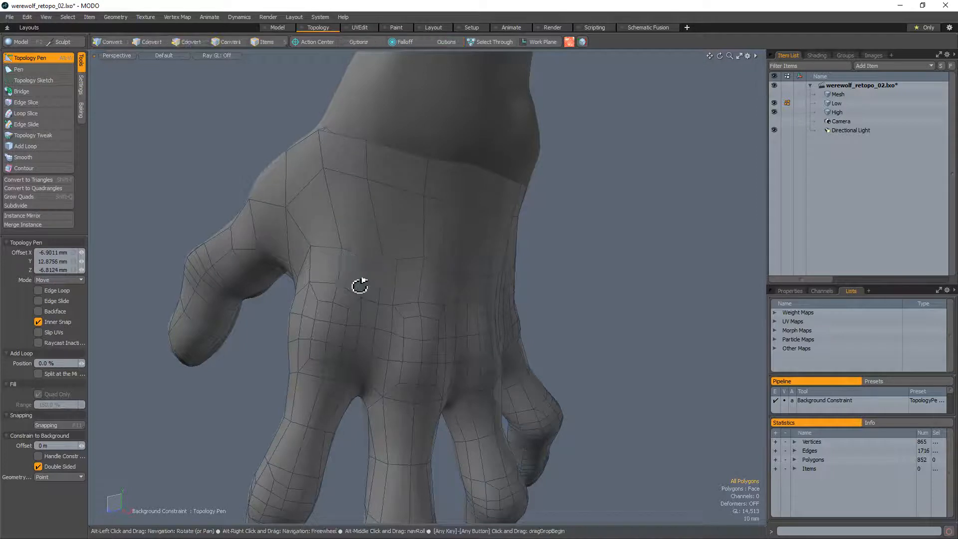
pyautogui.keyDown('alt'); pyautogui.moveTo(359, 284); pyautogui.dragTo(334, 300); pyautogui.keyUp('alt')
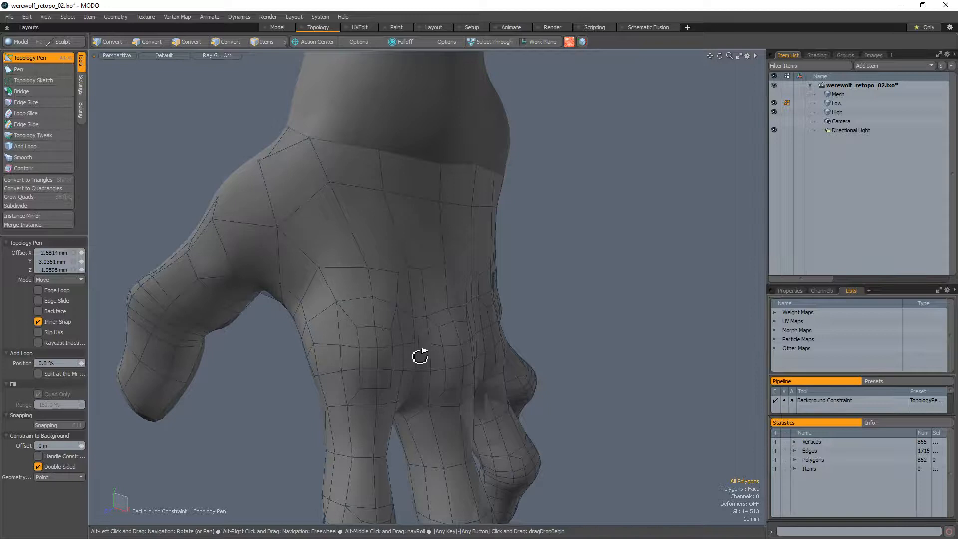
pyautogui.keyDown('alt'); pyautogui.moveTo(420, 357); pyautogui.dragTo(499, 291); pyautogui.keyUp('alt')
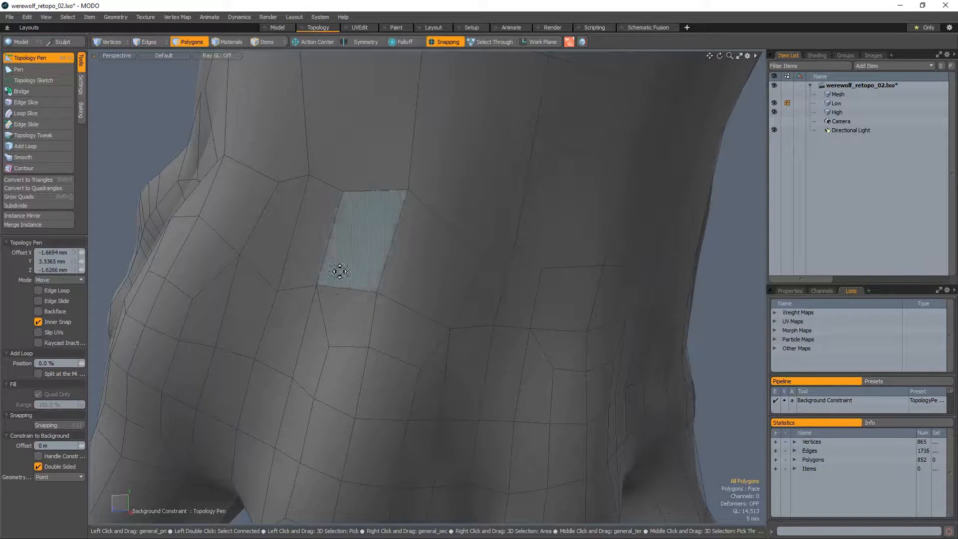
# Space the vertices evenly in the row behind the knuckles, across to the little-finger side of the hand
pyautogui.keyDown('alt'); pyautogui.moveTo(338, 271); pyautogui.dragTo(483, 254); pyautogui.keyUp('alt')
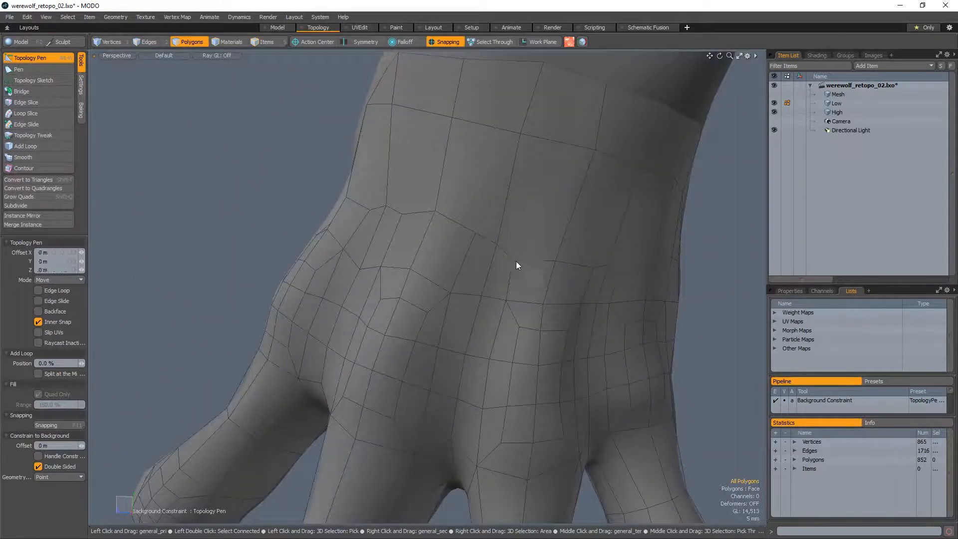
pyautogui.moveTo(528, 263); pyautogui.dragTo(442, 263)
pyautogui.keyDown('alt'); pyautogui.moveTo(634, 238); pyautogui.dragTo(594, 265); pyautogui.keyUp('alt')
pyautogui.keyDown('ctrl'); pyautogui.keyDown('alt'); pyautogui.moveTo(549, 229); pyautogui.dragTo(616, 223); pyautogui.keyUp('alt'); pyautogui.keyUp('ctrl')
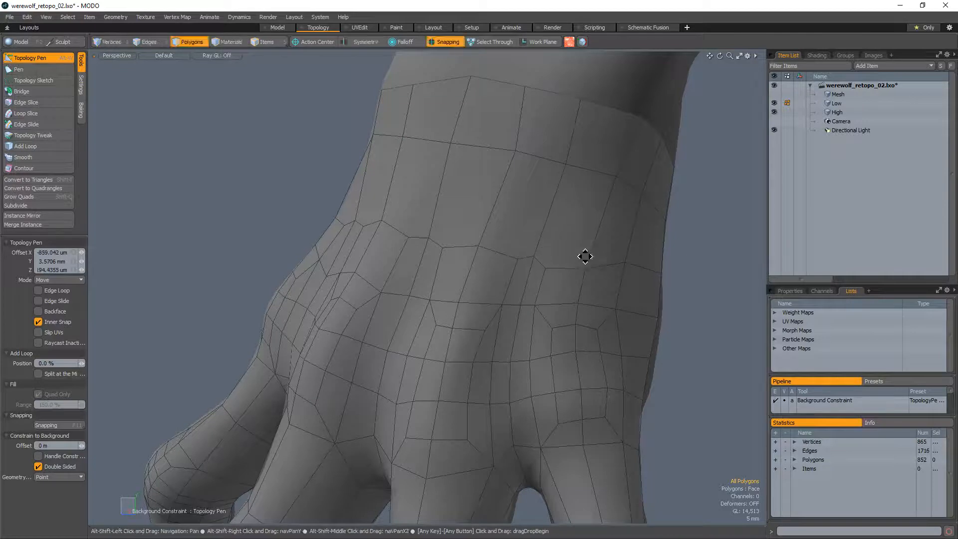
pyautogui.keyDown('alt'); pyautogui.moveTo(584, 256); pyautogui.dragTo(510, 275); pyautogui.keyUp('alt')
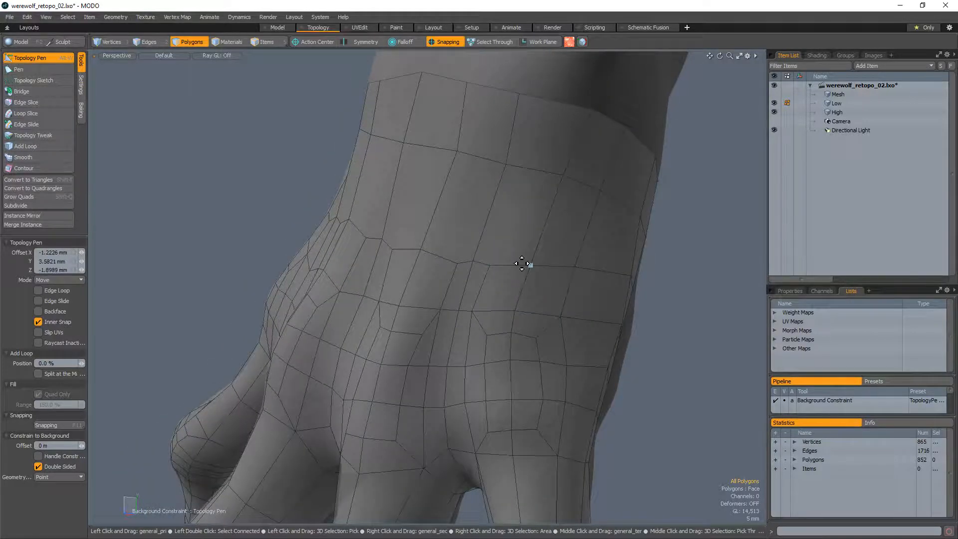
pyautogui.keyDown('ctrl'); pyautogui.keyDown('alt'); pyautogui.moveTo(522, 264); pyautogui.dragTo(414, 261); pyautogui.keyUp('alt'); pyautogui.keyUp('ctrl')
# Check the open wrist border's edge loop, and reposition the palm vertex beside the thumb base with the Topology Pen
pyautogui.press('2')
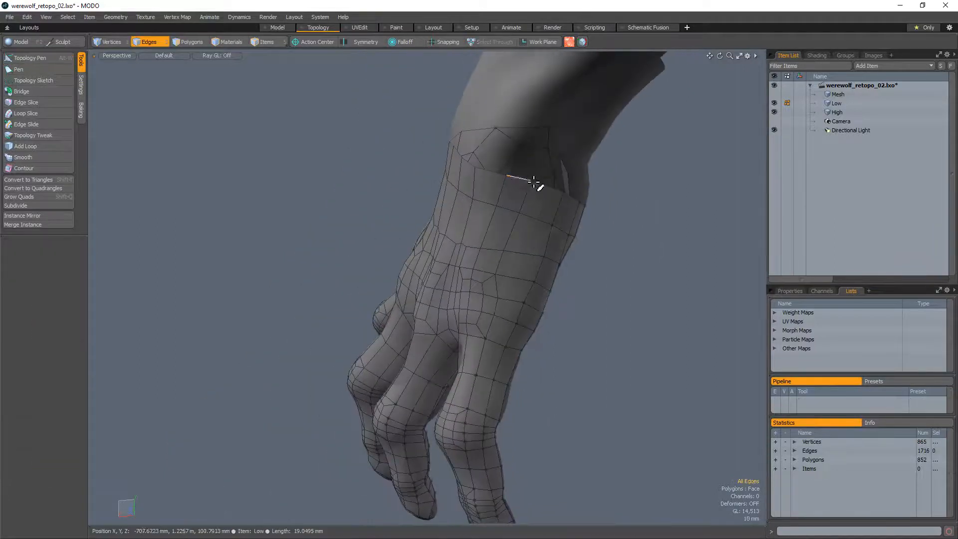
pyautogui.doubleClick(522, 178)
pyautogui.keyDown('alt'); pyautogui.moveTo(545, 189); pyautogui.dragTo(491, 168); pyautogui.keyUp('alt')
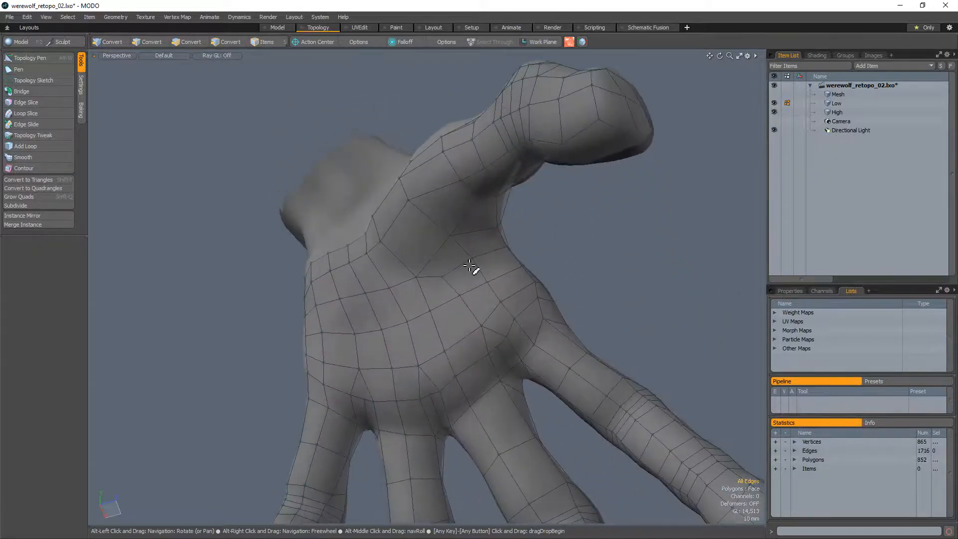
pyautogui.hotkey('alt', 'w')
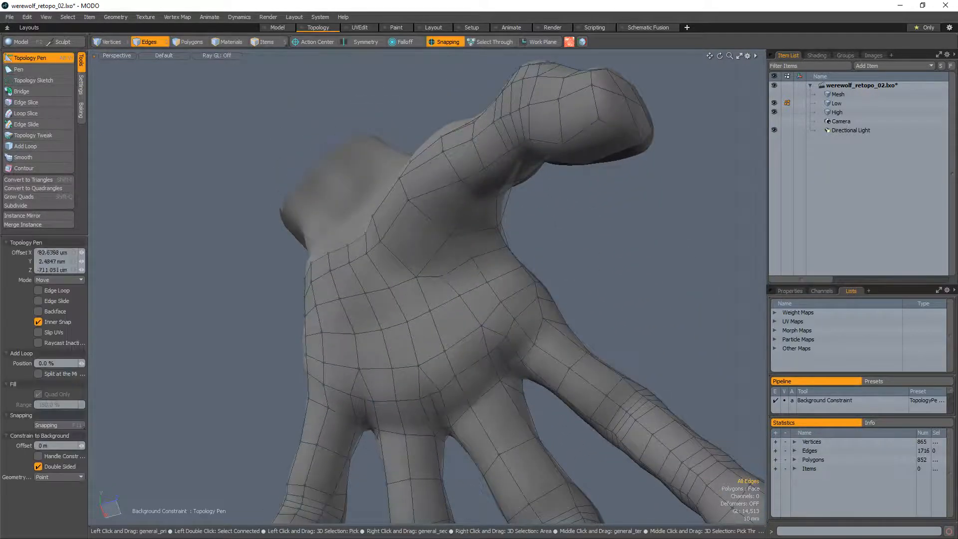
pyautogui.moveTo(441, 276); pyautogui.dragTo(451, 276)
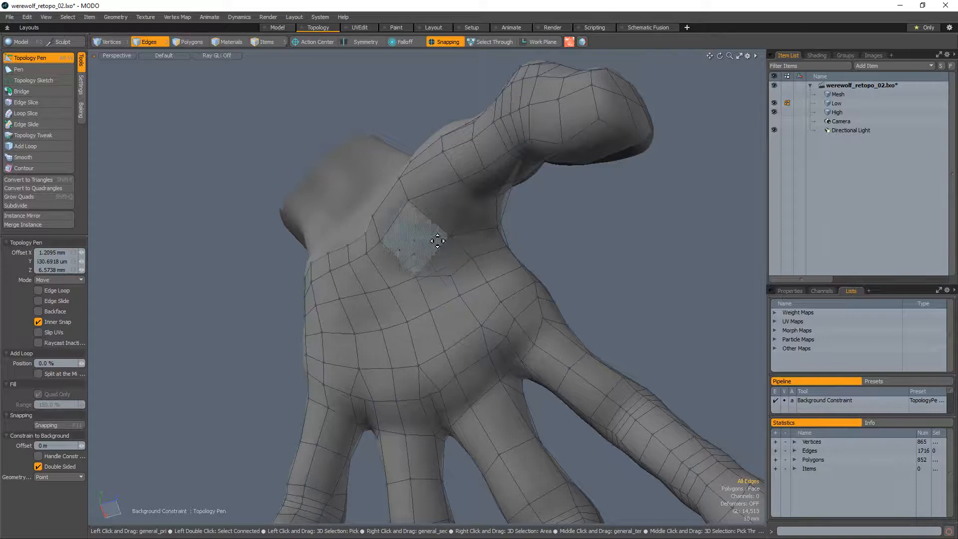
# Select the polygon loop crossing the thumb base and examine how it flows around the hand
pyautogui.keyDown('alt'); pyautogui.moveTo(434, 235); pyautogui.dragTo(371, 331); pyautogui.keyUp('alt')
pyautogui.press('space')
pyautogui.press('4')
pyautogui.press('3')
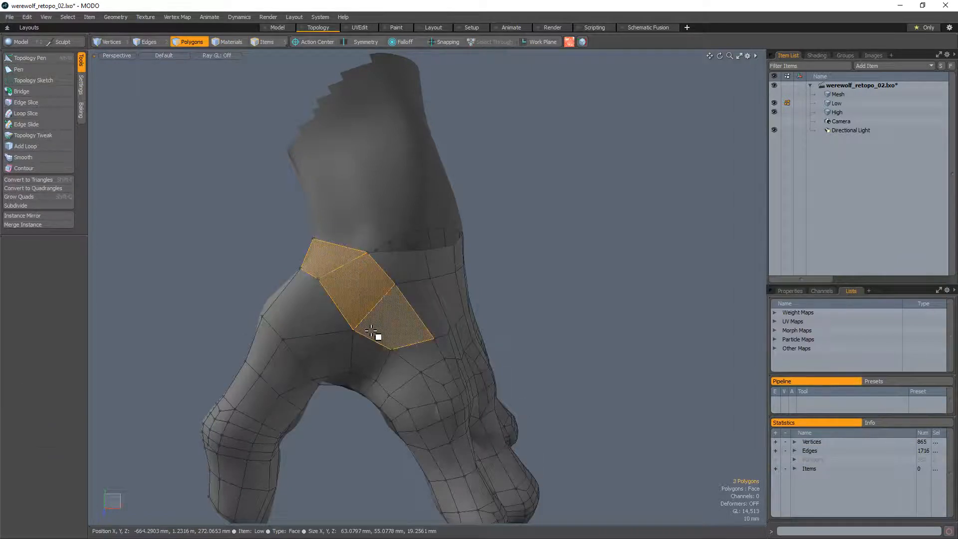
pyautogui.press('l')
pyautogui.keyDown('ctrl'); pyautogui.keyDown('alt'); pyautogui.moveTo(449, 210); pyautogui.dragTo(366, 224); pyautogui.keyUp('alt'); pyautogui.keyUp('ctrl')
pyautogui.keyDown('alt'); pyautogui.moveTo(365, 224); pyautogui.dragTo(422, 263); pyautogui.keyUp('alt')
pyautogui.click(532, 245)
# Reposition the thumb base vertices on the palm side and back of the hand to even out the polygons
pyautogui.hotkey('alt', 'w')
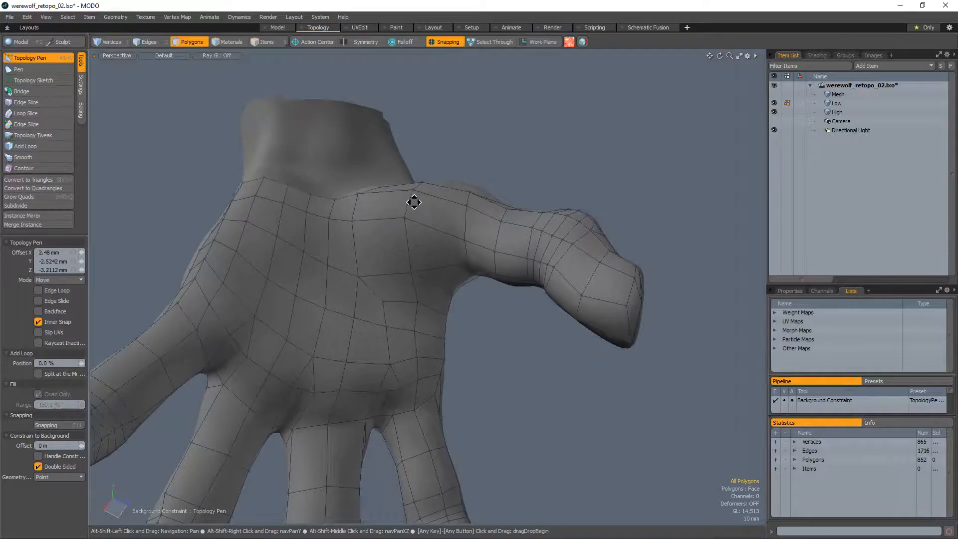
pyautogui.keyDown('alt'); pyautogui.keyDown('shift'); pyautogui.moveTo(413, 204); pyautogui.dragTo(372, 359); pyautogui.keyUp('shift'); pyautogui.keyUp('alt')
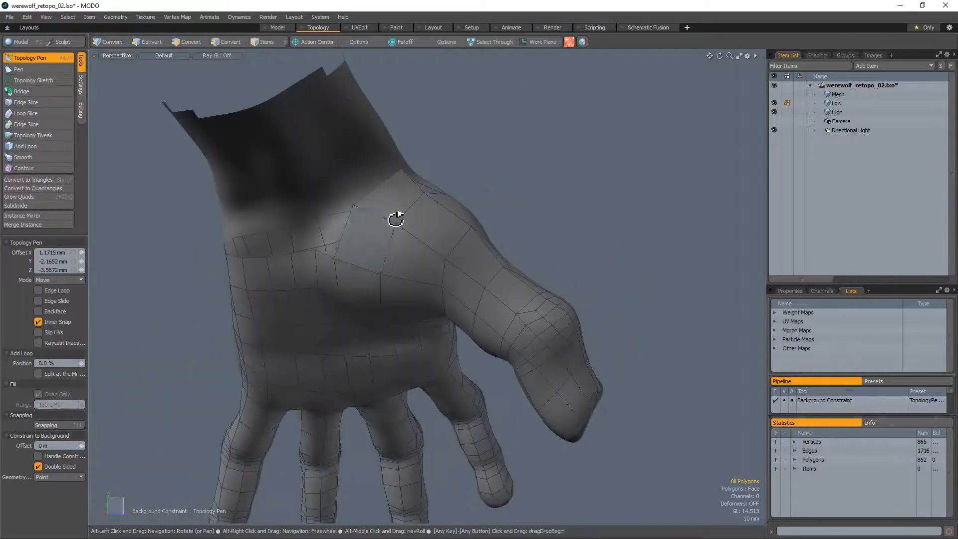
pyautogui.keyDown('alt'); pyautogui.moveTo(396, 216); pyautogui.dragTo(219, 255); pyautogui.keyUp('alt')
pyautogui.press('2')
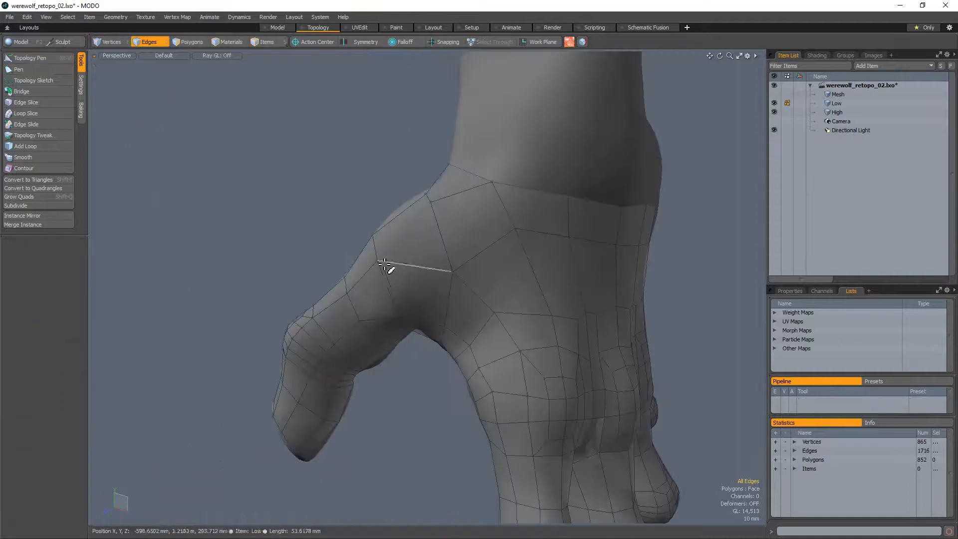
pyautogui.keyDown('alt'); pyautogui.moveTo(390, 289); pyautogui.dragTo(430, 237); pyautogui.keyUp('alt')
pyautogui.click(370, 218)
pyautogui.hotkey('alt', 'w')
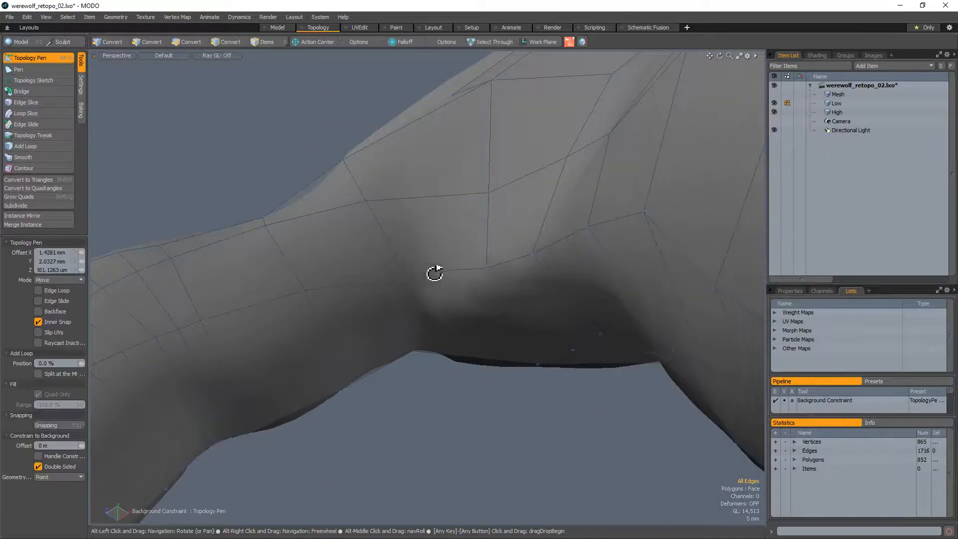
pyautogui.keyDown('alt'); pyautogui.moveTo(435, 272); pyautogui.dragTo(402, 315); pyautogui.keyUp('alt')
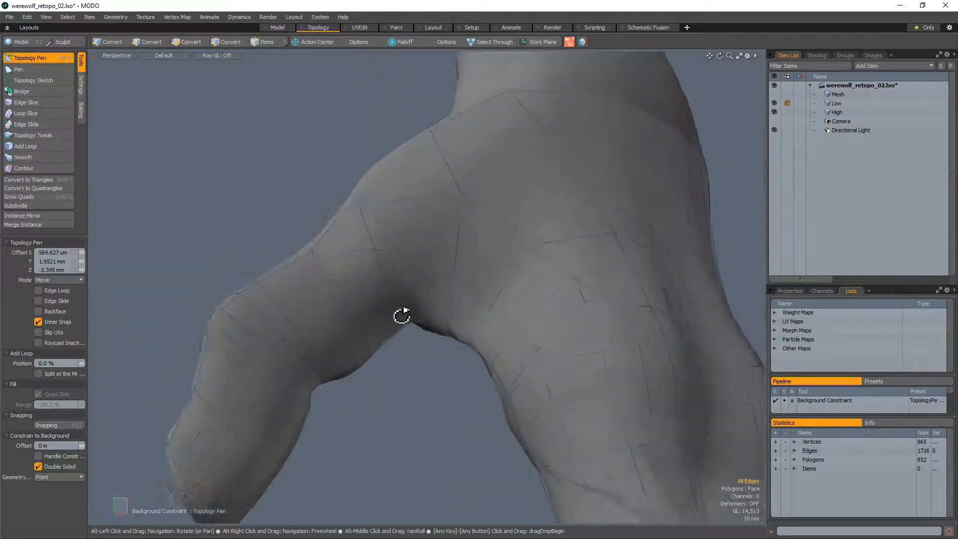
pyautogui.keyDown('alt'); pyautogui.moveTo(342, 270); pyautogui.dragTo(483, 271); pyautogui.keyUp('alt')
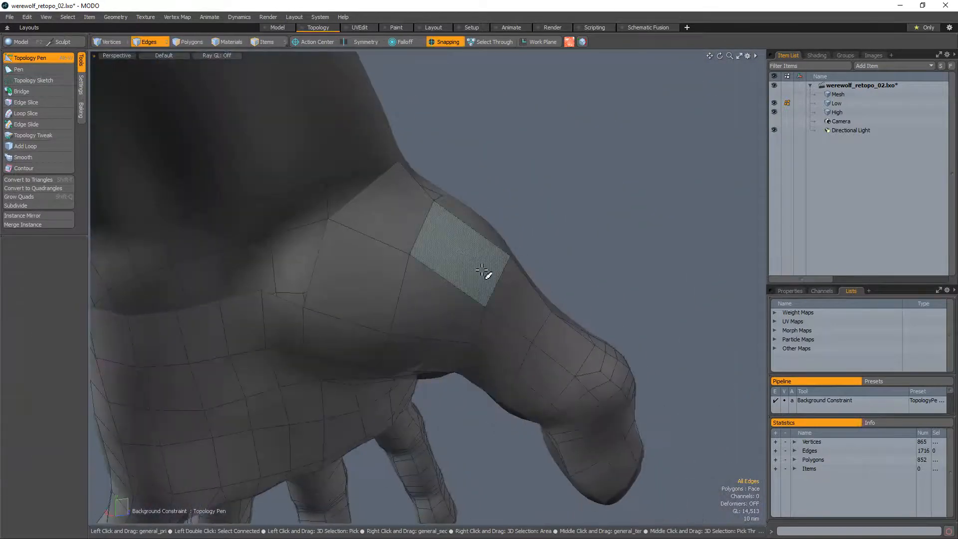
# Check the edge loop around the thumb base and adjust its vertices into an even ring
pyautogui.press('q')
pyautogui.doubleClick(503, 281)
pyautogui.keyDown('alt'); pyautogui.moveTo(500, 304); pyautogui.dragTo(547, 216); pyautogui.keyUp('alt')
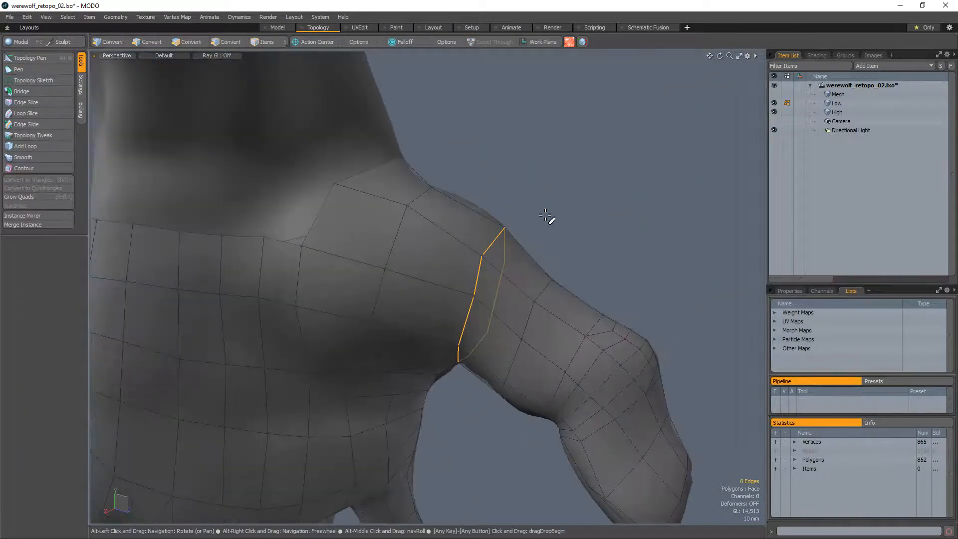
pyautogui.hotkey('alt', 'w')
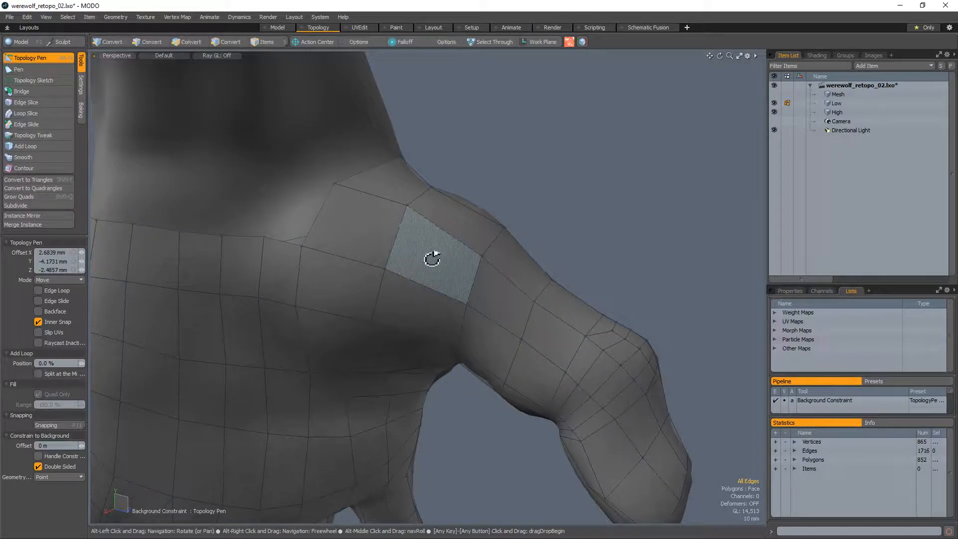
pyautogui.keyDown('alt'); pyautogui.moveTo(421, 289); pyautogui.dragTo(481, 309); pyautogui.keyUp('alt')
# Bevel the edge loop around the thumb base with a 10 mm inset and round level 1
pyautogui.press('space')
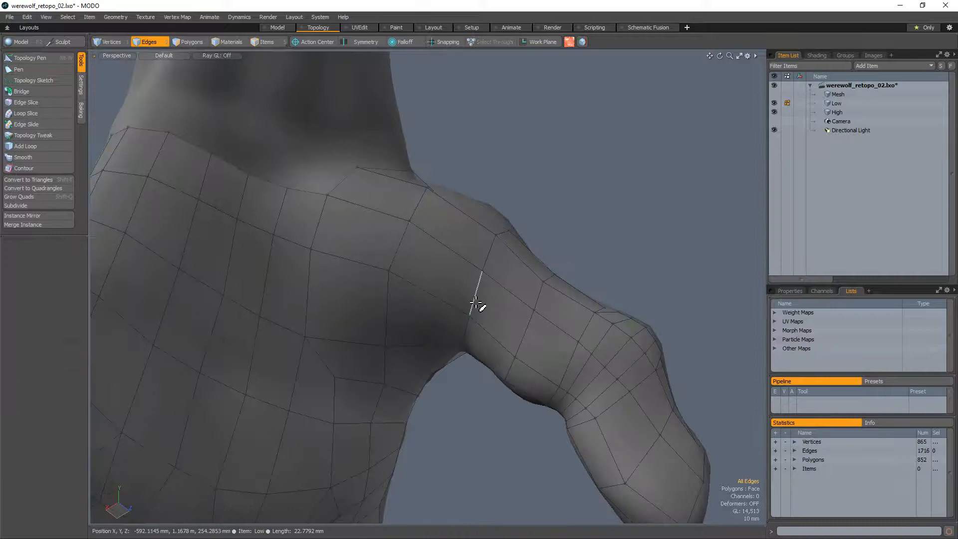
pyautogui.press('b')
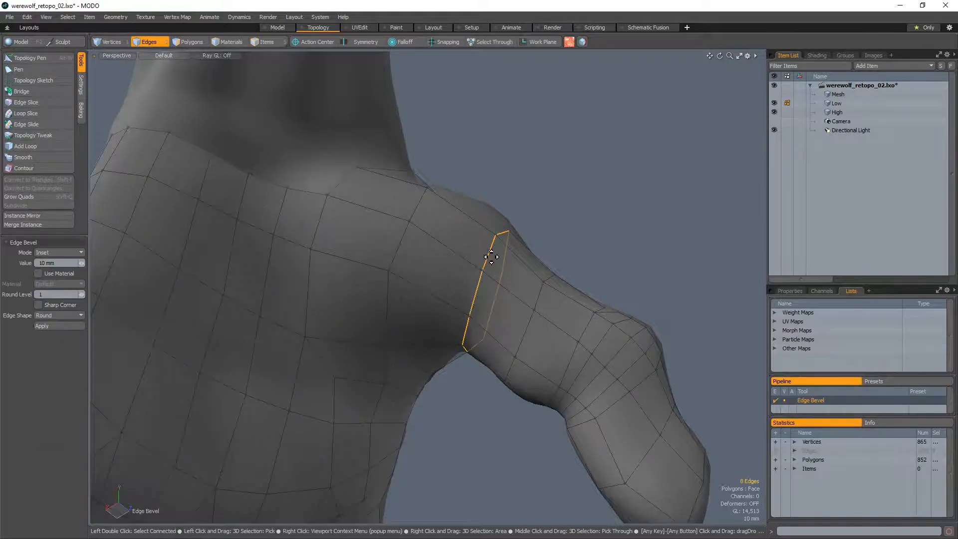
pyautogui.click(600, 165)
pyautogui.press('space')
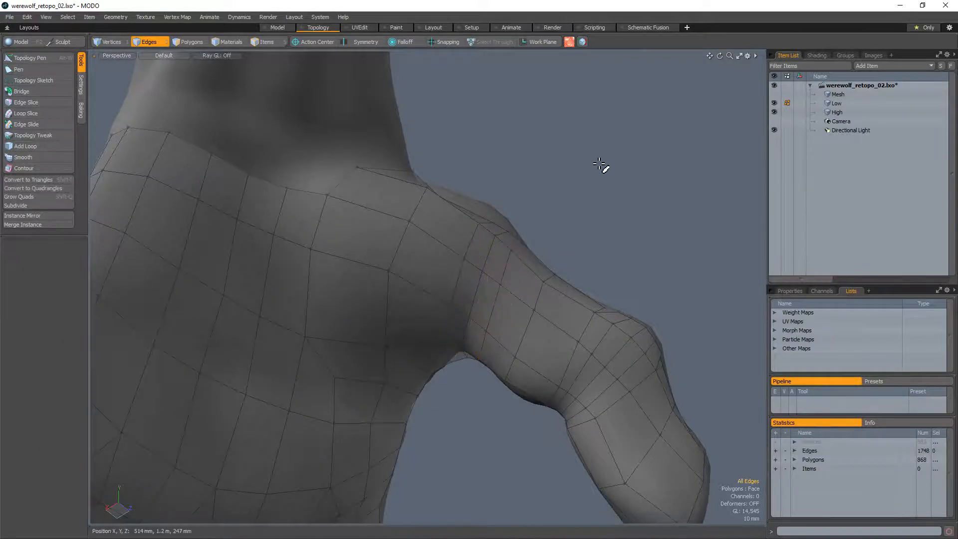
# Space the beveled edge loops evenly across the palm side of the thumb base with the Topology Pen
pyautogui.scroll(3, 449, 302)
pyautogui.keyDown('alt'); pyautogui.moveTo(449, 301); pyautogui.dragTo(466, 302); pyautogui.keyUp('alt')
pyautogui.hotkey('alt', 'w')
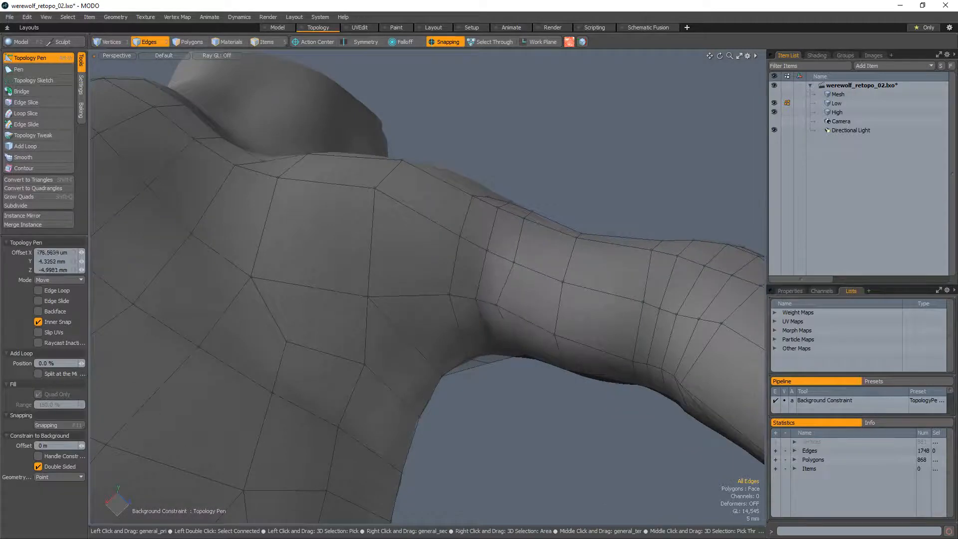
pyautogui.keyDown('alt'); pyautogui.moveTo(487, 287); pyautogui.dragTo(489, 299); pyautogui.keyUp('alt')
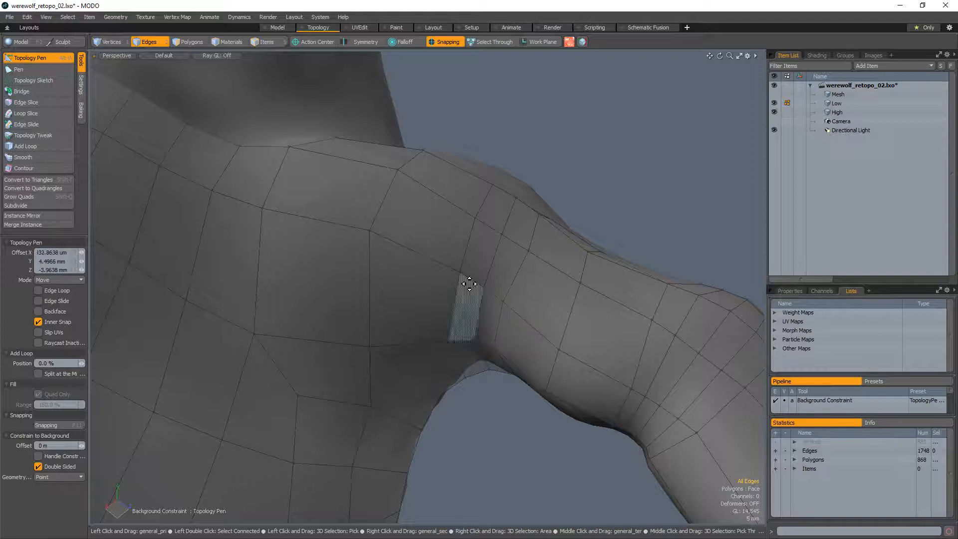
pyautogui.keyDown('alt'); pyautogui.moveTo(482, 275); pyautogui.dragTo(512, 276); pyautogui.keyUp('alt')
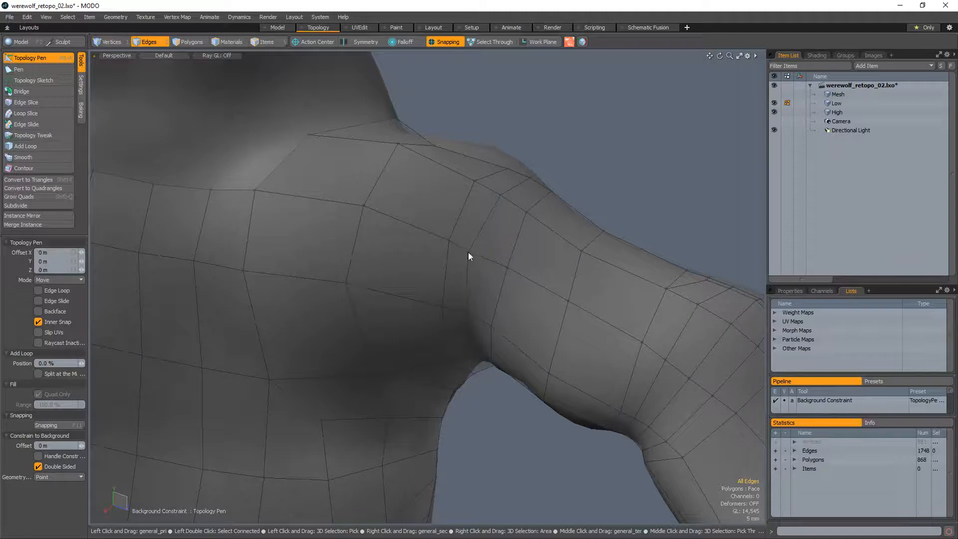
pyautogui.moveTo(468, 256); pyautogui.dragTo(452, 368)
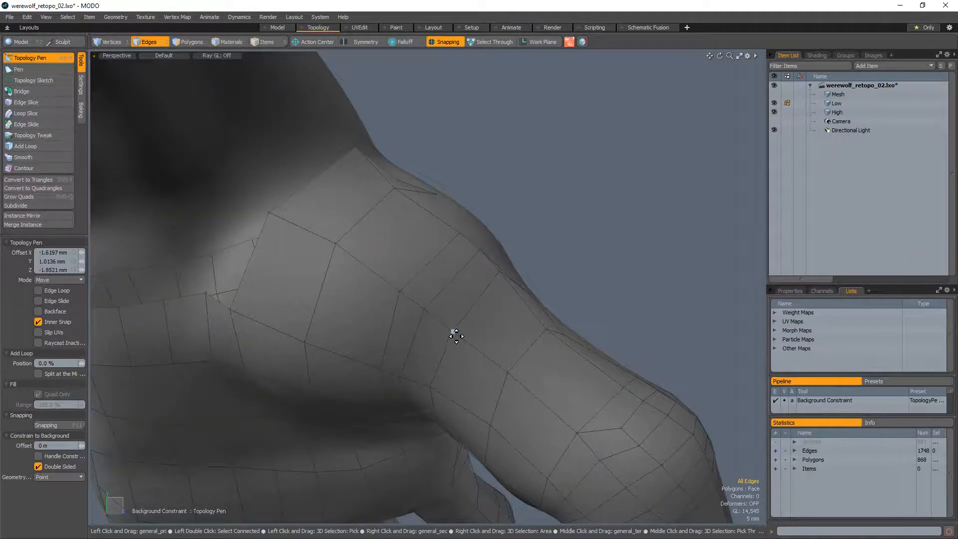
# Spread the beveled thumb loops evenly over the outer side and back of the thumb base
pyautogui.keyDown('alt'); pyautogui.moveTo(482, 316); pyautogui.dragTo(406, 337); pyautogui.keyUp('alt')
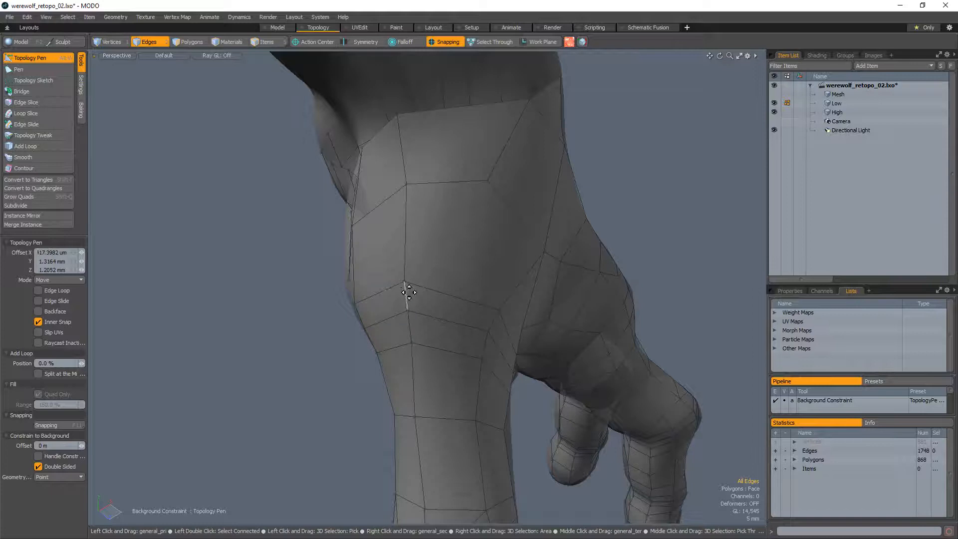
pyautogui.keyDown('alt'); pyautogui.moveTo(406, 237); pyautogui.dragTo(420, 276); pyautogui.keyUp('alt')
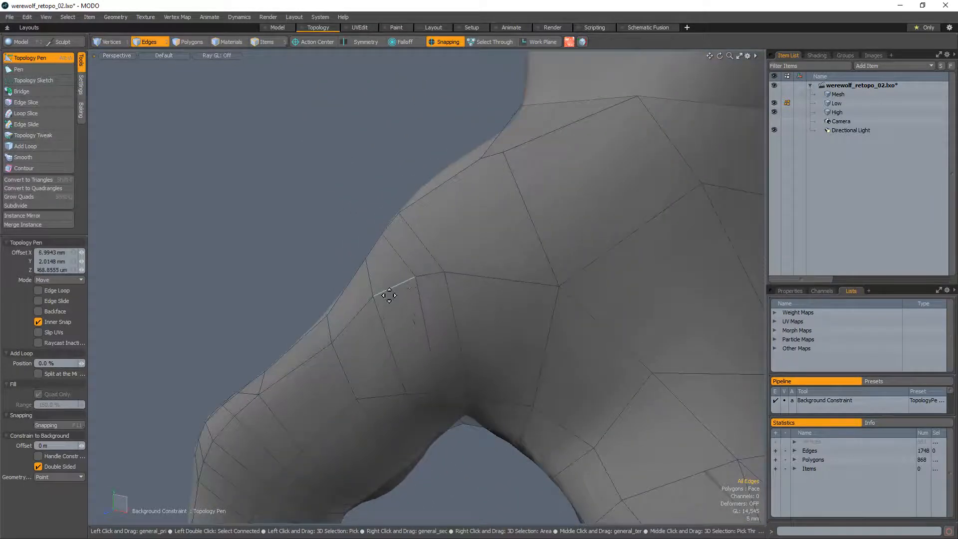
pyautogui.keyDown('alt'); pyautogui.moveTo(419, 324); pyautogui.dragTo(453, 327); pyautogui.keyUp('alt')
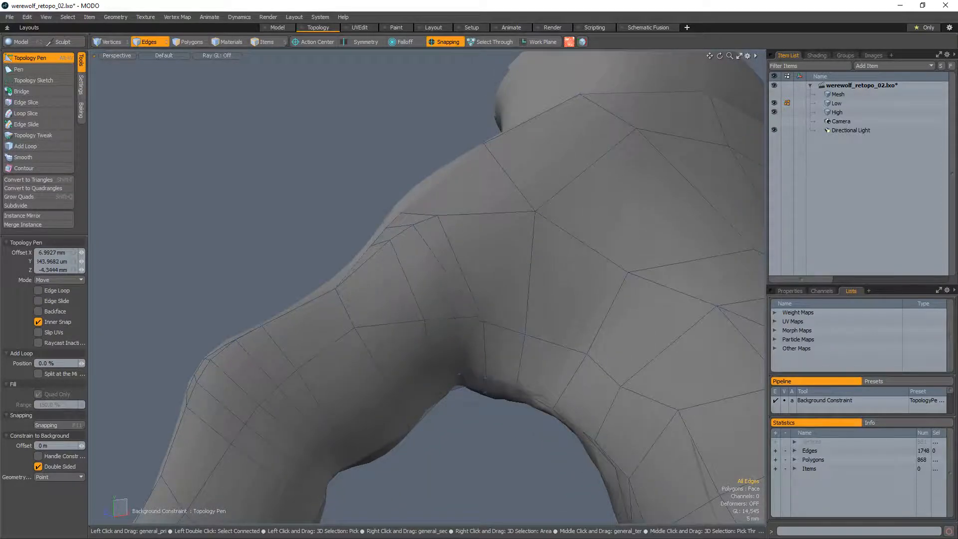
pyautogui.moveTo(456, 375); pyautogui.dragTo(415, 332)
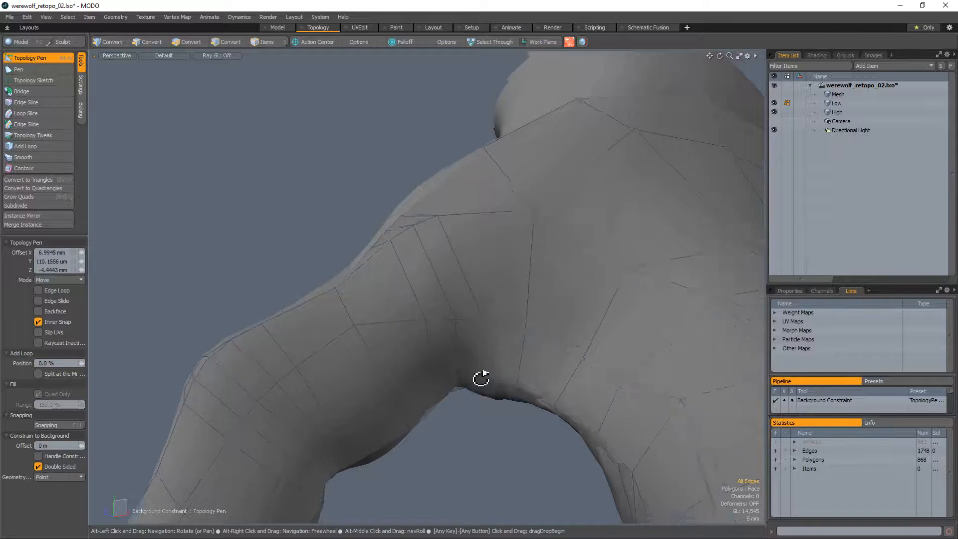
# Adjust the vertices of the beveled loops around the thumb's underside, webbing and palm-side crease into smooth, even rings
pyautogui.keyDown('alt'); pyautogui.moveTo(479, 381); pyautogui.dragTo(493, 337); pyautogui.keyUp('alt')
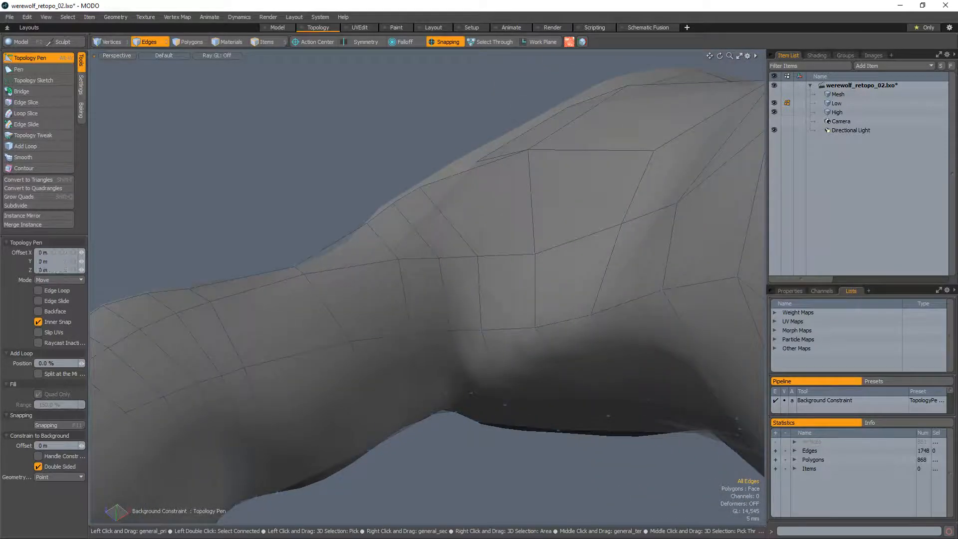
pyautogui.keyDown('alt'); pyautogui.moveTo(443, 412); pyautogui.dragTo(379, 220); pyautogui.keyUp('alt')
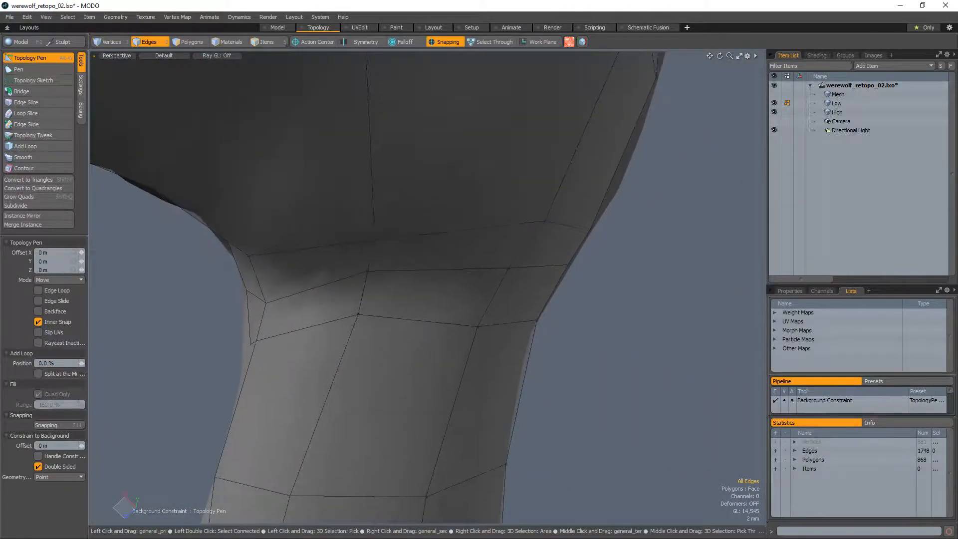
pyautogui.keyDown('alt'); pyautogui.moveTo(388, 280); pyautogui.dragTo(419, 222); pyautogui.keyUp('alt')
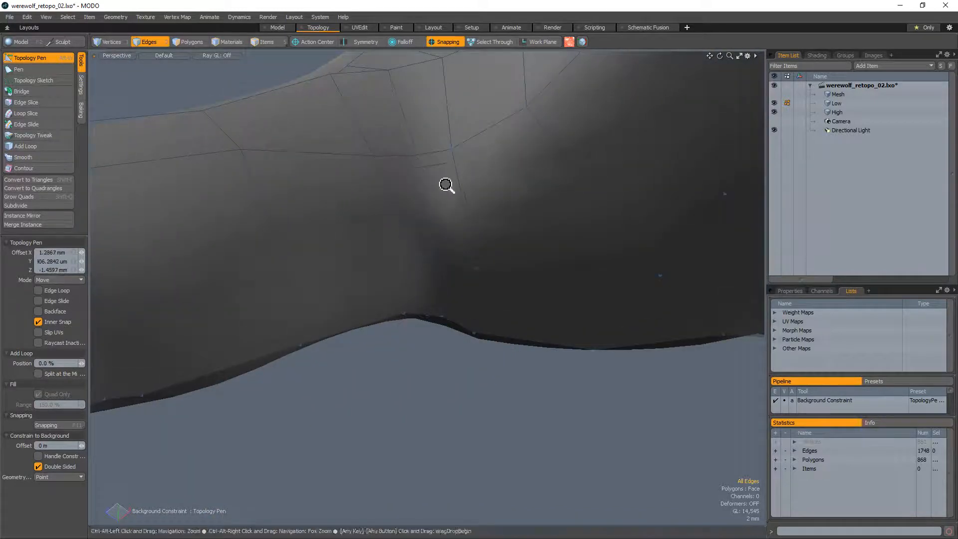
pyautogui.keyDown('alt'); pyautogui.moveTo(447, 186); pyautogui.dragTo(413, 248); pyautogui.keyUp('alt')
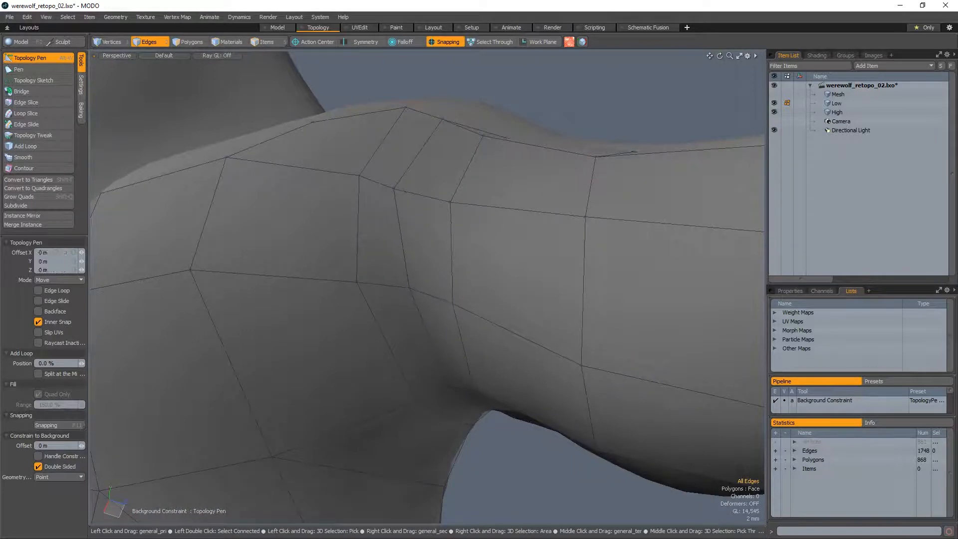
pyautogui.keyDown('alt'); pyautogui.moveTo(381, 306); pyautogui.dragTo(418, 275); pyautogui.keyUp('alt')
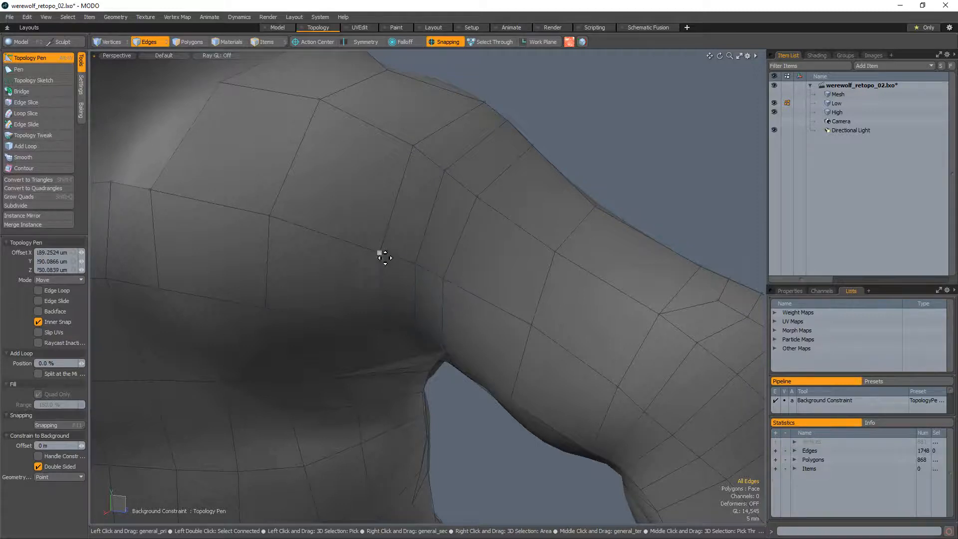
pyautogui.keyDown('ctrl'); pyautogui.keyDown('alt'); pyautogui.moveTo(385, 258); pyautogui.dragTo(530, 222); pyautogui.keyUp('alt'); pyautogui.keyUp('ctrl')
pyautogui.keyDown('alt'); pyautogui.moveTo(331, 278); pyautogui.dragTo(424, 261); pyautogui.keyUp('alt')
# Check the edge where the thumb base meets the wrist border and adjust nearby vertices with the Topology Pen
pyautogui.press('2')
pyautogui.click(405, 268)
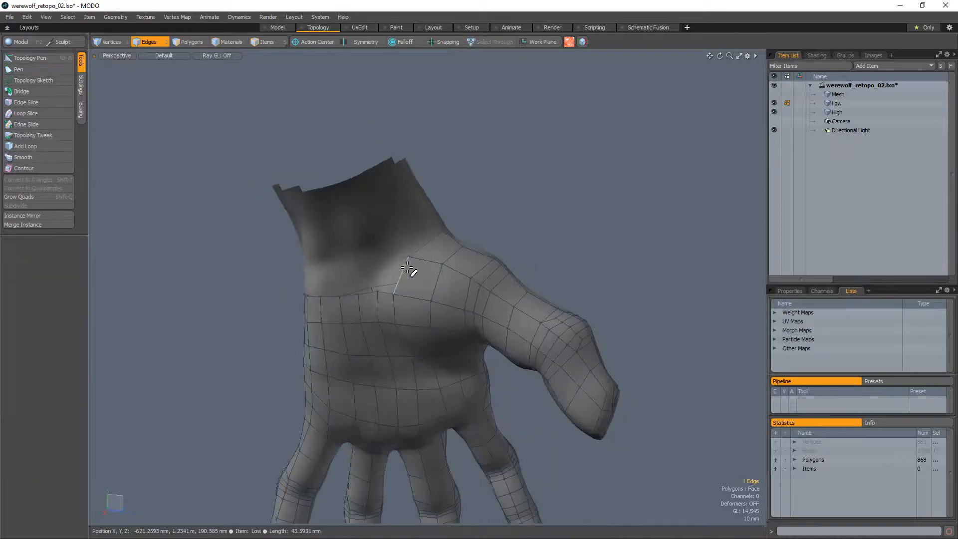
pyautogui.keyDown('alt'); pyautogui.moveTo(377, 323); pyautogui.dragTo(366, 274); pyautogui.keyUp('alt')
pyautogui.click(622, 368)
pyautogui.hotkey('alt', 'w')
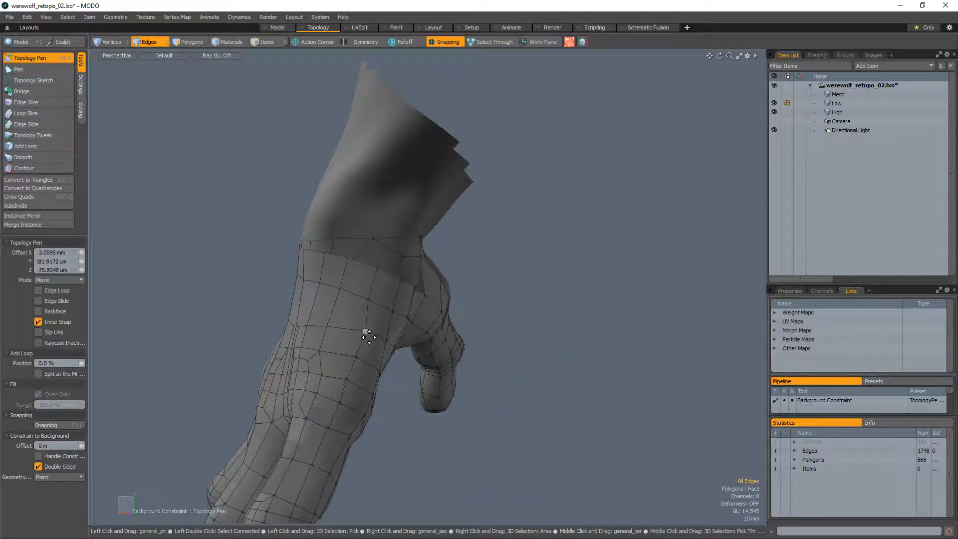
pyautogui.keyDown('alt'); pyautogui.moveTo(356, 360); pyautogui.dragTo(394, 349); pyautogui.keyUp('alt')
pyautogui.press('q')
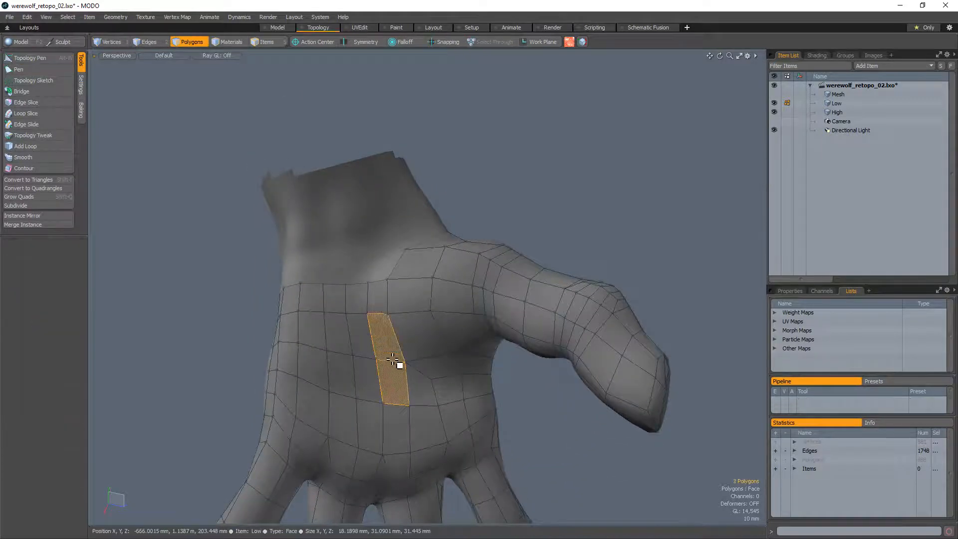
# Delete the palm polygons beside the thumb base and the irregular strip beneath the thumb to open a gap
pyautogui.press('Delete')
pyautogui.keyDown('alt'); pyautogui.moveTo(374, 321); pyautogui.dragTo(414, 303); pyautogui.keyUp('alt')
pyautogui.click(415, 303)
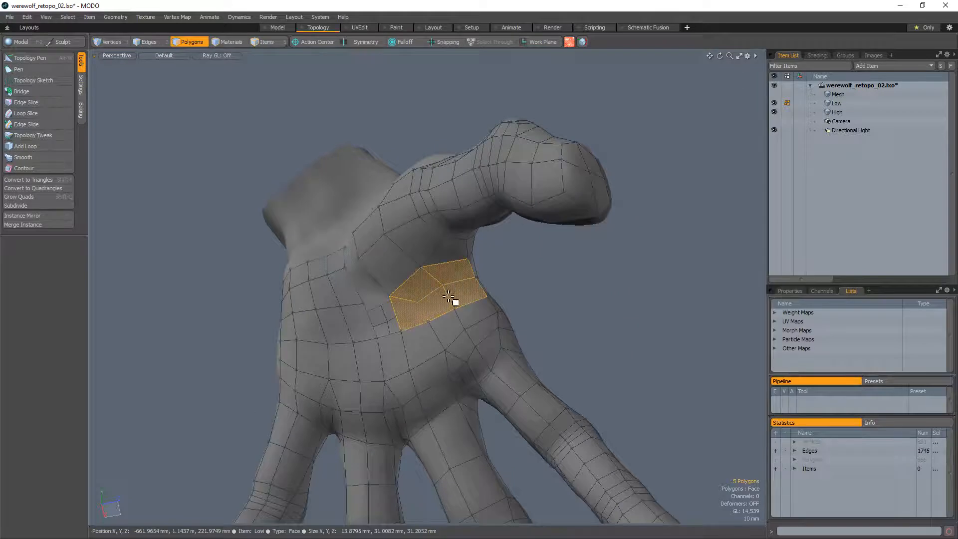
pyautogui.press('Delete')
# Unhide the rest of the low-poly body and inspect the thumb gap together with the wrist and forearm
pyautogui.moveTo(524, 235)
pyautogui.keyDown('alt'); pyautogui.mouseDown()
pyautogui.moveTo(381, 321)
pyautogui.moveTo(430, 272)
pyautogui.moveTo(519, 250)
pyautogui.mouseUp(); pyautogui.keyUp('alt')
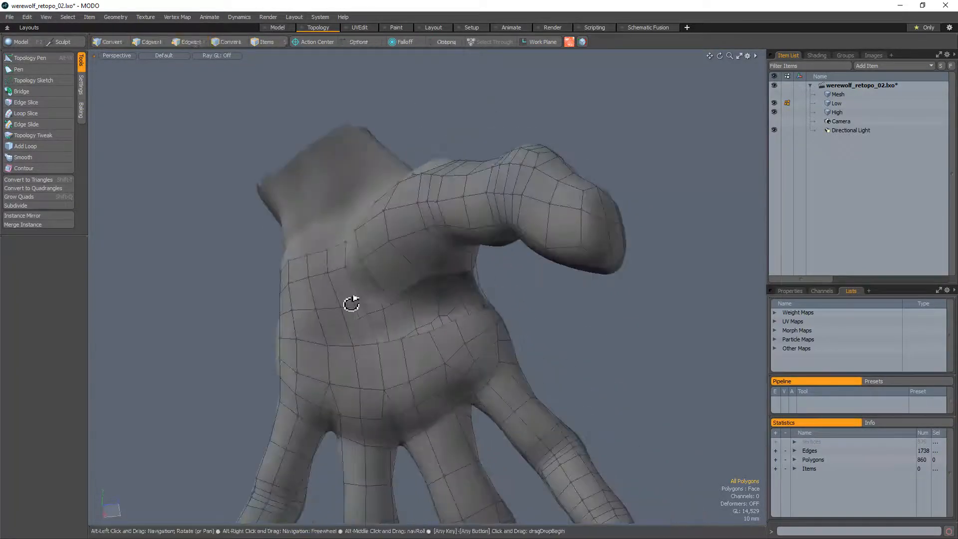
pyautogui.keyDown('alt'); pyautogui.moveTo(365, 278); pyautogui.dragTo(349, 289); pyautogui.keyUp('alt')
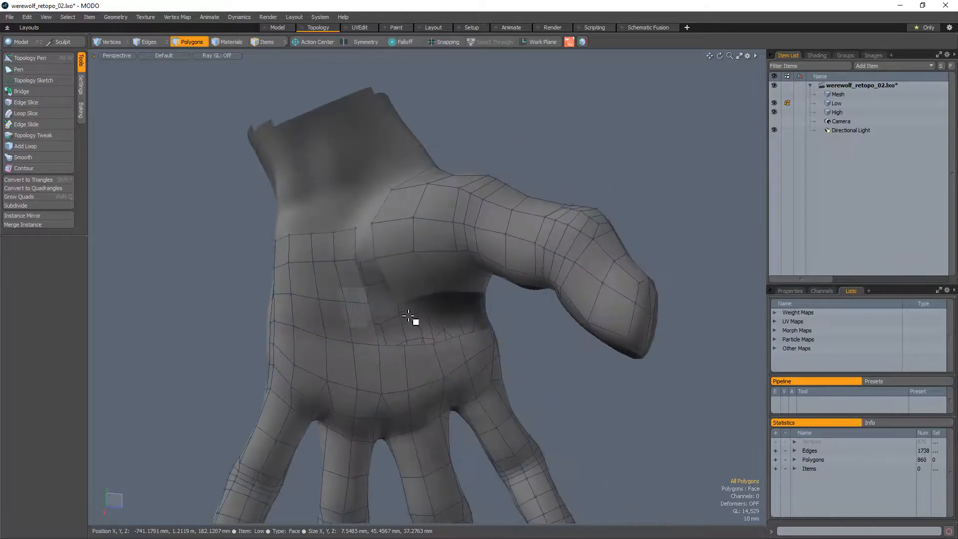
pyautogui.keyDown('alt'); pyautogui.moveTo(440, 321); pyautogui.dragTo(446, 294); pyautogui.keyUp('alt')
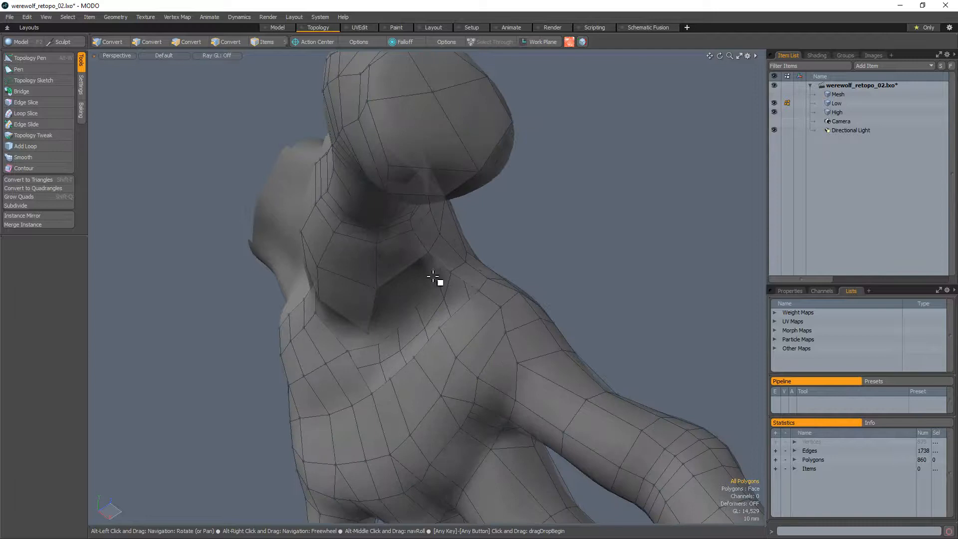
pyautogui.moveTo(385, 286)
pyautogui.keyDown('alt'); pyautogui.mouseDown()
pyautogui.moveTo(387, 265)
pyautogui.moveTo(428, 338)
pyautogui.moveTo(365, 338)
pyautogui.moveTo(395, 274)
pyautogui.mouseUp(); pyautogui.keyUp('alt')
pyautogui.press('u')
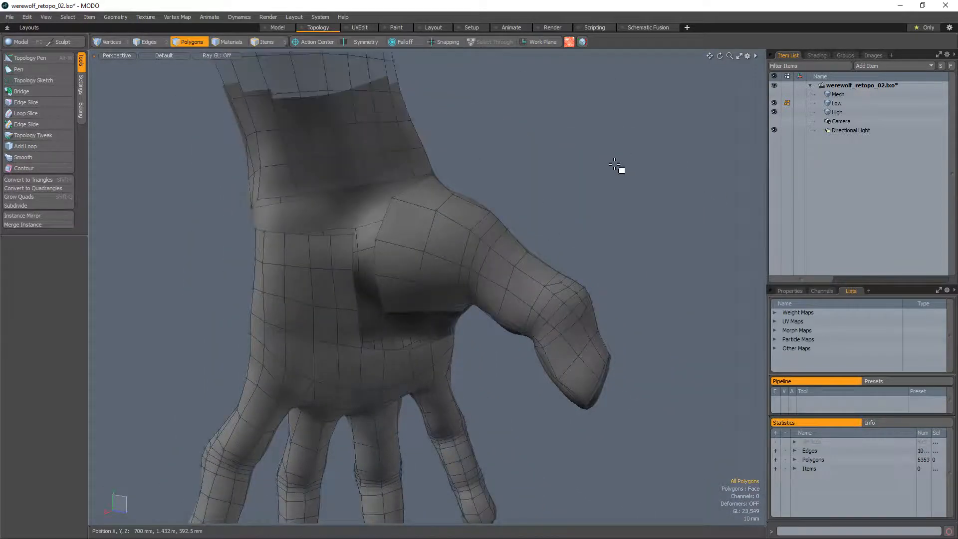
pyautogui.moveTo(399, 165)
pyautogui.mouseDown()
pyautogui.moveTo(350, 173)
pyautogui.moveTo(498, 325)
pyautogui.moveTo(505, 202)
pyautogui.moveTo(665, 268)
pyautogui.moveTo(685, 259)
pyautogui.mouseUp()
pyautogui.press('l')
pyautogui.click(685, 259)
pyautogui.keyDown('alt'); pyautogui.moveTo(494, 222); pyautogui.dragTo(423, 155); pyautogui.keyUp('alt')
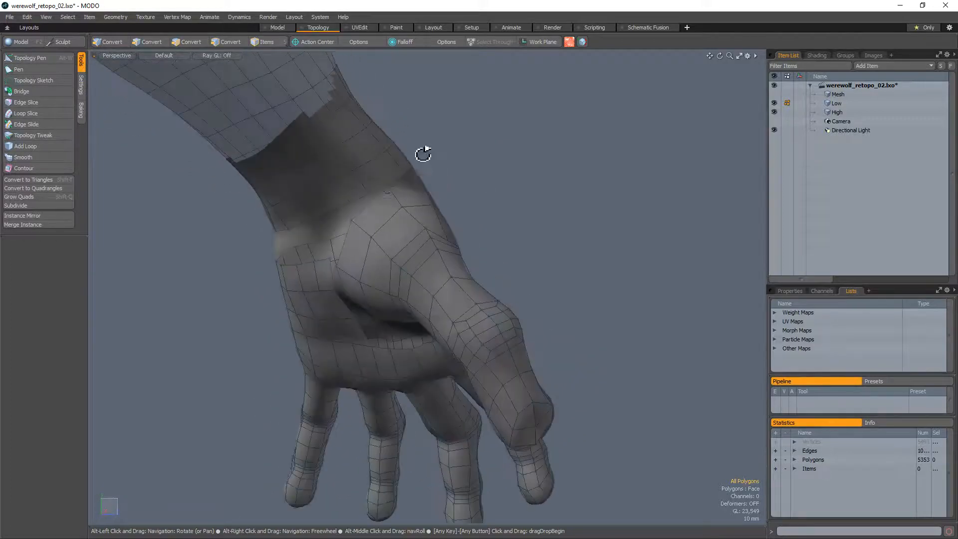
pyautogui.keyDown('alt'); pyautogui.moveTo(405, 199); pyautogui.dragTo(361, 276); pyautogui.keyUp('alt')
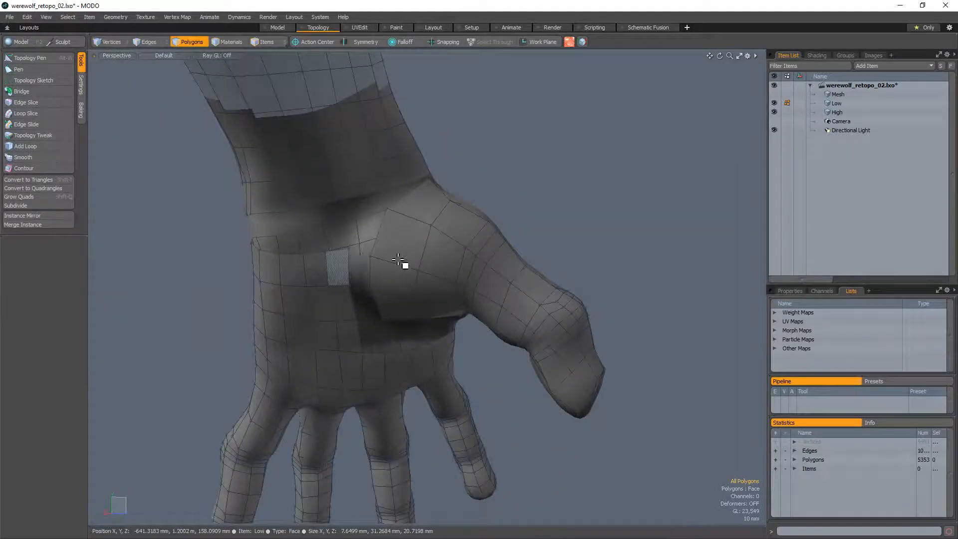
# Select the hand's wrist border edges without the palm-gap edges, and compare them with the forearm topology
pyautogui.press('2')
pyautogui.click(382, 238)
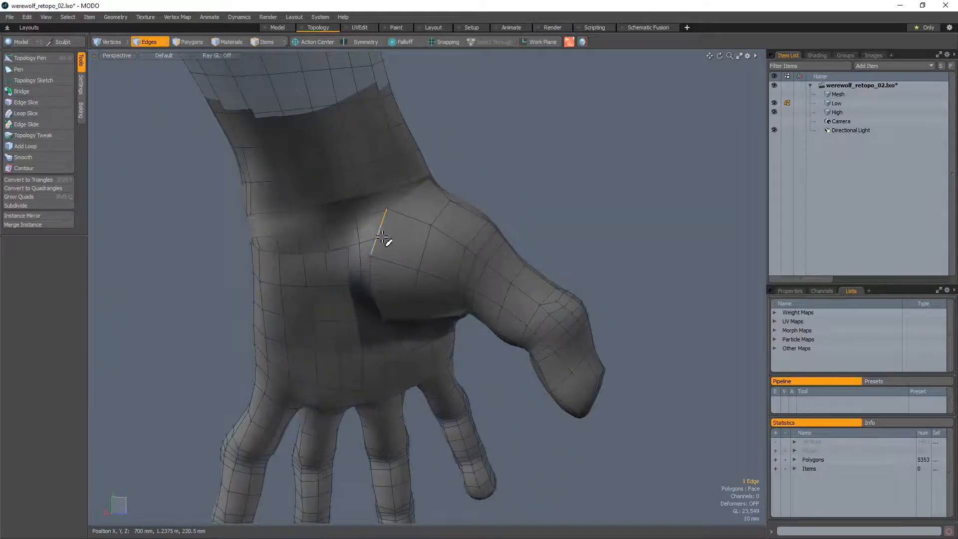
pyautogui.doubleClick(383, 241)
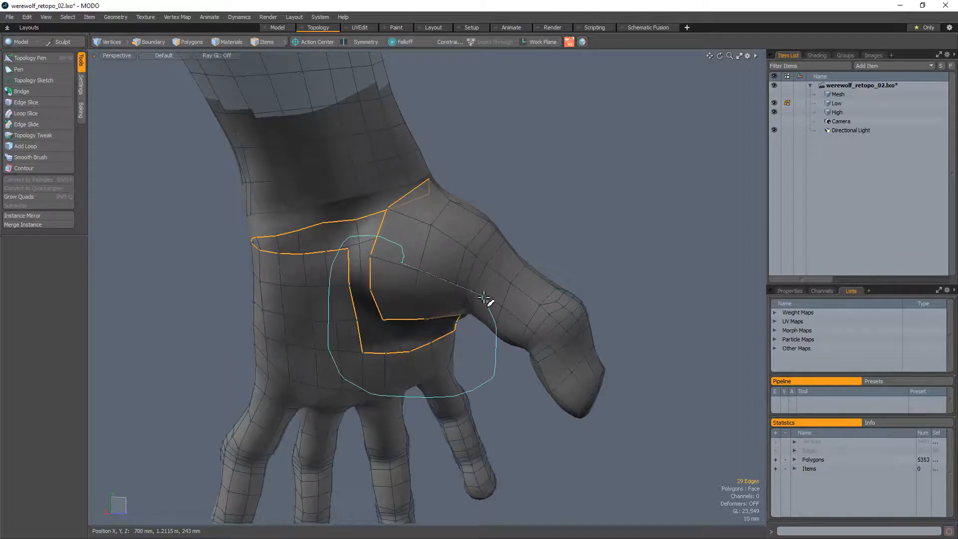
pyautogui.keyDown('ctrl'); pyautogui.moveTo(484, 299); pyautogui.dragTo(482, 299, button='right'); pyautogui.keyUp('ctrl')
pyautogui.keyDown('alt'); pyautogui.moveTo(405, 284); pyautogui.dragTo(337, 255); pyautogui.keyUp('alt')
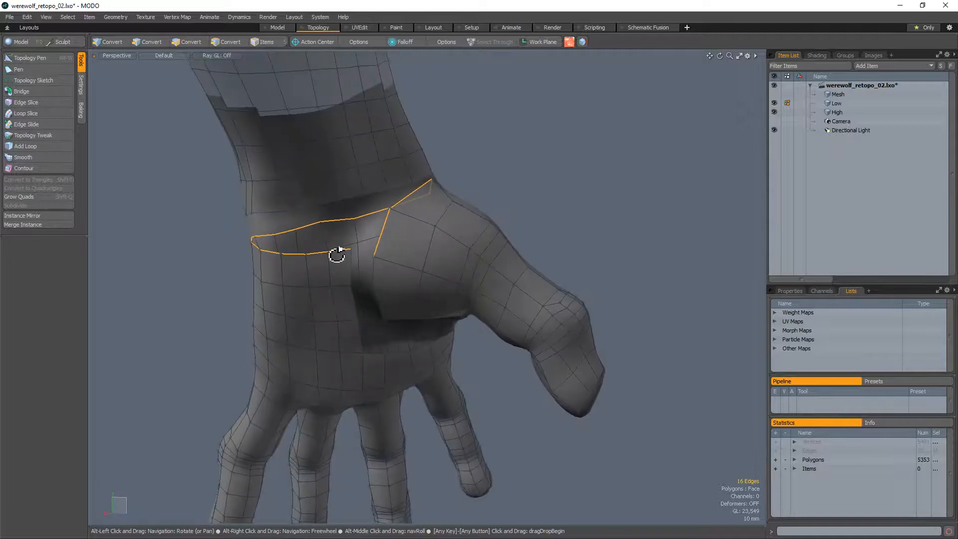
pyautogui.keyDown('alt'); pyautogui.moveTo(405, 297); pyautogui.dragTo(386, 265); pyautogui.keyUp('alt')
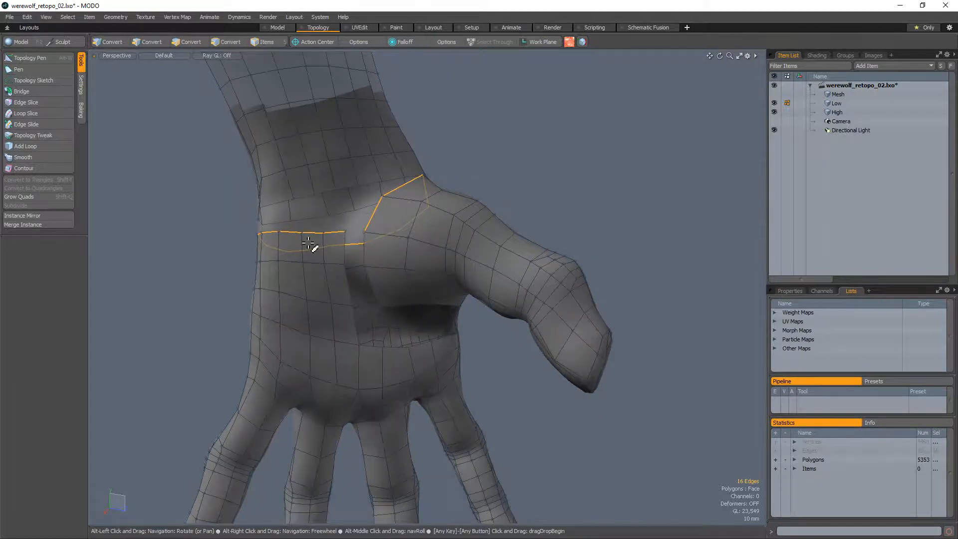
pyautogui.keyDown('alt'); pyautogui.moveTo(314, 250); pyautogui.dragTo(321, 377); pyautogui.keyUp('alt')
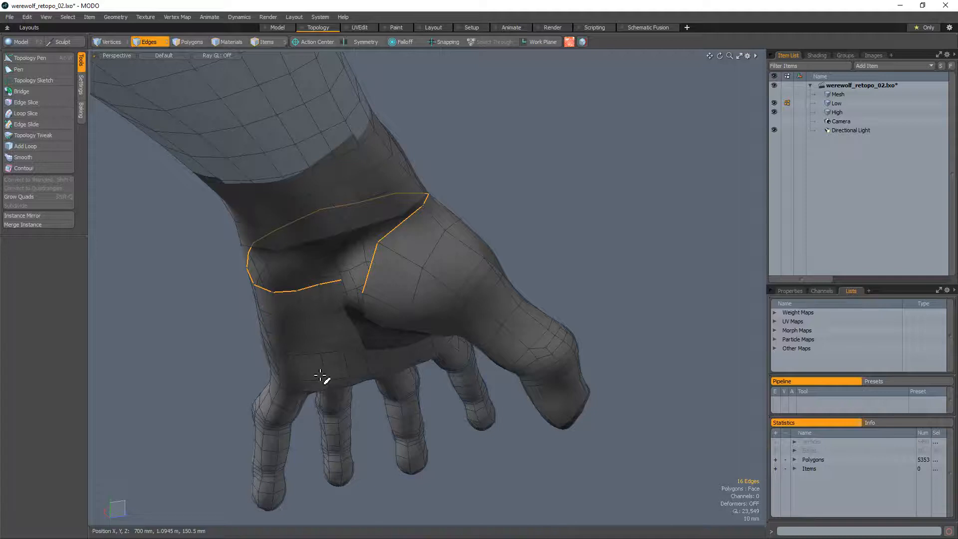
pyautogui.keyDown('alt'); pyautogui.moveTo(469, 219); pyautogui.dragTo(475, 246); pyautogui.keyUp('alt')
pyautogui.keyDown('alt'); pyautogui.moveTo(533, 232); pyautogui.dragTo(355, 321); pyautogui.keyUp('alt')
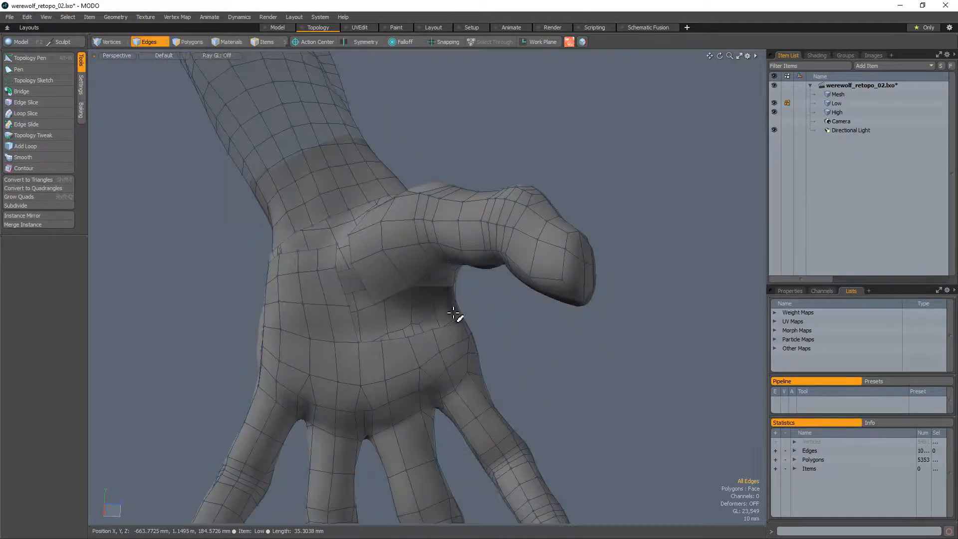
pyautogui.keyDown('alt'); pyautogui.moveTo(455, 315); pyautogui.dragTo(348, 334); pyautogui.keyUp('alt')
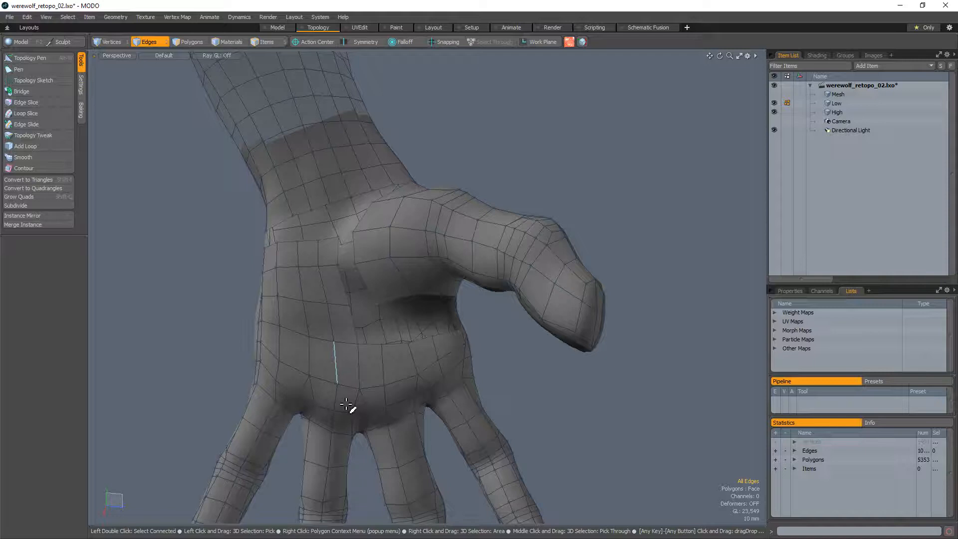
# Pull the palm's open border toward the thumb base with the Topology Pen to narrow the gap between them
pyautogui.keyDown('alt'); pyautogui.moveTo(333, 249); pyautogui.dragTo(376, 221); pyautogui.keyUp('alt')
pyautogui.hotkey('alt', 'w')
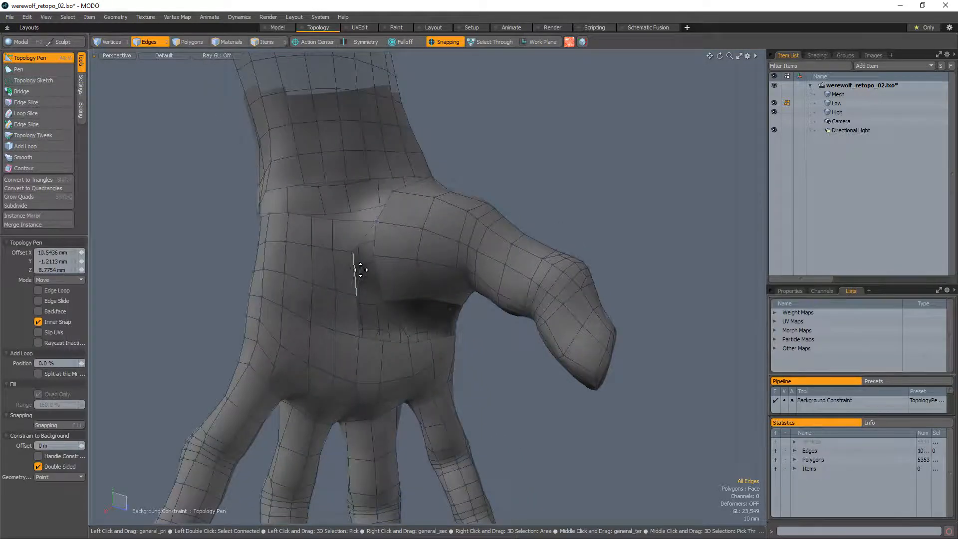
pyautogui.keyDown('alt'); pyautogui.moveTo(374, 256); pyautogui.dragTo(355, 294); pyautogui.keyUp('alt')
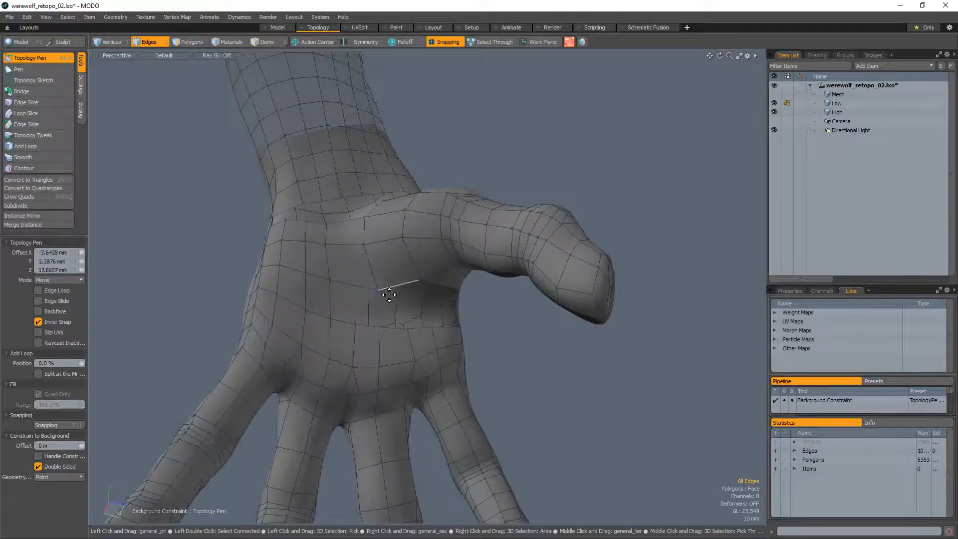
pyautogui.keyDown('alt'); pyautogui.moveTo(369, 289); pyautogui.dragTo(408, 325); pyautogui.keyUp('alt')
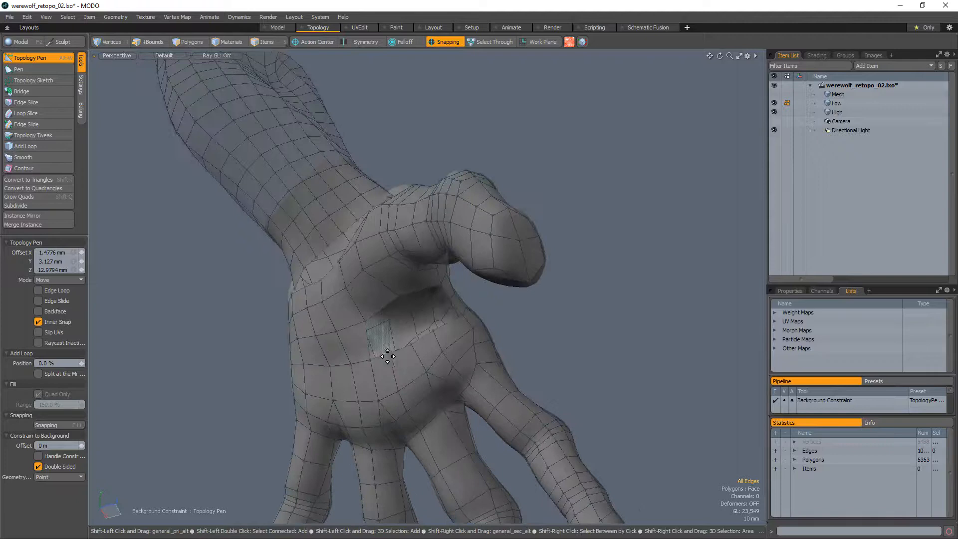
# Fill the opening beneath the thumb with new polygons, first from its corner vertices, then from the remaining six-edge hole
pyautogui.press('1')
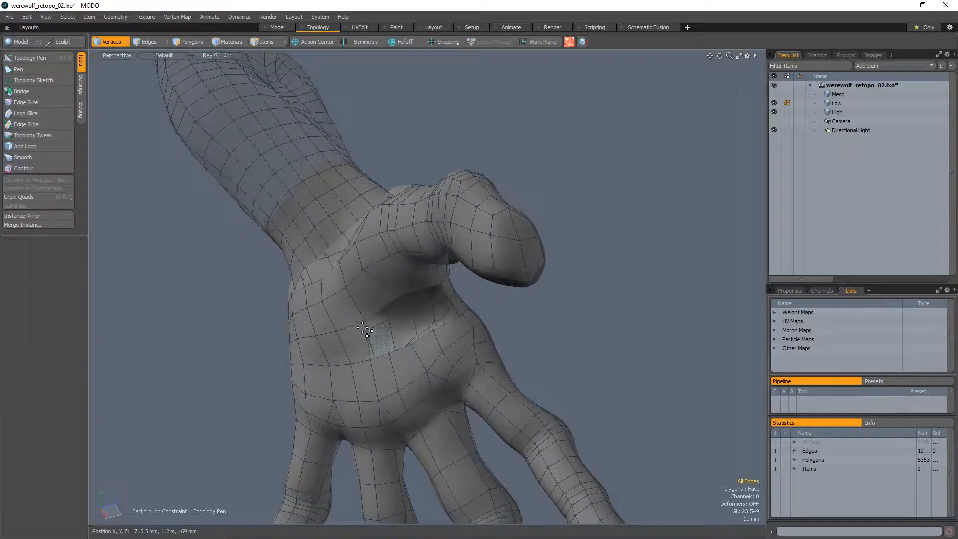
pyautogui.click(365, 321)
pyautogui.keyDown('shift'); pyautogui.click(400, 297); pyautogui.keyUp('shift')
pyautogui.keyDown('alt'); pyautogui.moveTo(413, 353); pyautogui.dragTo(418, 338); pyautogui.keyUp('alt')
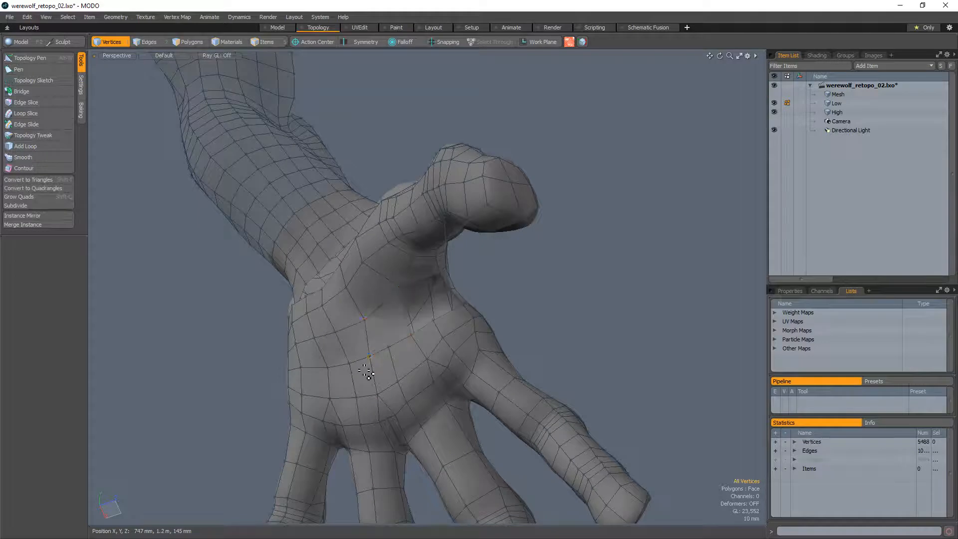
pyautogui.press('2')
pyautogui.click(449, 295)
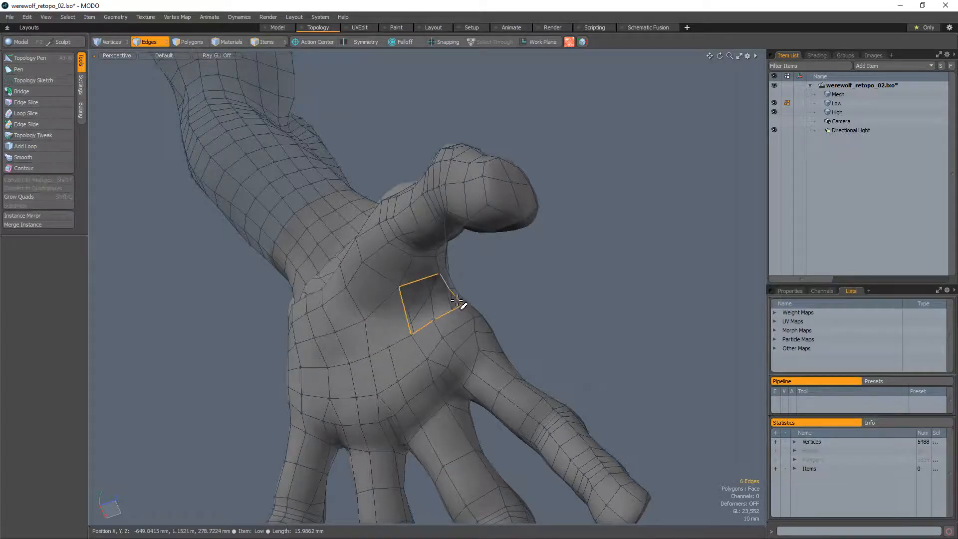
pyautogui.click(673, 236)
pyautogui.moveTo(674, 235)
pyautogui.keyDown('alt'); pyautogui.mouseDown()
pyautogui.moveTo(475, 342)
pyautogui.moveTo(505, 332)
pyautogui.moveTo(589, 333)
pyautogui.moveTo(335, 334)
pyautogui.moveTo(449, 366)
pyautogui.moveTo(558, 373)
pyautogui.moveTo(609, 396)
pyautogui.moveTo(355, 327)
pyautogui.moveTo(457, 318)
pyautogui.moveTo(391, 338)
pyautogui.moveTo(451, 276)
pyautogui.moveTo(389, 297)
pyautogui.moveTo(364, 397)
pyautogui.moveTo(473, 341)
pyautogui.mouseUp(); pyautogui.keyUp('alt')
pyautogui.click(362, 395)
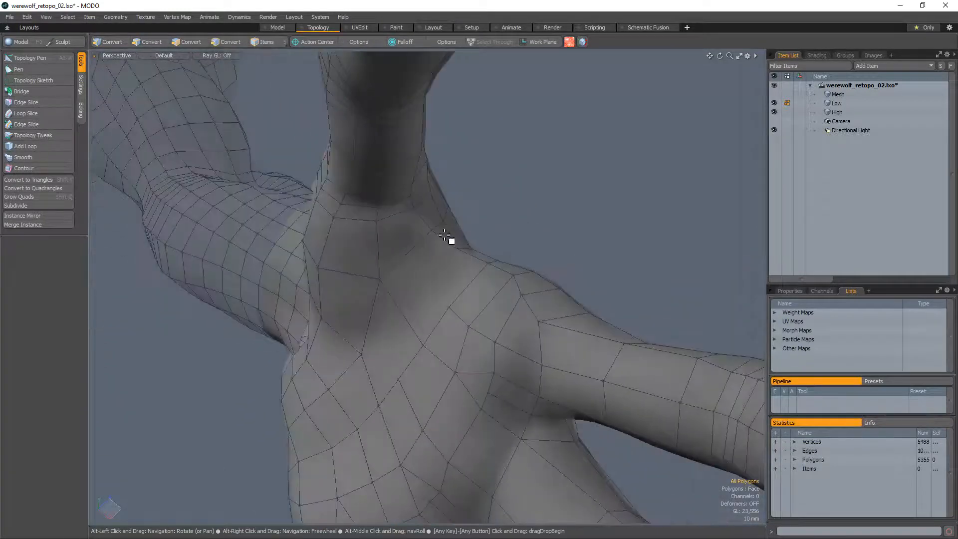
# Cut new edges across the filled polygons and adjoining palm faces with Edge Slice to continue the palm's edge flow
pyautogui.press('c')
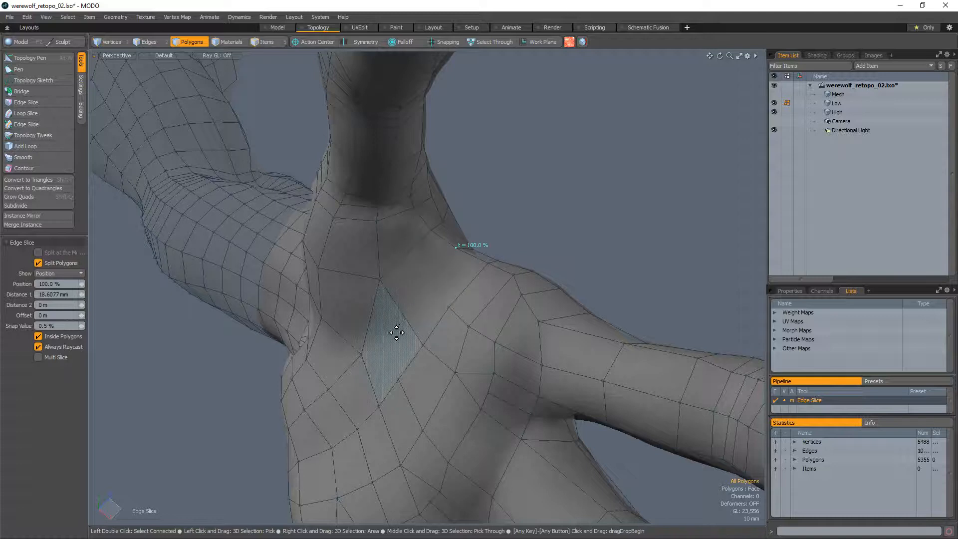
pyautogui.click(403, 315)
pyautogui.keyDown('alt'); pyautogui.moveTo(399, 329); pyautogui.dragTo(411, 345); pyautogui.keyUp('alt')
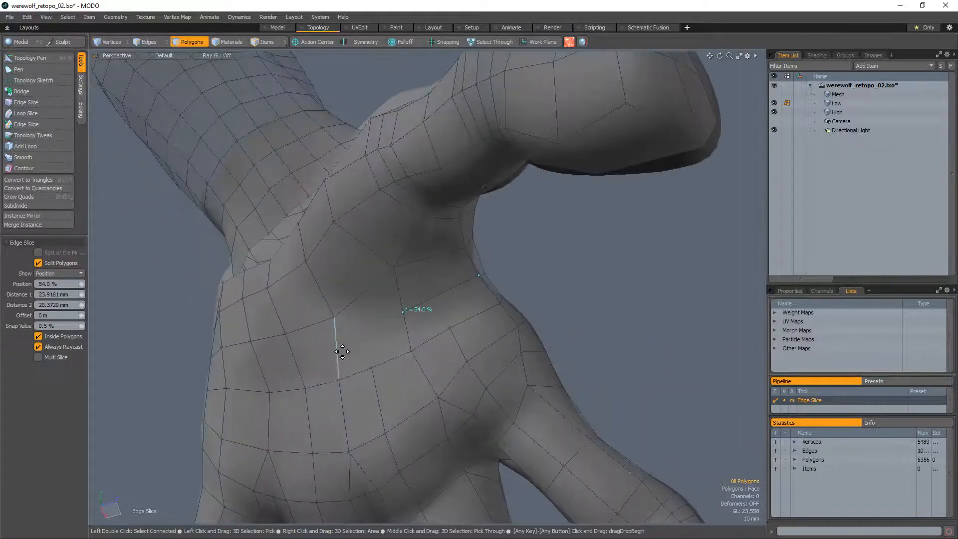
pyautogui.press('space')
pyautogui.click(279, 371)
pyautogui.click(638, 252)
pyautogui.press('c')
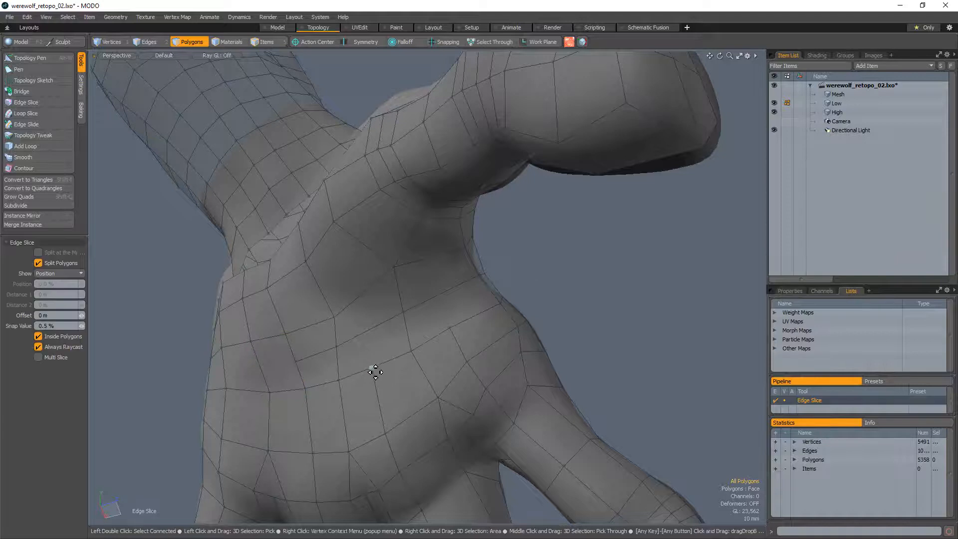
pyautogui.press('space')
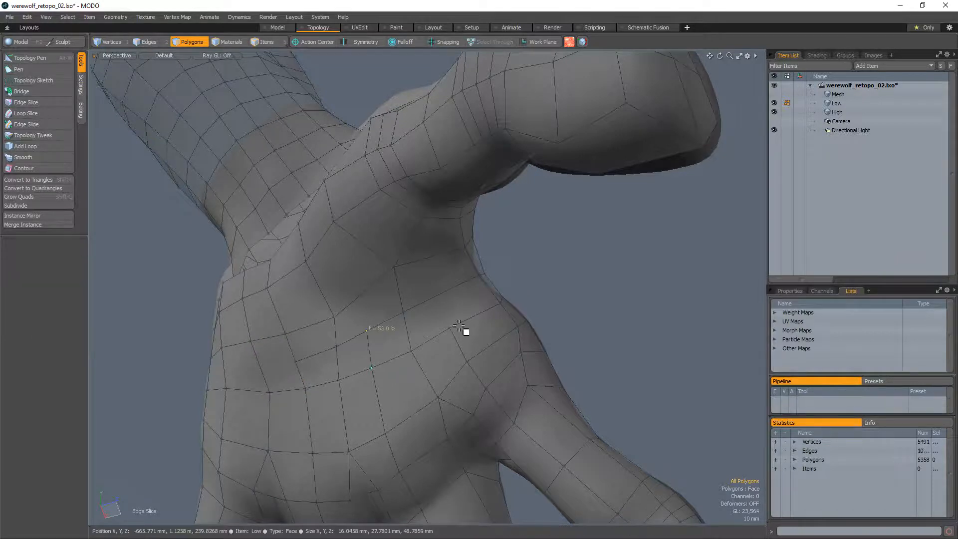
# Slice the remaining palm polygon toward its lower vertex, and delete the irregular polygons between the new cut and the thumb
pyautogui.press('c')
pyautogui.click(451, 329)
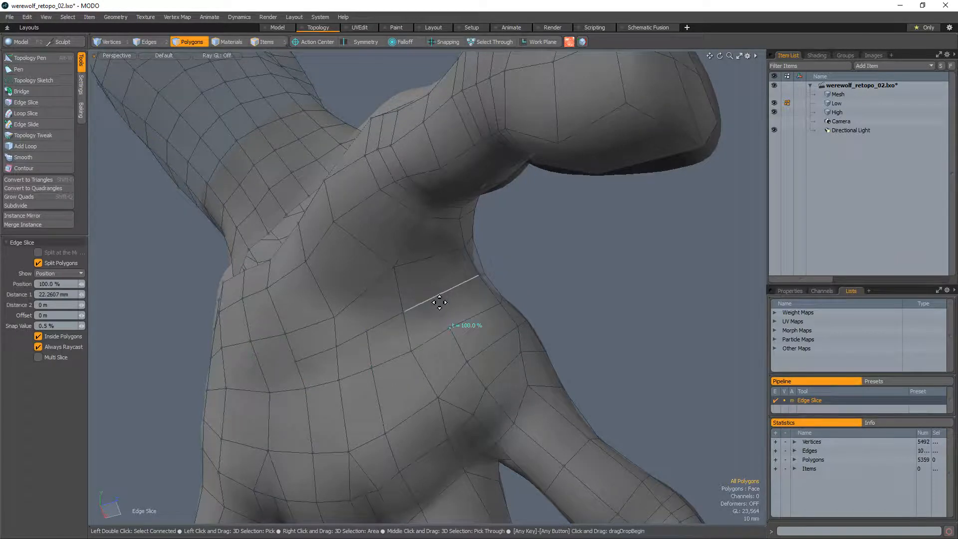
pyautogui.press('space')
pyautogui.moveTo(400, 318); pyautogui.dragTo(413, 299)
pyautogui.press('Delete')
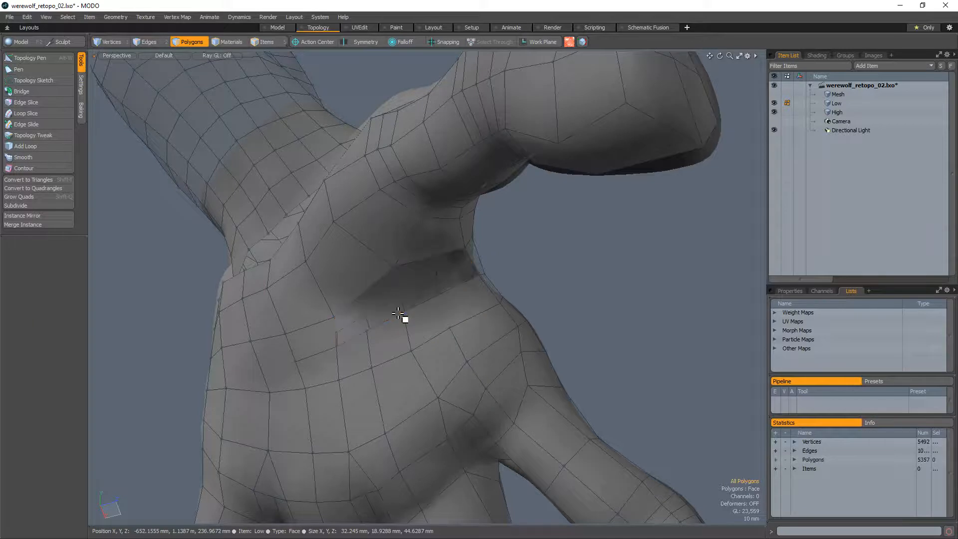
# Delete the unwanted palm polygon beneath the thumb and extend a new polygon from the palm's open edge with the Topology Pen
pyautogui.hotkey('alt', 'w')
pyautogui.keyDown('alt'); pyautogui.moveTo(440, 287); pyautogui.dragTo(298, 320); pyautogui.keyUp('alt')
pyautogui.press('space')
pyautogui.press('Delete')
pyautogui.hotkey('alt', 'w')
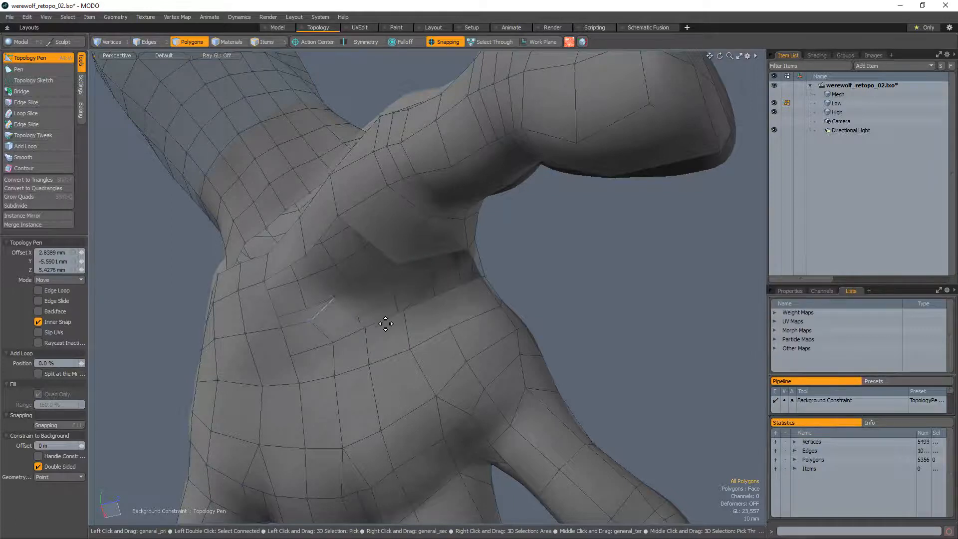
pyautogui.keyDown('shift'); pyautogui.moveTo(386, 324); pyautogui.dragTo(361, 294); pyautogui.keyUp('shift')
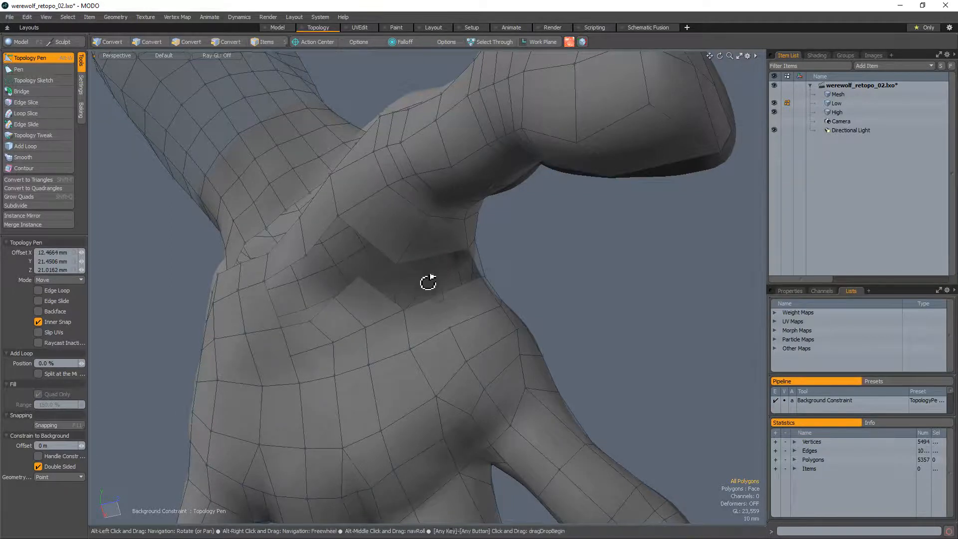
# Cut a new edge across the palm polygon bordering the thumb gap with Edge Slice
pyautogui.keyDown('alt'); pyautogui.moveTo(428, 278); pyautogui.dragTo(388, 289); pyautogui.keyUp('alt')
pyautogui.press('c')
pyautogui.click(450, 327)
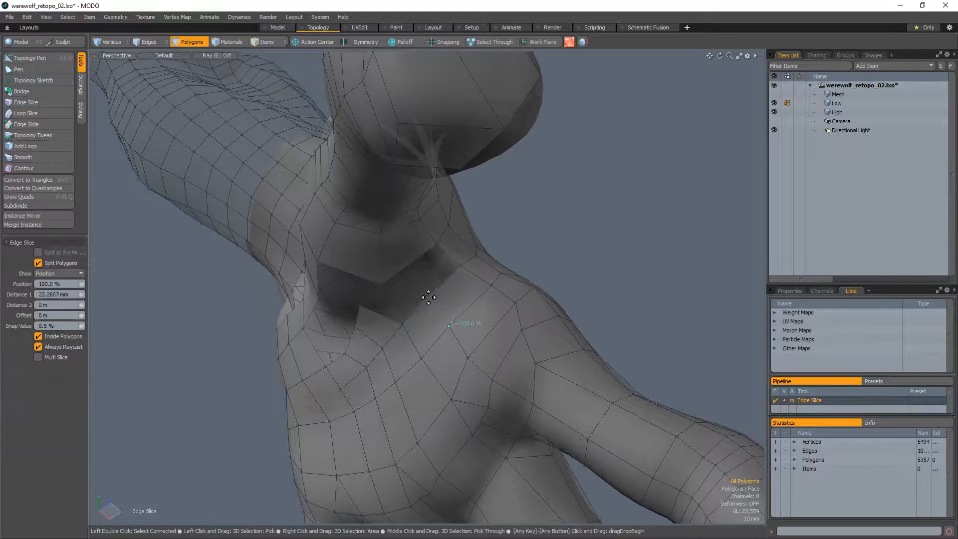
pyautogui.click(423, 289)
# Extend the thumb-base border into the gap with the Topology Pen and weld the new polygons to the palm's edge
pyautogui.hotkey('alt', 'w')
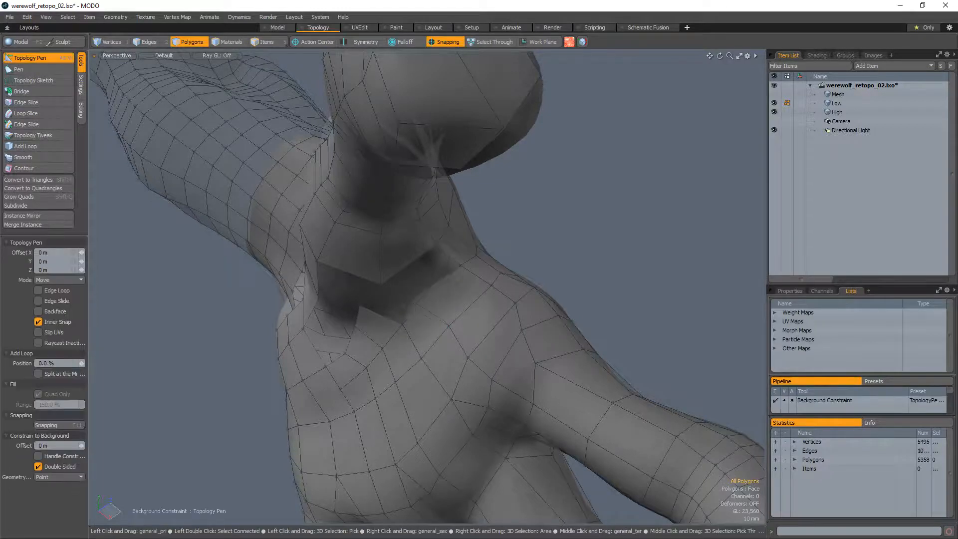
pyautogui.moveTo(402, 274); pyautogui.dragTo(399, 300)
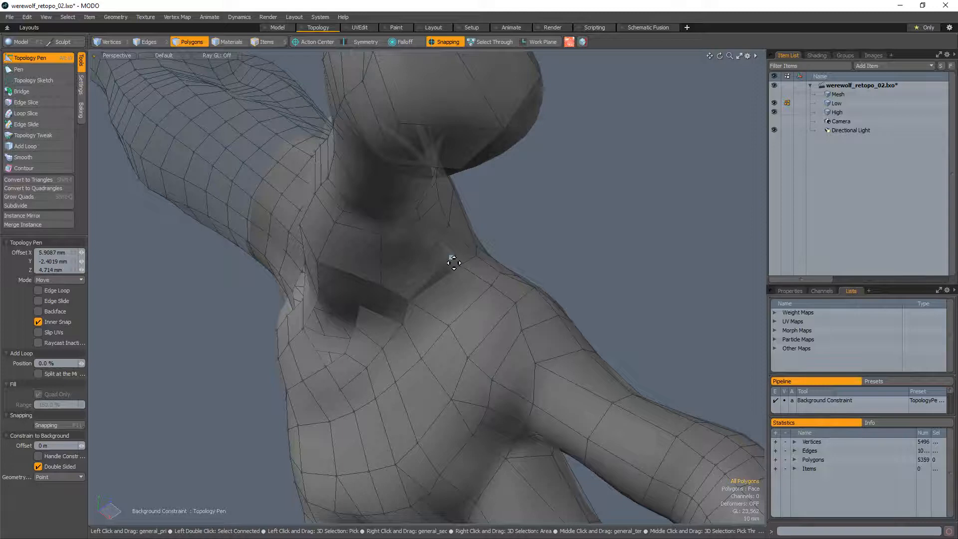
pyautogui.moveTo(461, 265); pyautogui.dragTo(409, 311)
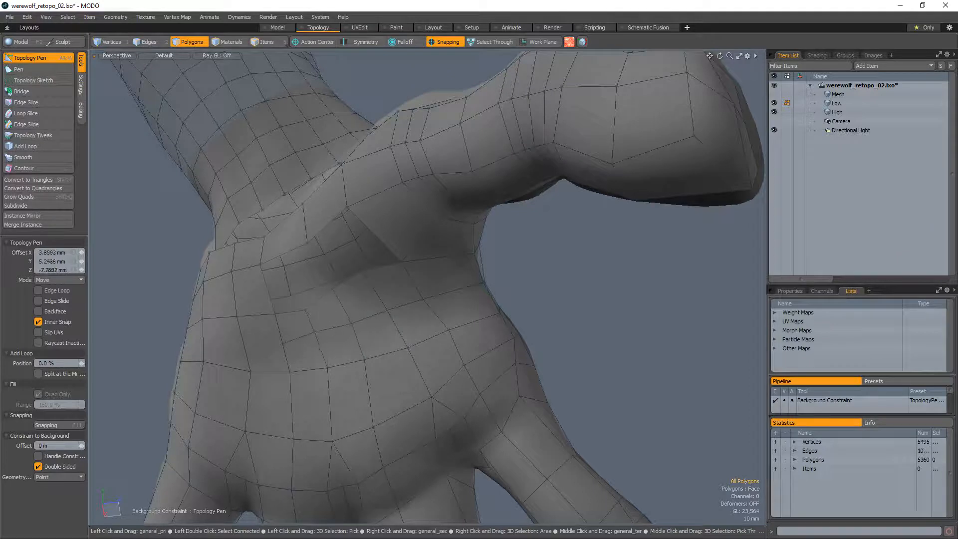
pyautogui.moveTo(315, 331); pyautogui.dragTo(374, 327)
# Delete the uneven polygons below the thumb base and rebuild that area with new polygons joining the thumb border to the palm
pyautogui.keyDown('alt'); pyautogui.moveTo(359, 277); pyautogui.dragTo(402, 294); pyautogui.keyUp('alt')
pyautogui.press('q')
pyautogui.press('Delete')
pyautogui.hotkey('alt', 'w')
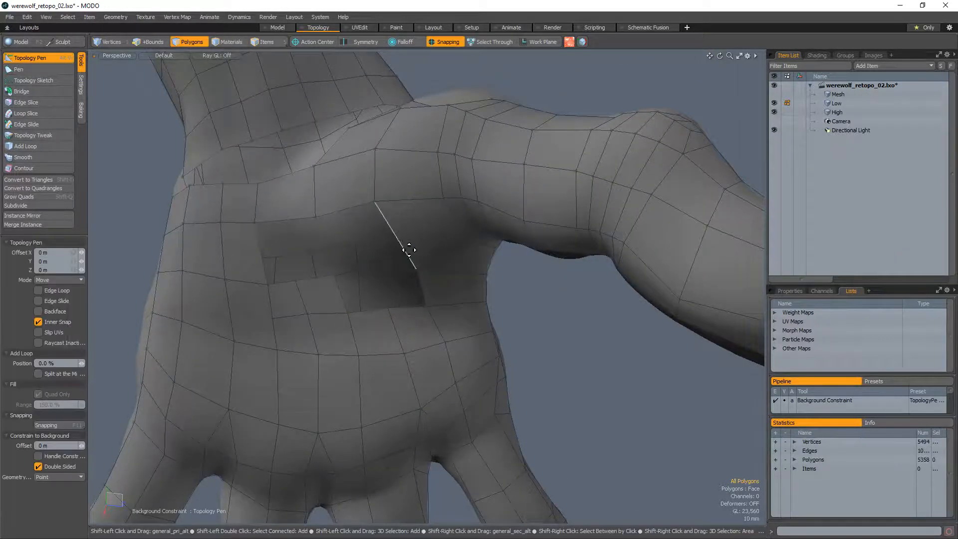
pyautogui.keyDown('shift'); pyautogui.moveTo(371, 276); pyautogui.dragTo(369, 296); pyautogui.keyUp('shift')
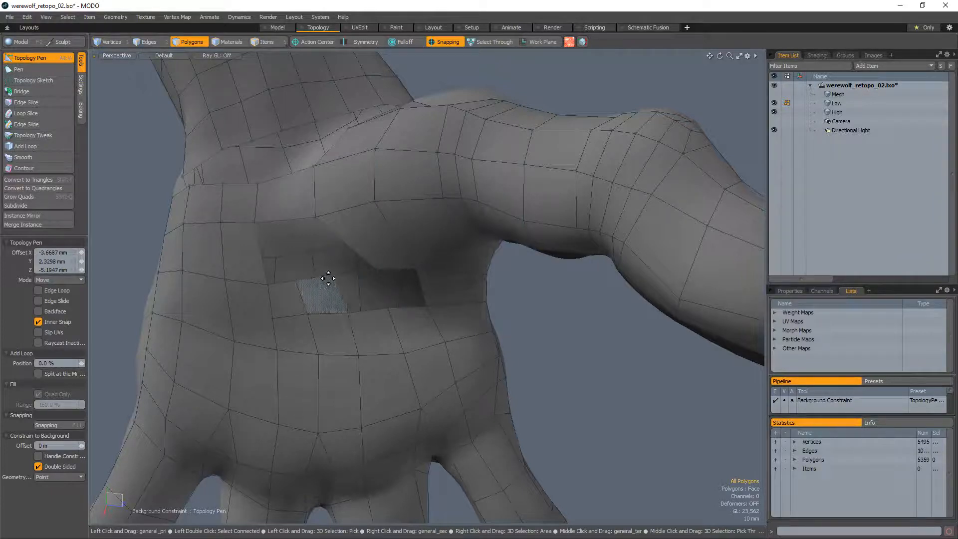
pyautogui.moveTo(327, 278); pyautogui.dragTo(352, 271)
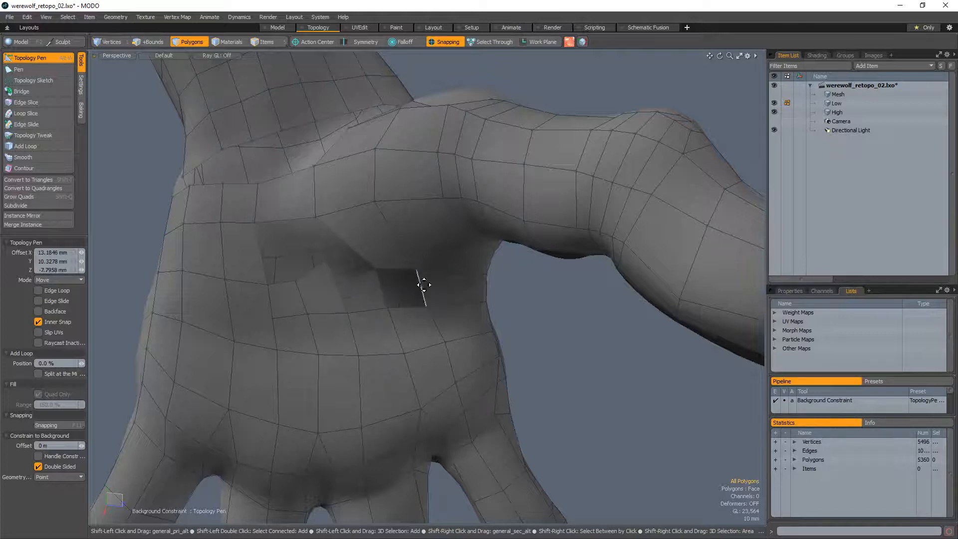
pyautogui.click(422, 284)
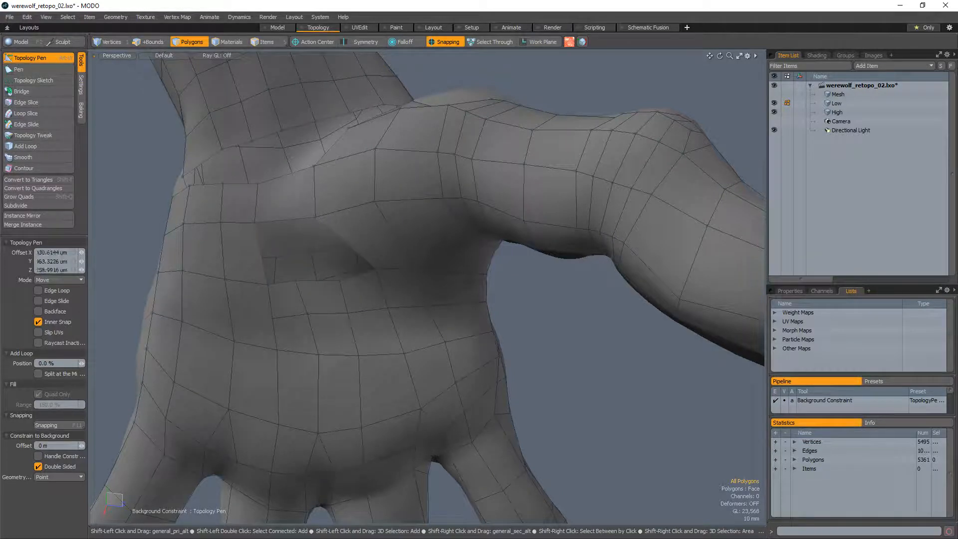
# Extend another polygon into the remaining palm gap and snap its vertices onto the surrounding border, undoing misplaced edits
pyautogui.keyDown('shift'); pyautogui.moveTo(374, 269); pyautogui.dragTo(368, 272); pyautogui.keyUp('shift')
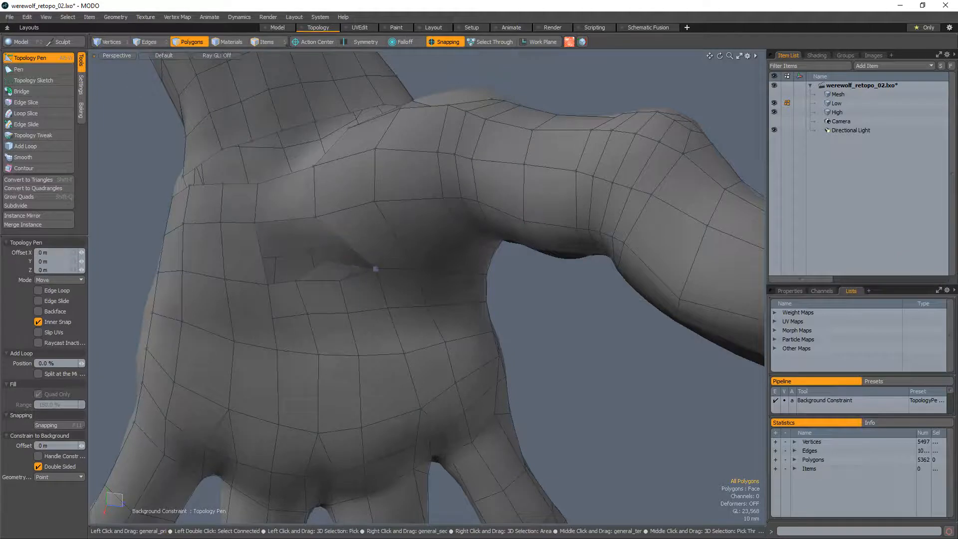
pyautogui.hotkey('ctrl', 'z')
pyautogui.hotkey('ctrl', 'z')
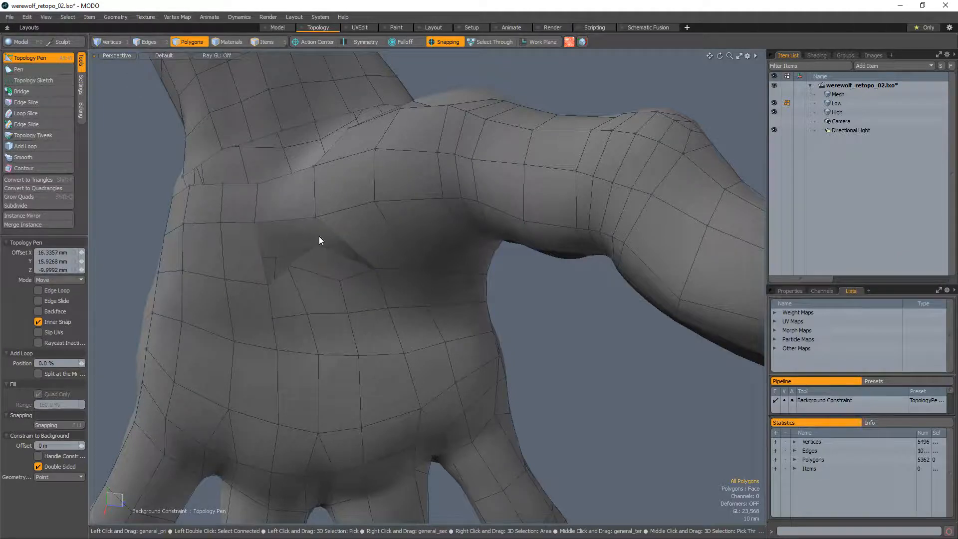
pyautogui.moveTo(276, 257); pyautogui.dragTo(289, 268)
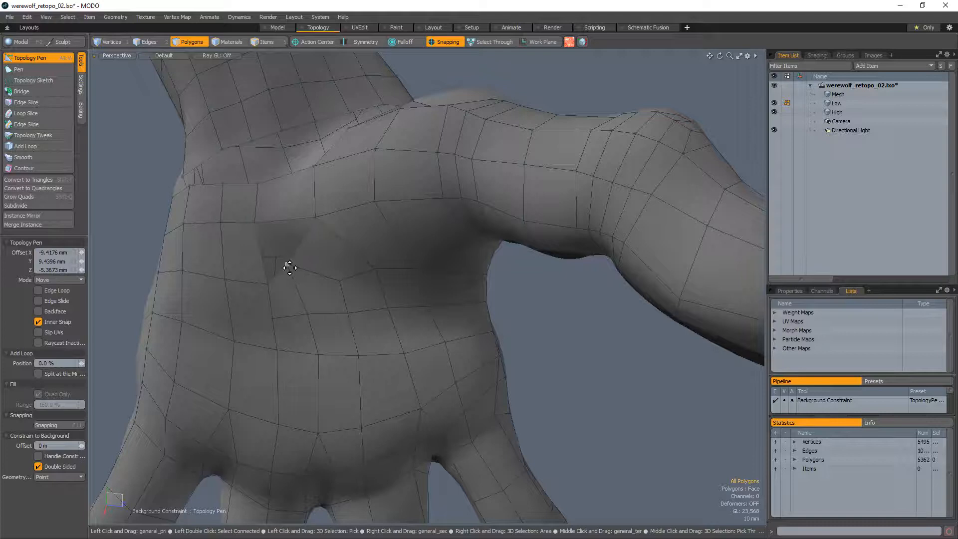
# Fill the gap in the palm below the thumb with a new polygon using the Topology Pen
pyautogui.hotkey('ctrl', 'y')
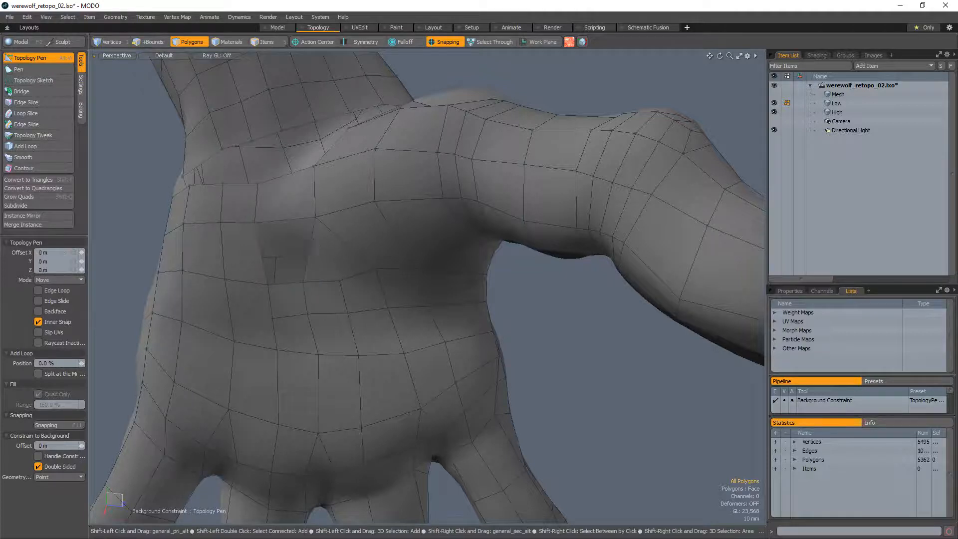
pyautogui.click(312, 249)
pyautogui.keyDown('alt'); pyautogui.moveTo(359, 257); pyautogui.dragTo(338, 241); pyautogui.keyUp('alt')
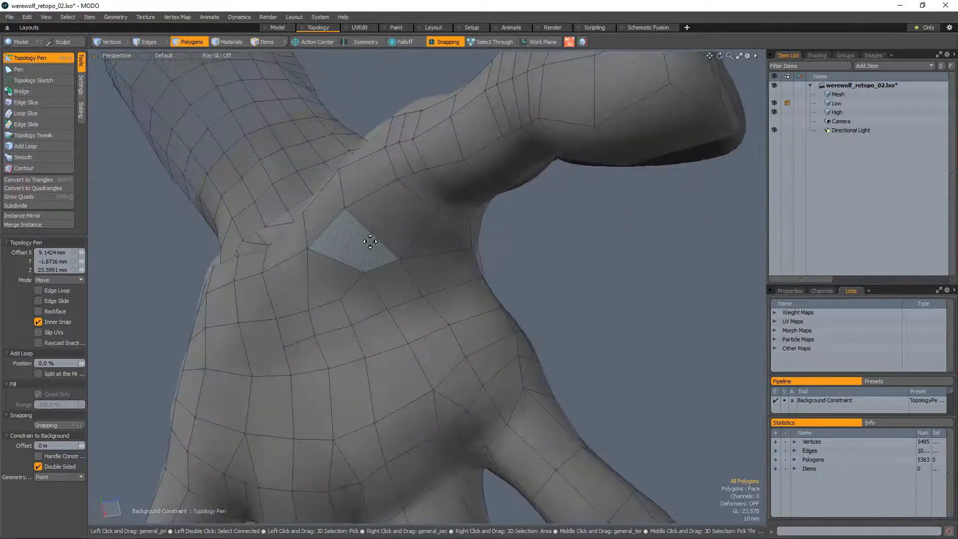
# Try subdividing the whole low-poly mesh to check the hand's topology, and undo the subdivision
pyautogui.press('d')
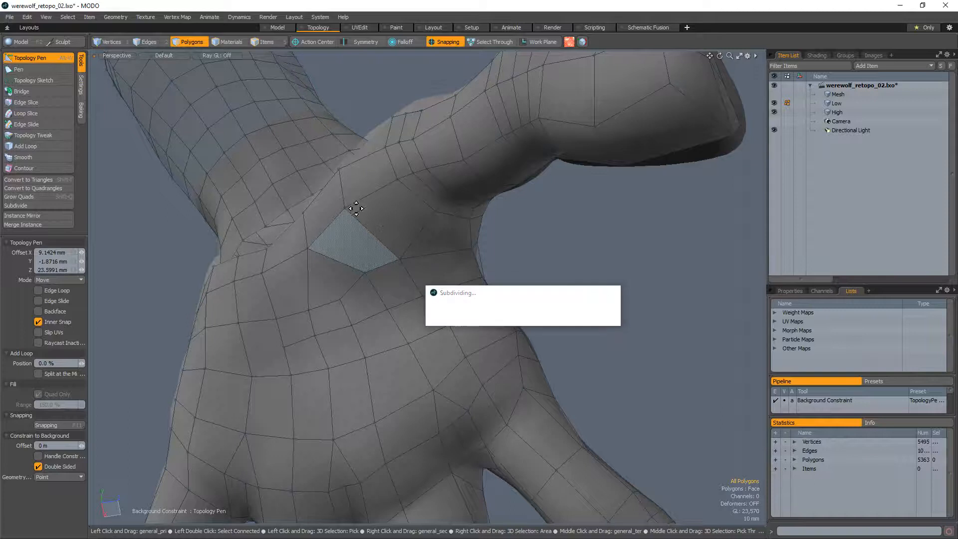
pyautogui.scroll(-3, 350, 240)
pyautogui.scroll(3, 481, 250)
pyautogui.hotkey('ctrl', 'z')
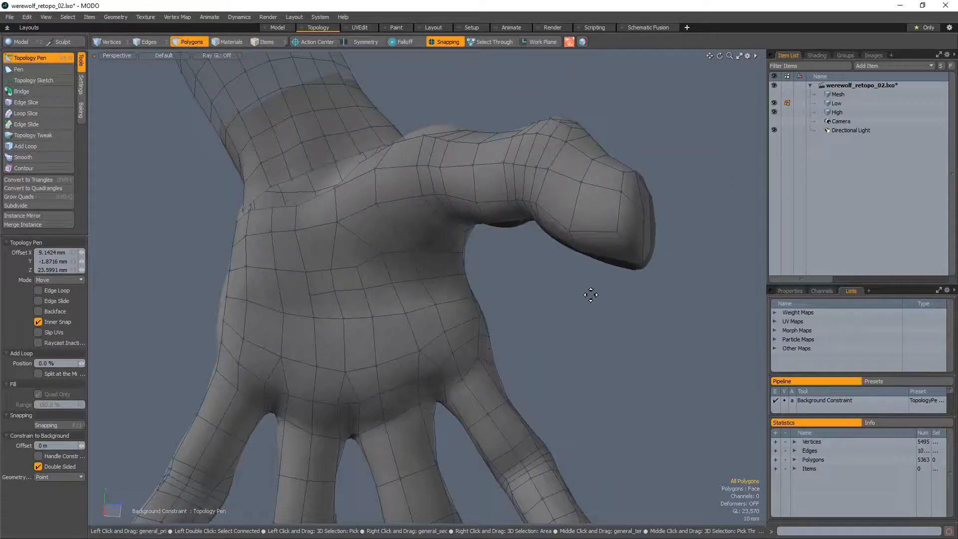
pyautogui.press('d')
pyautogui.keyDown('alt'); pyautogui.moveTo(610, 300); pyautogui.dragTo(539, 368); pyautogui.keyUp('alt')
pyautogui.hotkey('ctrl', 'z')
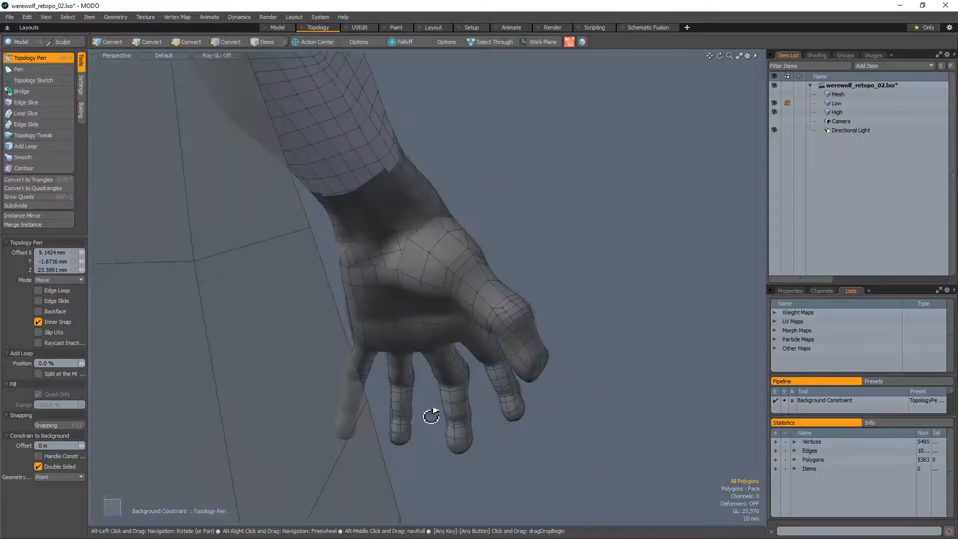
# Isolate the connected hand mesh, subdivide it and examine the edge flow across the palm, thumb and fingers
pyautogui.press('q')
pyautogui.doubleClick(450, 313)
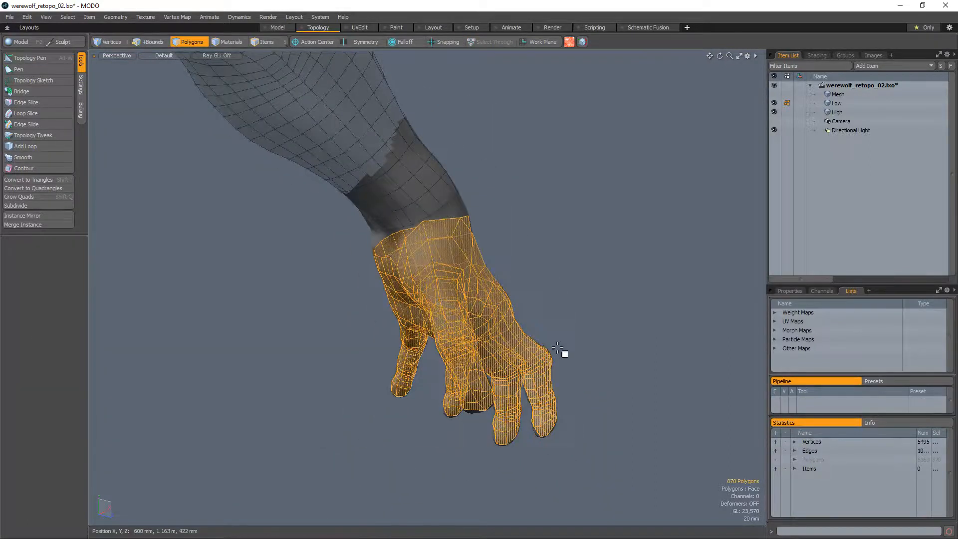
pyautogui.hotkey('shift', 'h')
pyautogui.click(610, 300)
pyautogui.keyDown('alt'); pyautogui.moveTo(487, 336); pyautogui.dragTo(504, 227); pyautogui.keyUp('alt')
pyautogui.press('d')
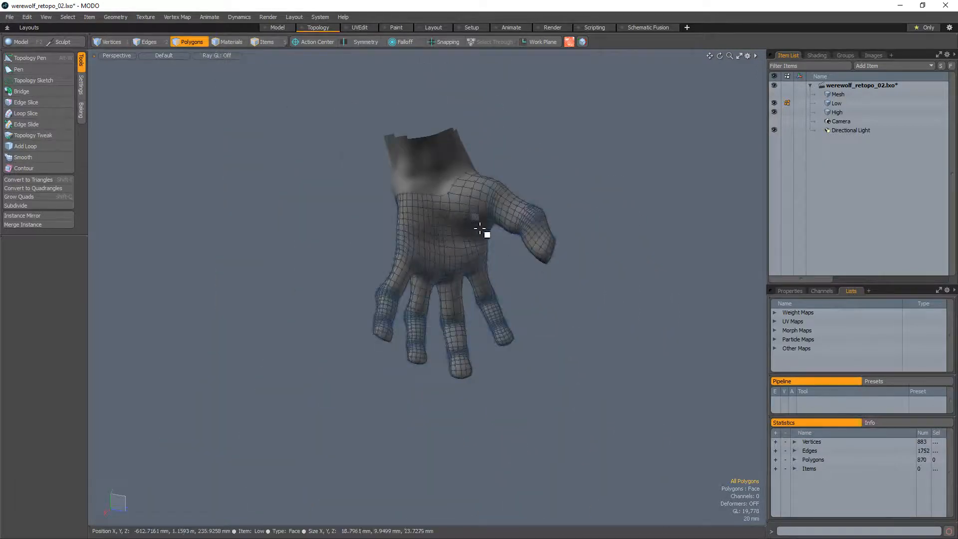
pyautogui.scroll(4, 451, 254)
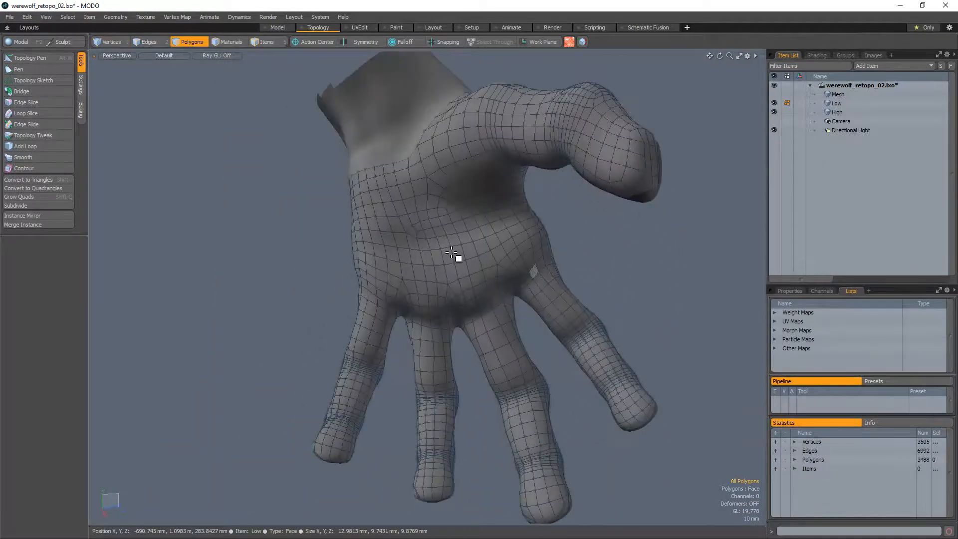
pyautogui.keyDown('alt'); pyautogui.moveTo(452, 254); pyautogui.dragTo(289, 302); pyautogui.keyUp('alt')
pyautogui.keyDown('alt'); pyautogui.moveTo(547, 170); pyautogui.dragTo(538, 290); pyautogui.keyUp('alt')
pyautogui.click(497, 229)
pyautogui.scroll(3, 438, 220)
pyautogui.keyDown('alt'); pyautogui.moveTo(430, 331); pyautogui.dragTo(451, 239); pyautogui.keyUp('alt')
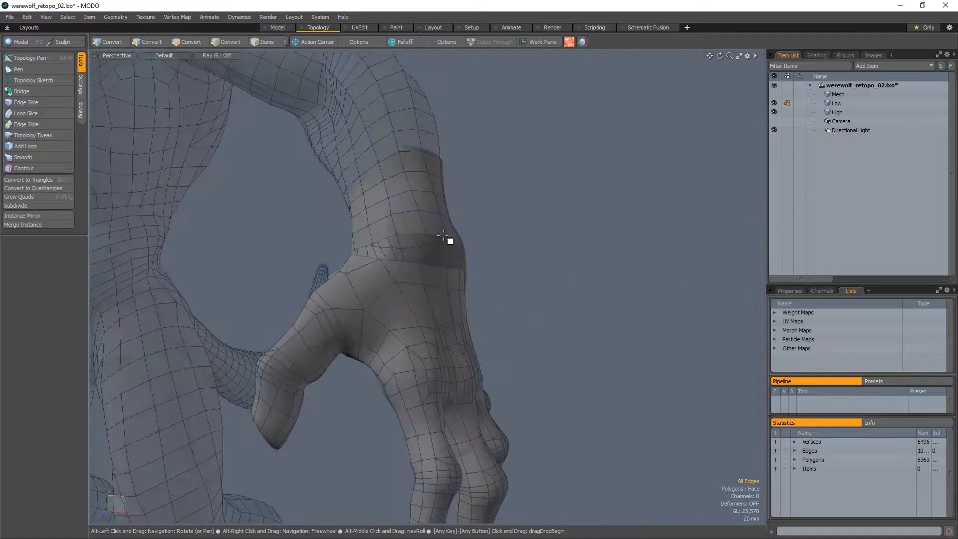
# Delete the polygon loops around the forearm end just above the wrist
pyautogui.press('3')
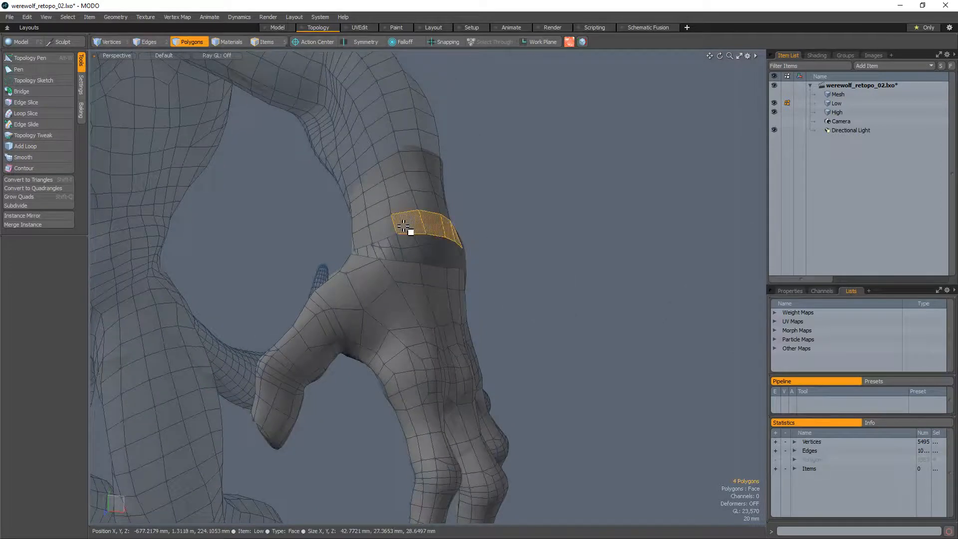
pyautogui.press('l')
pyautogui.hotkey('shift', 'Up')
pyautogui.hotkey('shift', 'Up')
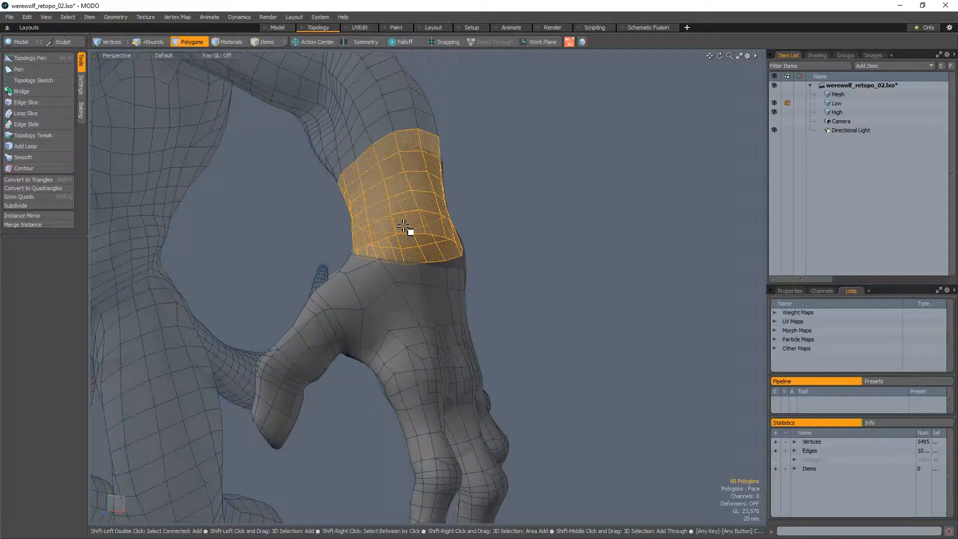
pyautogui.press('Delete')
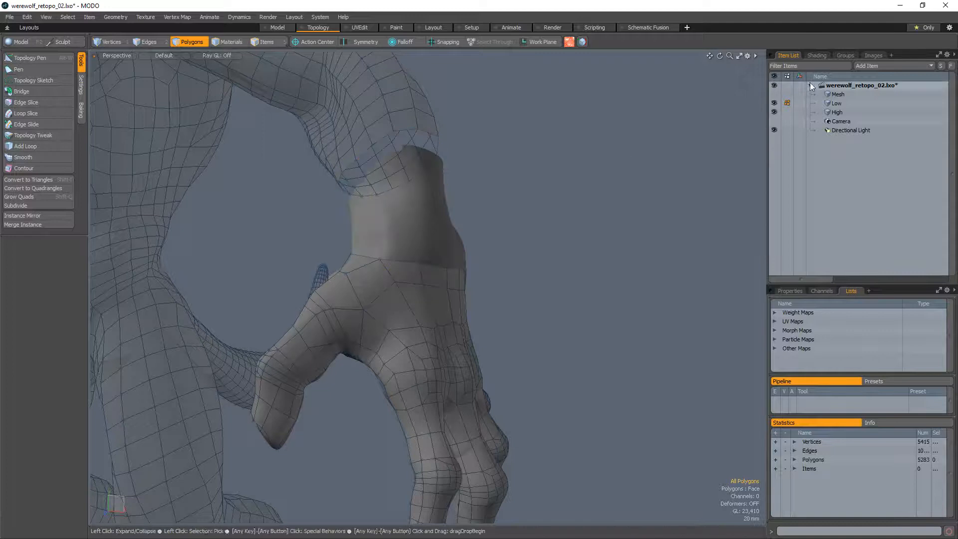
# Bridge the open edge loops of the forearm and the hand on the Low mesh
pyautogui.click(834, 113)
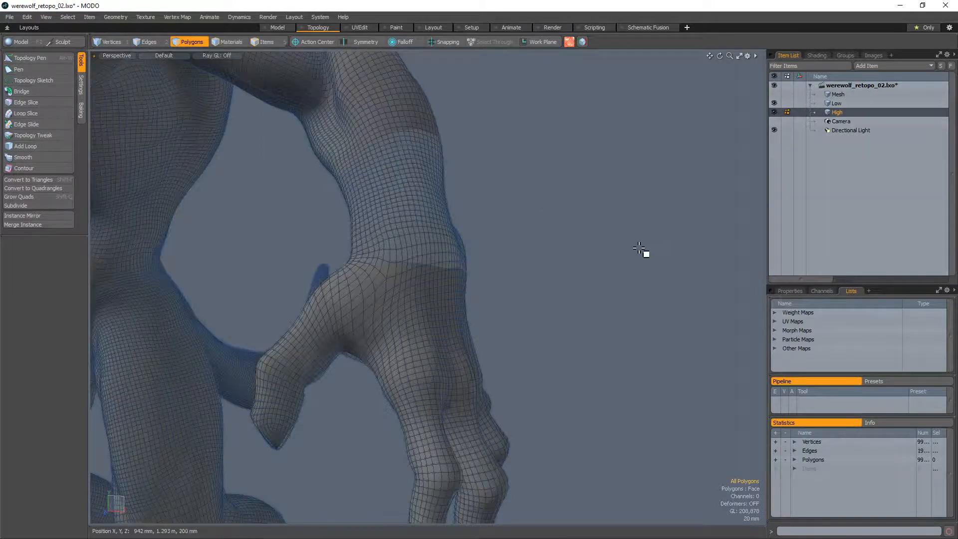
pyautogui.click(837, 104)
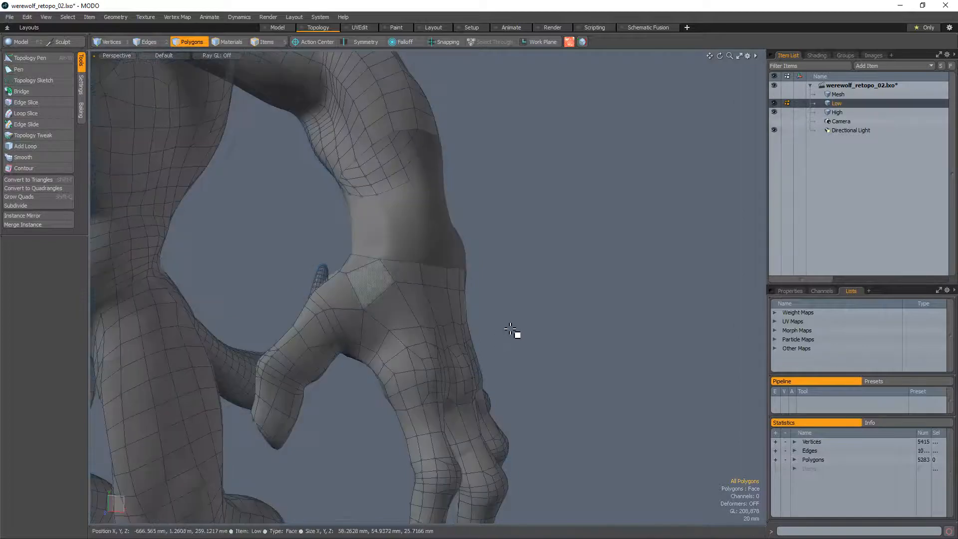
pyautogui.press('2')
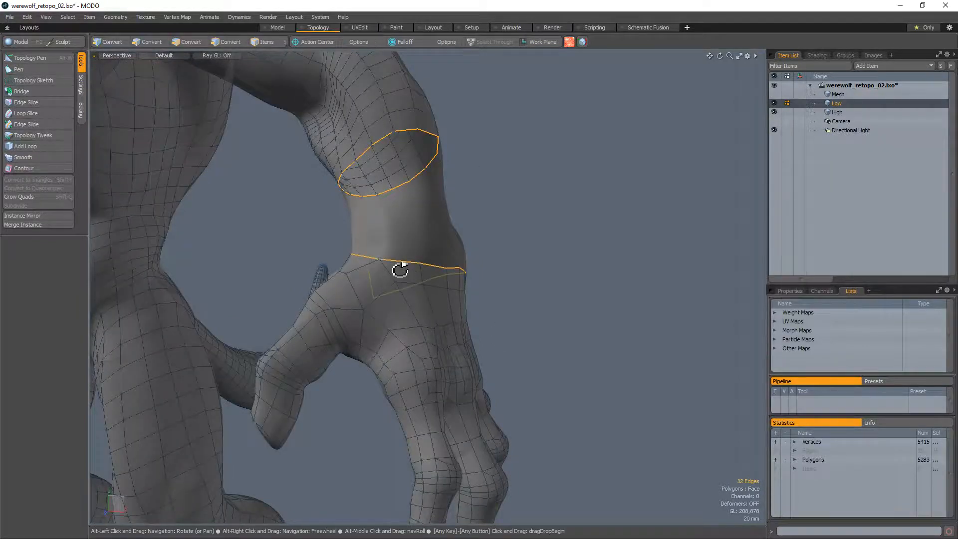
pyautogui.hotkey('alt', 'b')
pyautogui.click(447, 237)
pyautogui.keyDown('alt'); pyautogui.moveTo(445, 236); pyautogui.dragTo(218, 290); pyautogui.keyUp('alt')
pyautogui.press('space')
pyautogui.click(607, 208)
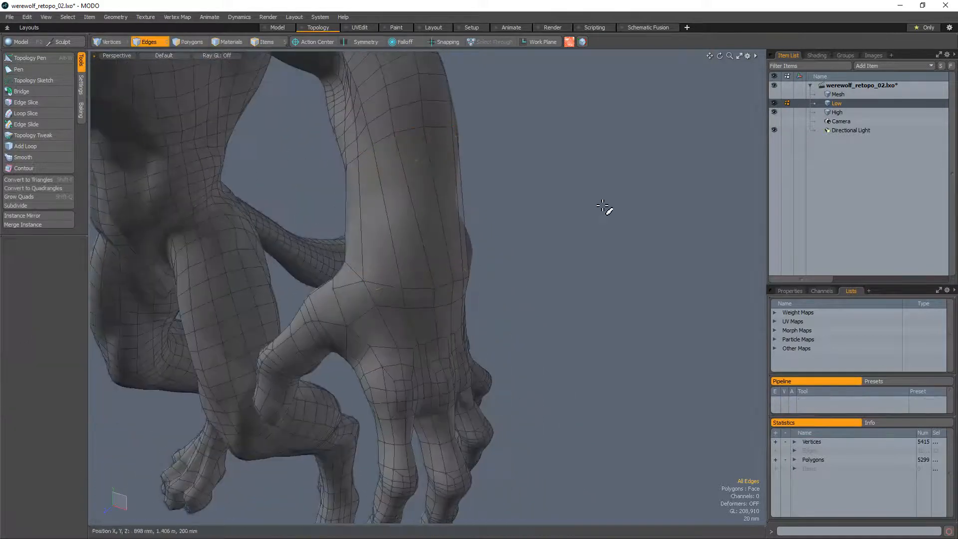
# Reposition the vertices at the thumb base on the palm side of the wrist with the Topology Pen
pyautogui.keyDown('alt'); pyautogui.moveTo(454, 272); pyautogui.dragTo(469, 284); pyautogui.keyUp('alt')
pyautogui.scroll(3, 469, 285)
pyautogui.hotkey('alt', 'w')
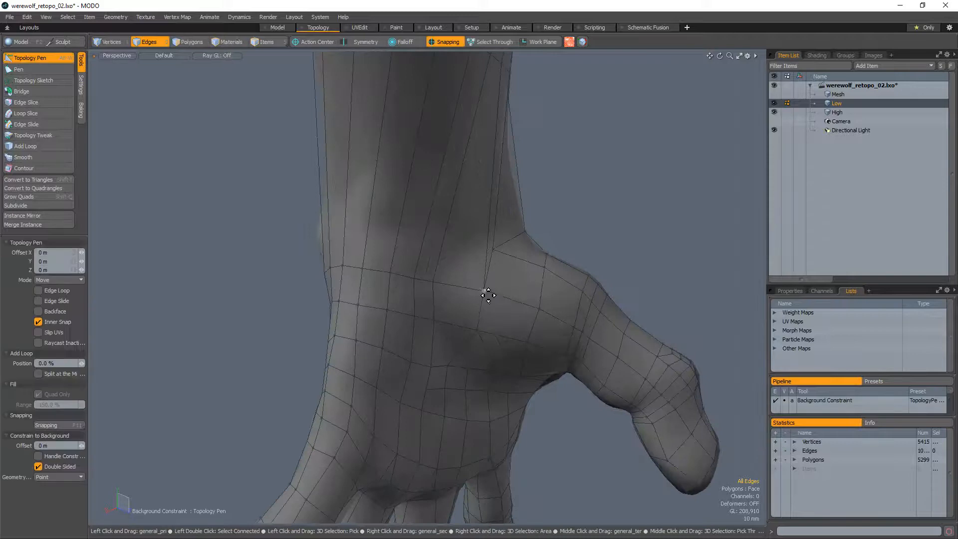
pyautogui.moveTo(493, 248); pyautogui.dragTo(465, 266)
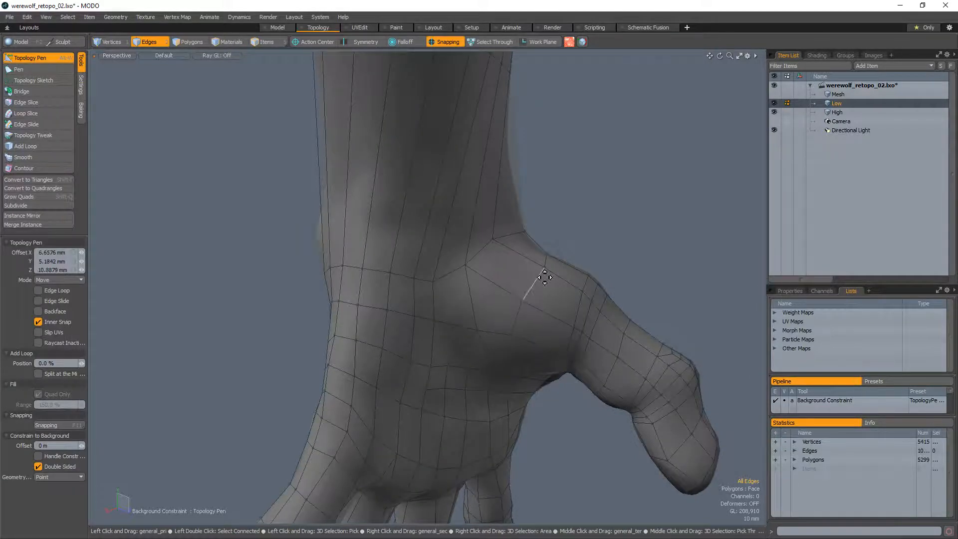
pyautogui.moveTo(520, 342); pyautogui.dragTo(522, 313, button='middle')
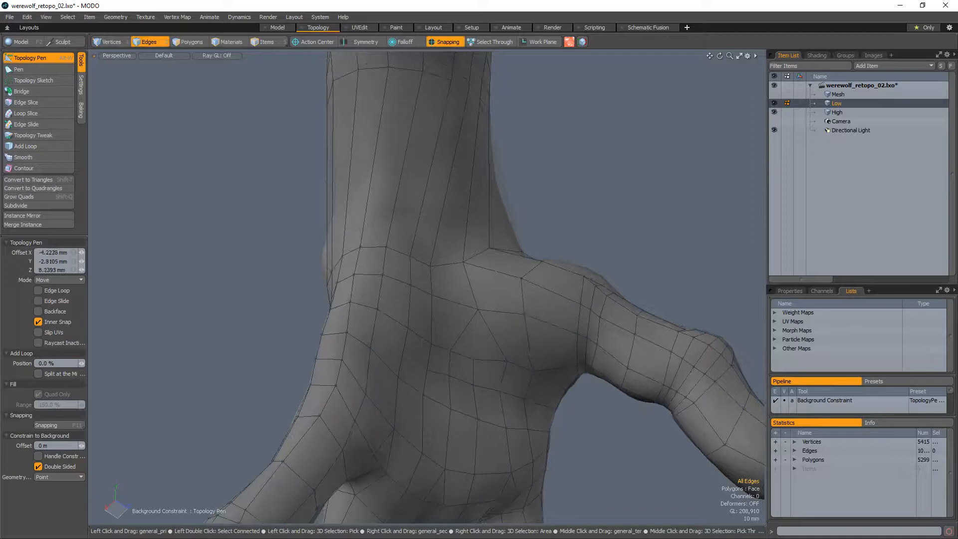
pyautogui.hotkey('ctrl', 'z')
pyautogui.keyDown('alt'); pyautogui.moveTo(466, 306); pyautogui.dragTo(440, 310); pyautogui.keyUp('alt')
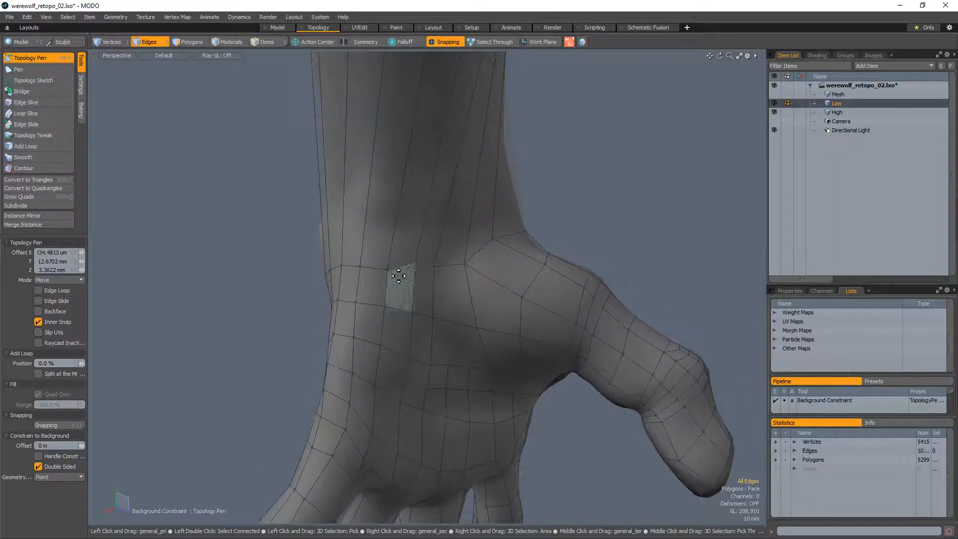
# Adjust the hand's wrist vertices around the side and back of the hand to even out the border loop
pyautogui.keyDown('alt'); pyautogui.moveTo(387, 270); pyautogui.dragTo(459, 258); pyautogui.keyUp('alt')
pyautogui.keyDown('alt'); pyautogui.moveTo(508, 226); pyautogui.dragTo(338, 271); pyautogui.keyUp('alt')
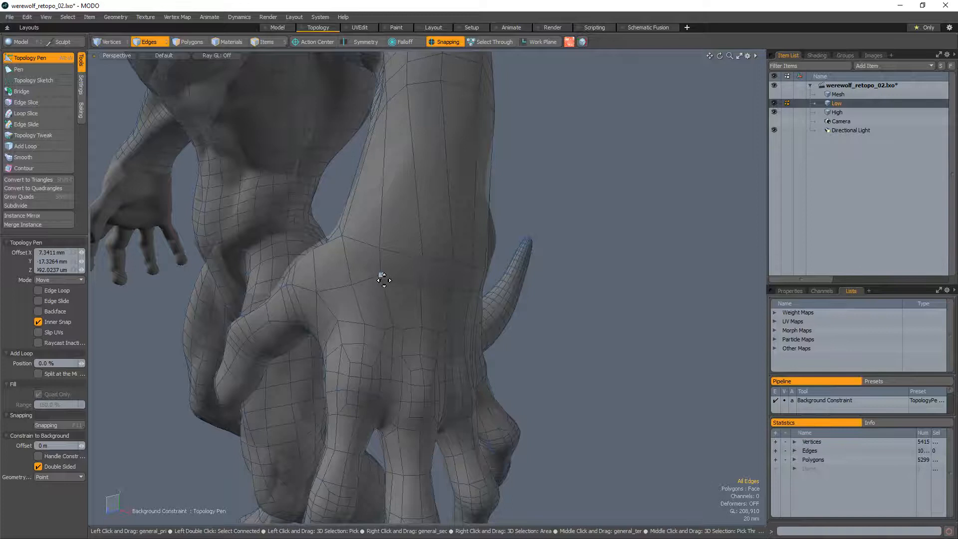
pyautogui.keyDown('alt'); pyautogui.moveTo(513, 289); pyautogui.dragTo(397, 282); pyautogui.keyUp('alt')
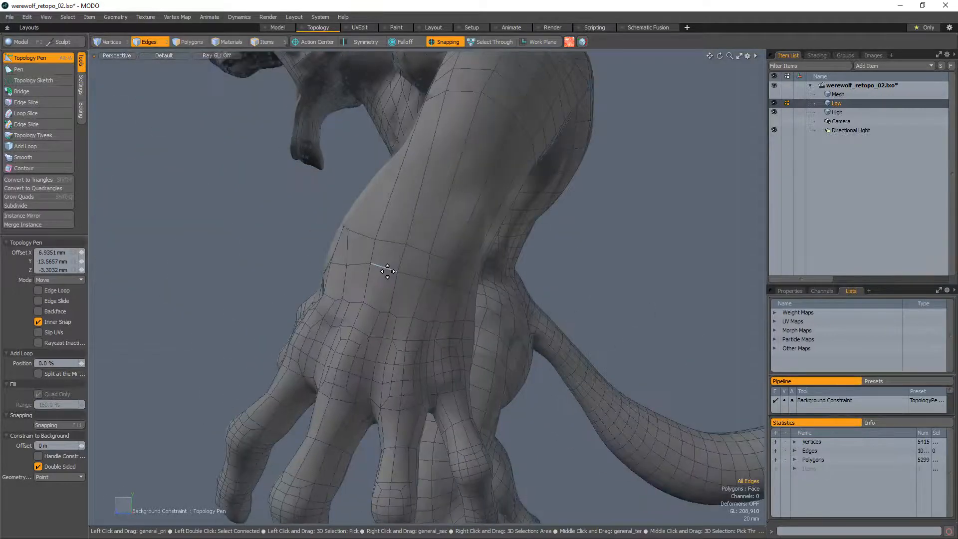
pyautogui.keyDown('alt'); pyautogui.moveTo(479, 298); pyautogui.dragTo(412, 306); pyautogui.keyUp('alt')
pyautogui.keyDown('alt'); pyautogui.moveTo(479, 256); pyautogui.dragTo(471, 327); pyautogui.keyUp('alt')
# Loop slice the bridged section between forearm and hand with a count of 5
pyautogui.press('space')
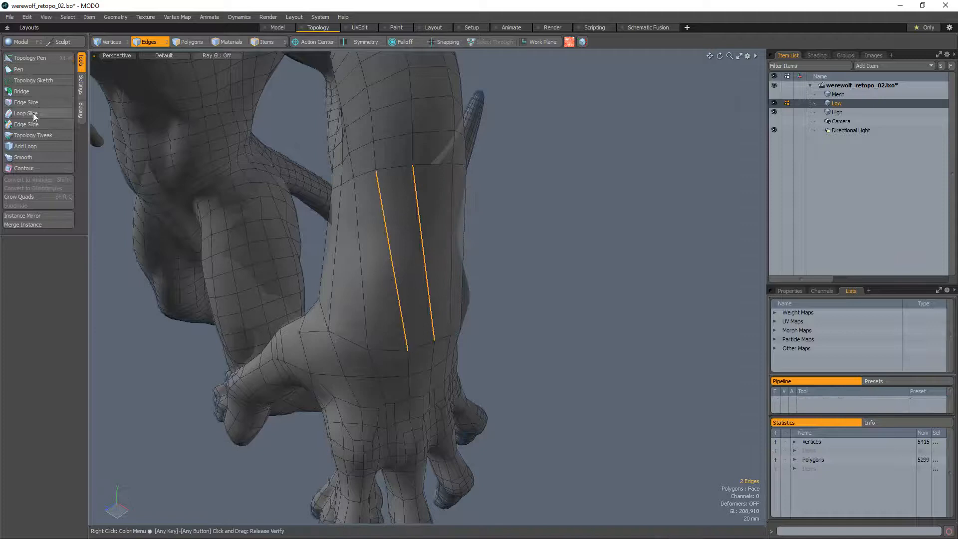
pyautogui.click(505, 205)
pyautogui.keyDown('alt'); pyautogui.moveTo(467, 329); pyautogui.dragTo(488, 312); pyautogui.keyUp('alt')
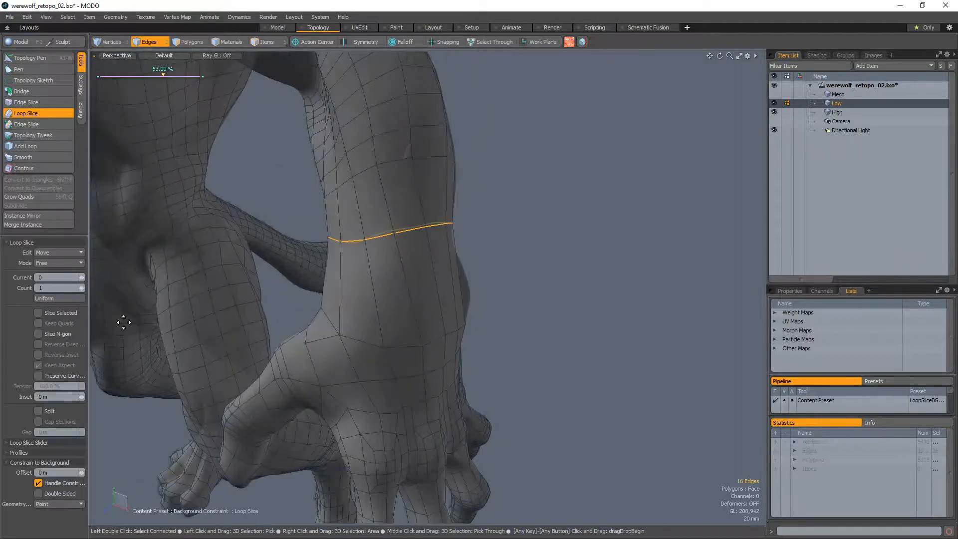
pyautogui.click(81, 286)
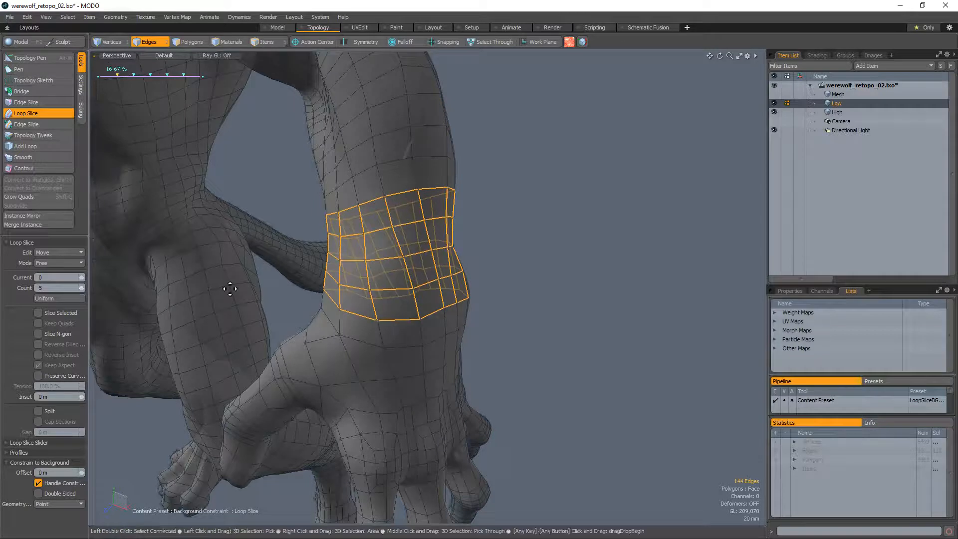
pyautogui.press('space')
# Select the polygons of the sliced wrist section, and undo the selection and the loop slices
pyautogui.keyDown('alt'); pyautogui.moveTo(614, 278); pyautogui.dragTo(567, 235); pyautogui.keyUp('alt')
pyautogui.press('3')
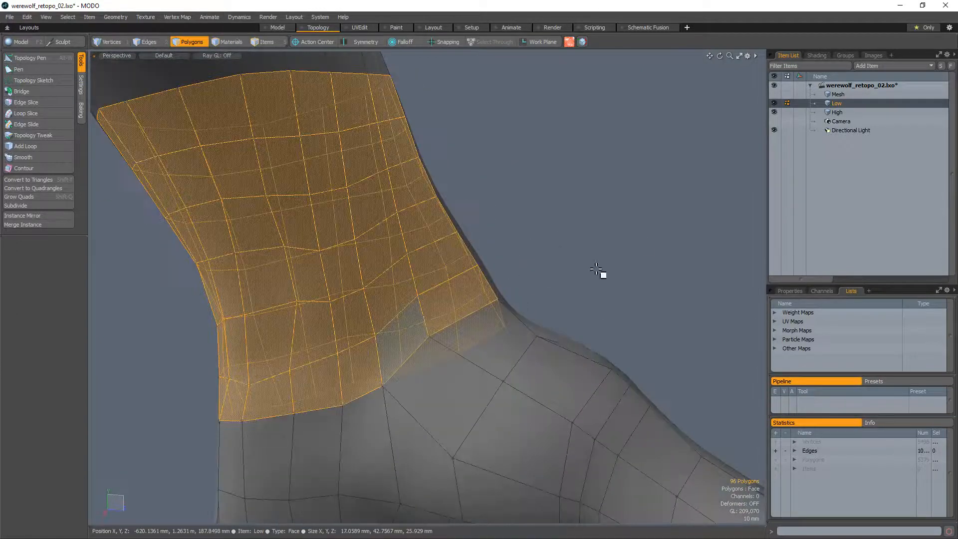
pyautogui.hotkey('alt', 'w')
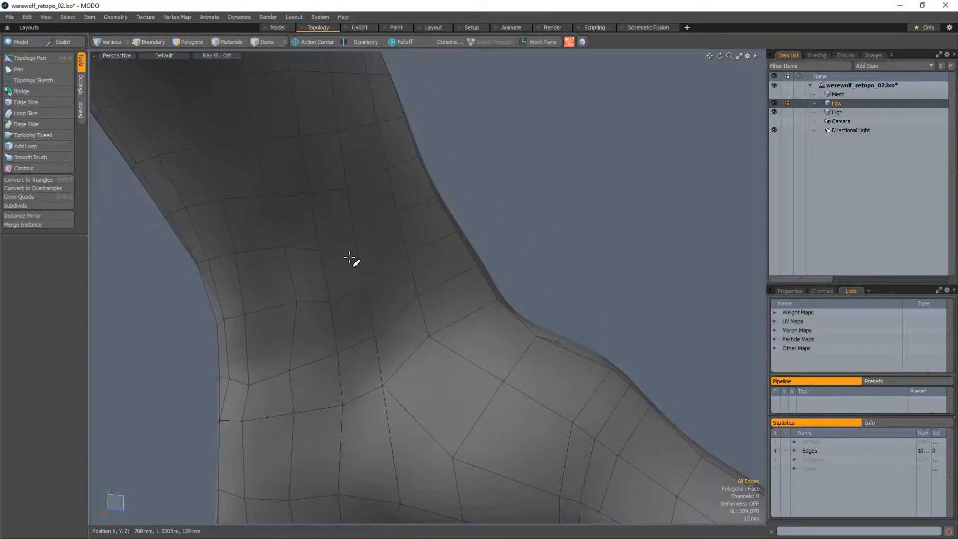
pyautogui.hotkey('ctrl', 'z')
pyautogui.hotkey('ctrl', 'z')
pyautogui.hotkey('ctrl', 'z')
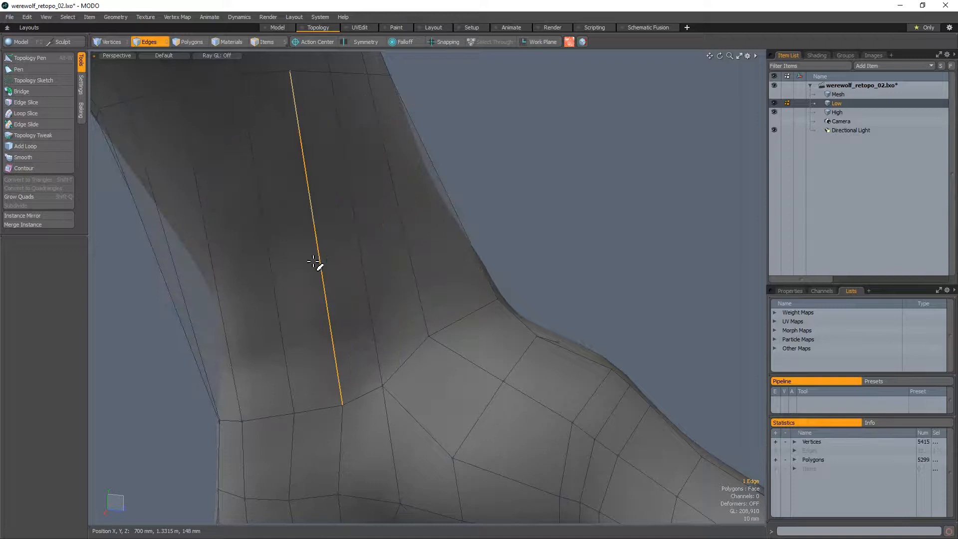
# Loop slice the bridged wrist section with a single cut at 50%
pyautogui.click(22, 114)
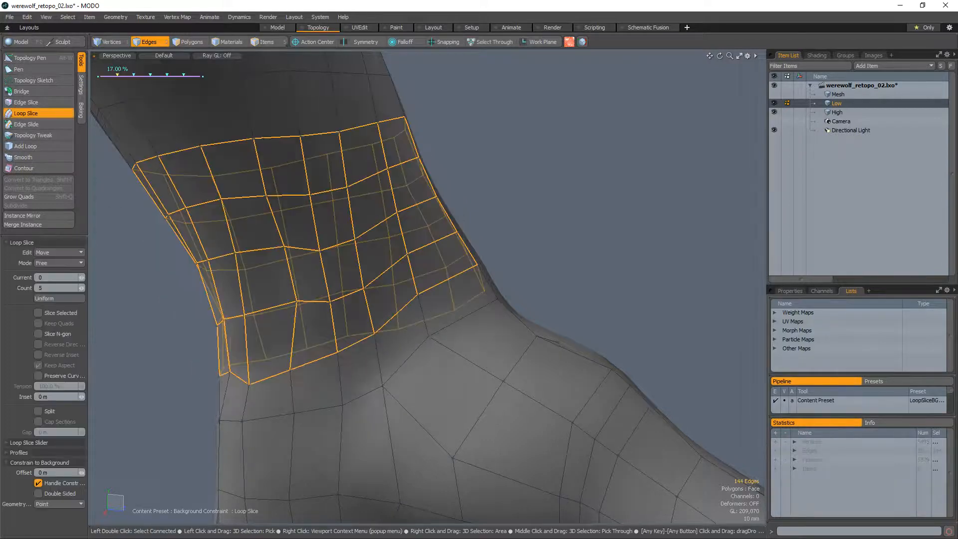
pyautogui.moveTo(117, 75); pyautogui.dragTo(116, 75)
pyautogui.moveTo(57, 288); pyautogui.dragTo(58, 327)
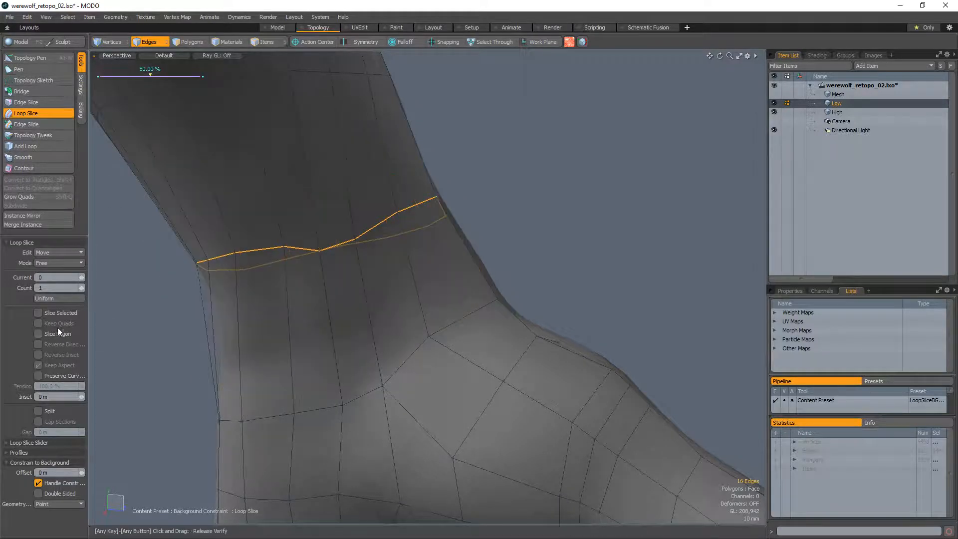
# Adjust the vertices of the new wrist loop with the Topology Pen around the inner and outer sides of the wrist
pyautogui.hotkey('alt', 'w')
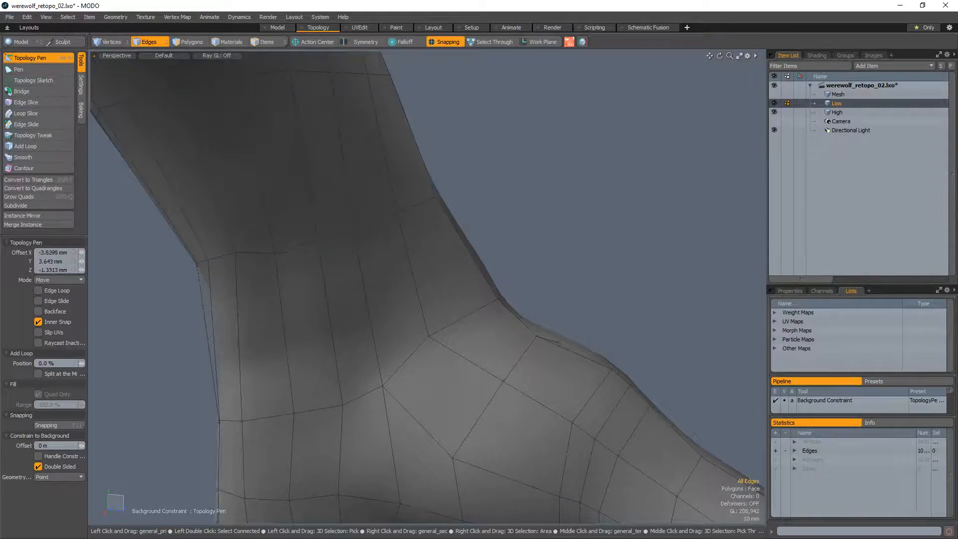
pyautogui.moveTo(283, 260); pyautogui.dragTo(276, 249)
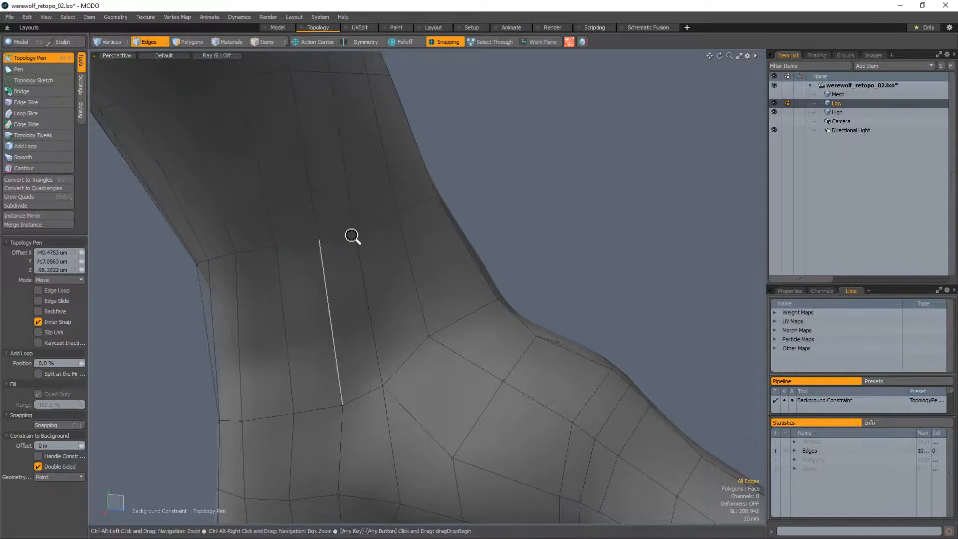
pyautogui.scroll(-3, 353, 235)
pyautogui.moveTo(353, 235)
pyautogui.keyDown('alt'); pyautogui.mouseDown()
pyautogui.moveTo(364, 252)
pyautogui.moveTo(337, 241)
pyautogui.mouseUp(); pyautogui.keyUp('alt')
pyautogui.press('q')
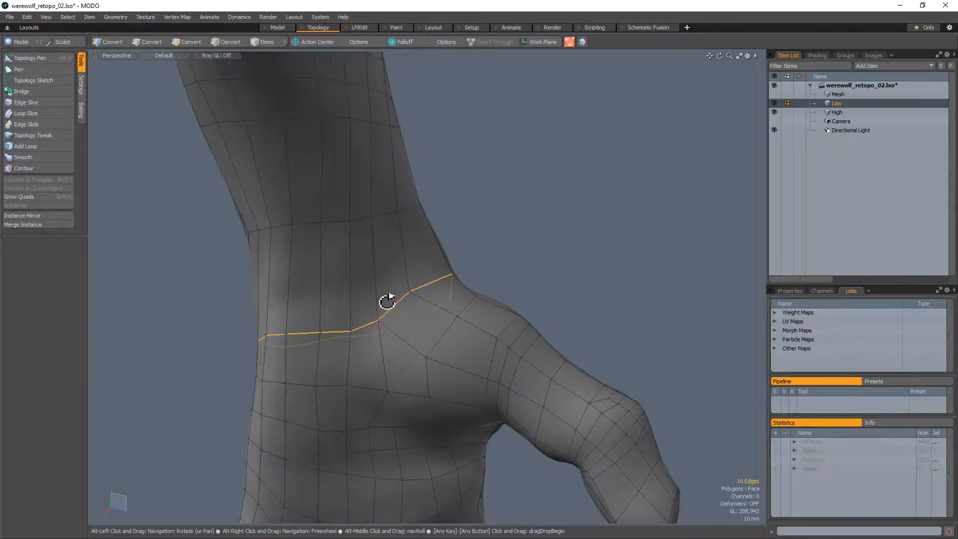
pyautogui.hotkey('alt', 'w')
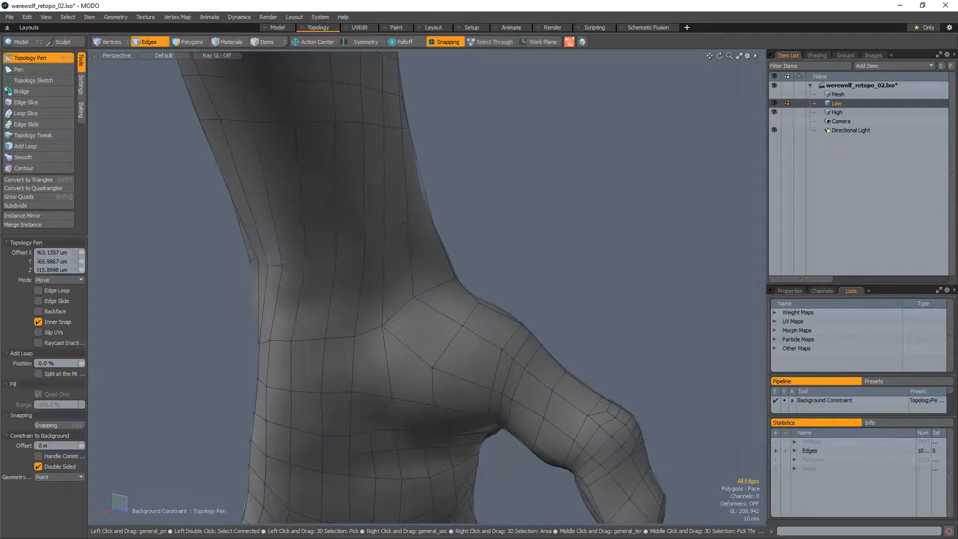
pyautogui.keyDown('alt'); pyautogui.moveTo(403, 250); pyautogui.dragTo(382, 274); pyautogui.keyUp('alt')
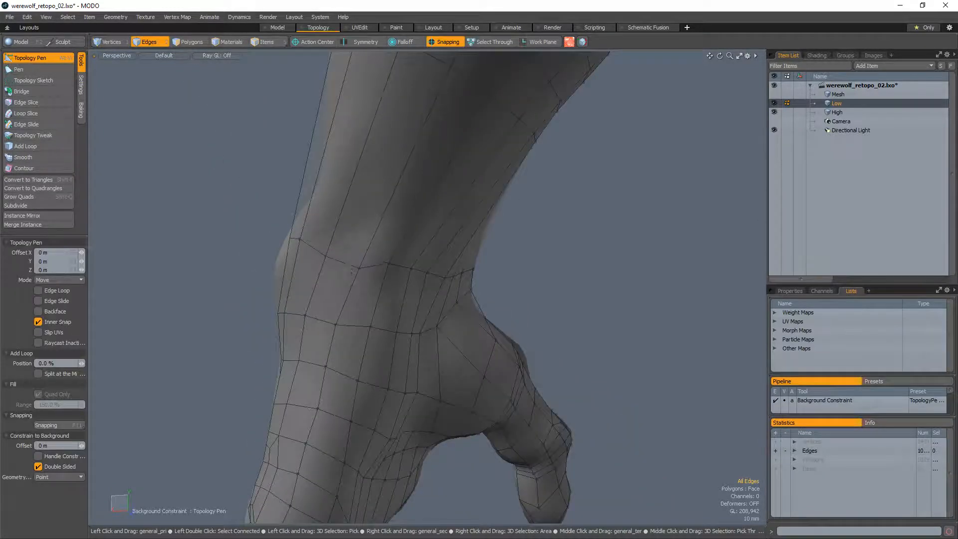
pyautogui.keyDown('alt'); pyautogui.moveTo(383, 279); pyautogui.dragTo(349, 293); pyautogui.keyUp('alt')
# Loop slice the forearm side of the wrist section with a count of 4, and clear the selection
pyautogui.press('space')
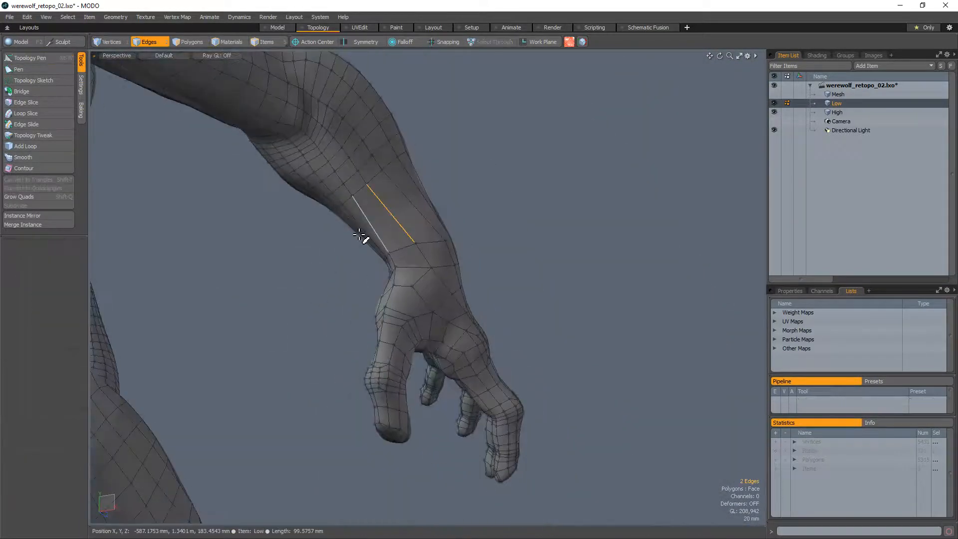
pyautogui.click(32, 112)
pyautogui.keyDown('alt'); pyautogui.moveTo(325, 260); pyautogui.dragTo(240, 260); pyautogui.keyUp('alt')
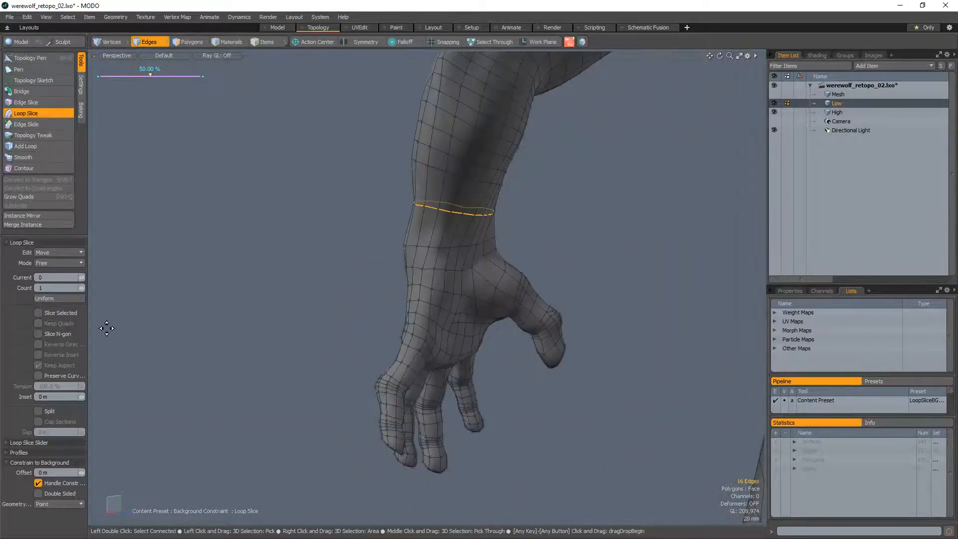
pyautogui.click(83, 287)
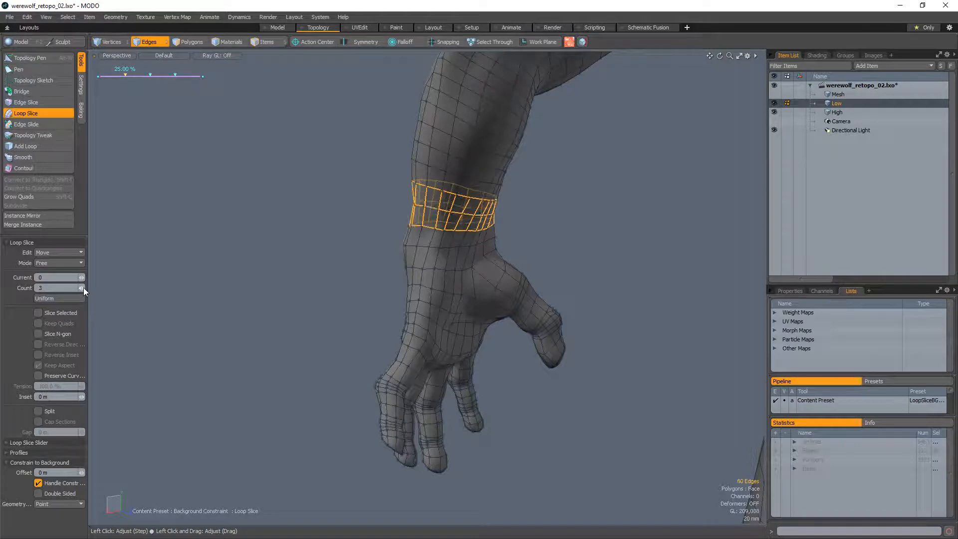
pyautogui.press('space')
pyautogui.click(299, 295)
# Select an edge crossing the unsliced wrist band next to the hand
pyautogui.keyDown('alt'); pyautogui.moveTo(299, 295); pyautogui.dragTo(514, 350); pyautogui.keyUp('alt')
pyautogui.click(420, 255)
pyautogui.keyDown('alt'); pyautogui.moveTo(363, 252); pyautogui.dragTo(439, 233); pyautogui.keyUp('alt')
pyautogui.scroll(3, 439, 234)
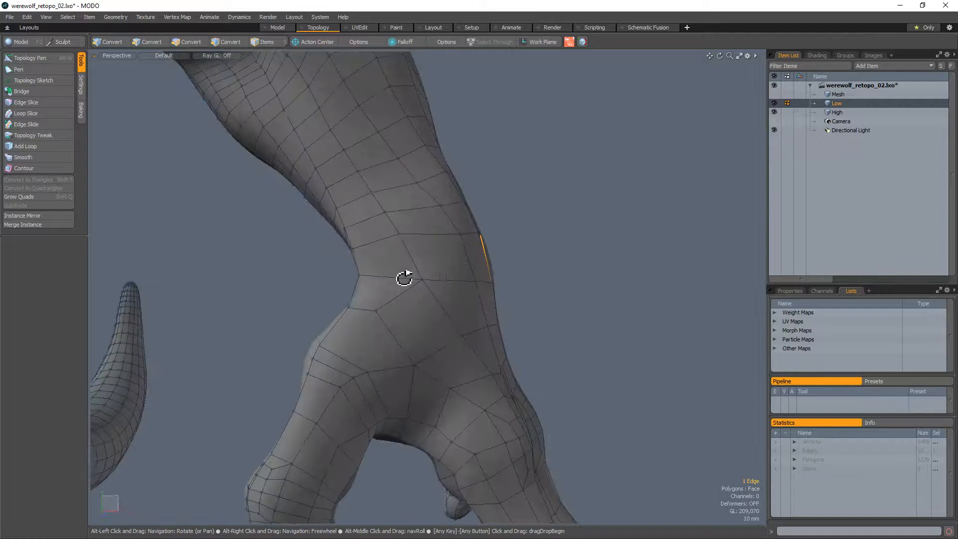
pyautogui.keyDown('alt'); pyautogui.moveTo(404, 279); pyautogui.dragTo(387, 331); pyautogui.keyUp('alt')
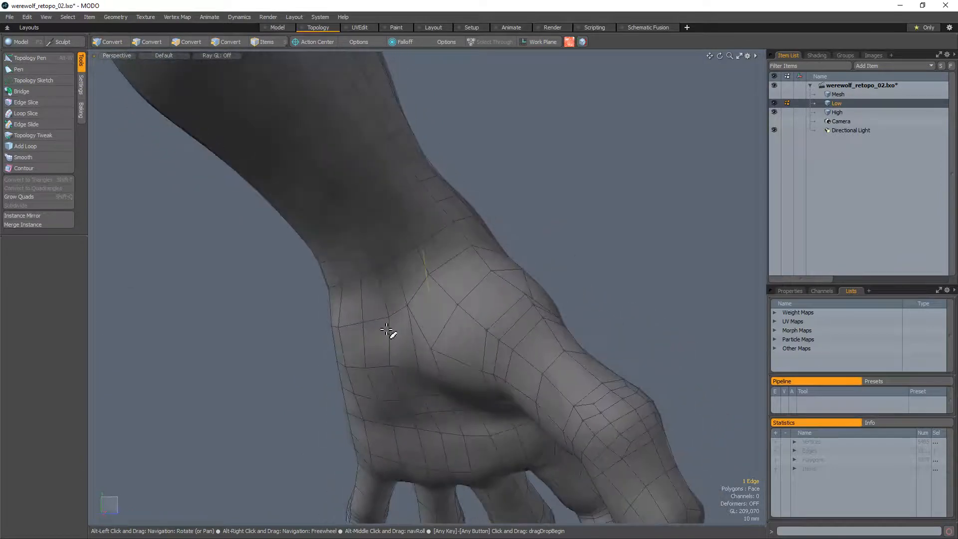
# Select the polygons of the wrist band next to the hand, try to loop slice them, and undo the attempt
pyautogui.press('3')
pyautogui.moveTo(332, 314); pyautogui.dragTo(435, 263)
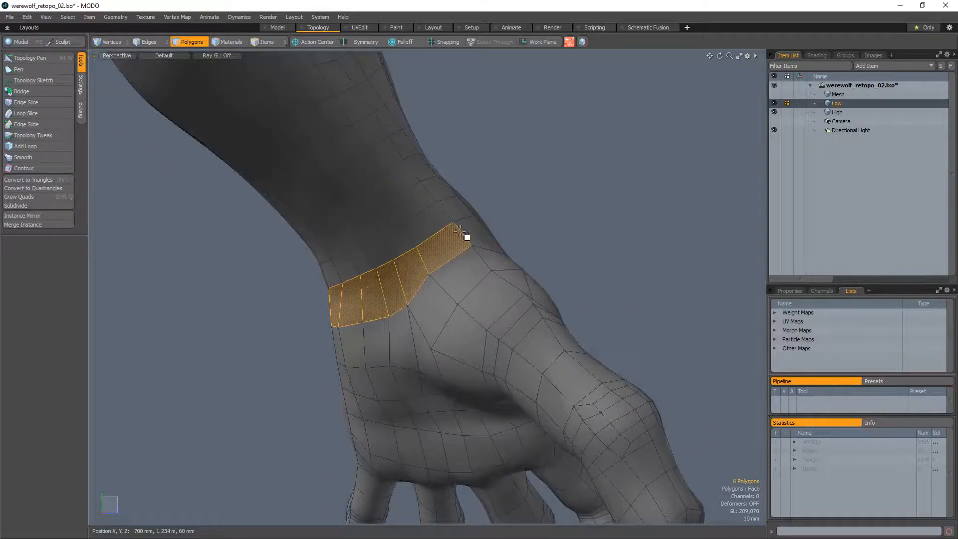
pyautogui.keyDown('alt'); pyautogui.moveTo(494, 236); pyautogui.dragTo(502, 261); pyautogui.keyUp('alt')
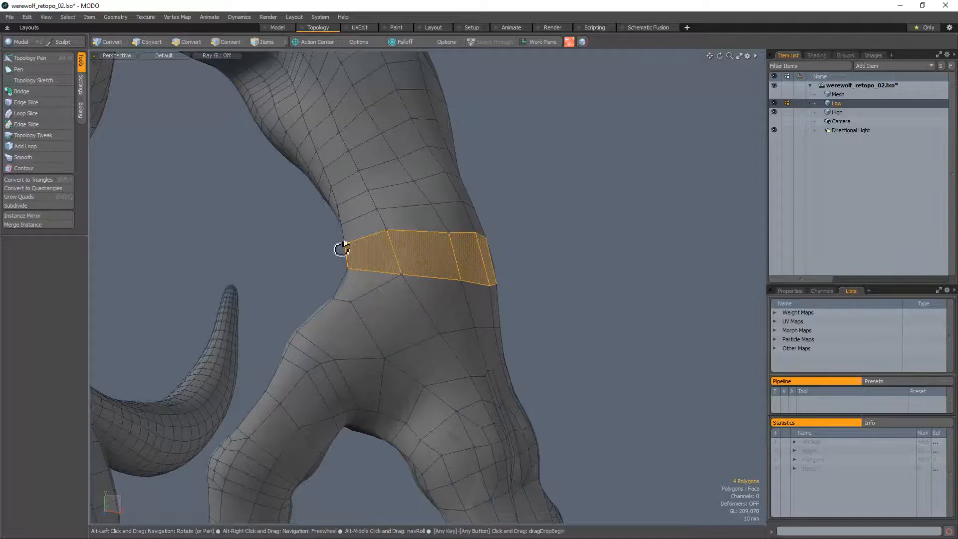
pyautogui.keyDown('alt'); pyautogui.moveTo(342, 249); pyautogui.dragTo(466, 248); pyautogui.keyUp('alt')
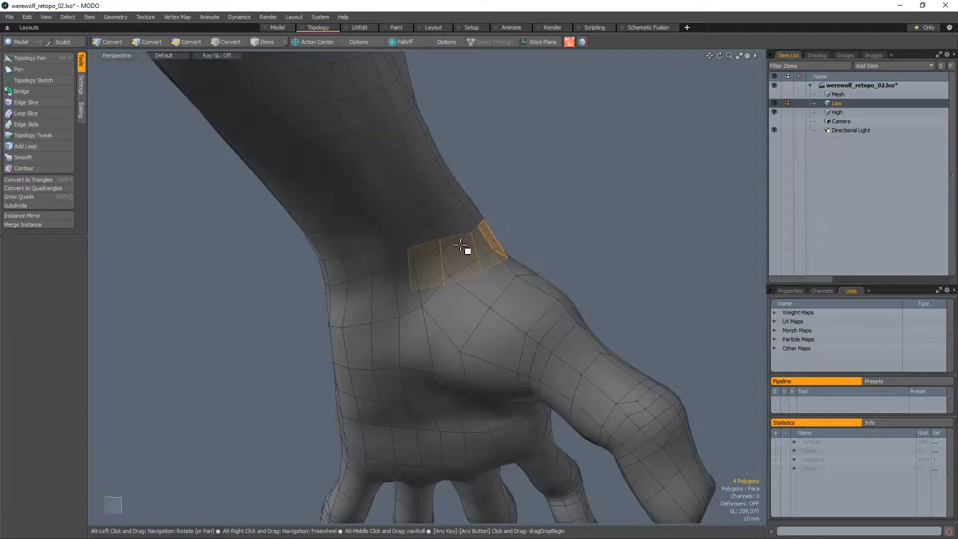
pyautogui.click(30, 113)
pyautogui.hotkey('ctrl', 'z')
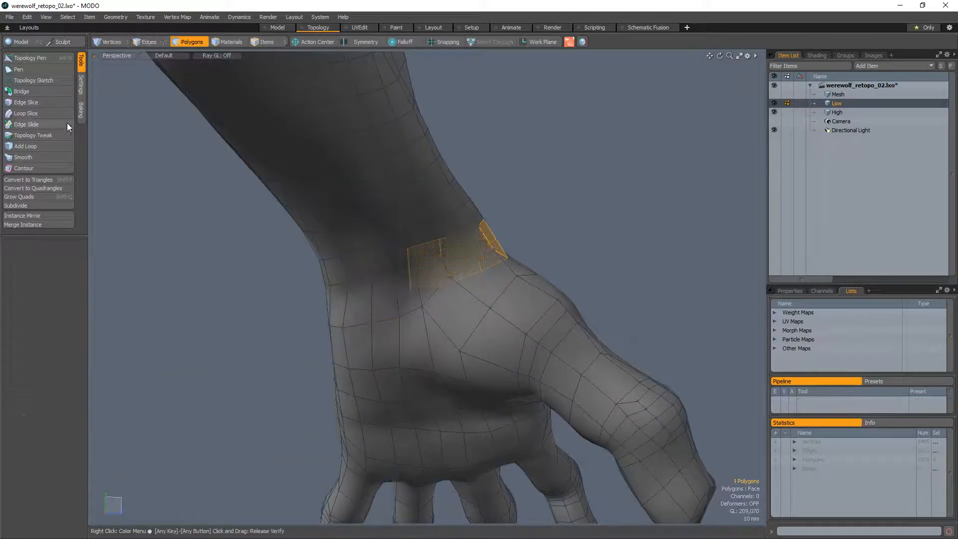
# Loop slice the wrist band next to the hand with a single cut, and clear the edge selection
pyautogui.press('2')
pyautogui.click(44, 113)
pyautogui.click(413, 300)
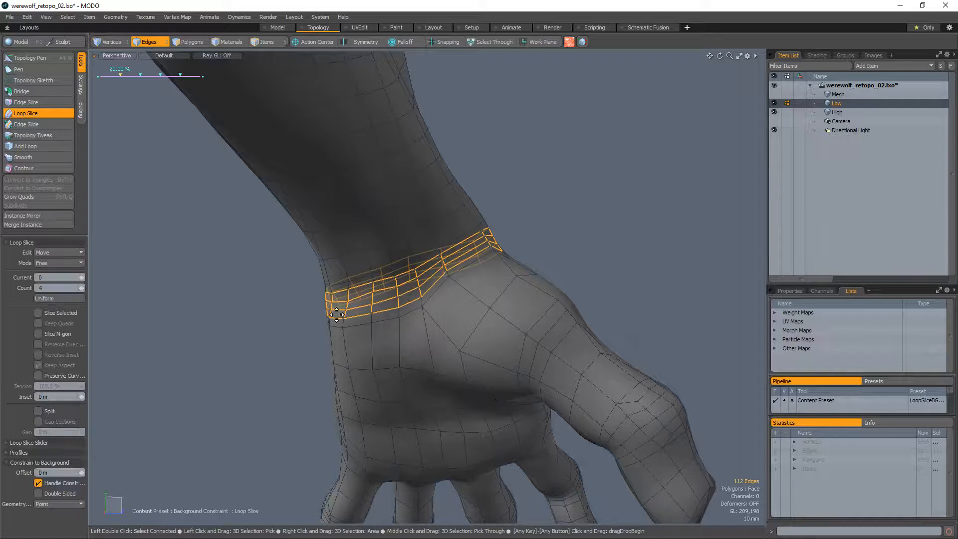
pyautogui.press('q')
pyautogui.click(247, 358)
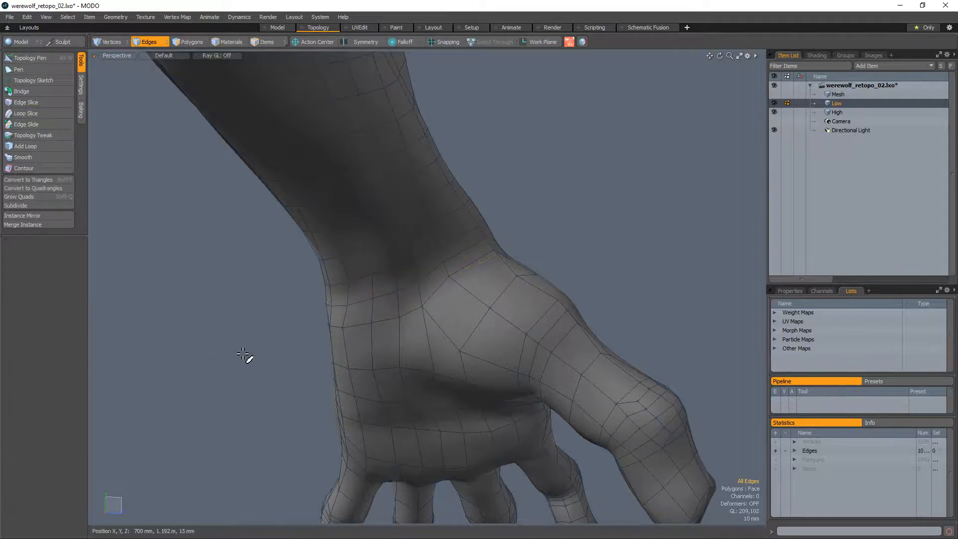
# Examine the edge flow of the connected wrist and hand, from the full figure down to the palm
pyautogui.keyDown('alt'); pyautogui.moveTo(549, 332); pyautogui.dragTo(361, 308); pyautogui.keyUp('alt')
pyautogui.scroll(-6, 363, 308)
pyautogui.keyDown('alt'); pyautogui.moveTo(559, 332); pyautogui.dragTo(381, 317); pyautogui.keyUp('alt')
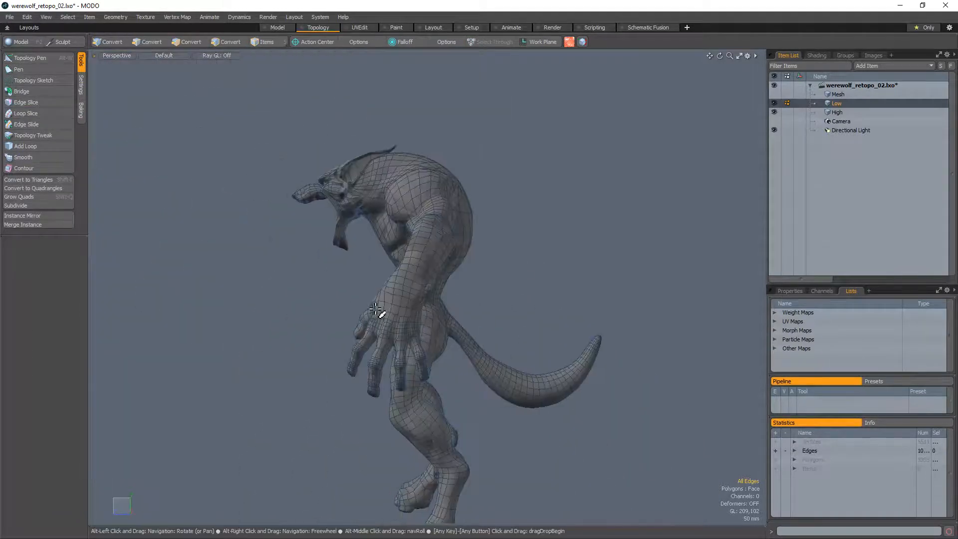
pyautogui.scroll(8, 411, 321)
pyautogui.scroll(-3, 340, 332)
pyautogui.keyDown('alt'); pyautogui.moveTo(449, 375); pyautogui.dragTo(490, 317); pyautogui.keyUp('alt')
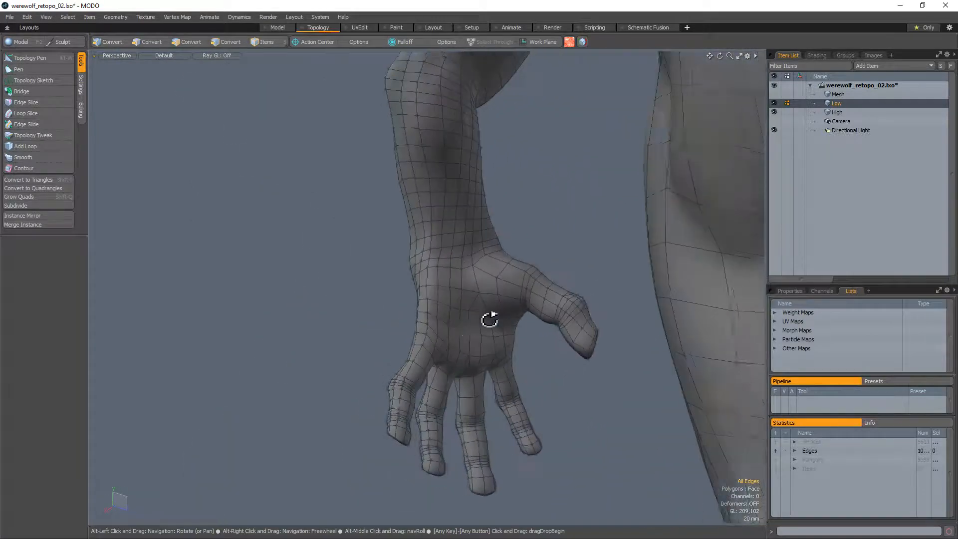
pyautogui.scroll(6, 560, 328)
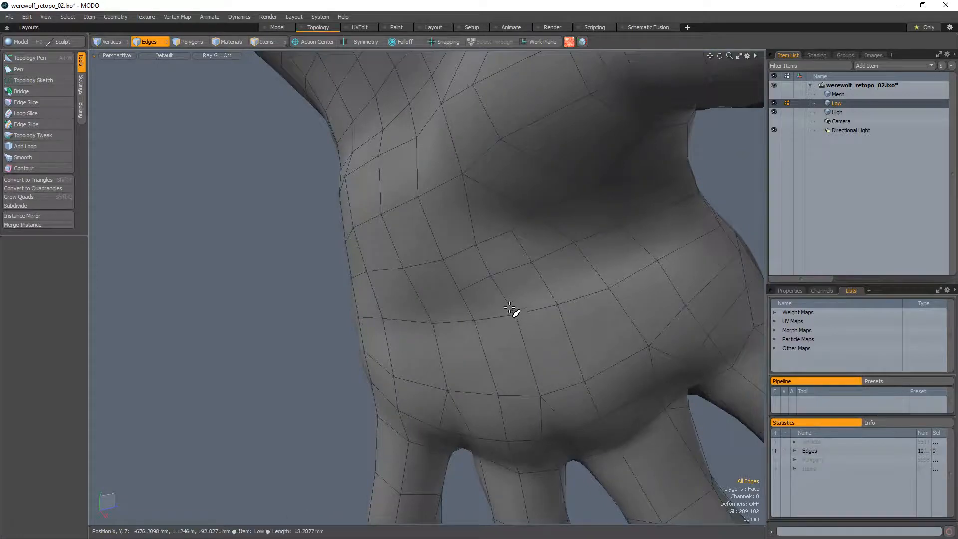
# Check the arm and hand on the subdivided Low mesh, and undo the subdivision
pyautogui.scroll(-6, 504, 302)
pyautogui.keyDown('alt'); pyautogui.moveTo(499, 293); pyautogui.dragTo(456, 344); pyautogui.keyUp('alt')
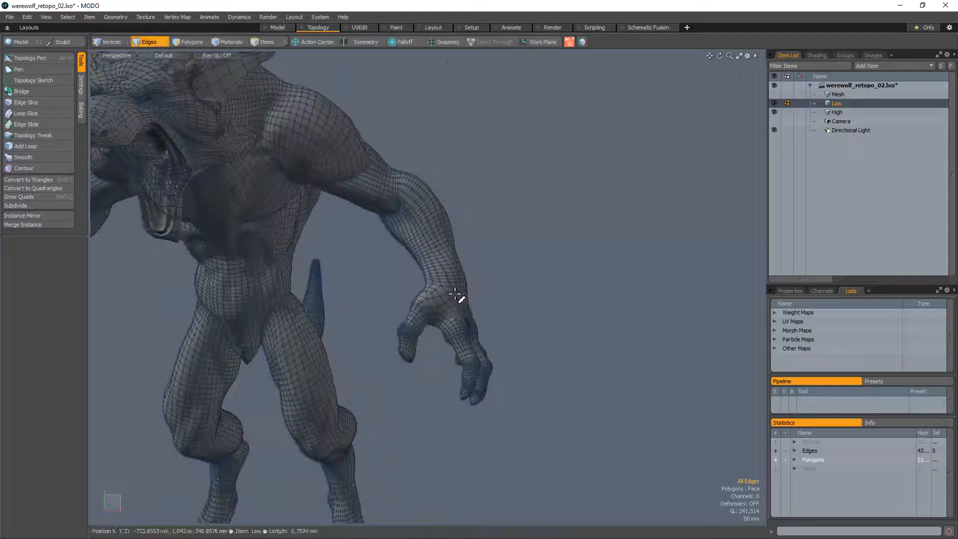
pyautogui.scroll(8, 455, 299)
pyautogui.keyDown('alt'); pyautogui.moveTo(454, 306); pyautogui.dragTo(466, 346); pyautogui.keyUp('alt')
pyautogui.hotkey('ctrl', 'z')
# Select the polygons in the centre of the palm to examine how their edges flow, and clear the selection
pyautogui.keyDown('alt'); pyautogui.moveTo(620, 436); pyautogui.dragTo(463, 408); pyautogui.keyUp('alt')
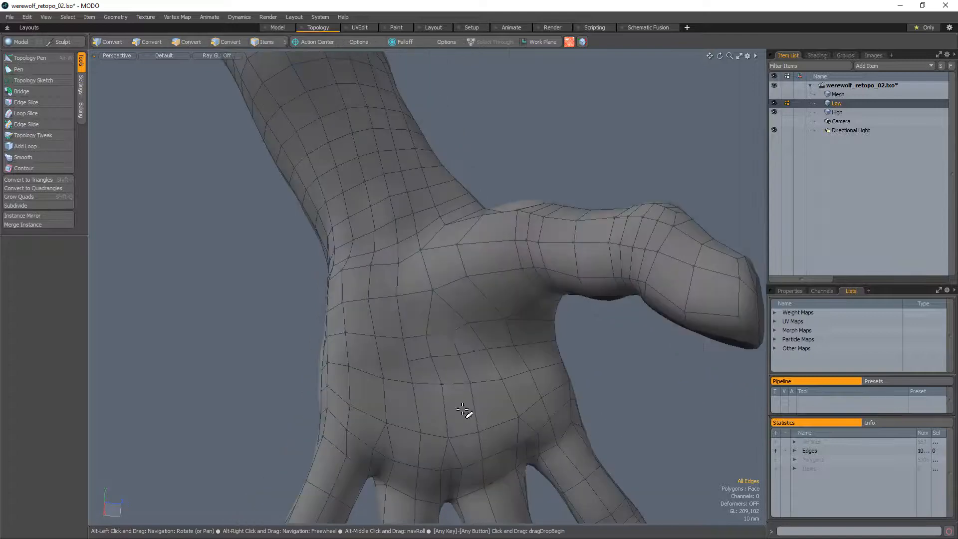
pyautogui.press('3')
pyautogui.moveTo(479, 367); pyautogui.dragTo(471, 333)
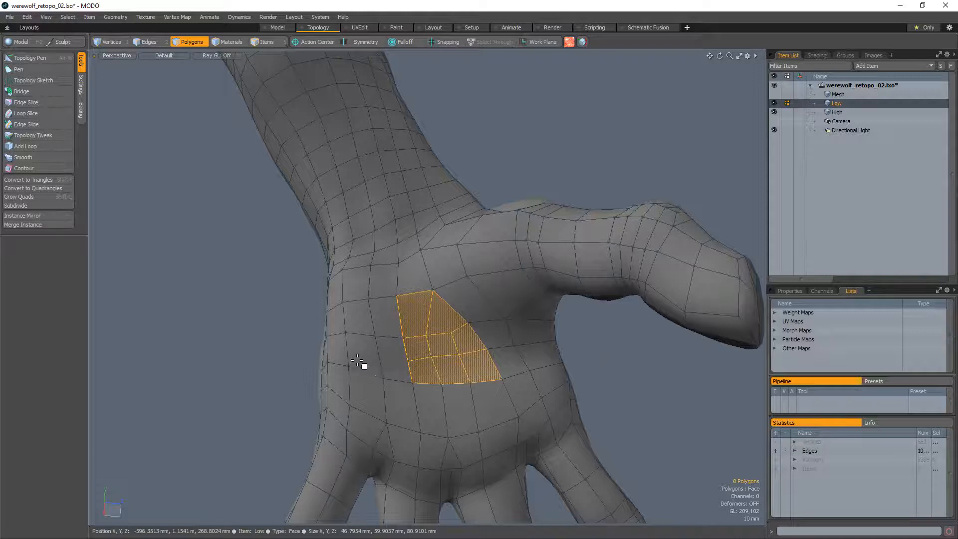
pyautogui.moveTo(364, 366)
pyautogui.mouseDown()
pyautogui.moveTo(393, 371)
pyautogui.moveTo(494, 314)
pyautogui.moveTo(479, 274)
pyautogui.moveTo(450, 360)
pyautogui.moveTo(323, 379)
pyautogui.moveTo(496, 293)
pyautogui.moveTo(634, 272)
pyautogui.moveTo(462, 344)
pyautogui.moveTo(515, 368)
pyautogui.moveTo(446, 361)
pyautogui.mouseUp()
pyautogui.press('l')
pyautogui.click(634, 272)
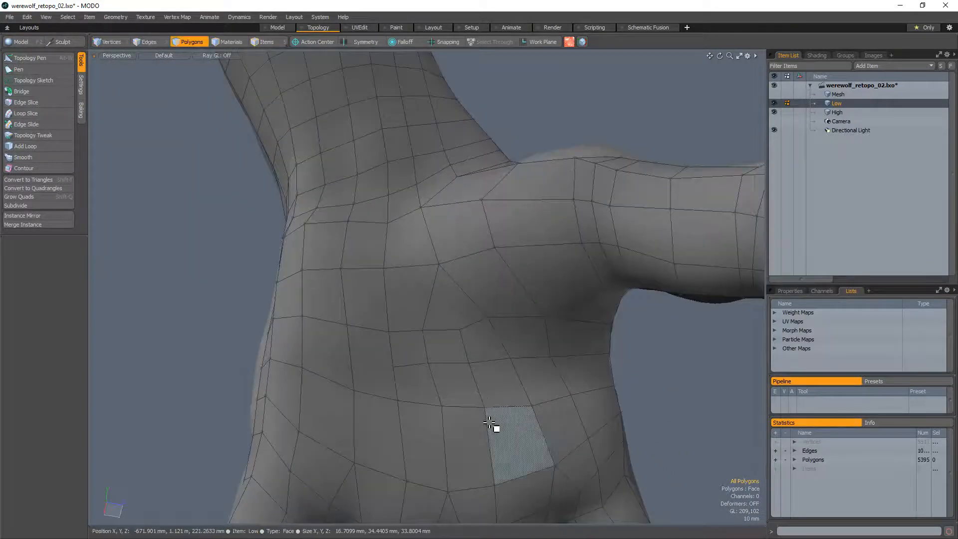
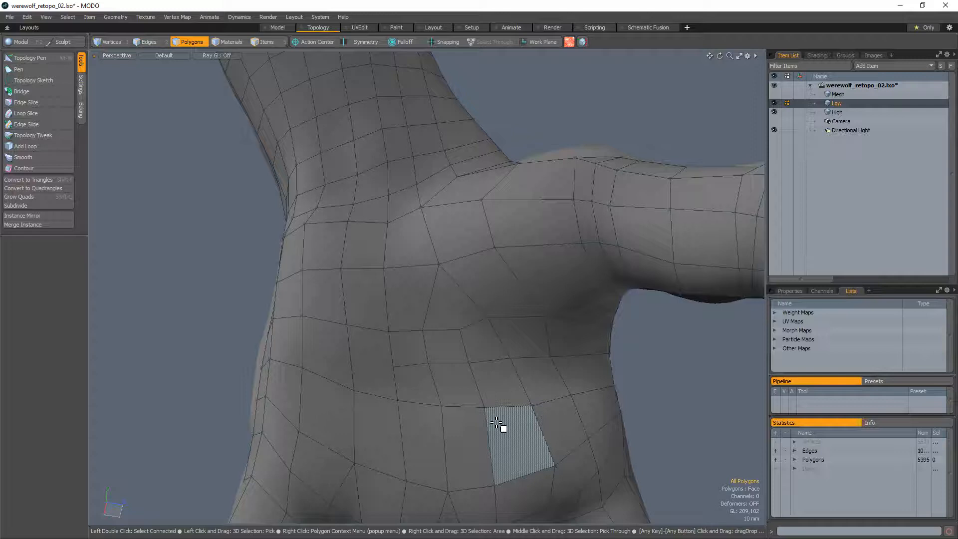
# Remove the extra edges of the small polygons in the centre of the palm
pyautogui.keyDown('alt'); pyautogui.moveTo(407, 364); pyautogui.dragTo(420, 334); pyautogui.keyUp('alt')
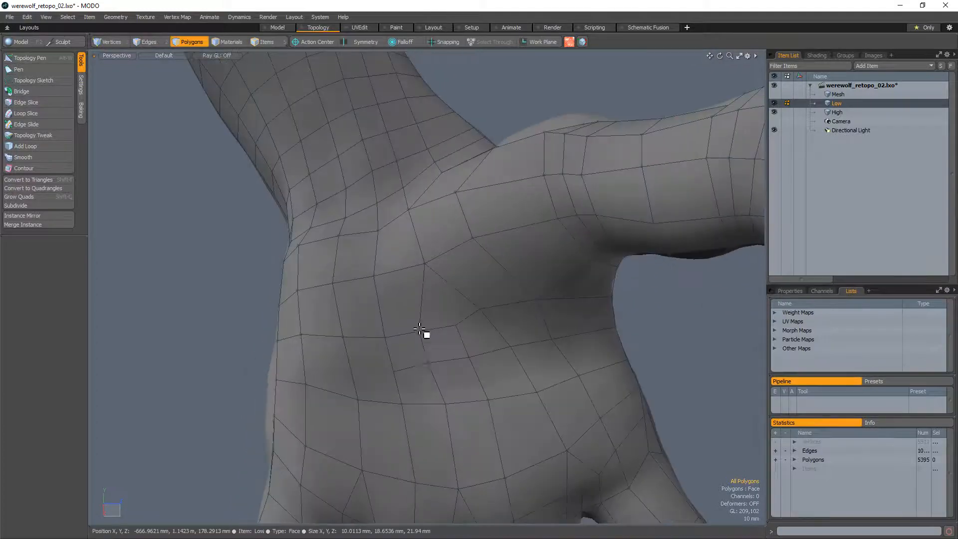
pyautogui.press('2')
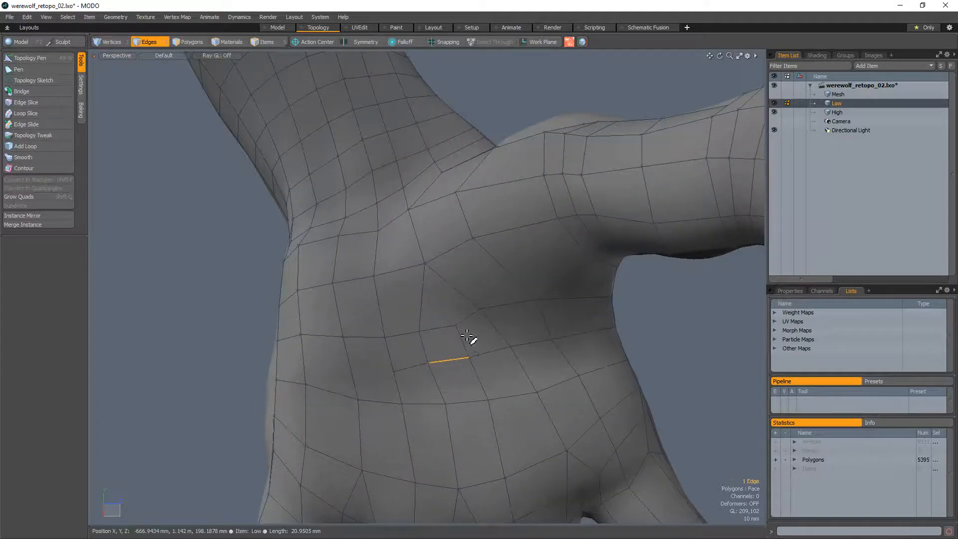
pyautogui.keyDown('shift'); pyautogui.click(442, 320); pyautogui.keyUp('shift')
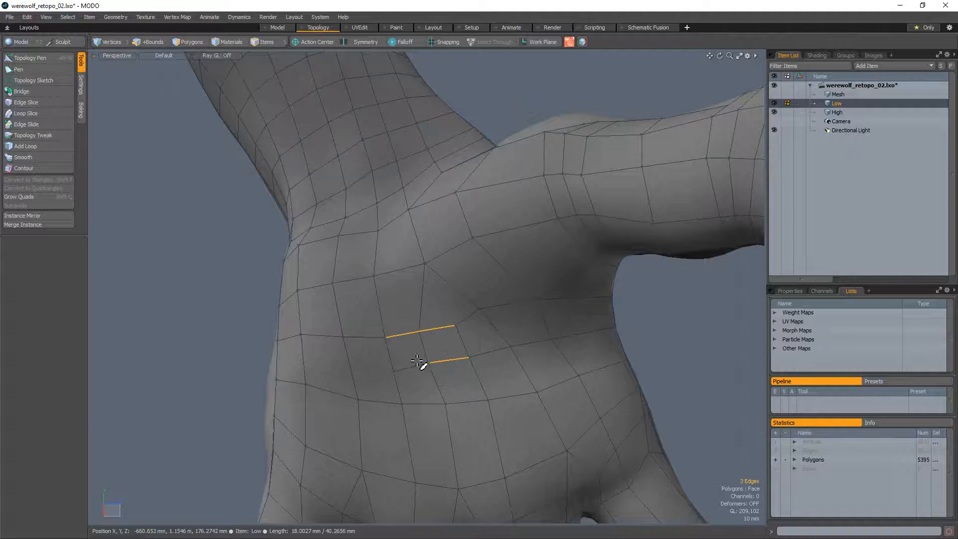
pyautogui.press('Delete')
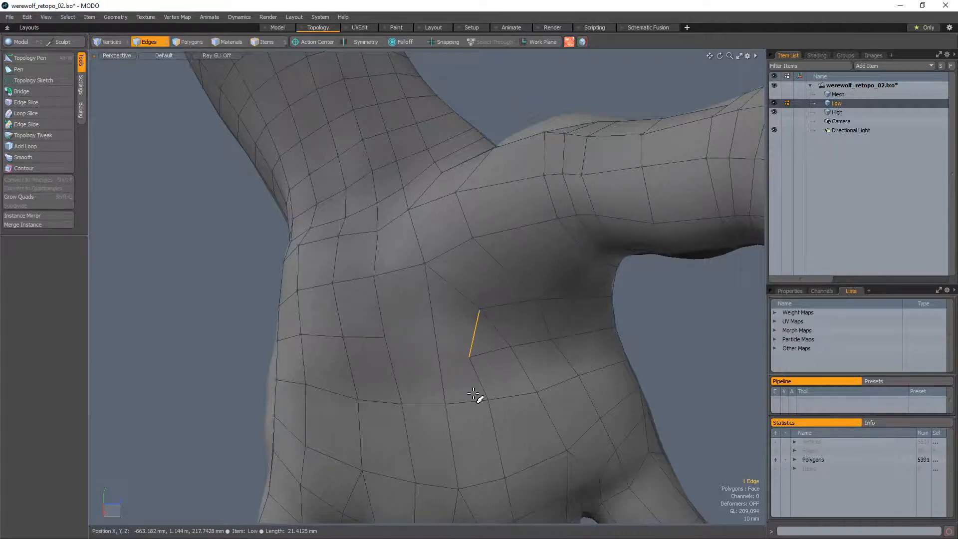
pyautogui.press('Delete')
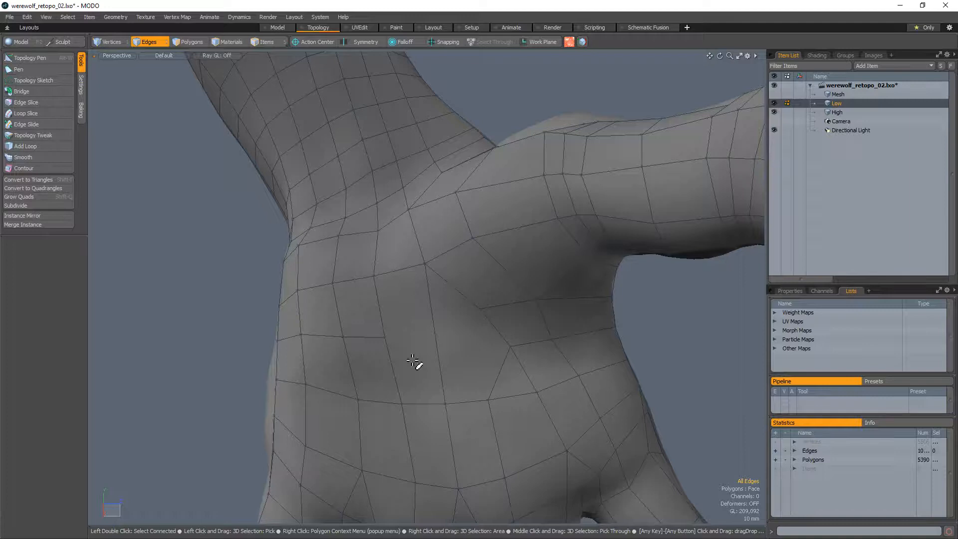
# Delete the triangle and the large polygon beside it in the centre of the palm
pyautogui.keyDown('alt'); pyautogui.moveTo(413, 360); pyautogui.dragTo(405, 346); pyautogui.keyUp('alt')
pyautogui.press('3')
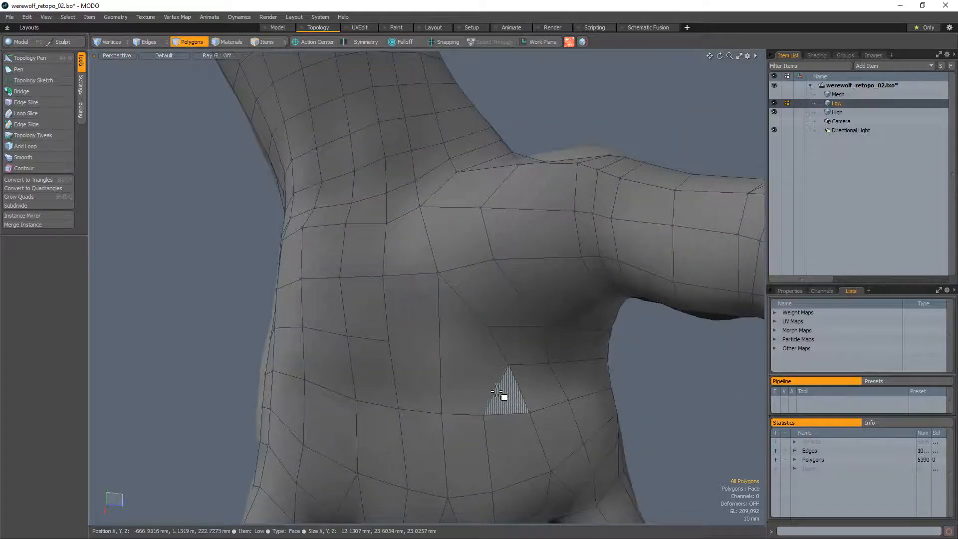
pyautogui.click(497, 393)
pyautogui.press('Delete')
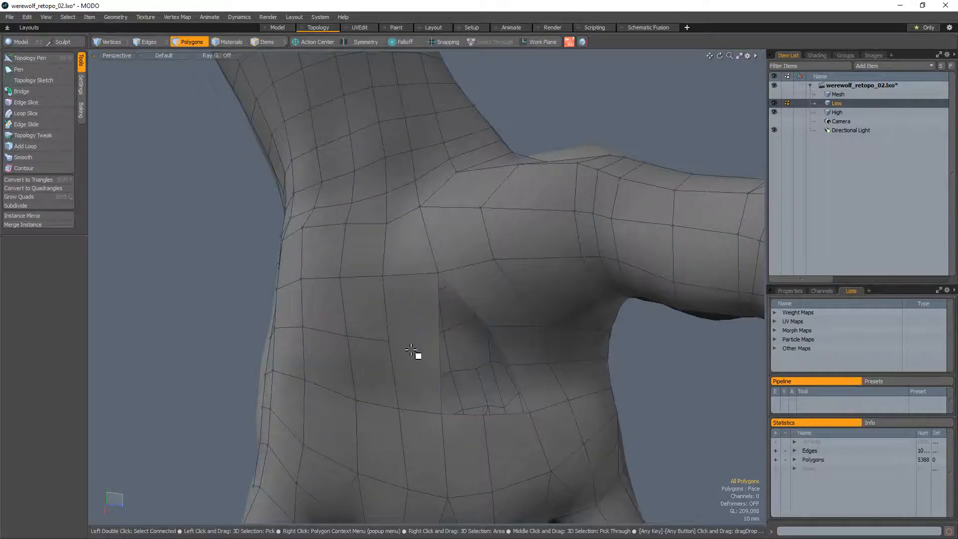
# Edge slice the long palm polygon beside the hole, continuing the dead-end edge row to the hole's border
pyautogui.press('c')
pyautogui.moveTo(391, 345); pyautogui.dragTo(443, 351)
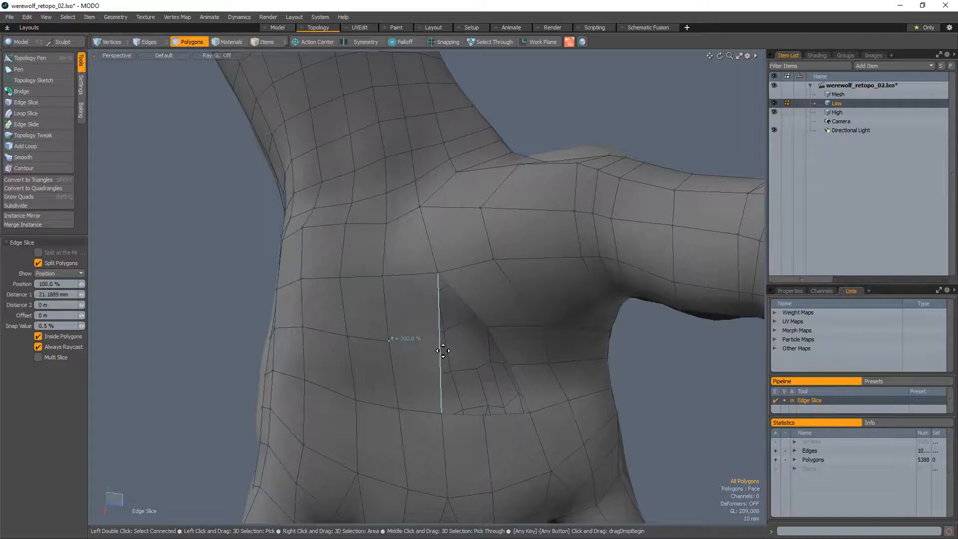
pyautogui.press('space')
pyautogui.click(462, 346)
pyautogui.hotkey('alt', 'w')
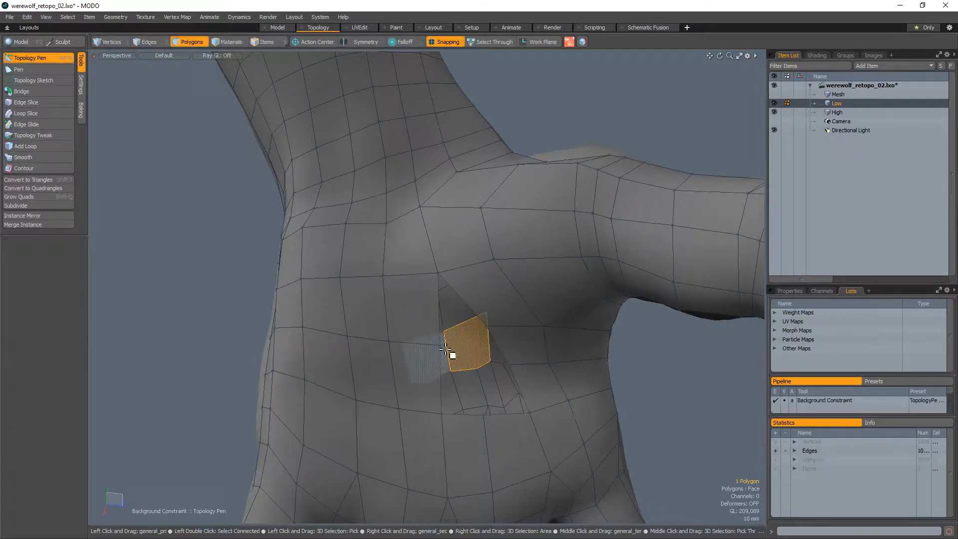
pyautogui.press('space')
pyautogui.click(696, 397)
# Reposition the palm vertices above and beside the hole with the Topology Pen to even out the surrounding polygons
pyautogui.hotkey('alt', 'w')
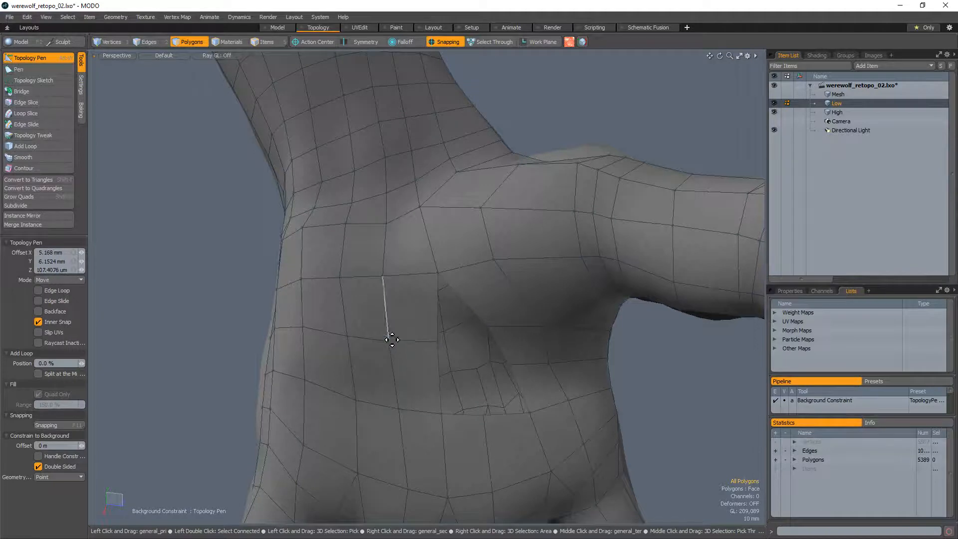
pyautogui.moveTo(385, 275); pyautogui.dragTo(390, 275)
pyautogui.keyDown('alt'); pyautogui.moveTo(403, 203); pyautogui.dragTo(393, 231); pyautogui.keyUp('alt')
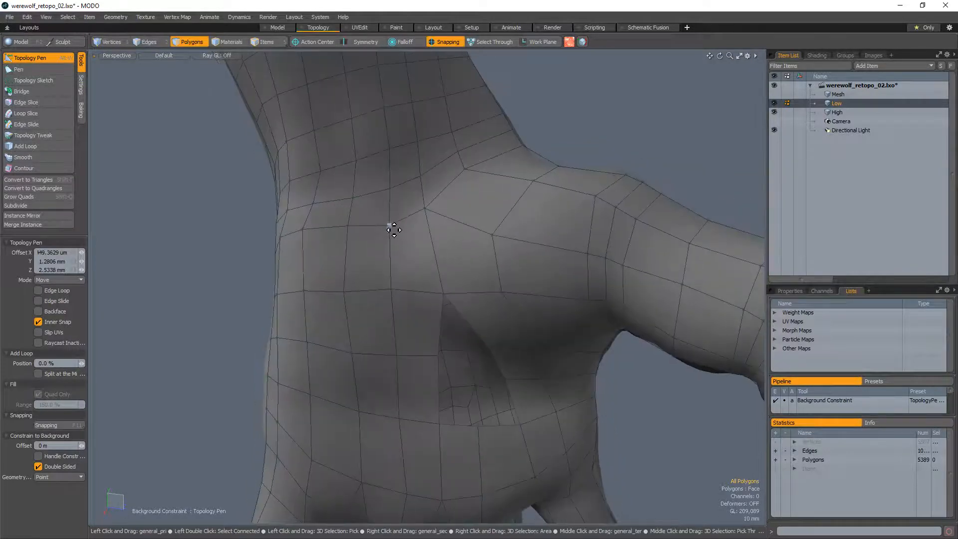
pyautogui.keyDown('alt'); pyautogui.moveTo(379, 349); pyautogui.dragTo(352, 338); pyautogui.keyUp('alt')
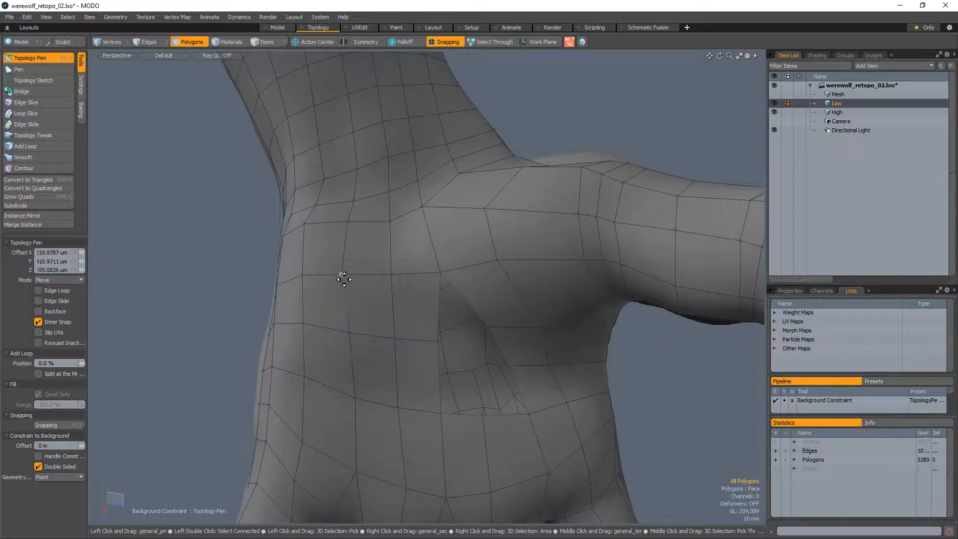
pyautogui.keyDown('alt'); pyautogui.moveTo(348, 278); pyautogui.dragTo(487, 321); pyautogui.keyUp('alt')
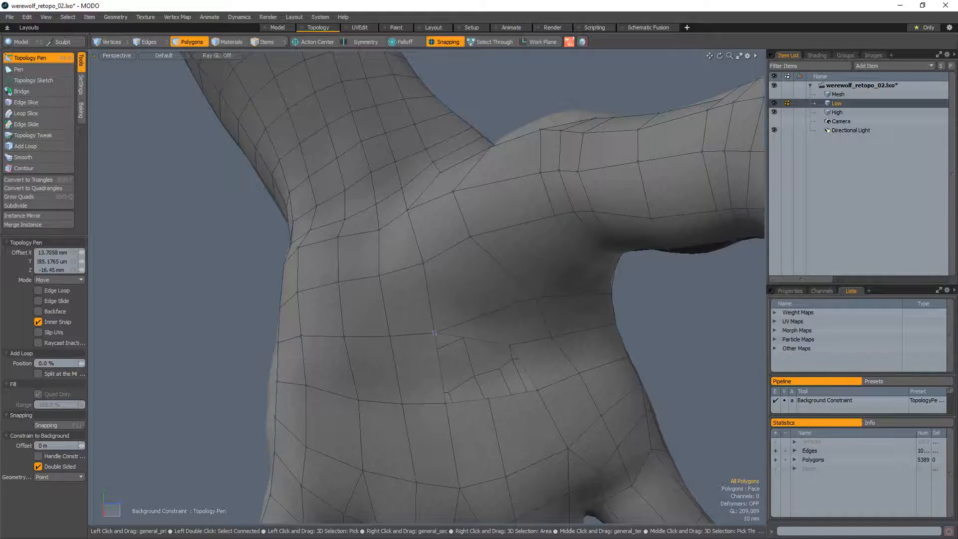
pyautogui.keyDown('alt'); pyautogui.moveTo(485, 381); pyautogui.dragTo(462, 331); pyautogui.keyUp('alt')
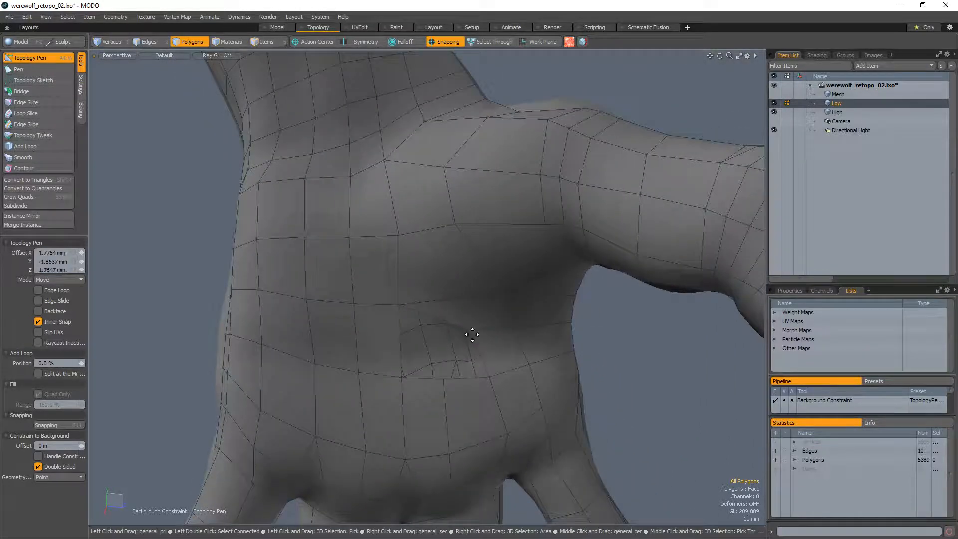
pyautogui.keyDown('alt'); pyautogui.keyDown('shift'); pyautogui.moveTo(588, 205); pyautogui.dragTo(462, 301); pyautogui.keyUp('shift'); pyautogui.keyUp('alt')
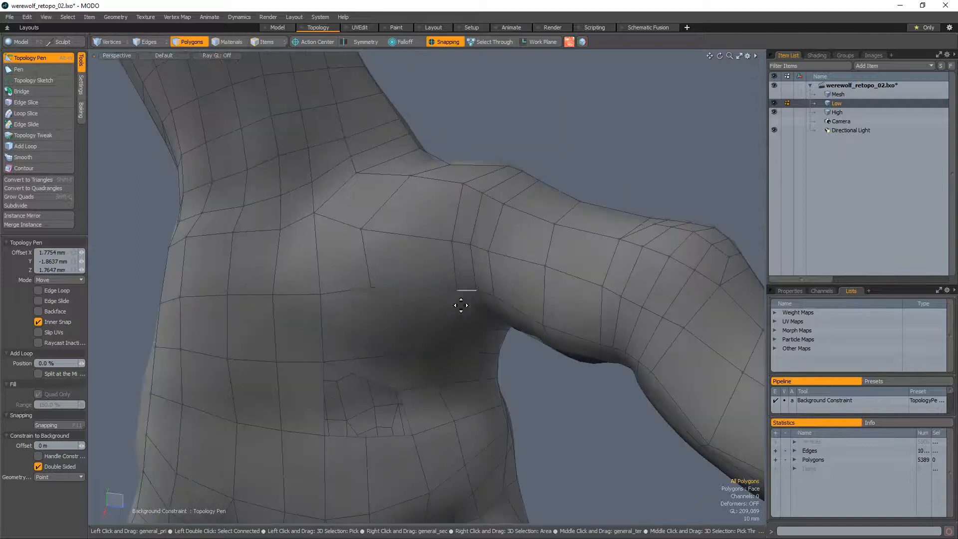
# Fill the hole in the centre of the palm with one polygon made from its border edges, and select it to check it
pyautogui.press('q')
pyautogui.moveTo(355, 265)
pyautogui.mouseDown()
pyautogui.moveTo(376, 317)
pyautogui.moveTo(484, 319)
pyautogui.moveTo(331, 344)
pyautogui.moveTo(453, 269)
pyautogui.moveTo(398, 390)
pyautogui.moveTo(450, 364)
pyautogui.moveTo(595, 219)
pyautogui.moveTo(471, 302)
pyautogui.moveTo(503, 222)
pyautogui.moveTo(498, 192)
pyautogui.mouseUp()
pyautogui.press('l')
pyautogui.click(595, 220)
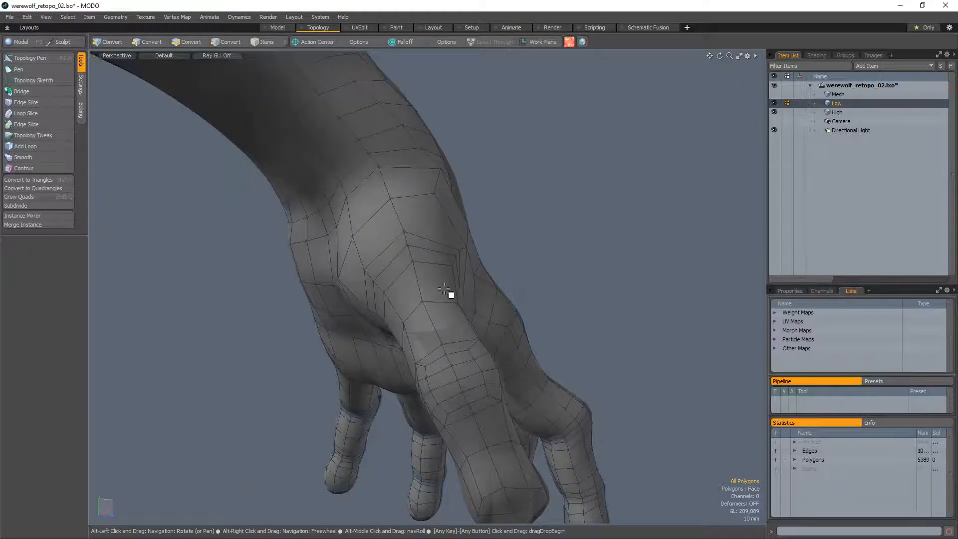
pyautogui.keyDown('alt'); pyautogui.moveTo(489, 257); pyautogui.dragTo(519, 212); pyautogui.keyUp('alt')
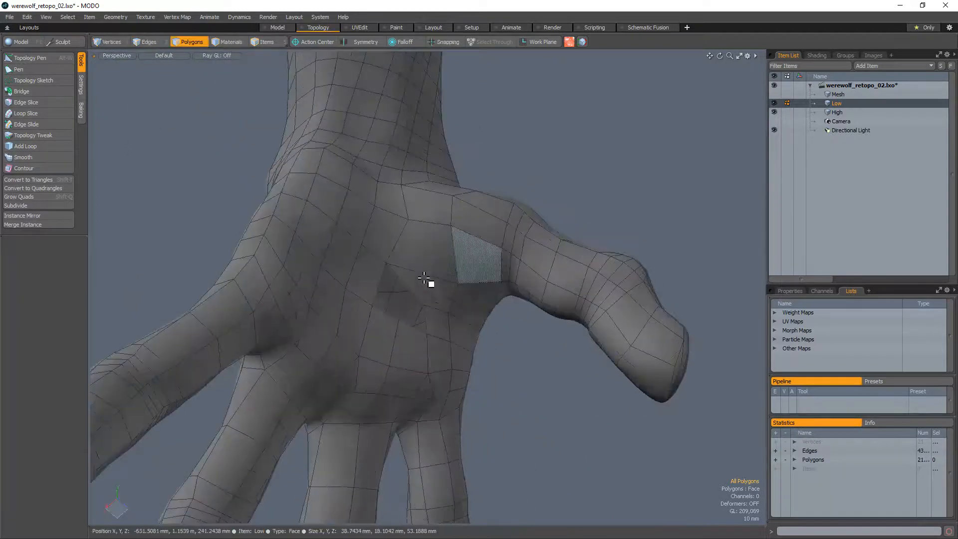
pyautogui.keyDown('alt'); pyautogui.moveTo(413, 311); pyautogui.dragTo(413, 336); pyautogui.keyUp('alt')
pyautogui.press('2')
pyautogui.doubleClick(415, 328)
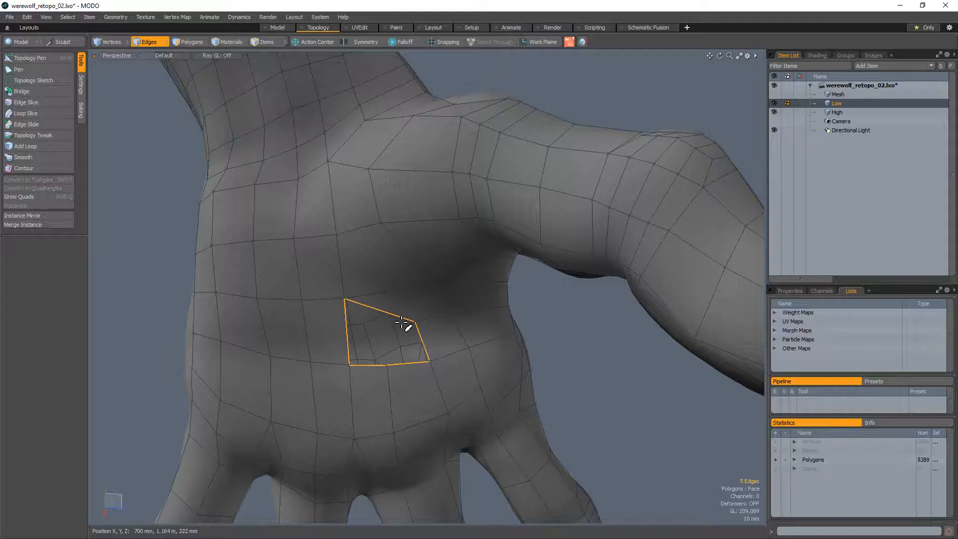
pyautogui.press('p')
pyautogui.click(615, 345)
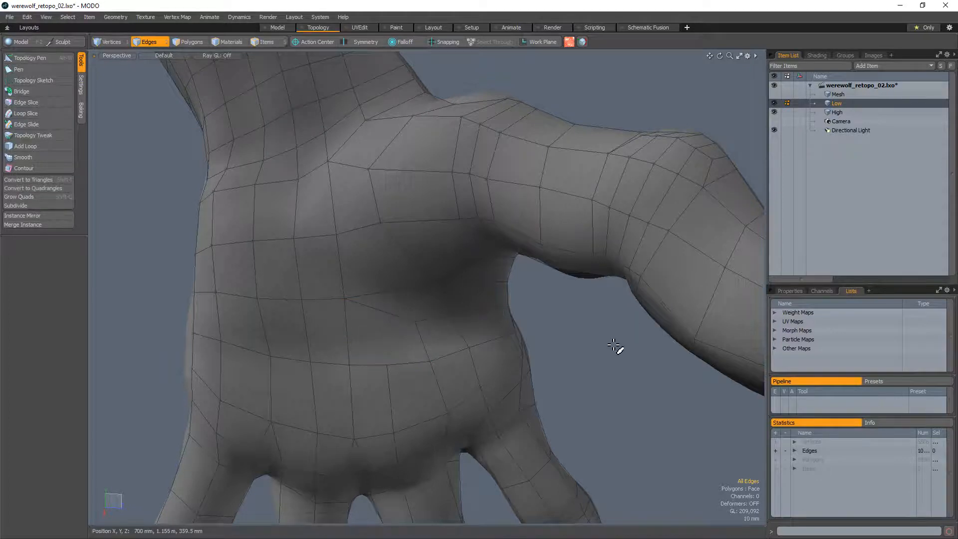
pyautogui.press('3')
pyautogui.click(420, 341)
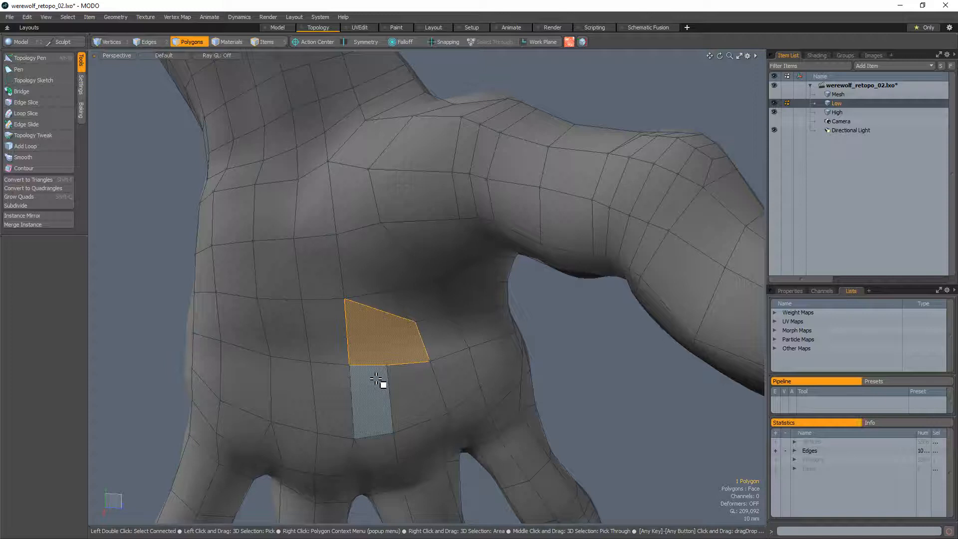
pyautogui.click(574, 347)
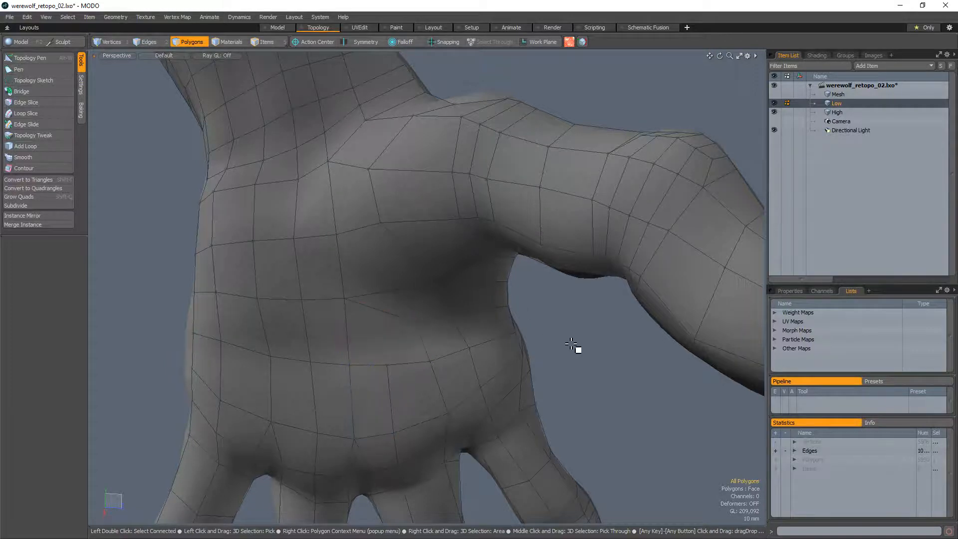
# Adjust the vertices on the web between the thumb and index finger with the Topology Pen
pyautogui.keyDown('alt'); pyautogui.moveTo(455, 329); pyautogui.dragTo(550, 400); pyautogui.keyUp('alt')
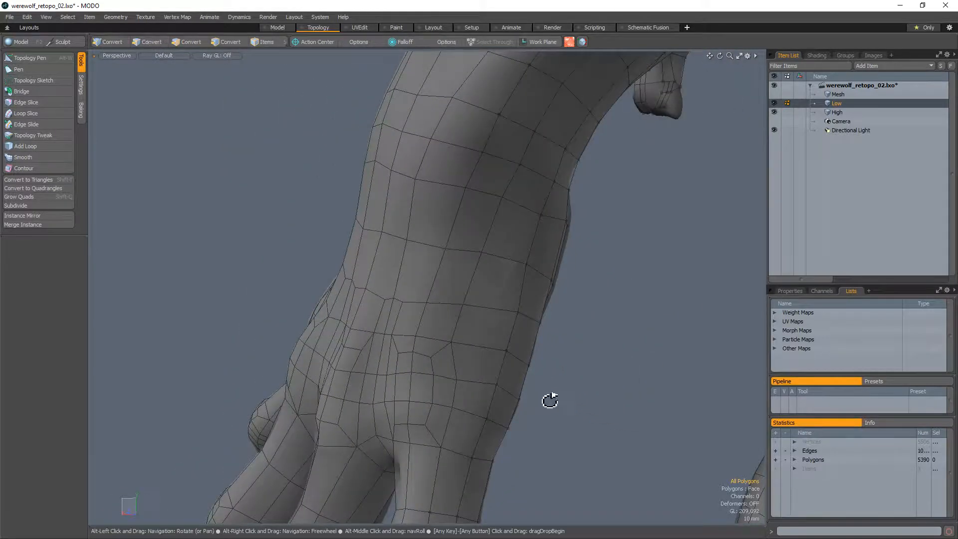
pyautogui.keyDown('alt'); pyautogui.moveTo(590, 276); pyautogui.dragTo(399, 314); pyautogui.keyUp('alt')
pyautogui.keyDown('alt'); pyautogui.moveTo(399, 313); pyautogui.dragTo(394, 381); pyautogui.keyUp('alt')
pyautogui.hotkey('alt', 'w')
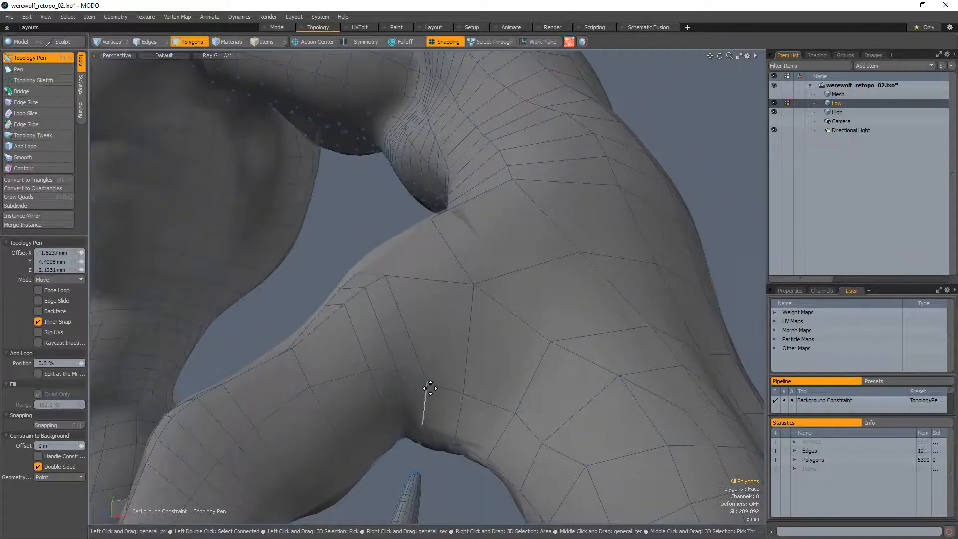
pyautogui.keyDown('alt'); pyautogui.moveTo(424, 359); pyautogui.dragTo(451, 352); pyautogui.keyUp('alt')
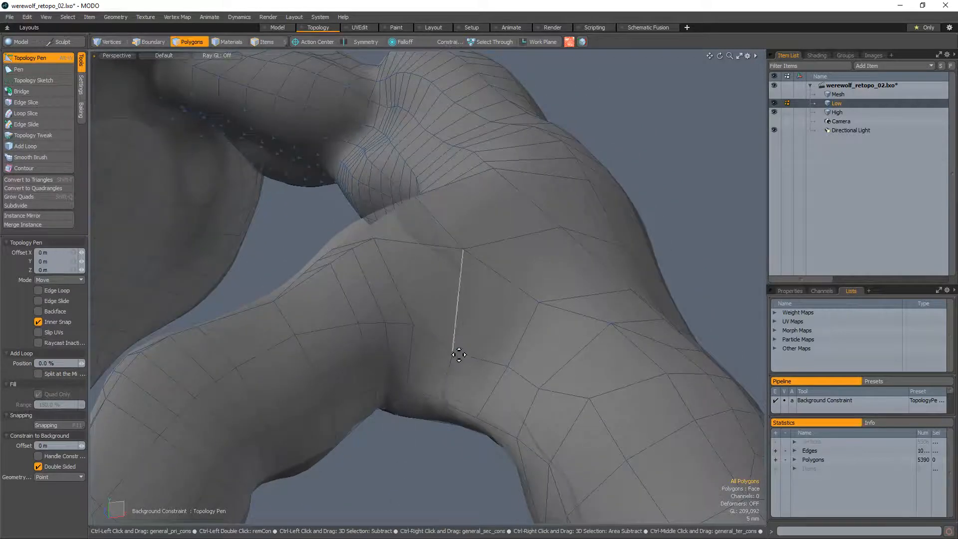
pyautogui.moveTo(445, 390); pyautogui.dragTo(443, 402)
pyautogui.keyDown('alt'); pyautogui.moveTo(444, 359); pyautogui.dragTo(474, 361); pyautogui.keyUp('alt')
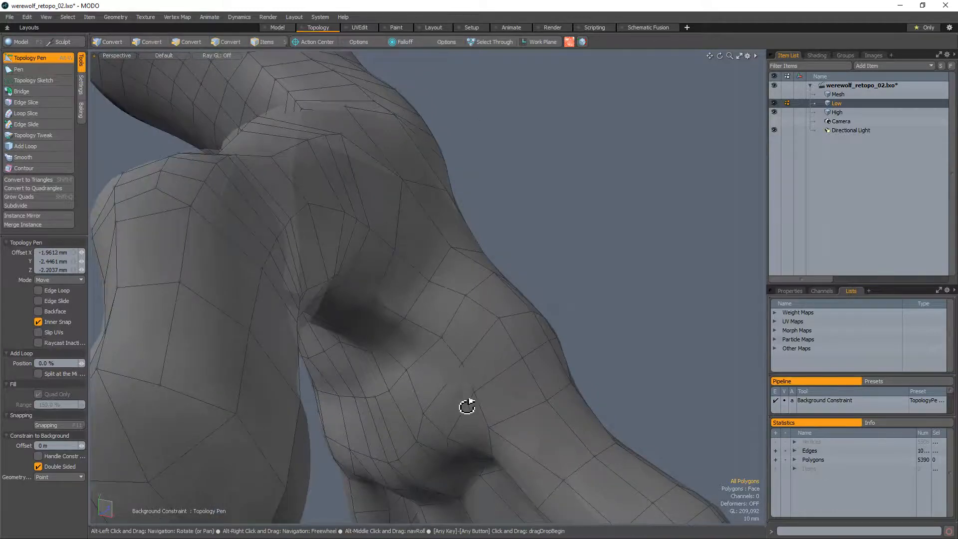
# Space out the palm vertices near the base of the index finger with the Topology Pen
pyautogui.keyDown('alt'); pyautogui.moveTo(467, 404); pyautogui.dragTo(494, 346); pyautogui.keyUp('alt')
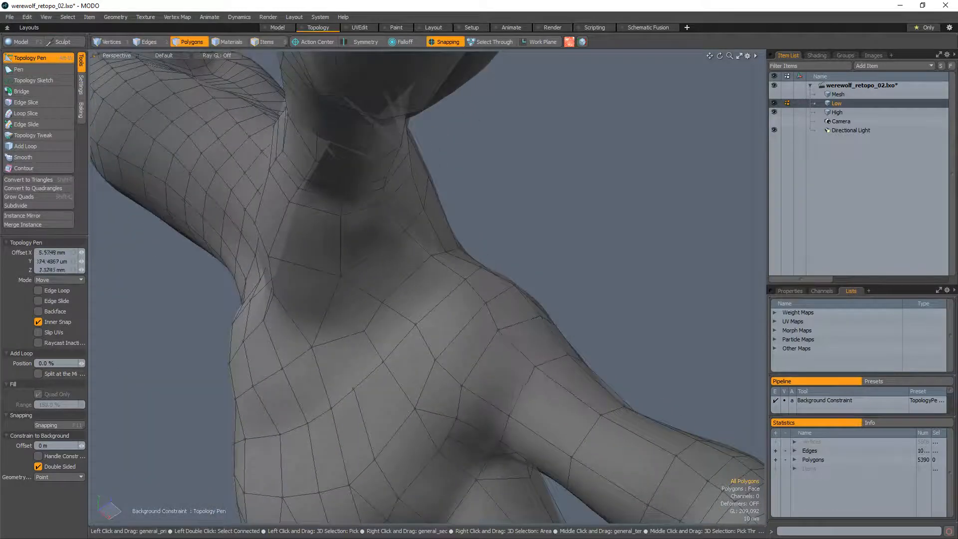
pyautogui.keyDown('alt'); pyautogui.moveTo(538, 317); pyautogui.dragTo(518, 360); pyautogui.keyUp('alt')
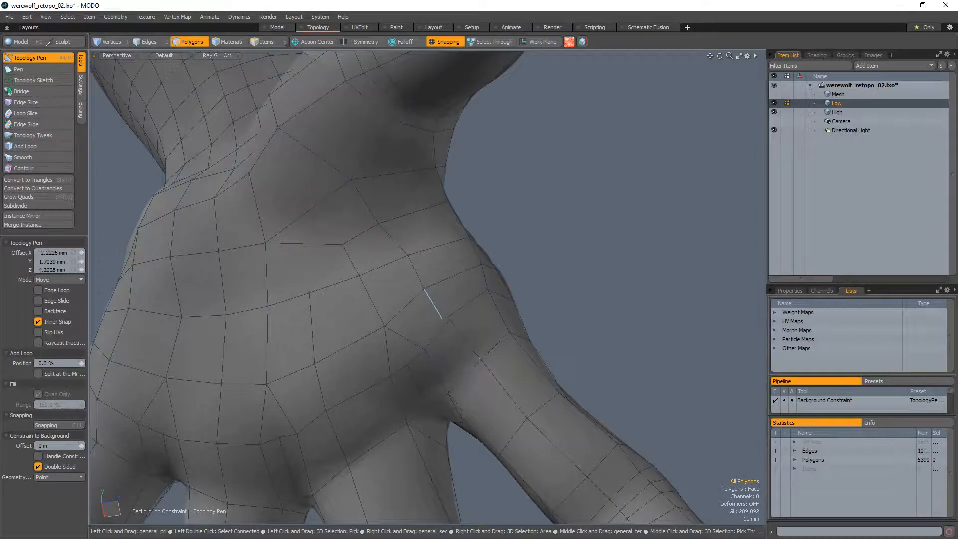
pyautogui.keyDown('alt'); pyautogui.moveTo(460, 290); pyautogui.dragTo(393, 365); pyautogui.keyUp('alt')
pyautogui.press('space')
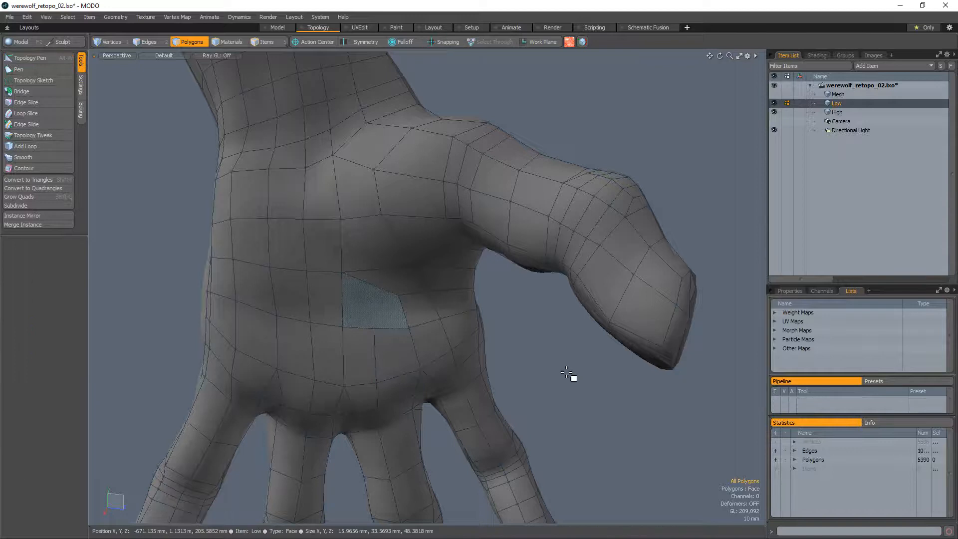
# Reposition the vertices of the upper palm and thumb base with the Topology Pen to smooth their edge flow
pyautogui.keyDown('alt'); pyautogui.moveTo(439, 265); pyautogui.dragTo(387, 231); pyautogui.keyUp('alt')
pyautogui.click(410, 280)
pyautogui.press('alt')
pyautogui.scroll(5, 435, 257)
pyautogui.hotkey('alt', 'w')
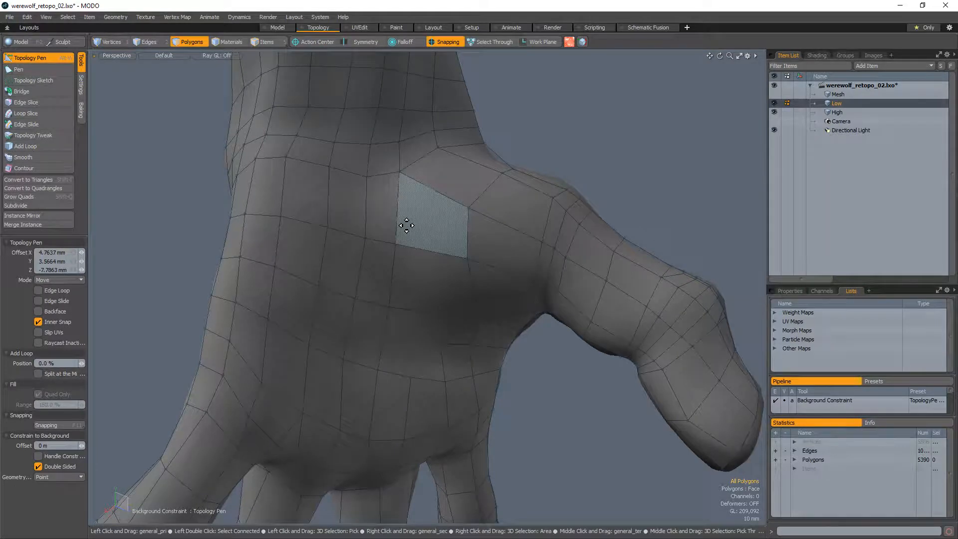
pyautogui.keyDown('alt'); pyautogui.moveTo(418, 278); pyautogui.dragTo(375, 348); pyautogui.keyUp('alt')
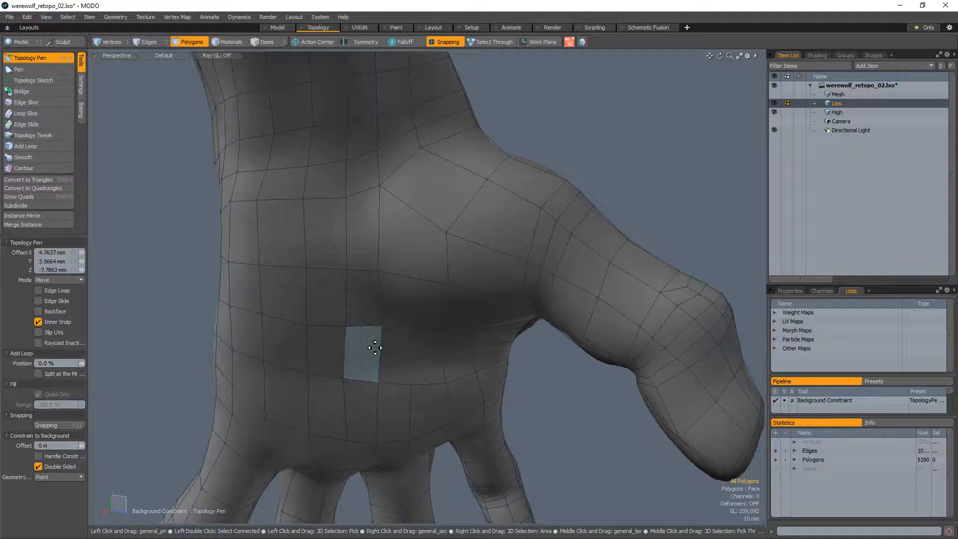
pyautogui.keyDown('alt'); pyautogui.moveTo(552, 274); pyautogui.dragTo(560, 308); pyautogui.keyUp('alt')
pyautogui.click(560, 308)
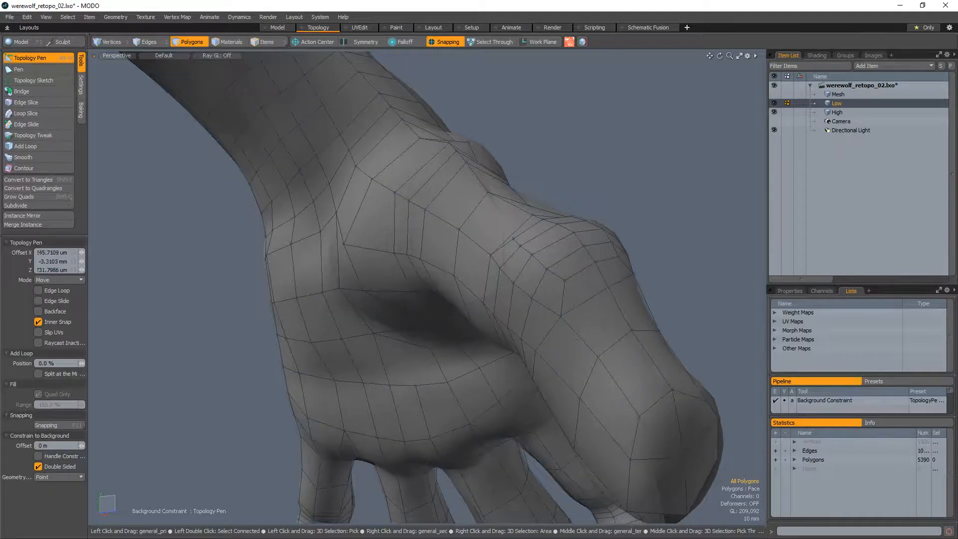
pyautogui.keyDown('alt'); pyautogui.moveTo(560, 308); pyautogui.dragTo(394, 304); pyautogui.keyUp('alt')
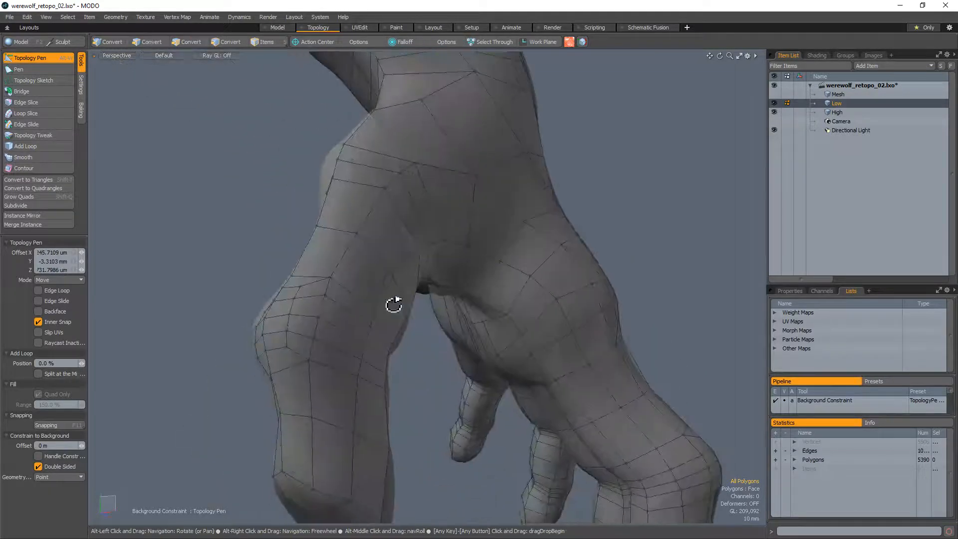
pyautogui.keyDown('alt'); pyautogui.moveTo(368, 336); pyautogui.dragTo(439, 334); pyautogui.keyUp('alt')
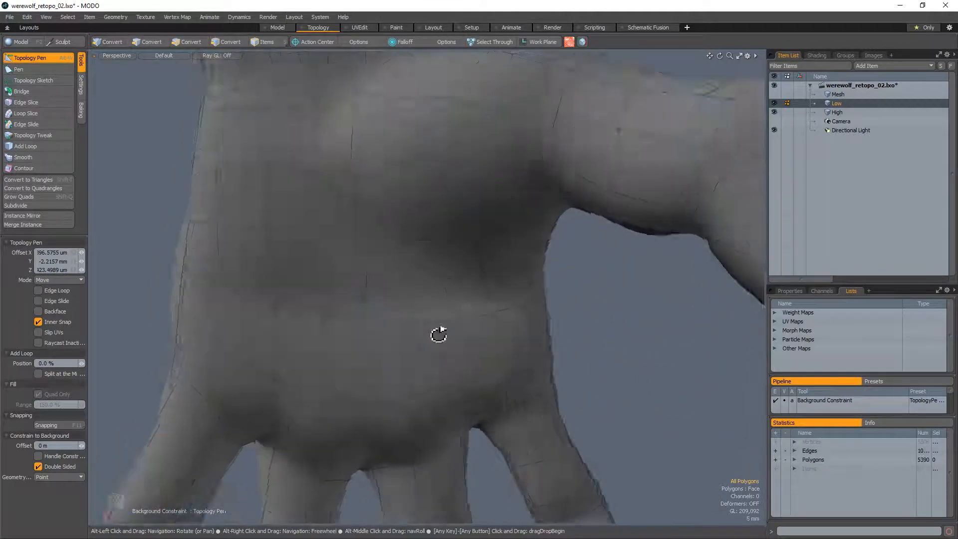
# Edge slice the filled palm polygon from the dead-end vertex on its lower border to its upper edge
pyautogui.press('c')
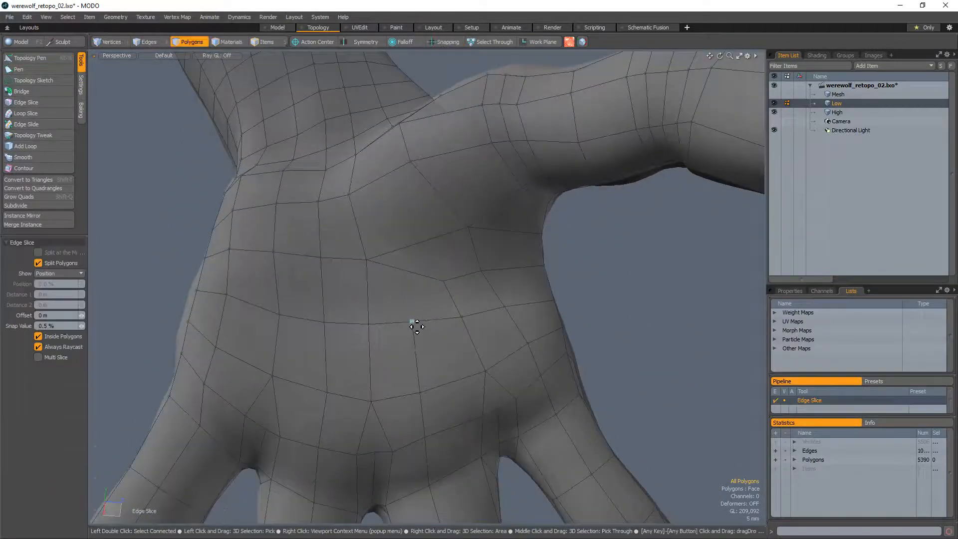
pyautogui.click(416, 327)
pyautogui.click(408, 276)
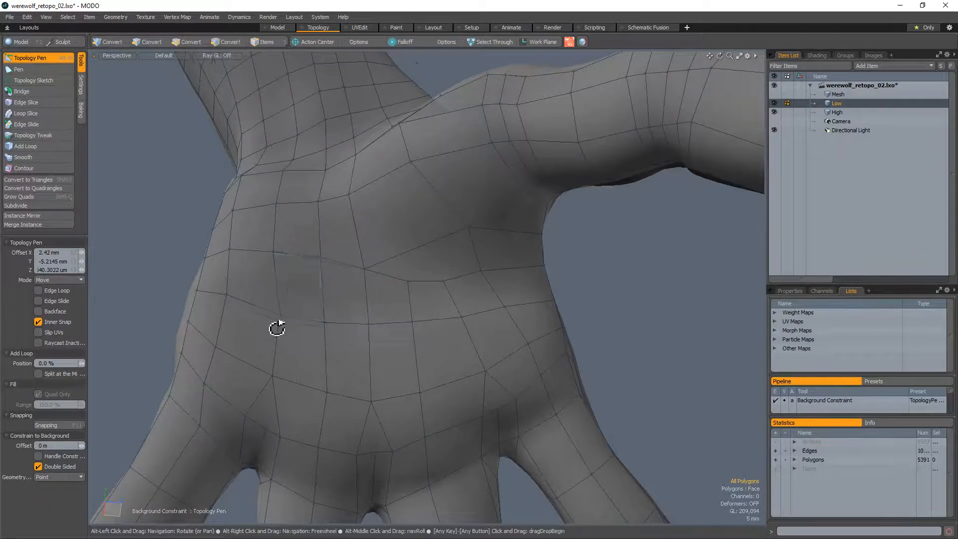
# Even out the edge rows across the palm and the outer side of the hand with the Topology Pen
pyautogui.keyDown('alt'); pyautogui.moveTo(274, 326); pyautogui.dragTo(244, 371); pyautogui.keyUp('alt')
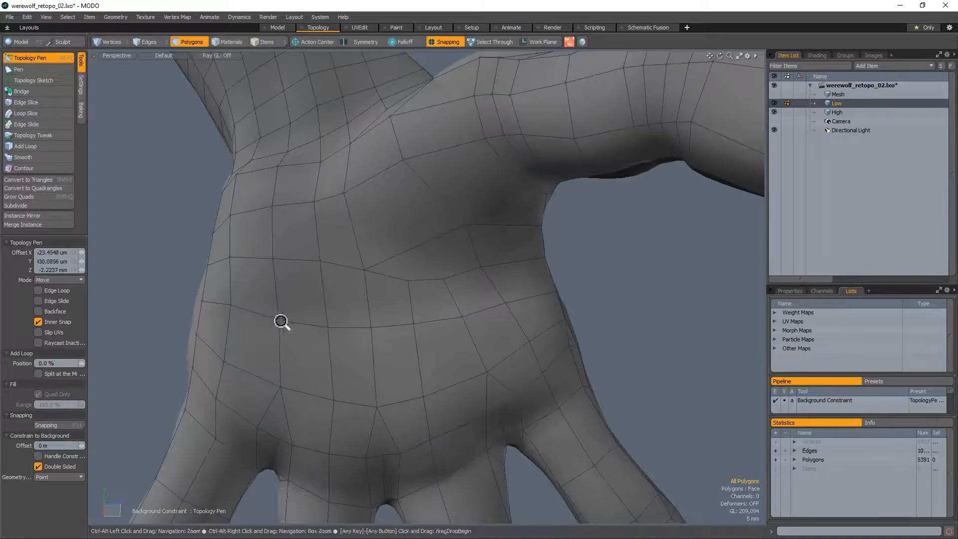
pyautogui.keyDown('alt'); pyautogui.moveTo(280, 321); pyautogui.dragTo(337, 267); pyautogui.keyUp('alt')
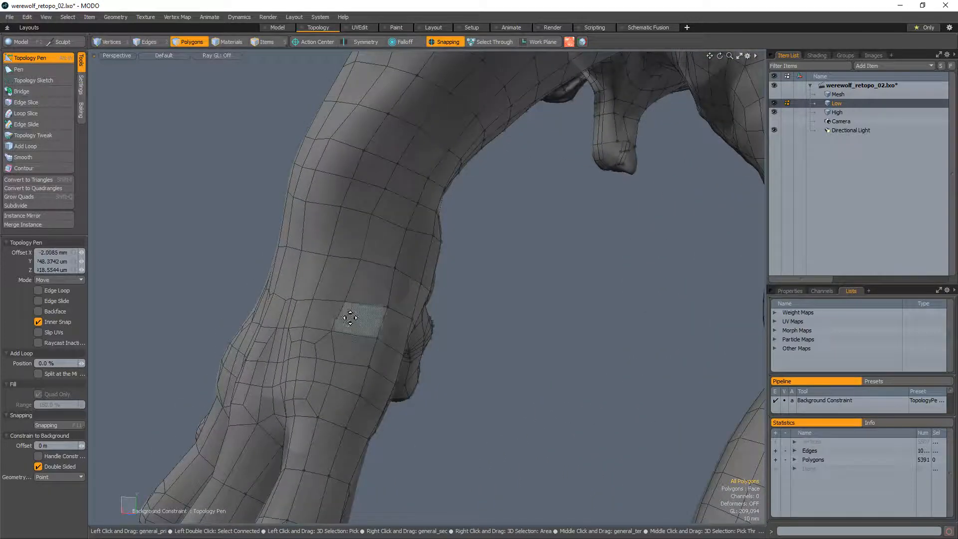
pyautogui.keyDown('alt'); pyautogui.moveTo(362, 250); pyautogui.dragTo(429, 310); pyautogui.keyUp('alt')
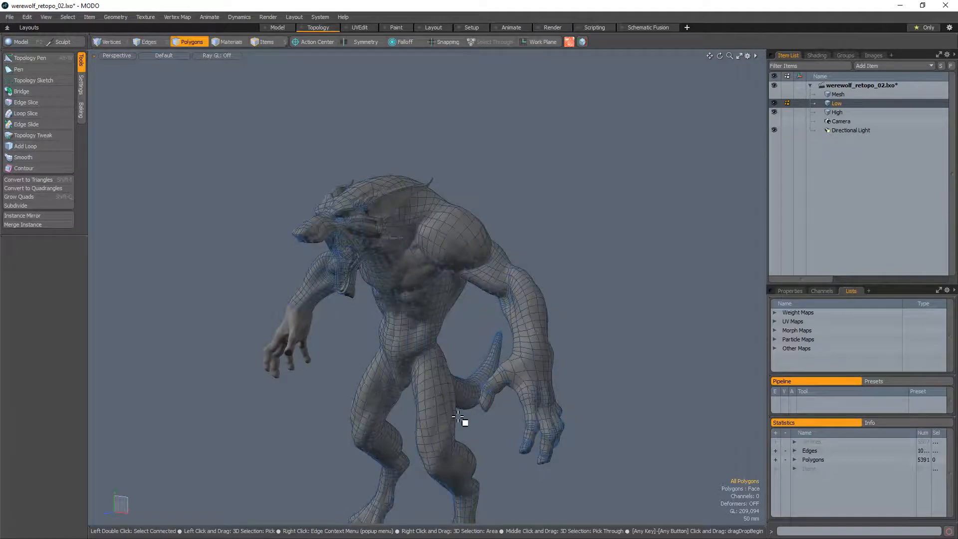
# Examine the finished hand topology from all sides, including the wrist, the thumb and the whole character
pyautogui.keyDown('alt'); pyautogui.keyDown('shift'); pyautogui.moveTo(519, 327); pyautogui.dragTo(452, 295); pyautogui.keyUp('shift'); pyautogui.keyUp('alt')
pyautogui.keyDown('ctrl'); pyautogui.keyDown('alt'); pyautogui.moveTo(452, 300); pyautogui.dragTo(494, 339); pyautogui.keyUp('alt'); pyautogui.keyUp('ctrl')
pyautogui.keyDown('alt'); pyautogui.moveTo(494, 340); pyautogui.dragTo(530, 291); pyautogui.keyUp('alt')
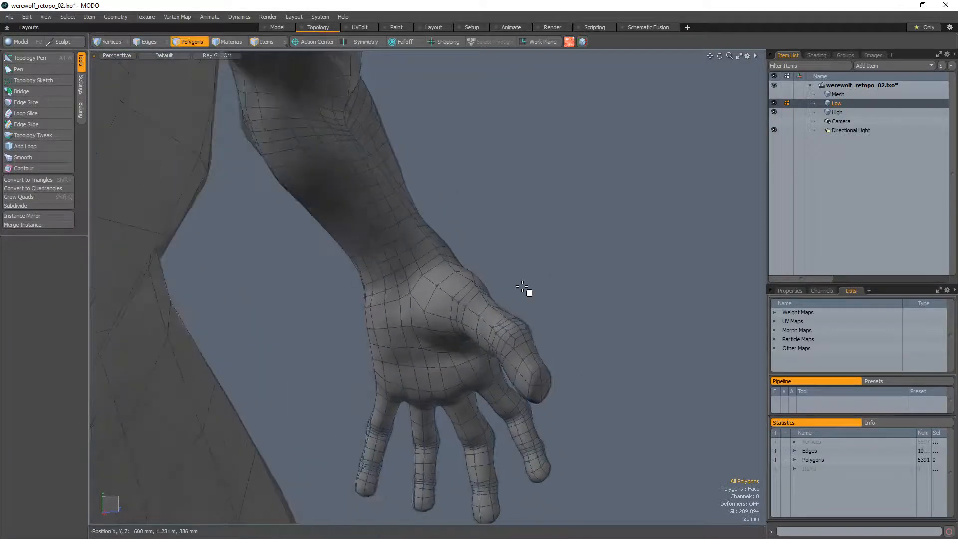
pyautogui.keyDown('ctrl'); pyautogui.keyDown('alt'); pyautogui.moveTo(415, 237); pyautogui.dragTo(474, 245); pyautogui.keyUp('alt'); pyautogui.keyUp('ctrl')
pyautogui.keyDown('alt'); pyautogui.moveTo(474, 269); pyautogui.dragTo(363, 317); pyautogui.keyUp('alt')
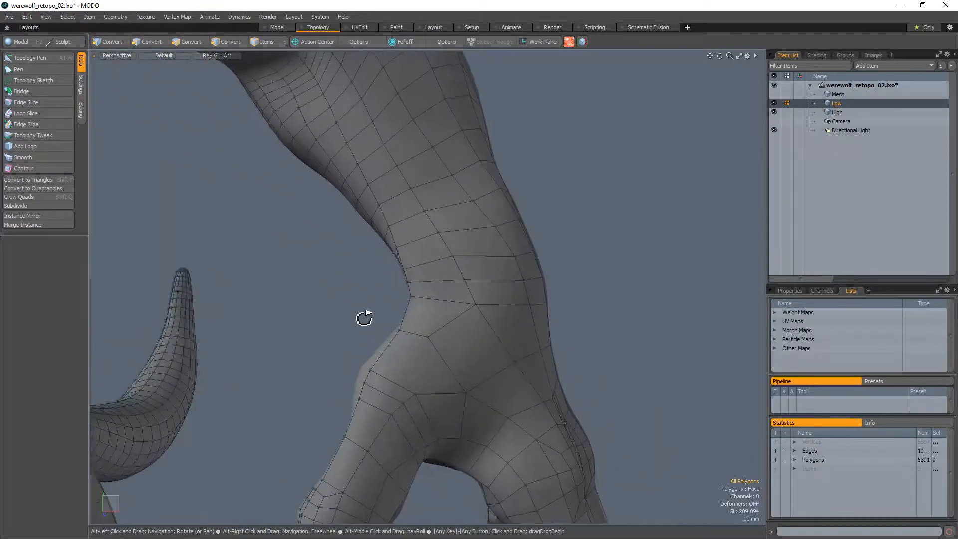
pyautogui.keyDown('alt'); pyautogui.moveTo(364, 256); pyautogui.dragTo(466, 280); pyautogui.keyUp('alt')
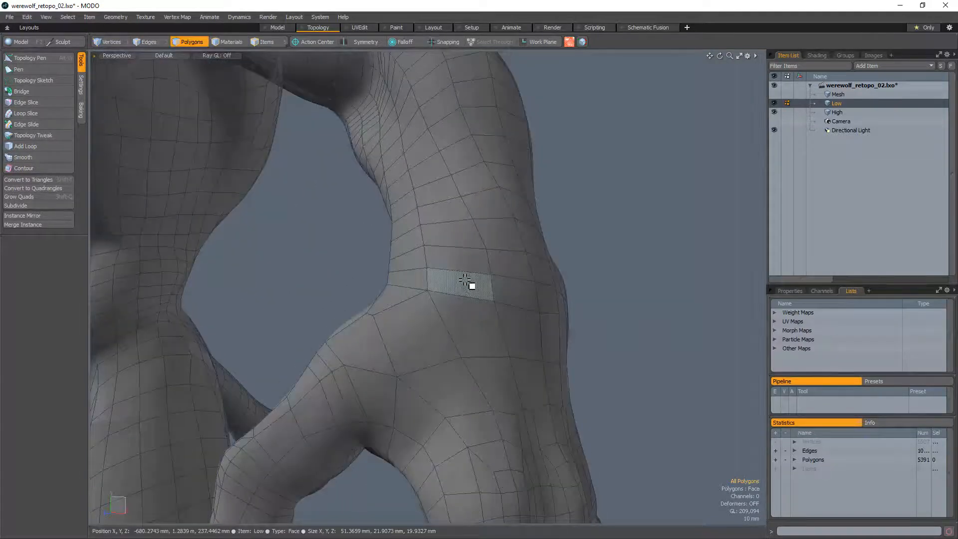
pyautogui.press('a')
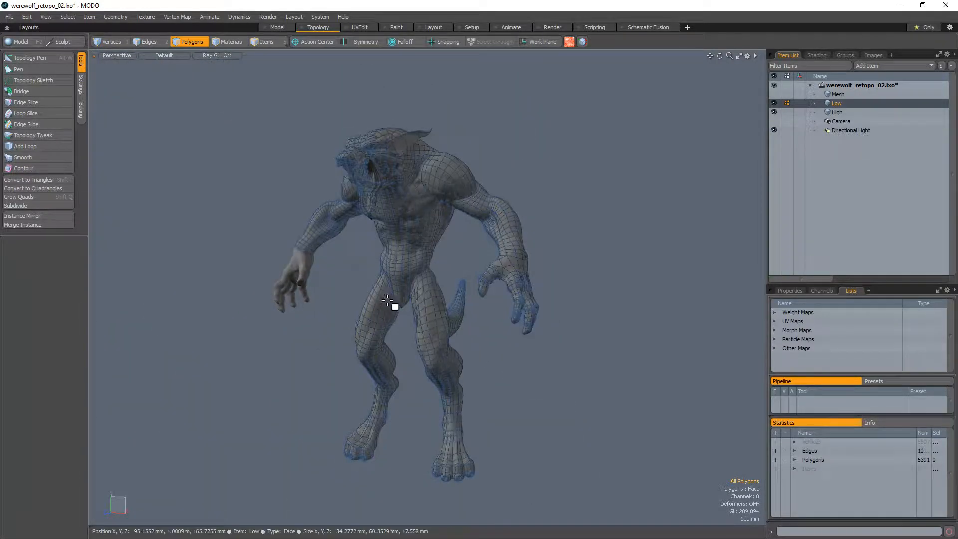
pyautogui.moveTo(529, 283)
pyautogui.keyDown('alt'); pyautogui.keyDown('shift'); pyautogui.mouseDown()
pyautogui.moveTo(479, 285)
pyautogui.moveTo(521, 274)
pyautogui.mouseUp(); pyautogui.keyUp('shift'); pyautogui.keyUp('alt')
pyautogui.keyDown('alt'); pyautogui.moveTo(474, 287); pyautogui.dragTo(419, 322); pyautogui.keyUp('alt')
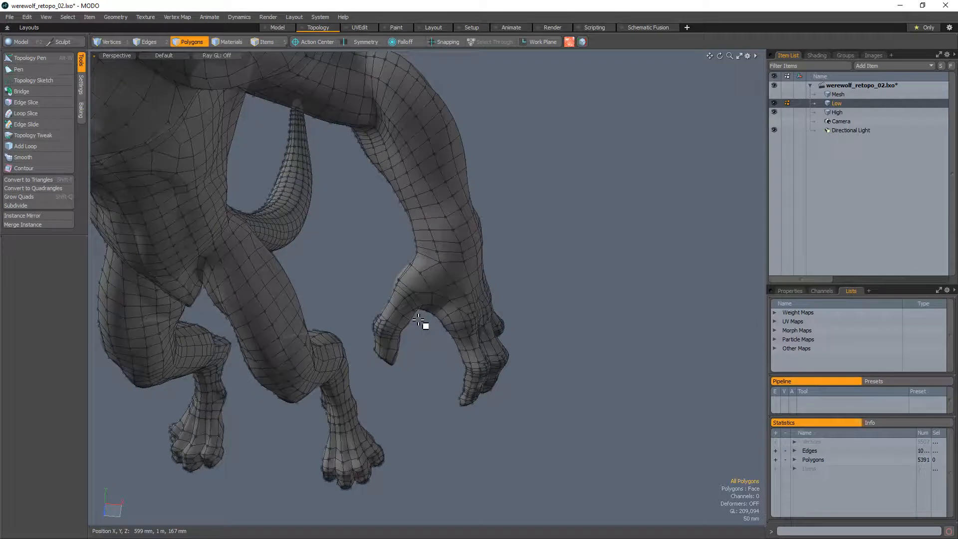
# Remove the polygons between the palm and the thumb base to open the area for rebuilding
pyautogui.keyDown('ctrl'); pyautogui.keyDown('alt'); pyautogui.moveTo(427, 278); pyautogui.dragTo(544, 272); pyautogui.keyUp('alt'); pyautogui.keyUp('ctrl')
pyautogui.click(426, 316)
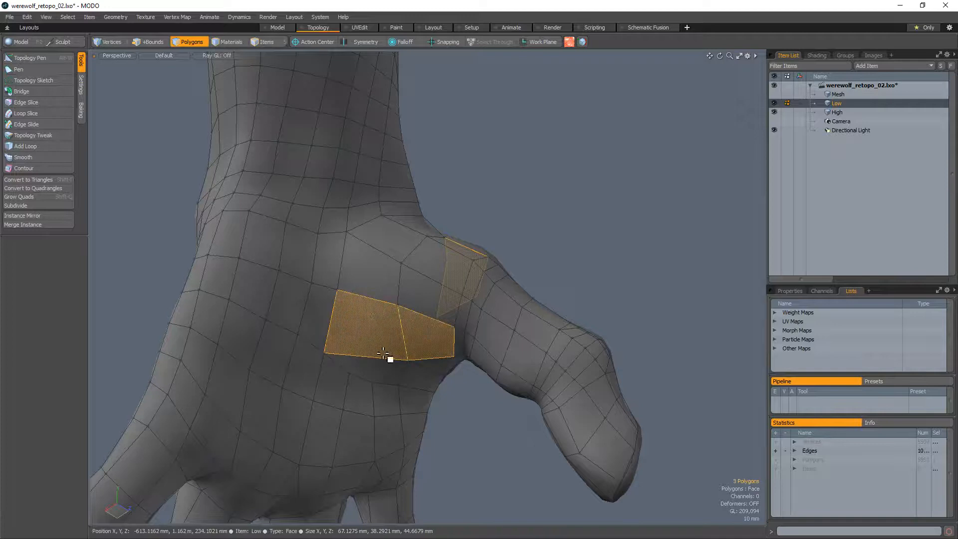
pyautogui.moveTo(384, 353)
pyautogui.mouseDown()
pyautogui.moveTo(415, 259)
pyautogui.moveTo(389, 311)
pyautogui.moveTo(405, 286)
pyautogui.moveTo(331, 346)
pyautogui.moveTo(494, 238)
pyautogui.moveTo(387, 300)
pyautogui.moveTo(432, 271)
pyautogui.moveTo(368, 293)
pyautogui.moveTo(403, 298)
pyautogui.moveTo(414, 285)
pyautogui.moveTo(360, 278)
pyautogui.moveTo(325, 306)
pyautogui.moveTo(413, 278)
pyautogui.mouseUp()
pyautogui.hotkey('alt', 'w')
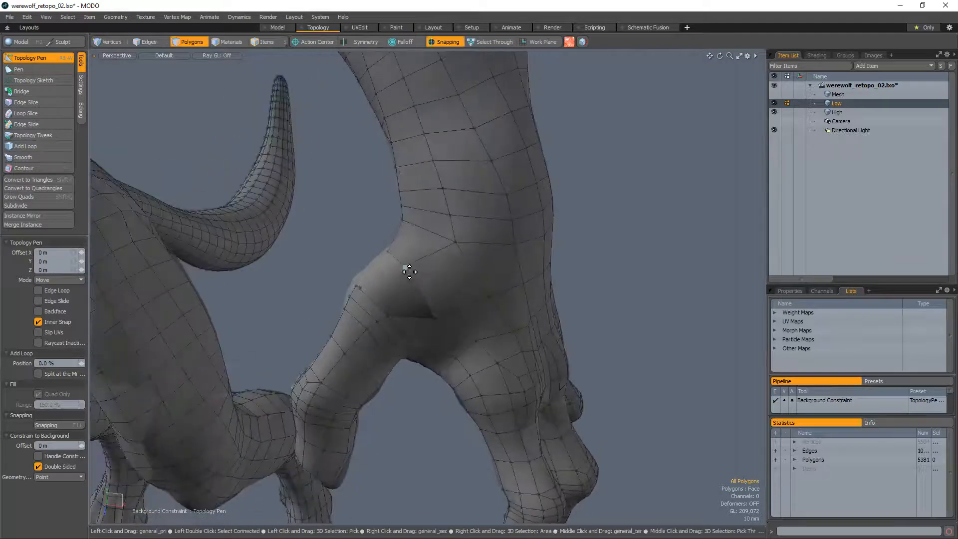
# Shape the polygons across the inner thumb base with the Topology Pen, and edge slice a new edge row through them
pyautogui.keyDown('alt'); pyautogui.moveTo(387, 316); pyautogui.dragTo(354, 308); pyautogui.keyUp('alt')
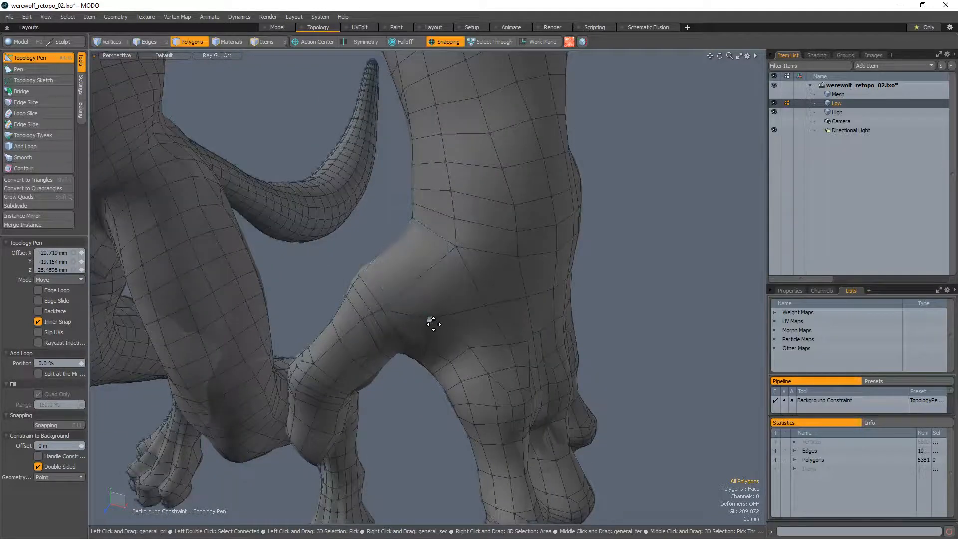
pyautogui.keyDown('alt'); pyautogui.moveTo(434, 316); pyautogui.dragTo(455, 316); pyautogui.keyUp('alt')
pyautogui.press('c')
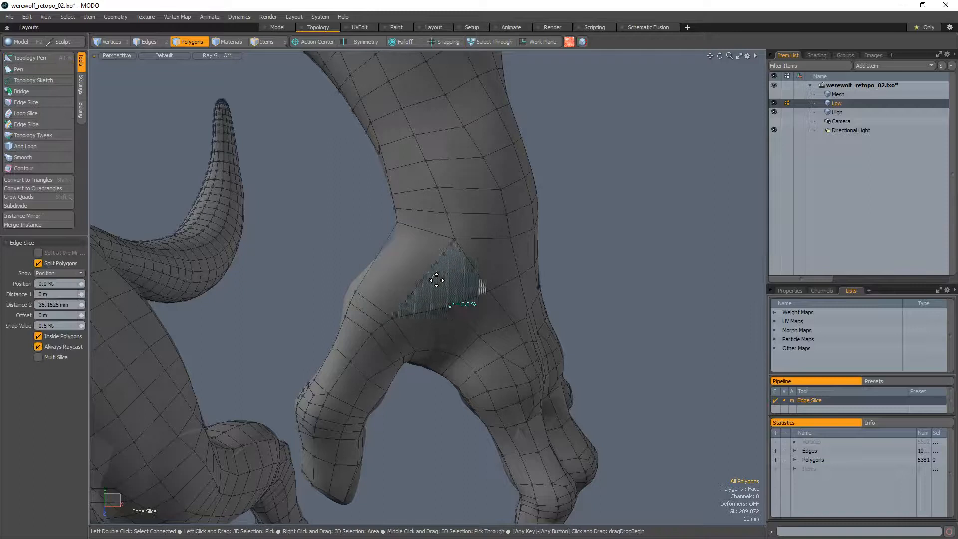
pyautogui.click(380, 257)
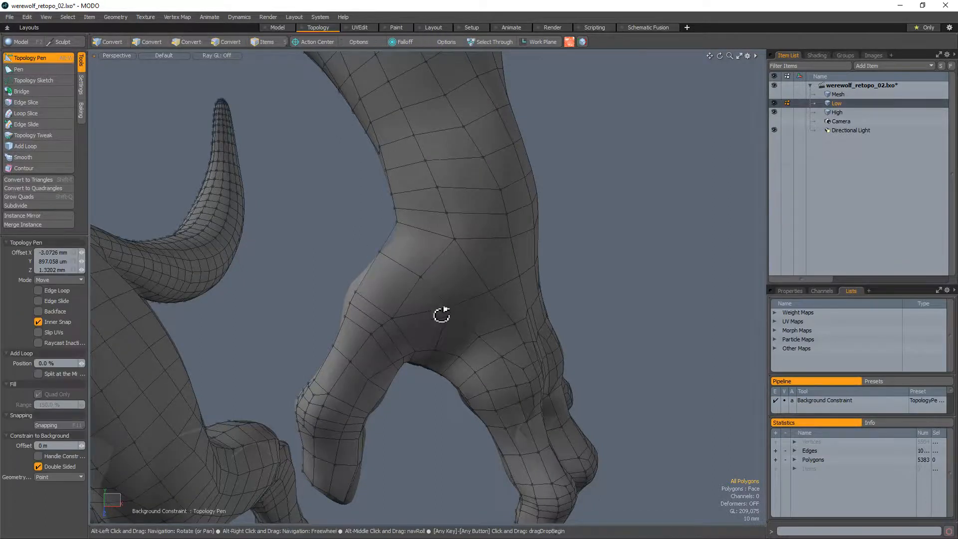
pyautogui.keyDown('alt'); pyautogui.moveTo(438, 315); pyautogui.dragTo(443, 280); pyautogui.keyUp('alt')
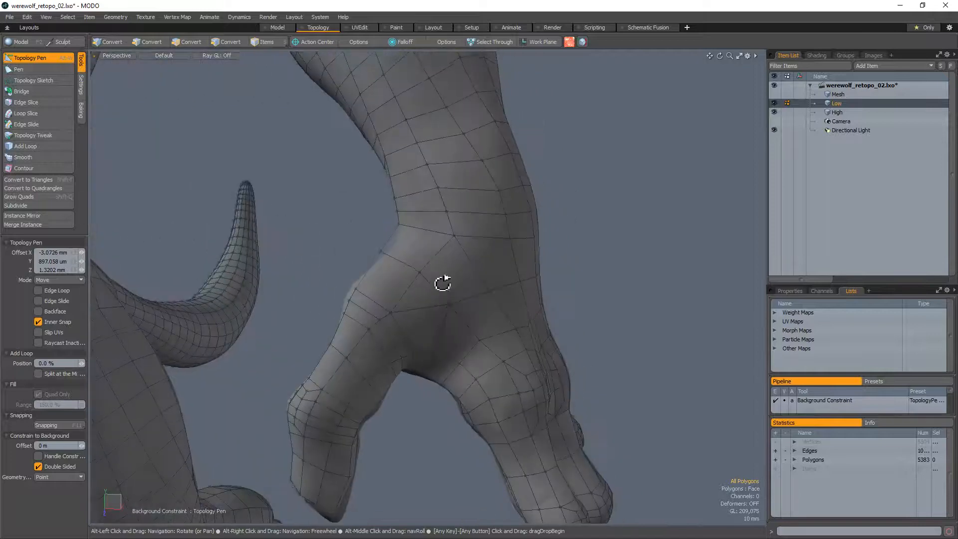
pyautogui.press('q')
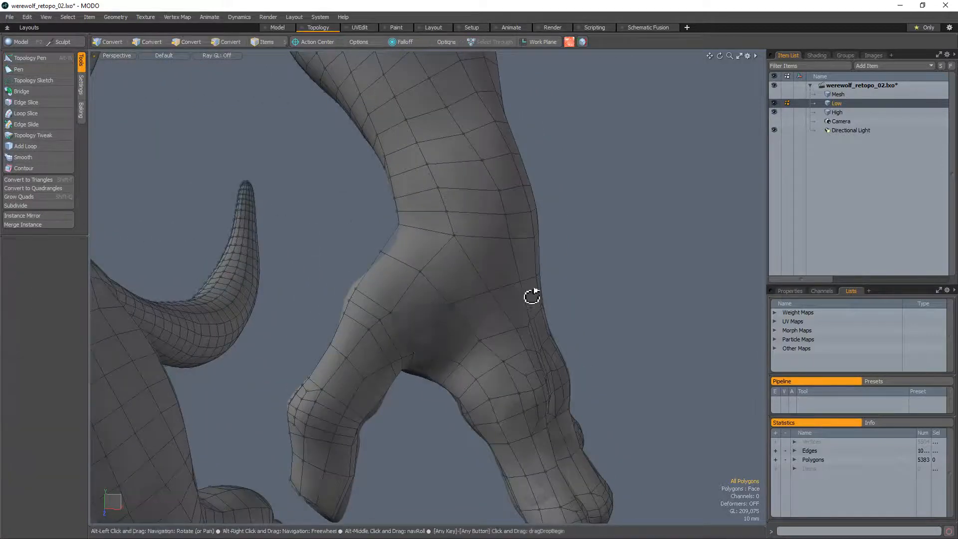
# Delete the polygons joining the sliced thumb base to the wrist and palm to reopen the gap there
pyautogui.keyDown('alt'); pyautogui.moveTo(535, 295); pyautogui.dragTo(444, 269); pyautogui.keyUp('alt')
pyautogui.press('2')
pyautogui.doubleClick(456, 305)
pyautogui.hotkey('alt', 'w')
pyautogui.press('3')
pyautogui.press('Delete')
pyautogui.hotkey('ctrl', 'z')
pyautogui.press('Delete')
pyautogui.hotkey('alt', 'w')
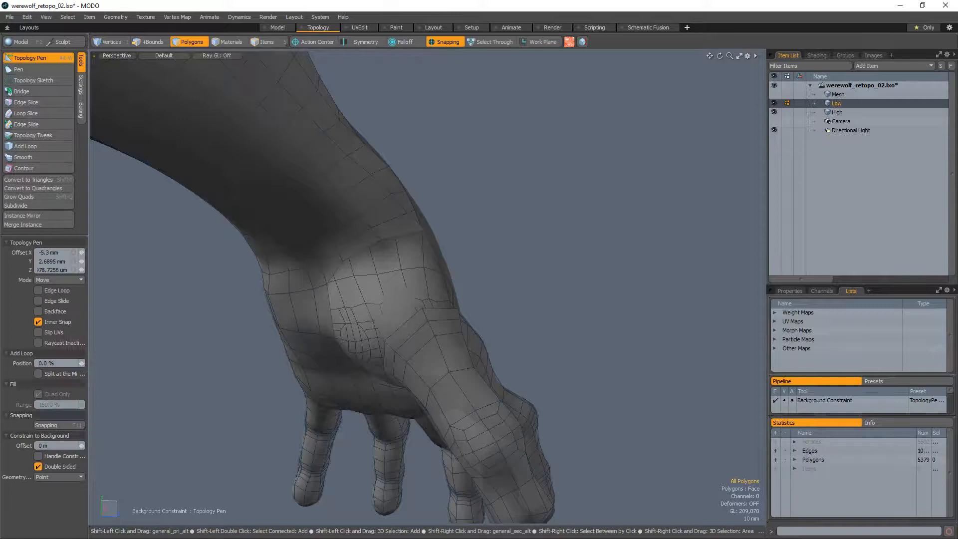
# Rebuild polygons from the thumb base toward the wrist with the Topology Pen and check the polygon loop through them
pyautogui.keyDown('alt'); pyautogui.moveTo(444, 317); pyautogui.dragTo(427, 277); pyautogui.keyUp('alt')
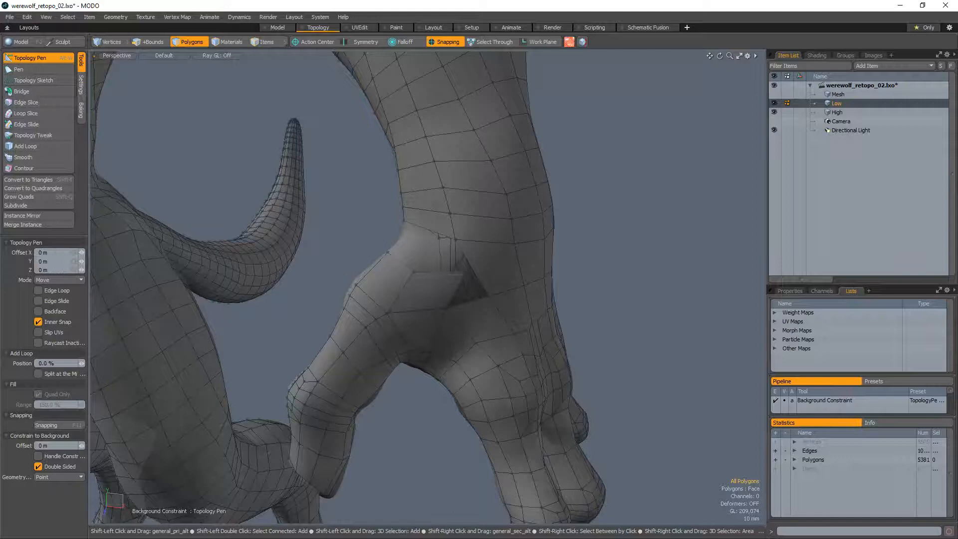
pyautogui.click(475, 273)
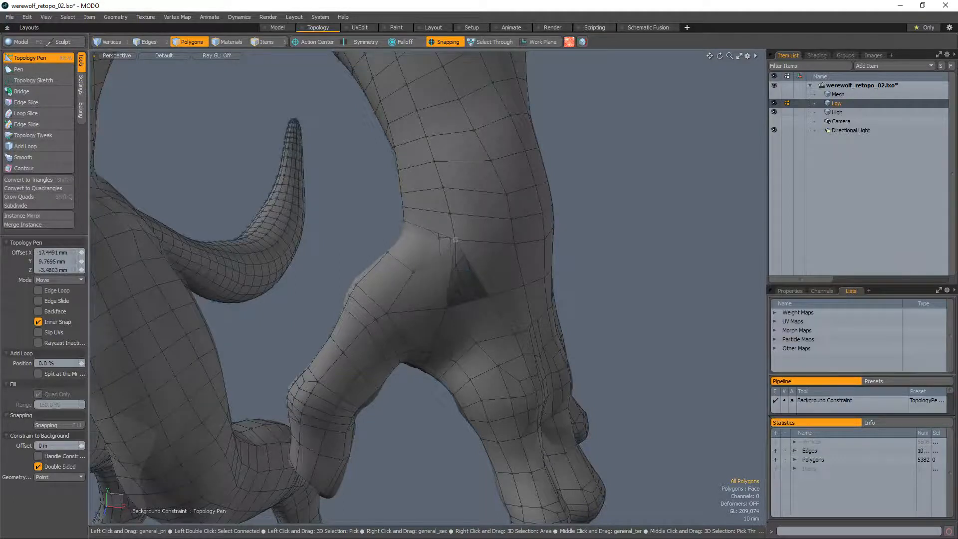
pyautogui.keyDown('alt'); pyautogui.moveTo(462, 274); pyautogui.dragTo(428, 270); pyautogui.keyUp('alt')
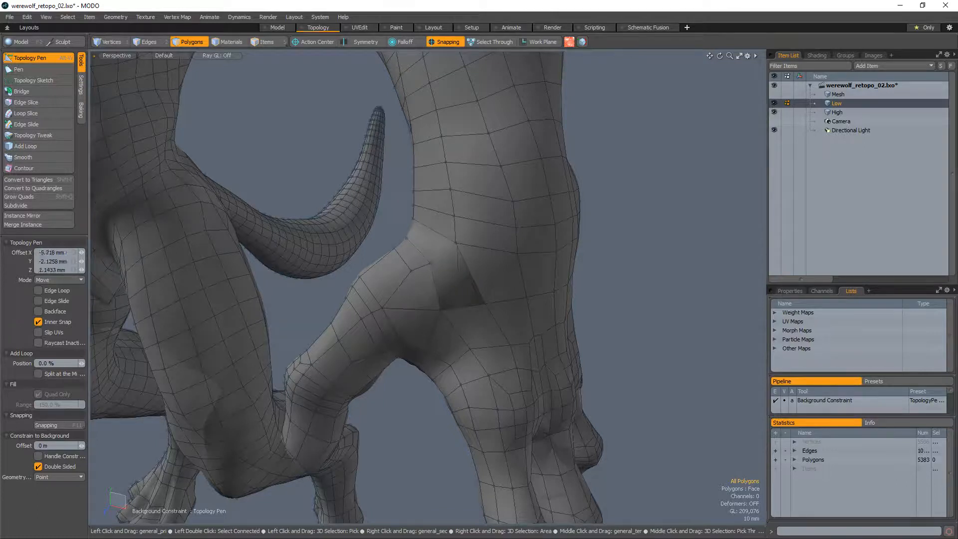
pyautogui.keyDown('alt'); pyautogui.moveTo(417, 264); pyautogui.dragTo(394, 283); pyautogui.keyUp('alt')
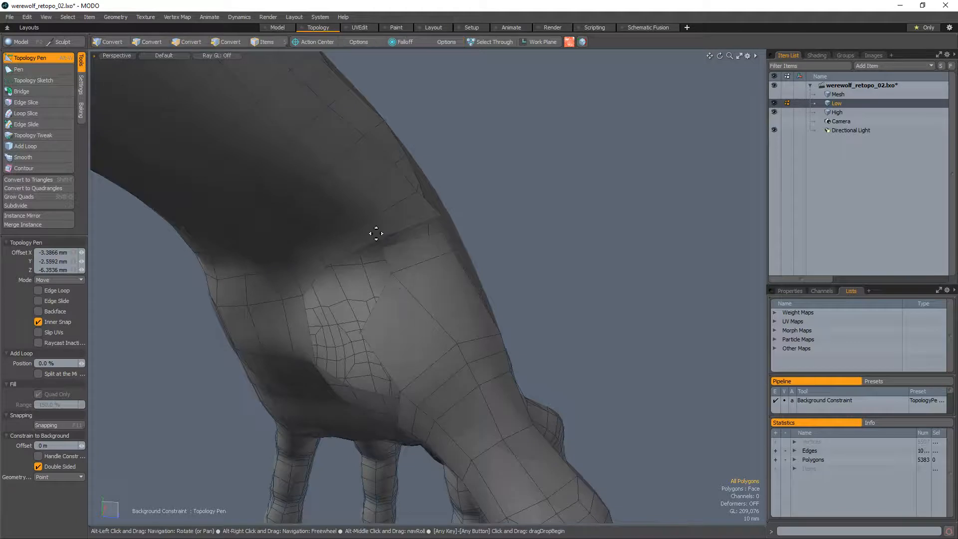
pyautogui.press('space')
pyautogui.moveTo(397, 225)
pyautogui.mouseDown()
pyautogui.moveTo(346, 246)
pyautogui.moveTo(631, 201)
pyautogui.moveTo(475, 265)
pyautogui.moveTo(458, 334)
pyautogui.moveTo(443, 320)
pyautogui.moveTo(487, 293)
pyautogui.moveTo(614, 270)
pyautogui.moveTo(398, 291)
pyautogui.moveTo(379, 302)
pyautogui.moveTo(379, 283)
pyautogui.moveTo(400, 306)
pyautogui.moveTo(434, 268)
pyautogui.moveTo(400, 295)
pyautogui.mouseUp()
pyautogui.press('l')
pyautogui.click(631, 200)
pyautogui.press('space')
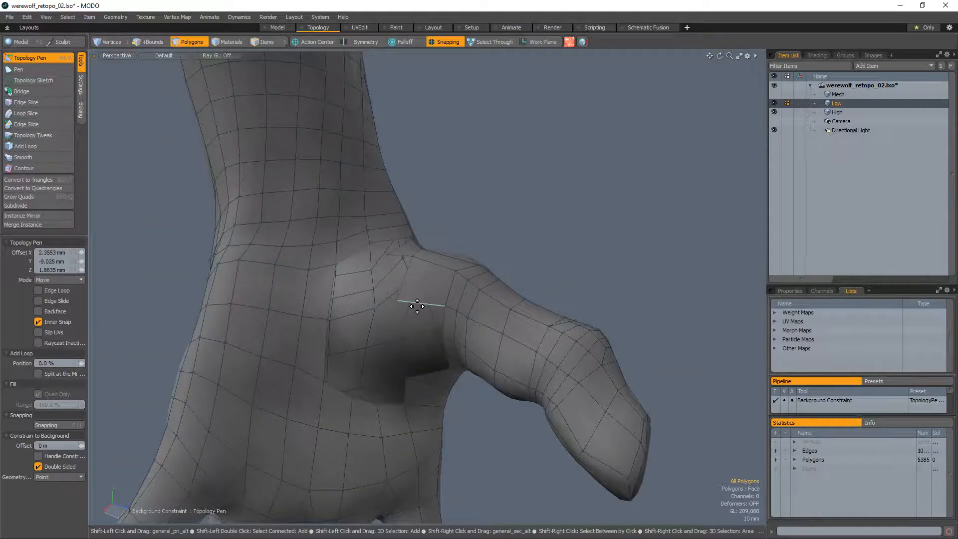
# Extend new polygons down the palm side of the thumb base and adjust their vertices to the surface
pyautogui.keyDown('shift'); pyautogui.moveTo(394, 309); pyautogui.dragTo(396, 343); pyautogui.keyUp('shift')
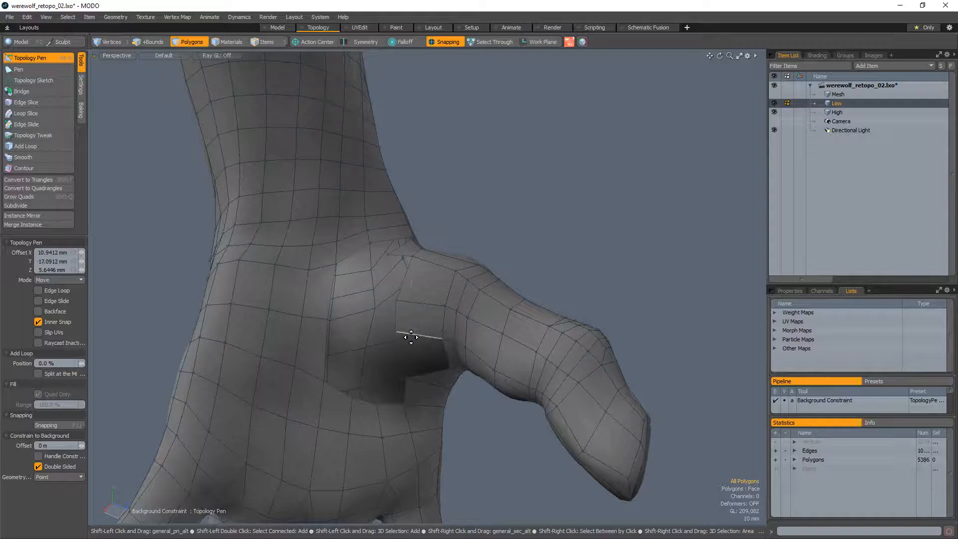
pyautogui.keyDown('shift'); pyautogui.moveTo(425, 372); pyautogui.dragTo(405, 376); pyautogui.keyUp('shift')
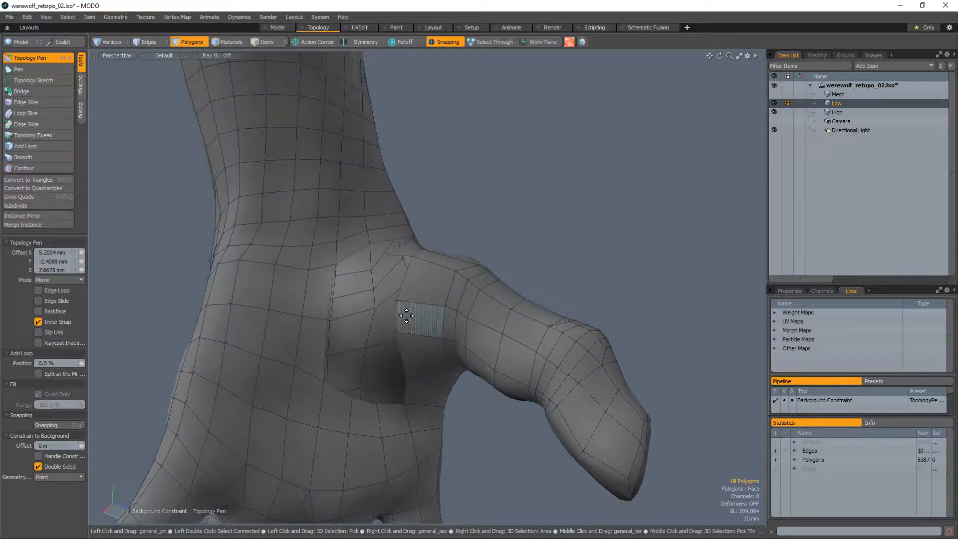
pyautogui.keyDown('alt'); pyautogui.moveTo(406, 316); pyautogui.dragTo(398, 340); pyautogui.keyUp('alt')
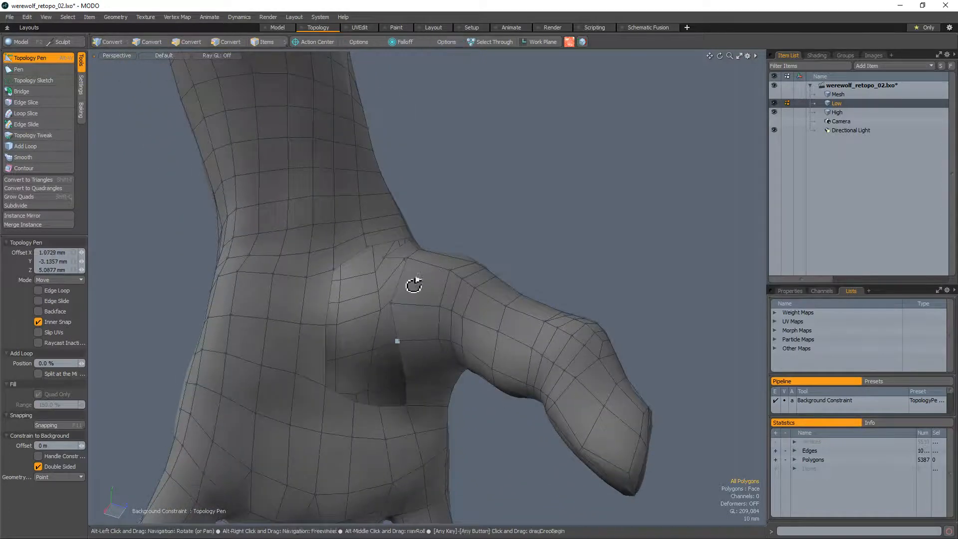
pyautogui.keyDown('alt'); pyautogui.moveTo(416, 284); pyautogui.dragTo(452, 319); pyautogui.keyUp('alt')
pyautogui.press('space')
pyautogui.press(']')
pyautogui.press('Escape')
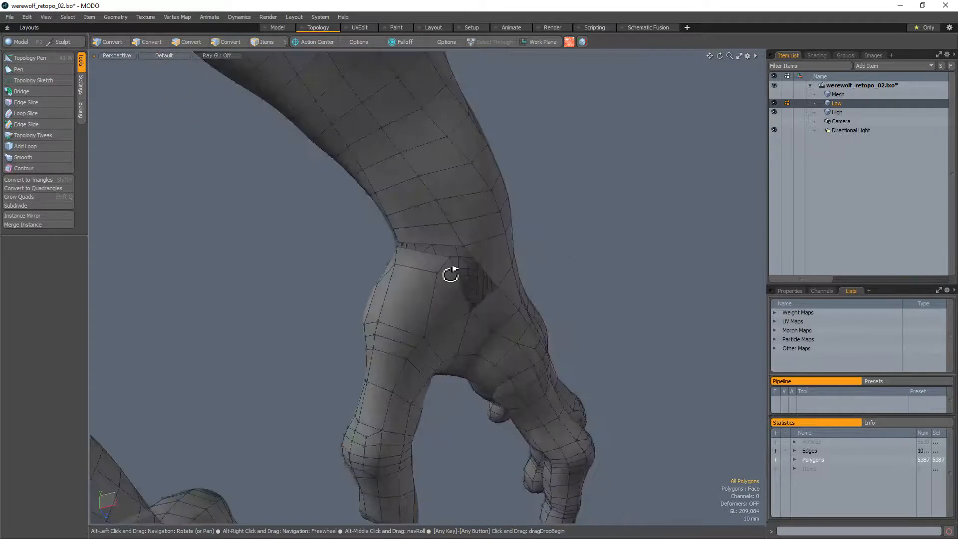
# Complete the next polygon row of the thumb-base patch toward the palm and check the edges bordering the gap
pyautogui.scroll(2, 449, 274)
pyautogui.keyDown('alt'); pyautogui.moveTo(449, 274); pyautogui.dragTo(388, 302); pyautogui.keyUp('alt')
pyautogui.hotkey('alt', 'w')
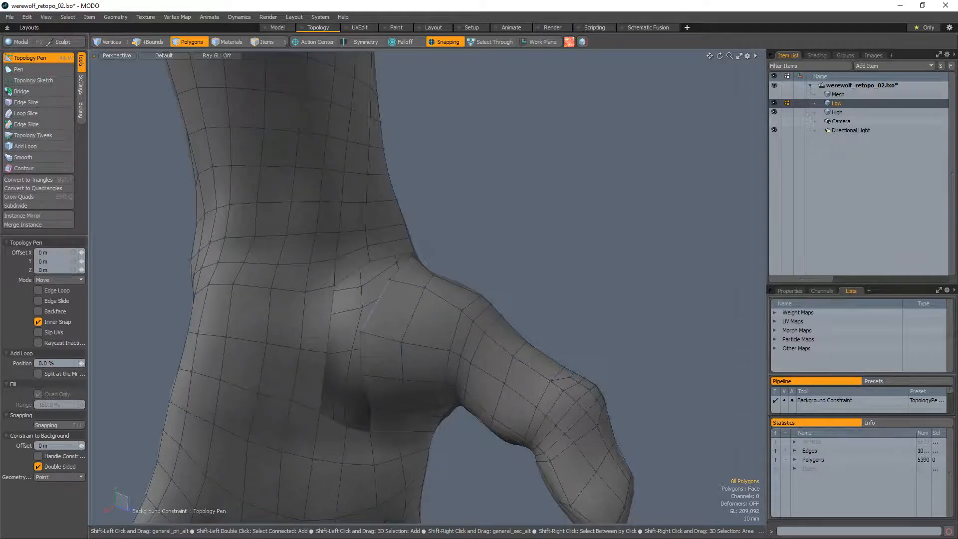
pyautogui.keyDown('shift'); pyautogui.click(379, 307); pyautogui.keyUp('shift')
pyautogui.keyDown('alt'); pyautogui.moveTo(379, 320); pyautogui.dragTo(384, 393); pyautogui.keyUp('alt')
pyautogui.press('space')
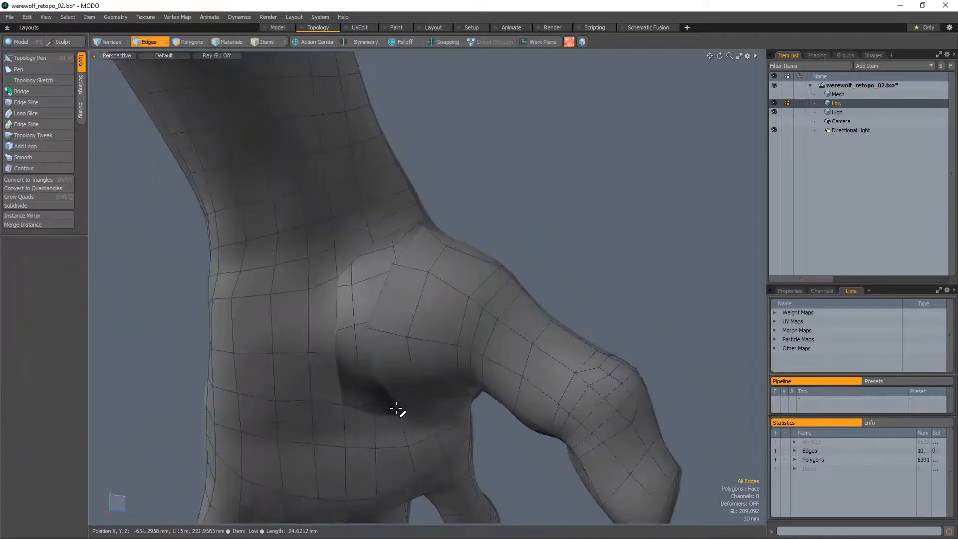
pyautogui.doubleClick(393, 420)
pyautogui.keyDown('alt'); pyautogui.moveTo(319, 393); pyautogui.dragTo(445, 349); pyautogui.keyUp('alt')
pyautogui.keyDown('alt'); pyautogui.moveTo(528, 272); pyautogui.dragTo(482, 261); pyautogui.keyUp('alt')
pyautogui.click(597, 255)
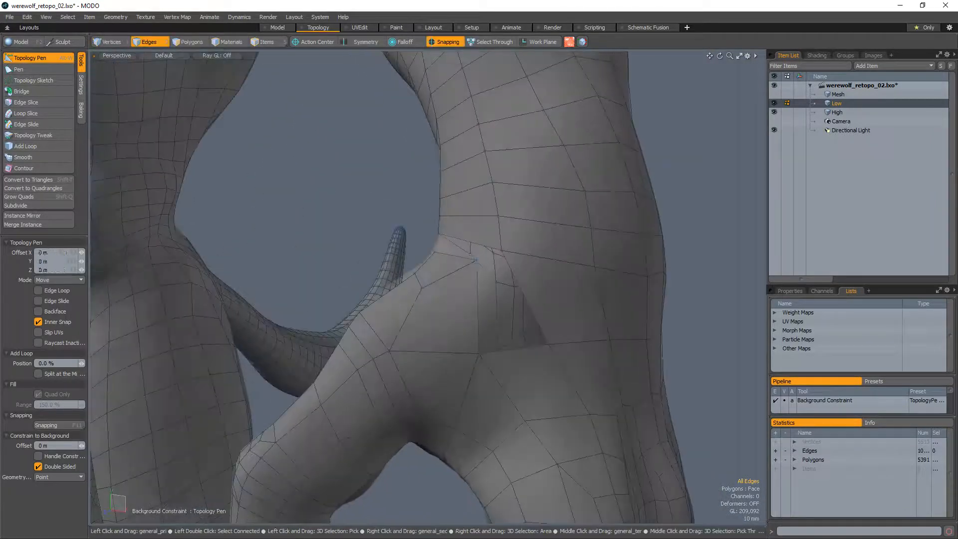
# Bridge the gap between the thumb-base patch and the wrist with new Topology Pen polygons
pyautogui.keyDown('shift'); pyautogui.click(468, 278); pyautogui.keyUp('shift')
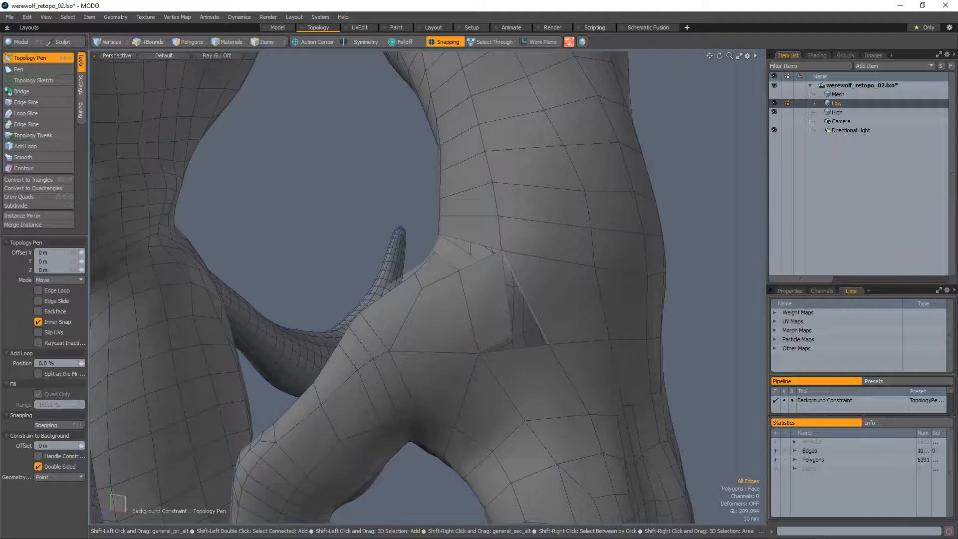
pyautogui.moveTo(548, 343); pyautogui.dragTo(495, 262)
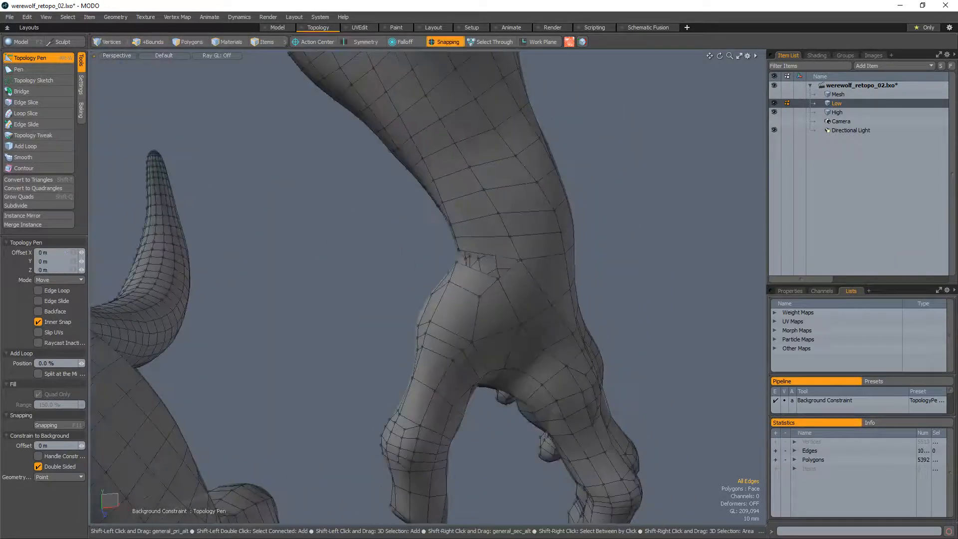
pyautogui.scroll(5, 511, 280)
pyautogui.click(384, 280)
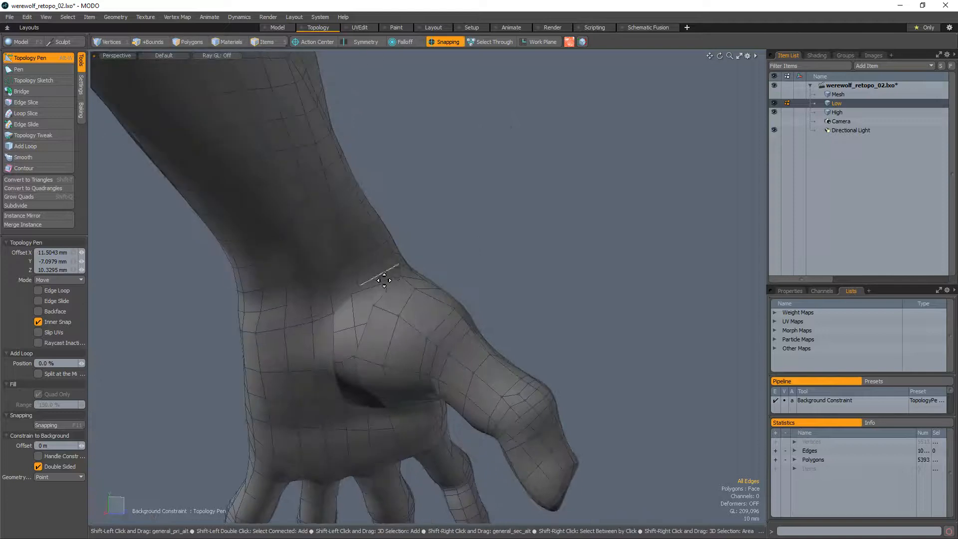
pyautogui.click(389, 289)
pyautogui.keyDown('alt'); pyautogui.moveTo(390, 289); pyautogui.dragTo(342, 391); pyautogui.keyUp('alt')
pyautogui.scroll(3, 344, 392)
pyautogui.moveTo(355, 424)
pyautogui.keyDown('alt'); pyautogui.mouseDown()
pyautogui.moveTo(355, 396)
pyautogui.moveTo(349, 428)
pyautogui.mouseUp(); pyautogui.keyUp('alt')
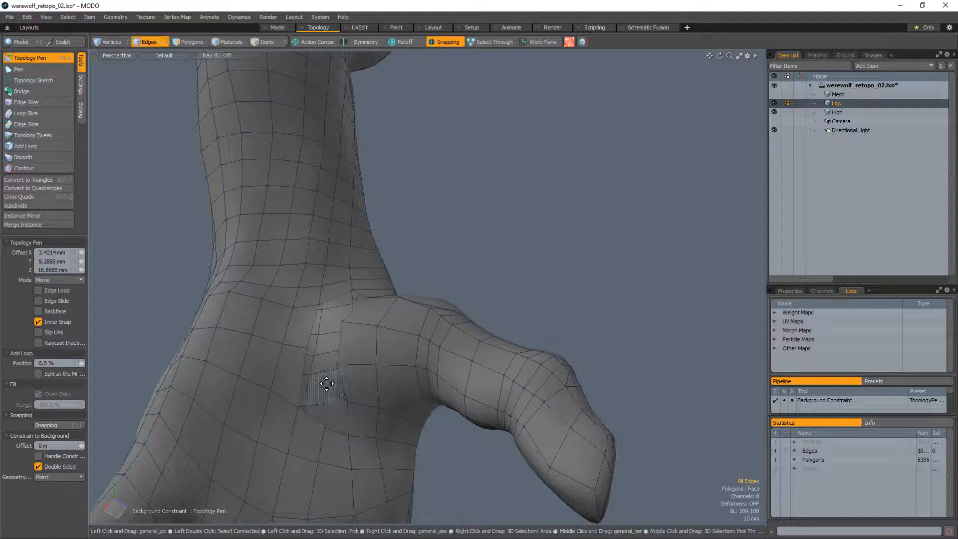
# Add polygons between the palm border and the thumb-base patch, and even out their vertices
pyautogui.moveTo(327, 385); pyautogui.dragTo(330, 407)
pyautogui.click(329, 382)
pyautogui.scroll(3, 350, 379)
pyautogui.keyDown('alt'); pyautogui.moveTo(369, 294); pyautogui.dragTo(319, 296); pyautogui.keyUp('alt')
pyautogui.hotkey('ctrl', 'z')
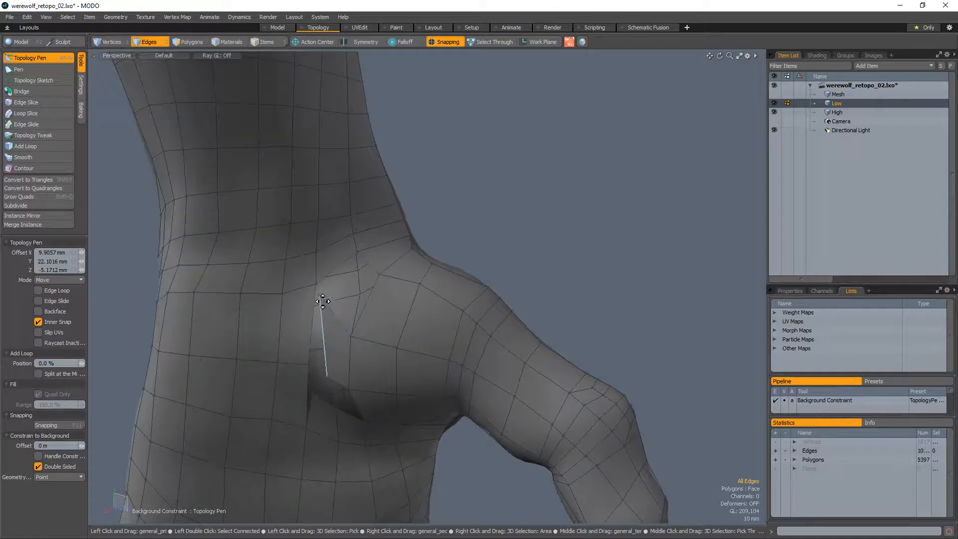
pyautogui.moveTo(327, 375)
pyautogui.mouseDown()
pyautogui.moveTo(321, 381)
pyautogui.moveTo(388, 371)
pyautogui.moveTo(369, 308)
pyautogui.mouseUp()
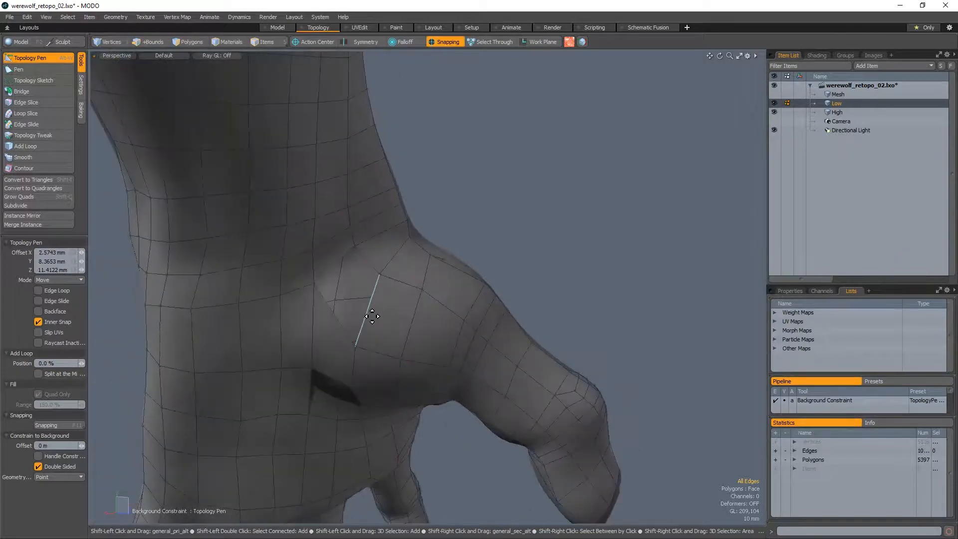
pyautogui.keyDown('shift'); pyautogui.moveTo(332, 377); pyautogui.dragTo(339, 319); pyautogui.keyUp('shift')
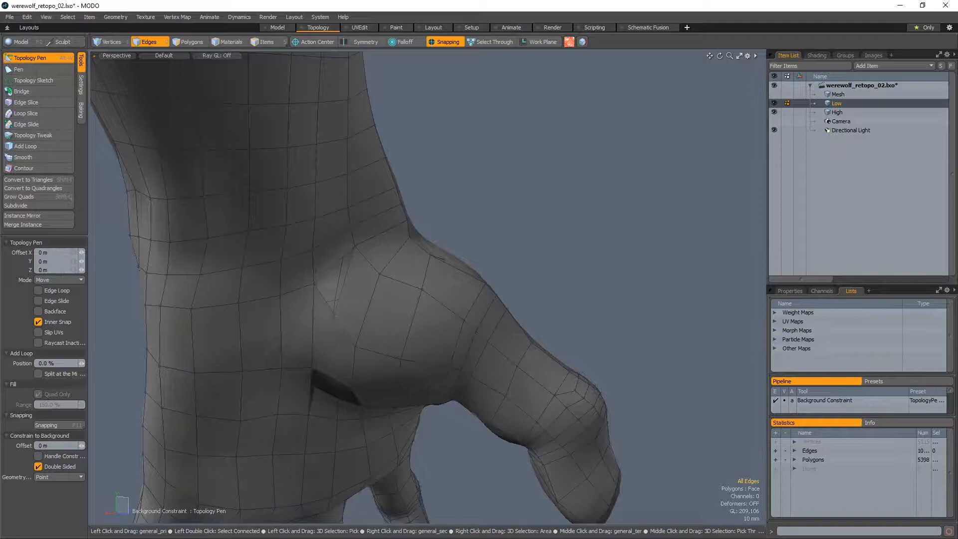
pyautogui.keyDown('ctrl'); pyautogui.keyDown('alt'); pyautogui.moveTo(360, 230); pyautogui.dragTo(378, 220); pyautogui.keyUp('alt'); pyautogui.keyUp('ctrl')
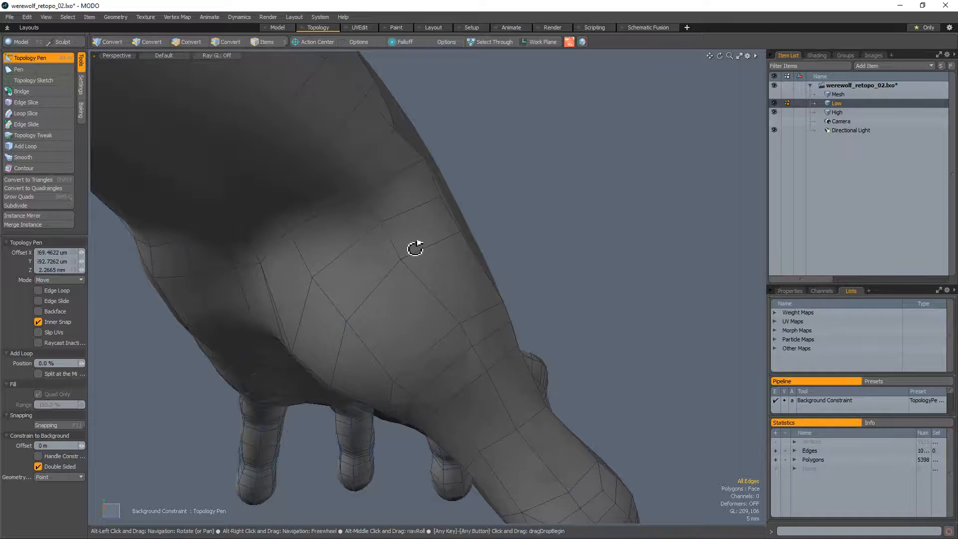
# Examine the polygon flow around the rebuilt thumb base and at the remaining palm gap
pyautogui.keyDown('alt'); pyautogui.moveTo(414, 248); pyautogui.dragTo(370, 255); pyautogui.keyUp('alt')
pyautogui.press('3')
pyautogui.moveTo(444, 292)
pyautogui.mouseDown()
pyautogui.moveTo(524, 299)
pyautogui.moveTo(478, 295)
pyautogui.mouseUp()
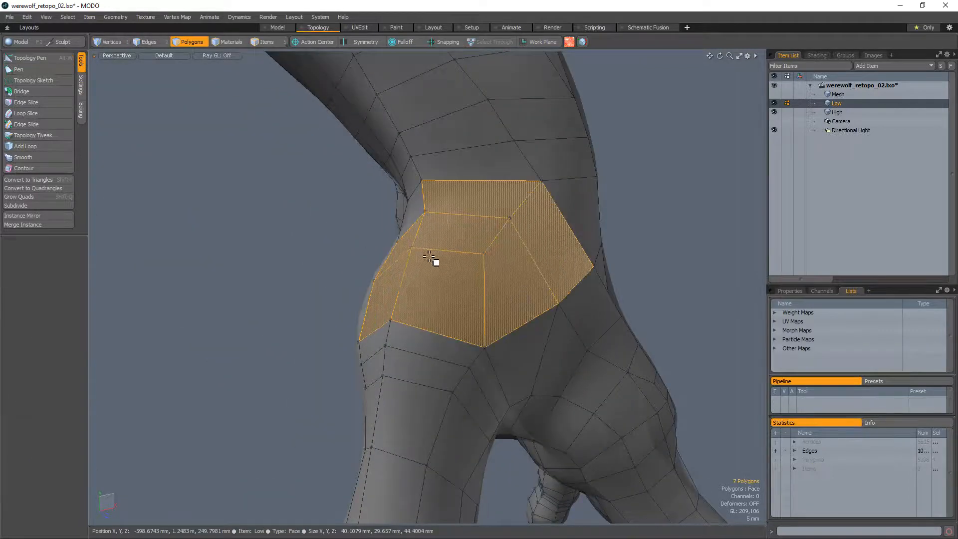
pyautogui.keyDown('alt'); pyautogui.moveTo(434, 261); pyautogui.dragTo(376, 327); pyautogui.keyUp('alt')
pyautogui.hotkey('alt', 'w')
pyautogui.press('space')
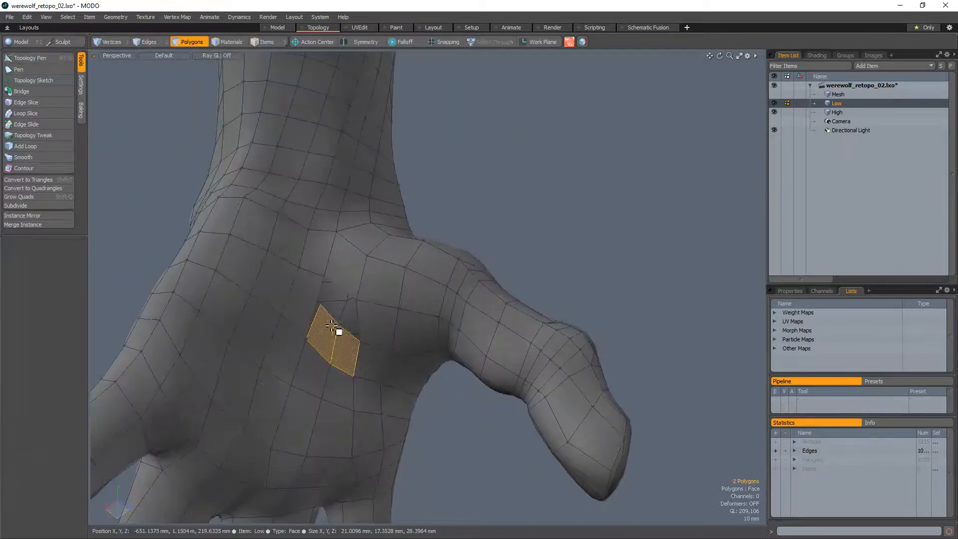
pyautogui.click(478, 196)
# Fill the last gap between the palm and the thumb base with a polygon
pyautogui.hotkey('alt', 'w')
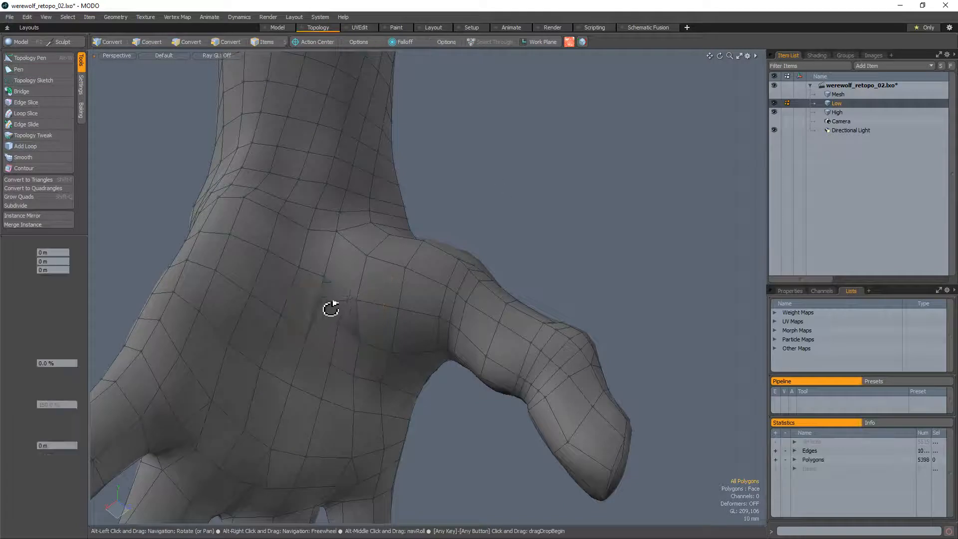
pyautogui.keyDown('alt'); pyautogui.moveTo(364, 307); pyautogui.dragTo(343, 331); pyautogui.keyUp('alt')
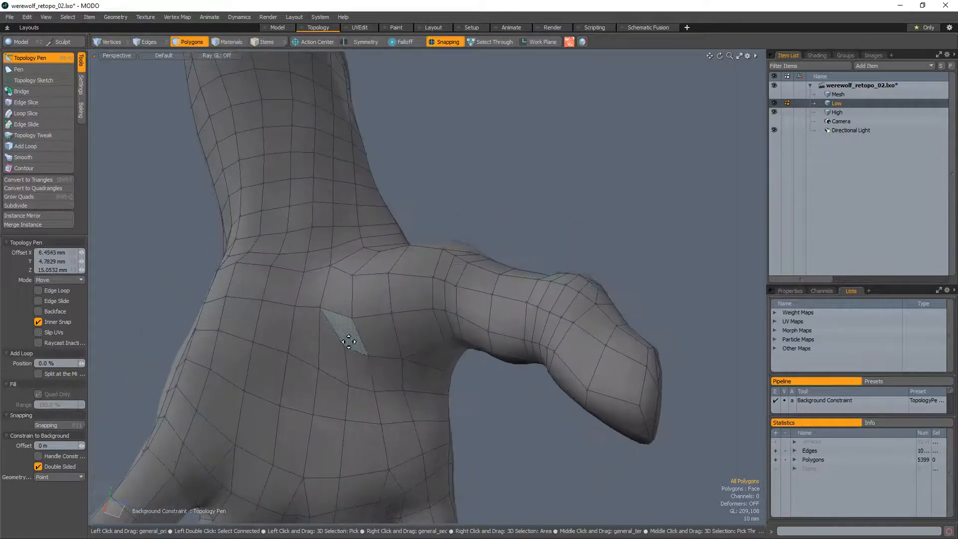
pyautogui.press('space')
pyautogui.moveTo(357, 371); pyautogui.dragTo(340, 339)
pyautogui.press('Escape')
pyautogui.scroll(3, 351, 355)
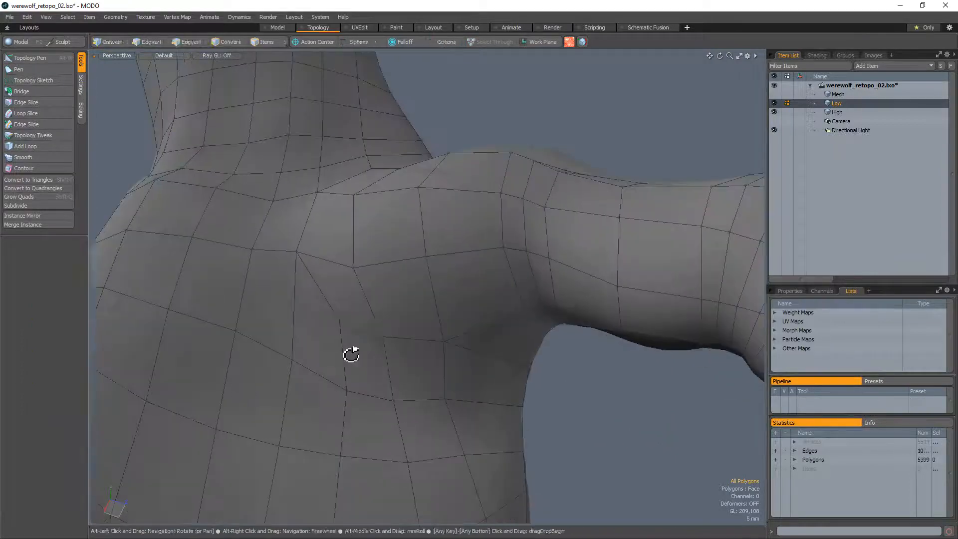
# Check the polygon loop running through the palm beside the rebuilt thumb base
pyautogui.hotkey('alt', 'w')
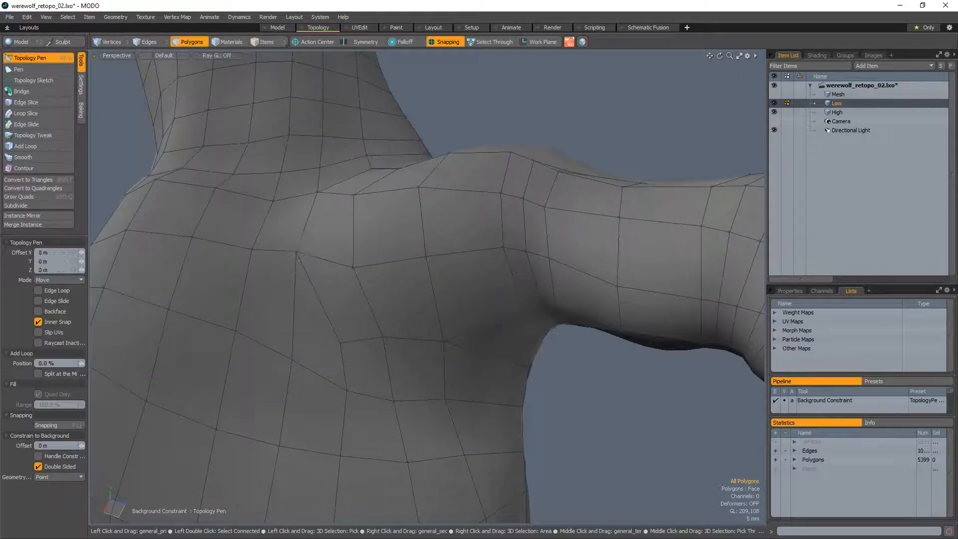
pyautogui.press('space')
pyautogui.moveTo(339, 259)
pyautogui.mouseDown()
pyautogui.moveTo(347, 343)
pyautogui.moveTo(280, 342)
pyautogui.mouseUp()
pyautogui.press('l')
pyautogui.moveTo(430, 319)
pyautogui.keyDown('alt'); pyautogui.mouseDown()
pyautogui.moveTo(319, 355)
pyautogui.moveTo(266, 336)
pyautogui.moveTo(259, 368)
pyautogui.moveTo(244, 300)
pyautogui.moveTo(310, 313)
pyautogui.moveTo(391, 368)
pyautogui.moveTo(413, 325)
pyautogui.mouseUp(); pyautogui.keyUp('alt')
pyautogui.click(563, 220)
pyautogui.keyDown('alt'); pyautogui.moveTo(409, 279); pyautogui.dragTo(410, 214); pyautogui.keyUp('alt')
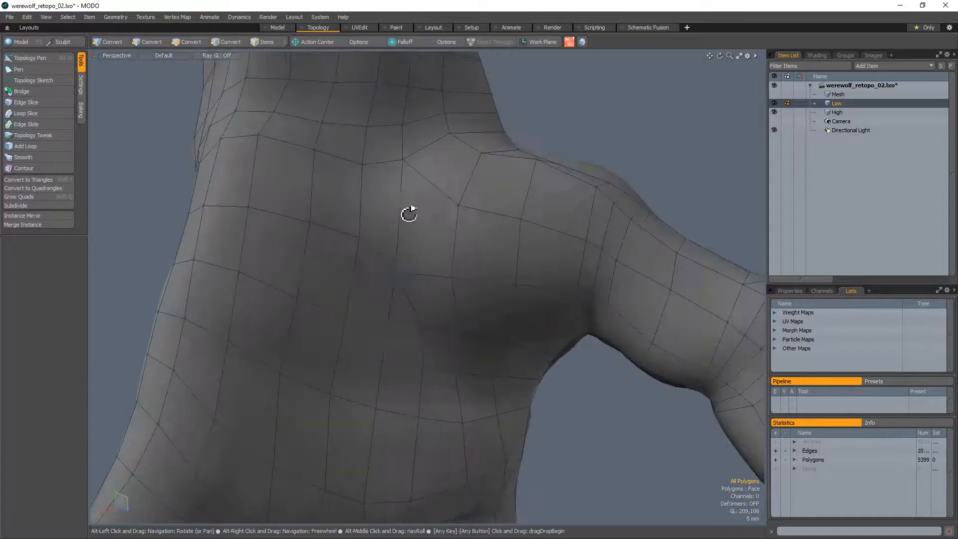
# Nudge the palm vertices beside the thumb base with the Topology Pen to even out the surrounding quads
pyautogui.hotkey('alt', 'w')
pyautogui.keyDown('alt'); pyautogui.moveTo(412, 275); pyautogui.dragTo(444, 191); pyautogui.keyUp('alt')
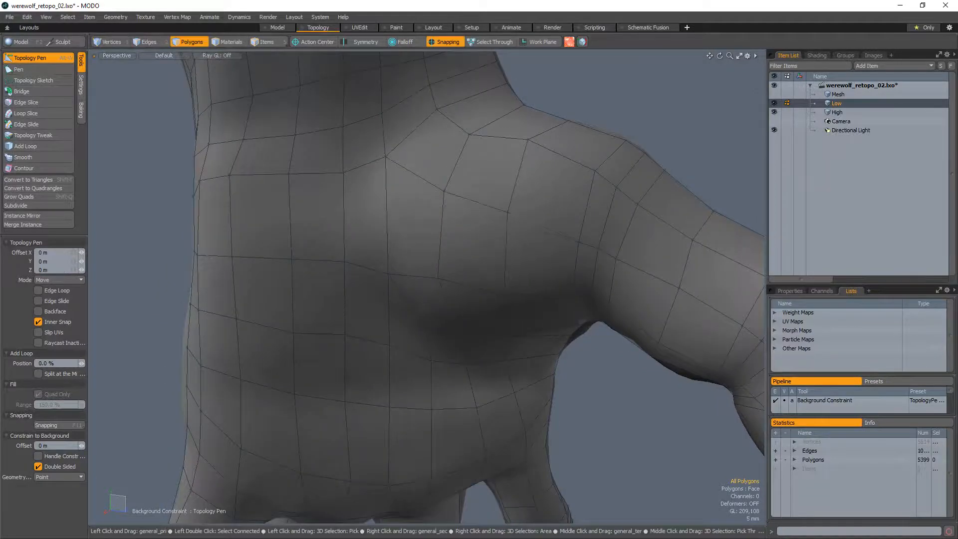
pyautogui.scroll(-3, 490, 263)
pyautogui.keyDown('alt'); pyautogui.moveTo(490, 263); pyautogui.dragTo(500, 250); pyautogui.keyUp('alt')
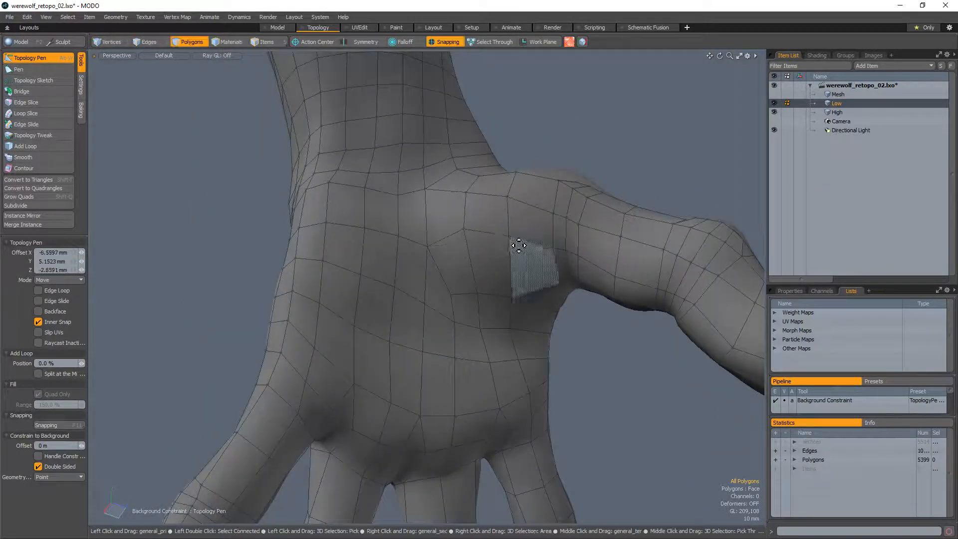
pyautogui.keyDown('alt'); pyautogui.moveTo(509, 286); pyautogui.dragTo(439, 325); pyautogui.keyUp('alt')
pyautogui.scroll(3, 469, 267)
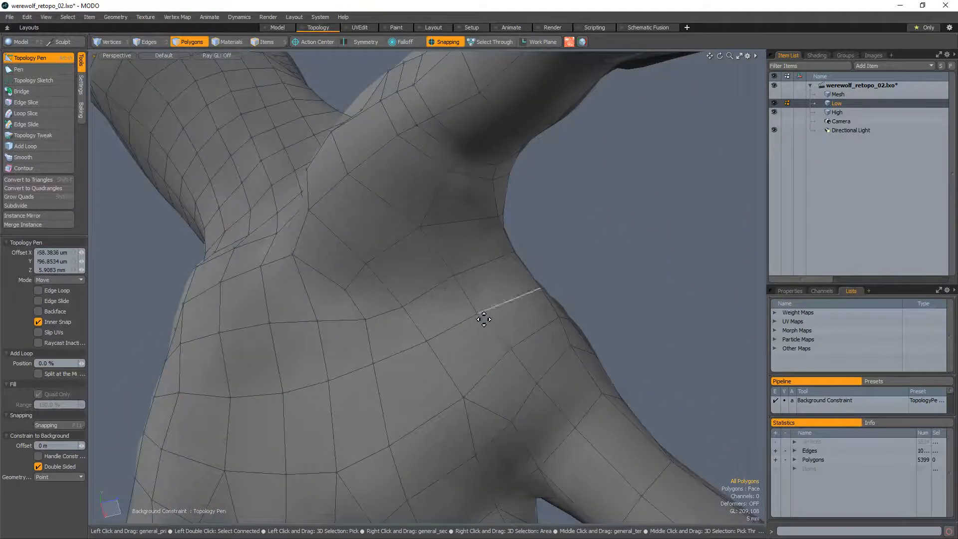
pyautogui.scroll(-3, 507, 304)
pyautogui.scroll(3, 396, 291)
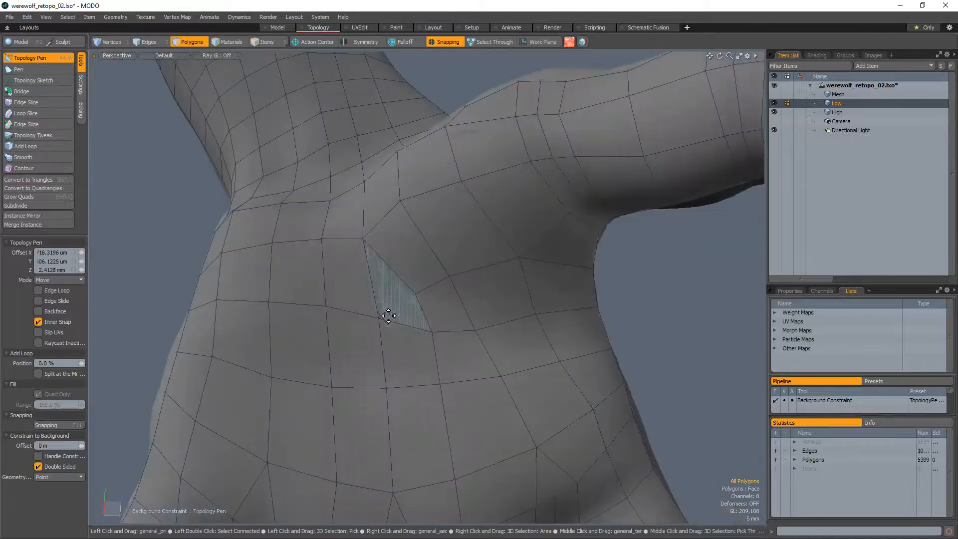
pyautogui.moveTo(431, 330); pyautogui.dragTo(425, 327)
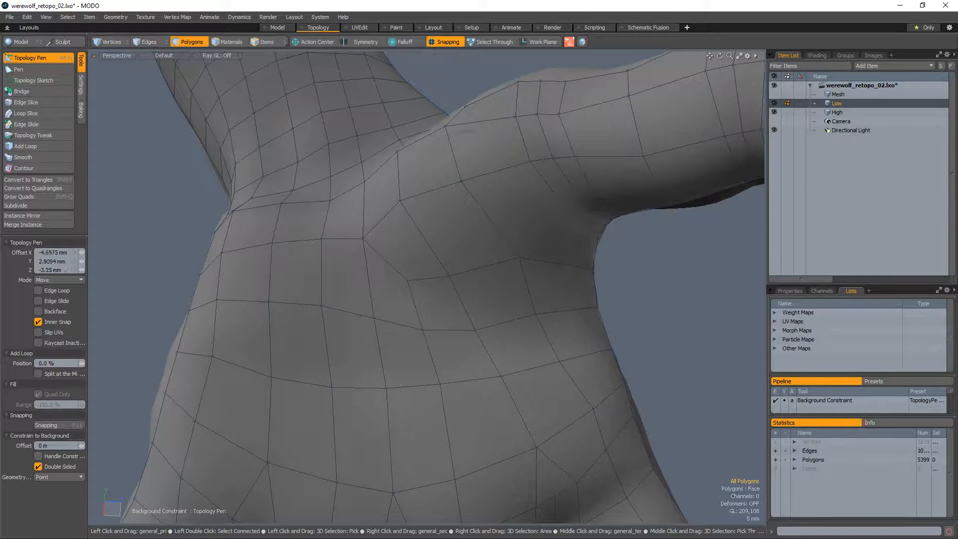
# Reposition vertices on the index finger's middle knuckle with the Topology Pen to even out its polygons
pyautogui.scroll(-4, 394, 275)
pyautogui.keyDown('alt'); pyautogui.moveTo(389, 278); pyautogui.dragTo(428, 325); pyautogui.keyUp('alt')
pyautogui.hotkey('alt', 'w')
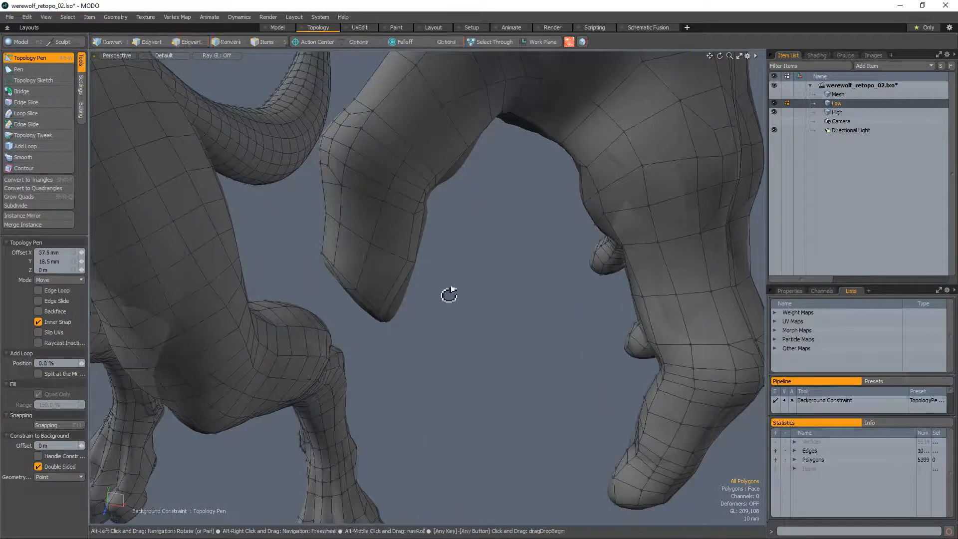
pyautogui.keyDown('alt'); pyautogui.moveTo(450, 293); pyautogui.dragTo(356, 317); pyautogui.keyUp('alt')
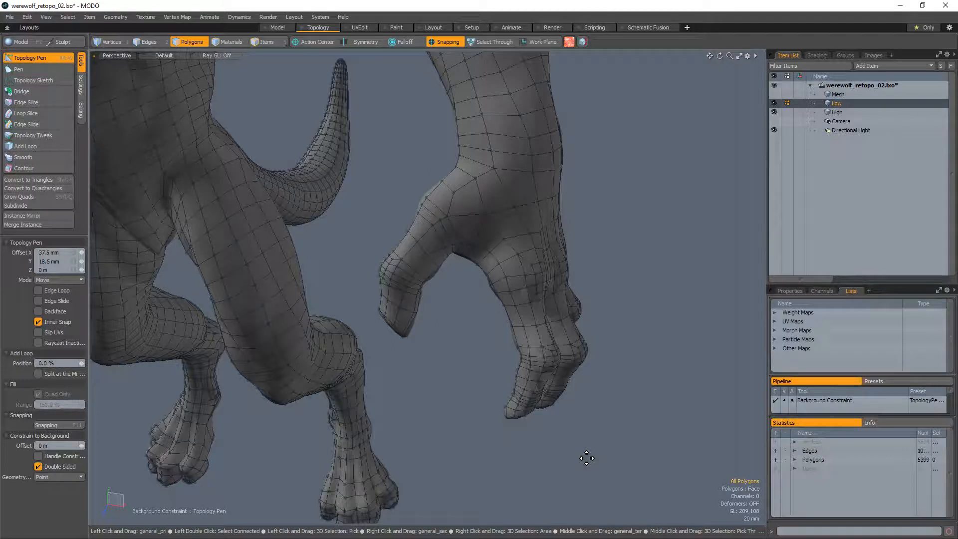
pyautogui.keyDown('alt'); pyautogui.moveTo(512, 298); pyautogui.dragTo(449, 323); pyautogui.keyUp('alt')
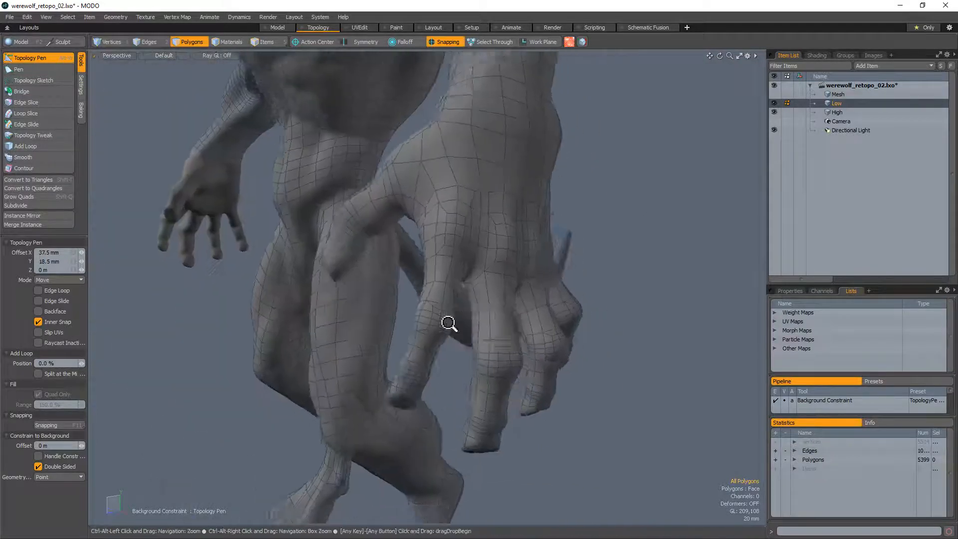
pyautogui.scroll(5, 438, 325)
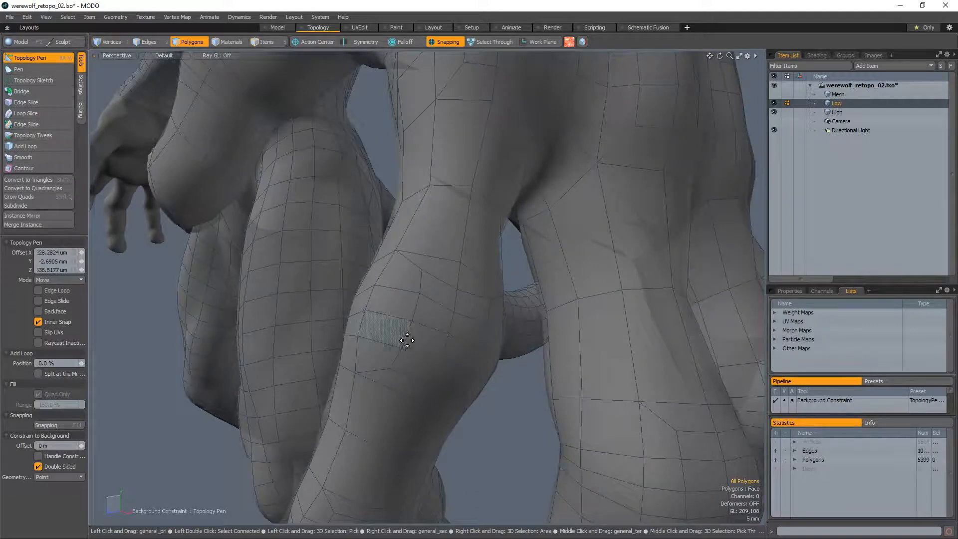
pyautogui.moveTo(404, 333); pyautogui.dragTo(423, 323)
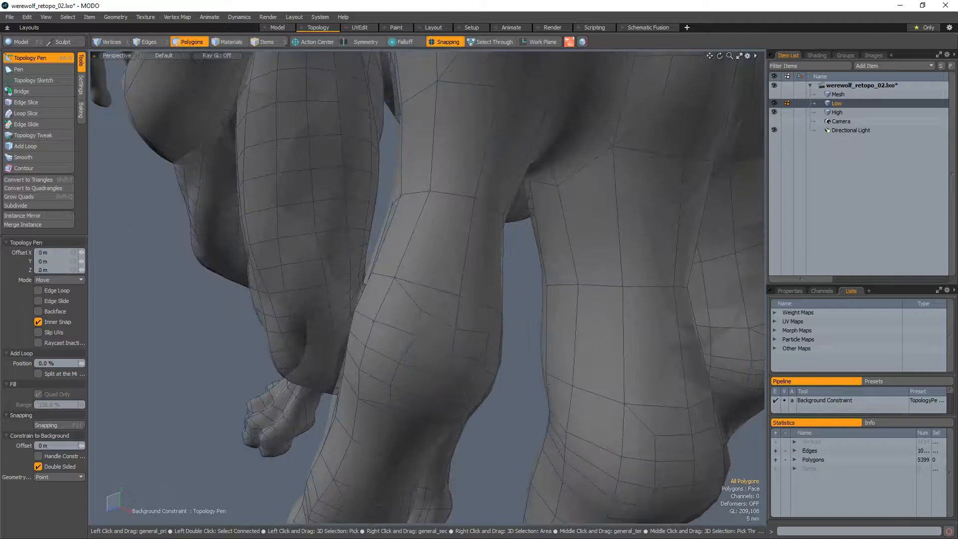
pyautogui.keyDown('alt'); pyautogui.moveTo(411, 289); pyautogui.dragTo(399, 327); pyautogui.keyUp('alt')
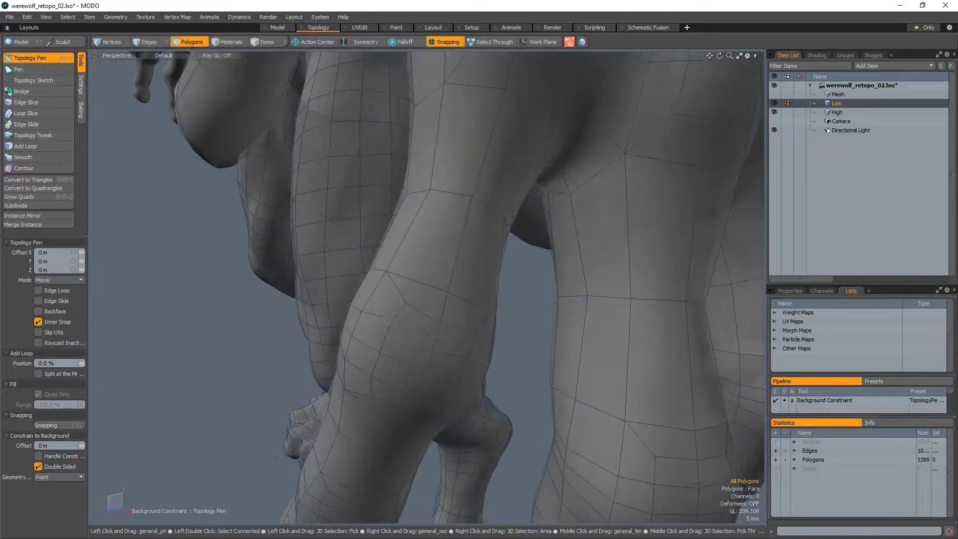
pyautogui.keyDown('alt'); pyautogui.moveTo(389, 367); pyautogui.dragTo(402, 316); pyautogui.keyUp('alt')
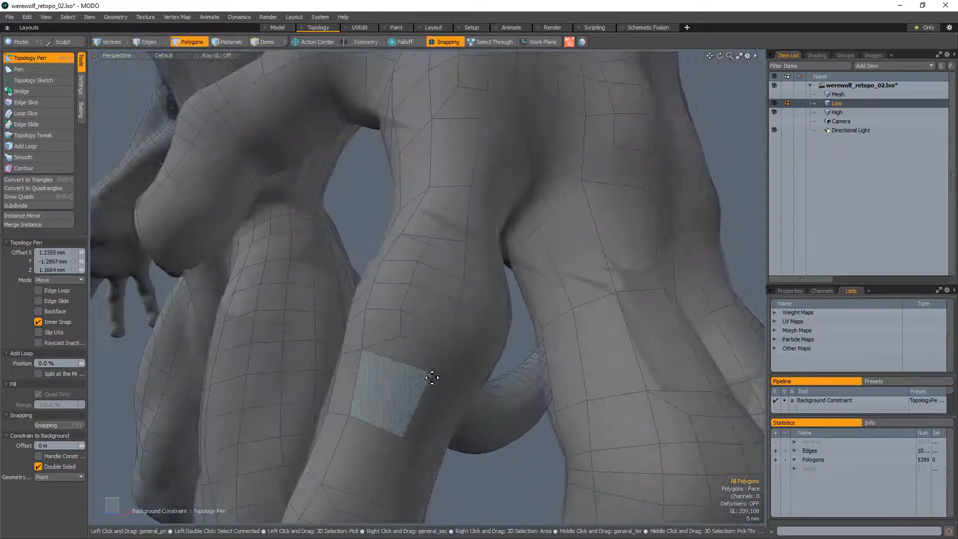
# Align the vertices along the side of the index finger's middle knuckle so its edge rows run evenly
pyautogui.keyDown('alt'); pyautogui.moveTo(461, 394); pyautogui.dragTo(393, 302); pyautogui.keyUp('alt')
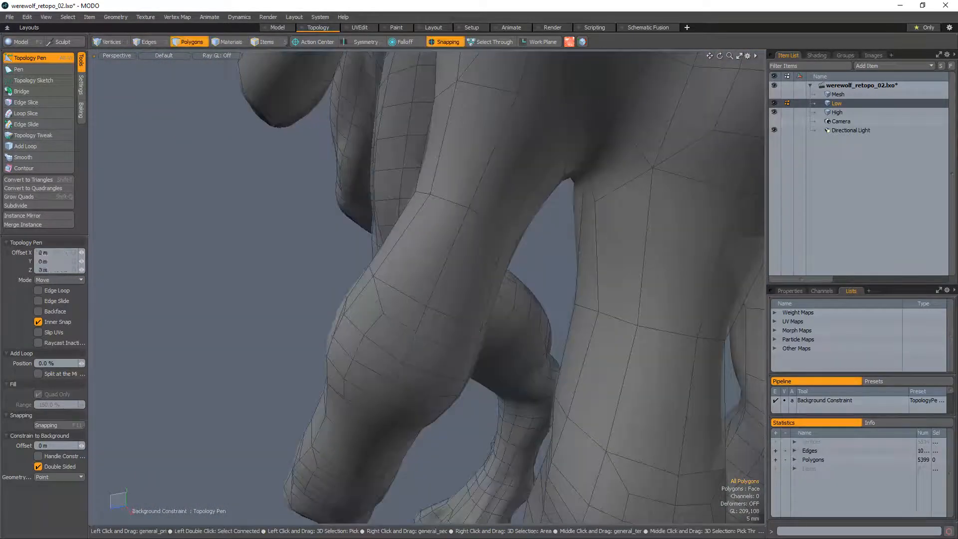
pyautogui.keyDown('alt'); pyautogui.moveTo(413, 388); pyautogui.dragTo(350, 332); pyautogui.keyUp('alt')
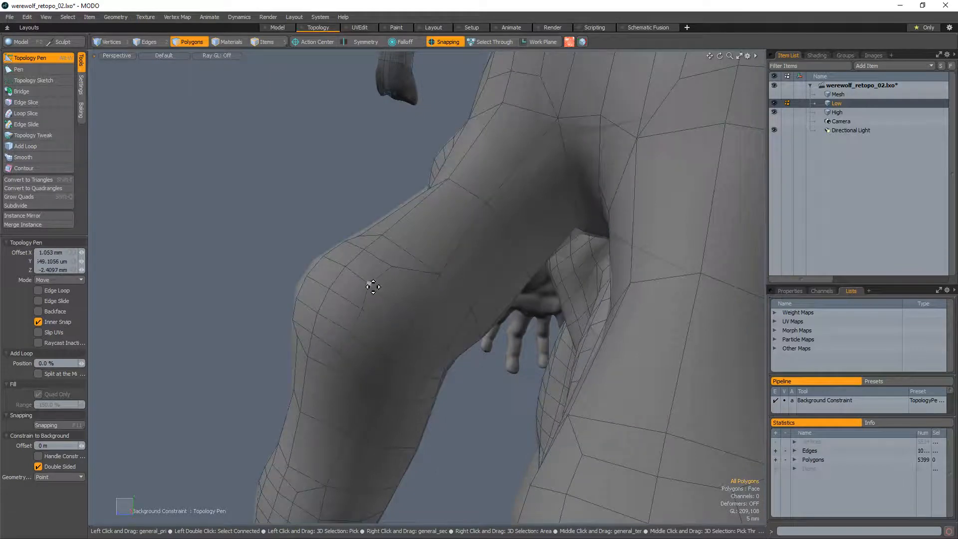
pyautogui.moveTo(414, 282)
pyautogui.keyDown('ctrl'); pyautogui.keyDown('alt'); pyautogui.mouseDown()
pyautogui.moveTo(373, 294)
pyautogui.moveTo(336, 341)
pyautogui.moveTo(426, 280)
pyautogui.moveTo(413, 280)
pyautogui.moveTo(385, 315)
pyautogui.moveTo(522, 360)
pyautogui.moveTo(381, 300)
pyautogui.moveTo(404, 336)
pyautogui.moveTo(442, 355)
pyautogui.moveTo(418, 280)
pyautogui.moveTo(435, 274)
pyautogui.moveTo(421, 300)
pyautogui.mouseUp(); pyautogui.keyUp('alt'); pyautogui.keyUp('ctrl')
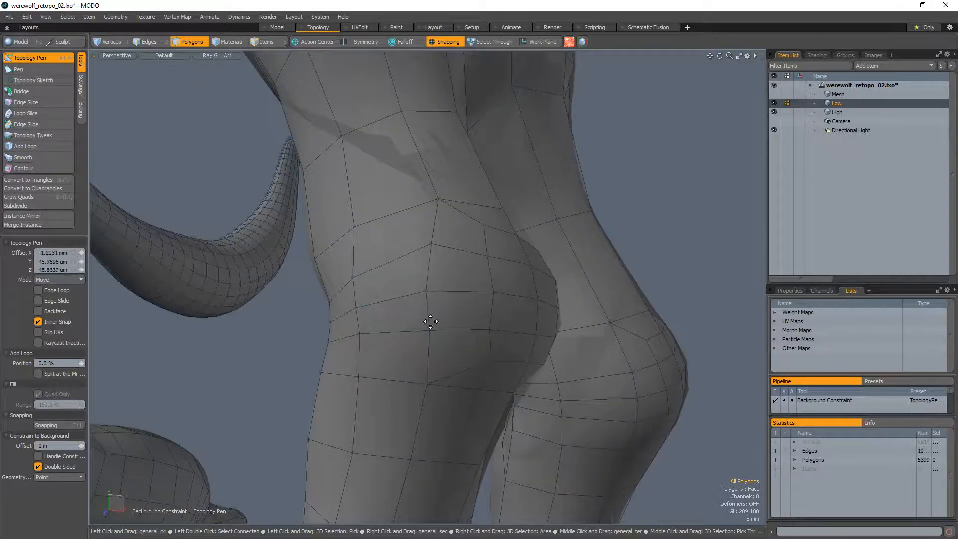
pyautogui.moveTo(430, 243); pyautogui.dragTo(432, 243)
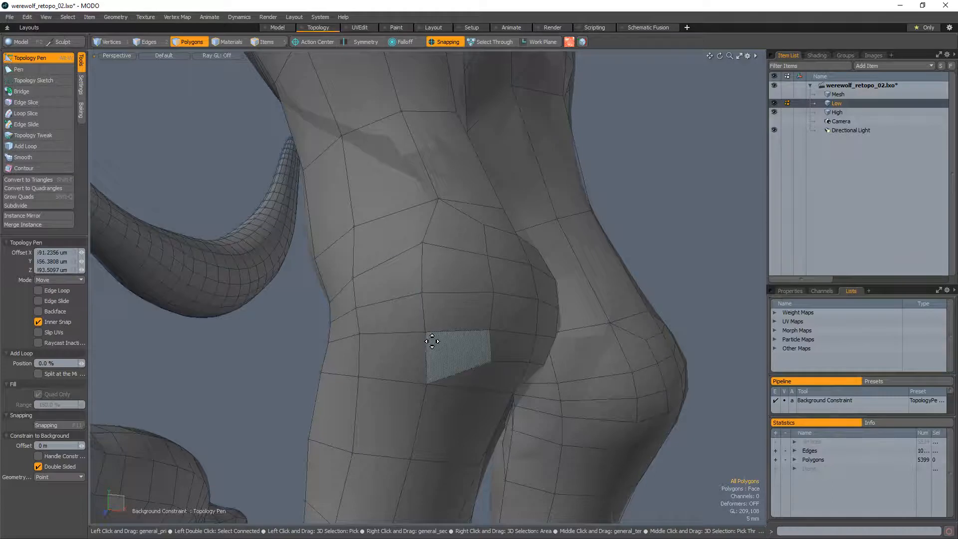
pyautogui.keyDown('alt'); pyautogui.moveTo(411, 229); pyautogui.dragTo(370, 331); pyautogui.keyUp('alt')
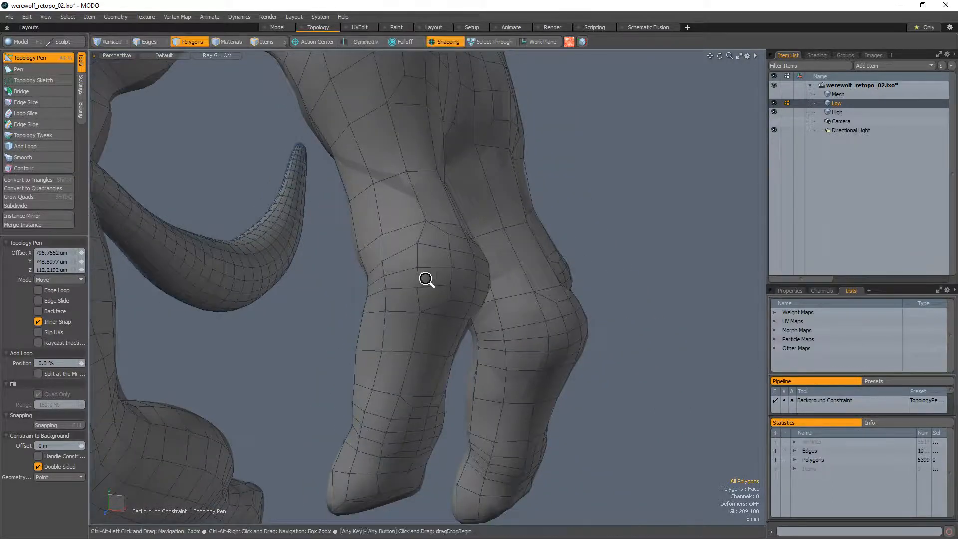
pyautogui.keyDown('alt'); pyautogui.moveTo(426, 278); pyautogui.dragTo(455, 278); pyautogui.keyUp('alt')
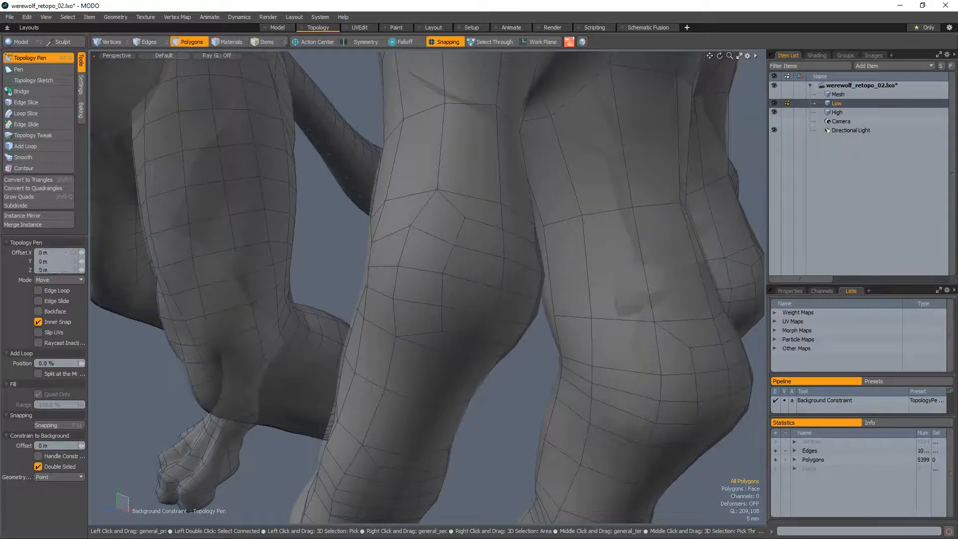
# Adjust the edge flow over the back of the hand where the index finger's base knuckle begins
pyautogui.keyDown('alt'); pyautogui.moveTo(460, 257); pyautogui.dragTo(464, 408); pyautogui.keyUp('alt')
pyautogui.keyDown('ctrl'); pyautogui.keyDown('alt'); pyautogui.moveTo(335, 246); pyautogui.dragTo(320, 288); pyautogui.keyUp('alt'); pyautogui.keyUp('ctrl')
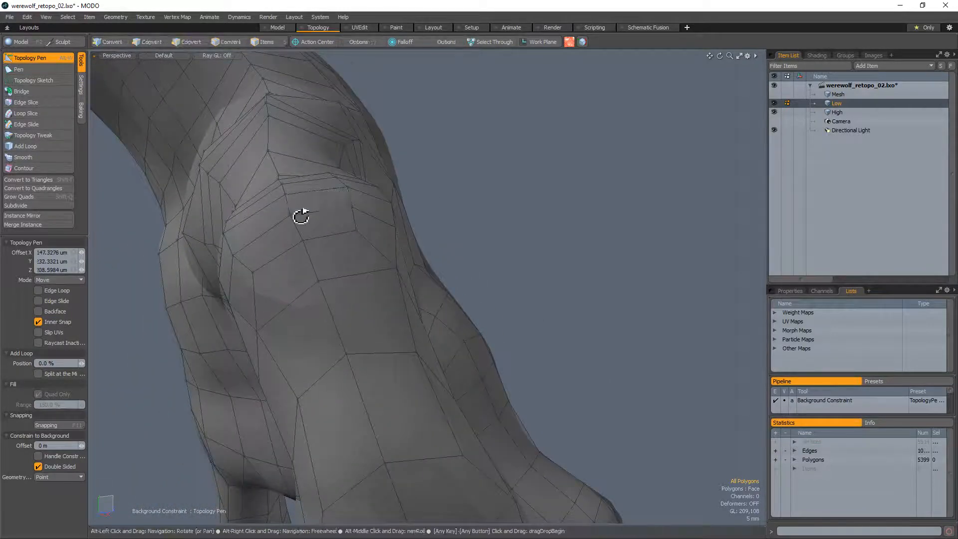
pyautogui.keyDown('alt'); pyautogui.moveTo(302, 214); pyautogui.dragTo(466, 283); pyautogui.keyUp('alt')
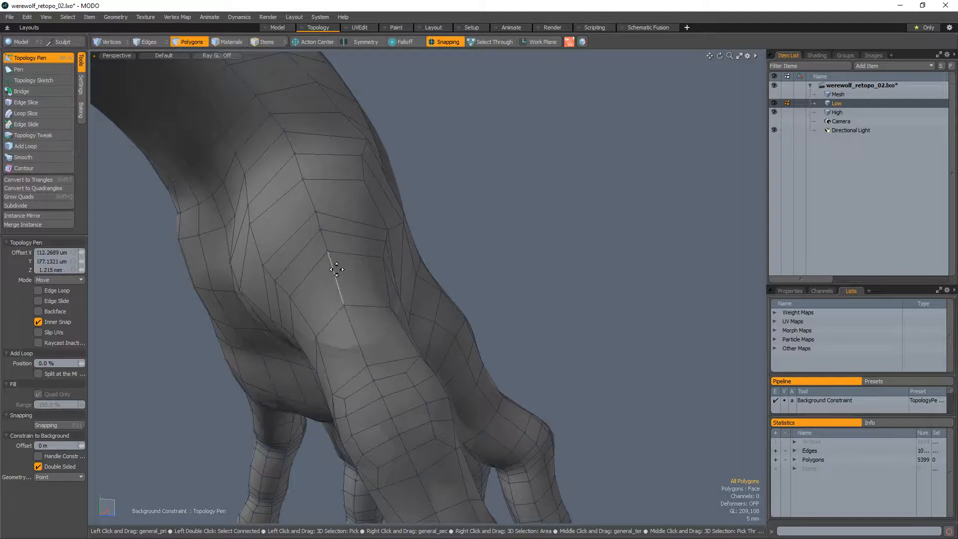
pyautogui.keyDown('alt'); pyautogui.moveTo(337, 270); pyautogui.dragTo(343, 277); pyautogui.keyUp('alt')
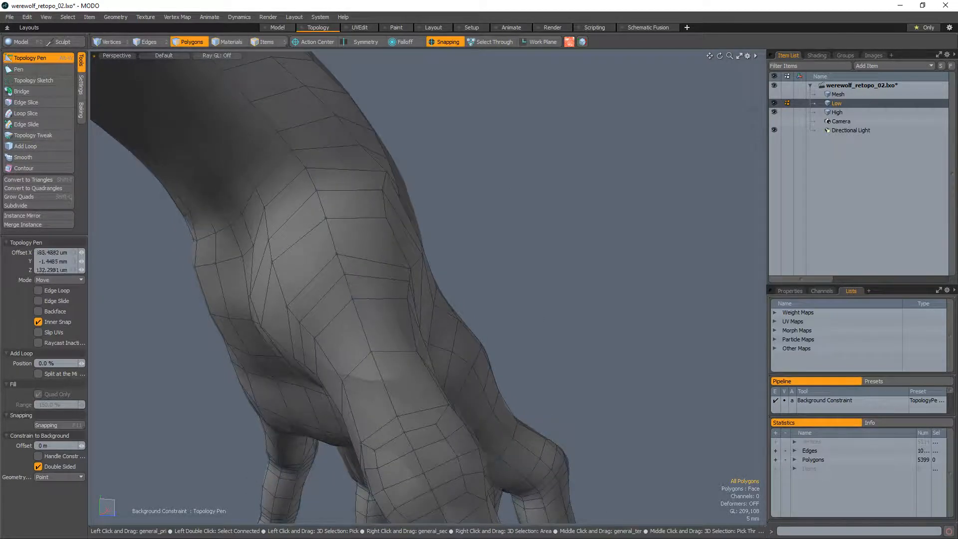
# Even out the vertex spacing of the polygon rows across the wrist just above the thumb base
pyautogui.keyDown('alt'); pyautogui.moveTo(342, 278); pyautogui.dragTo(476, 271); pyautogui.keyUp('alt')
pyautogui.press('space')
pyautogui.press('l')
pyautogui.click(627, 289)
pyautogui.hotkey('alt', 'w')
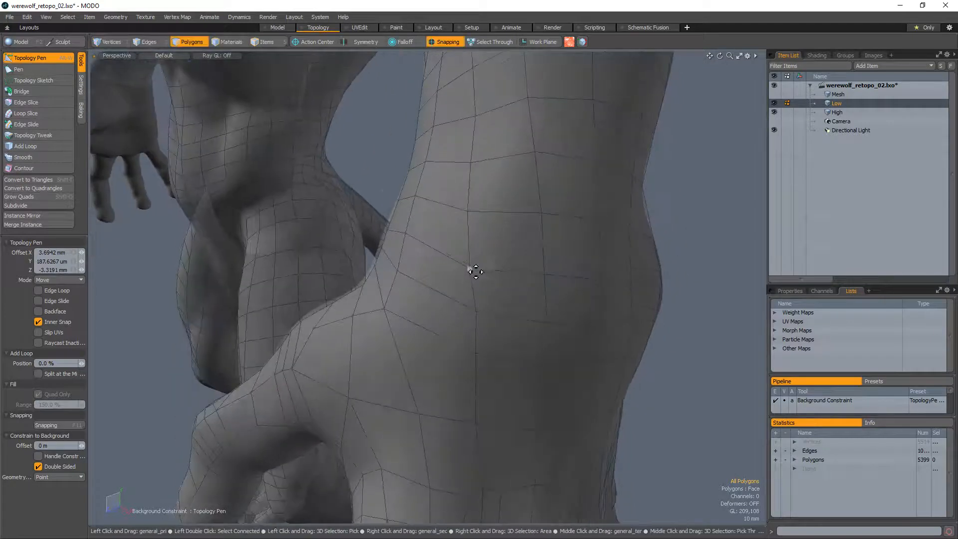
pyautogui.keyDown('alt'); pyautogui.moveTo(474, 220); pyautogui.dragTo(501, 299); pyautogui.keyUp('alt')
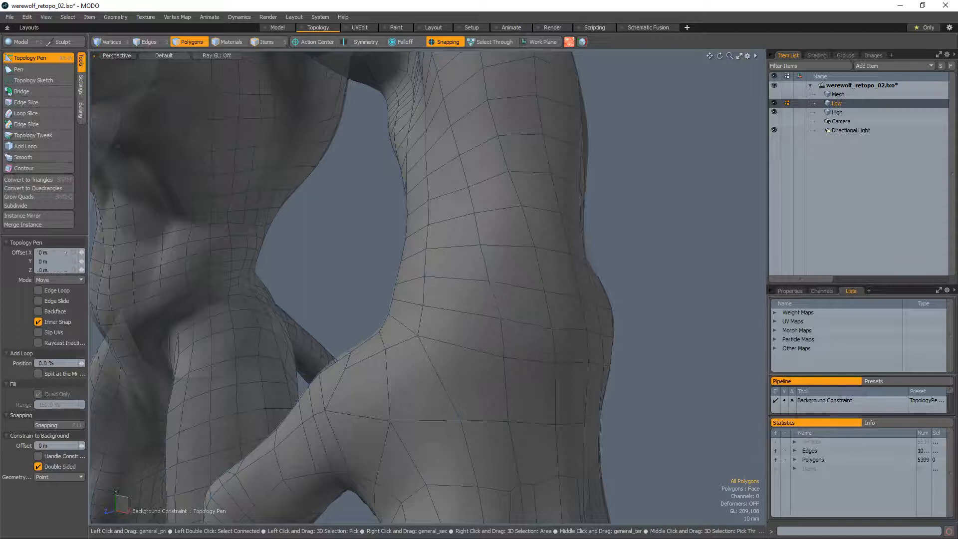
pyautogui.keyDown('alt'); pyautogui.moveTo(489, 281); pyautogui.dragTo(533, 295); pyautogui.keyUp('alt')
pyautogui.keyDown('alt'); pyautogui.moveTo(520, 241); pyautogui.dragTo(483, 251); pyautogui.keyUp('alt')
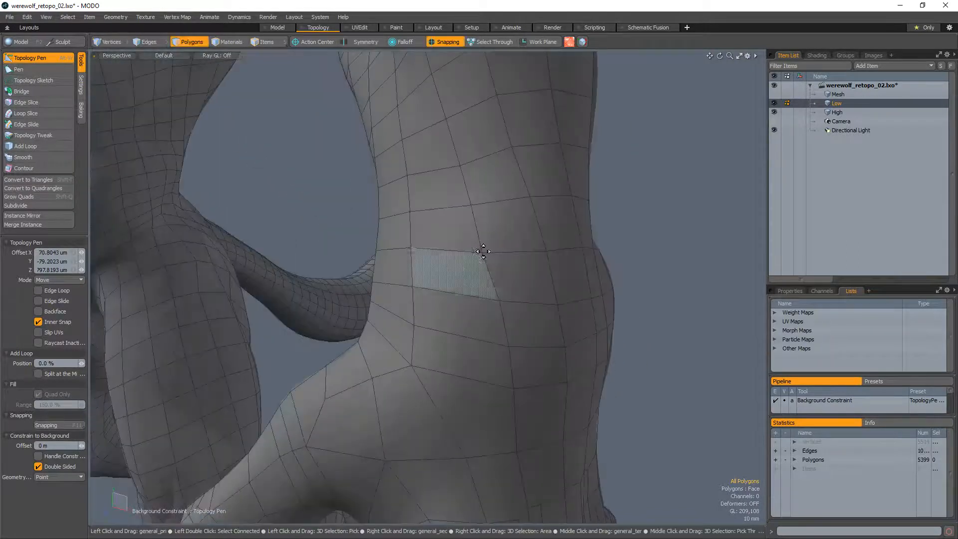
# Examine the polygon loop running from the thumb web around the thumb base and wrist
pyautogui.keyDown('ctrl'); pyautogui.keyDown('alt'); pyautogui.moveTo(494, 206); pyautogui.dragTo(445, 274); pyautogui.keyUp('alt'); pyautogui.keyUp('ctrl')
pyautogui.scroll(3, 468, 216)
pyautogui.press('space')
pyautogui.press('l')
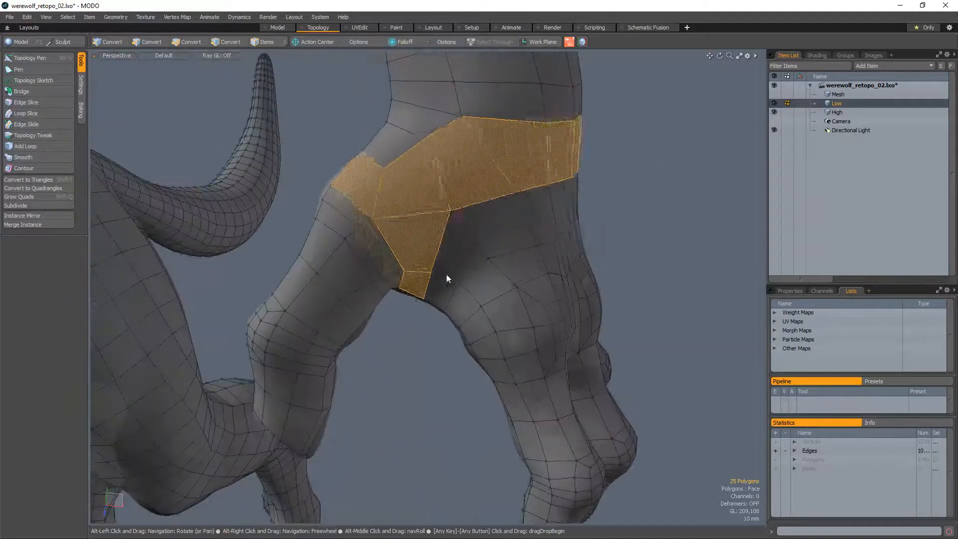
# Select the ring of polygons where the thumb base joins the palm and delete it
pyautogui.click(423, 247)
pyautogui.keyDown('alt'); pyautogui.moveTo(413, 306); pyautogui.dragTo(612, 167); pyautogui.keyUp('alt')
pyautogui.keyDown('alt'); pyautogui.keyDown('shift'); pyautogui.moveTo(327, 161); pyautogui.dragTo(312, 357); pyautogui.keyUp('shift'); pyautogui.keyUp('alt')
pyautogui.moveTo(312, 357)
pyautogui.keyDown('shift'); pyautogui.mouseDown()
pyautogui.moveTo(364, 303)
pyautogui.moveTo(315, 351)
pyautogui.moveTo(403, 281)
pyautogui.mouseUp(); pyautogui.keyUp('shift')
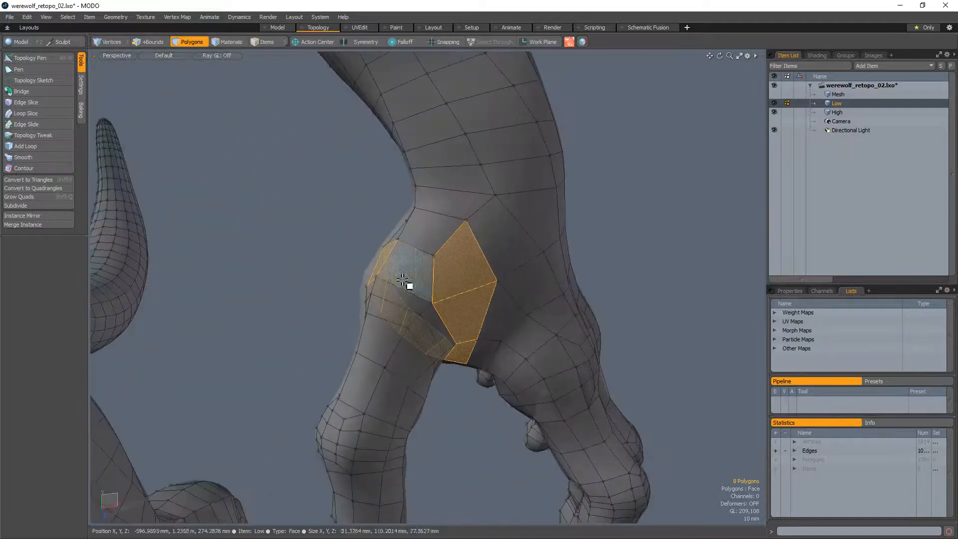
pyautogui.press('Delete')
pyautogui.keyDown('alt'); pyautogui.moveTo(472, 283); pyautogui.dragTo(429, 373); pyautogui.keyUp('alt')
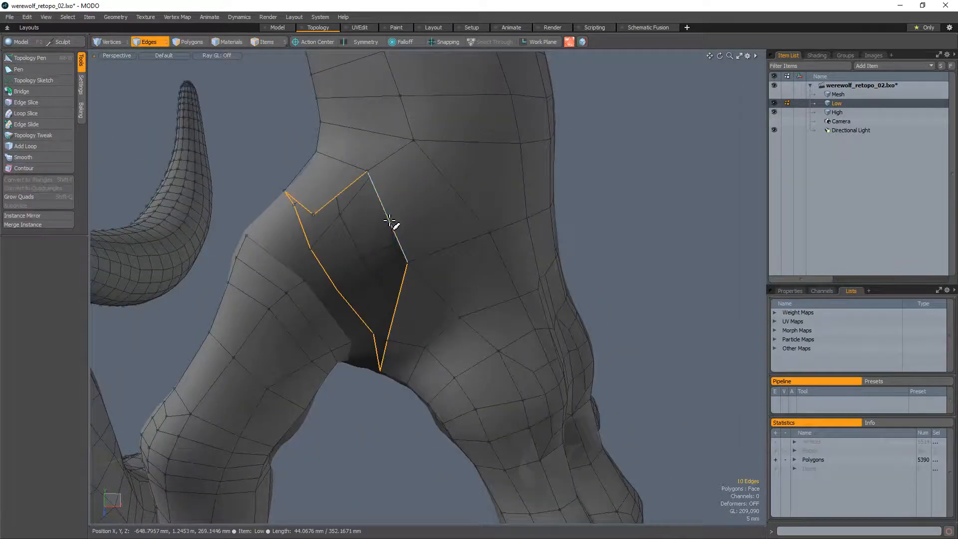
pyautogui.keyDown('alt'); pyautogui.moveTo(391, 257); pyautogui.dragTo(419, 289); pyautogui.keyUp('alt')
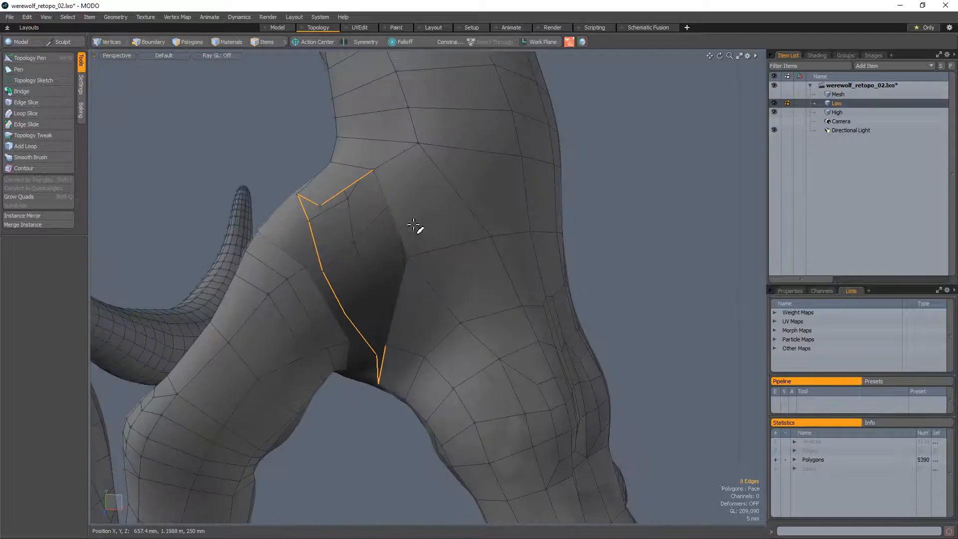
pyautogui.keyDown('alt'); pyautogui.moveTo(415, 227); pyautogui.dragTo(386, 275); pyautogui.keyUp('alt')
pyautogui.keyDown('alt'); pyautogui.moveTo(402, 322); pyautogui.dragTo(385, 325); pyautogui.keyUp('alt')
pyautogui.press('Escape')
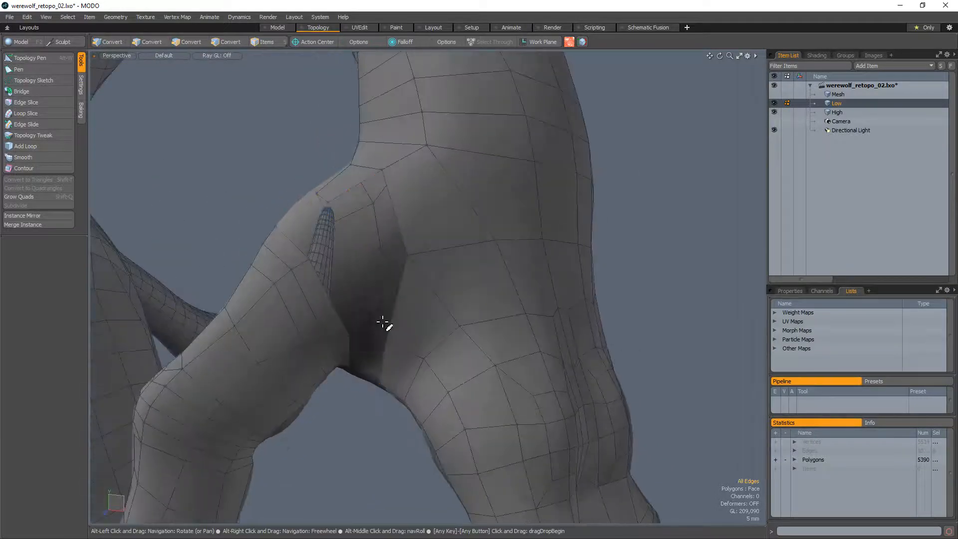
# Bridge the facing edges across the gap at the underside of the web between thumb and palm
pyautogui.hotkey('alt', 'w')
pyautogui.keyDown('alt'); pyautogui.moveTo(396, 365); pyautogui.dragTo(394, 265); pyautogui.keyUp('alt')
pyautogui.press('space')
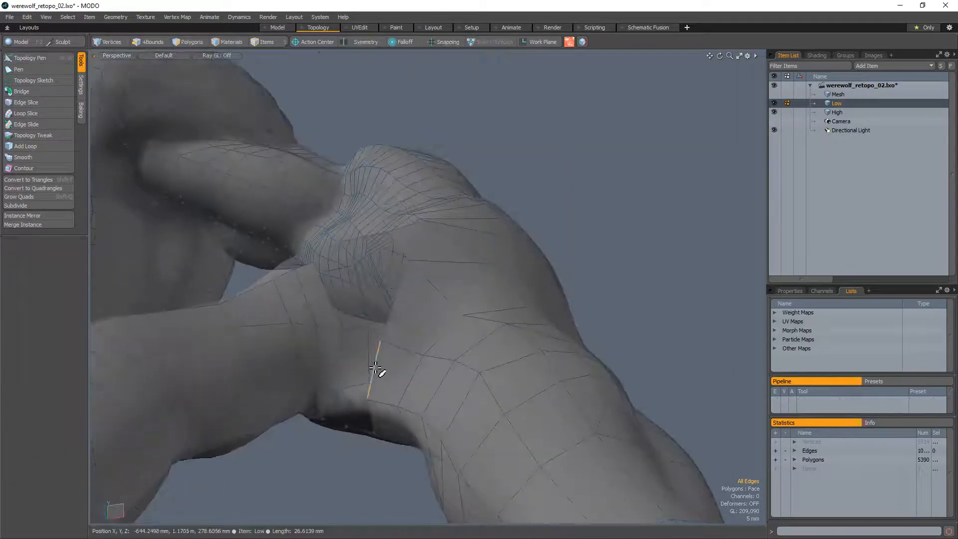
pyautogui.hotkey('alt', 'w')
pyautogui.press('space')
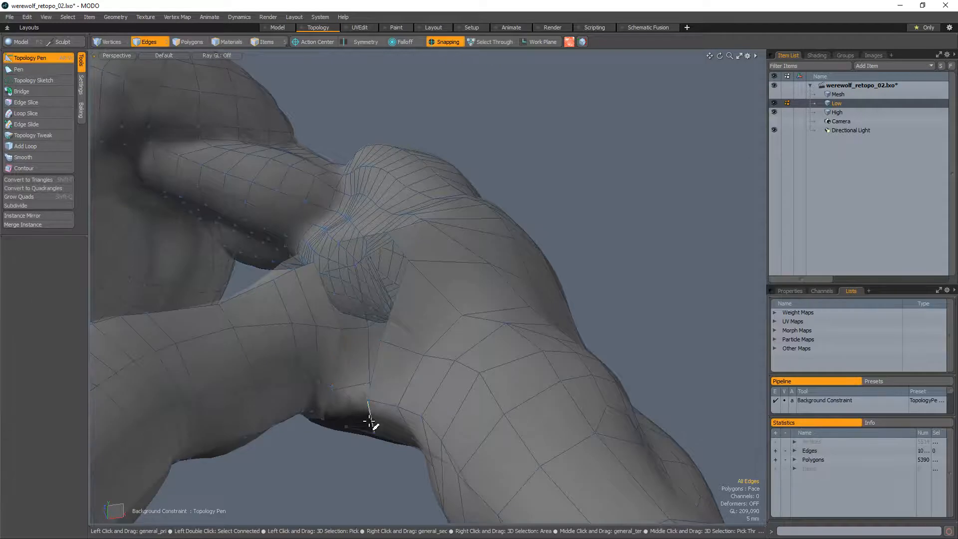
pyautogui.click(371, 417)
pyautogui.keyDown('alt'); pyautogui.moveTo(343, 395); pyautogui.dragTo(380, 412); pyautogui.keyUp('alt')
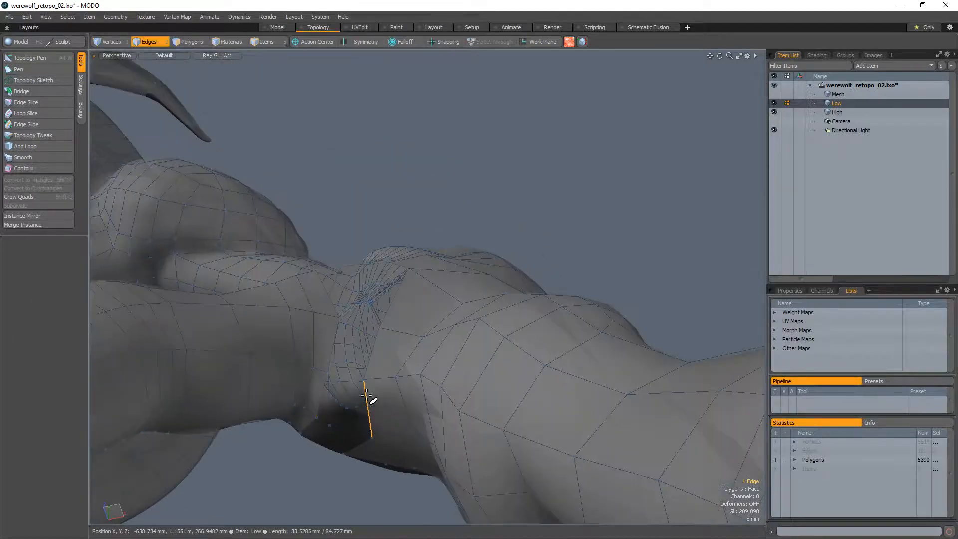
pyautogui.keyDown('alt'); pyautogui.moveTo(326, 384); pyautogui.dragTo(329, 402); pyautogui.keyUp('alt')
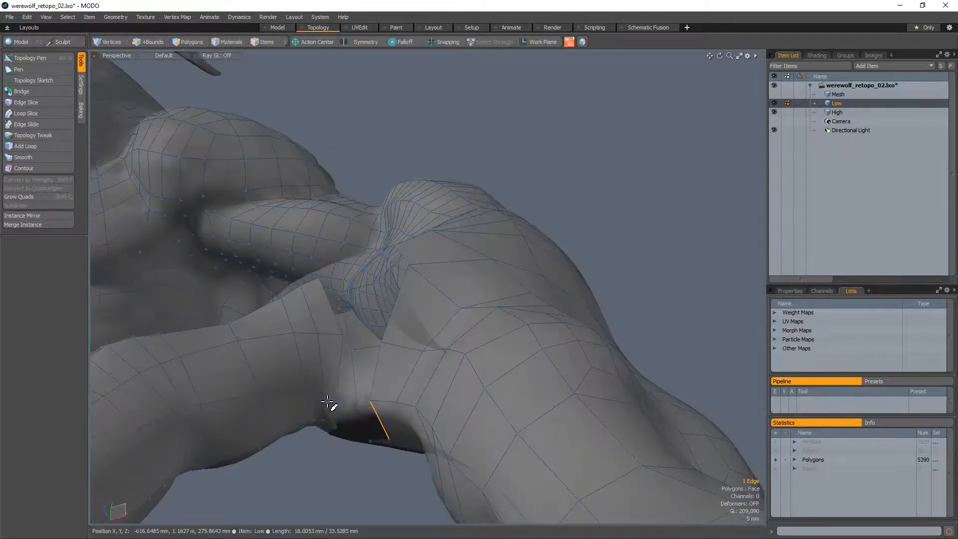
pyautogui.press('p')
pyautogui.click(368, 375)
pyautogui.keyDown('alt'); pyautogui.moveTo(370, 376); pyautogui.dragTo(425, 400); pyautogui.keyUp('alt')
pyautogui.press('space')
pyautogui.click(349, 457)
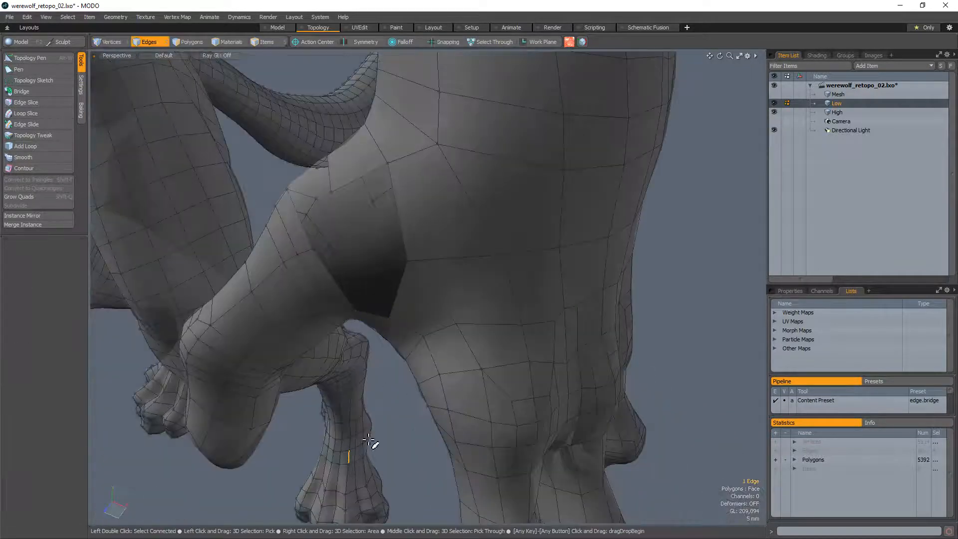
# Select the three polygons spanning the web between thumb and palm and delete them
pyautogui.press('3')
pyautogui.moveTo(370, 442)
pyautogui.keyDown('alt'); pyautogui.mouseDown()
pyautogui.moveTo(359, 348)
pyautogui.moveTo(381, 246)
pyautogui.moveTo(518, 152)
pyautogui.mouseUp(); pyautogui.keyUp('alt')
pyautogui.click(338, 241)
pyautogui.moveTo(462, 207)
pyautogui.mouseDown()
pyautogui.moveTo(441, 207)
pyautogui.moveTo(413, 309)
pyautogui.moveTo(438, 346)
pyautogui.moveTo(417, 332)
pyautogui.moveTo(457, 210)
pyautogui.moveTo(496, 188)
pyautogui.moveTo(466, 280)
pyautogui.moveTo(359, 261)
pyautogui.moveTo(396, 244)
pyautogui.moveTo(396, 272)
pyautogui.moveTo(372, 296)
pyautogui.mouseUp()
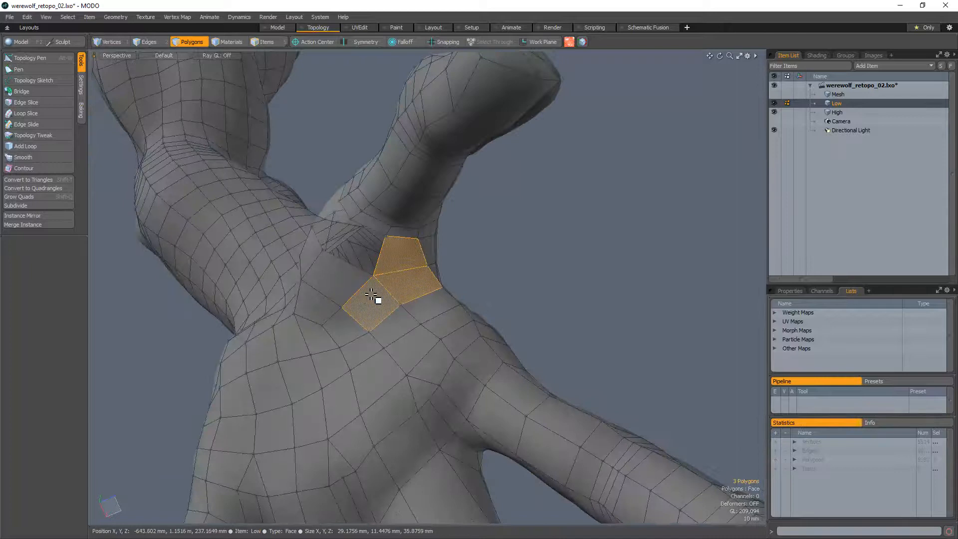
pyautogui.press('Delete')
# Reposition the border vertices of the open gap between thumb base and palm with the Topology Pen
pyautogui.keyDown('alt'); pyautogui.moveTo(447, 217); pyautogui.dragTo(391, 278); pyautogui.keyUp('alt')
pyautogui.hotkey('alt', 'w')
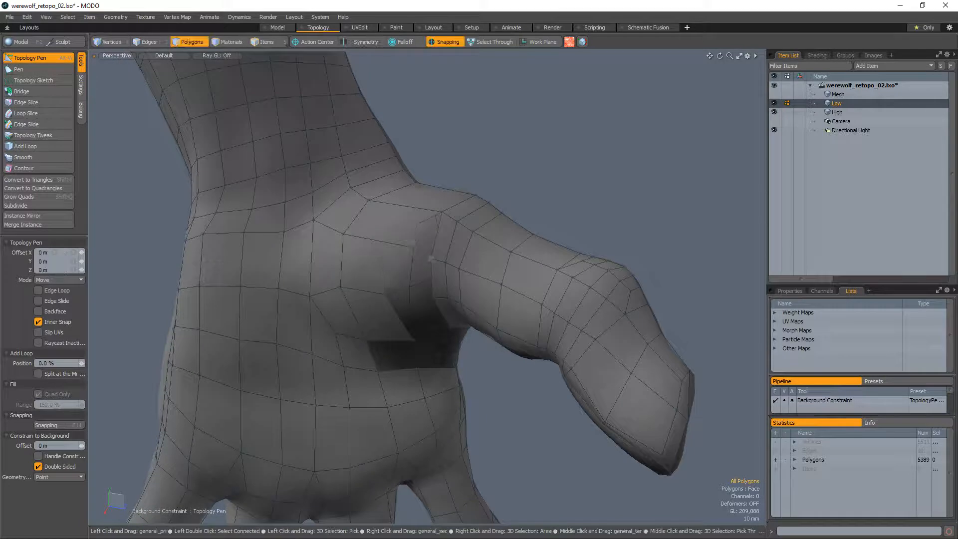
pyautogui.keyDown('alt'); pyautogui.moveTo(431, 258); pyautogui.dragTo(426, 300); pyautogui.keyUp('alt')
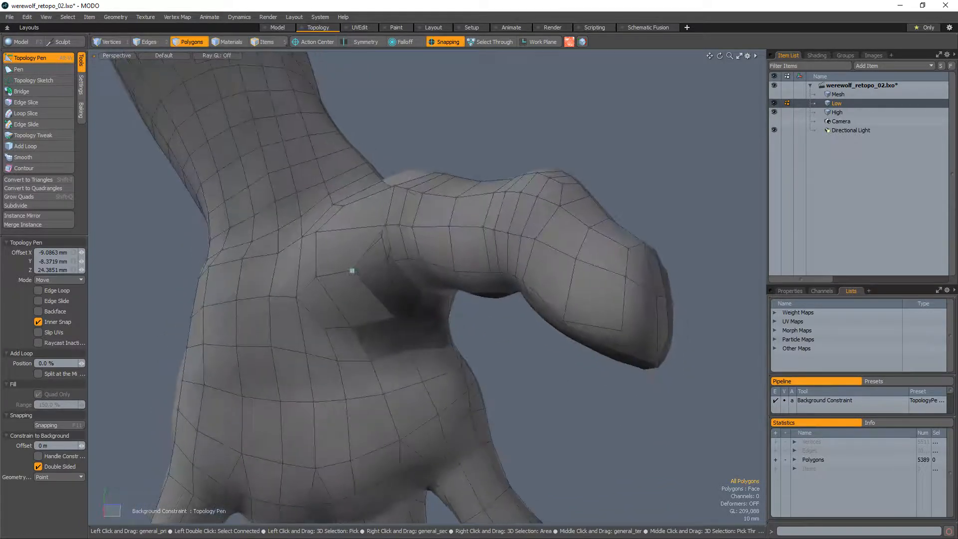
pyautogui.keyDown('alt'); pyautogui.moveTo(394, 261); pyautogui.dragTo(380, 298); pyautogui.keyUp('alt')
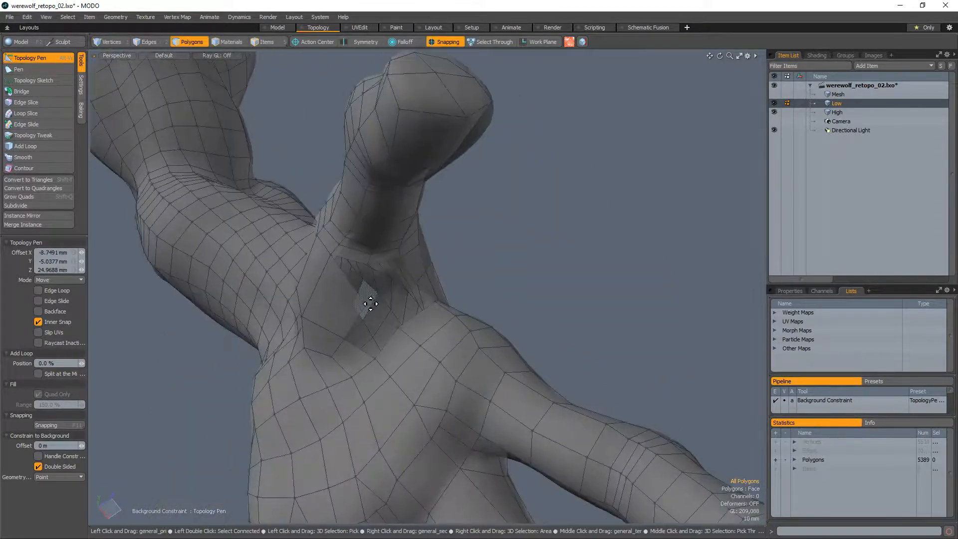
pyautogui.keyDown('alt'); pyautogui.moveTo(368, 264); pyautogui.dragTo(392, 246); pyautogui.keyUp('alt')
# Loop Slice the wide polygon strip at the thumb base with one cut at 50%
pyautogui.press('q')
pyautogui.click(399, 256)
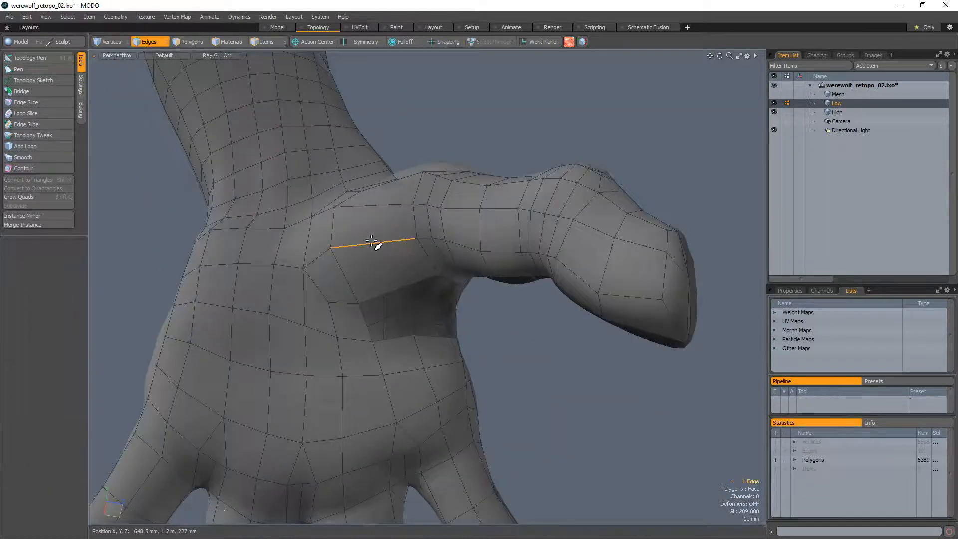
pyautogui.click(42, 114)
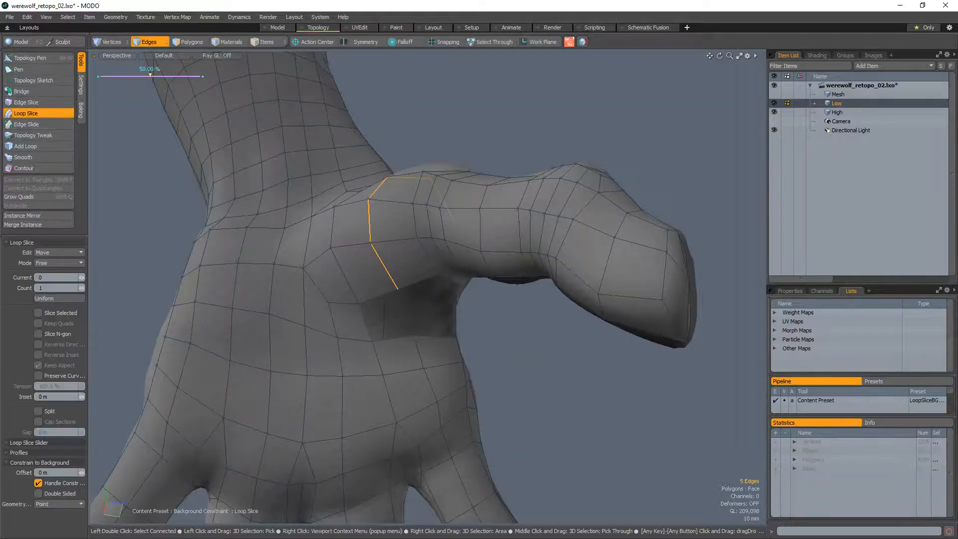
pyautogui.press('q')
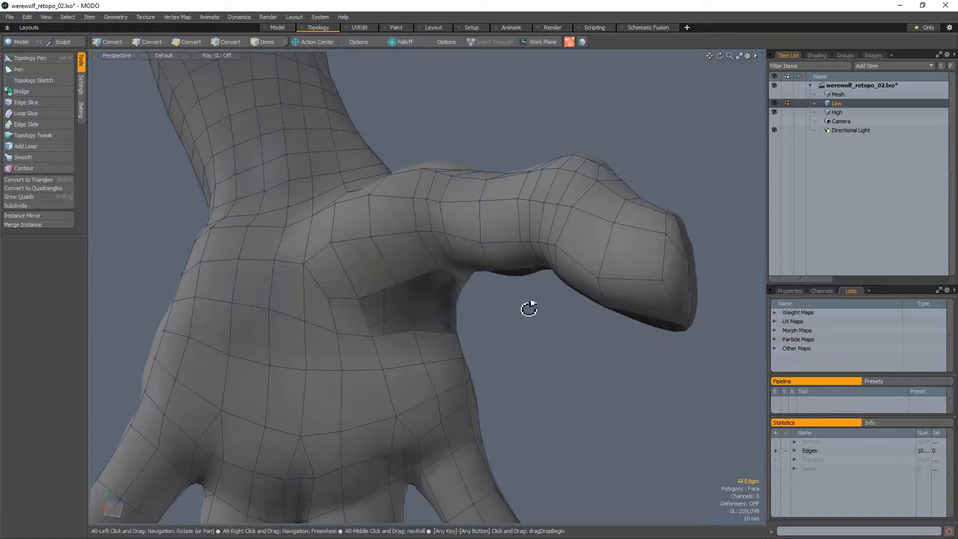
# Close the remaining gap between thumb base and palm with new Topology Pen polygons and align their vertices
pyautogui.keyDown('alt'); pyautogui.moveTo(528, 306); pyautogui.dragTo(392, 306); pyautogui.keyUp('alt')
pyautogui.hotkey('alt', 'w')
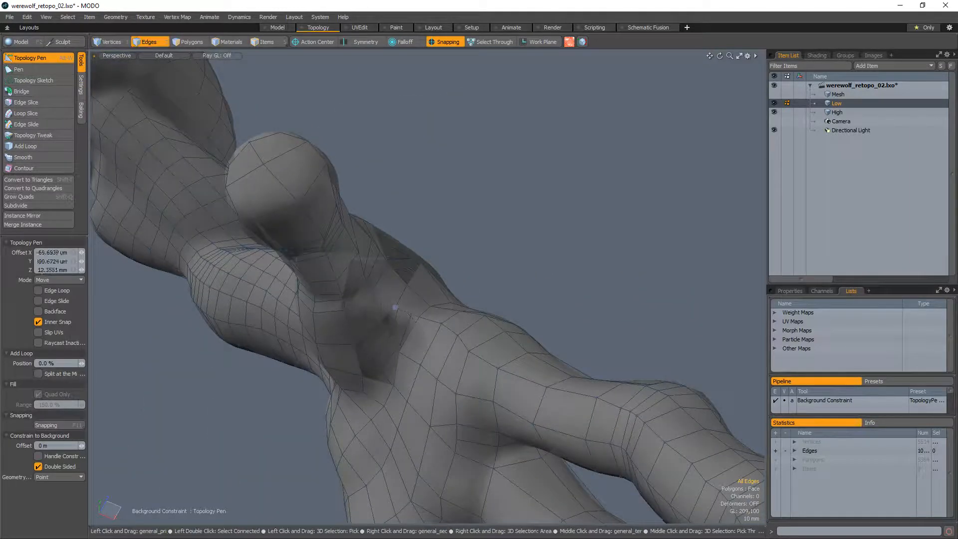
pyautogui.keyDown('alt'); pyautogui.moveTo(395, 307); pyautogui.dragTo(406, 334); pyautogui.keyUp('alt')
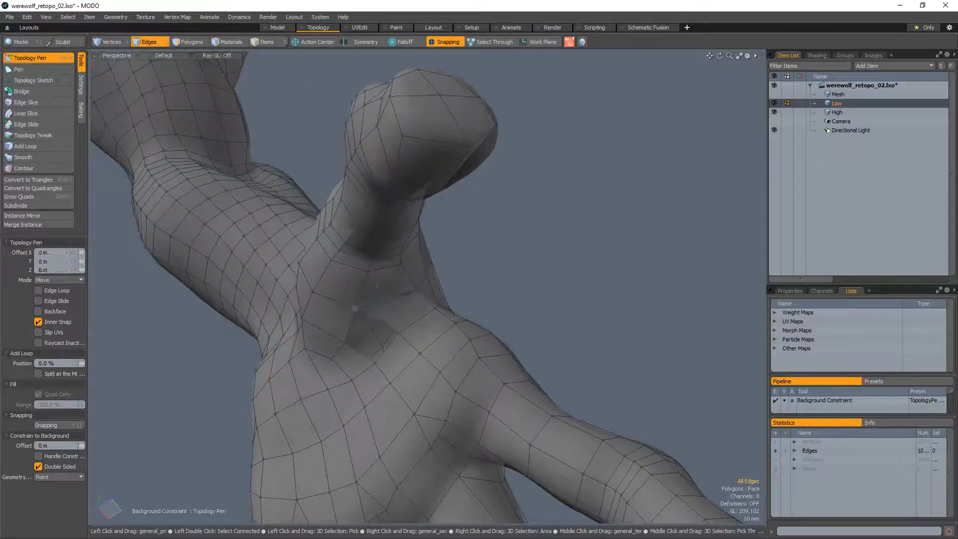
pyautogui.keyDown('shift'); pyautogui.moveTo(355, 308); pyautogui.dragTo(363, 268); pyautogui.keyUp('shift')
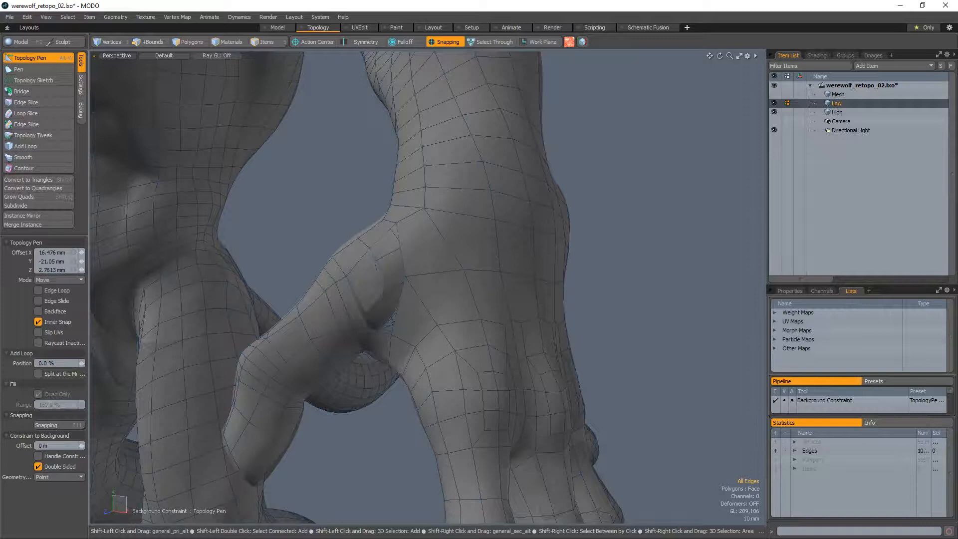
pyautogui.keyDown('alt'); pyautogui.moveTo(395, 320); pyautogui.dragTo(402, 289); pyautogui.keyUp('alt')
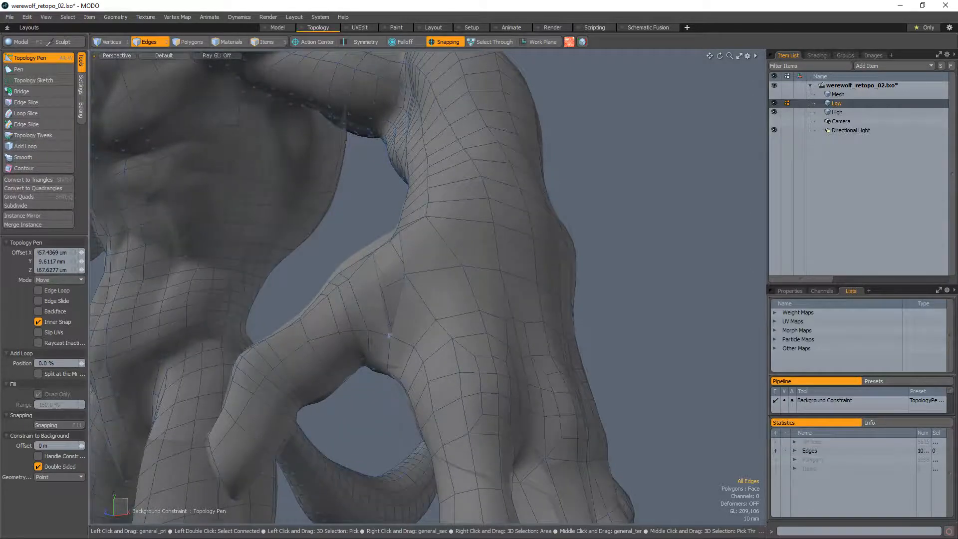
pyautogui.keyDown('alt'); pyautogui.moveTo(403, 263); pyautogui.dragTo(414, 280); pyautogui.keyUp('alt')
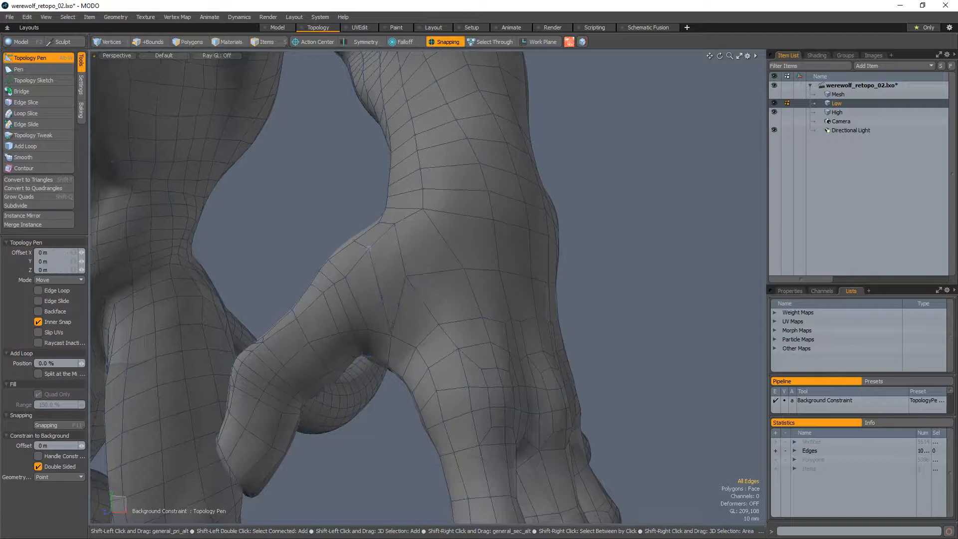
pyautogui.keyDown('alt'); pyautogui.moveTo(369, 247); pyautogui.dragTo(398, 336); pyautogui.keyUp('alt')
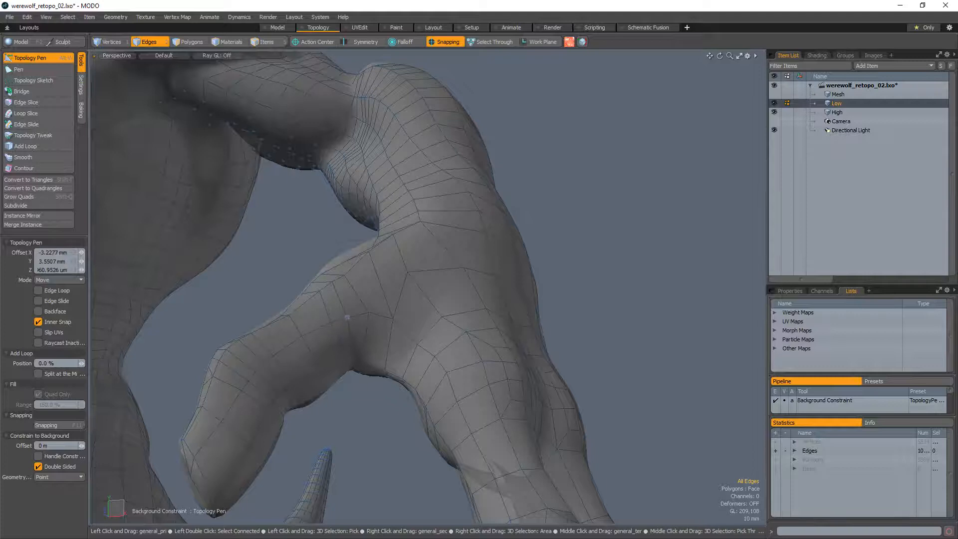
# Examine how the edge and polygon loops run from the thumb base across the hand and along the fingers
pyautogui.keyDown('alt'); pyautogui.moveTo(394, 323); pyautogui.dragTo(348, 328); pyautogui.keyUp('alt')
pyautogui.press('q')
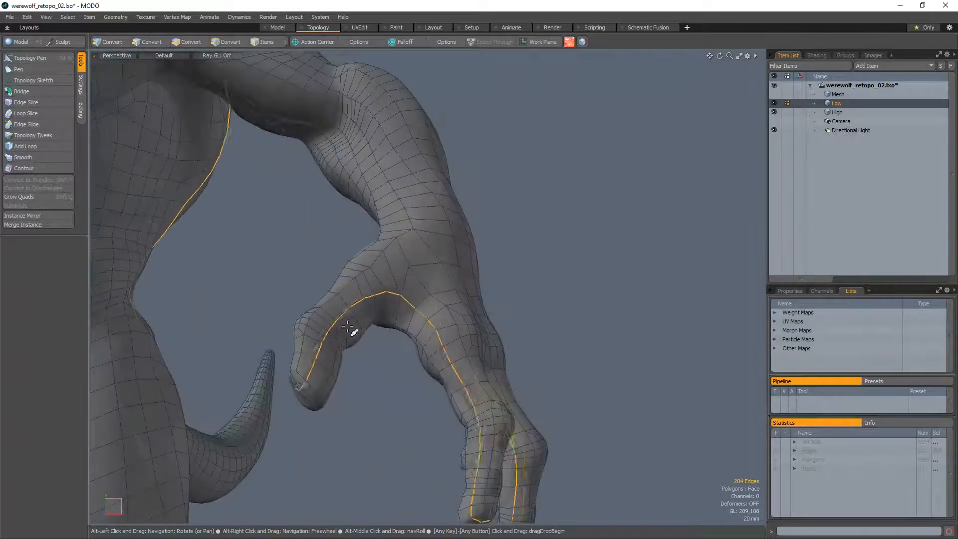
pyautogui.click(624, 271)
pyautogui.keyDown('alt'); pyautogui.moveTo(624, 272); pyautogui.dragTo(440, 318); pyautogui.keyUp('alt')
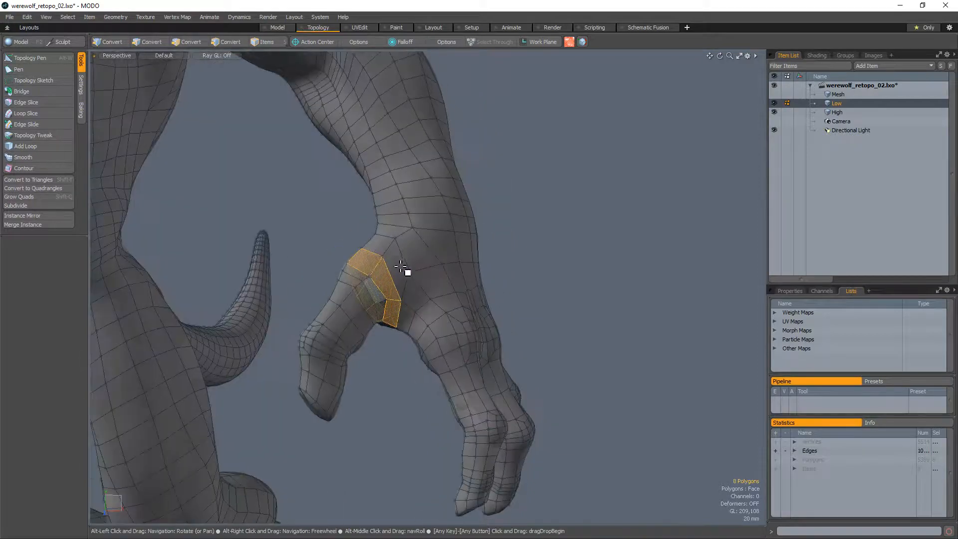
pyautogui.moveTo(401, 268); pyautogui.dragTo(379, 245)
pyautogui.press('l')
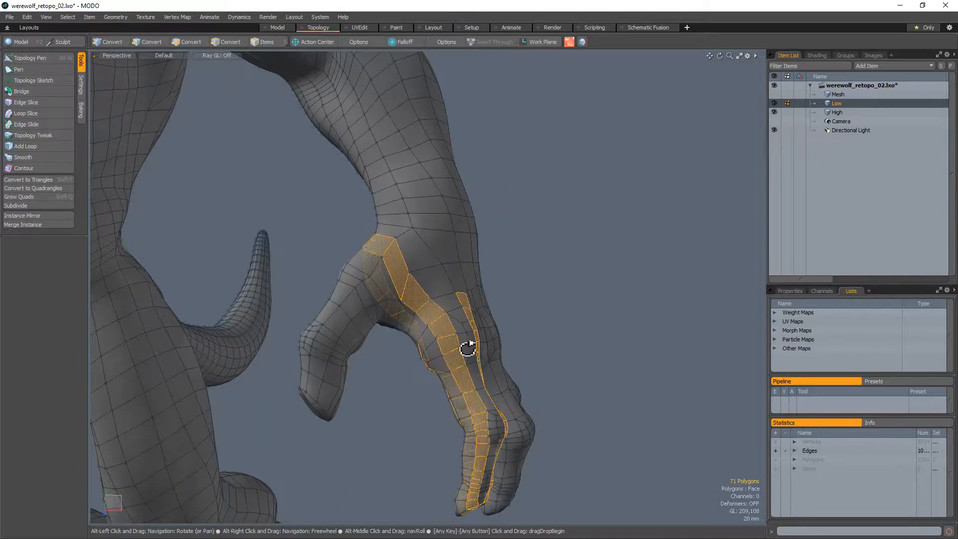
pyautogui.keyDown('alt'); pyautogui.moveTo(466, 346); pyautogui.dragTo(483, 251); pyautogui.keyUp('alt')
pyautogui.keyDown('alt'); pyautogui.moveTo(541, 274); pyautogui.dragTo(574, 283); pyautogui.keyUp('alt')
pyautogui.click(574, 283)
pyautogui.moveTo(434, 287)
pyautogui.keyDown('alt'); pyautogui.mouseDown()
pyautogui.moveTo(499, 336)
pyautogui.moveTo(456, 443)
pyautogui.moveTo(335, 453)
pyautogui.moveTo(253, 477)
pyautogui.moveTo(443, 278)
pyautogui.mouseUp(); pyautogui.keyUp('alt')
pyautogui.scroll(6, 441, 269)
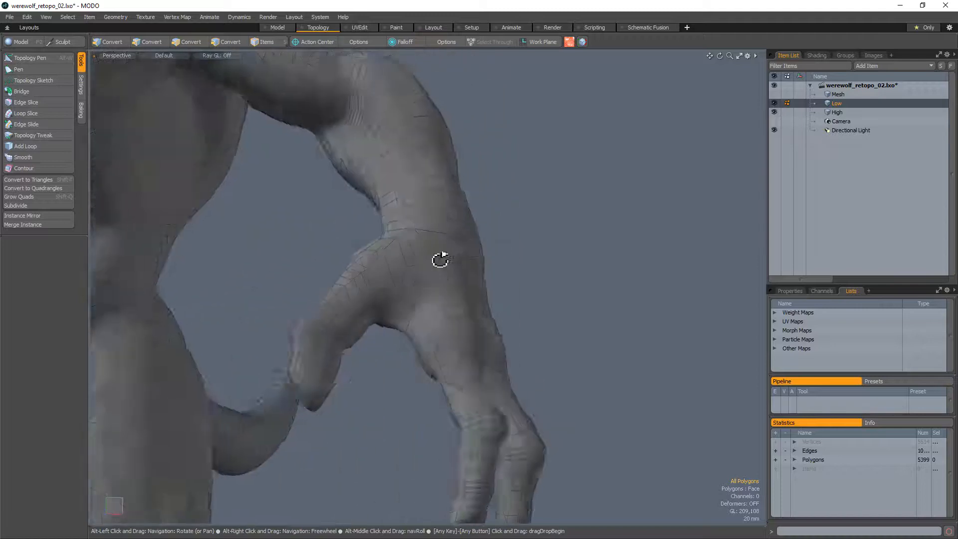
# Even out the vertices of the rebuilt polygons where the thumb base meets the back of the hand
pyautogui.hotkey('alt', 'w')
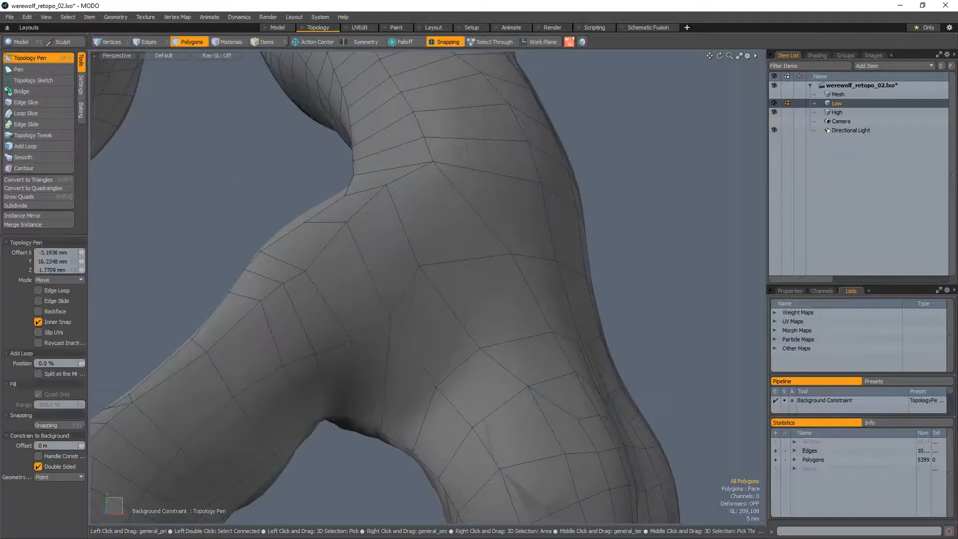
pyautogui.keyDown('ctrl'); pyautogui.keyDown('alt'); pyautogui.moveTo(439, 336); pyautogui.dragTo(359, 336); pyautogui.keyUp('alt'); pyautogui.keyUp('ctrl')
pyautogui.keyDown('alt'); pyautogui.moveTo(359, 336); pyautogui.dragTo(397, 271); pyautogui.keyUp('alt')
pyautogui.press('2')
pyautogui.doubleClick(290, 266)
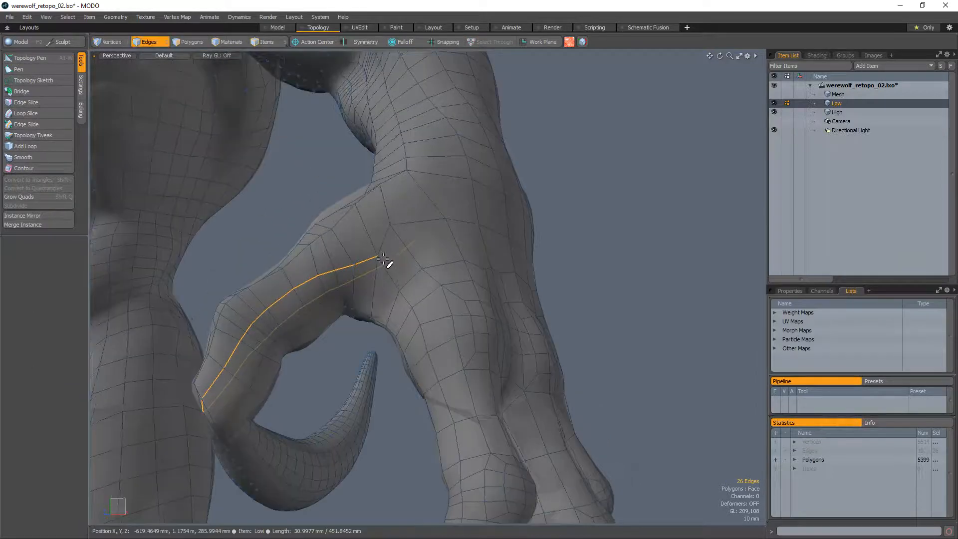
pyautogui.hotkey('alt', 'w')
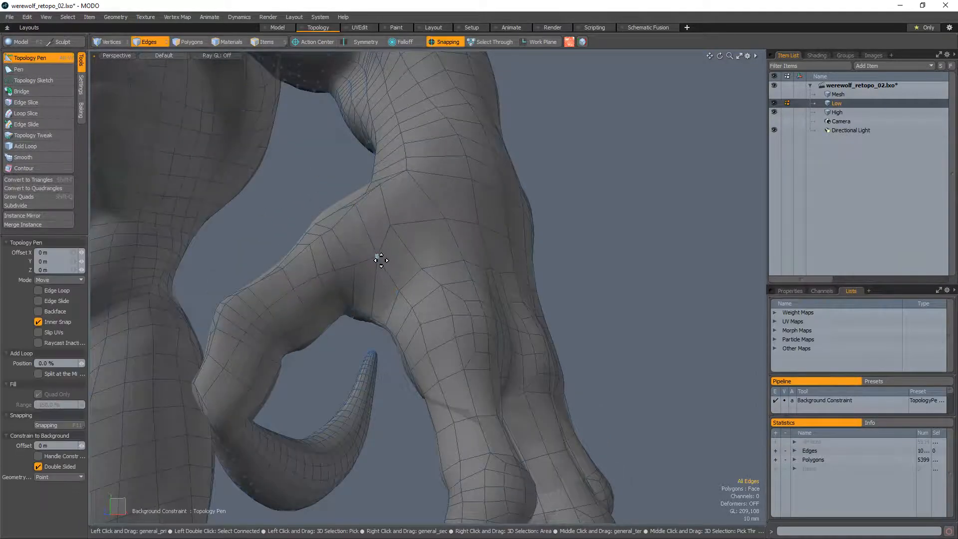
pyautogui.moveTo(383, 256); pyautogui.dragTo(387, 265)
pyautogui.keyDown('alt'); pyautogui.moveTo(387, 265); pyautogui.dragTo(440, 274); pyautogui.keyUp('alt')
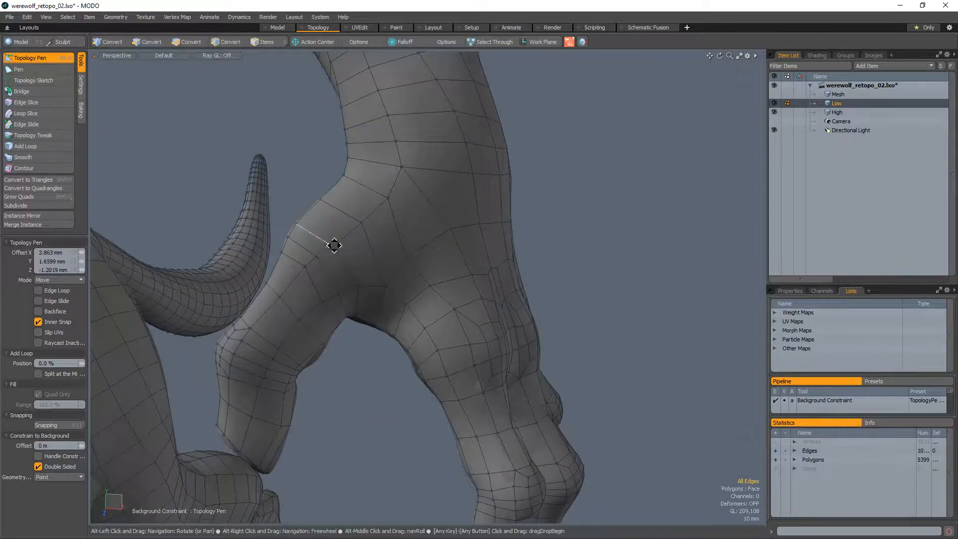
pyautogui.keyDown('alt'); pyautogui.moveTo(333, 244); pyautogui.dragTo(364, 333); pyautogui.keyUp('alt')
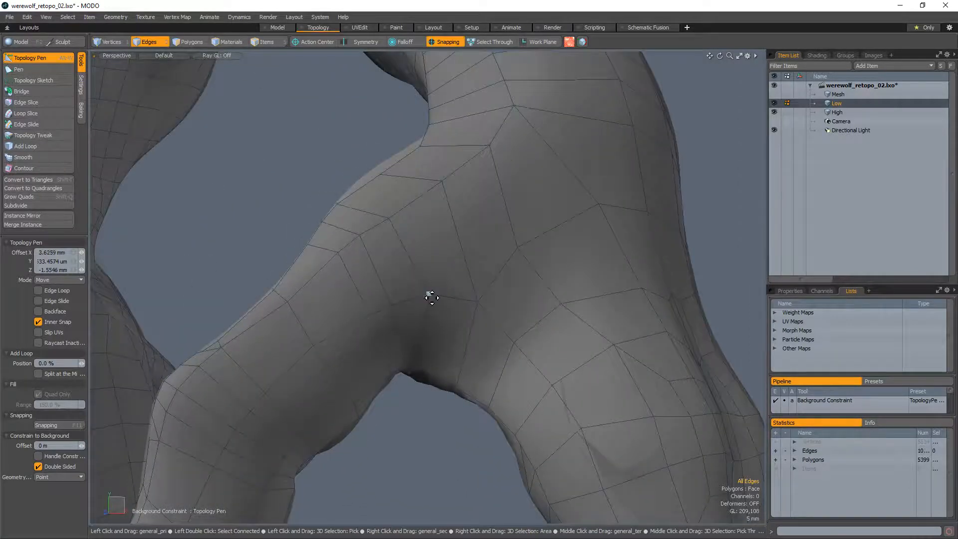
pyautogui.keyDown('ctrl'); pyautogui.keyDown('alt'); pyautogui.moveTo(431, 298); pyautogui.dragTo(363, 337); pyautogui.keyUp('alt'); pyautogui.keyUp('ctrl')
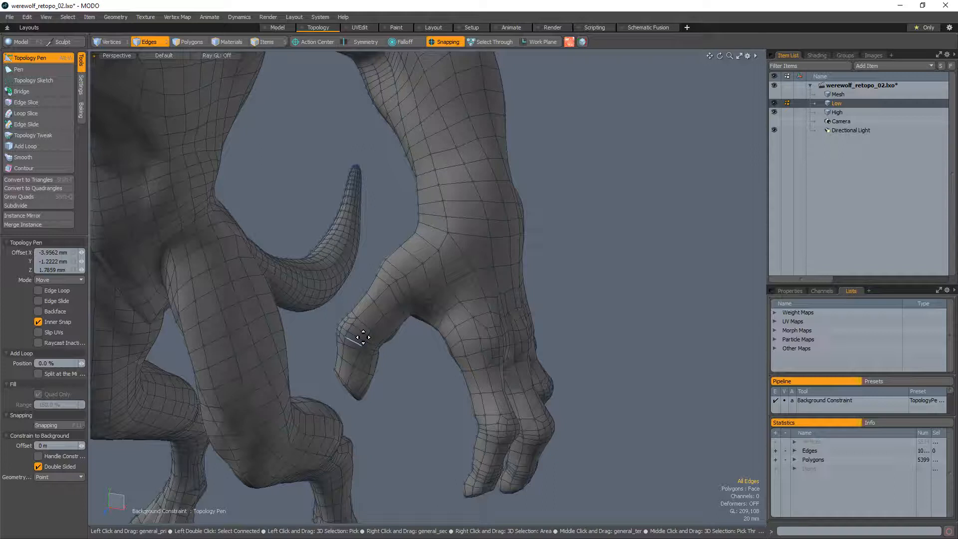
# Adjust the vertices across the back of the finger's middle knuckle for more even row spacing
pyautogui.keyDown('alt'); pyautogui.moveTo(457, 329); pyautogui.dragTo(453, 297); pyautogui.keyUp('alt')
pyautogui.keyDown('alt'); pyautogui.moveTo(355, 359); pyautogui.dragTo(471, 276); pyautogui.keyUp('alt')
pyautogui.click(403, 287)
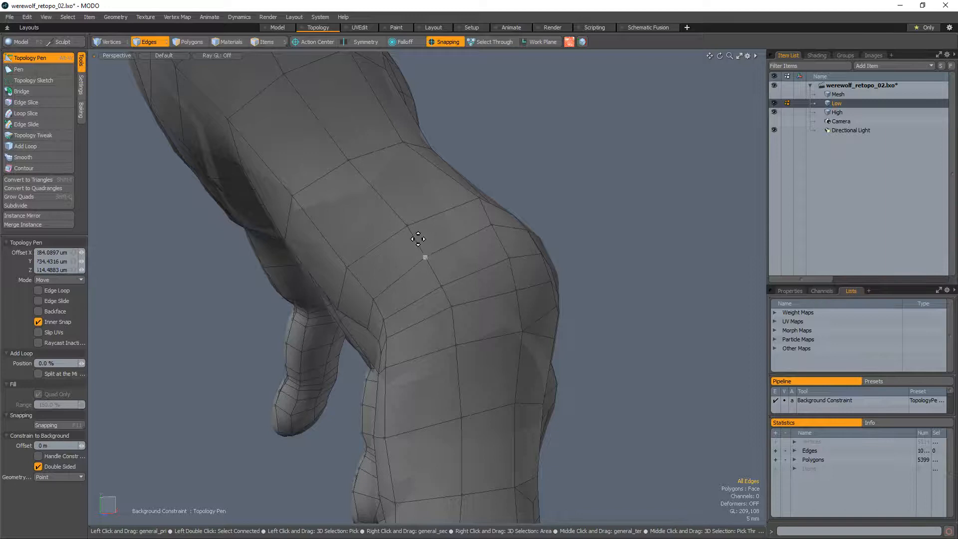
pyautogui.keyDown('alt'); pyautogui.moveTo(418, 239); pyautogui.dragTo(256, 243); pyautogui.keyUp('alt')
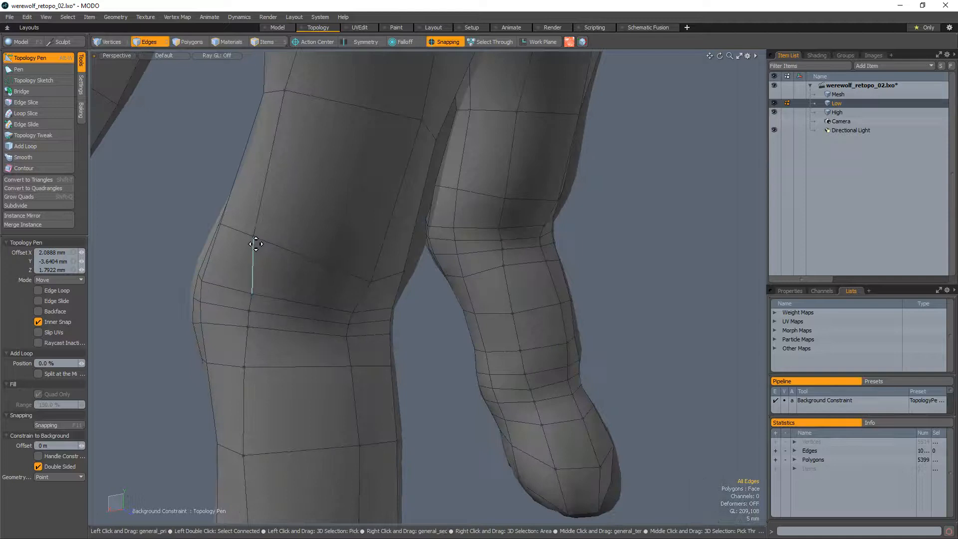
# Even out the edge rows around the inner bend and sides of the finger's middle knuckle
pyautogui.keyDown('ctrl'); pyautogui.keyDown('alt'); pyautogui.moveTo(414, 359); pyautogui.dragTo(402, 346); pyautogui.keyUp('alt'); pyautogui.keyUp('ctrl')
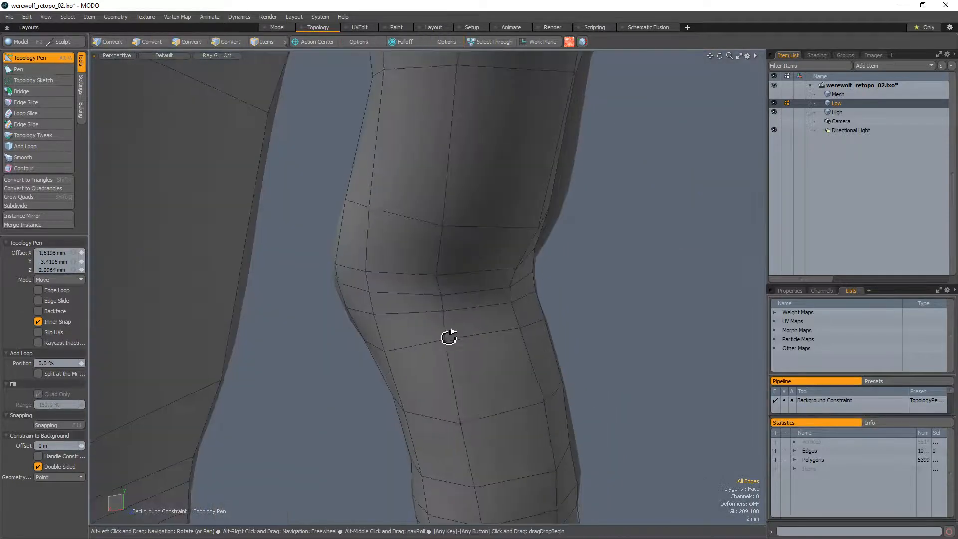
pyautogui.keyDown('ctrl'); pyautogui.keyDown('alt'); pyautogui.moveTo(449, 336); pyautogui.dragTo(406, 384); pyautogui.keyUp('alt'); pyautogui.keyUp('ctrl')
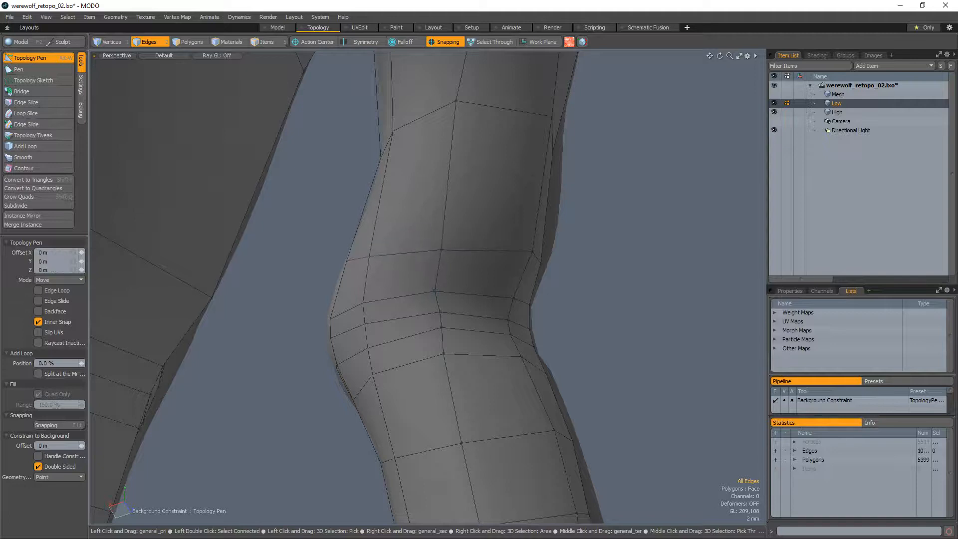
pyautogui.keyDown('alt'); pyautogui.moveTo(584, 268); pyautogui.dragTo(530, 222); pyautogui.keyUp('alt')
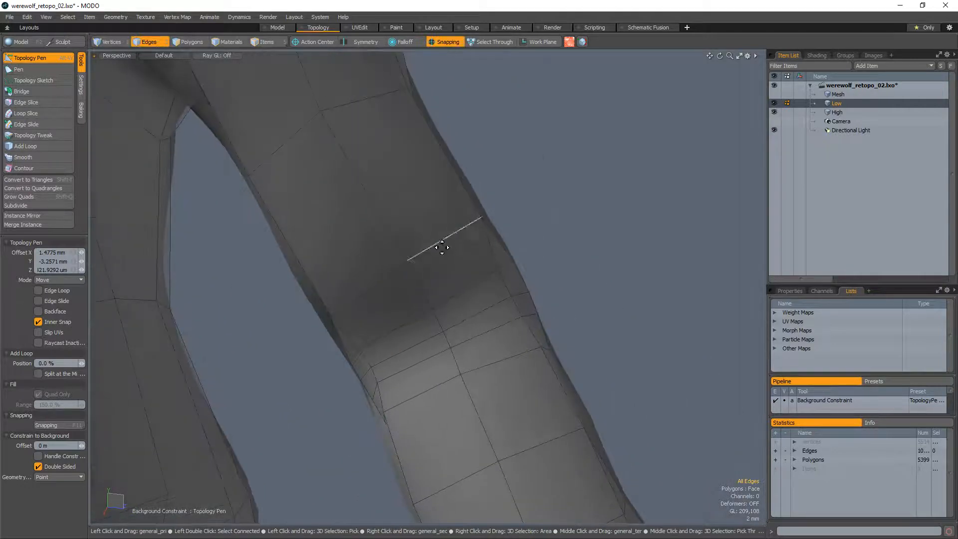
pyautogui.keyDown('alt'); pyautogui.moveTo(471, 274); pyautogui.dragTo(313, 365); pyautogui.keyUp('alt')
pyautogui.keyDown('alt'); pyautogui.moveTo(518, 218); pyautogui.dragTo(454, 319); pyautogui.keyUp('alt')
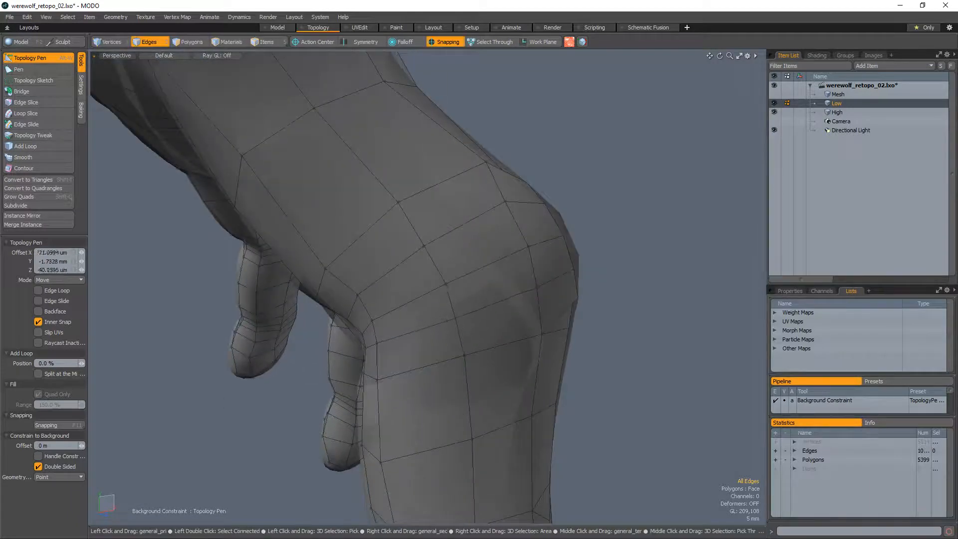
pyautogui.moveTo(403, 207); pyautogui.dragTo(387, 310)
# Shift the vertices of the edge rows just above the last finger joint on its back side
pyautogui.keyDown('alt'); pyautogui.moveTo(462, 402); pyautogui.dragTo(432, 262); pyautogui.keyUp('alt')
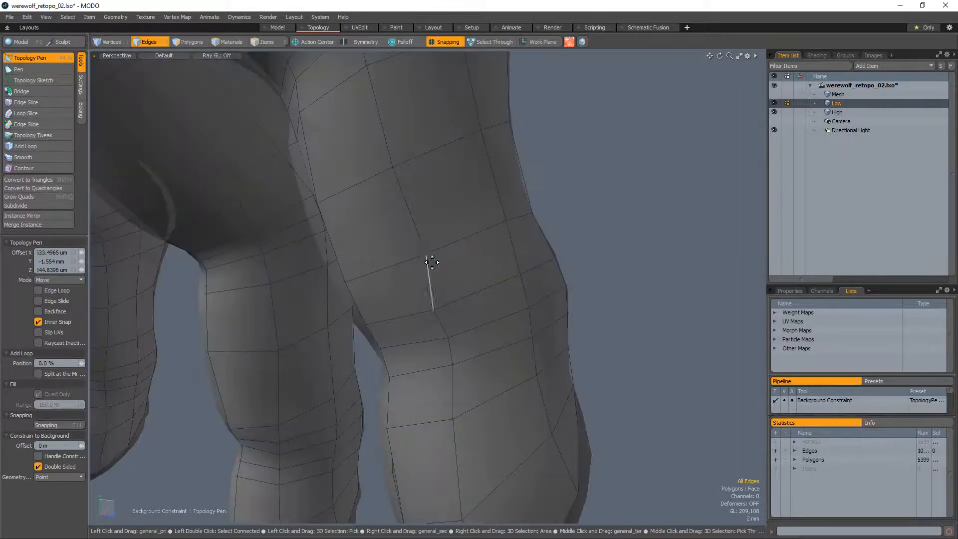
pyautogui.click(430, 258)
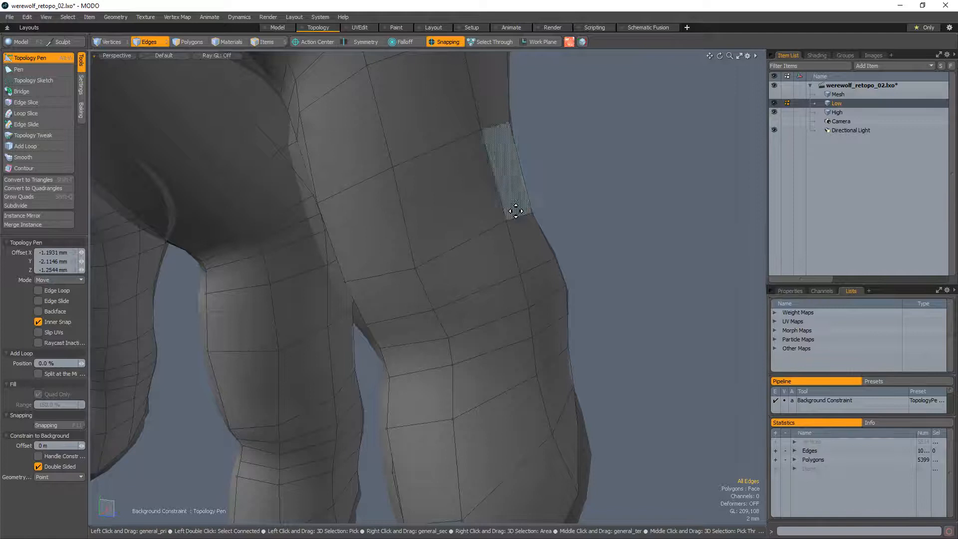
pyautogui.keyDown('ctrl'); pyautogui.keyDown('alt'); pyautogui.moveTo(511, 250); pyautogui.dragTo(482, 257); pyautogui.keyUp('alt'); pyautogui.keyUp('ctrl')
pyautogui.keyDown('alt'); pyautogui.moveTo(482, 256); pyautogui.dragTo(540, 262); pyautogui.keyUp('alt')
pyautogui.keyDown('alt'); pyautogui.moveTo(428, 330); pyautogui.dragTo(483, 300); pyautogui.keyUp('alt')
# Straighten and space out the edge rows across the underside of the last finger joint
pyautogui.scroll(3, 394, 331)
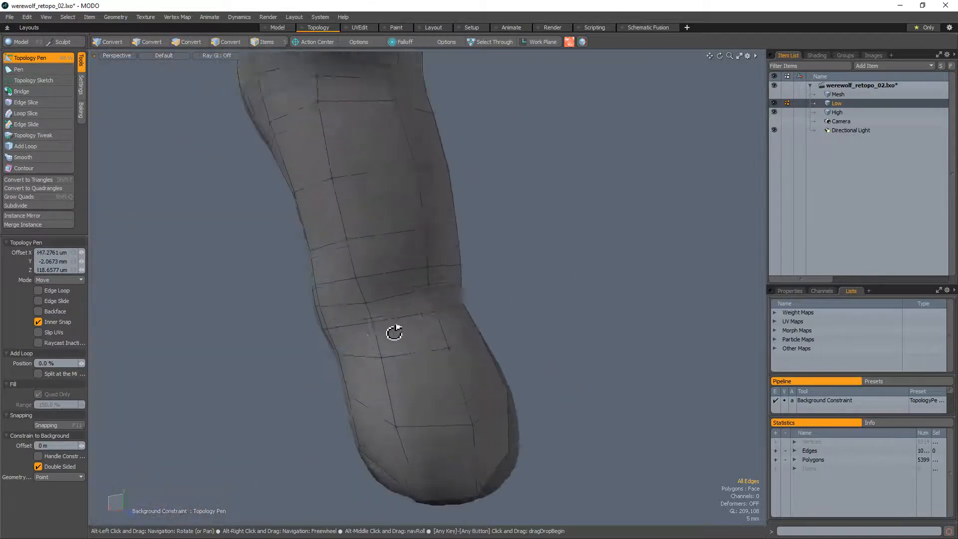
pyautogui.keyDown('alt'); pyautogui.moveTo(394, 332); pyautogui.dragTo(383, 324); pyautogui.keyUp('alt')
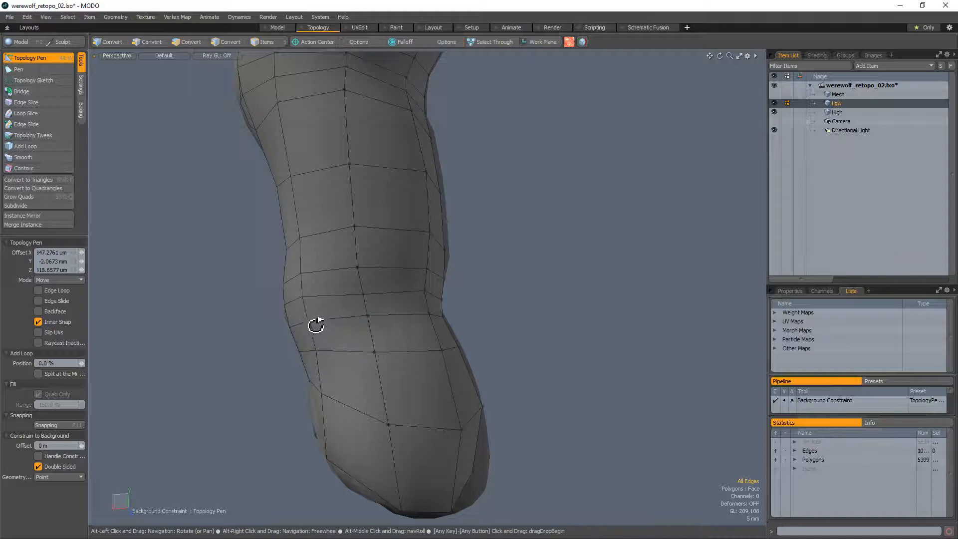
pyautogui.moveTo(308, 320); pyautogui.dragTo(309, 325)
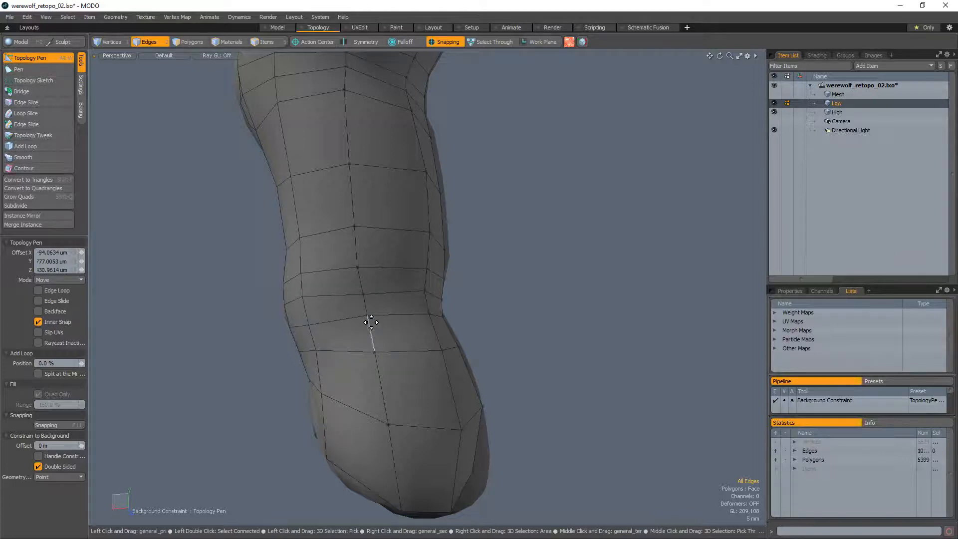
pyautogui.moveTo(368, 315); pyautogui.dragTo(369, 318)
pyautogui.moveTo(376, 353); pyautogui.dragTo(404, 369)
pyautogui.moveTo(454, 346)
pyautogui.mouseDown()
pyautogui.moveTo(451, 335)
pyautogui.moveTo(460, 344)
pyautogui.moveTo(499, 312)
pyautogui.moveTo(475, 359)
pyautogui.moveTo(460, 351)
pyautogui.mouseUp()
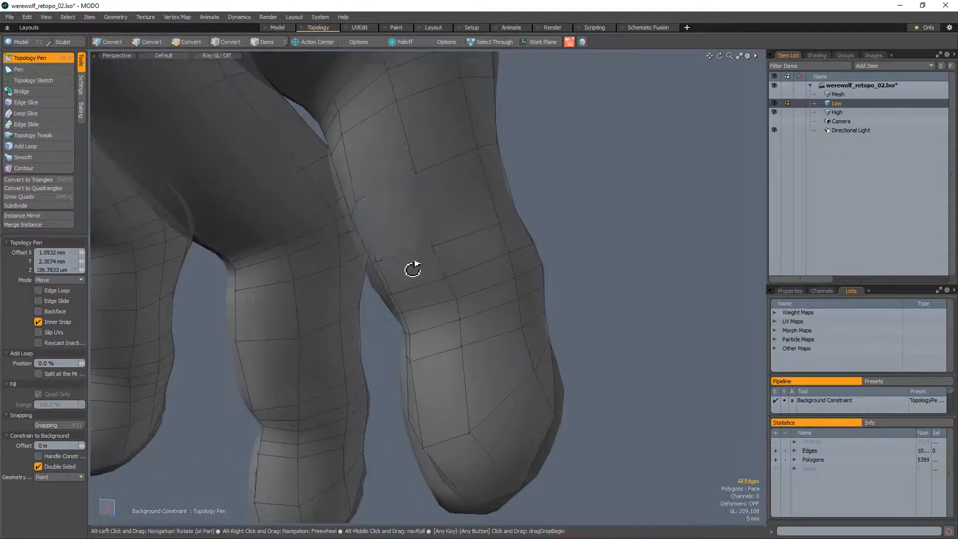
# Lower the middle vertex of the edge row just above the finger's last joint to even out the row spacing
pyautogui.moveTo(413, 270)
pyautogui.keyDown('alt'); pyautogui.mouseDown()
pyautogui.moveTo(400, 252)
pyautogui.moveTo(382, 295)
pyautogui.moveTo(434, 252)
pyautogui.moveTo(423, 267)
pyautogui.moveTo(528, 244)
pyautogui.moveTo(419, 280)
pyautogui.moveTo(353, 271)
pyautogui.moveTo(390, 277)
pyautogui.moveTo(370, 262)
pyautogui.moveTo(395, 270)
pyautogui.mouseUp(); pyautogui.keyUp('alt')
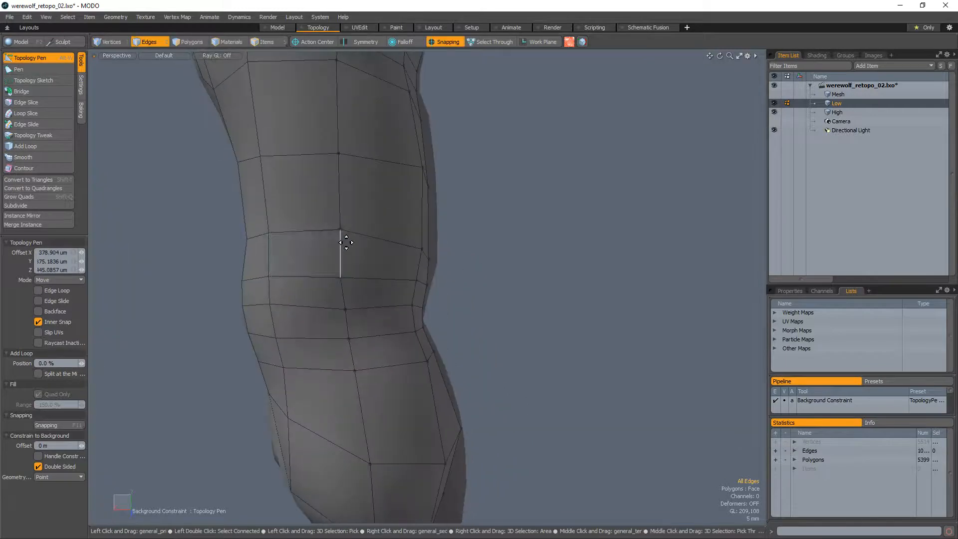
pyautogui.moveTo(340, 230); pyautogui.dragTo(341, 243)
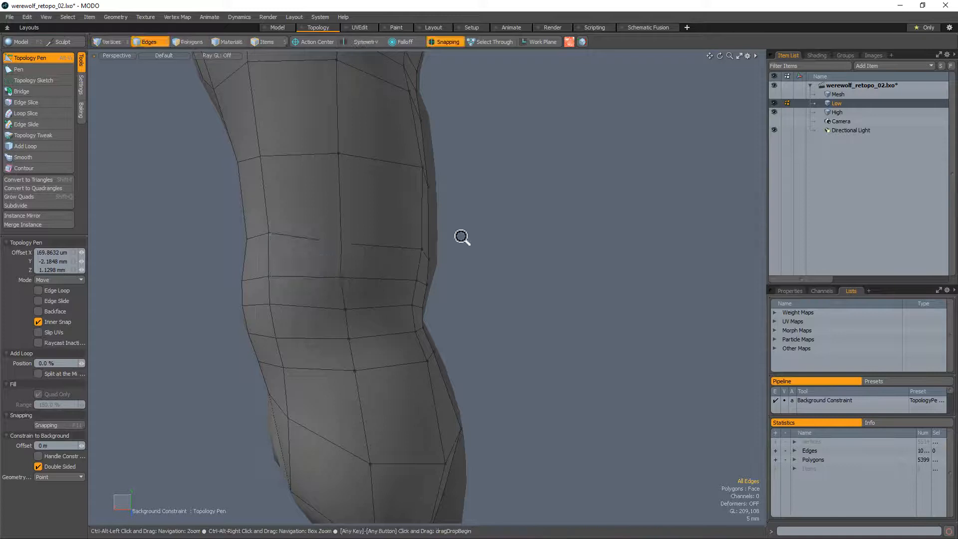
pyautogui.keyDown('alt'); pyautogui.moveTo(462, 237); pyautogui.dragTo(616, 336); pyautogui.keyUp('alt')
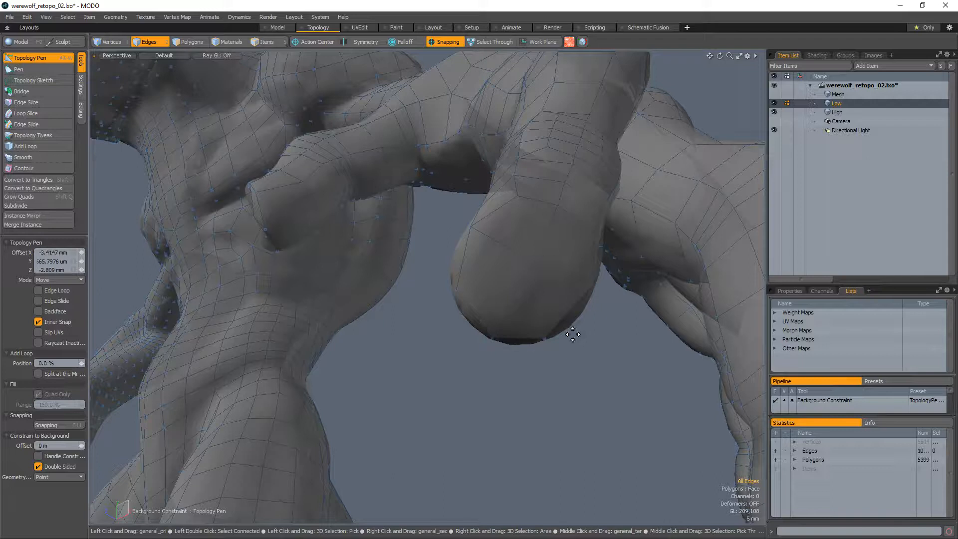
pyautogui.keyDown('alt'); pyautogui.moveTo(462, 299); pyautogui.dragTo(461, 342); pyautogui.keyUp('alt')
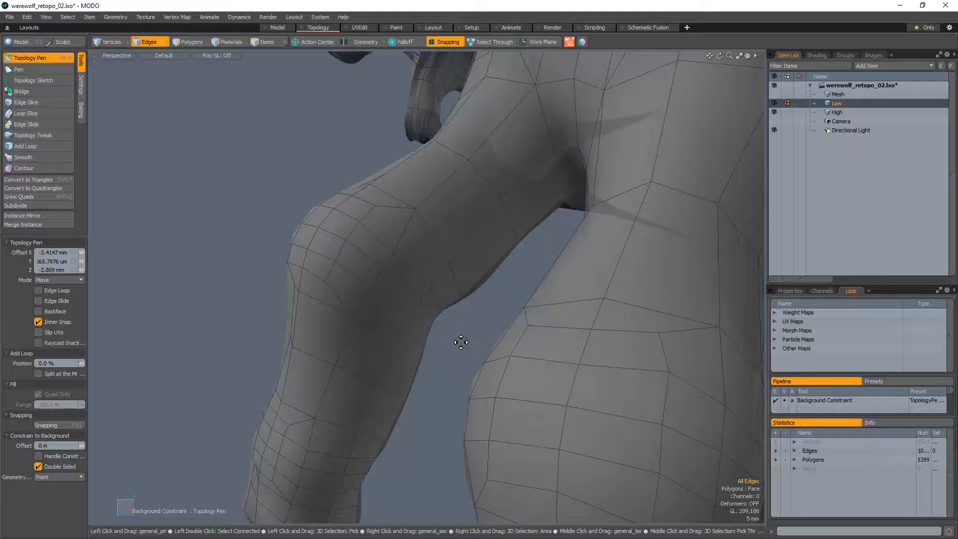
pyautogui.scroll(3, 431, 317)
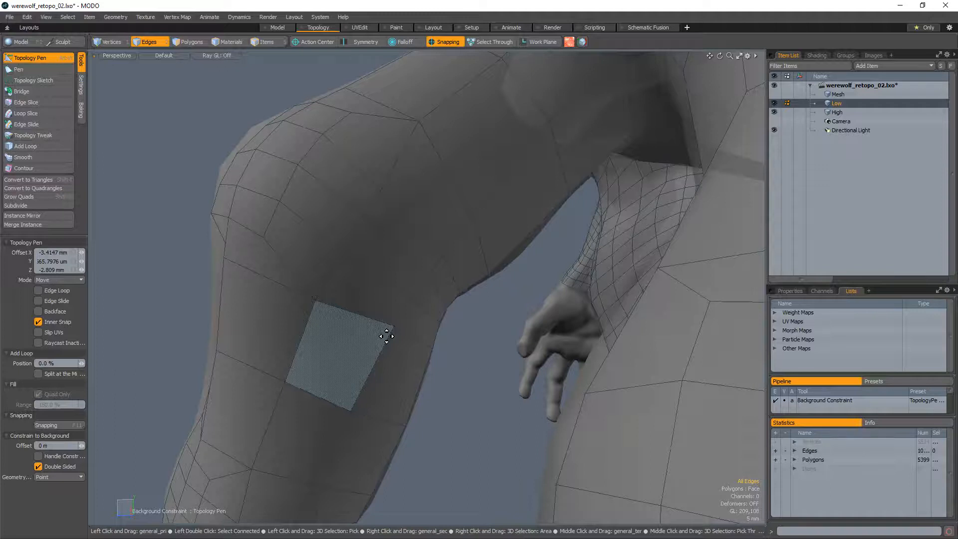
pyautogui.keyDown('alt'); pyautogui.moveTo(417, 285); pyautogui.dragTo(556, 365); pyautogui.keyUp('alt')
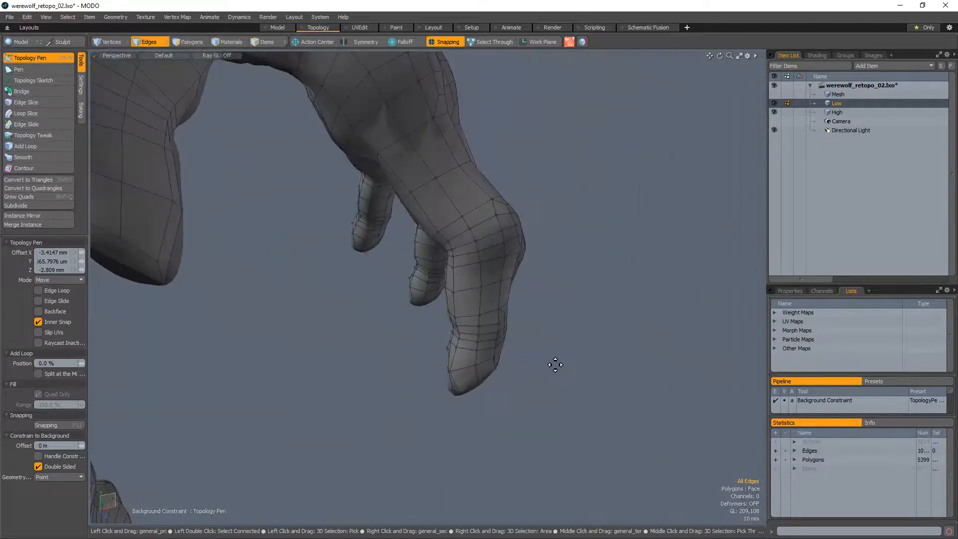
pyautogui.keyDown('alt'); pyautogui.moveTo(456, 299); pyautogui.dragTo(268, 294); pyautogui.keyUp('alt')
# Select one lengthwise edge on the tip of each finger and the thumb, and Loop Slice them with a single cut at 50%
pyautogui.press('q')
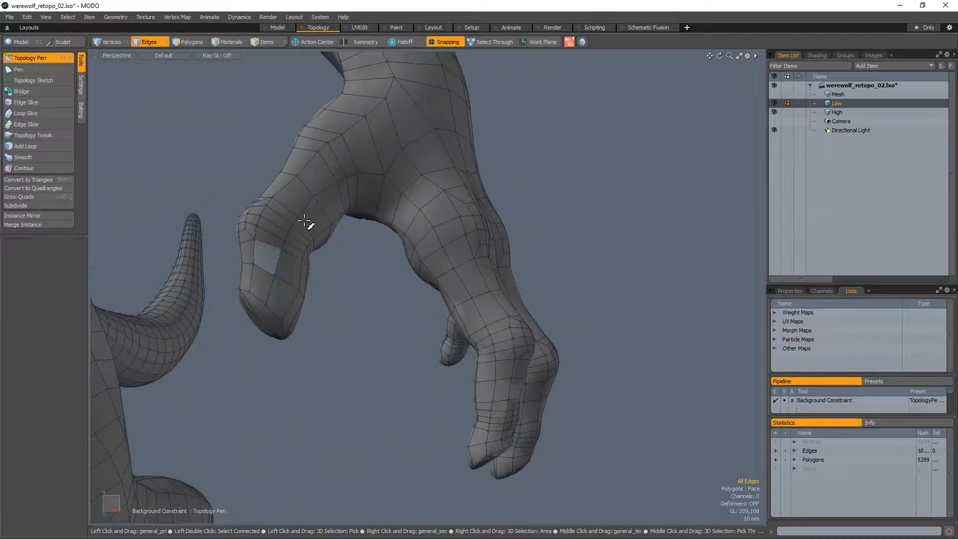
pyautogui.click(269, 298)
pyautogui.keyDown('alt'); pyautogui.moveTo(381, 344); pyautogui.dragTo(410, 287); pyautogui.keyUp('alt')
pyautogui.scroll(5, 418, 322)
pyautogui.keyDown('shift'); pyautogui.click(406, 278); pyautogui.keyUp('shift')
pyautogui.keyDown('alt'); pyautogui.keyDown('shift'); pyautogui.moveTo(510, 367); pyautogui.dragTo(464, 272); pyautogui.keyUp('shift'); pyautogui.keyUp('alt')
pyautogui.keyDown('shift'); pyautogui.click(523, 377); pyautogui.keyUp('shift')
pyautogui.keyDown('alt'); pyautogui.keyDown('shift'); pyautogui.moveTo(599, 375); pyautogui.dragTo(474, 343); pyautogui.keyUp('shift'); pyautogui.keyUp('alt')
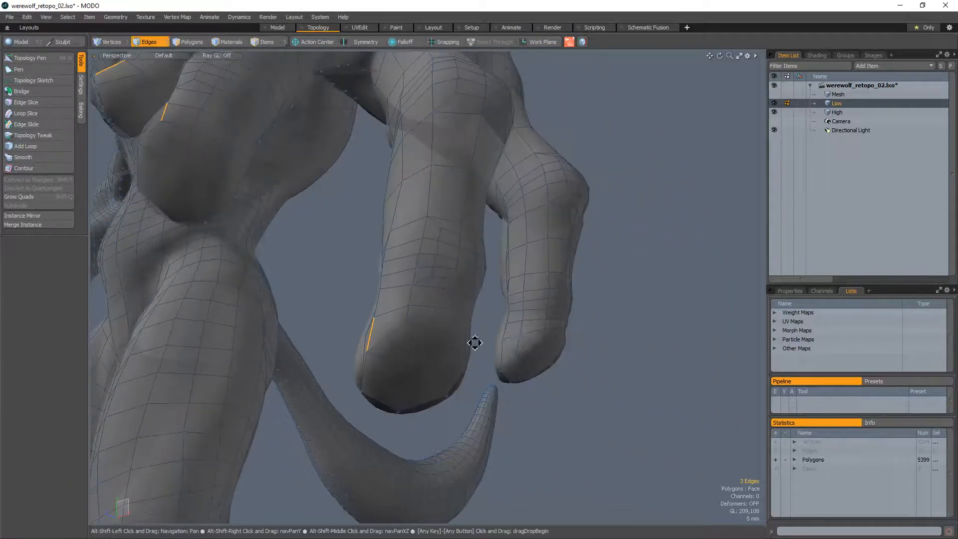
pyautogui.keyDown('shift'); pyautogui.click(518, 351); pyautogui.keyUp('shift')
pyautogui.scroll(-5, 517, 351)
pyautogui.keyDown('alt'); pyautogui.moveTo(484, 394); pyautogui.dragTo(404, 400); pyautogui.keyUp('alt')
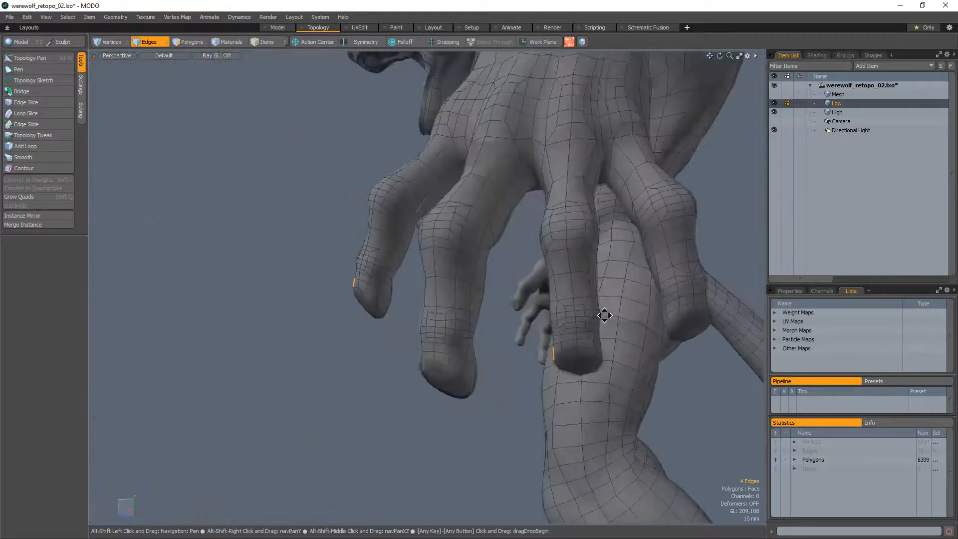
pyautogui.keyDown('alt'); pyautogui.keyDown('shift'); pyautogui.moveTo(605, 315); pyautogui.dragTo(291, 355); pyautogui.keyUp('shift'); pyautogui.keyUp('alt')
pyautogui.keyDown('shift'); pyautogui.click(386, 342); pyautogui.keyUp('shift')
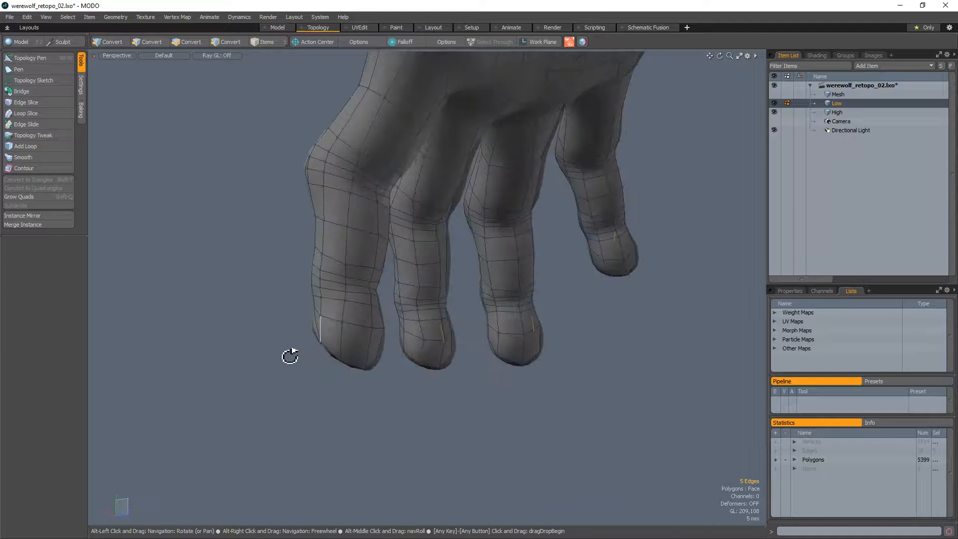
pyautogui.keyDown('alt'); pyautogui.moveTo(364, 310); pyautogui.dragTo(368, 328); pyautogui.keyUp('alt')
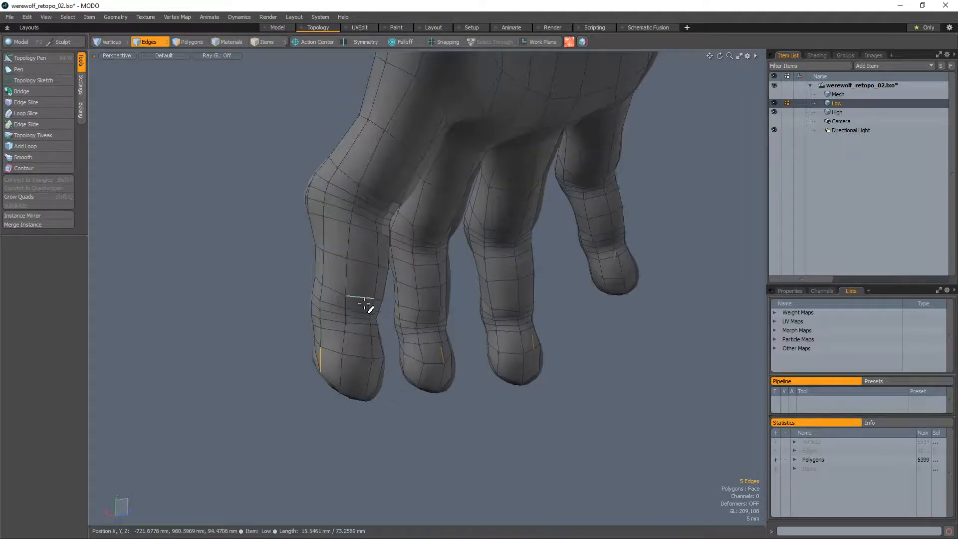
pyautogui.click(38, 114)
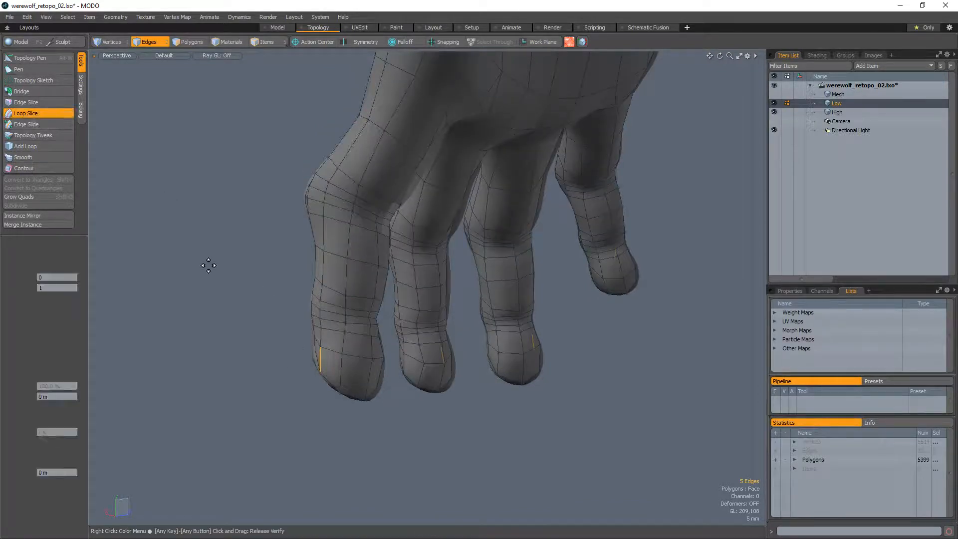
pyautogui.keyDown('alt'); pyautogui.moveTo(267, 358); pyautogui.dragTo(381, 366); pyautogui.keyUp('alt')
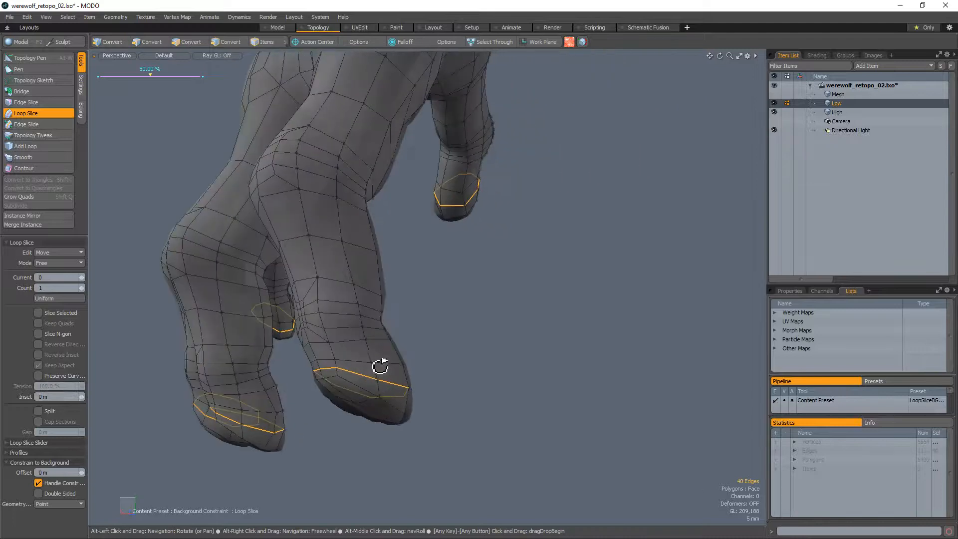
pyautogui.keyDown('alt'); pyautogui.moveTo(472, 370); pyautogui.dragTo(495, 308); pyautogui.keyUp('alt')
# Adjust the fingertip vertices around the new loop with the Topology Pen so the rows follow the sculpt
pyautogui.hotkey('alt', 'w')
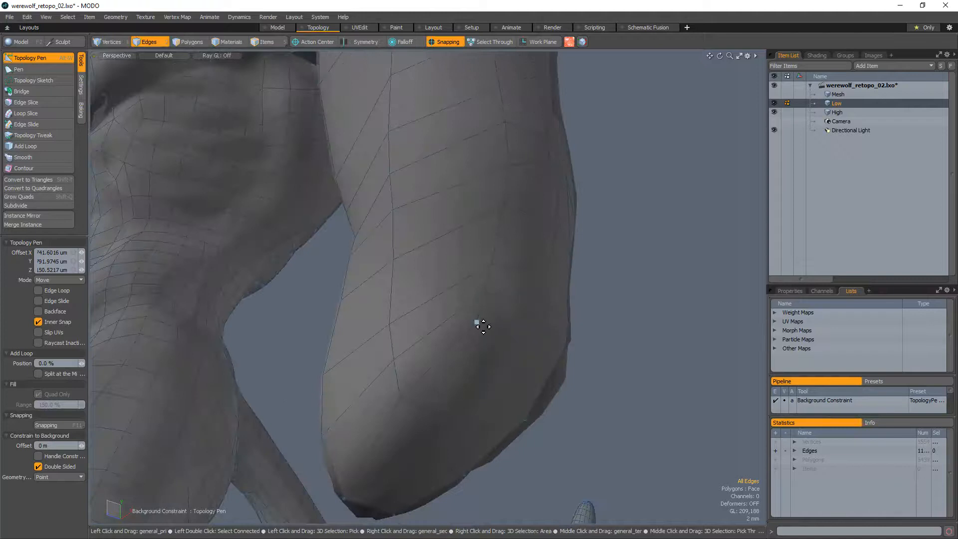
pyautogui.keyDown('alt'); pyautogui.moveTo(385, 460); pyautogui.dragTo(333, 383); pyautogui.keyUp('alt')
pyautogui.scroll(-6, 333, 382)
pyautogui.scroll(6, 342, 402)
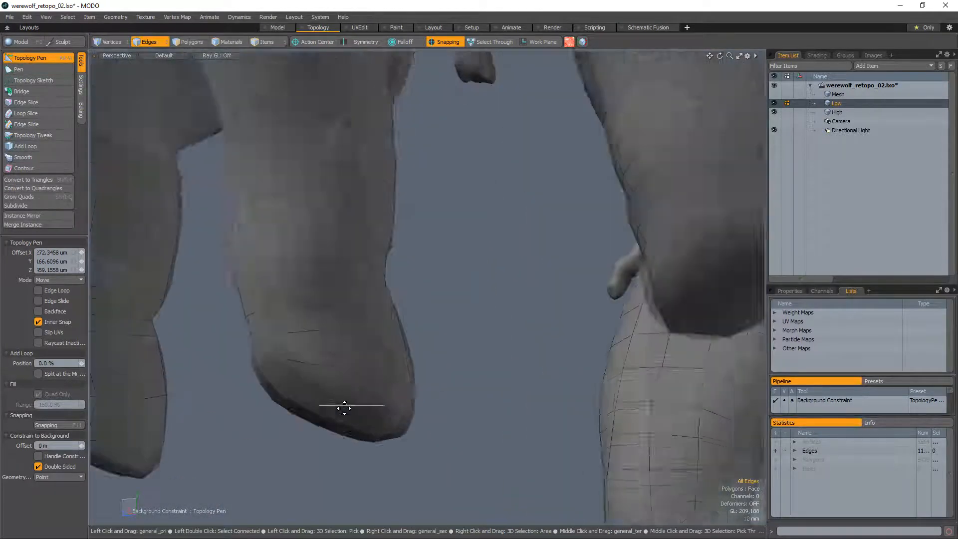
pyautogui.keyDown('alt'); pyautogui.moveTo(462, 414); pyautogui.dragTo(415, 433); pyautogui.keyUp('alt')
pyautogui.scroll(-5, 415, 432)
pyautogui.keyDown('alt'); pyautogui.moveTo(328, 417); pyautogui.dragTo(548, 317); pyautogui.keyUp('alt')
pyautogui.scroll(3, 517, 338)
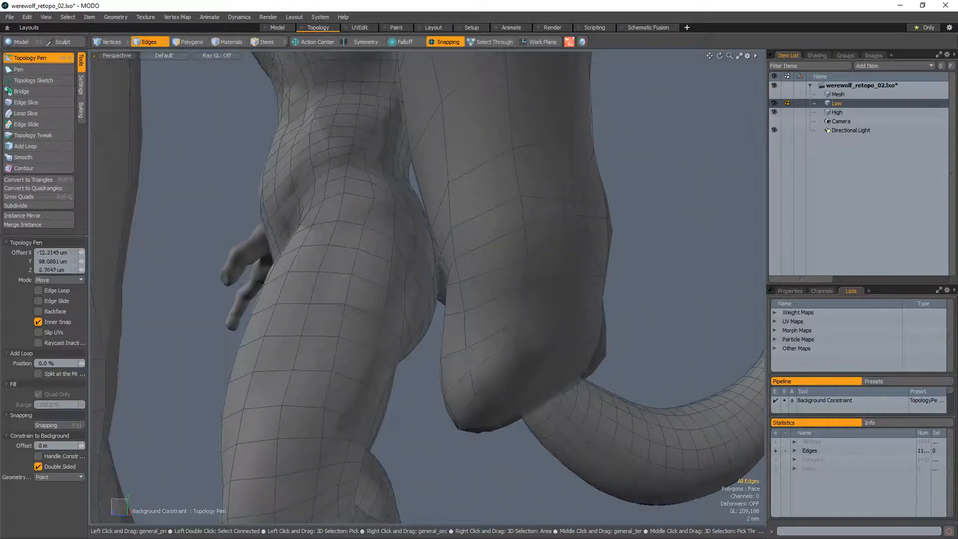
# Space out the edge rows along the side of the finger around its last joint
pyautogui.click(481, 310)
pyautogui.keyDown('alt'); pyautogui.moveTo(481, 310); pyautogui.dragTo(417, 321); pyautogui.keyUp('alt')
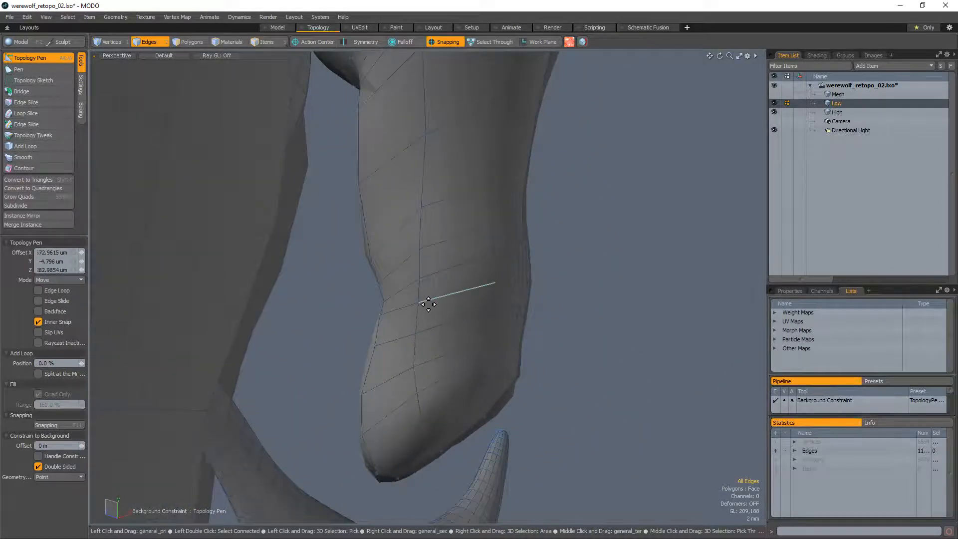
pyautogui.keyDown('alt'); pyautogui.moveTo(439, 289); pyautogui.dragTo(418, 291); pyautogui.keyUp('alt')
pyautogui.moveTo(419, 292)
pyautogui.keyDown('alt'); pyautogui.mouseDown()
pyautogui.moveTo(405, 293)
pyautogui.moveTo(434, 287)
pyautogui.mouseUp(); pyautogui.keyUp('alt')
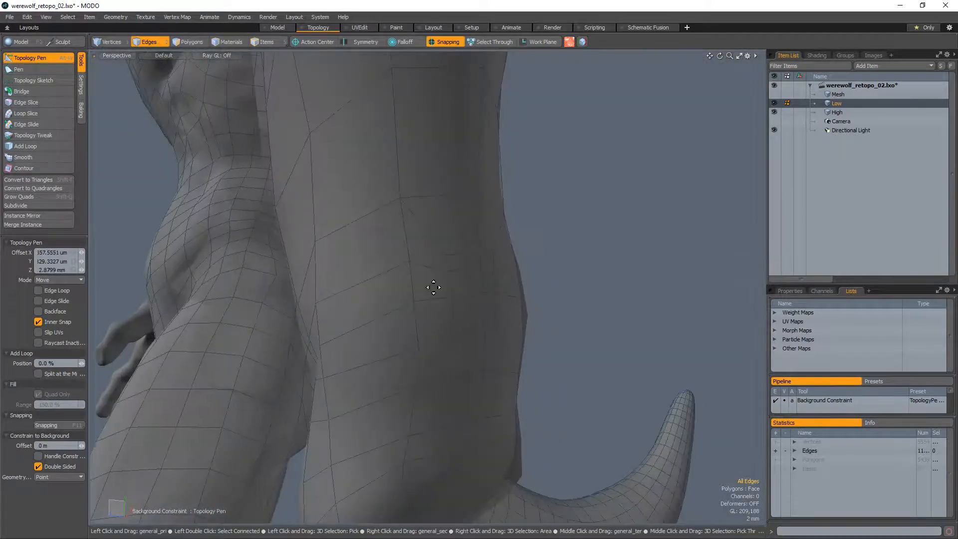
pyautogui.click(421, 326)
pyautogui.keyDown('ctrl'); pyautogui.click(422, 247); pyautogui.keyUp('ctrl')
pyautogui.keyDown('alt'); pyautogui.moveTo(479, 270); pyautogui.dragTo(504, 284); pyautogui.keyUp('alt')
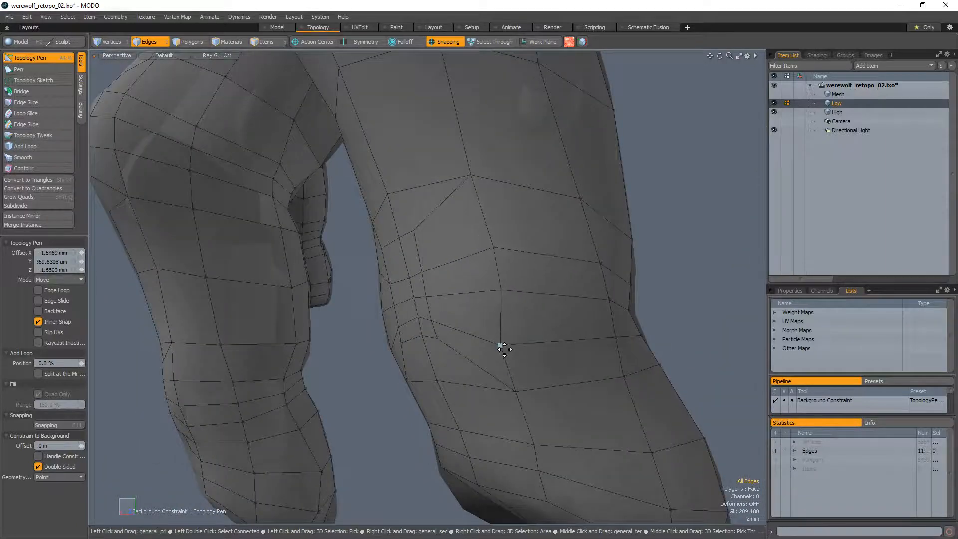
# Spread the vertices of the dense quad patch on the back of the finger's last joint into an even grid
pyautogui.moveTo(501, 343); pyautogui.dragTo(518, 343)
pyautogui.moveTo(505, 299); pyautogui.dragTo(479, 286)
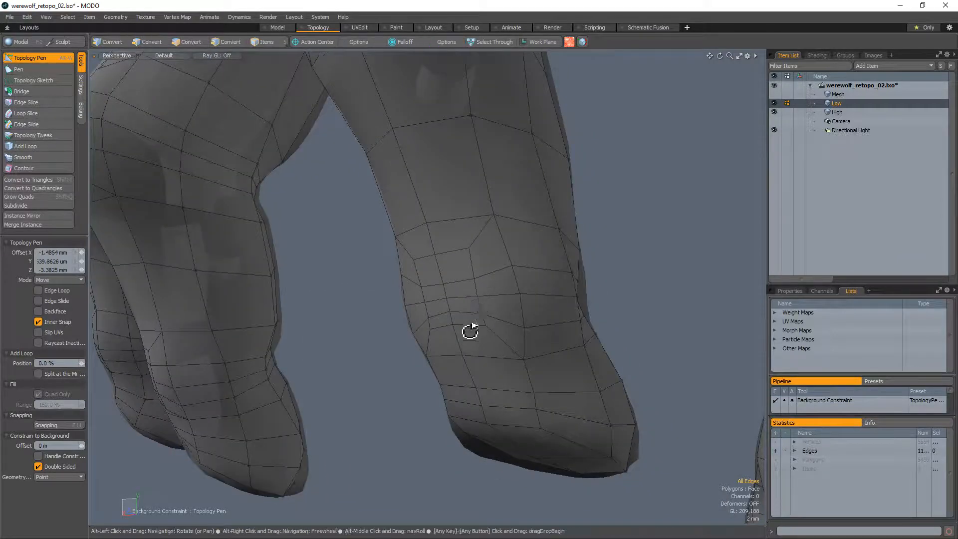
pyautogui.moveTo(469, 331)
pyautogui.keyDown('alt'); pyautogui.mouseDown()
pyautogui.moveTo(494, 319)
pyautogui.moveTo(469, 324)
pyautogui.mouseUp(); pyautogui.keyUp('alt')
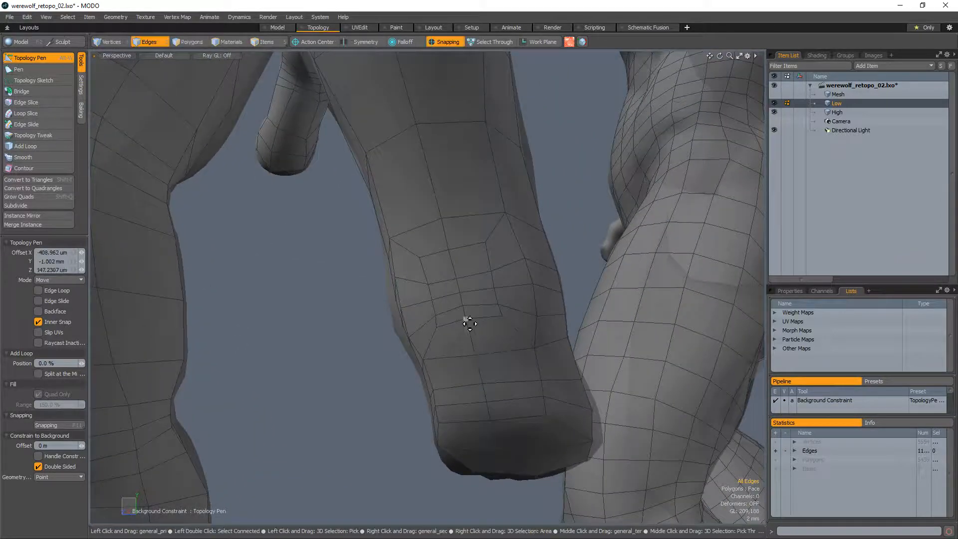
pyautogui.click(498, 305)
pyautogui.click(470, 279)
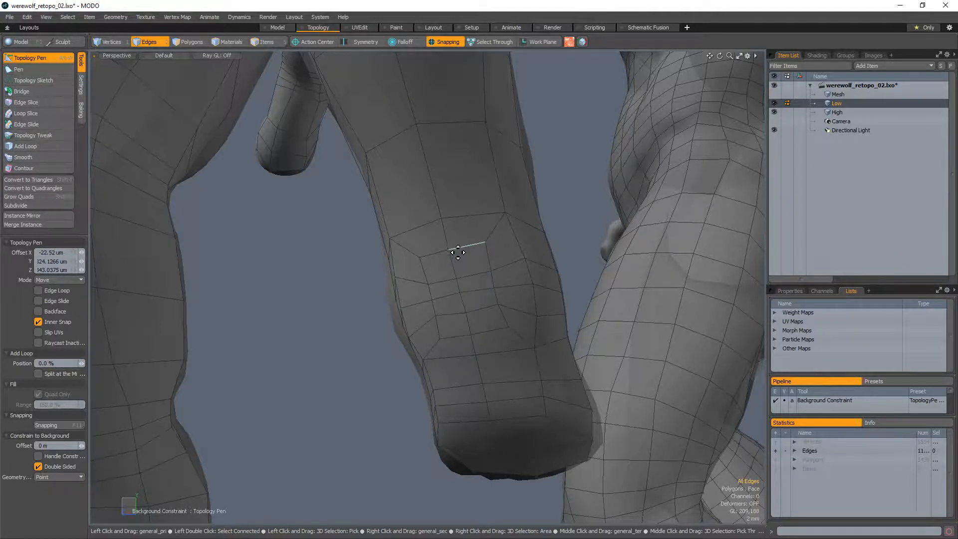
pyautogui.moveTo(418, 254); pyautogui.dragTo(419, 256)
pyautogui.moveTo(491, 274); pyautogui.dragTo(489, 272)
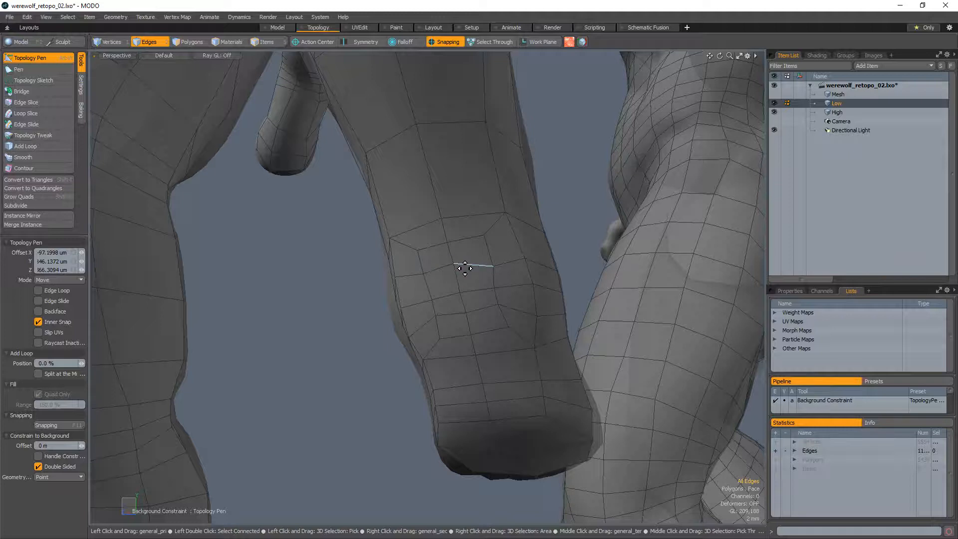
pyautogui.moveTo(501, 271); pyautogui.dragTo(500, 316)
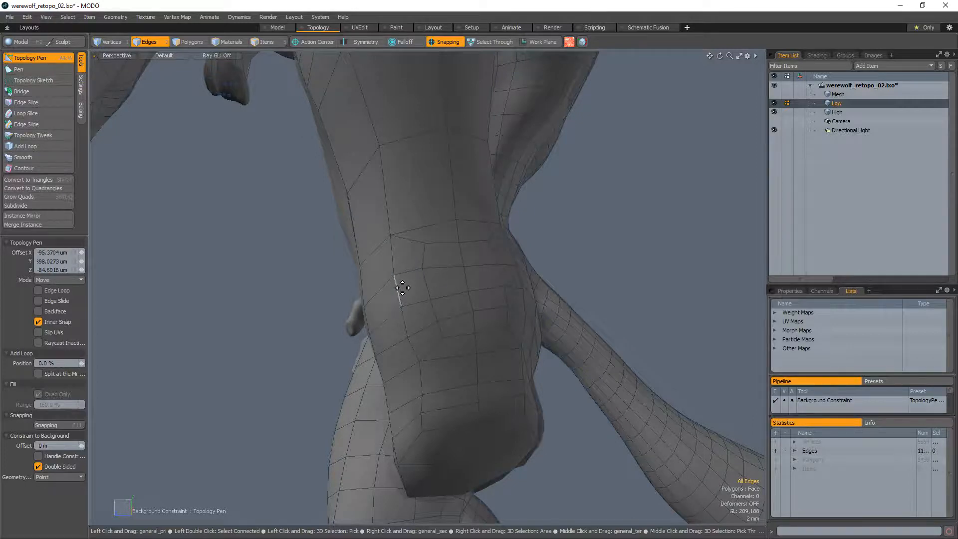
# Round out the border of the knuckle's quad patch and raise the edge row above it
pyautogui.keyDown('alt'); pyautogui.moveTo(398, 285); pyautogui.dragTo(432, 274); pyautogui.keyUp('alt')
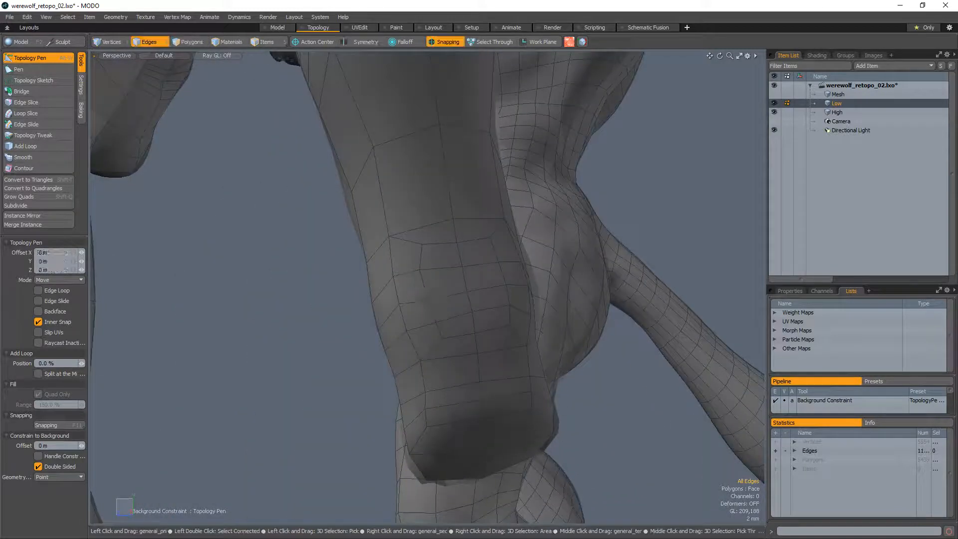
pyautogui.moveTo(438, 317); pyautogui.dragTo(470, 323)
pyautogui.moveTo(480, 273); pyautogui.dragTo(476, 254)
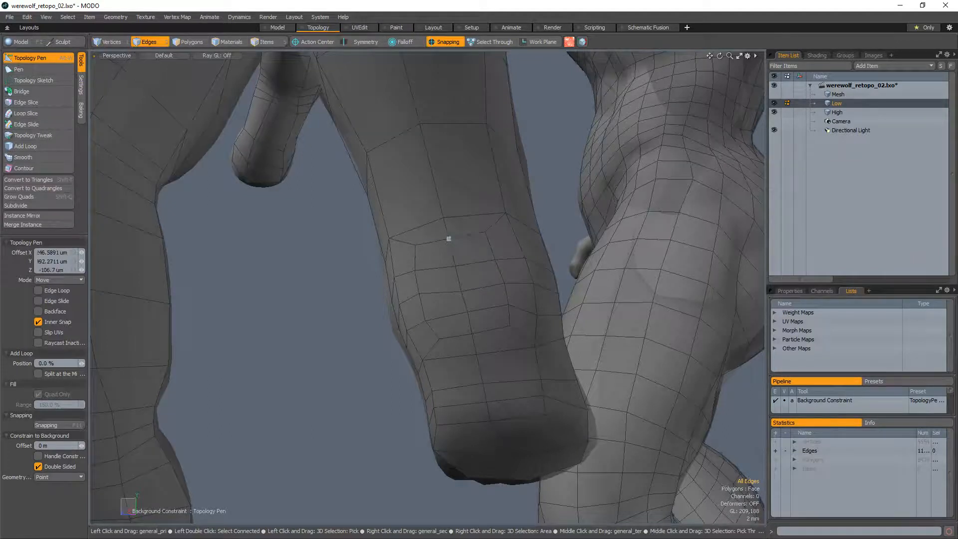
pyautogui.moveTo(461, 221); pyautogui.dragTo(454, 211)
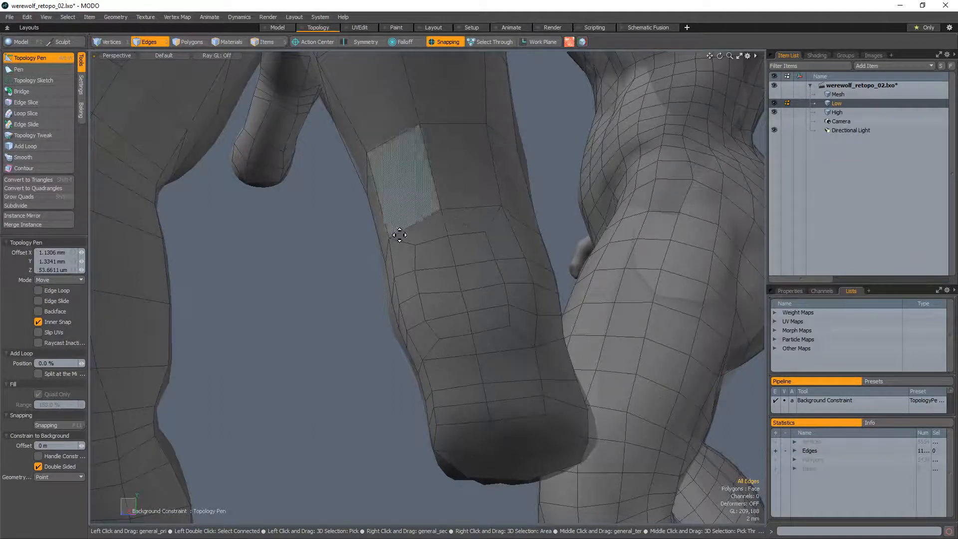
pyautogui.keyDown('alt'); pyautogui.moveTo(490, 255); pyautogui.dragTo(497, 275); pyautogui.keyUp('alt')
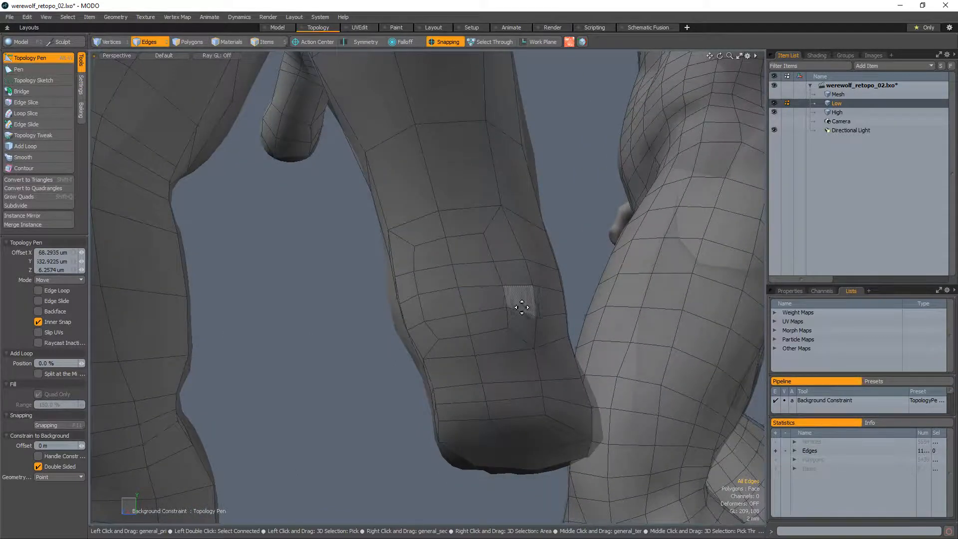
pyautogui.keyDown('alt'); pyautogui.moveTo(521, 307); pyautogui.dragTo(542, 303); pyautogui.keyUp('alt')
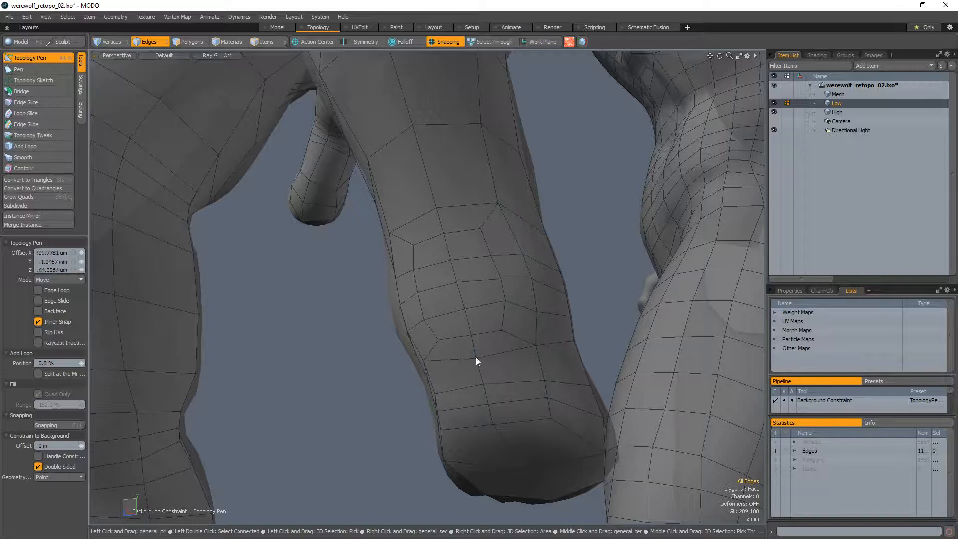
pyautogui.keyDown('alt'); pyautogui.moveTo(477, 361); pyautogui.dragTo(507, 236); pyautogui.keyUp('alt')
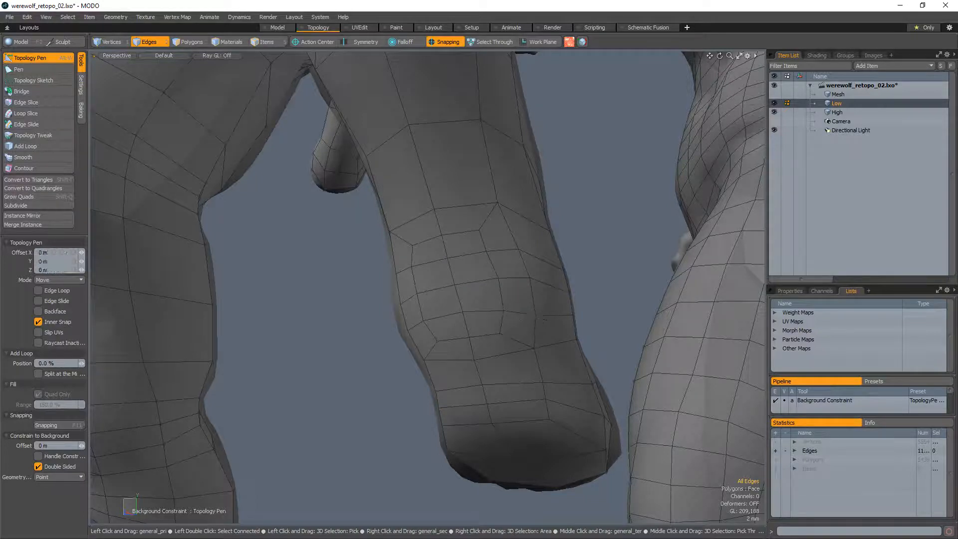
pyautogui.keyDown('alt'); pyautogui.moveTo(557, 312); pyautogui.dragTo(463, 326); pyautogui.keyUp('alt')
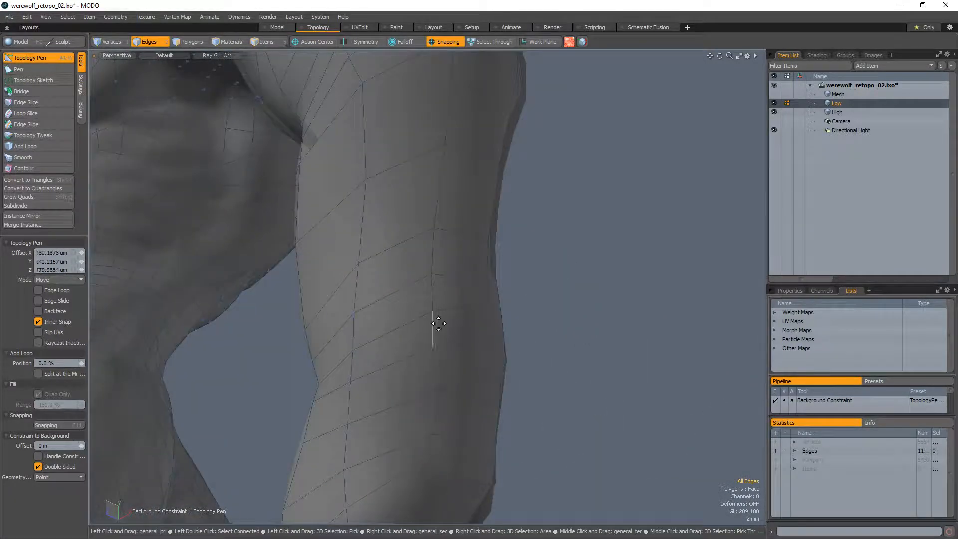
# Even out the edge rows along the sides and inner bend of the fingers' last joints
pyautogui.keyDown('alt'); pyautogui.moveTo(432, 297); pyautogui.dragTo(407, 310); pyautogui.keyUp('alt')
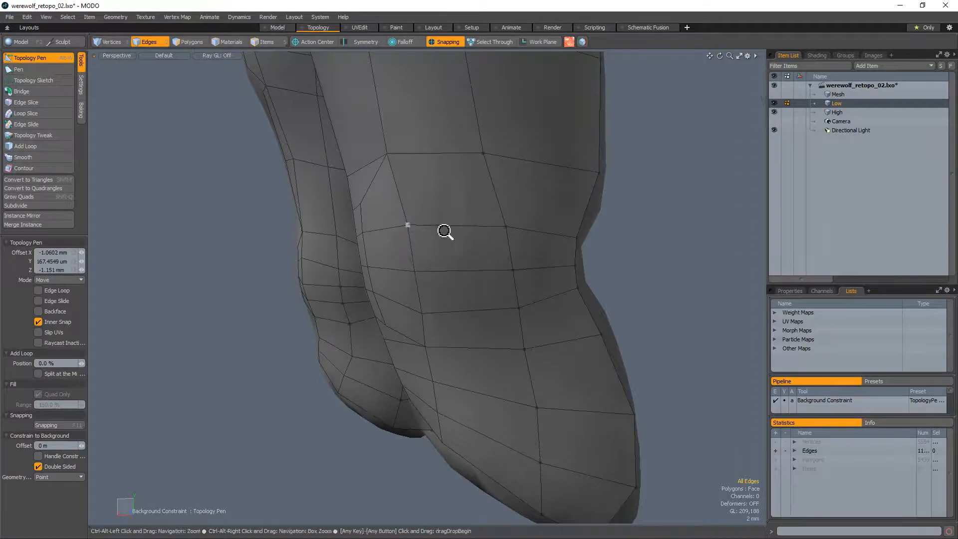
pyautogui.keyDown('ctrl'); pyautogui.keyDown('alt'); pyautogui.moveTo(444, 230); pyautogui.dragTo(423, 278); pyautogui.keyUp('alt'); pyautogui.keyUp('ctrl')
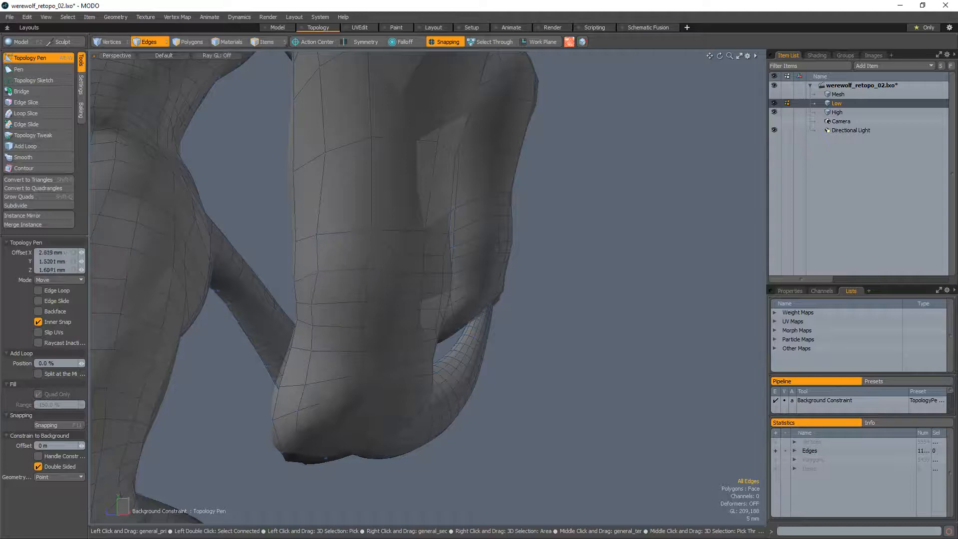
pyautogui.keyDown('alt'); pyautogui.moveTo(344, 270); pyautogui.dragTo(426, 297); pyautogui.keyUp('alt')
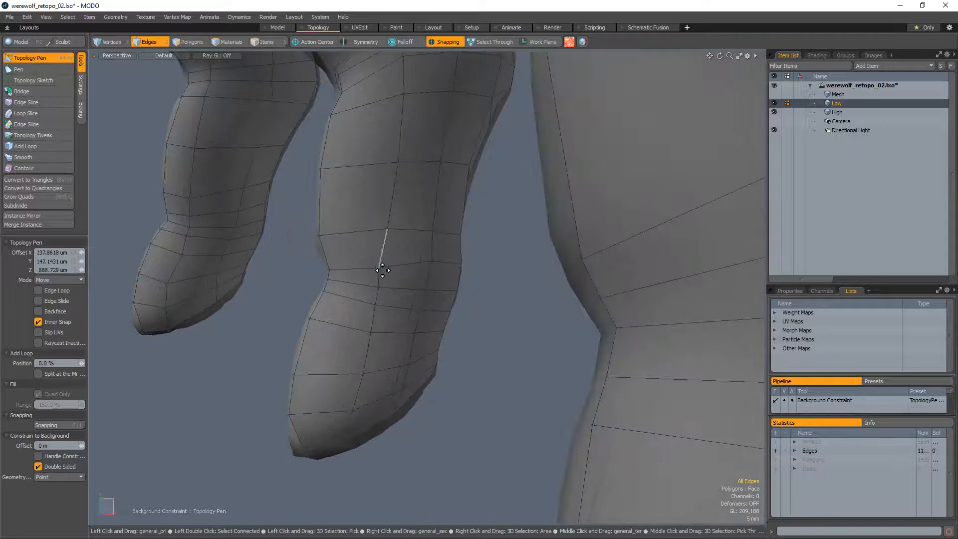
pyautogui.scroll(-3, 392, 260)
pyautogui.keyDown('alt'); pyautogui.moveTo(340, 280); pyautogui.dragTo(185, 332); pyautogui.keyUp('alt')
pyautogui.scroll(4, 309, 278)
pyautogui.keyDown('alt'); pyautogui.moveTo(399, 304); pyautogui.dragTo(476, 317); pyautogui.keyUp('alt')
pyautogui.keyDown('alt'); pyautogui.moveTo(431, 285); pyautogui.dragTo(379, 369); pyautogui.keyUp('alt')
pyautogui.keyDown('ctrl'); pyautogui.keyDown('alt'); pyautogui.moveTo(533, 318); pyautogui.dragTo(448, 366); pyautogui.keyUp('alt'); pyautogui.keyUp('ctrl')
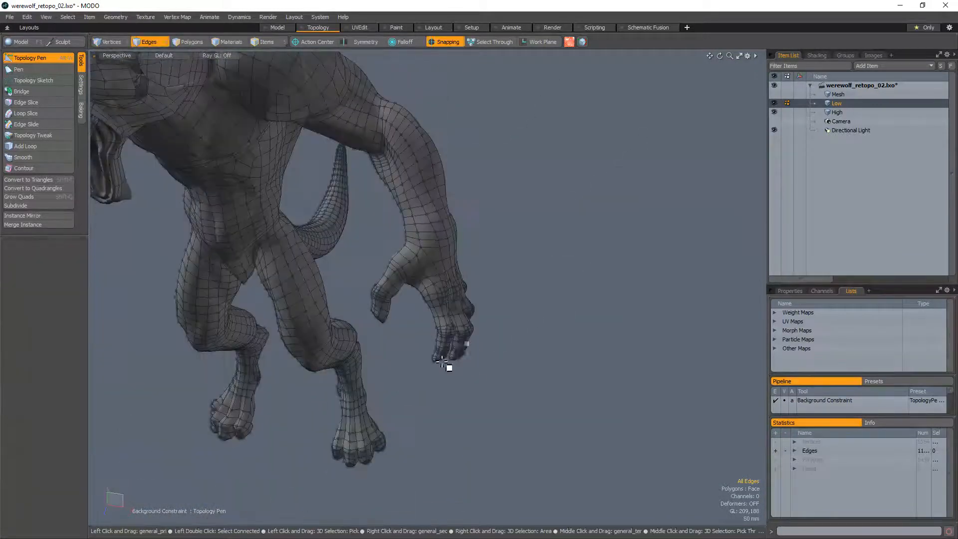
# Switch to polygon selection and save the scene
pyautogui.press('3')
pyautogui.keyDown('alt'); pyautogui.moveTo(501, 331); pyautogui.dragTo(475, 331); pyautogui.keyUp('alt')
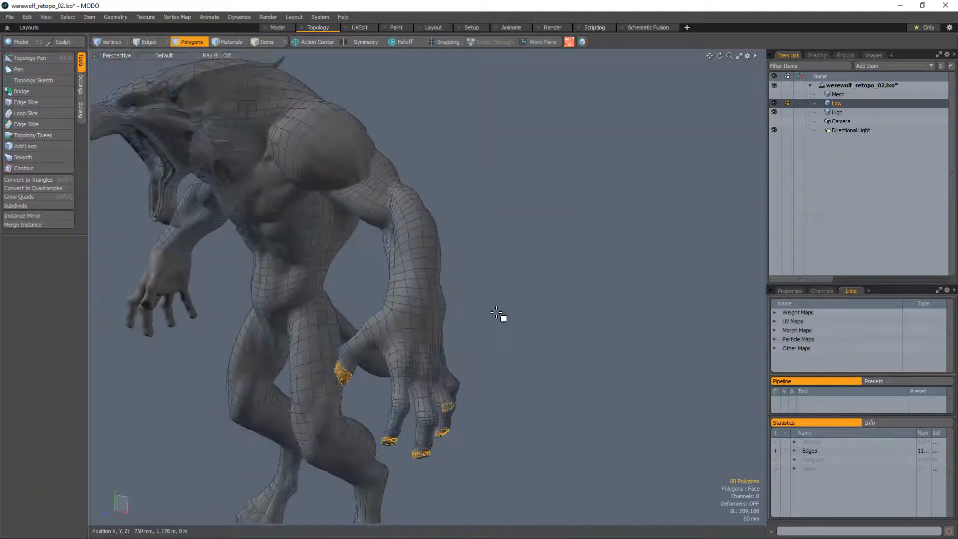
pyautogui.hotkey('ctrl', 's')
# Examine the Low mesh's hand, forearm and torso topology from several angles
pyautogui.keyDown('alt'); pyautogui.moveTo(467, 364); pyautogui.dragTo(493, 257); pyautogui.keyUp('alt')
pyautogui.keyDown('alt'); pyautogui.moveTo(468, 302); pyautogui.dragTo(534, 289); pyautogui.keyUp('alt')
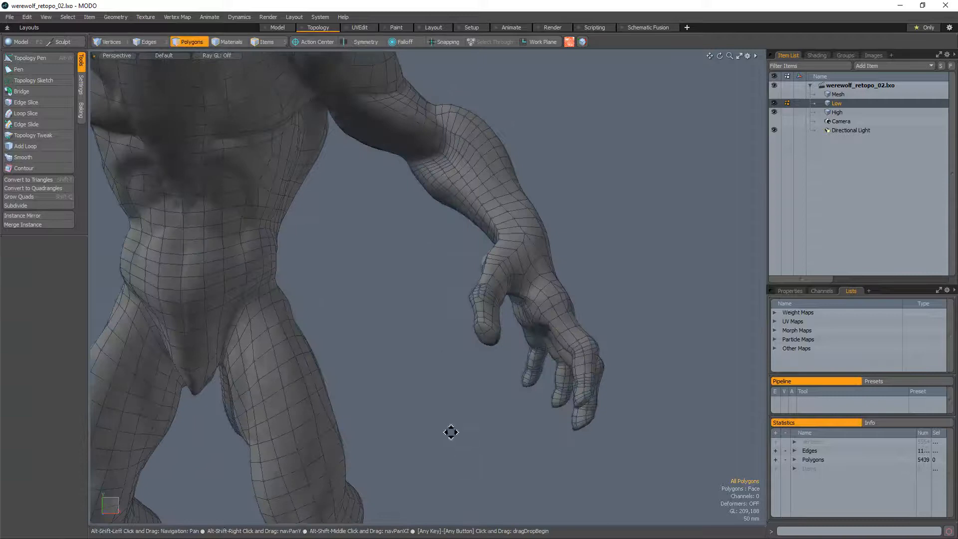
pyautogui.keyDown('alt'); pyautogui.keyDown('shift'); pyautogui.moveTo(452, 432); pyautogui.dragTo(449, 319); pyautogui.keyUp('shift'); pyautogui.keyUp('alt')
pyautogui.keyDown('ctrl'); pyautogui.keyDown('alt'); pyautogui.moveTo(449, 320); pyautogui.dragTo(389, 349); pyautogui.keyUp('alt'); pyautogui.keyUp('ctrl')
pyautogui.keyDown('ctrl'); pyautogui.keyDown('alt'); pyautogui.moveTo(310, 199); pyautogui.dragTo(428, 284); pyautogui.keyUp('alt'); pyautogui.keyUp('ctrl')
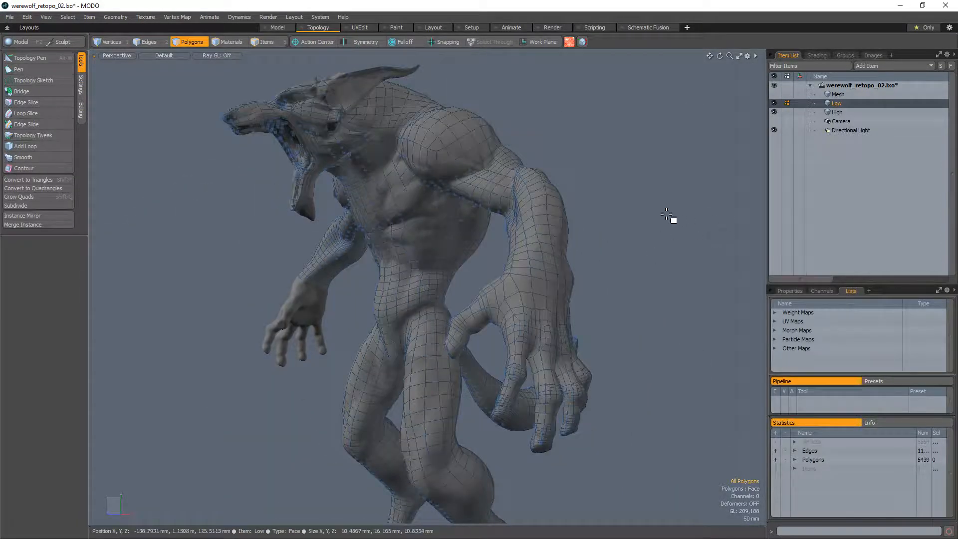
pyautogui.keyDown('alt'); pyautogui.keyDown('shift'); pyautogui.moveTo(645, 250); pyautogui.dragTo(562, 230); pyautogui.keyUp('shift'); pyautogui.keyUp('alt')
# Examine the subdivided Low mesh in the Model layout with the High mesh hidden, checking the head, torso and arms
pyautogui.click(270, 27)
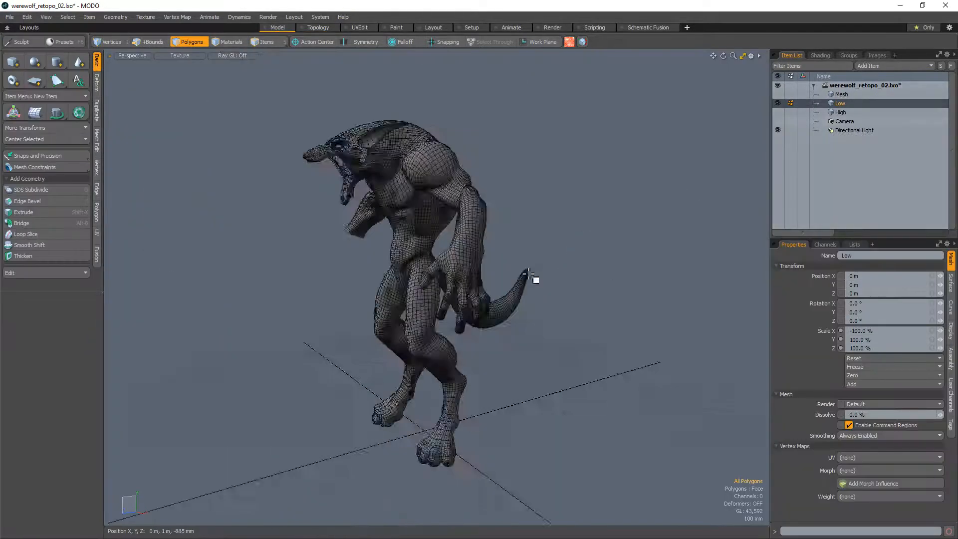
pyautogui.keyDown('alt'); pyautogui.moveTo(497, 245); pyautogui.dragTo(603, 193); pyautogui.keyUp('alt')
pyautogui.keyDown('alt'); pyautogui.moveTo(414, 235); pyautogui.dragTo(428, 276); pyautogui.keyUp('alt')
pyautogui.keyDown('ctrl'); pyautogui.keyDown('alt'); pyautogui.moveTo(336, 257); pyautogui.dragTo(372, 332); pyautogui.keyUp('alt'); pyautogui.keyUp('ctrl')
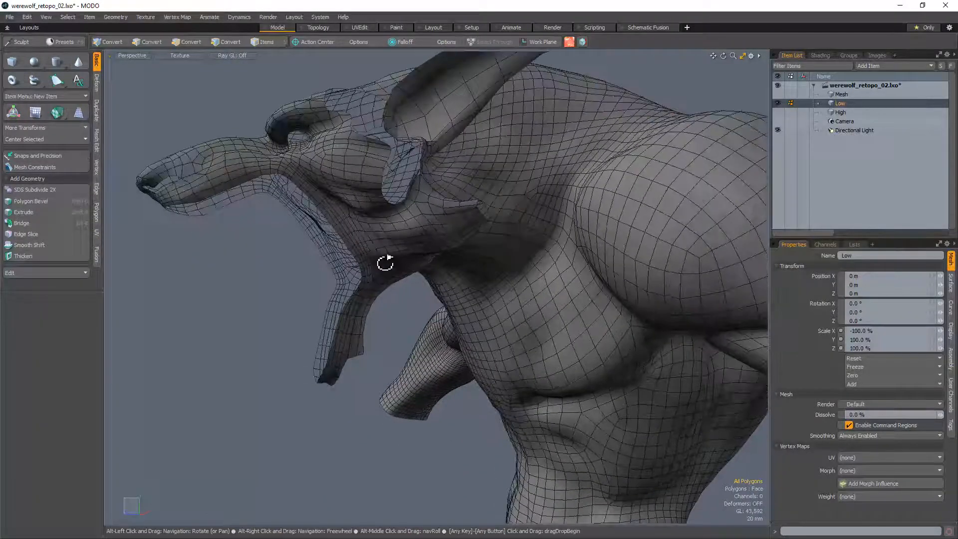
pyautogui.keyDown('ctrl'); pyautogui.keyDown('alt'); pyautogui.moveTo(372, 219); pyautogui.dragTo(560, 260); pyautogui.keyUp('alt'); pyautogui.keyUp('ctrl')
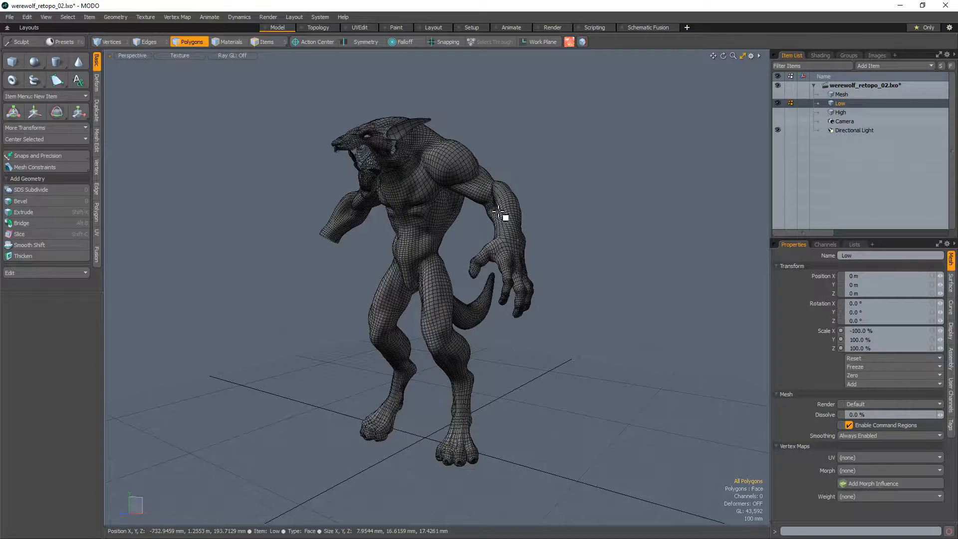
pyautogui.moveTo(500, 214)
pyautogui.keyDown('alt'); pyautogui.mouseDown()
pyautogui.moveTo(513, 208)
pyautogui.moveTo(480, 250)
pyautogui.moveTo(475, 325)
pyautogui.moveTo(397, 322)
pyautogui.moveTo(188, 280)
pyautogui.moveTo(471, 278)
pyautogui.moveTo(460, 284)
pyautogui.moveTo(689, 256)
pyautogui.moveTo(508, 283)
pyautogui.moveTo(546, 285)
pyautogui.moveTo(492, 203)
pyautogui.moveTo(414, 232)
pyautogui.moveTo(396, 270)
pyautogui.moveTo(492, 261)
pyautogui.moveTo(419, 285)
pyautogui.moveTo(380, 246)
pyautogui.moveTo(369, 203)
pyautogui.moveTo(406, 239)
pyautogui.moveTo(374, 310)
pyautogui.moveTo(509, 248)
pyautogui.moveTo(454, 248)
pyautogui.moveTo(552, 220)
pyautogui.moveTo(499, 239)
pyautogui.moveTo(473, 184)
pyautogui.moveTo(504, 175)
pyautogui.moveTo(488, 216)
pyautogui.mouseUp(); pyautogui.keyUp('alt')
pyautogui.scroll(5, 460, 285)
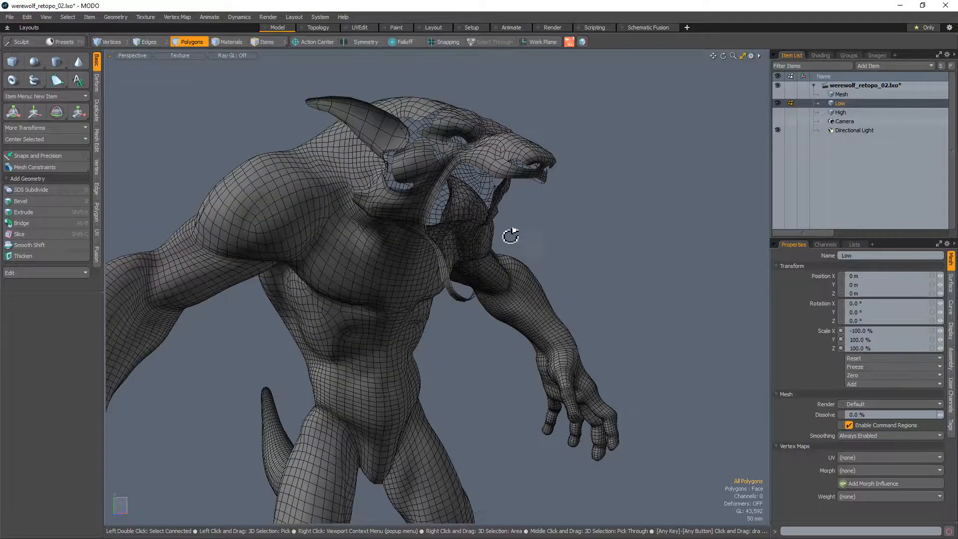
pyautogui.keyDown('alt'); pyautogui.moveTo(511, 236); pyautogui.dragTo(447, 270); pyautogui.keyUp('alt')
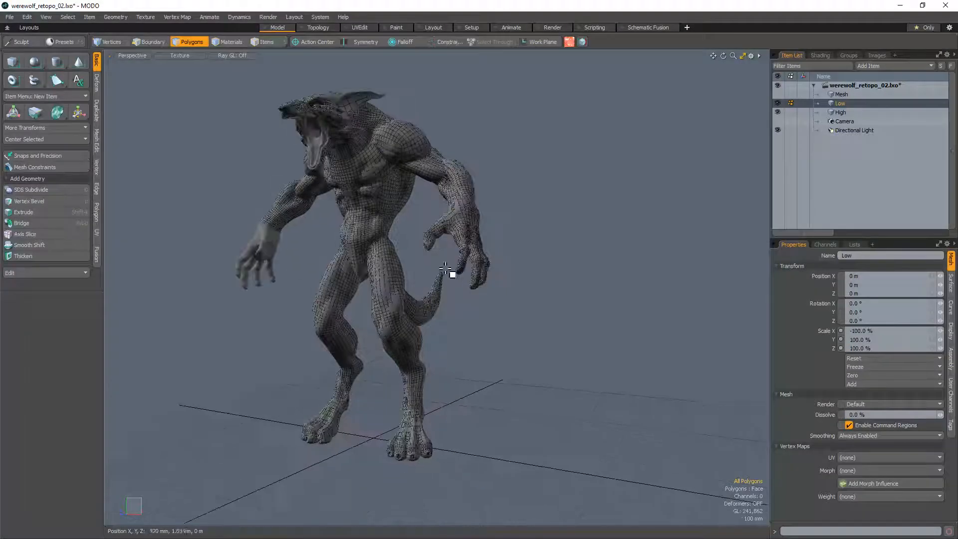
# Save the scene at the unsubdivided level and return to the Topology layout
pyautogui.hotkey('ctrl', 's')
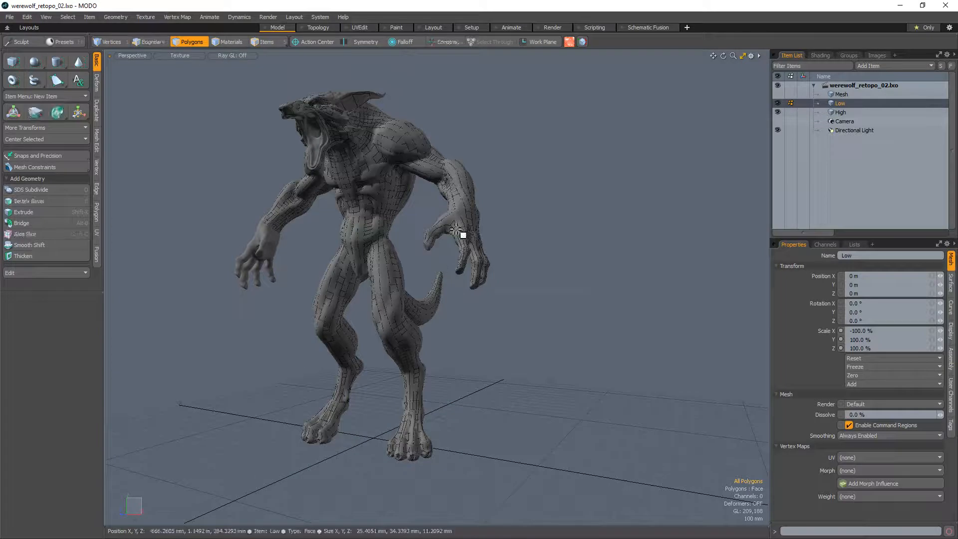
pyautogui.hotkey('ctrl', 's')
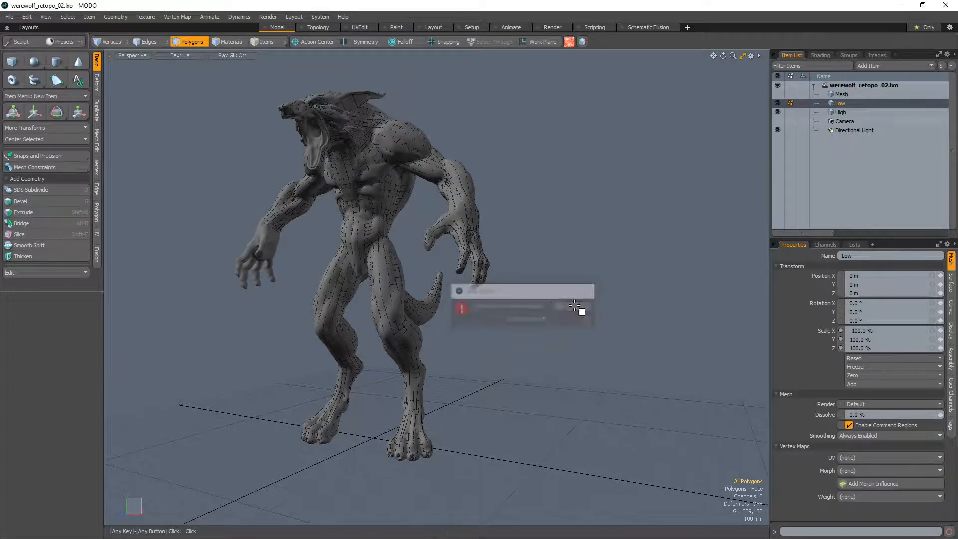
pyautogui.keyDown('alt'); pyautogui.moveTo(507, 257); pyautogui.dragTo(454, 293); pyautogui.keyUp('alt')
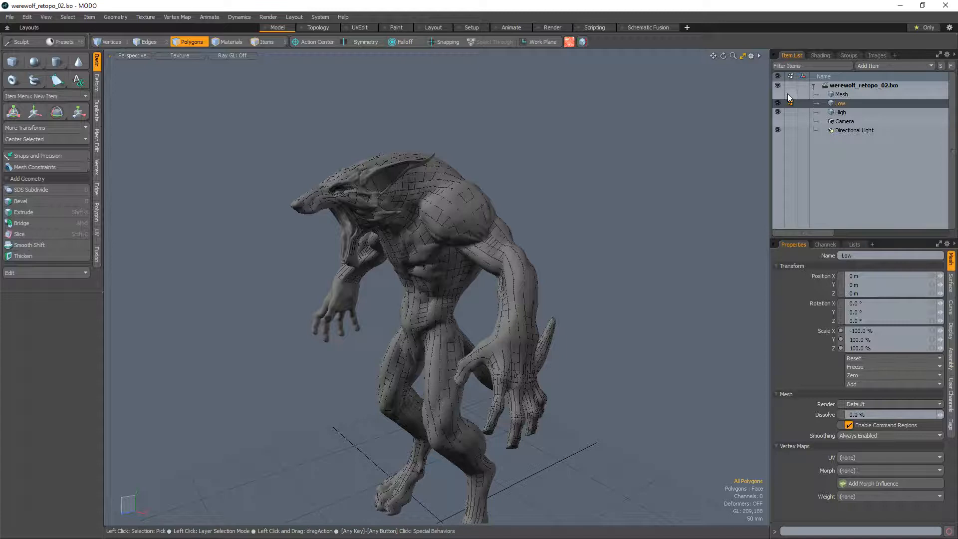
pyautogui.click(319, 28)
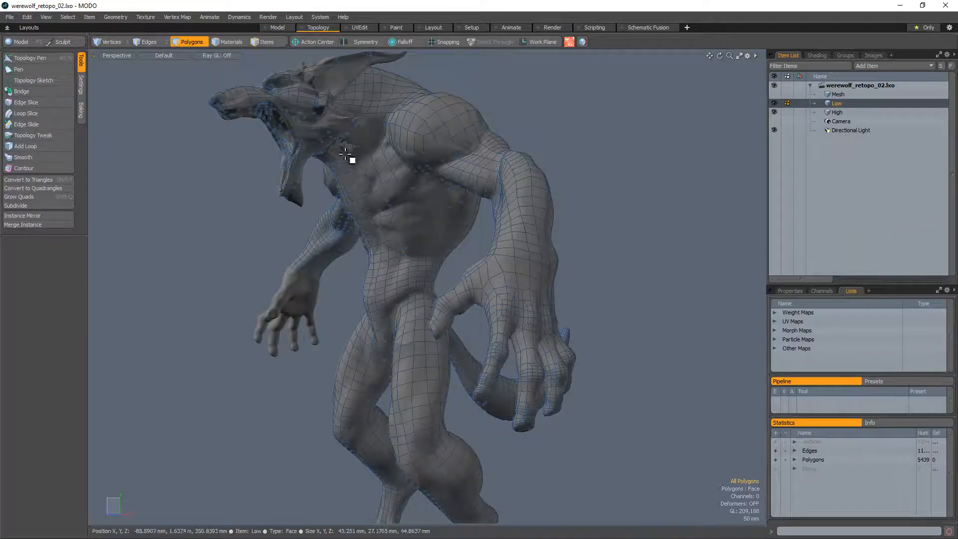
# Try subdividing the Low mesh once to check its polygon flow over the High mesh, and undo it
pyautogui.keyDown('alt'); pyautogui.moveTo(440, 170); pyautogui.dragTo(398, 252); pyautogui.keyUp('alt')
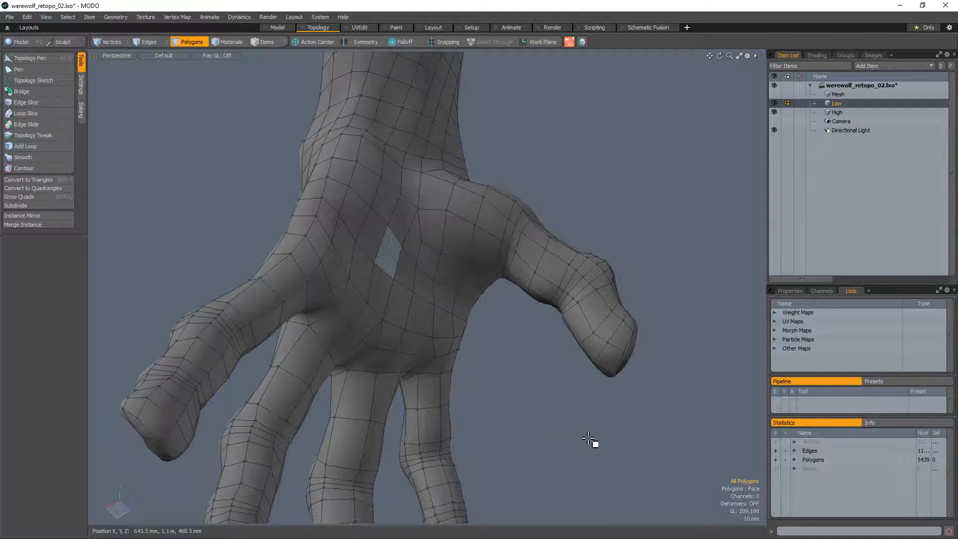
pyautogui.hotkey('shift', 'd')
pyautogui.keyDown('alt'); pyautogui.moveTo(573, 410); pyautogui.dragTo(537, 340); pyautogui.keyUp('alt')
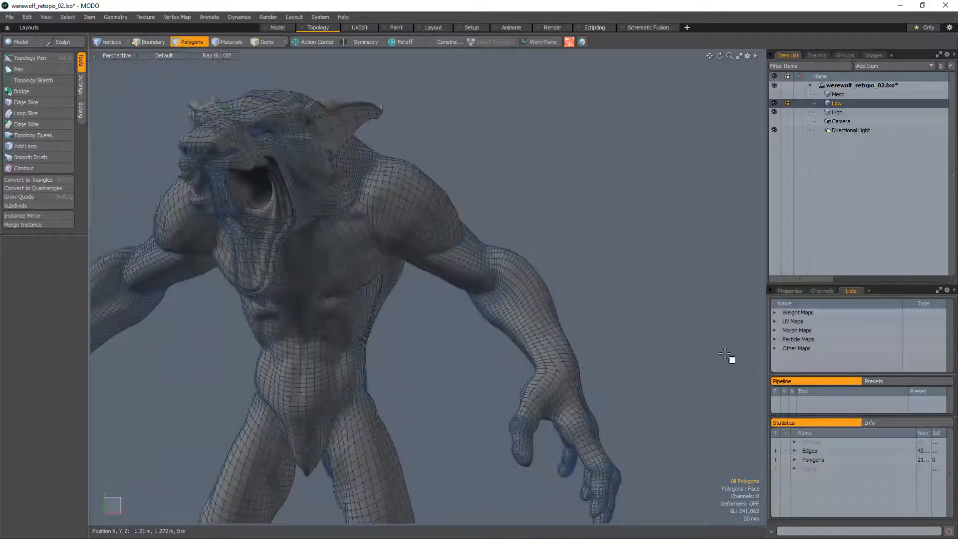
pyautogui.hotkey('ctrl', 'z')
# Examine the Low mesh's polygon flow on the back, shoulders, arm and hand
pyautogui.keyDown('alt'); pyautogui.moveTo(629, 344); pyautogui.dragTo(527, 376); pyautogui.keyUp('alt')
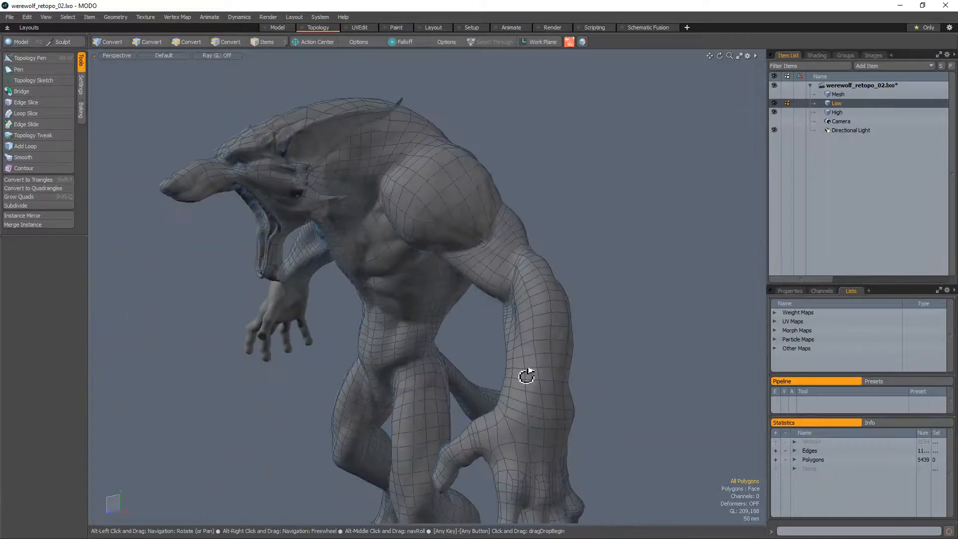
pyautogui.keyDown('alt'); pyautogui.moveTo(475, 242); pyautogui.dragTo(465, 327); pyautogui.keyUp('alt')
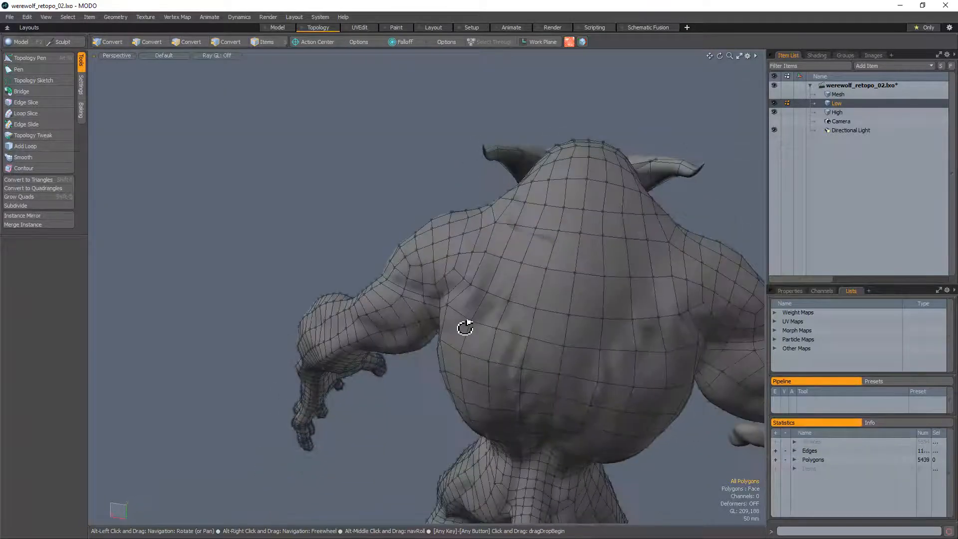
pyautogui.keyDown('alt'); pyautogui.moveTo(520, 269); pyautogui.dragTo(519, 378); pyautogui.keyUp('alt')
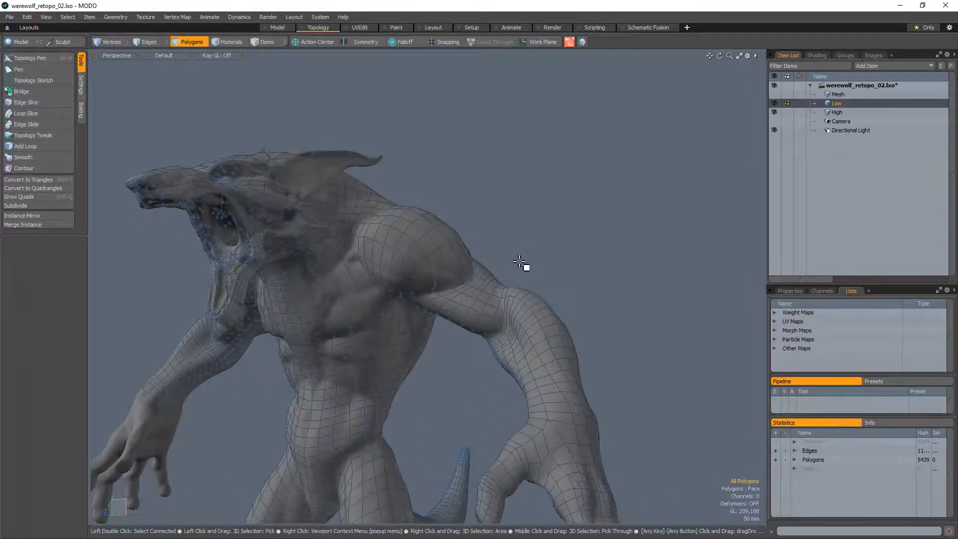
pyautogui.moveTo(531, 283)
pyautogui.keyDown('alt'); pyautogui.mouseDown()
pyautogui.moveTo(450, 278)
pyautogui.moveTo(451, 232)
pyautogui.moveTo(327, 294)
pyautogui.moveTo(368, 304)
pyautogui.moveTo(449, 289)
pyautogui.moveTo(430, 336)
pyautogui.moveTo(381, 256)
pyautogui.moveTo(392, 316)
pyautogui.moveTo(342, 248)
pyautogui.moveTo(427, 280)
pyautogui.moveTo(324, 298)
pyautogui.moveTo(357, 336)
pyautogui.moveTo(343, 392)
pyautogui.moveTo(499, 332)
pyautogui.moveTo(459, 316)
pyautogui.moveTo(498, 310)
pyautogui.moveTo(626, 326)
pyautogui.moveTo(526, 292)
pyautogui.mouseUp(); pyautogui.keyUp('alt')
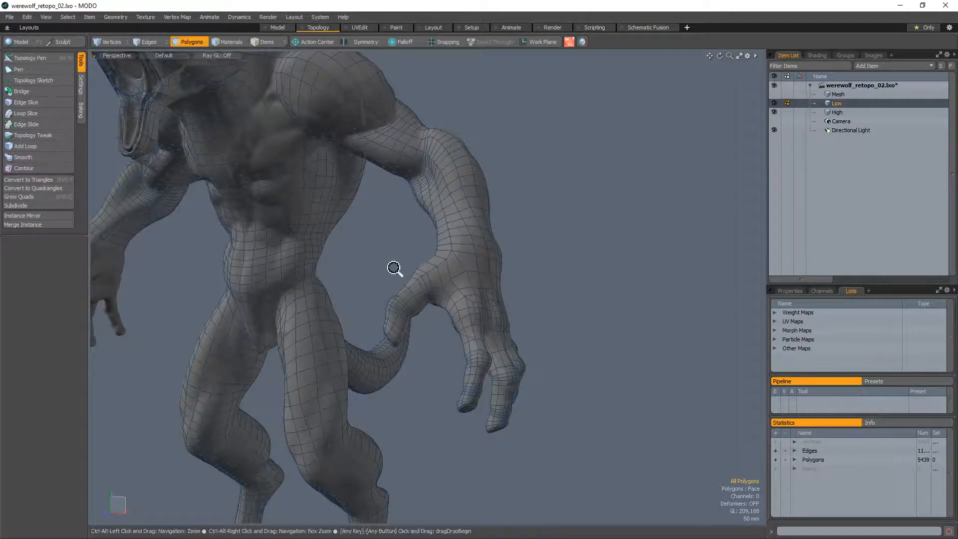
pyautogui.keyDown('ctrl'); pyautogui.keyDown('alt'); pyautogui.moveTo(394, 268); pyautogui.dragTo(387, 344); pyautogui.keyUp('alt'); pyautogui.keyUp('ctrl')
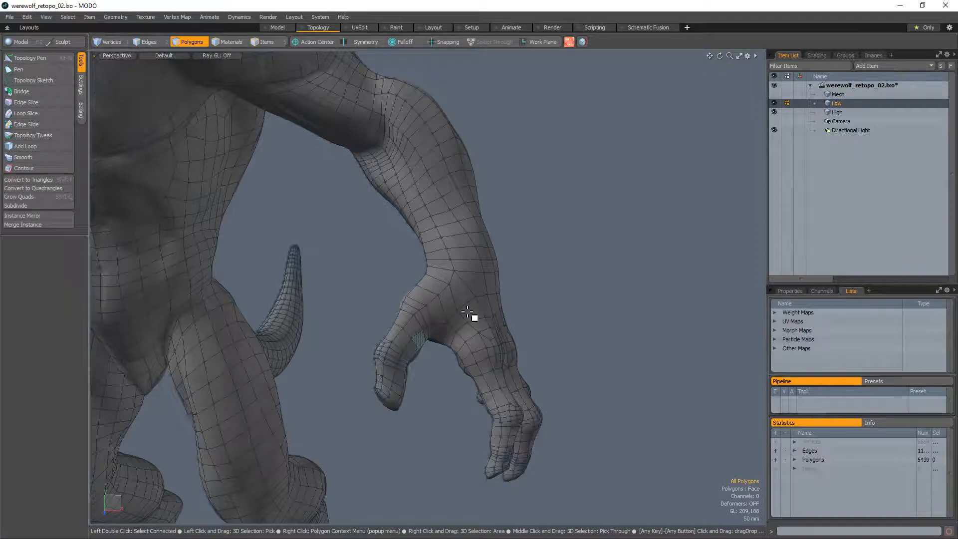
pyautogui.keyDown('ctrl'); pyautogui.keyDown('alt'); pyautogui.moveTo(564, 242); pyautogui.dragTo(451, 207); pyautogui.keyUp('alt'); pyautogui.keyUp('ctrl')
pyautogui.keyDown('alt'); pyautogui.moveTo(404, 180); pyautogui.dragTo(374, 131); pyautogui.keyUp('alt')
# Select a connected group of polygons near the head, inspect it from another angle and clear the selection
pyautogui.click(412, 184)
pyautogui.doubleClick(373, 131)
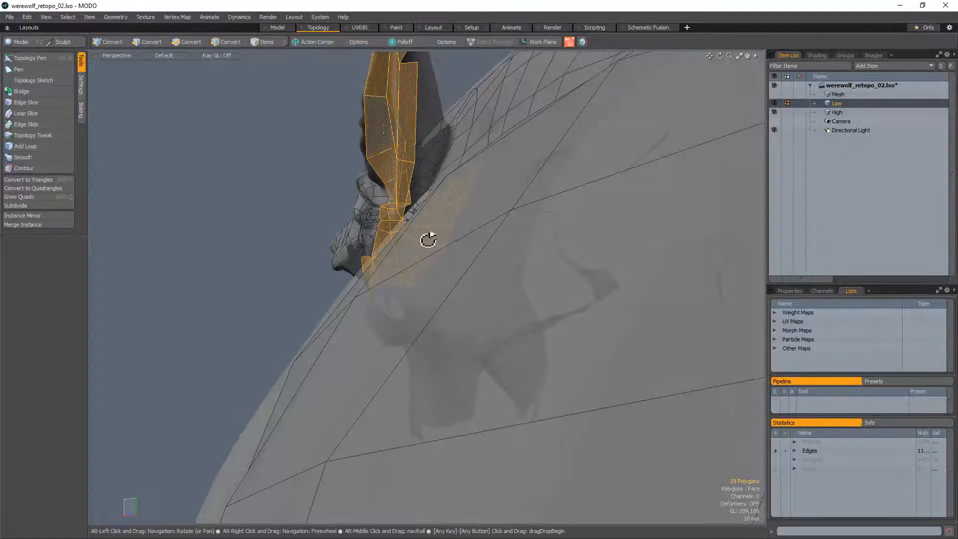
pyautogui.keyDown('alt'); pyautogui.moveTo(428, 239); pyautogui.dragTo(379, 240); pyautogui.keyUp('alt')
pyautogui.click(558, 222)
# Examine the topology of the whole body, including the legs, tail, back, shoulders and arms
pyautogui.keyDown('alt'); pyautogui.keyDown('shift'); pyautogui.moveTo(486, 333); pyautogui.dragTo(496, 272); pyautogui.keyUp('shift'); pyautogui.keyUp('alt')
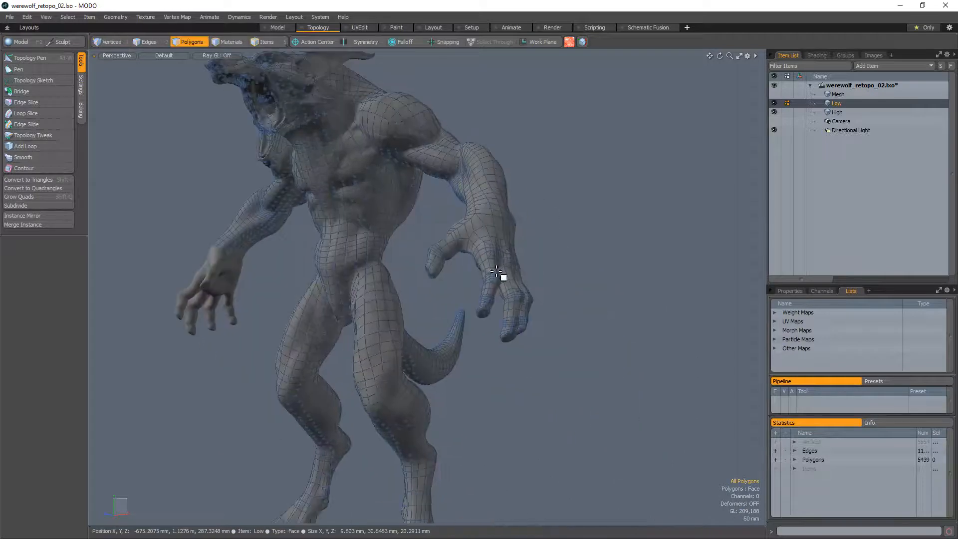
pyautogui.keyDown('alt'); pyautogui.keyDown('shift'); pyautogui.moveTo(418, 424); pyautogui.dragTo(383, 394); pyautogui.keyUp('shift'); pyautogui.keyUp('alt')
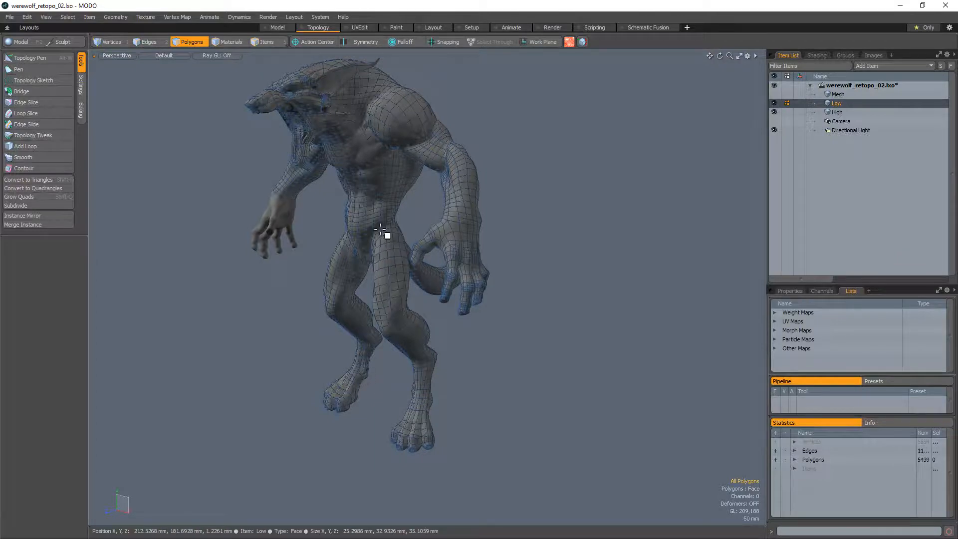
pyautogui.moveTo(380, 230)
pyautogui.keyDown('alt'); pyautogui.mouseDown()
pyautogui.moveTo(447, 220)
pyautogui.moveTo(390, 242)
pyautogui.mouseUp(); pyautogui.keyUp('alt')
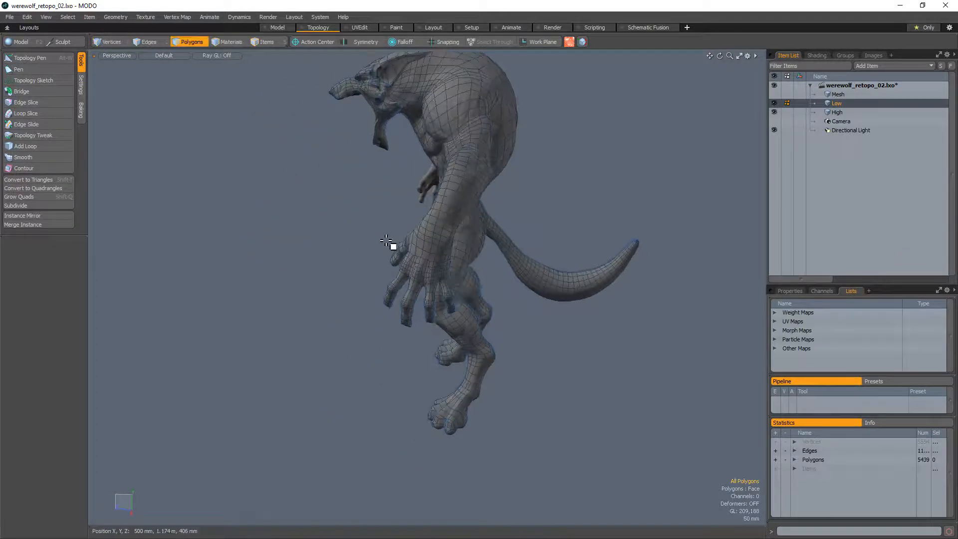
pyautogui.keyDown('alt'); pyautogui.moveTo(559, 272); pyautogui.dragTo(360, 261); pyautogui.keyUp('alt')
pyautogui.keyDown('ctrl'); pyautogui.keyDown('alt'); pyautogui.moveTo(360, 261); pyautogui.dragTo(323, 179); pyautogui.keyUp('alt'); pyautogui.keyUp('ctrl')
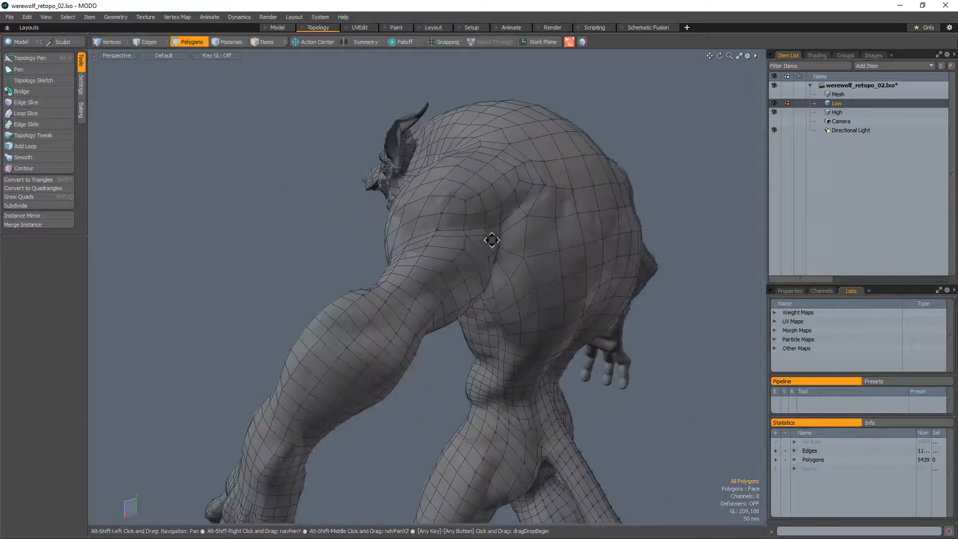
pyautogui.keyDown('alt'); pyautogui.keyDown('shift'); pyautogui.moveTo(492, 240); pyautogui.dragTo(452, 223); pyautogui.keyUp('shift'); pyautogui.keyUp('alt')
pyautogui.keyDown('ctrl'); pyautogui.keyDown('alt'); pyautogui.moveTo(524, 239); pyautogui.dragTo(391, 218); pyautogui.keyUp('alt'); pyautogui.keyUp('ctrl')
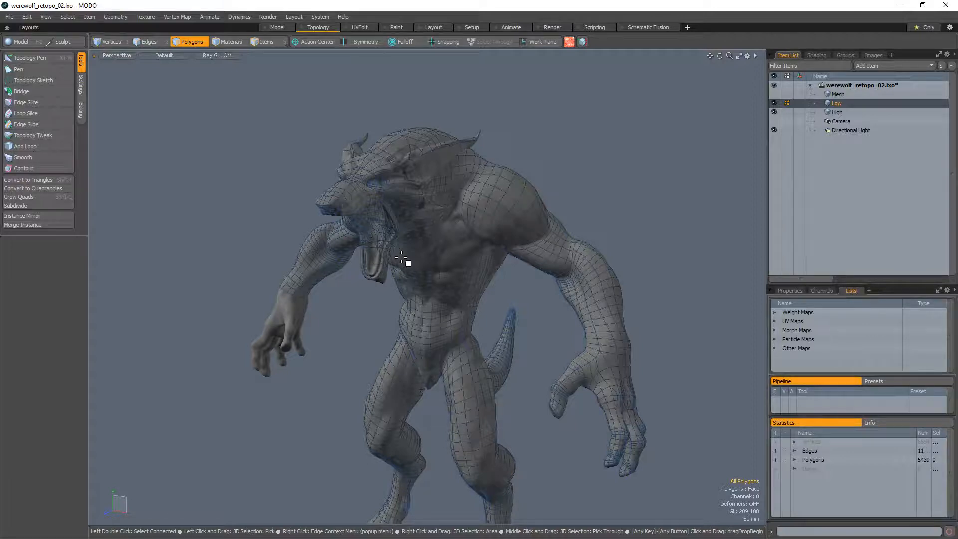
pyautogui.keyDown('alt'); pyautogui.moveTo(577, 214); pyautogui.dragTo(420, 245); pyautogui.keyUp('alt')
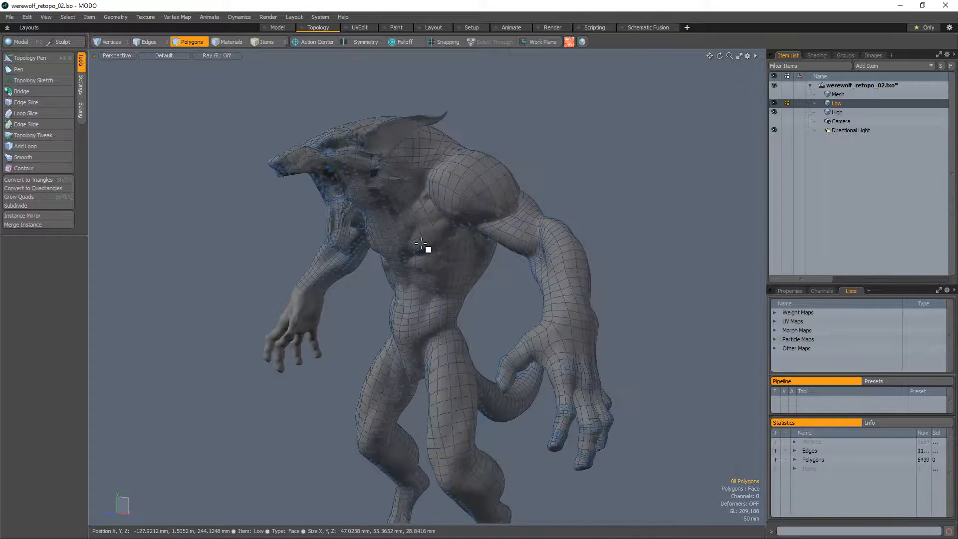
pyautogui.keyDown('alt'); pyautogui.moveTo(402, 357); pyautogui.dragTo(431, 330); pyautogui.keyUp('alt')
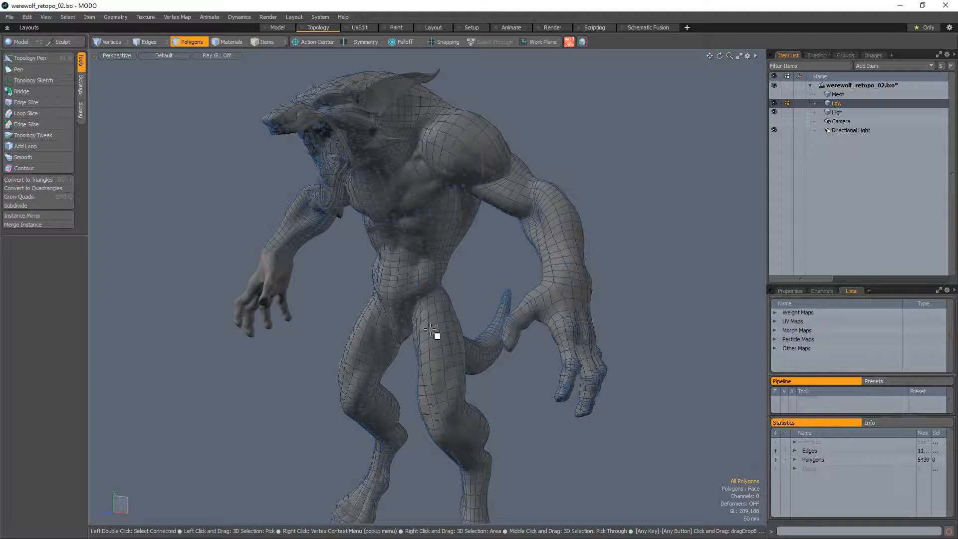
pyautogui.keyDown('alt'); pyautogui.moveTo(534, 219); pyautogui.dragTo(379, 202); pyautogui.keyUp('alt')
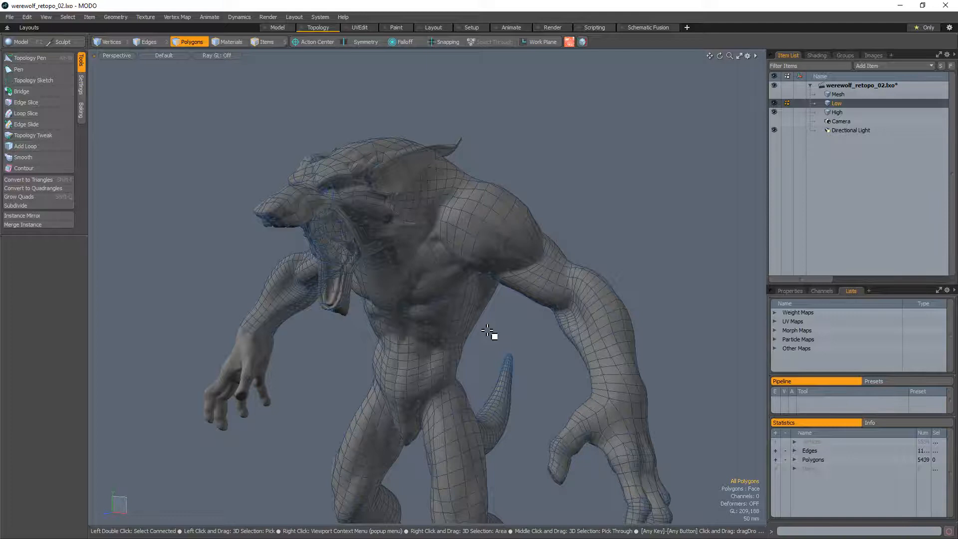
pyautogui.keyDown('alt'); pyautogui.moveTo(441, 276); pyautogui.dragTo(414, 257); pyautogui.keyUp('alt')
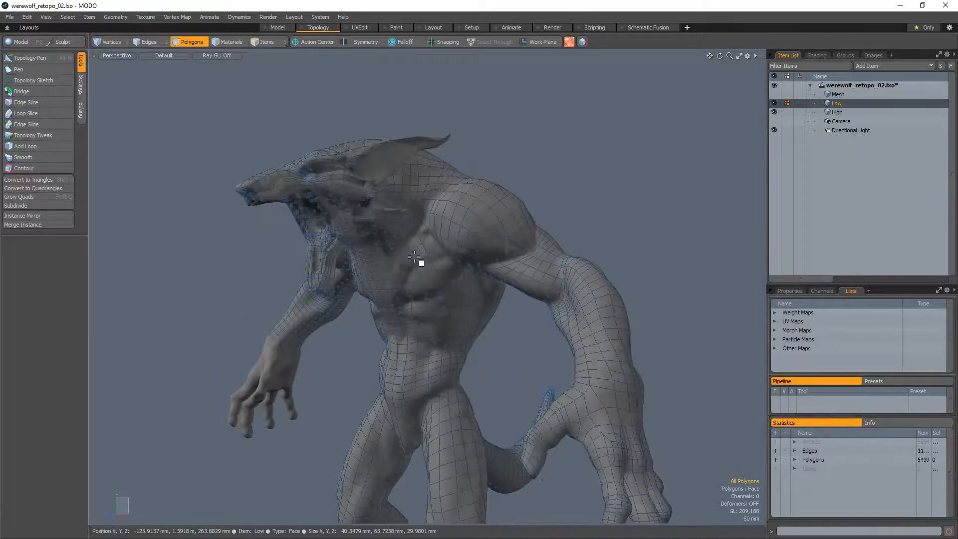
# Save the scene
pyautogui.hotkey('ctrl', 's')
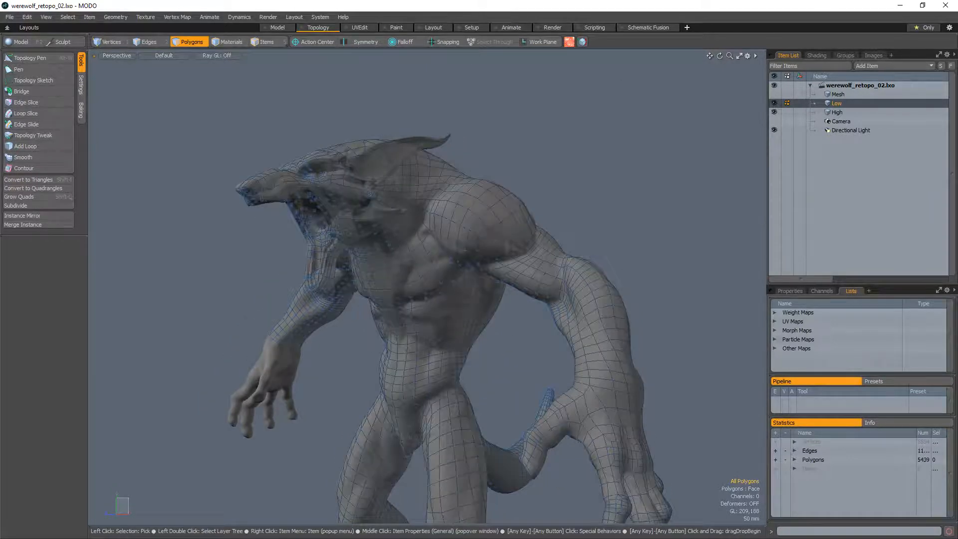
# Adjust the Low mesh's vertices on the back of the hand with the Topology Pen
pyautogui.keyDown('alt'); pyautogui.moveTo(607, 265); pyautogui.dragTo(474, 294); pyautogui.keyUp('alt')
pyautogui.scroll(3, 481, 258)
pyautogui.hotkey('alt', 'w')
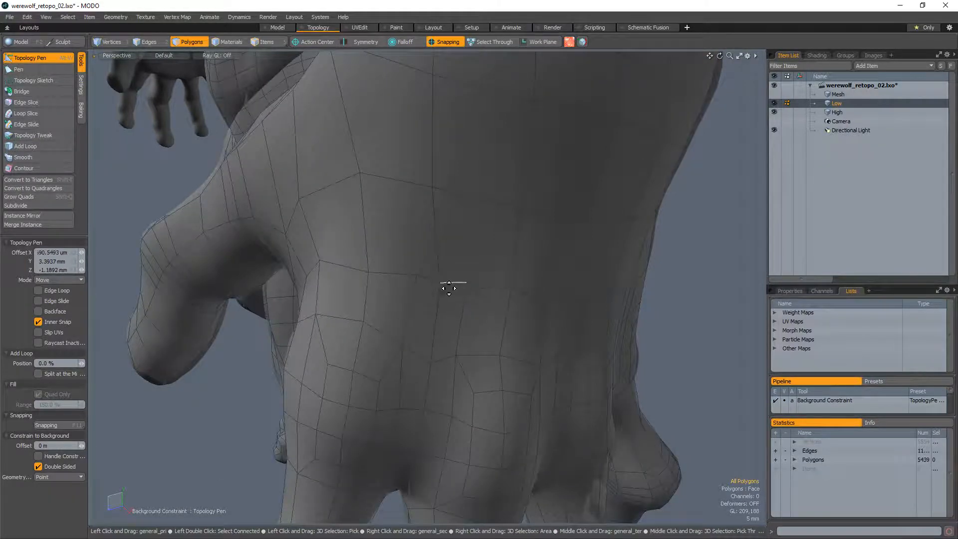
pyautogui.keyDown('alt'); pyautogui.moveTo(448, 266); pyautogui.dragTo(466, 287); pyautogui.keyUp('alt')
pyautogui.scroll(3, 466, 287)
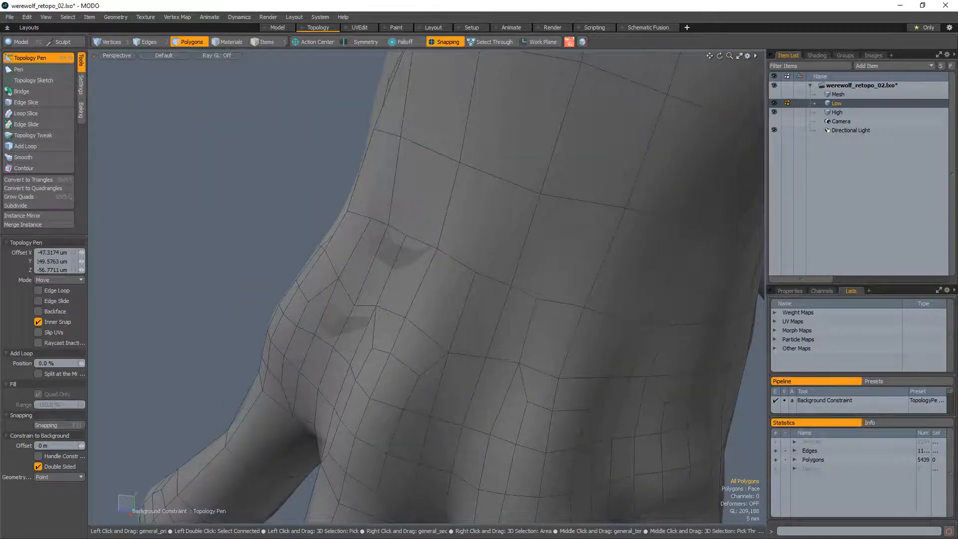
# Even out the edge rows over the outer knuckles and the bases of the fingers
pyautogui.keyDown('alt'); pyautogui.moveTo(549, 323); pyautogui.dragTo(440, 261); pyautogui.keyUp('alt')
pyautogui.click(488, 278)
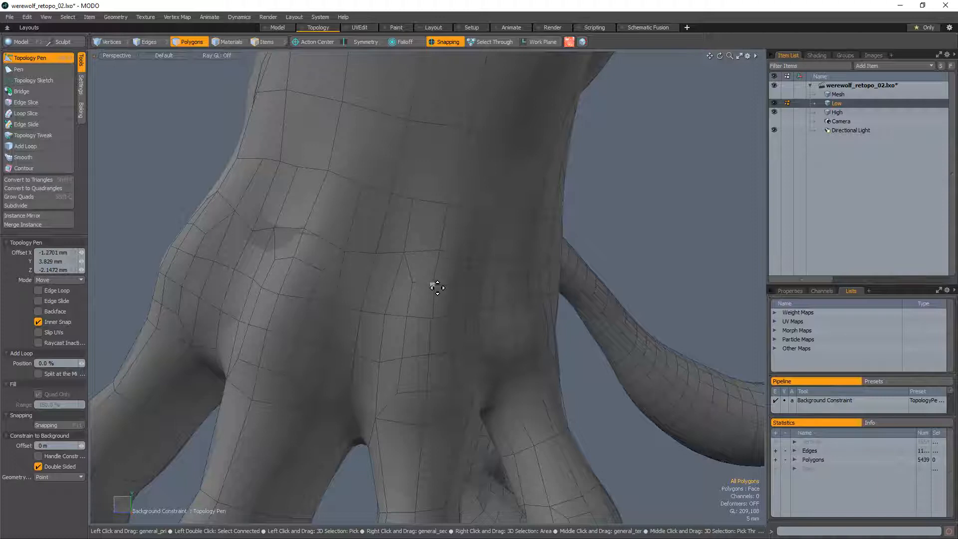
pyautogui.moveTo(440, 261)
pyautogui.keyDown('alt'); pyautogui.mouseDown()
pyautogui.moveTo(437, 310)
pyautogui.moveTo(407, 288)
pyautogui.moveTo(413, 315)
pyautogui.moveTo(395, 308)
pyautogui.moveTo(512, 225)
pyautogui.moveTo(413, 250)
pyautogui.moveTo(428, 250)
pyautogui.mouseUp(); pyautogui.keyUp('alt')
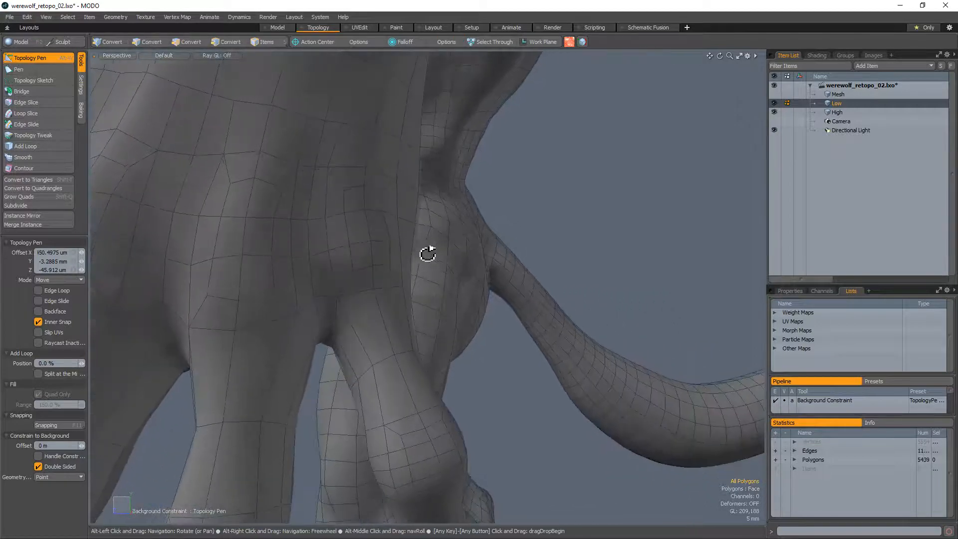
pyautogui.keyDown('alt'); pyautogui.moveTo(315, 310); pyautogui.dragTo(406, 325); pyautogui.keyUp('alt')
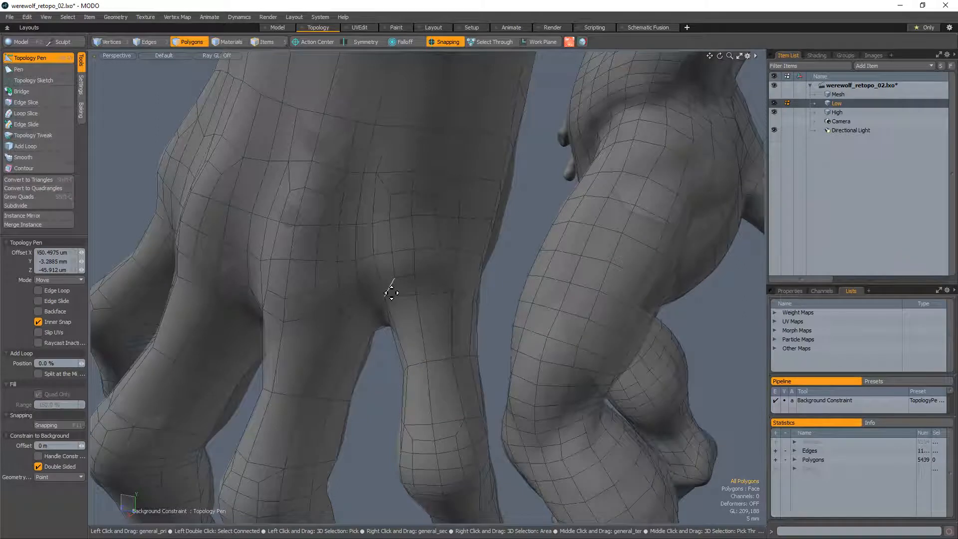
# Select two consecutive lengthwise edges on the lower segment of each of the four fingers
pyautogui.keyDown('alt'); pyautogui.moveTo(532, 259); pyautogui.dragTo(400, 278); pyautogui.keyUp('alt')
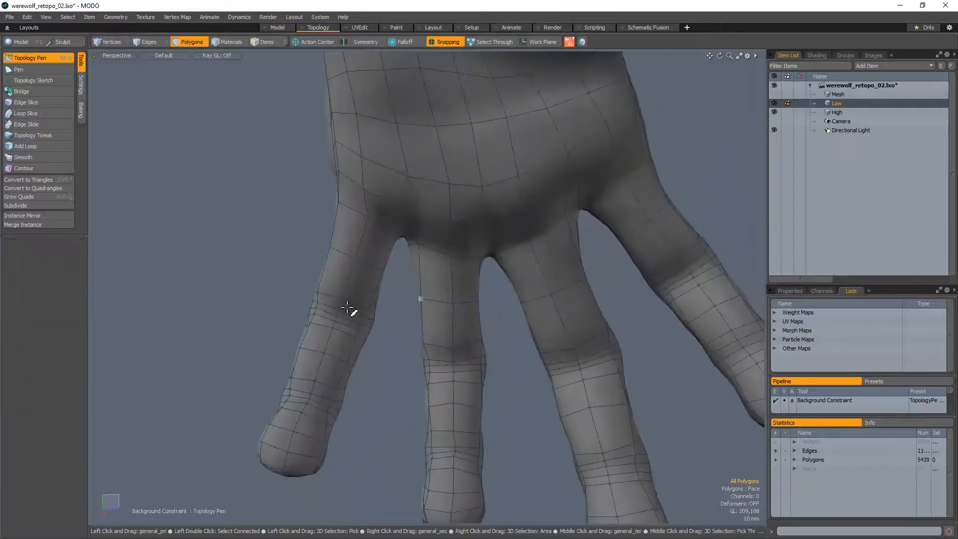
pyautogui.press('space')
pyautogui.click(352, 272)
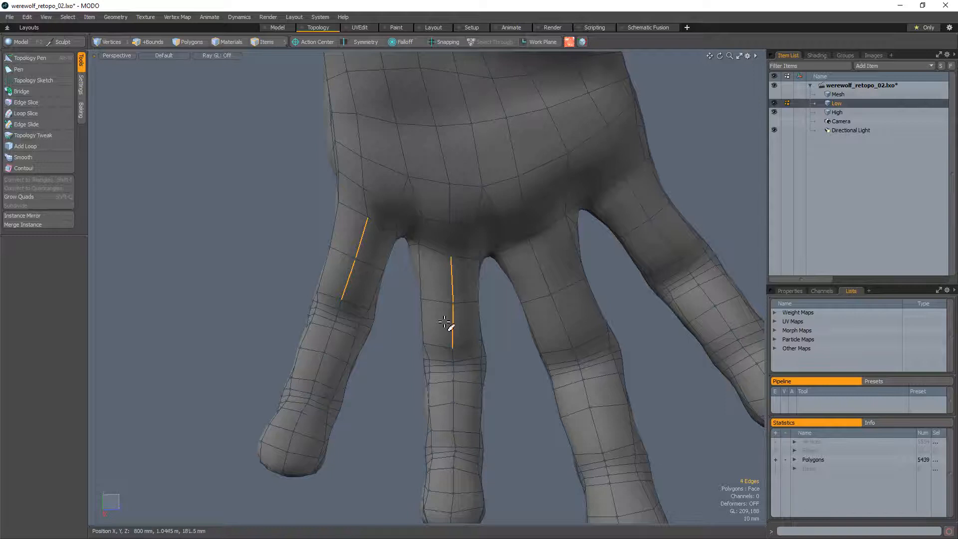
pyautogui.keyDown('alt'); pyautogui.moveTo(575, 273); pyautogui.dragTo(321, 348); pyautogui.keyUp('alt')
pyautogui.keyDown('shift'); pyautogui.click(526, 256); pyautogui.keyUp('shift')
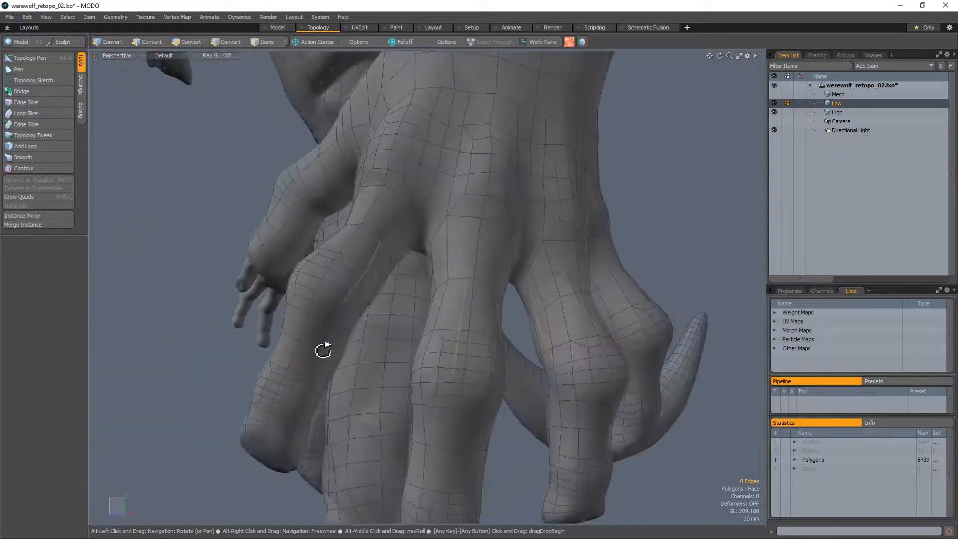
pyautogui.keyDown('alt'); pyautogui.keyDown('shift'); pyautogui.moveTo(519, 305); pyautogui.dragTo(436, 332); pyautogui.keyUp('shift'); pyautogui.keyUp('alt')
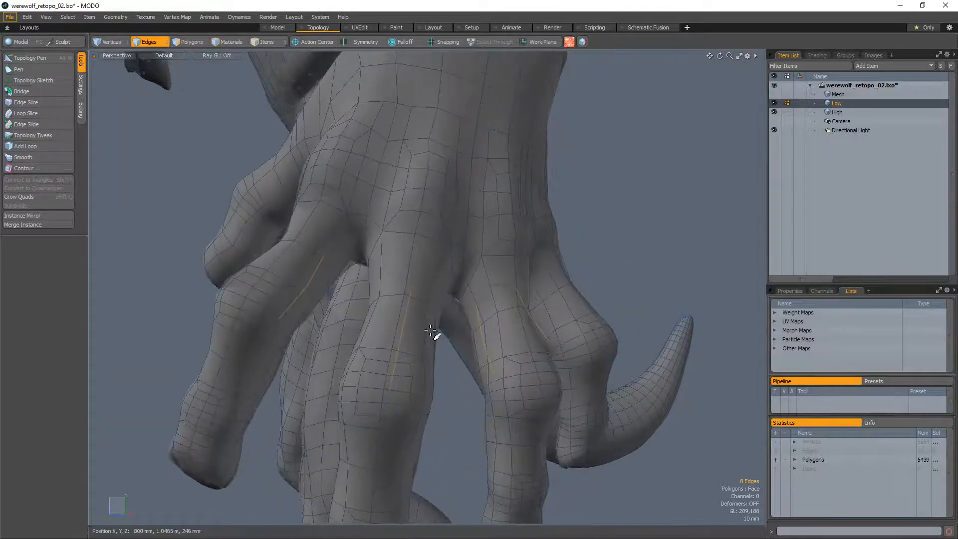
pyautogui.keyDown('alt'); pyautogui.moveTo(552, 266); pyautogui.dragTo(509, 288); pyautogui.keyUp('alt')
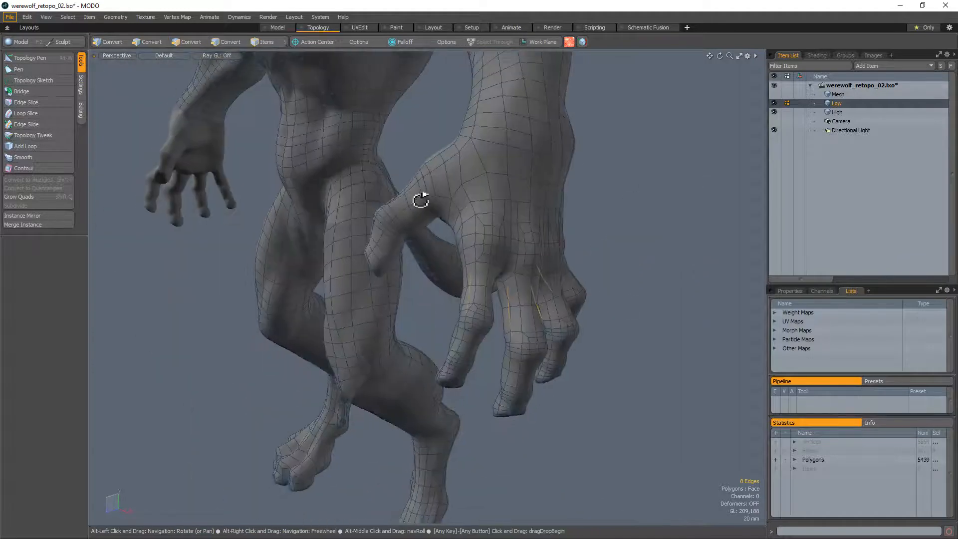
# Add two consecutive lengthwise edges on the thumb's lower segment to the selection
pyautogui.keyDown('alt'); pyautogui.moveTo(421, 199); pyautogui.dragTo(451, 210); pyautogui.keyUp('alt')
pyautogui.scroll(5, 389, 208)
pyautogui.keyDown('shift'); pyautogui.doubleClick(394, 221); pyautogui.keyUp('shift')
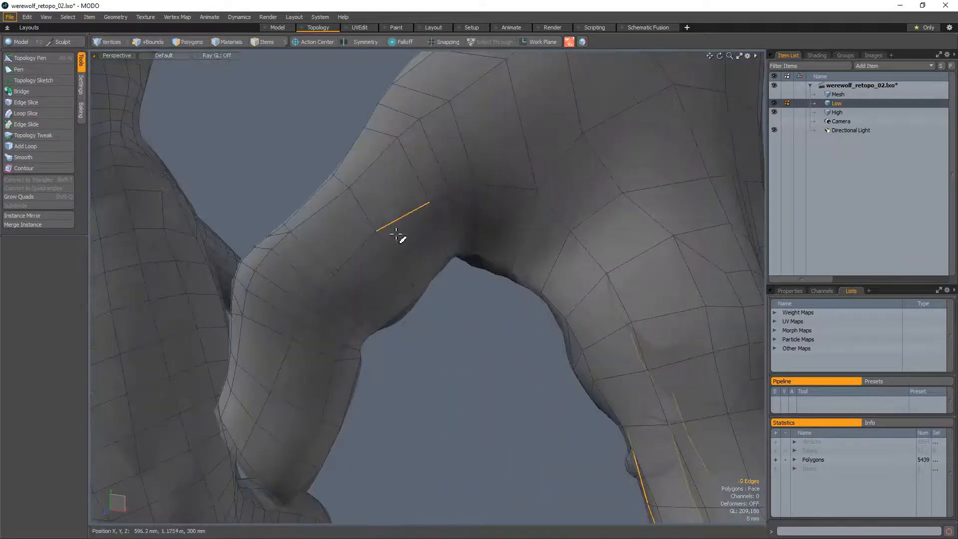
pyautogui.keyDown('alt'); pyautogui.moveTo(351, 245); pyautogui.dragTo(370, 256); pyautogui.keyUp('alt')
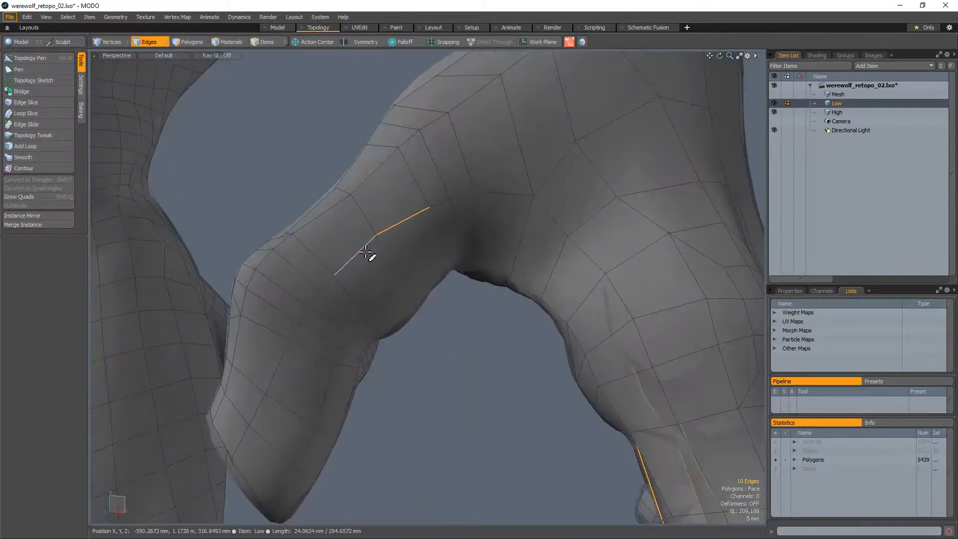
pyautogui.scroll(-5, 394, 302)
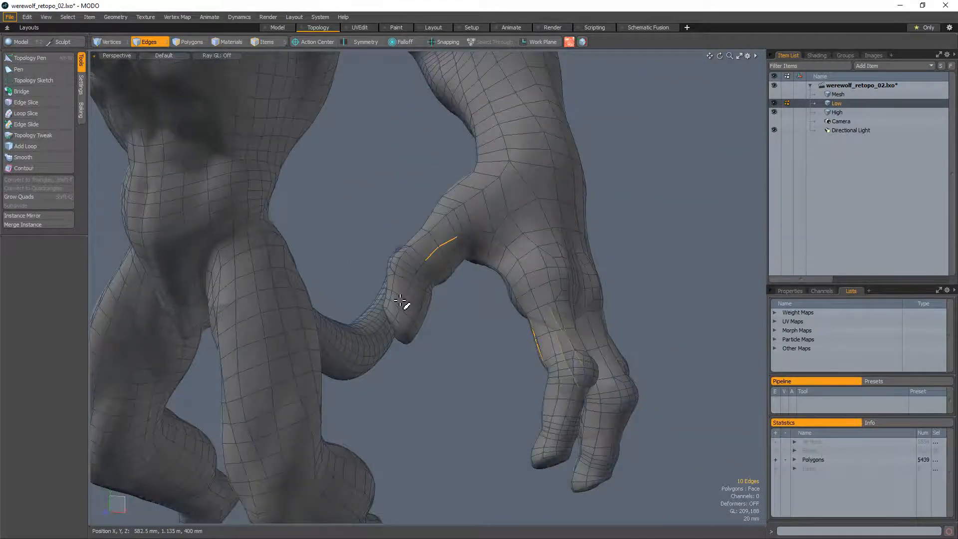
pyautogui.moveTo(493, 316)
pyautogui.keyDown('alt'); pyautogui.mouseDown()
pyautogui.moveTo(509, 344)
pyautogui.moveTo(506, 327)
pyautogui.mouseUp(); pyautogui.keyUp('alt')
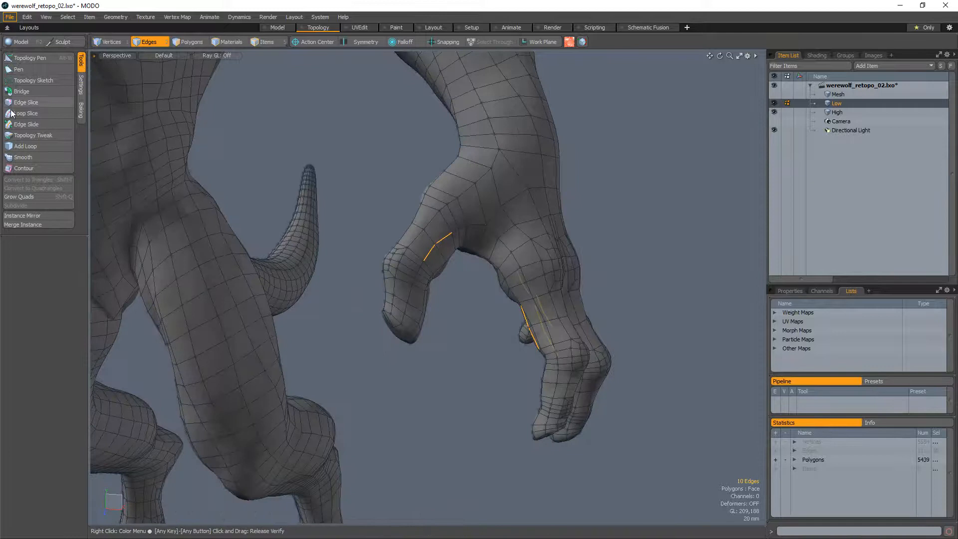
# Loop Slice the selected finger and thumb edges with one loop each at 50%, and clear the selection
pyautogui.click(38, 113)
pyautogui.click(391, 394)
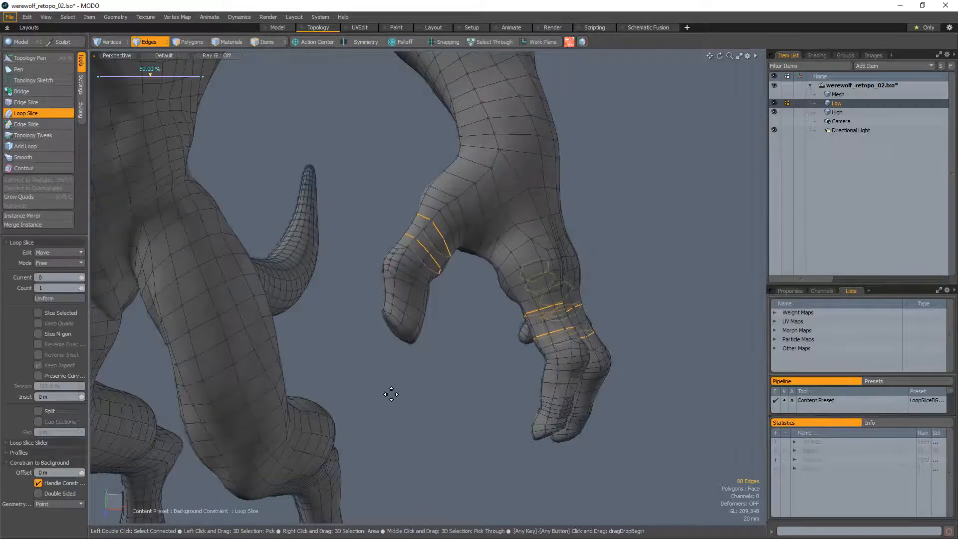
pyautogui.keyDown('alt'); pyautogui.moveTo(419, 351); pyautogui.dragTo(427, 376); pyautogui.keyUp('alt')
pyautogui.press('space')
pyautogui.click(411, 365)
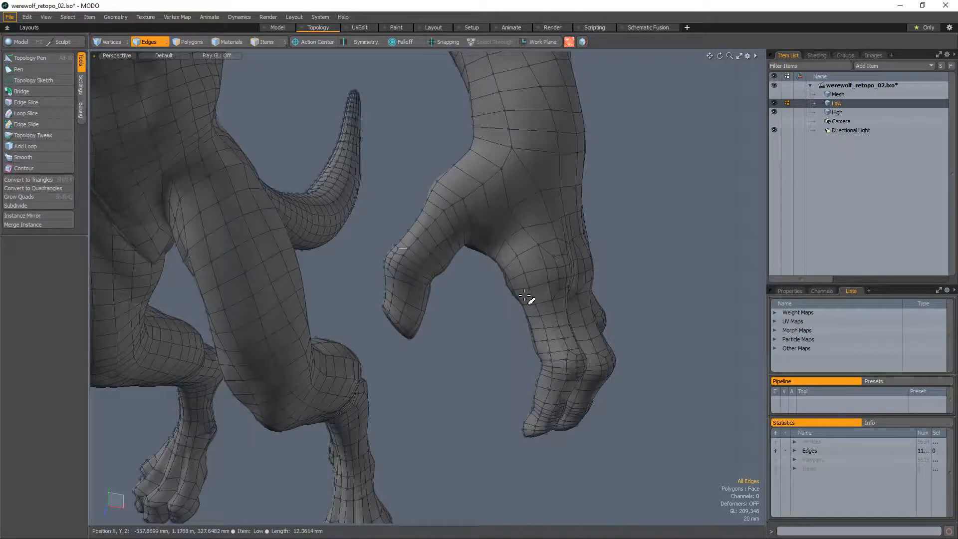
# Adjust the edge rows around the thumb's base on its back and palm sides with the Topology Pen
pyautogui.keyDown('ctrl'); pyautogui.keyDown('alt'); pyautogui.moveTo(627, 261); pyautogui.dragTo(530, 234); pyautogui.keyUp('alt'); pyautogui.keyUp('ctrl')
pyautogui.hotkey('alt', 'w')
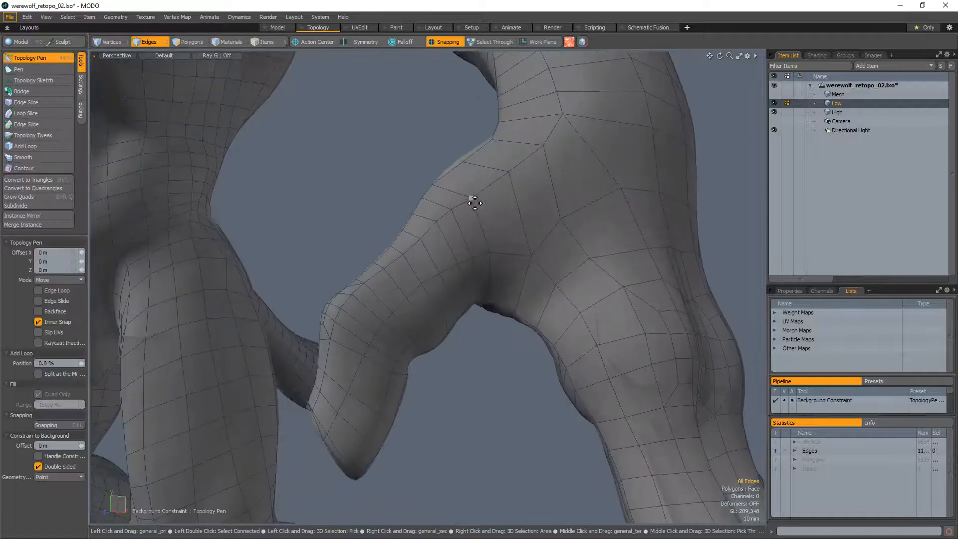
pyautogui.keyDown('alt'); pyautogui.moveTo(466, 193); pyautogui.dragTo(379, 289); pyautogui.keyUp('alt')
pyautogui.keyDown('alt'); pyautogui.moveTo(380, 289); pyautogui.dragTo(331, 276); pyautogui.keyUp('alt')
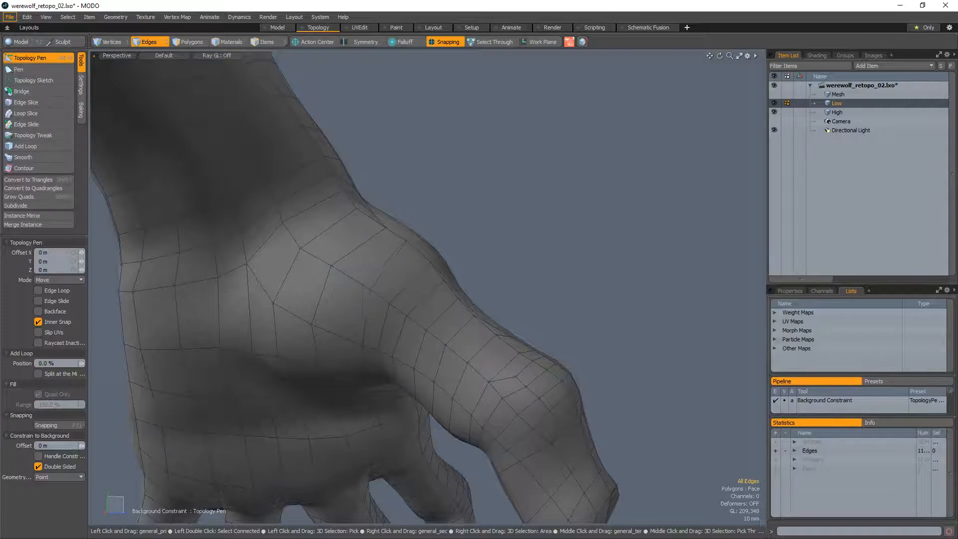
pyautogui.keyDown('alt'); pyautogui.moveTo(396, 251); pyautogui.dragTo(413, 243); pyautogui.keyUp('alt')
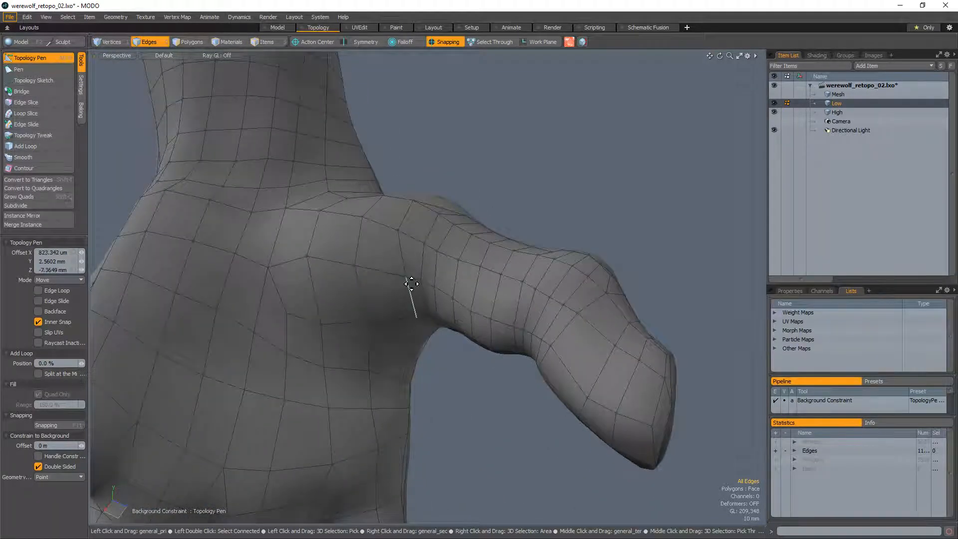
pyautogui.keyDown('alt'); pyautogui.moveTo(369, 280); pyautogui.dragTo(449, 289); pyautogui.keyUp('alt')
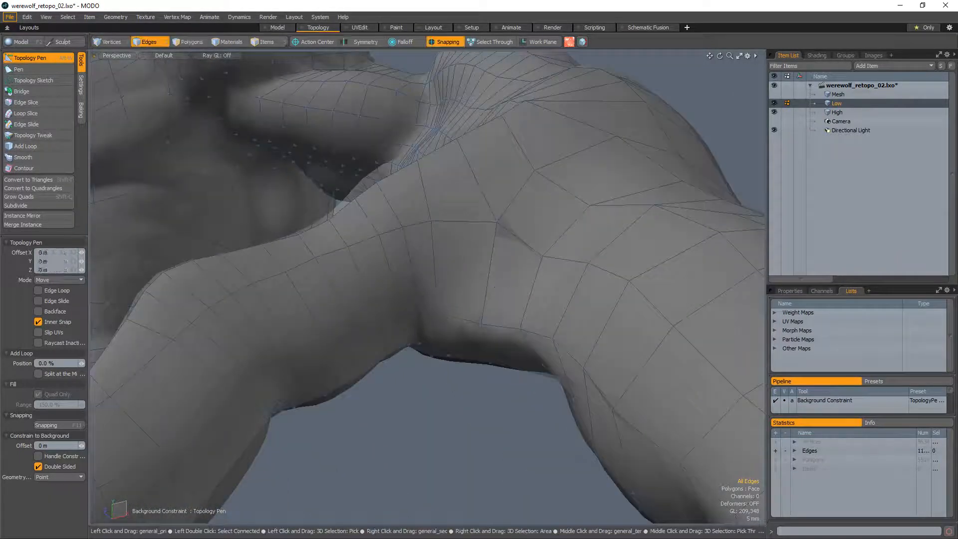
# Even out the loops along the thumb and the polygons in the web beside the palm
pyautogui.moveTo(441, 312); pyautogui.dragTo(455, 313)
pyautogui.keyDown('ctrl'); pyautogui.keyDown('alt'); pyautogui.moveTo(447, 220); pyautogui.dragTo(514, 276); pyautogui.keyUp('alt'); pyautogui.keyUp('ctrl')
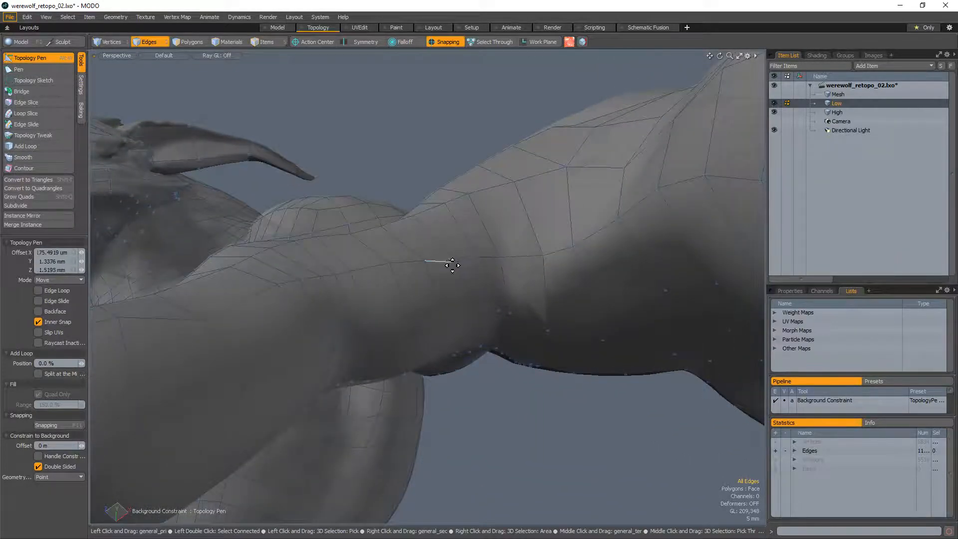
pyautogui.keyDown('alt'); pyautogui.moveTo(452, 264); pyautogui.dragTo(432, 192); pyautogui.keyUp('alt')
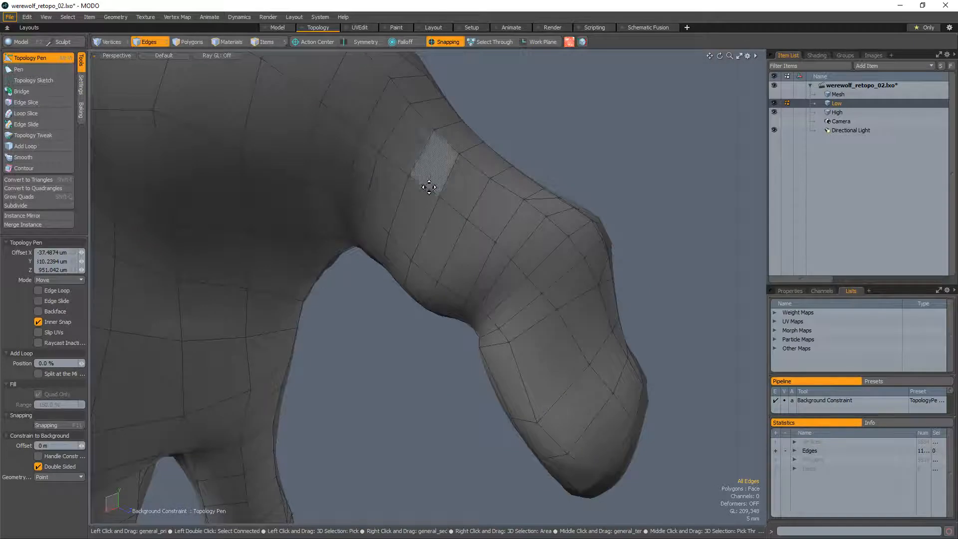
pyautogui.keyDown('alt'); pyautogui.moveTo(441, 143); pyautogui.dragTo(439, 184); pyautogui.keyUp('alt')
pyautogui.moveTo(434, 254); pyautogui.dragTo(379, 245)
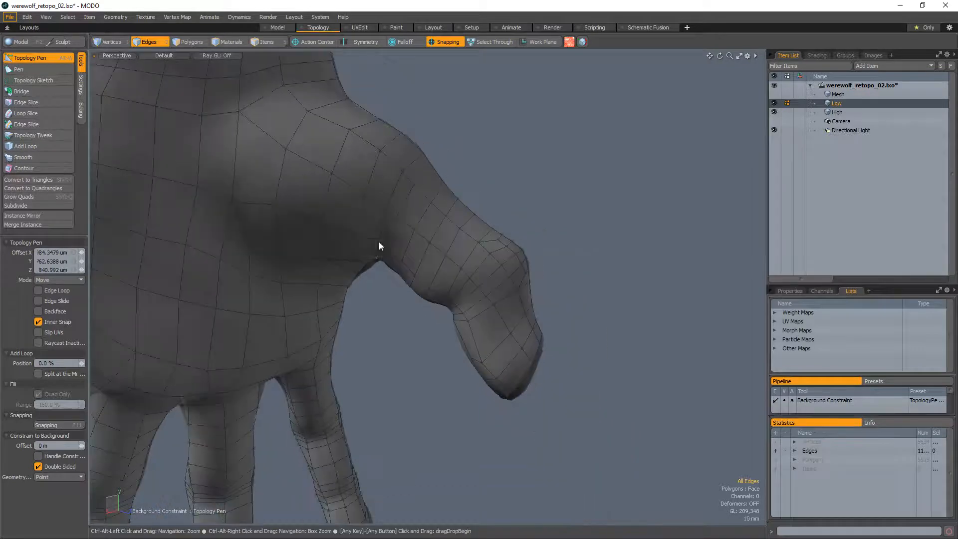
pyautogui.press('alt')
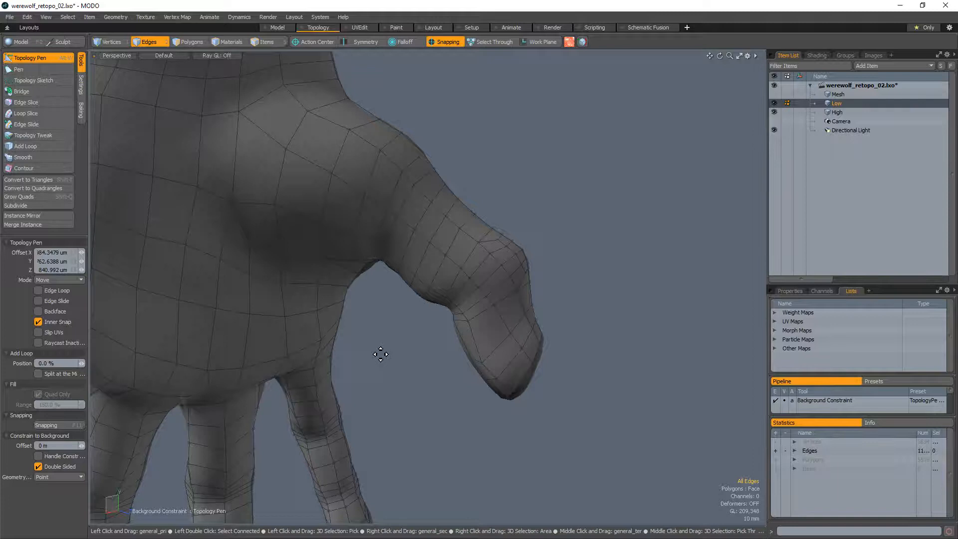
# Smooth the polygon flow where the thumb joins the back of the hand and the index finger
pyautogui.keyDown('alt'); pyautogui.moveTo(419, 289); pyautogui.dragTo(266, 270); pyautogui.keyUp('alt')
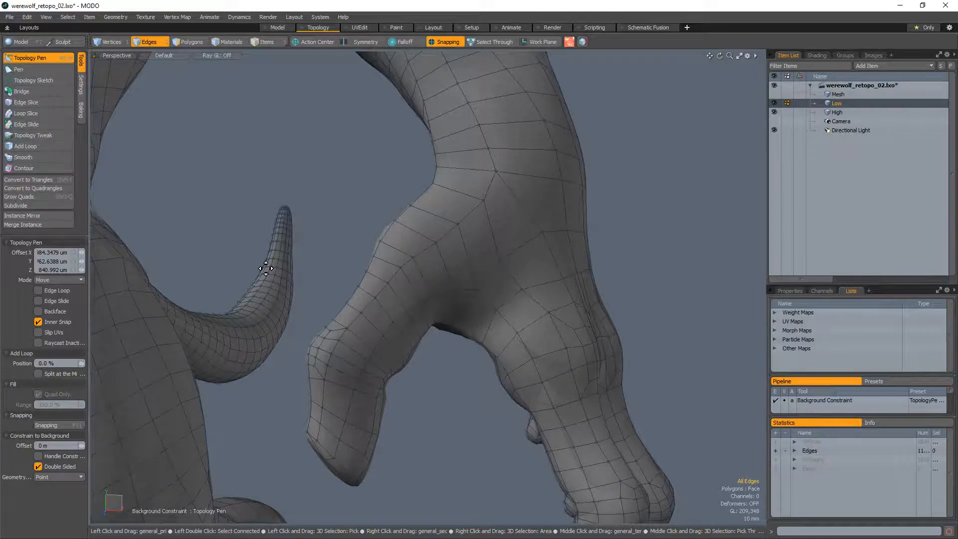
pyautogui.keyDown('alt'); pyautogui.moveTo(360, 272); pyautogui.dragTo(352, 292); pyautogui.keyUp('alt')
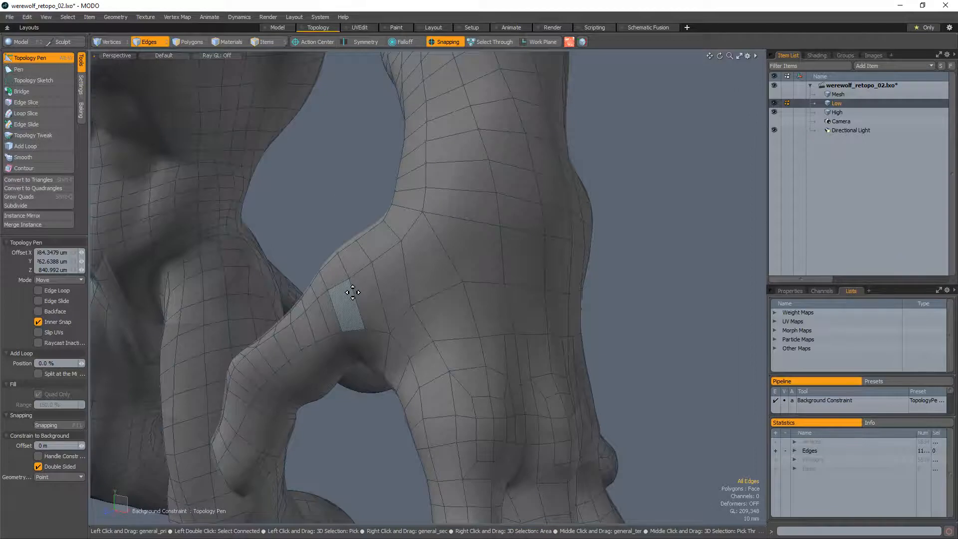
pyautogui.keyDown('alt'); pyautogui.moveTo(315, 250); pyautogui.dragTo(470, 279); pyautogui.keyUp('alt')
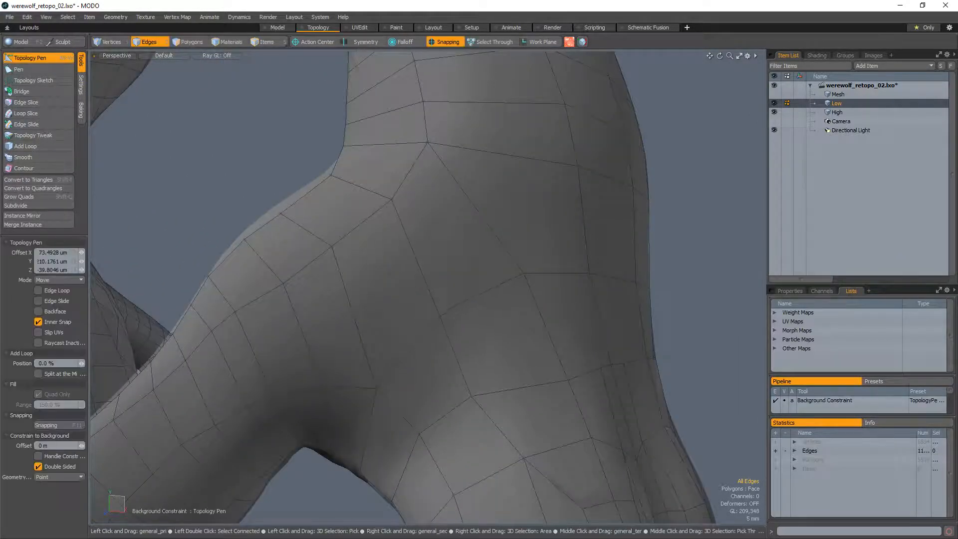
pyautogui.keyDown('alt'); pyautogui.moveTo(471, 349); pyautogui.dragTo(432, 346); pyautogui.keyUp('alt')
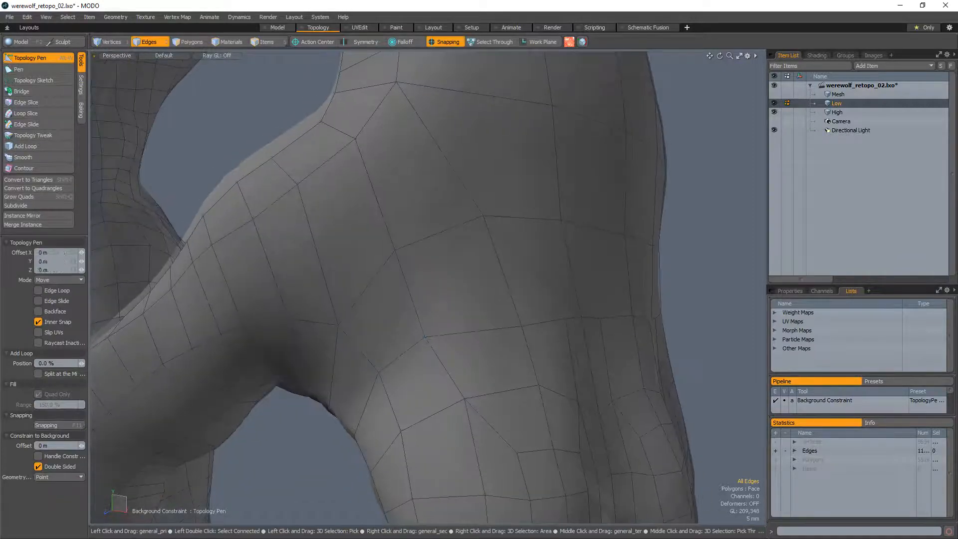
pyautogui.keyDown('ctrl'); pyautogui.keyDown('alt'); pyautogui.moveTo(479, 319); pyautogui.dragTo(452, 270); pyautogui.keyUp('alt'); pyautogui.keyUp('ctrl')
# Refine the vertex spacing just above the knuckles on the back of the hand
pyautogui.keyDown('alt'); pyautogui.moveTo(466, 276); pyautogui.dragTo(387, 225); pyautogui.keyUp('alt')
pyautogui.keyDown('alt'); pyautogui.moveTo(387, 225); pyautogui.dragTo(353, 312); pyautogui.keyUp('alt')
pyautogui.keyDown('ctrl'); pyautogui.keyDown('alt'); pyautogui.moveTo(398, 257); pyautogui.dragTo(364, 272); pyautogui.keyUp('alt'); pyautogui.keyUp('ctrl')
pyautogui.keyDown('alt'); pyautogui.moveTo(365, 272); pyautogui.dragTo(413, 317); pyautogui.keyUp('alt')
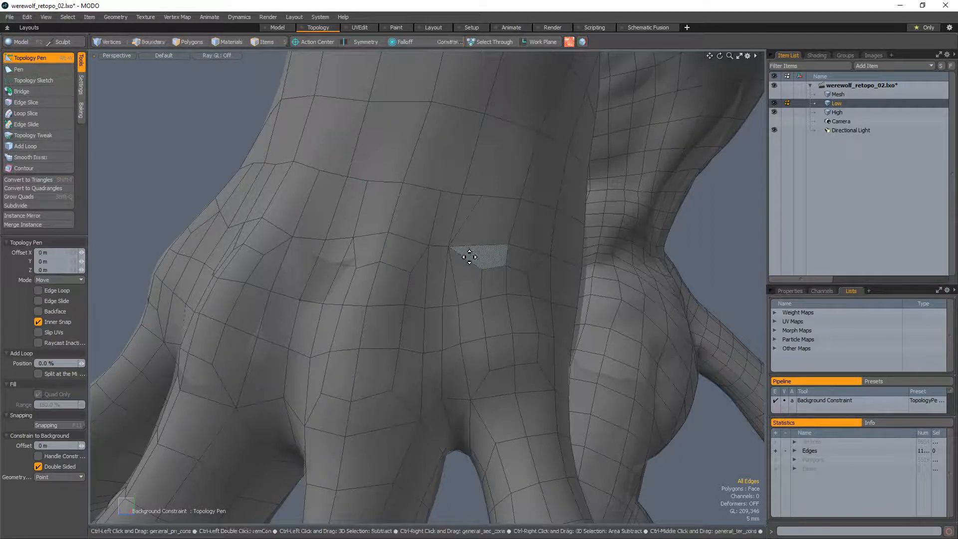
pyautogui.scroll(4, 464, 245)
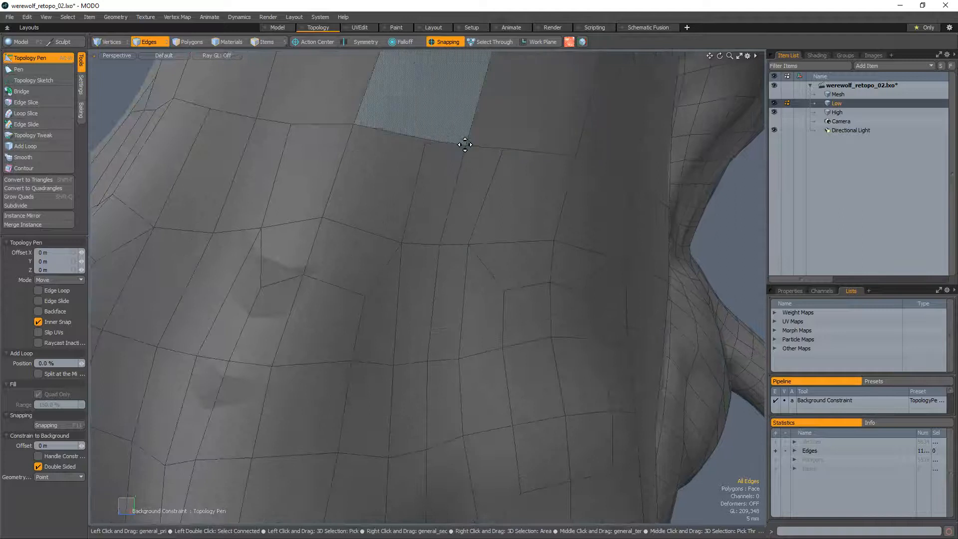
pyautogui.scroll(-5, 406, 252)
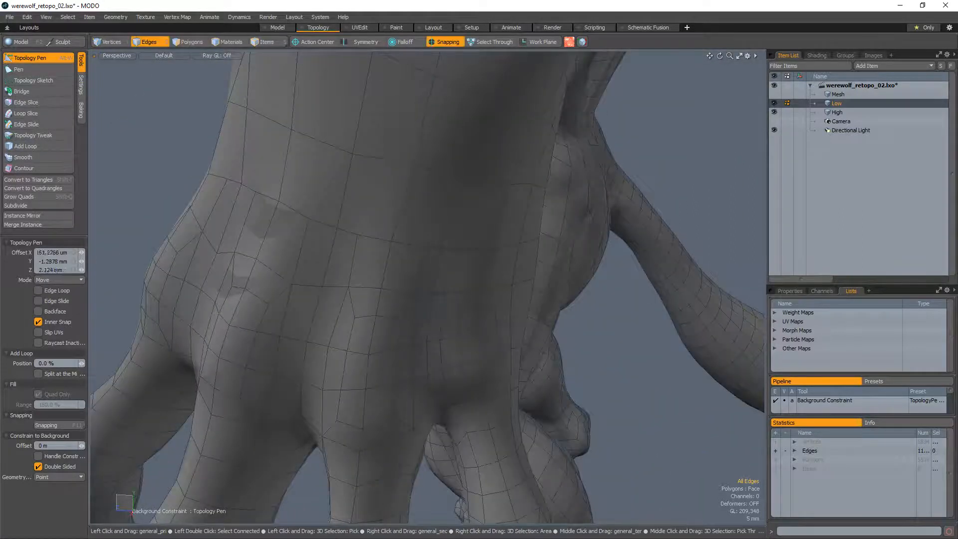
pyautogui.scroll(5, 395, 240)
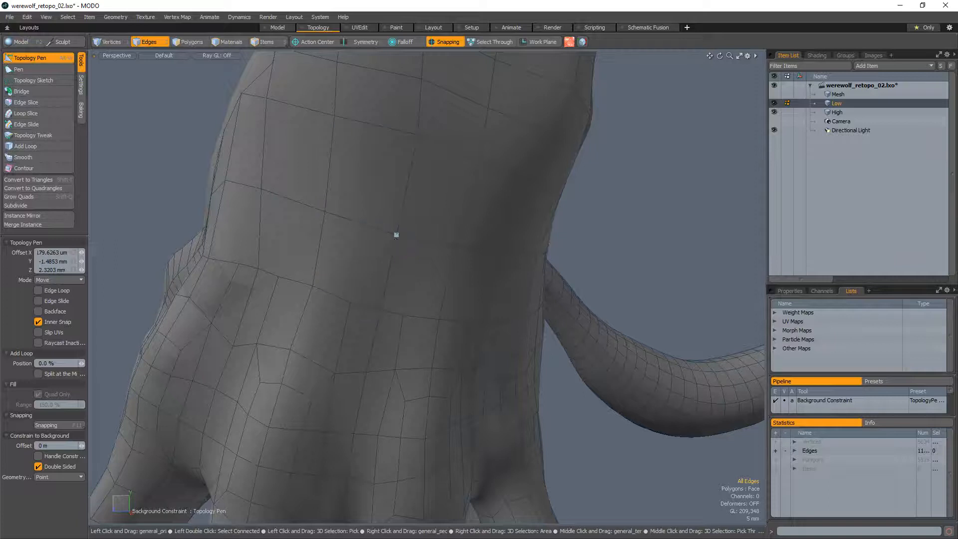
# Even out the edge rows across the back of the hand between the wrist and the knuckles
pyautogui.moveTo(407, 229)
pyautogui.keyDown('ctrl'); pyautogui.keyDown('alt'); pyautogui.mouseDown()
pyautogui.moveTo(356, 205)
pyautogui.moveTo(424, 224)
pyautogui.mouseUp(); pyautogui.keyUp('alt'); pyautogui.keyUp('ctrl')
pyautogui.keyDown('alt'); pyautogui.moveTo(424, 225); pyautogui.dragTo(338, 207); pyautogui.keyUp('alt')
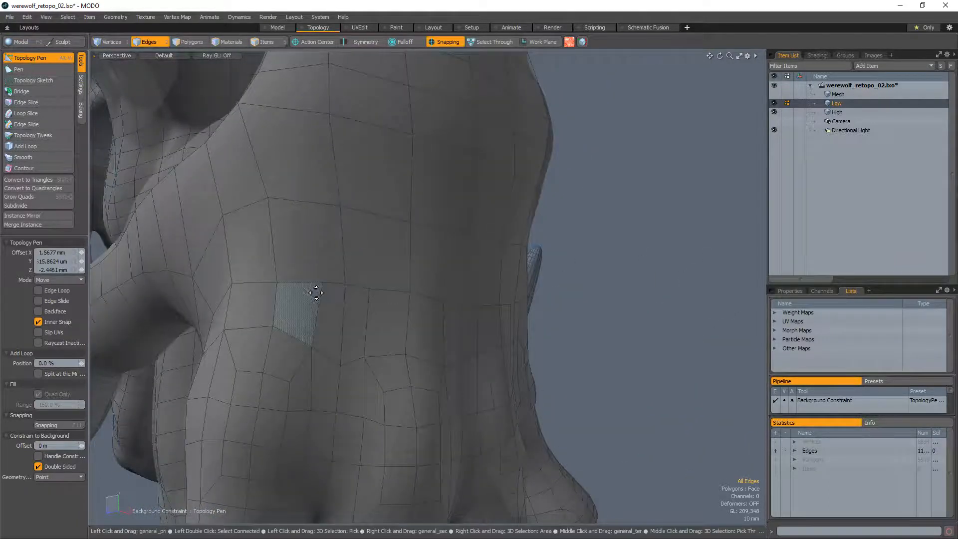
pyautogui.moveTo(321, 284); pyautogui.dragTo(349, 292)
pyautogui.keyDown('alt'); pyautogui.moveTo(496, 326); pyautogui.dragTo(360, 359); pyautogui.keyUp('alt')
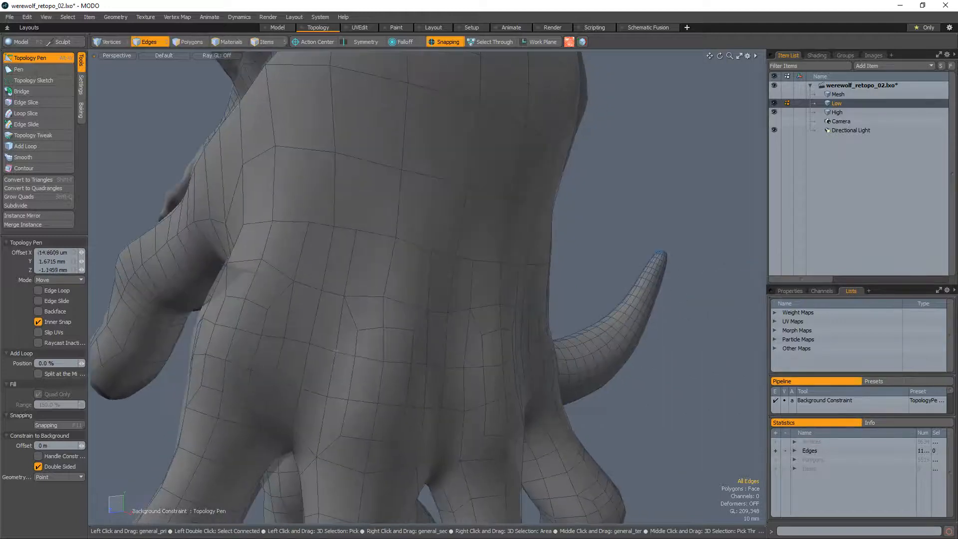
pyautogui.moveTo(406, 278); pyautogui.dragTo(375, 327)
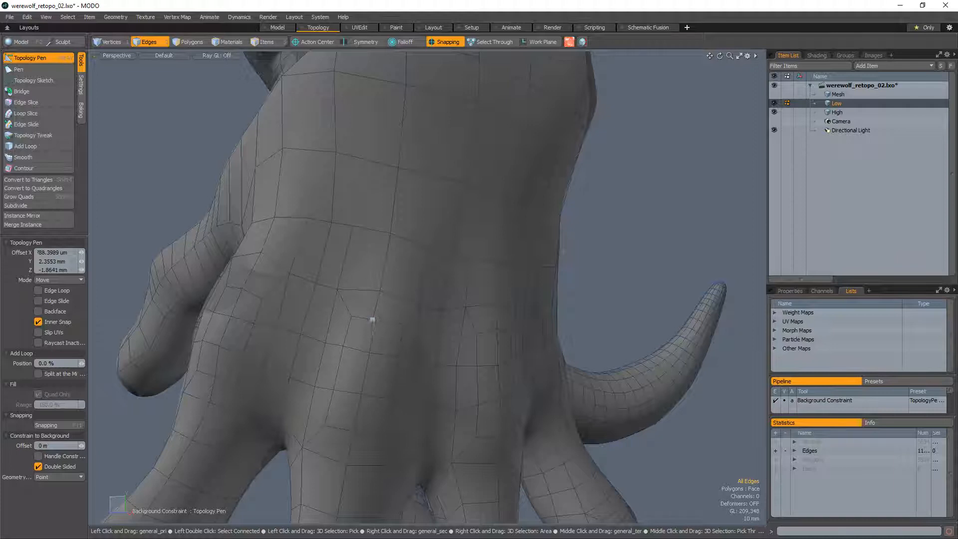
# Even out the vertices and polygon rows around the knuckles on the back of the hand
pyautogui.keyDown('alt'); pyautogui.moveTo(375, 327); pyautogui.dragTo(401, 325); pyautogui.keyUp('alt')
pyautogui.keyDown('alt'); pyautogui.moveTo(232, 294); pyautogui.dragTo(271, 334); pyautogui.keyUp('alt')
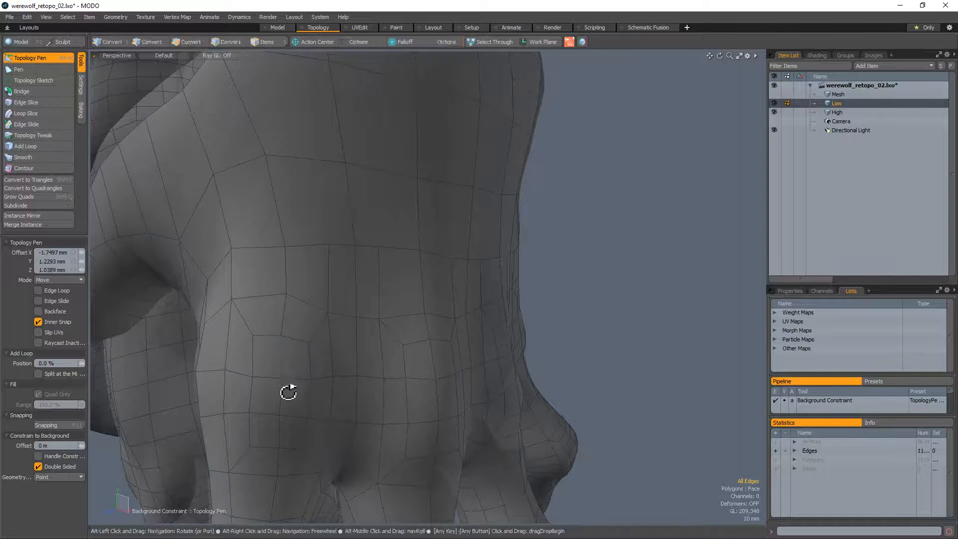
pyautogui.scroll(5, 289, 325)
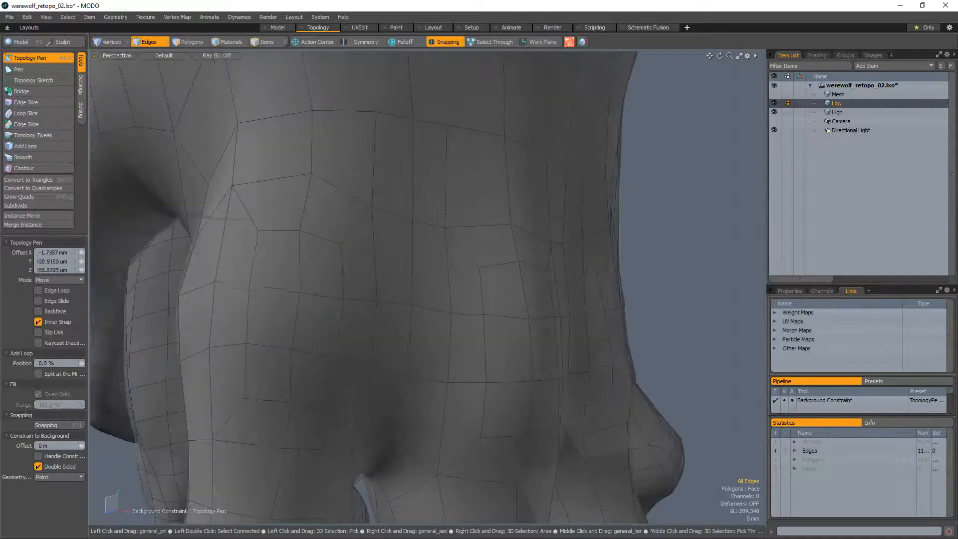
pyautogui.moveTo(277, 320)
pyautogui.keyDown('alt'); pyautogui.mouseDown()
pyautogui.moveTo(289, 325)
pyautogui.moveTo(293, 310)
pyautogui.mouseUp(); pyautogui.keyUp('alt')
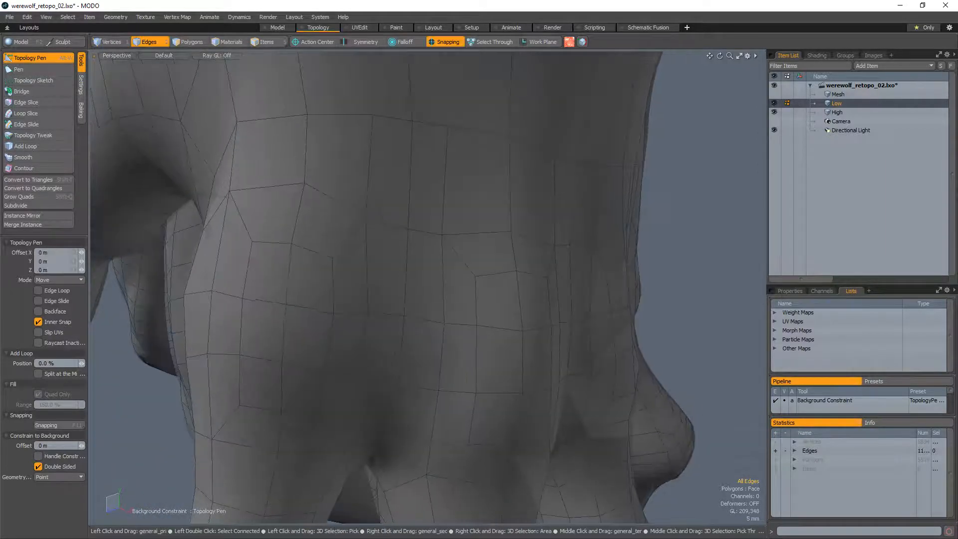
pyautogui.click(282, 305)
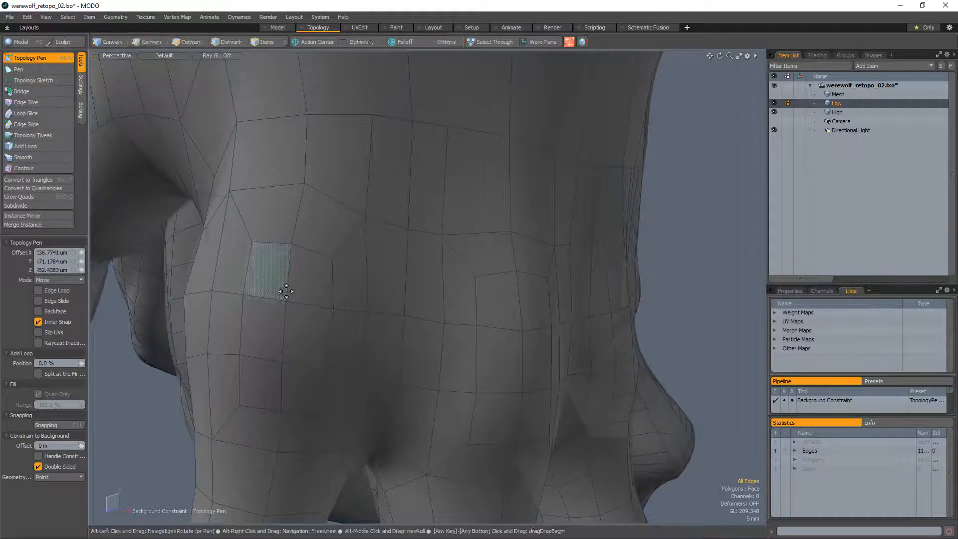
# Undo the last adjustment at the finger bases and refine the palm polygons on the little-finger side
pyautogui.keyDown('alt'); pyautogui.moveTo(284, 269); pyautogui.dragTo(450, 231); pyautogui.keyUp('alt')
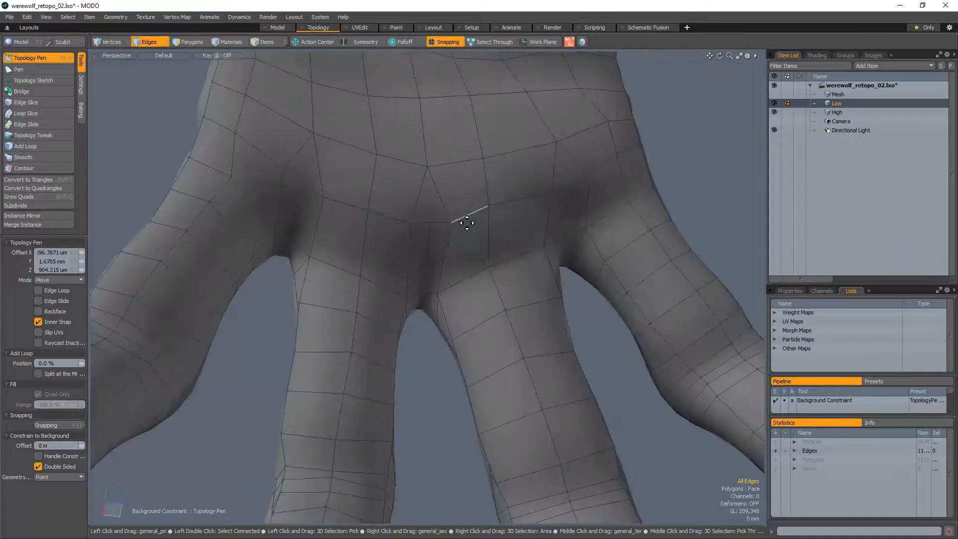
pyautogui.hotkey('ctrl', 'z')
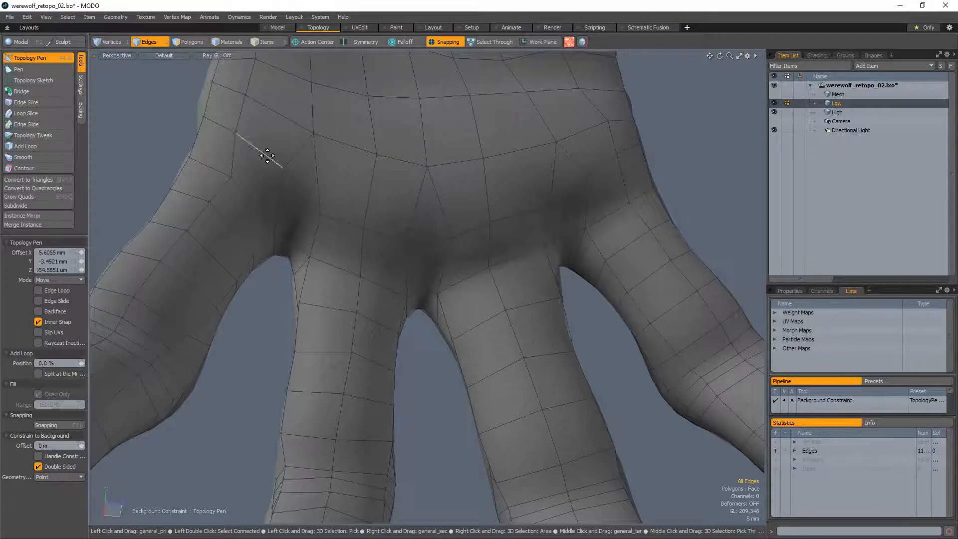
pyautogui.keyDown('alt'); pyautogui.moveTo(254, 156); pyautogui.dragTo(280, 216); pyautogui.keyUp('alt')
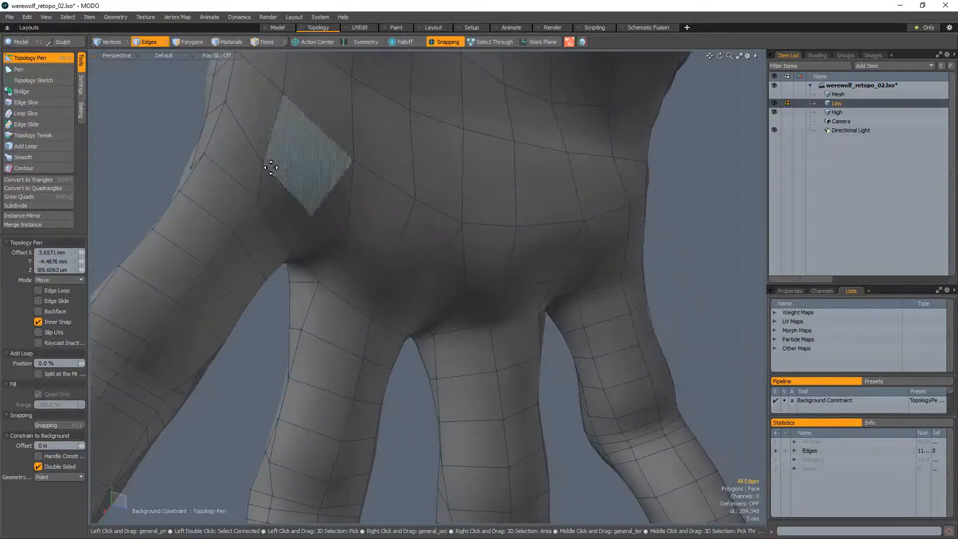
pyautogui.keyDown('alt'); pyautogui.moveTo(278, 169); pyautogui.dragTo(278, 253); pyautogui.keyUp('alt')
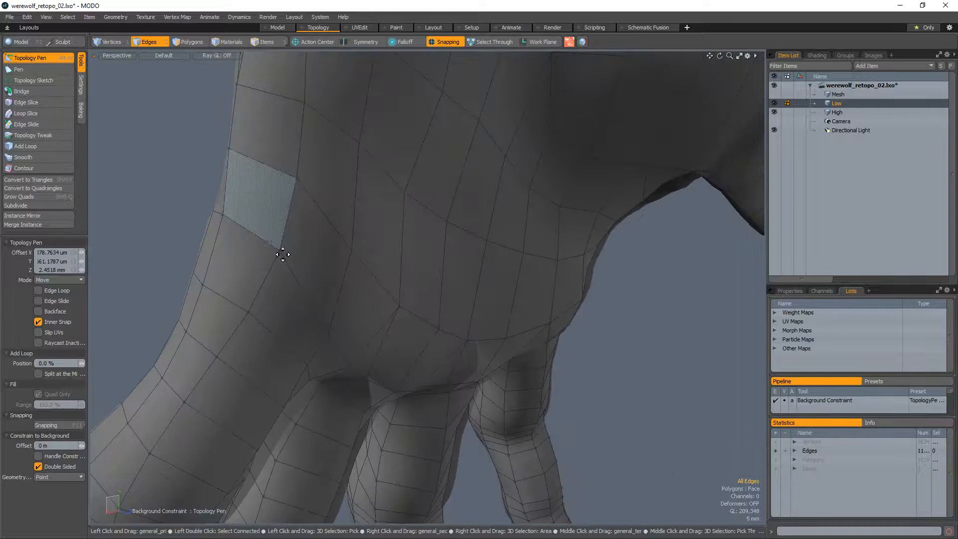
# Reposition the palm vertices above the bases of the middle and index fingers to even out the rows
pyautogui.keyDown('alt'); pyautogui.moveTo(392, 318); pyautogui.dragTo(299, 166); pyautogui.keyUp('alt')
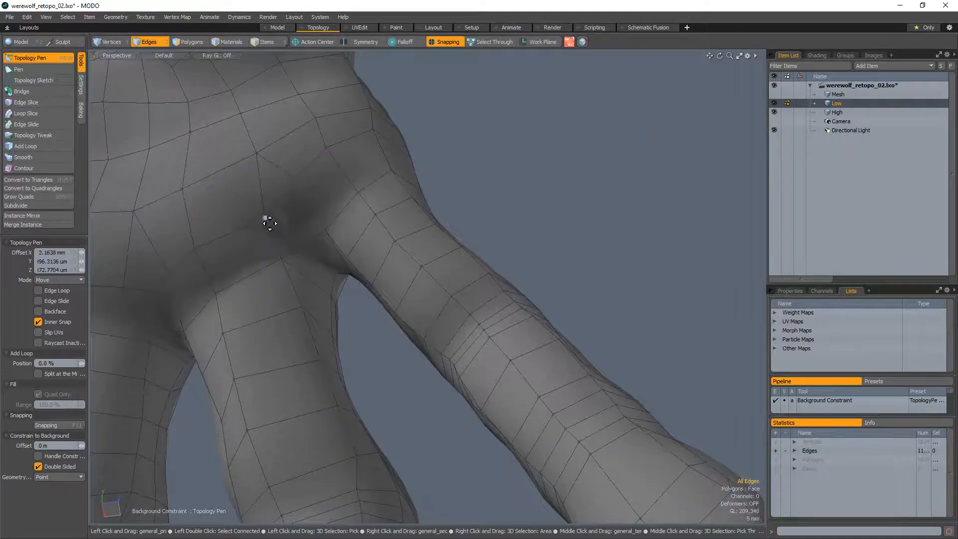
pyautogui.keyDown('alt'); pyautogui.moveTo(215, 261); pyautogui.dragTo(285, 235); pyautogui.keyUp('alt')
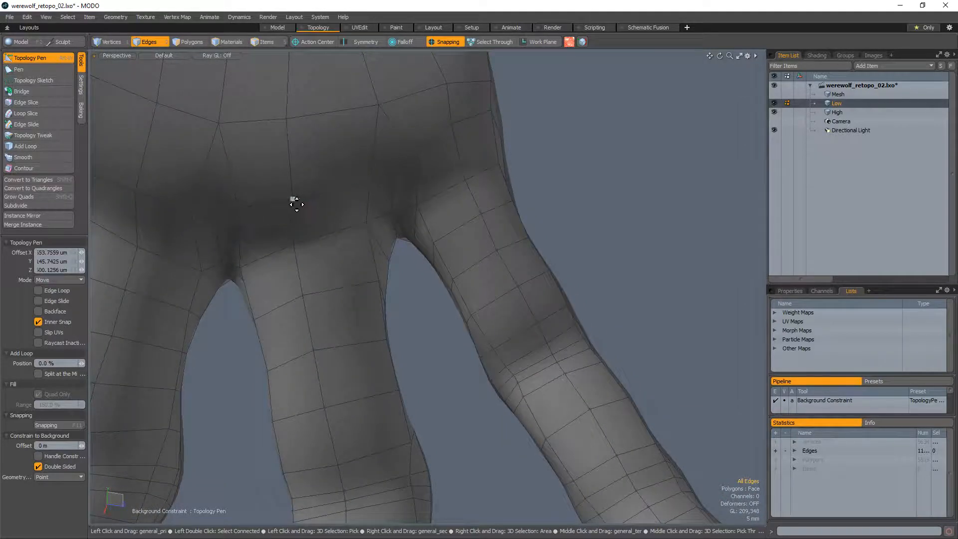
pyautogui.keyDown('alt'); pyautogui.moveTo(295, 203); pyautogui.dragTo(227, 205); pyautogui.keyUp('alt')
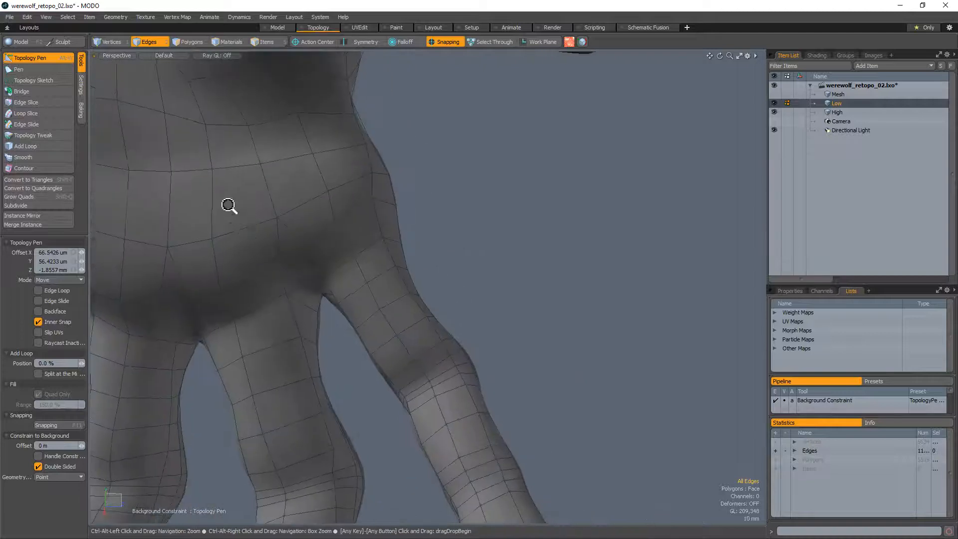
pyautogui.click(277, 218)
# Smooth the polygon flow around the web between the index and middle fingers and up the palm's thumb-side edge
pyautogui.scroll(5, 286, 242)
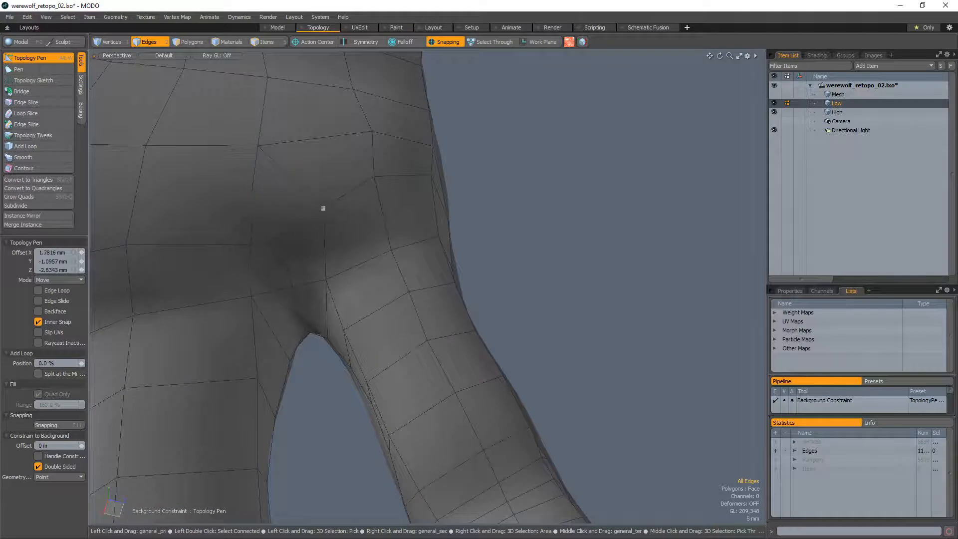
pyautogui.scroll(3, 319, 265)
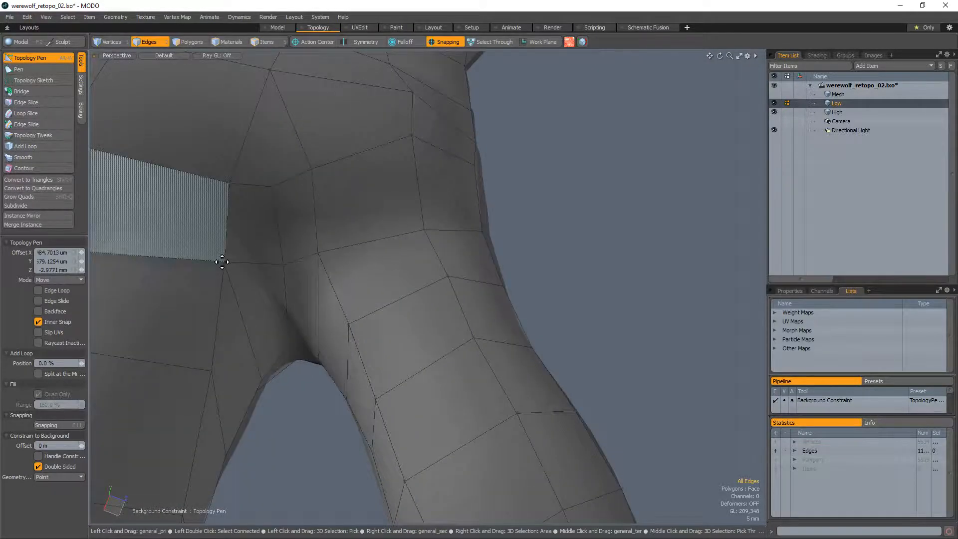
pyautogui.scroll(-5, 246, 241)
pyautogui.scroll(3, 323, 220)
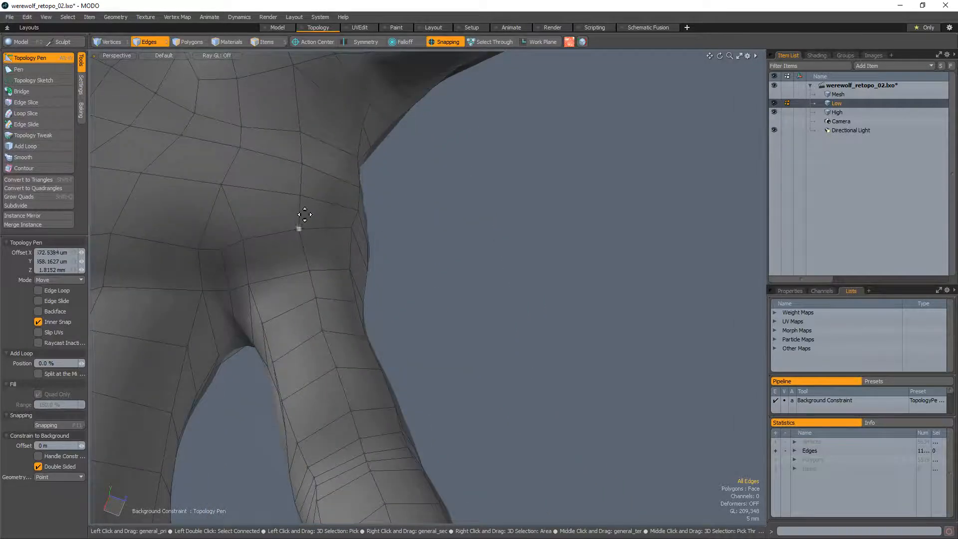
pyautogui.keyDown('alt'); pyautogui.moveTo(305, 215); pyautogui.dragTo(288, 275); pyautogui.keyUp('alt')
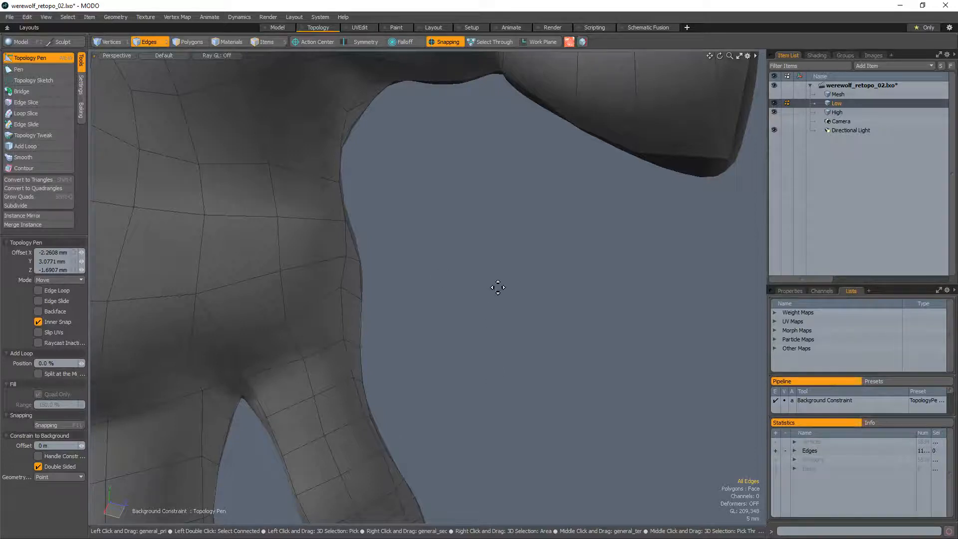
# Straighten the lengthwise edges on the underside of the index finger around its middle joint
pyautogui.keyDown('alt'); pyautogui.keyDown('shift'); pyautogui.moveTo(449, 325); pyautogui.dragTo(470, 255); pyautogui.keyUp('shift'); pyautogui.keyUp('alt')
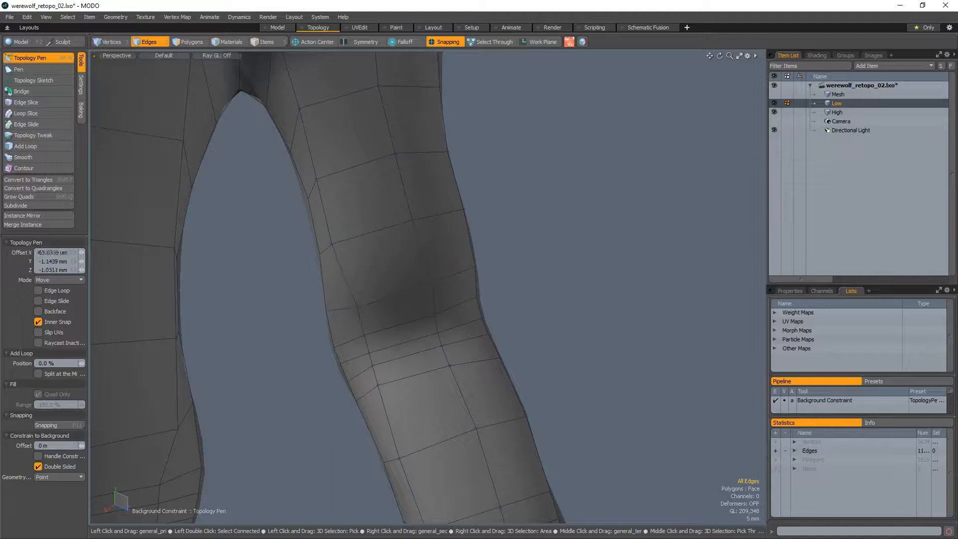
pyautogui.keyDown('alt'); pyautogui.moveTo(349, 321); pyautogui.dragTo(402, 278); pyautogui.keyUp('alt')
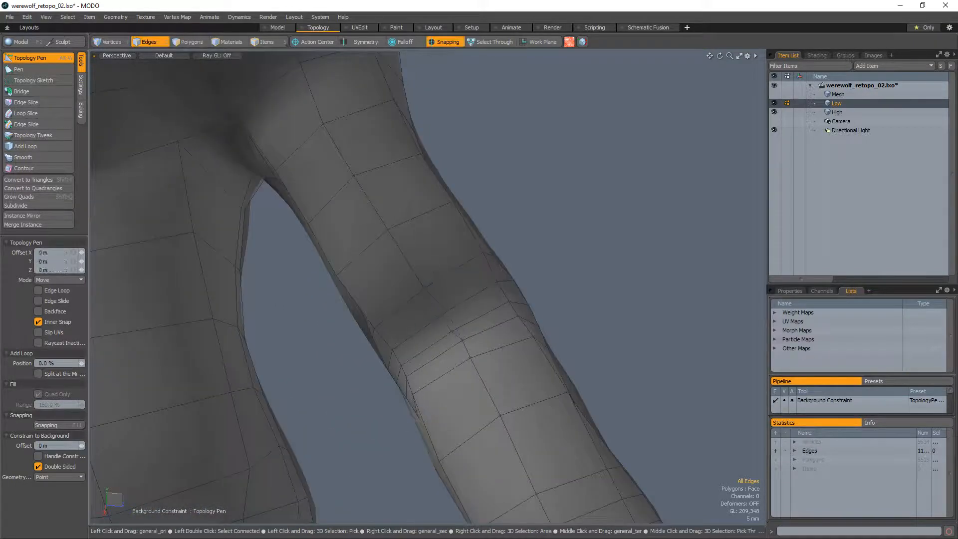
pyautogui.moveTo(452, 331); pyautogui.dragTo(450, 331)
pyautogui.keyDown('ctrl'); pyautogui.keyDown('alt'); pyautogui.moveTo(470, 364); pyautogui.dragTo(442, 349); pyautogui.keyUp('alt'); pyautogui.keyUp('ctrl')
pyautogui.keyDown('ctrl'); pyautogui.keyDown('alt'); pyautogui.moveTo(402, 234); pyautogui.dragTo(412, 186); pyautogui.keyUp('alt'); pyautogui.keyUp('ctrl')
pyautogui.keyDown('alt'); pyautogui.moveTo(259, 285); pyautogui.dragTo(388, 222); pyautogui.keyUp('alt')
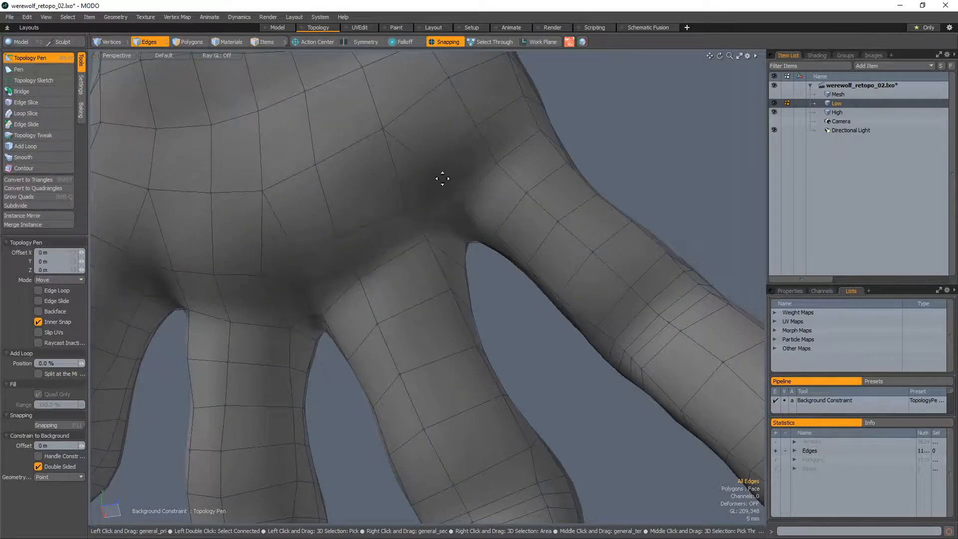
# Even out the polygons where the palm meets the finger bases and the webs between them
pyautogui.moveTo(442, 179); pyautogui.dragTo(447, 194)
pyautogui.keyDown('ctrl'); pyautogui.keyDown('alt'); pyautogui.moveTo(446, 195); pyautogui.dragTo(424, 205); pyautogui.keyUp('alt'); pyautogui.keyUp('ctrl')
pyautogui.moveTo(385, 237)
pyautogui.keyDown('alt'); pyautogui.mouseDown()
pyautogui.moveTo(400, 201)
pyautogui.moveTo(386, 227)
pyautogui.mouseUp(); pyautogui.keyUp('alt')
pyautogui.keyDown('ctrl'); pyautogui.keyDown('alt'); pyautogui.moveTo(386, 227); pyautogui.dragTo(411, 225); pyautogui.keyUp('alt'); pyautogui.keyUp('ctrl')
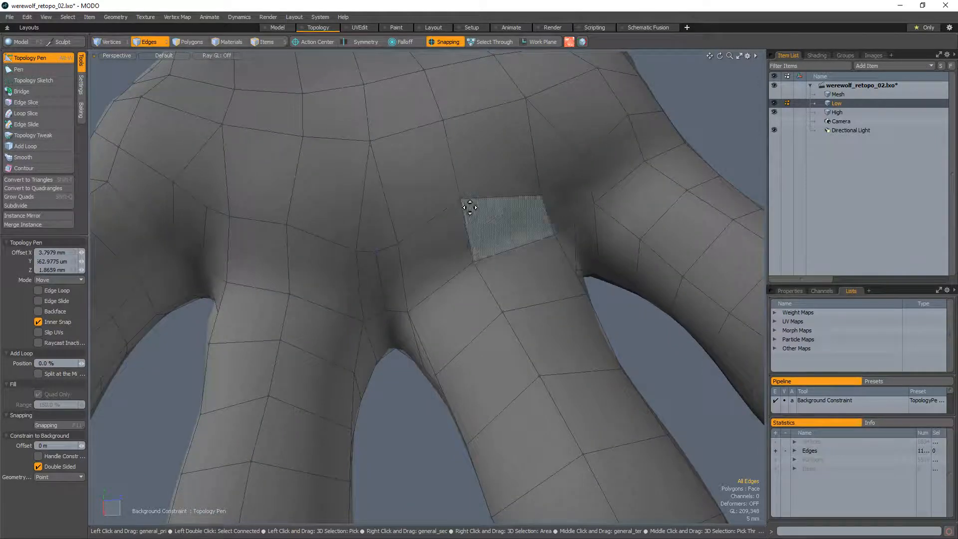
pyautogui.keyDown('ctrl'); pyautogui.keyDown('alt'); pyautogui.moveTo(479, 225); pyautogui.dragTo(381, 207); pyautogui.keyUp('alt'); pyautogui.keyUp('ctrl')
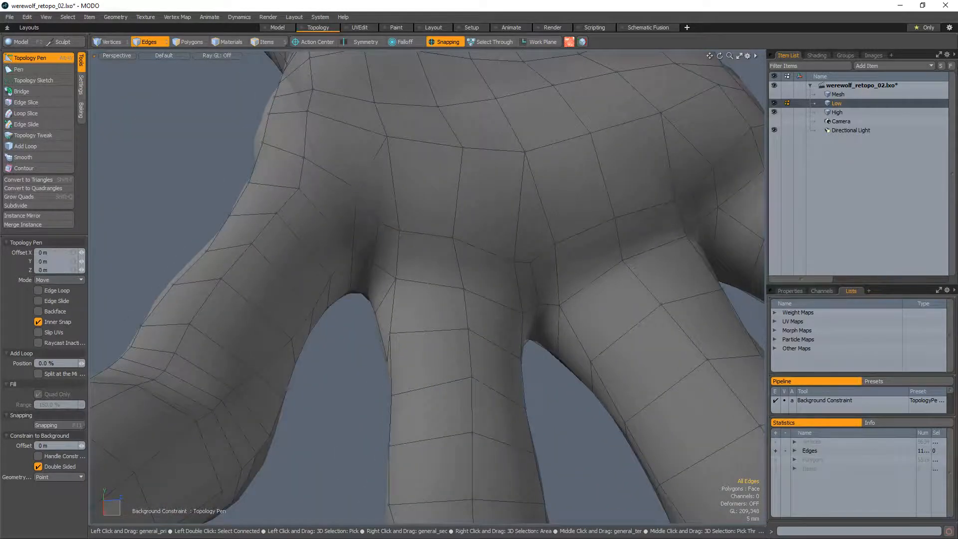
# Adjust the edge rows across the middle of the palm down to the finger bases for even spacing
pyautogui.moveTo(392, 221)
pyautogui.keyDown('alt'); pyautogui.mouseDown()
pyautogui.moveTo(385, 250)
pyautogui.moveTo(400, 287)
pyautogui.moveTo(391, 248)
pyautogui.moveTo(399, 230)
pyautogui.mouseUp(); pyautogui.keyUp('alt')
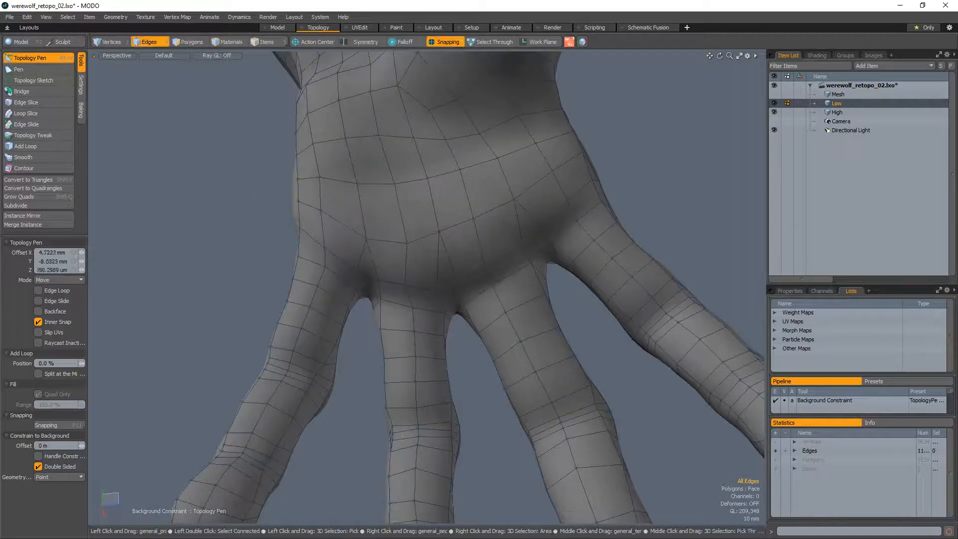
pyautogui.click(439, 232)
pyautogui.keyDown('alt'); pyautogui.moveTo(436, 289); pyautogui.dragTo(445, 278); pyautogui.keyUp('alt')
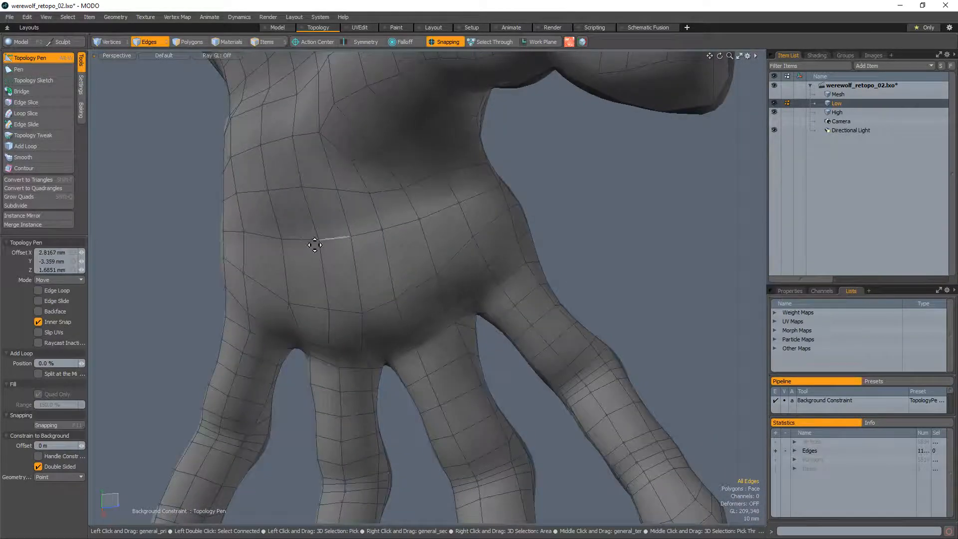
pyautogui.moveTo(334, 242)
pyautogui.mouseDown(button='right')
pyautogui.moveTo(337, 249)
pyautogui.moveTo(334, 239)
pyautogui.mouseUp(button='right')
pyautogui.keyDown('alt'); pyautogui.moveTo(291, 317); pyautogui.dragTo(307, 298); pyautogui.keyUp('alt')
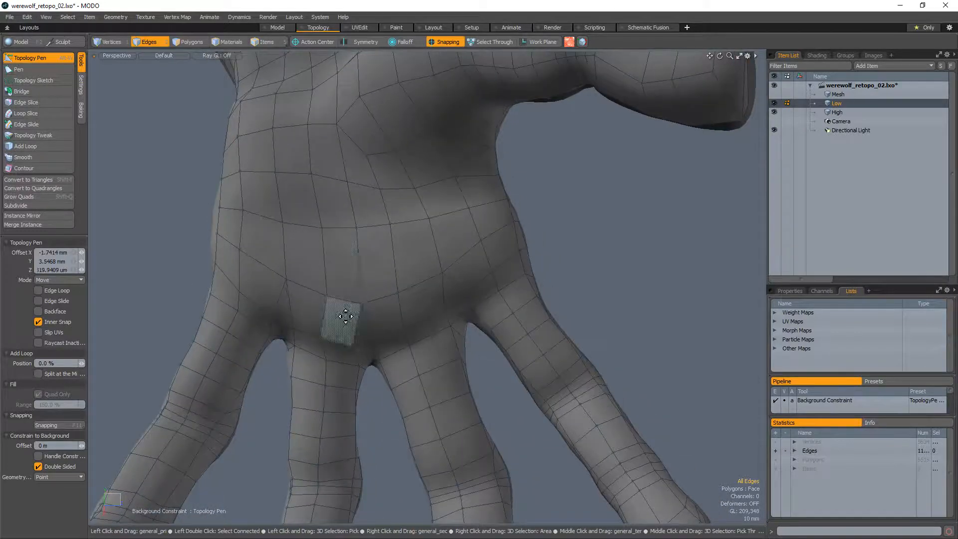
pyautogui.keyDown('ctrl'); pyautogui.keyDown('alt'); pyautogui.moveTo(349, 321); pyautogui.dragTo(319, 246); pyautogui.keyUp('alt'); pyautogui.keyUp('ctrl')
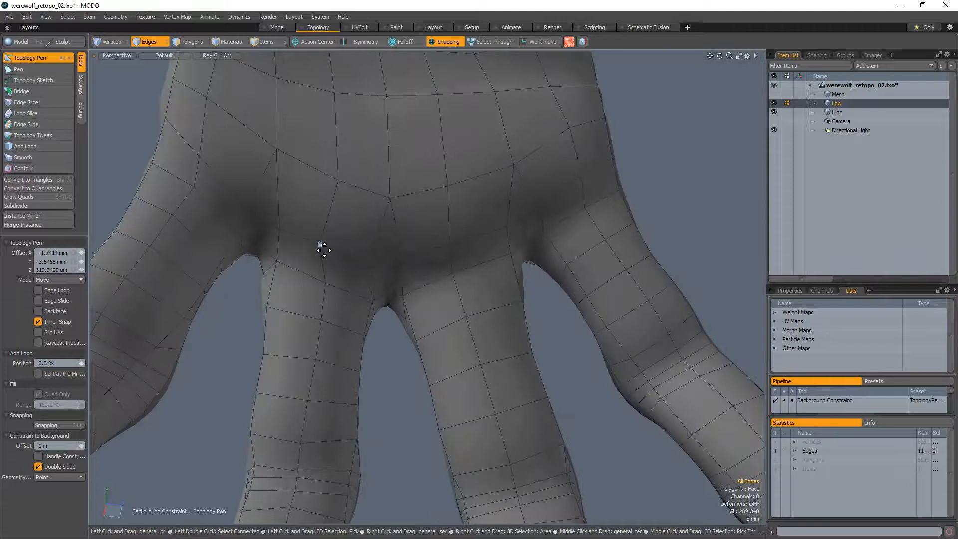
# Align the center vertices of the loops around the finger's bent middle joint
pyautogui.keyDown('ctrl'); pyautogui.keyDown('alt'); pyautogui.moveTo(392, 270); pyautogui.dragTo(393, 316); pyautogui.keyUp('alt'); pyautogui.keyUp('ctrl')
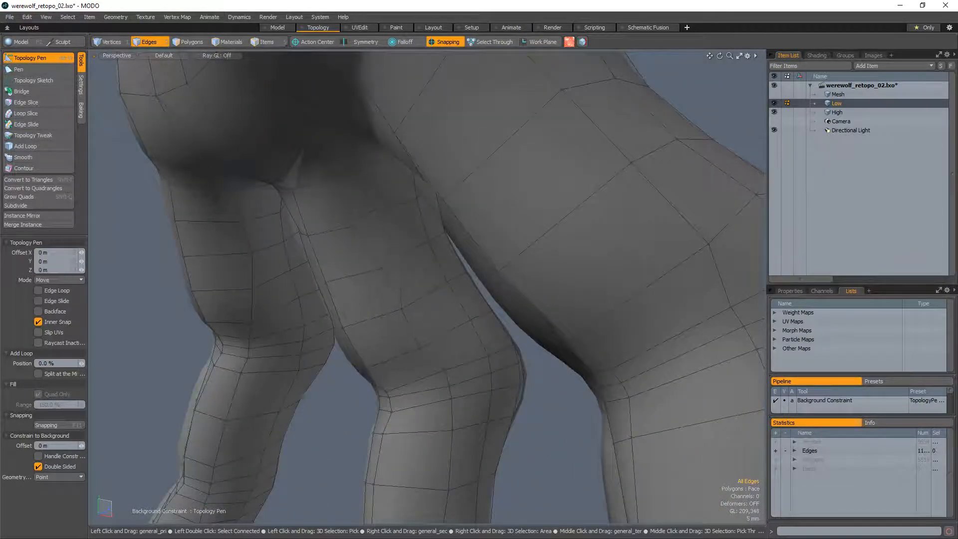
pyautogui.moveTo(383, 266); pyautogui.dragTo(417, 281)
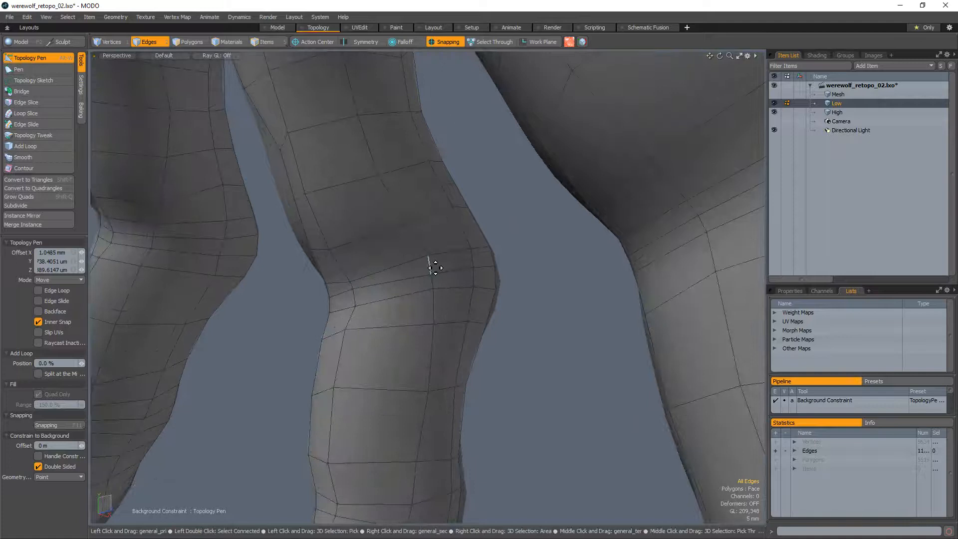
pyautogui.click(437, 292)
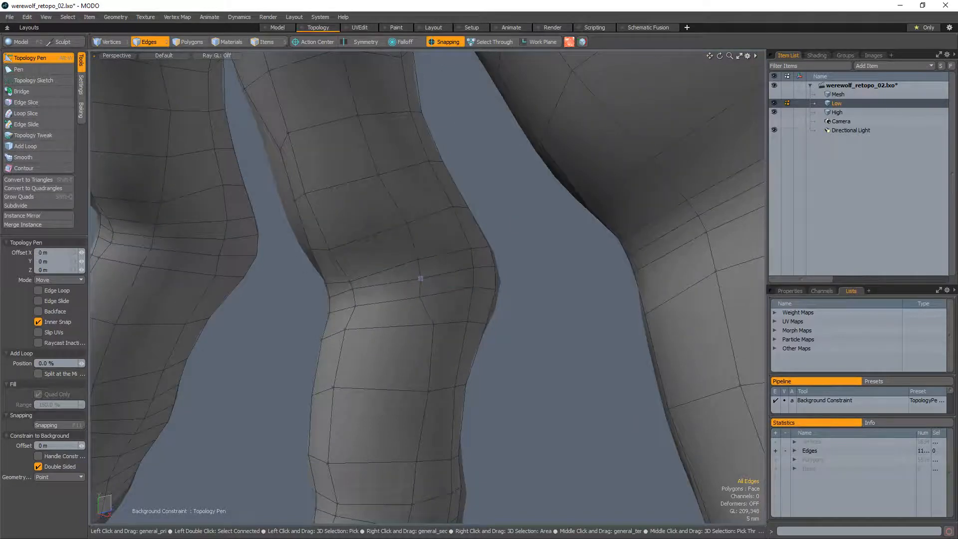
pyautogui.moveTo(438, 330); pyautogui.dragTo(437, 329)
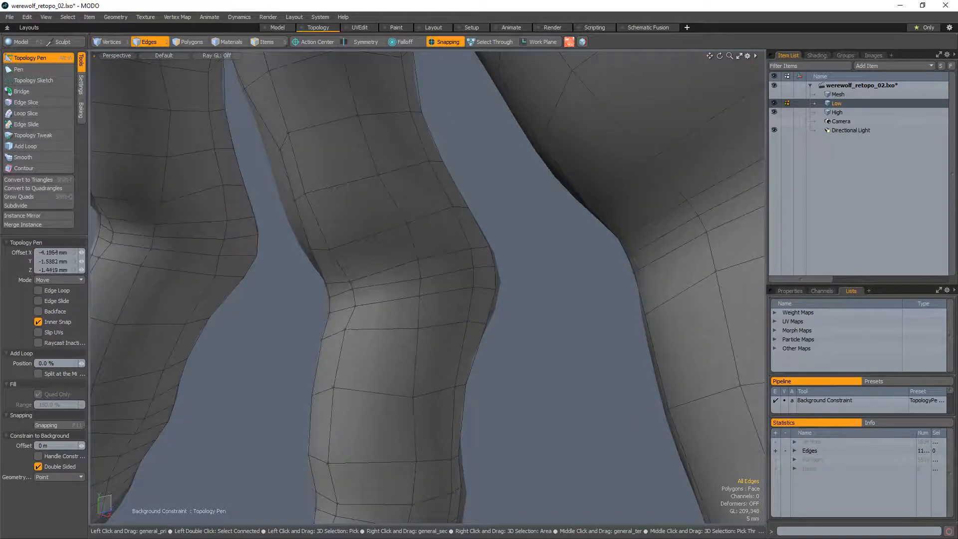
pyautogui.moveTo(416, 363); pyautogui.dragTo(412, 363)
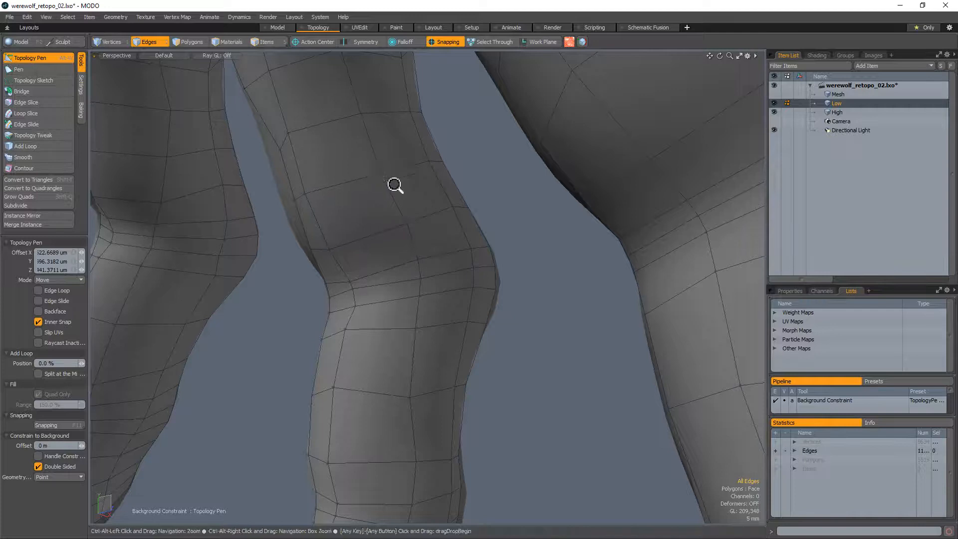
pyautogui.keyDown('alt'); pyautogui.moveTo(394, 186); pyautogui.dragTo(424, 252); pyautogui.keyUp('alt')
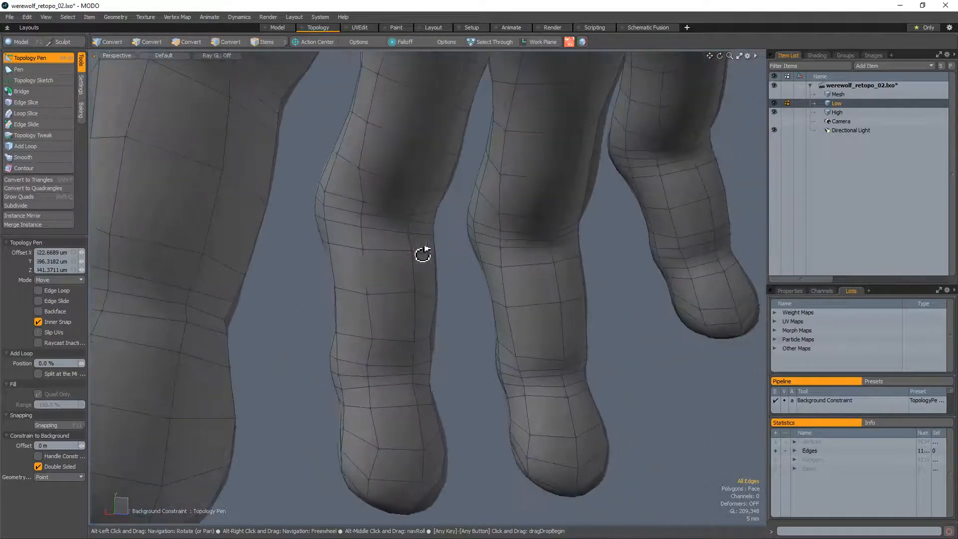
# Straighten the lengthwise edge flow on the finger segment between its middle and last joints
pyautogui.keyDown('alt'); pyautogui.moveTo(370, 224); pyautogui.dragTo(382, 260); pyautogui.keyUp('alt')
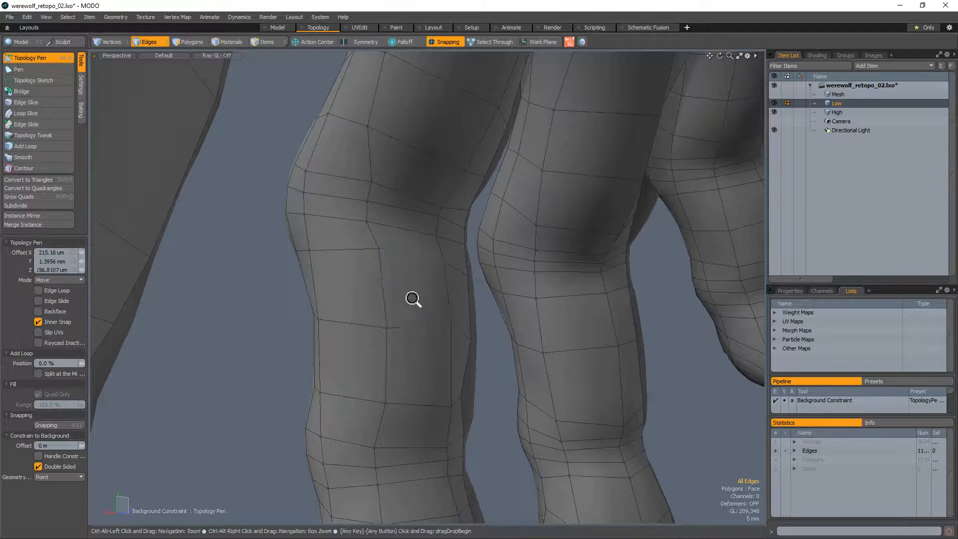
pyautogui.keyDown('alt'); pyautogui.moveTo(413, 299); pyautogui.dragTo(384, 308); pyautogui.keyUp('alt')
pyautogui.scroll(5, 378, 335)
pyautogui.scroll(-5, 398, 360)
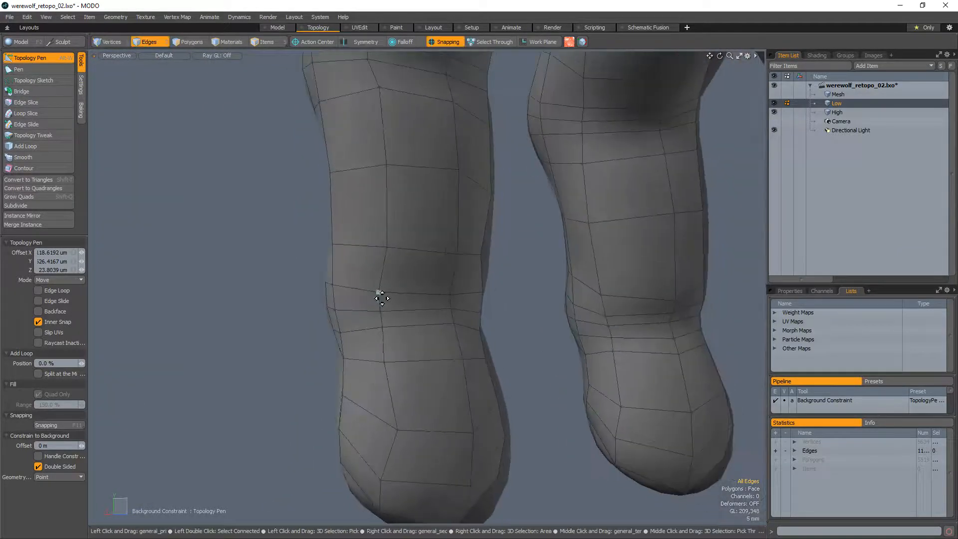
# Straighten the center edge line on the finger's underside from its last joint toward the tip
pyautogui.click(391, 349)
pyautogui.keyDown('alt'); pyautogui.moveTo(392, 348); pyautogui.dragTo(423, 385); pyautogui.keyUp('alt')
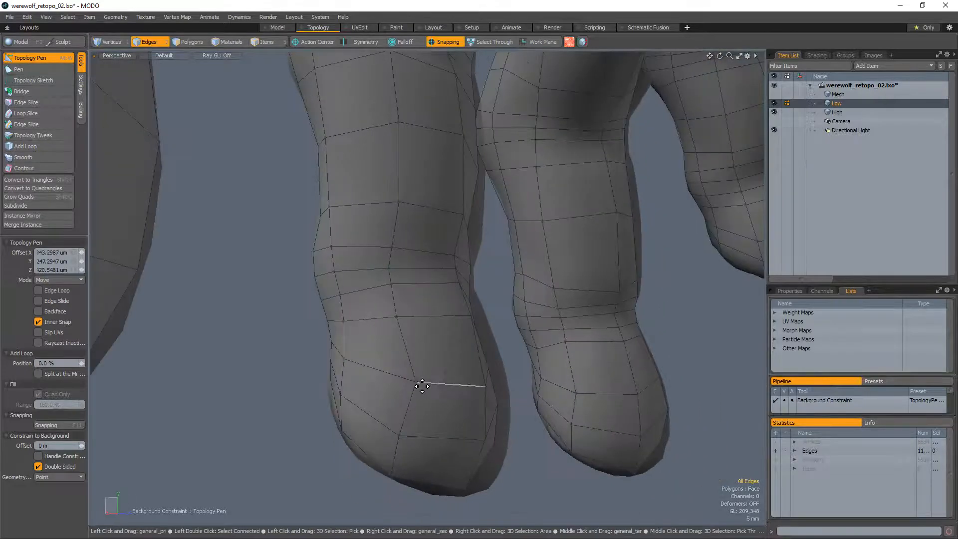
pyautogui.click(406, 313)
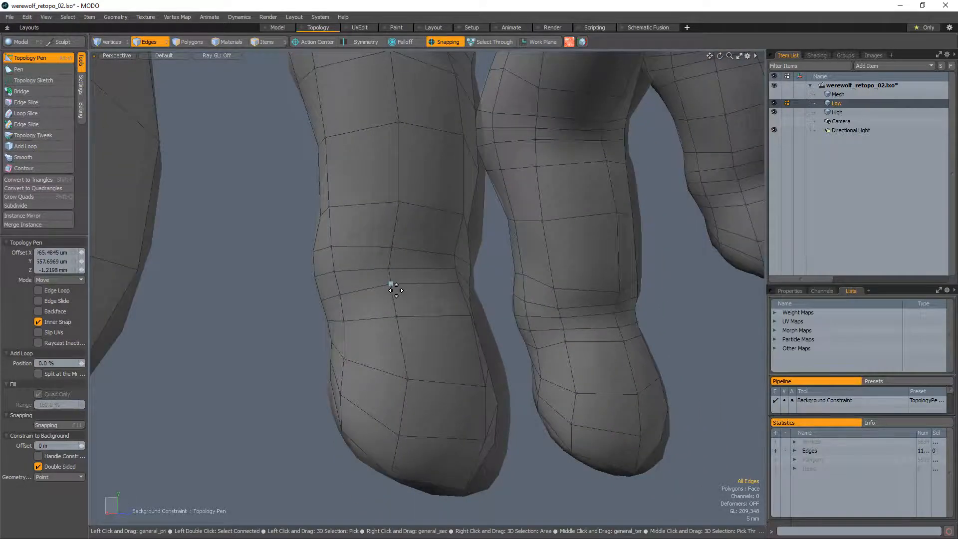
pyautogui.moveTo(400, 313); pyautogui.dragTo(400, 314)
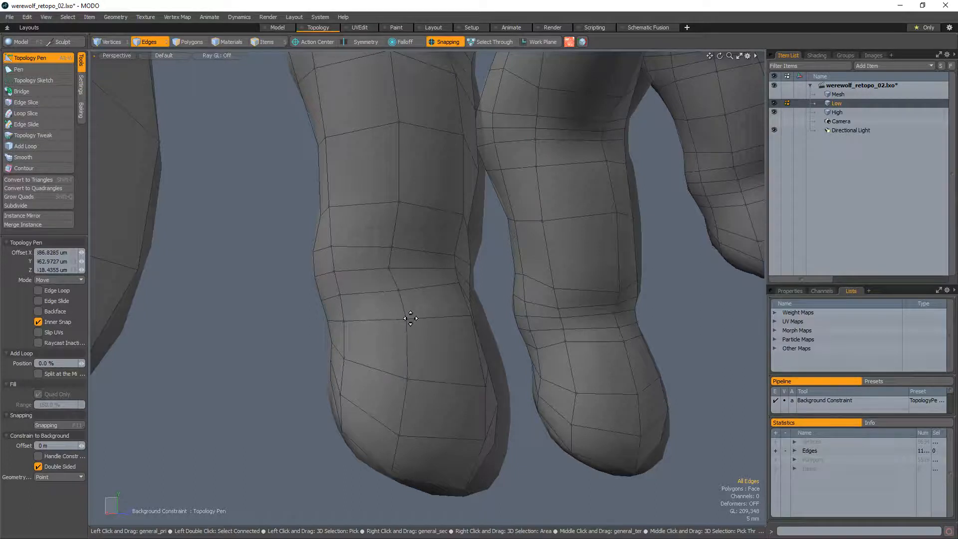
# Align the vertex just above the finger's last joint with the center edge line along its side
pyautogui.keyDown('alt'); pyautogui.moveTo(407, 295); pyautogui.dragTo(406, 321); pyautogui.keyUp('alt')
pyautogui.scroll(-3, 398, 295)
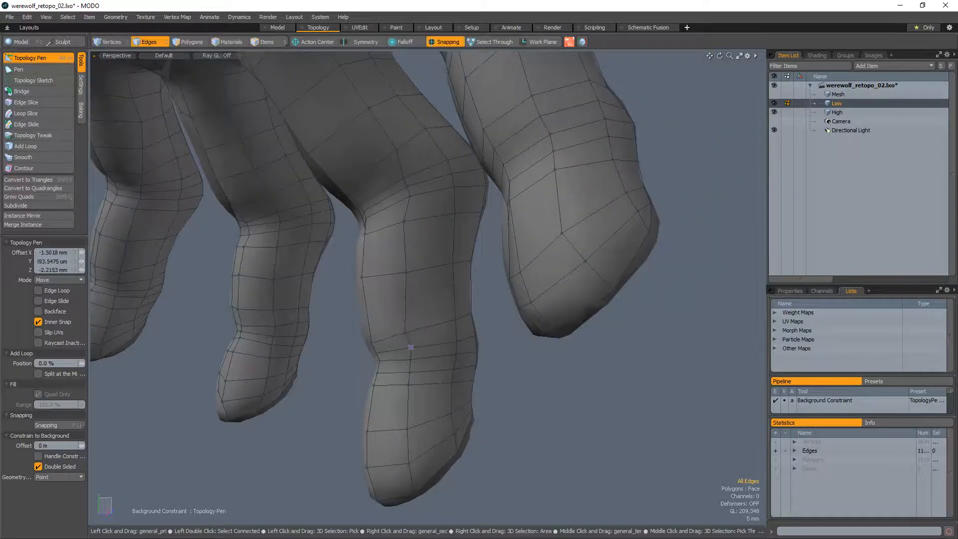
pyautogui.scroll(5, 398, 342)
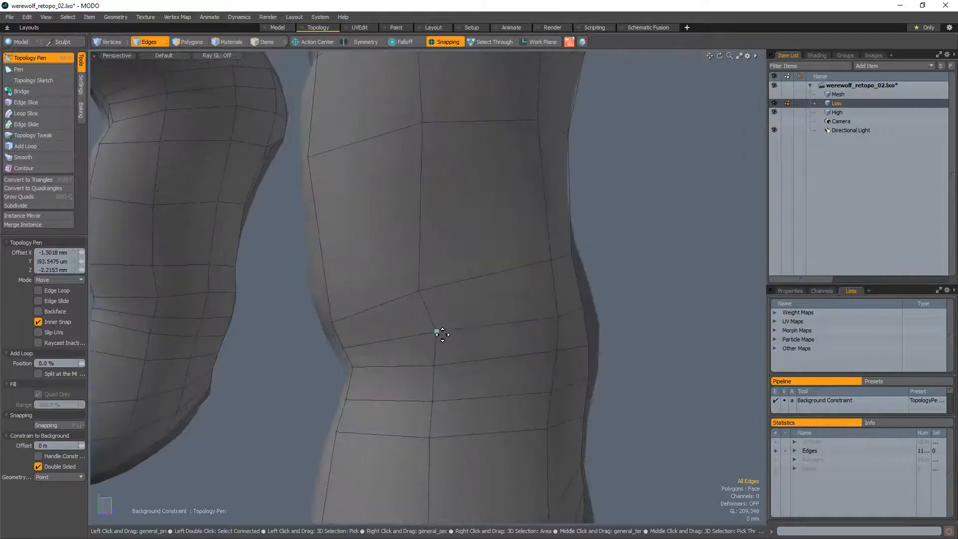
pyautogui.moveTo(443, 335); pyautogui.dragTo(411, 355)
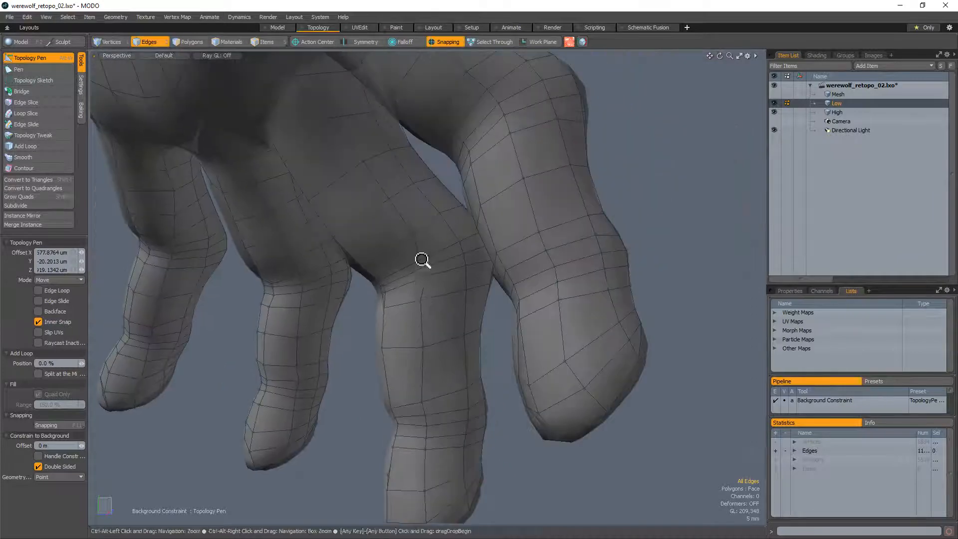
# Adjust vertices from the palm along the fingers' base segments to the bent middle joint for smoother edge flow
pyautogui.keyDown('ctrl'); pyautogui.keyDown('alt'); pyautogui.moveTo(422, 259); pyautogui.dragTo(403, 232); pyautogui.keyUp('alt'); pyautogui.keyUp('ctrl')
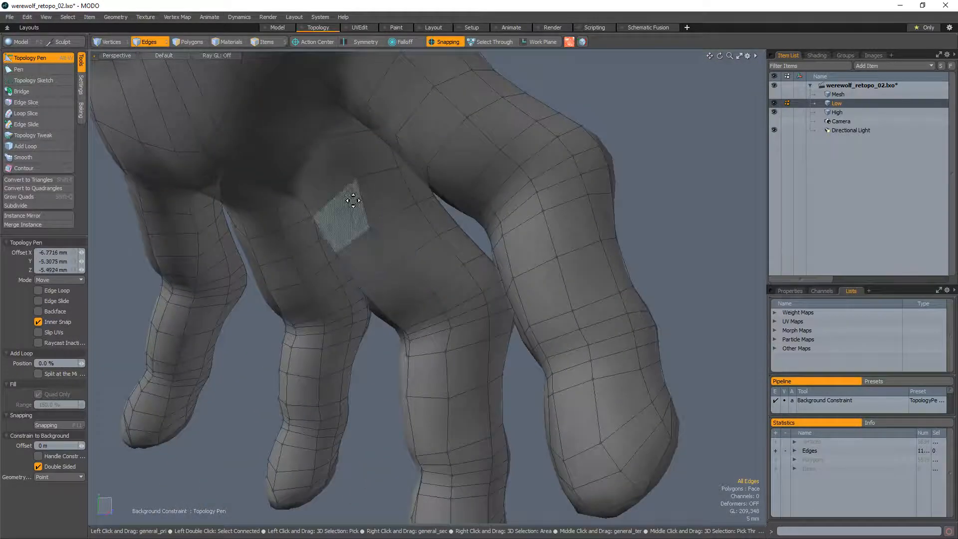
pyautogui.moveTo(353, 188); pyautogui.dragTo(381, 231)
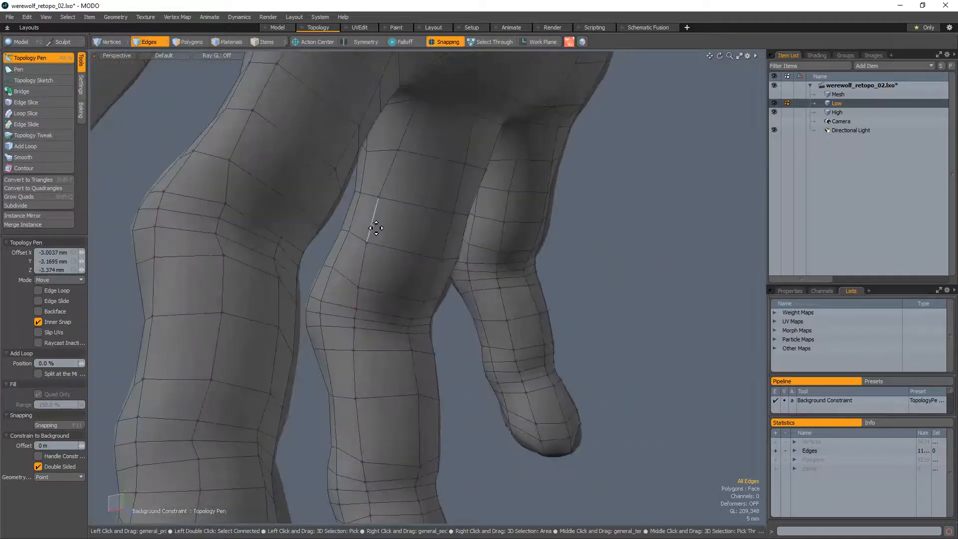
pyautogui.moveTo(409, 170); pyautogui.dragTo(387, 154)
pyautogui.scroll(5, 389, 150)
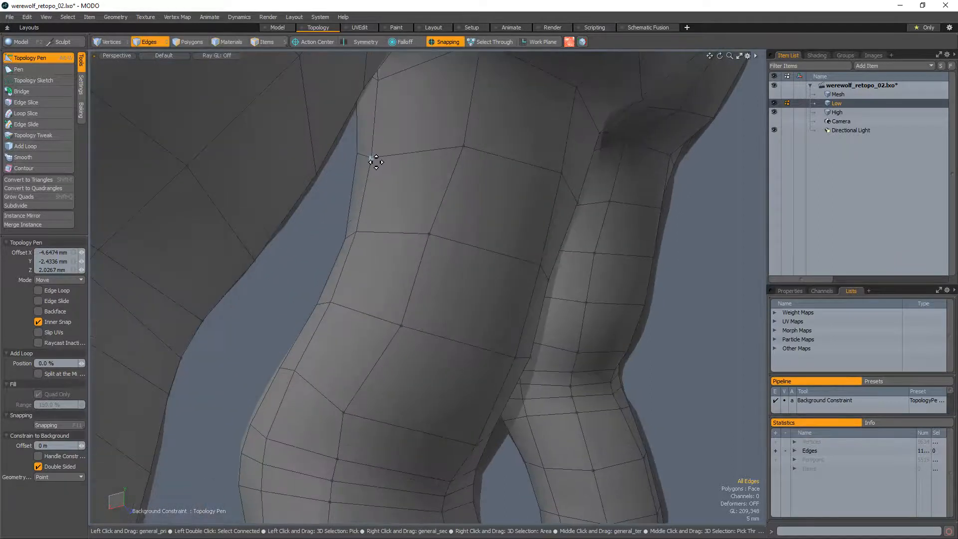
pyautogui.scroll(-5, 370, 167)
pyautogui.scroll(5, 392, 242)
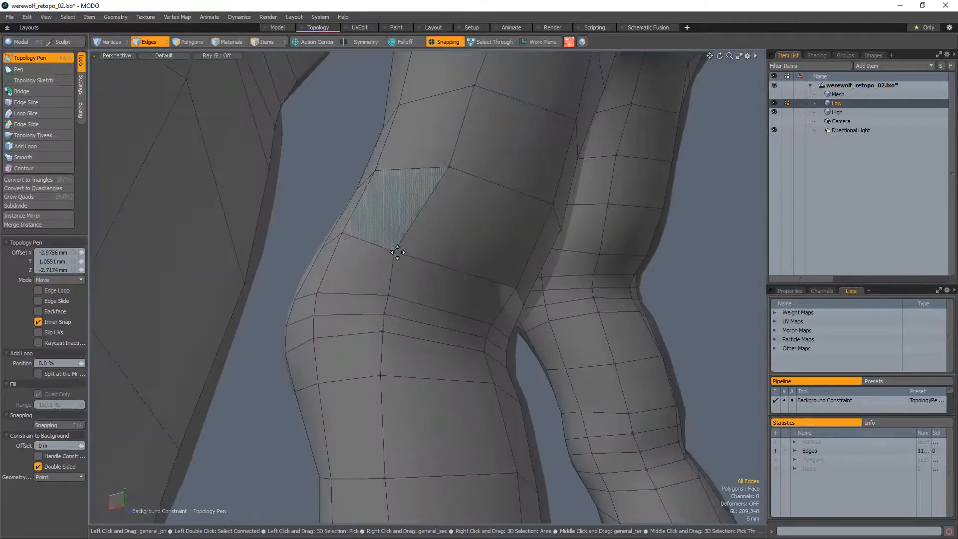
pyautogui.keyDown('alt'); pyautogui.moveTo(417, 249); pyautogui.dragTo(430, 293); pyautogui.keyUp('alt')
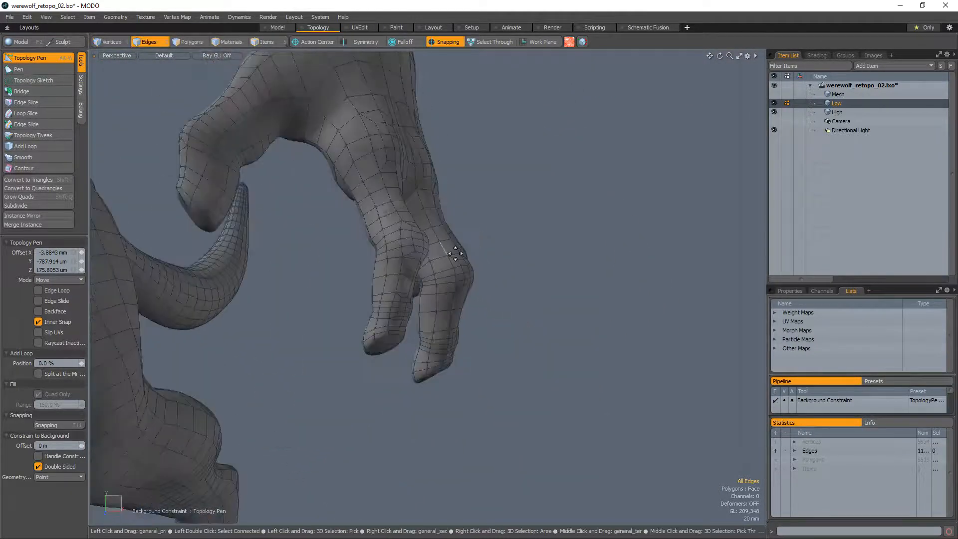
# Reposition the vertices between the last joint and the tip to even out the large polygons covering the fingertip
pyautogui.moveTo(448, 325)
pyautogui.keyDown('alt'); pyautogui.mouseDown()
pyautogui.moveTo(455, 327)
pyautogui.moveTo(409, 336)
pyautogui.moveTo(458, 328)
pyautogui.moveTo(448, 311)
pyautogui.mouseUp(); pyautogui.keyUp('alt')
pyautogui.keyDown('alt'); pyautogui.moveTo(368, 263); pyautogui.dragTo(449, 238); pyautogui.keyUp('alt')
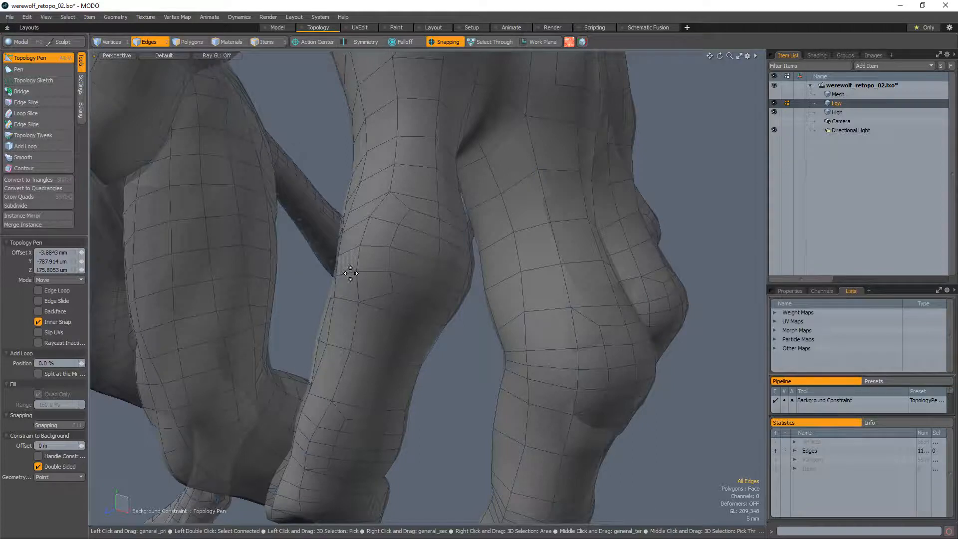
pyautogui.press('alt')
pyautogui.keyDown('alt'); pyautogui.moveTo(517, 320); pyautogui.dragTo(548, 320); pyautogui.keyUp('alt')
pyautogui.keyDown('alt'); pyautogui.moveTo(519, 282); pyautogui.dragTo(366, 330); pyautogui.keyUp('alt')
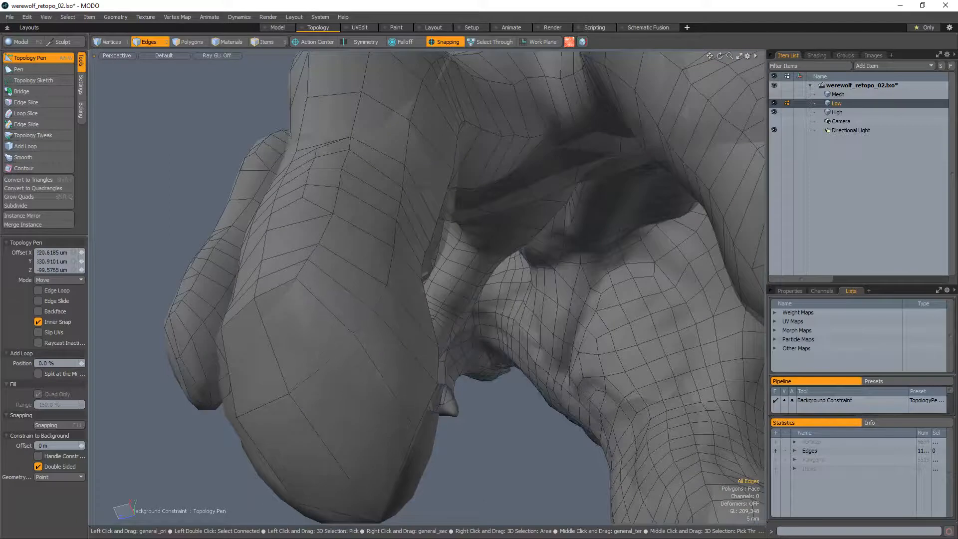
pyautogui.keyDown('ctrl'); pyautogui.keyDown('alt'); pyautogui.moveTo(366, 329); pyautogui.dragTo(477, 407); pyautogui.keyUp('alt'); pyautogui.keyUp('ctrl')
pyautogui.keyDown('alt'); pyautogui.moveTo(396, 334); pyautogui.dragTo(461, 342); pyautogui.keyUp('alt')
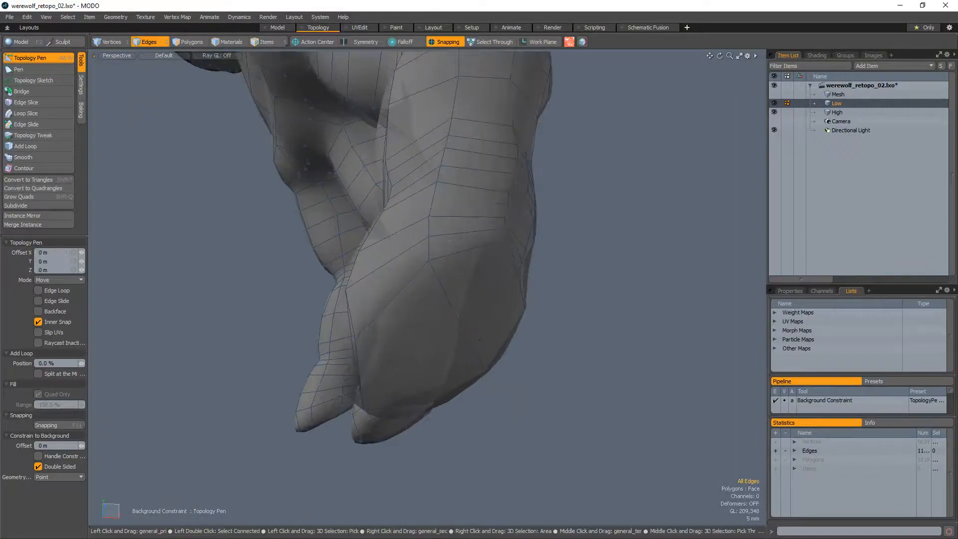
pyautogui.keyDown('alt'); pyautogui.moveTo(432, 262); pyautogui.dragTo(427, 339); pyautogui.keyUp('alt')
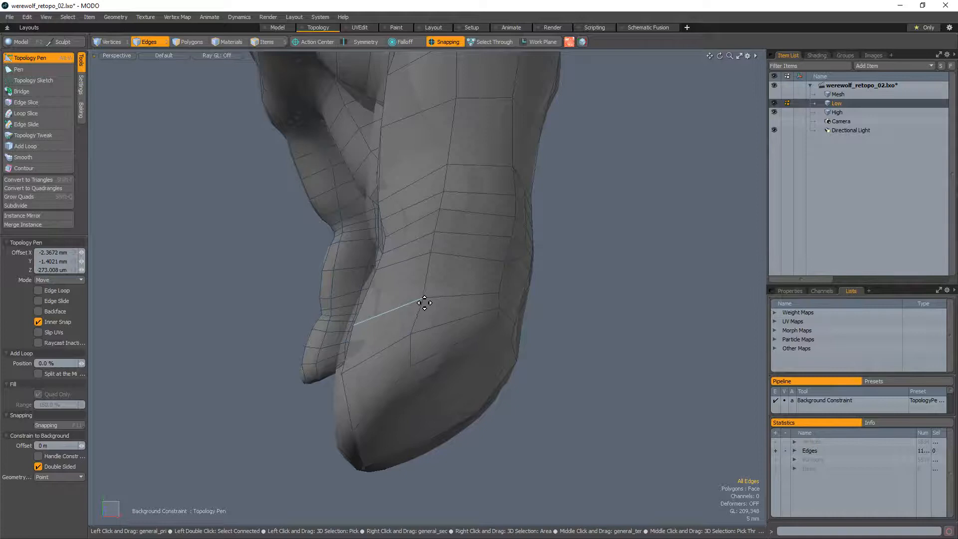
pyautogui.keyDown('ctrl'); pyautogui.keyDown('alt'); pyautogui.moveTo(416, 289); pyautogui.dragTo(410, 362); pyautogui.keyUp('alt'); pyautogui.keyUp('ctrl')
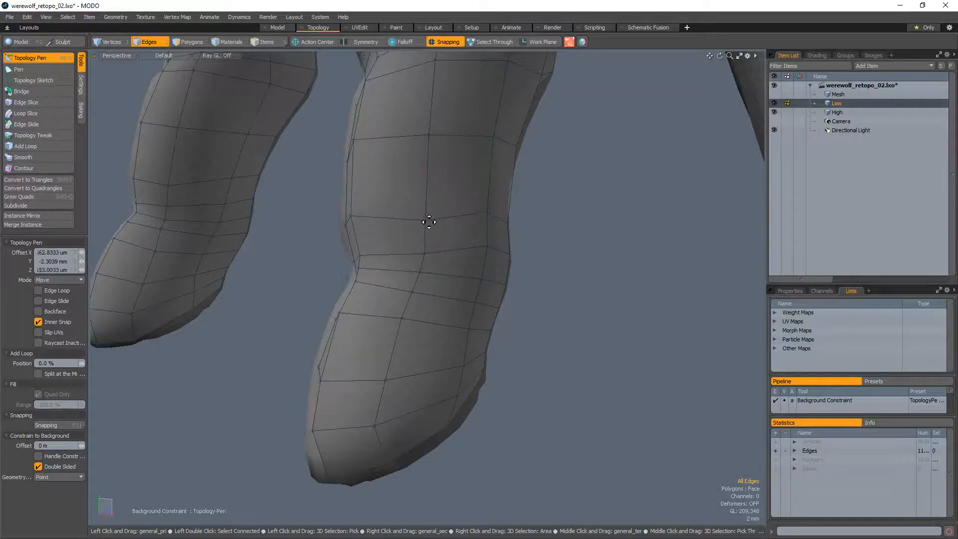
# Even out the spacing of the edge loops just above and below the finger's last joint
pyautogui.keyDown('alt'); pyautogui.keyDown('shift'); pyautogui.moveTo(429, 222); pyautogui.dragTo(411, 300); pyautogui.keyUp('shift'); pyautogui.keyUp('alt')
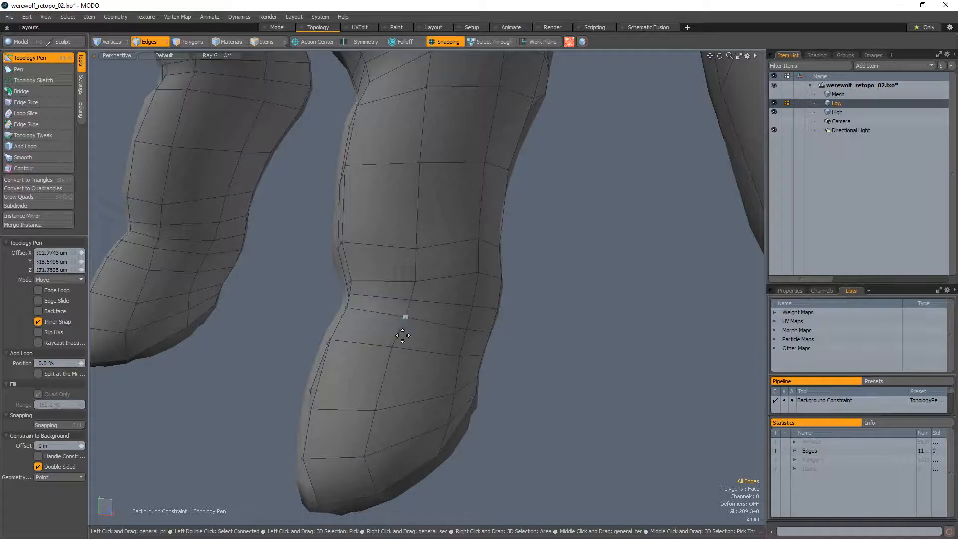
pyautogui.keyDown('alt'); pyautogui.moveTo(375, 280); pyautogui.dragTo(302, 275); pyautogui.keyUp('alt')
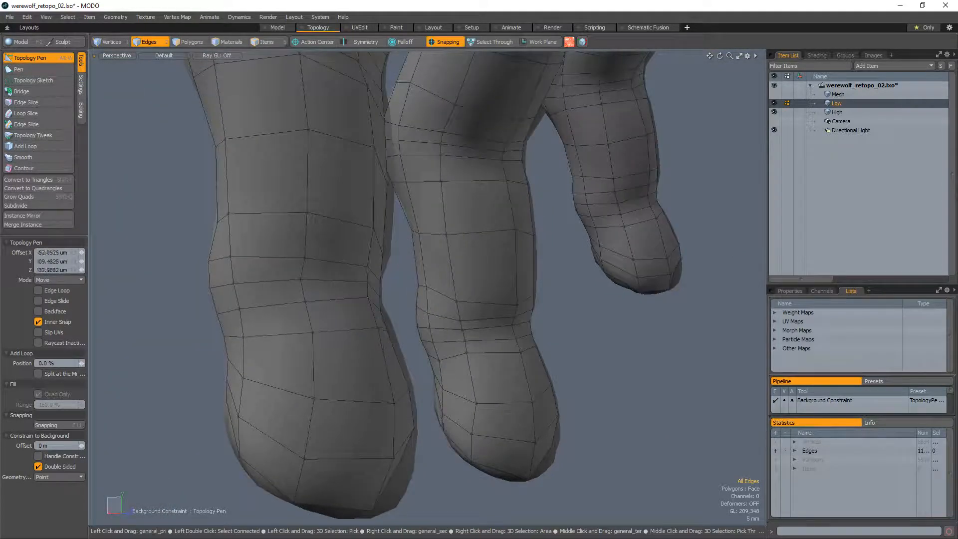
pyautogui.moveTo(346, 330); pyautogui.dragTo(345, 328)
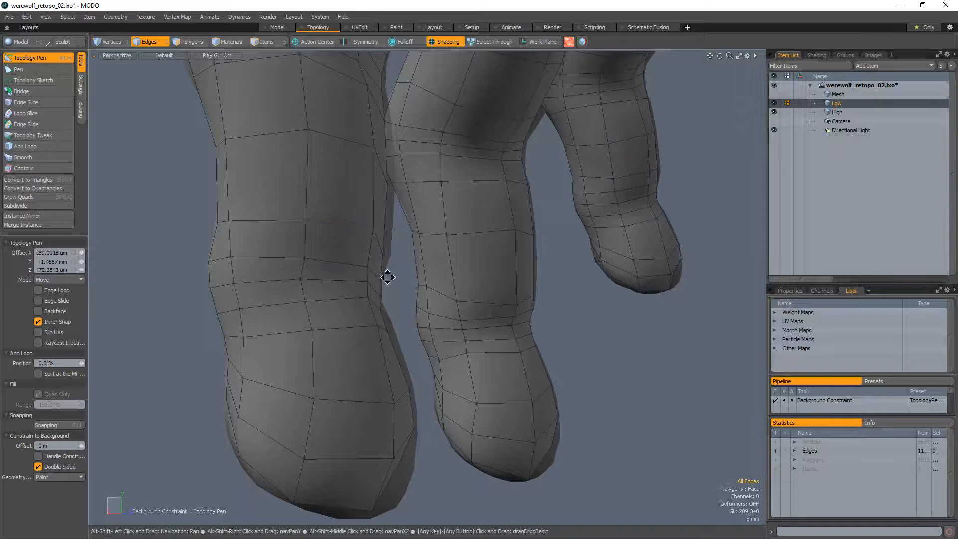
pyautogui.keyDown('alt'); pyautogui.moveTo(388, 274); pyautogui.dragTo(363, 376); pyautogui.keyUp('alt')
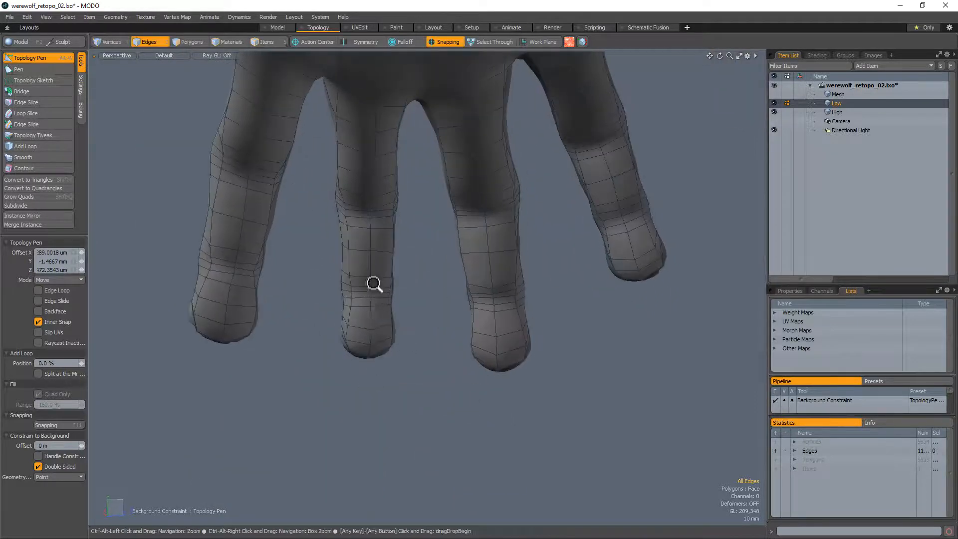
# Straighten the center edge line through the closely spaced loops at the slimmer finger's last joint
pyautogui.scroll(10, 372, 284)
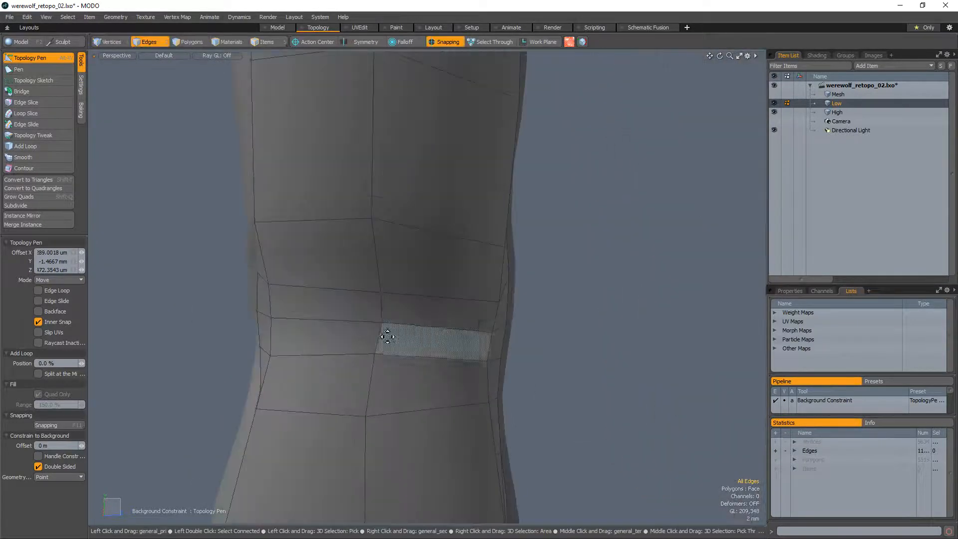
pyautogui.moveTo(379, 337); pyautogui.dragTo(378, 337)
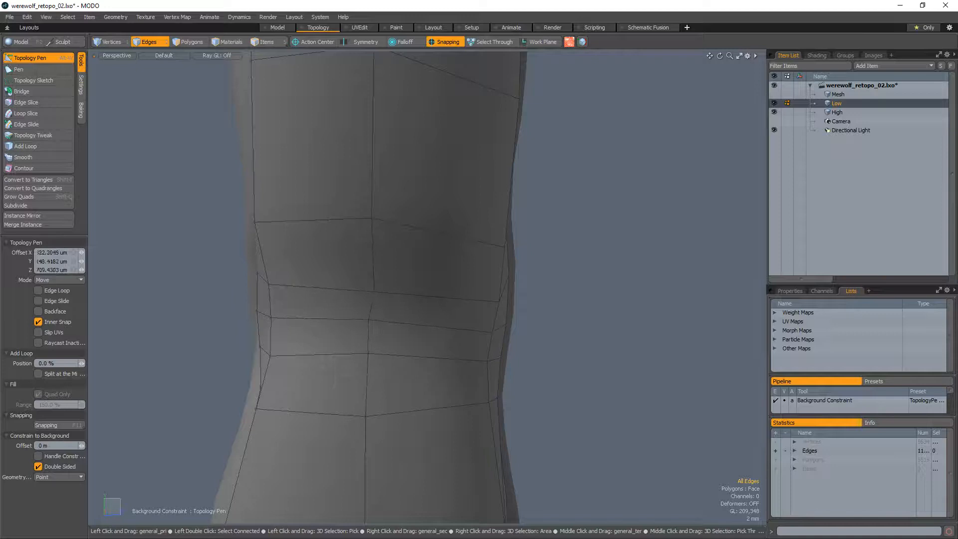
pyautogui.scroll(-10, 330, 306)
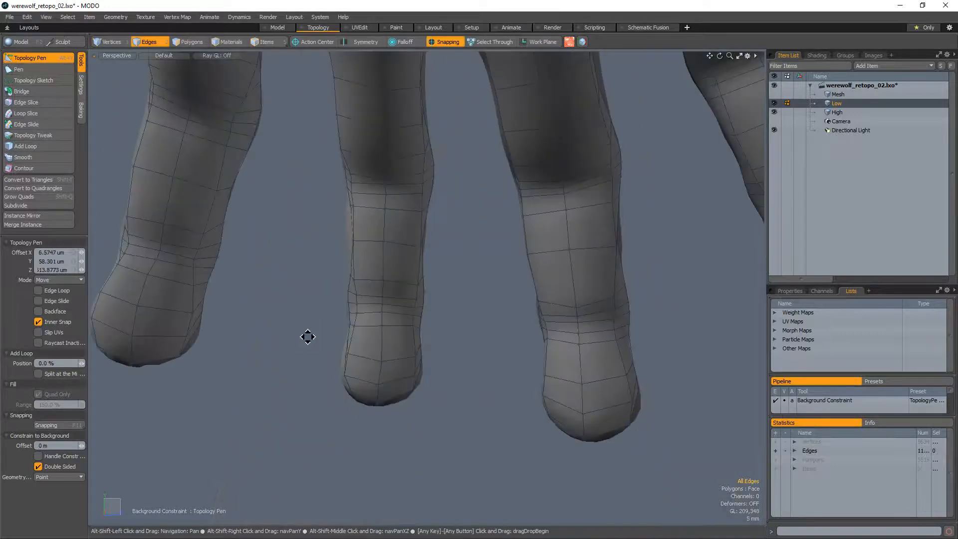
# Realign the center vertices along the side of the finger where it bends at the last joint
pyautogui.keyDown('alt'); pyautogui.moveTo(308, 336); pyautogui.dragTo(306, 259); pyautogui.keyUp('alt')
pyautogui.scroll(10, 321, 280)
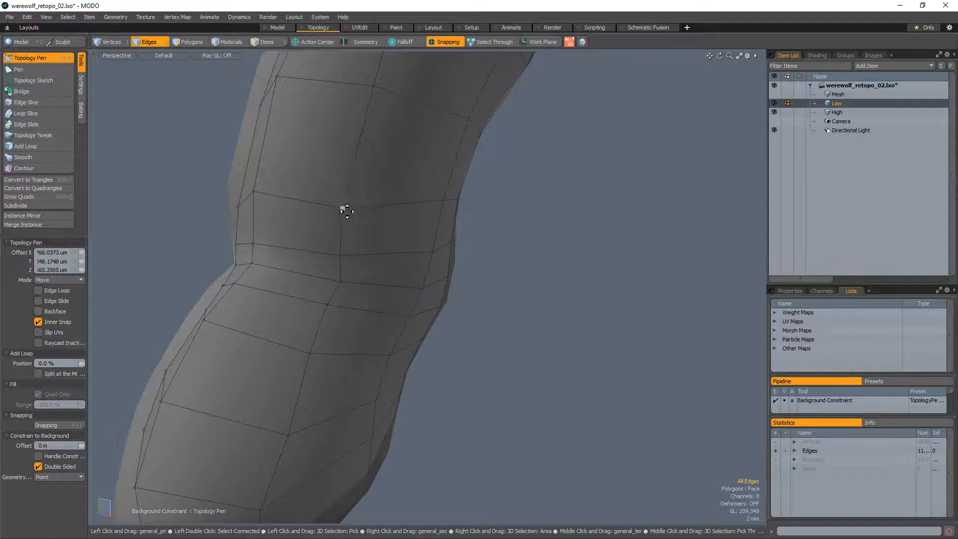
pyautogui.keyDown('ctrl'); pyautogui.keyDown('alt'); pyautogui.moveTo(351, 215); pyautogui.dragTo(489, 372); pyautogui.keyUp('alt'); pyautogui.keyUp('ctrl')
pyautogui.keyDown('ctrl'); pyautogui.keyDown('alt'); pyautogui.moveTo(397, 345); pyautogui.dragTo(482, 325); pyautogui.keyUp('alt'); pyautogui.keyUp('ctrl')
pyautogui.scroll(5, 420, 314)
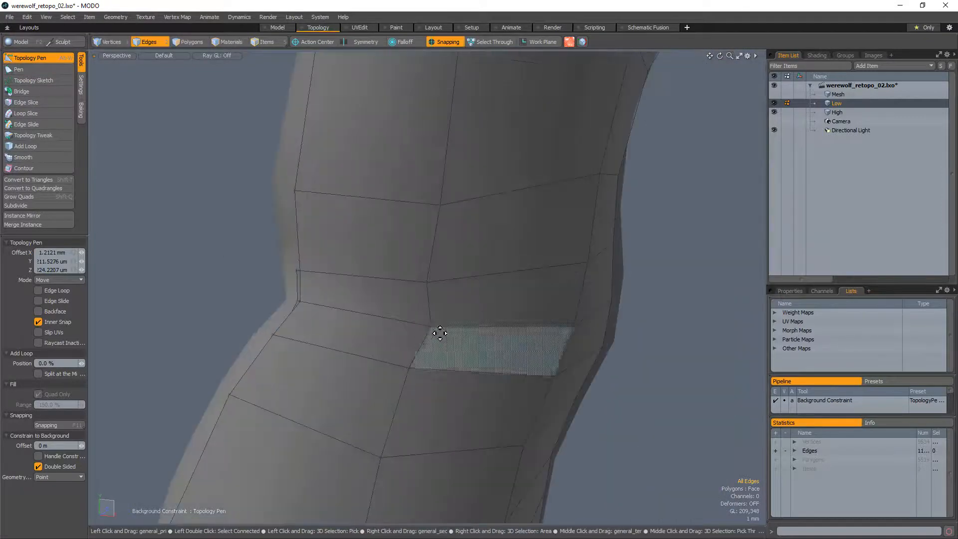
pyautogui.scroll(-5, 338, 324)
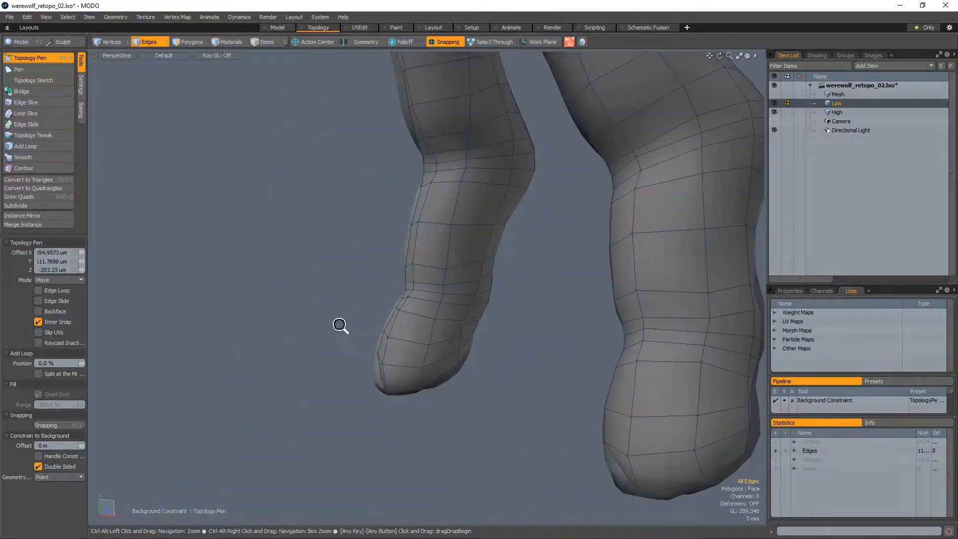
# Even out the loops around the thicker neighboring finger's last joint, working around its sides
pyautogui.keyDown('alt'); pyautogui.moveTo(488, 329); pyautogui.dragTo(475, 301); pyautogui.keyUp('alt')
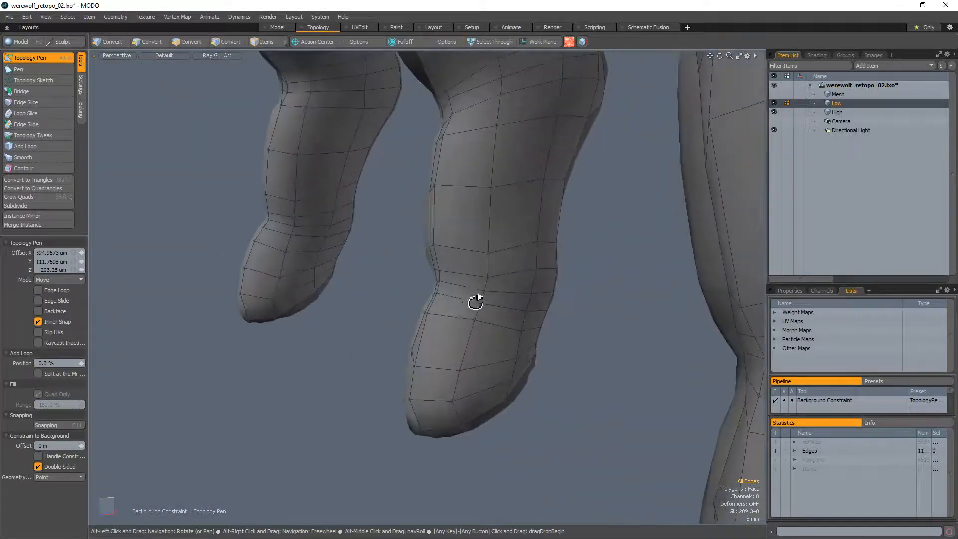
pyautogui.scroll(2, 487, 318)
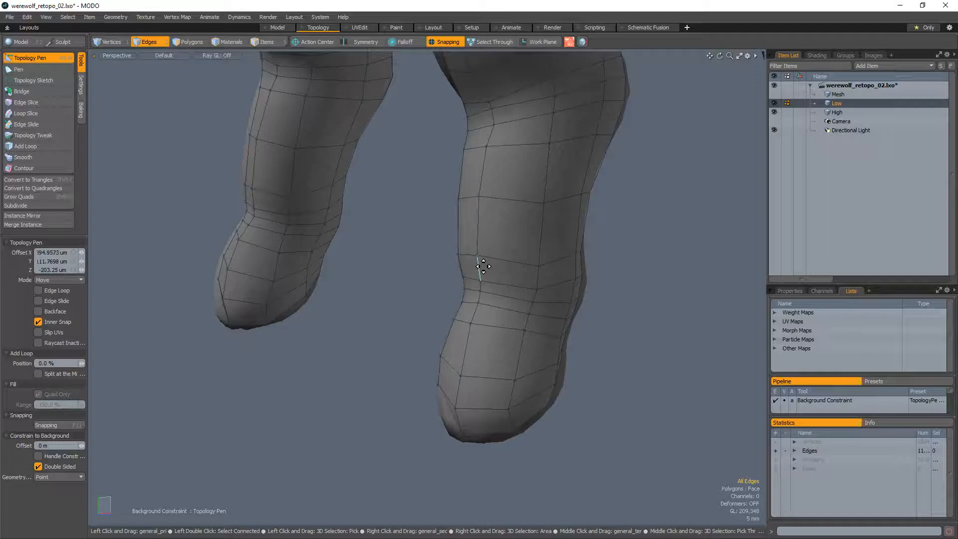
pyautogui.keyDown('alt'); pyautogui.moveTo(426, 357); pyautogui.dragTo(488, 303); pyautogui.keyUp('alt')
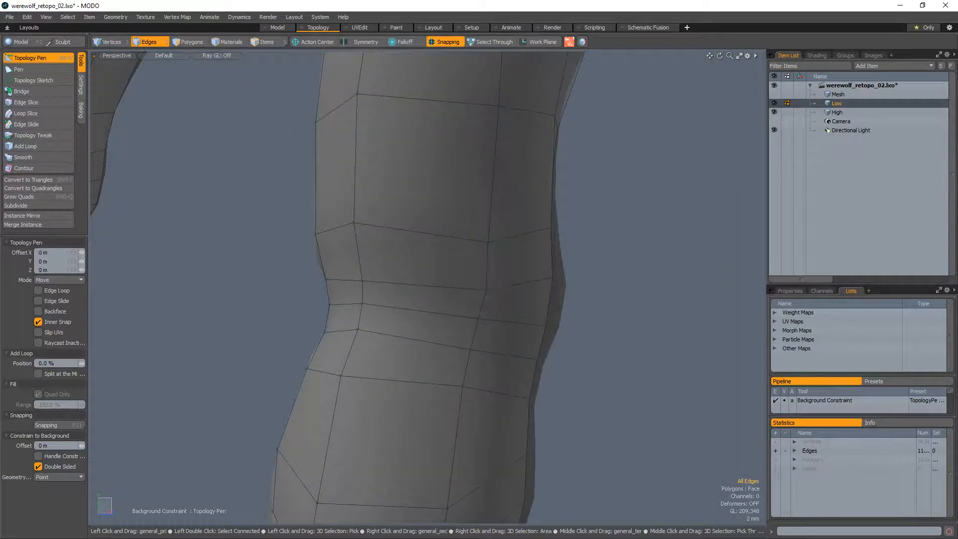
pyautogui.keyDown('ctrl'); pyautogui.keyDown('alt'); pyautogui.moveTo(501, 261); pyautogui.dragTo(399, 318); pyautogui.keyUp('alt'); pyautogui.keyUp('ctrl')
pyautogui.keyDown('alt'); pyautogui.moveTo(376, 284); pyautogui.dragTo(389, 256); pyautogui.keyUp('alt')
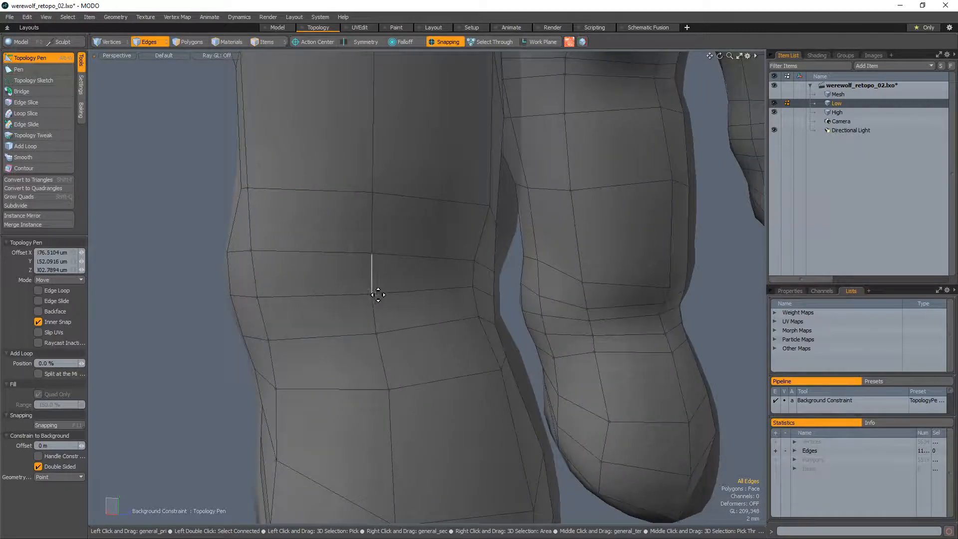
# Straighten the lengthwise center edges across the last joint and down to the fingertip
pyautogui.keyDown('ctrl'); pyautogui.keyDown('alt'); pyautogui.moveTo(377, 295); pyautogui.dragTo(327, 357); pyautogui.keyUp('alt'); pyautogui.keyUp('ctrl')
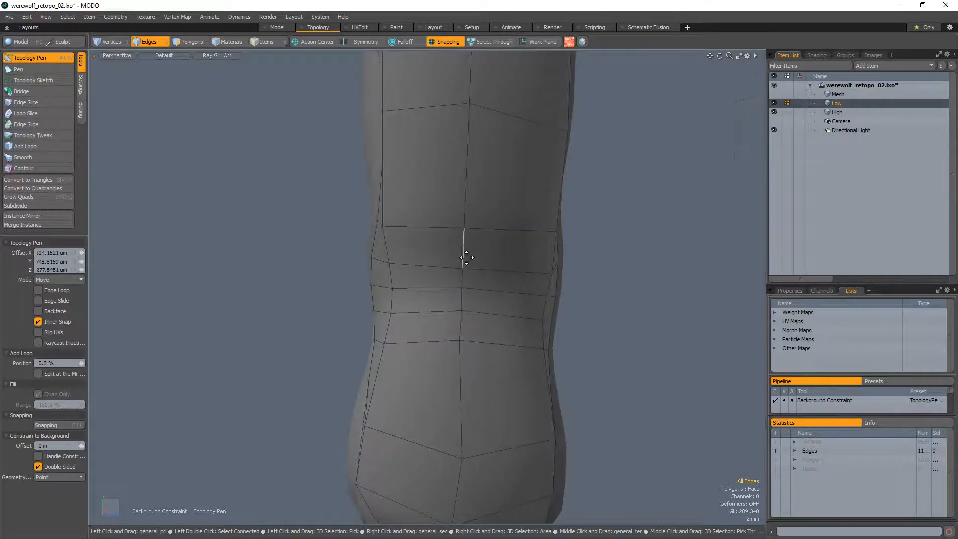
pyautogui.scroll(-3, 466, 253)
pyautogui.keyDown('alt'); pyautogui.moveTo(466, 244); pyautogui.dragTo(472, 377); pyautogui.keyUp('alt')
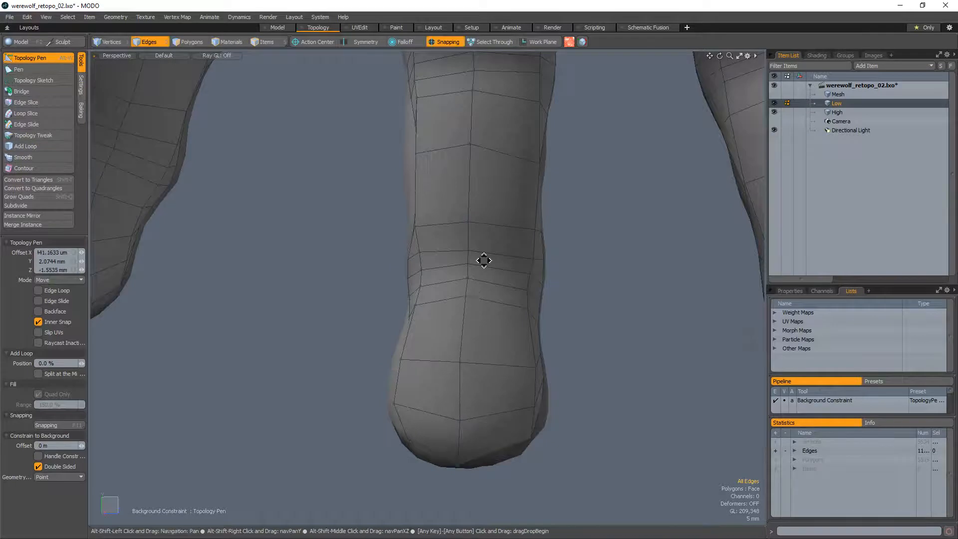
# Even out the center edge line and cross loops along the finger's middle segment and around its middle joint
pyautogui.keyDown('alt'); pyautogui.moveTo(483, 258); pyautogui.dragTo(431, 297); pyautogui.keyUp('alt')
pyautogui.scroll(3, 429, 238)
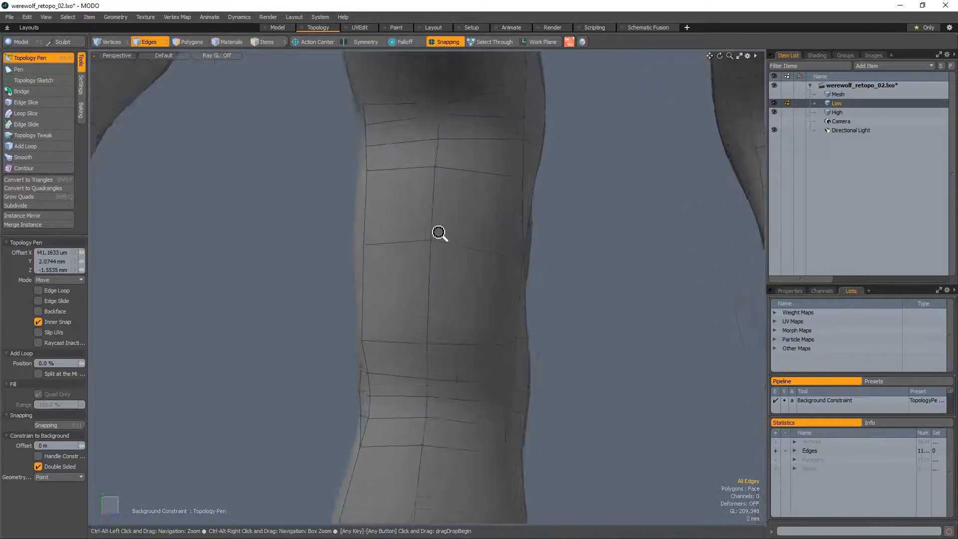
pyautogui.moveTo(439, 235)
pyautogui.keyDown('alt'); pyautogui.mouseDown()
pyautogui.moveTo(434, 246)
pyautogui.moveTo(457, 272)
pyautogui.moveTo(523, 274)
pyautogui.moveTo(329, 293)
pyautogui.moveTo(315, 273)
pyautogui.moveTo(398, 178)
pyautogui.moveTo(419, 256)
pyautogui.moveTo(432, 201)
pyautogui.moveTo(441, 226)
pyautogui.moveTo(325, 166)
pyautogui.moveTo(349, 231)
pyautogui.moveTo(447, 248)
pyautogui.mouseUp(); pyautogui.keyUp('alt')
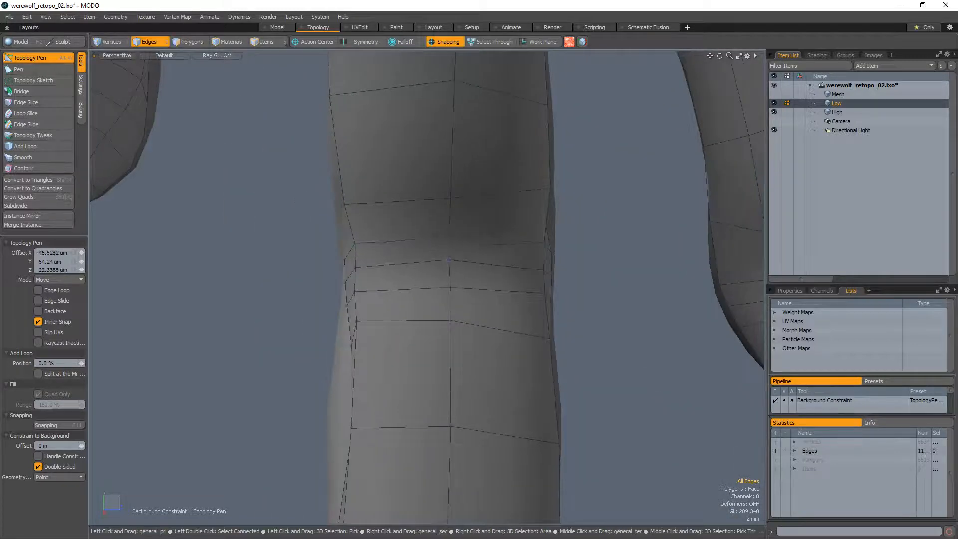
pyautogui.keyDown('alt'); pyautogui.moveTo(552, 257); pyautogui.dragTo(487, 270); pyautogui.keyUp('alt')
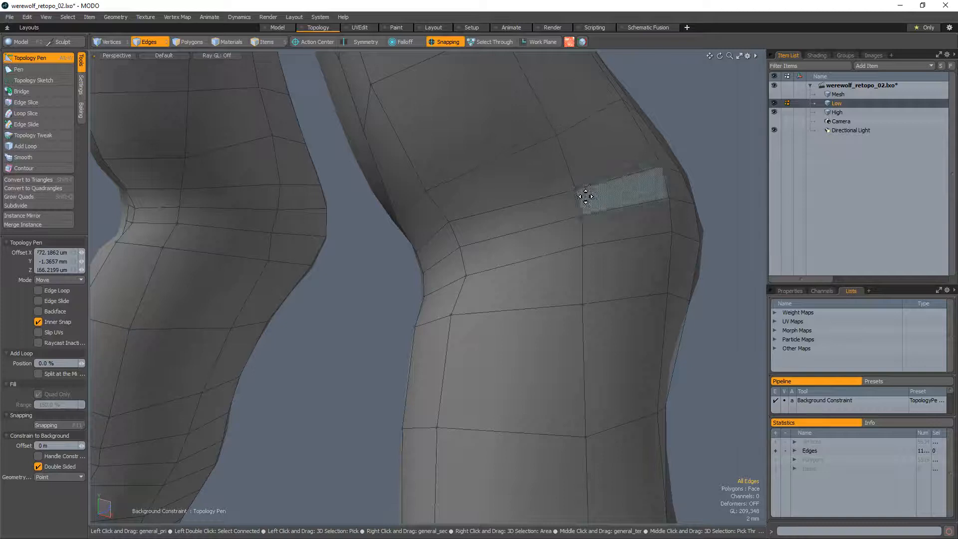
# Adjust the loop flow around the neighboring fingers' middle joints and down over their fingertips
pyautogui.keyDown('ctrl'); pyautogui.keyDown('alt'); pyautogui.moveTo(514, 214); pyautogui.dragTo(548, 252); pyautogui.keyUp('alt'); pyautogui.keyUp('ctrl')
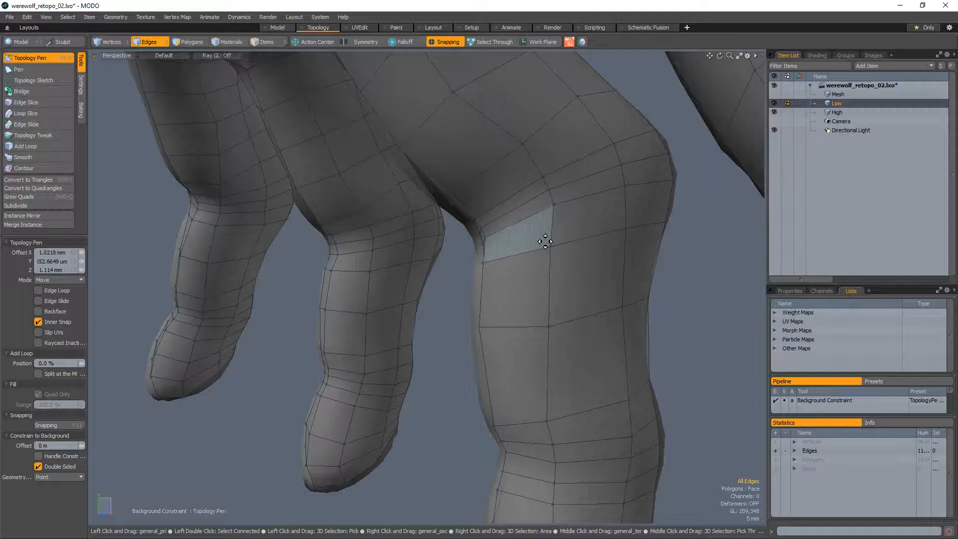
pyautogui.keyDown('ctrl'); pyautogui.keyDown('alt'); pyautogui.moveTo(546, 242); pyautogui.dragTo(608, 310); pyautogui.keyUp('alt'); pyautogui.keyUp('ctrl')
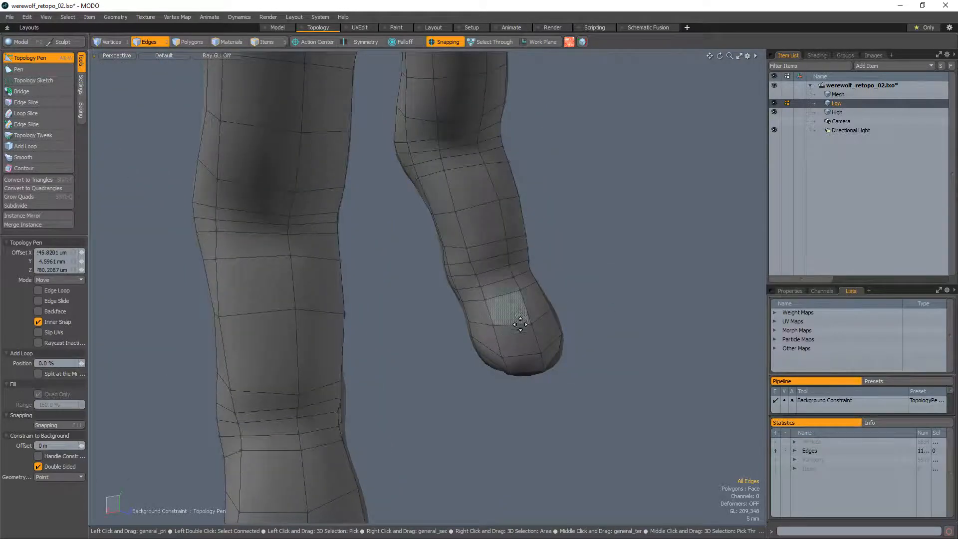
pyautogui.keyDown('alt'); pyautogui.moveTo(528, 318); pyautogui.dragTo(562, 306); pyautogui.keyUp('alt')
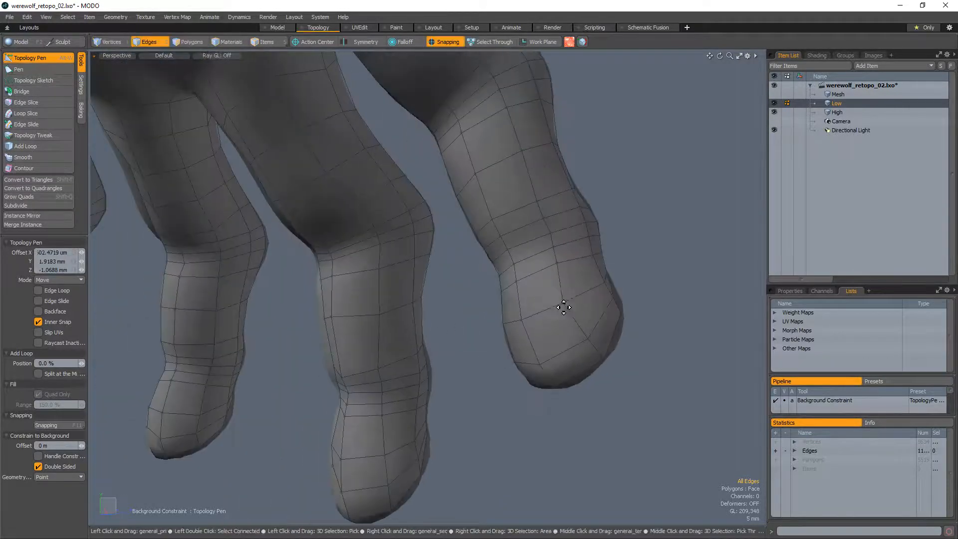
pyautogui.keyDown('alt'); pyautogui.keyDown('shift'); pyautogui.moveTo(560, 250); pyautogui.dragTo(391, 313); pyautogui.keyUp('shift'); pyautogui.keyUp('alt')
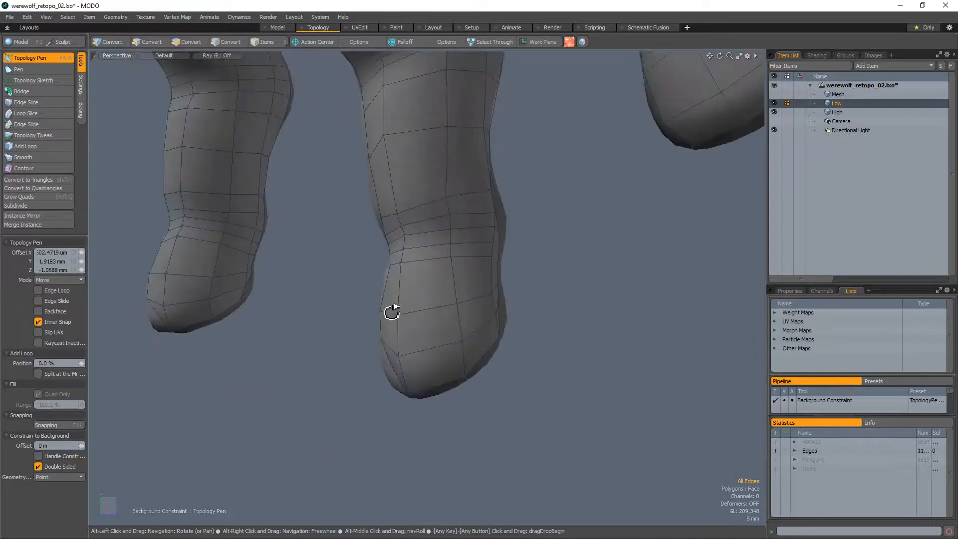
pyautogui.keyDown('alt'); pyautogui.moveTo(424, 280); pyautogui.dragTo(372, 279); pyautogui.keyUp('alt')
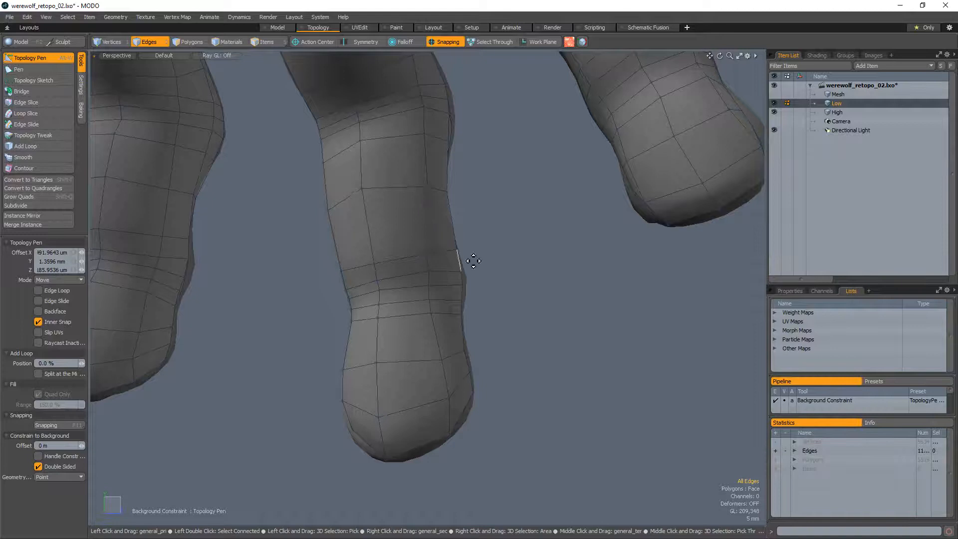
# Realign the vertices where the lengthwise edges cross the closely spaced loops at the finger's last joint
pyautogui.scroll(5, 430, 257)
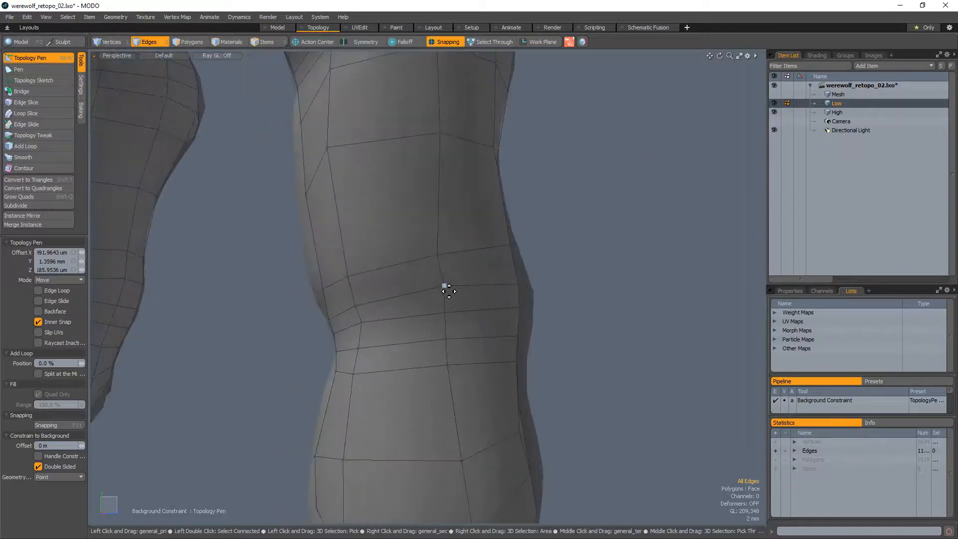
pyautogui.scroll(-5, 459, 335)
pyautogui.keyDown('alt'); pyautogui.moveTo(460, 336); pyautogui.dragTo(359, 319); pyautogui.keyUp('alt')
pyautogui.scroll(6, 496, 280)
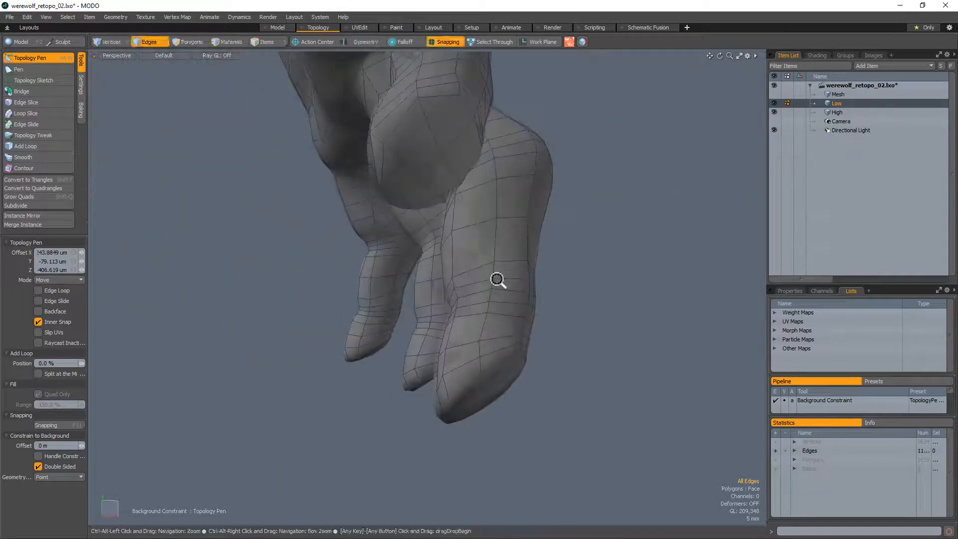
# Even out the loops around the thicker finger's last joint, straightening the lengthwise edges along its front and side
pyautogui.keyDown('alt'); pyautogui.moveTo(491, 316); pyautogui.dragTo(439, 356); pyautogui.keyUp('alt')
pyautogui.scroll(5, 394, 336)
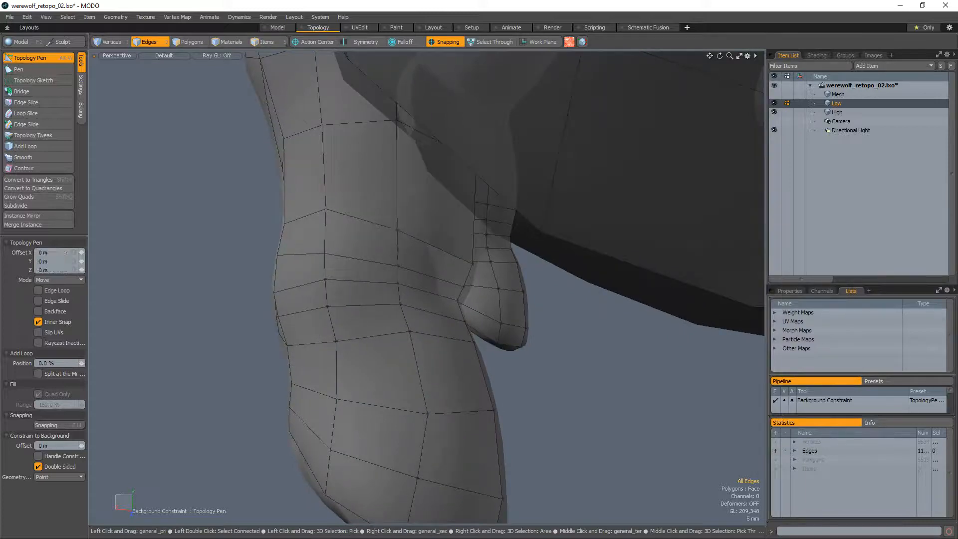
pyautogui.keyDown('alt'); pyautogui.moveTo(351, 170); pyautogui.dragTo(346, 255); pyautogui.keyUp('alt')
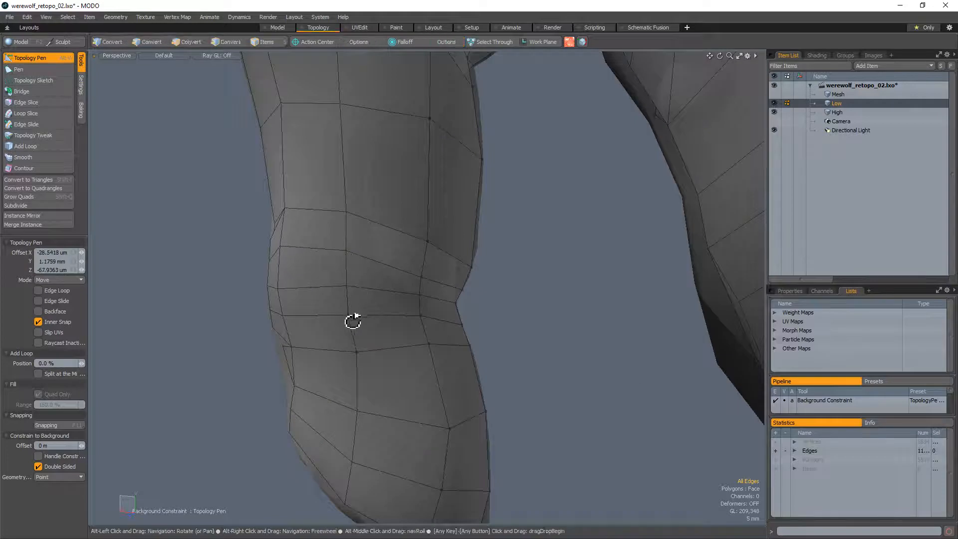
pyautogui.moveTo(353, 324); pyautogui.dragTo(355, 324)
pyautogui.keyDown('ctrl'); pyautogui.keyDown('alt'); pyautogui.moveTo(352, 289); pyautogui.dragTo(280, 343); pyautogui.keyUp('alt'); pyautogui.keyUp('ctrl')
pyautogui.keyDown('alt'); pyautogui.keyDown('shift'); pyautogui.moveTo(494, 259); pyautogui.dragTo(451, 372); pyautogui.keyUp('shift'); pyautogui.keyUp('alt')
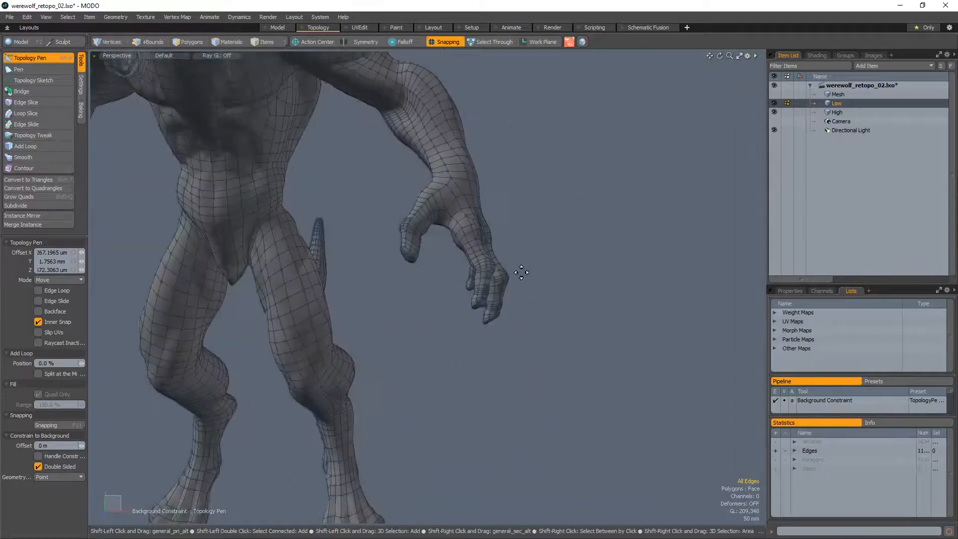
# Review the wireframe of the whole werewolf and check the Content folder in the Save Scene As dialog without saving
pyautogui.press('2')
pyautogui.keyDown('ctrl'); pyautogui.keyDown('alt'); pyautogui.moveTo(405, 321); pyautogui.dragTo(442, 297); pyautogui.keyUp('alt'); pyautogui.keyUp('ctrl')
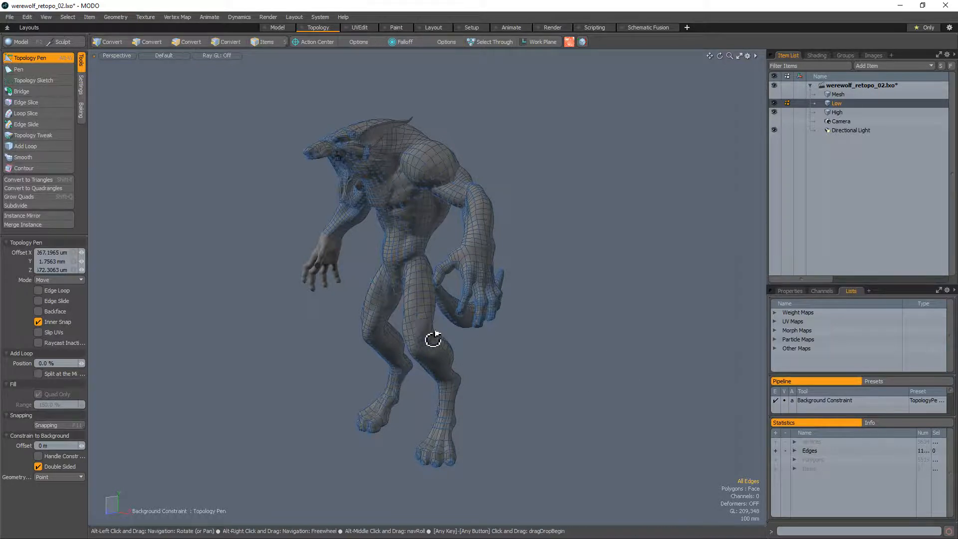
pyautogui.keyDown('alt'); pyautogui.moveTo(432, 338); pyautogui.dragTo(456, 229); pyautogui.keyUp('alt')
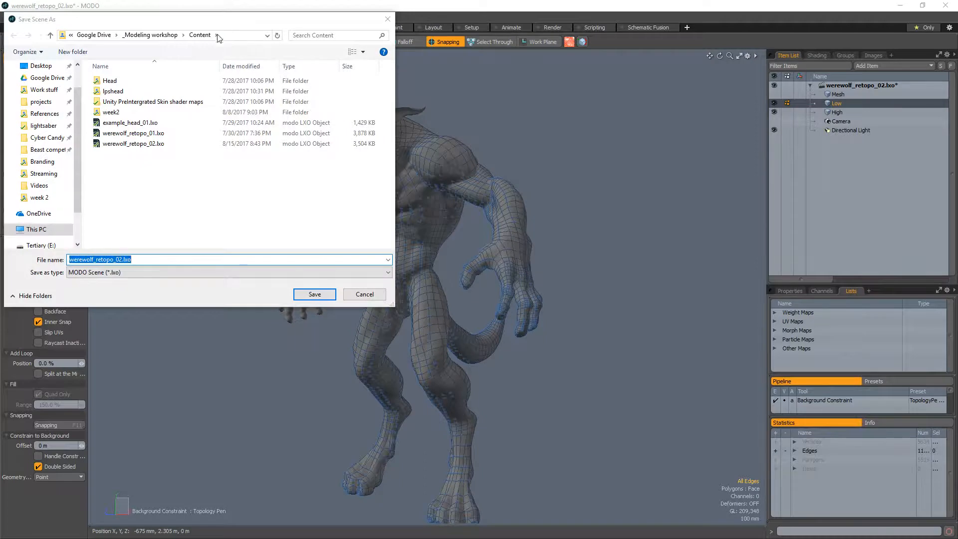
pyautogui.moveTo(202, 21); pyautogui.dragTo(73, 28)
pyautogui.press('Escape')
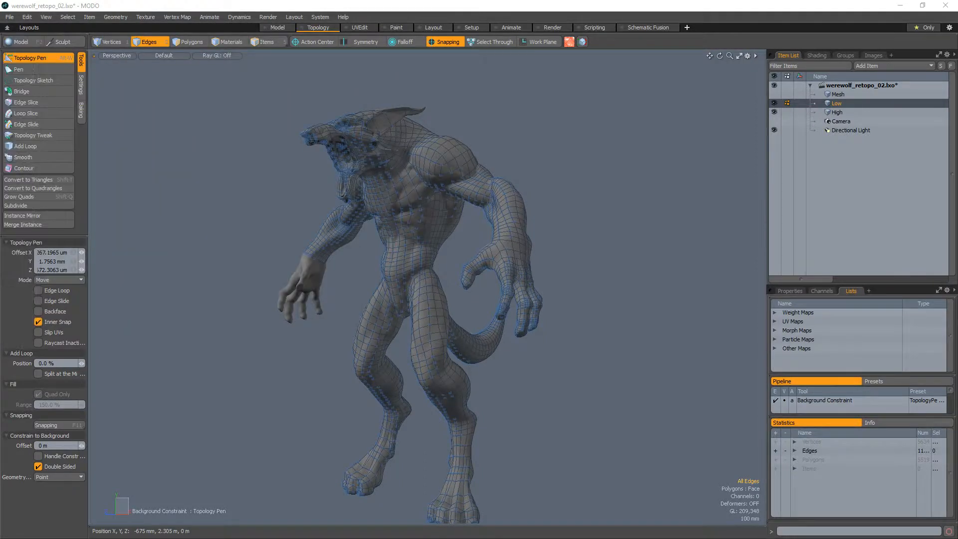